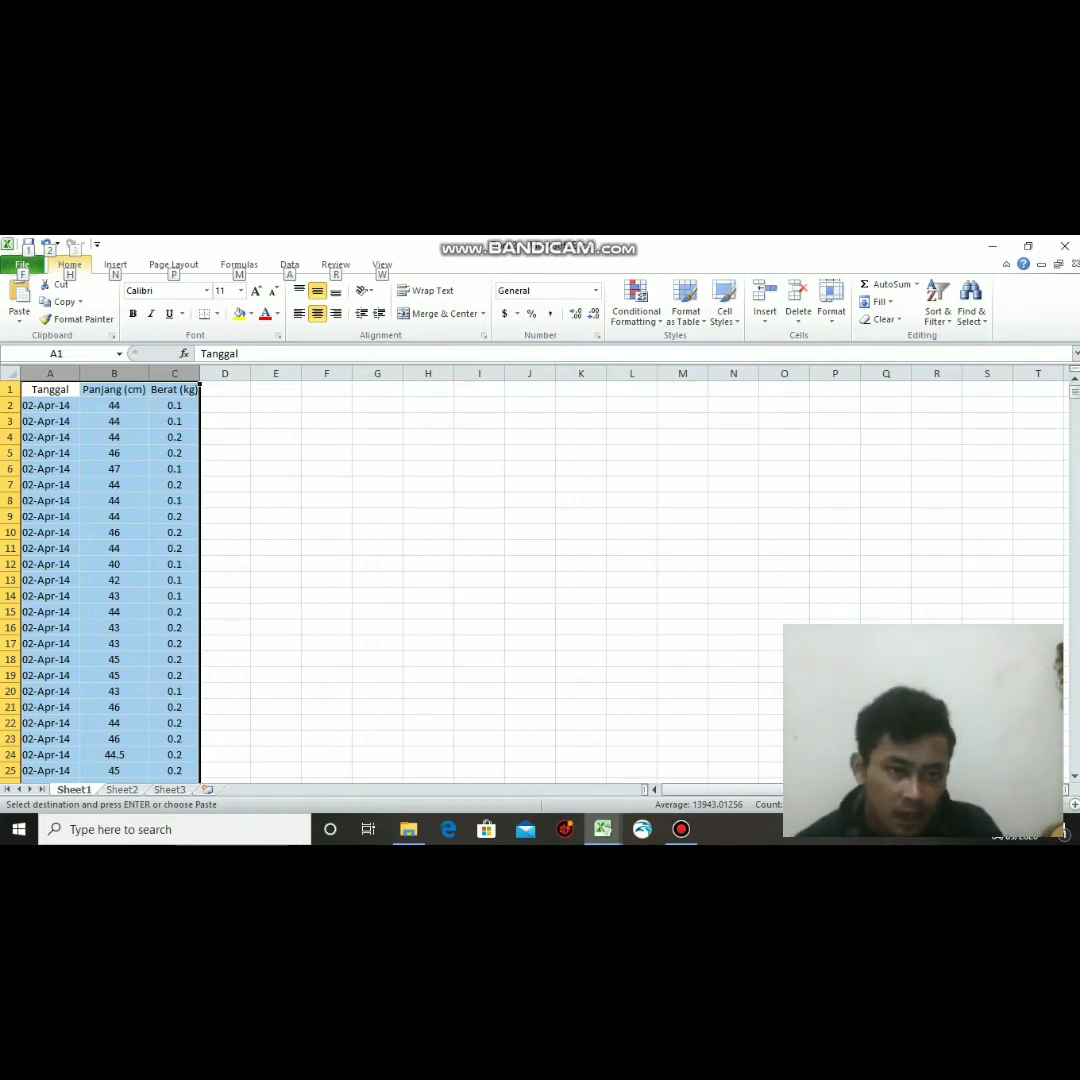
# Widen column F slightly and enter the labels "total data", "Max" and "Min" in cells F2 to F4.
pyautogui.click(326, 421)
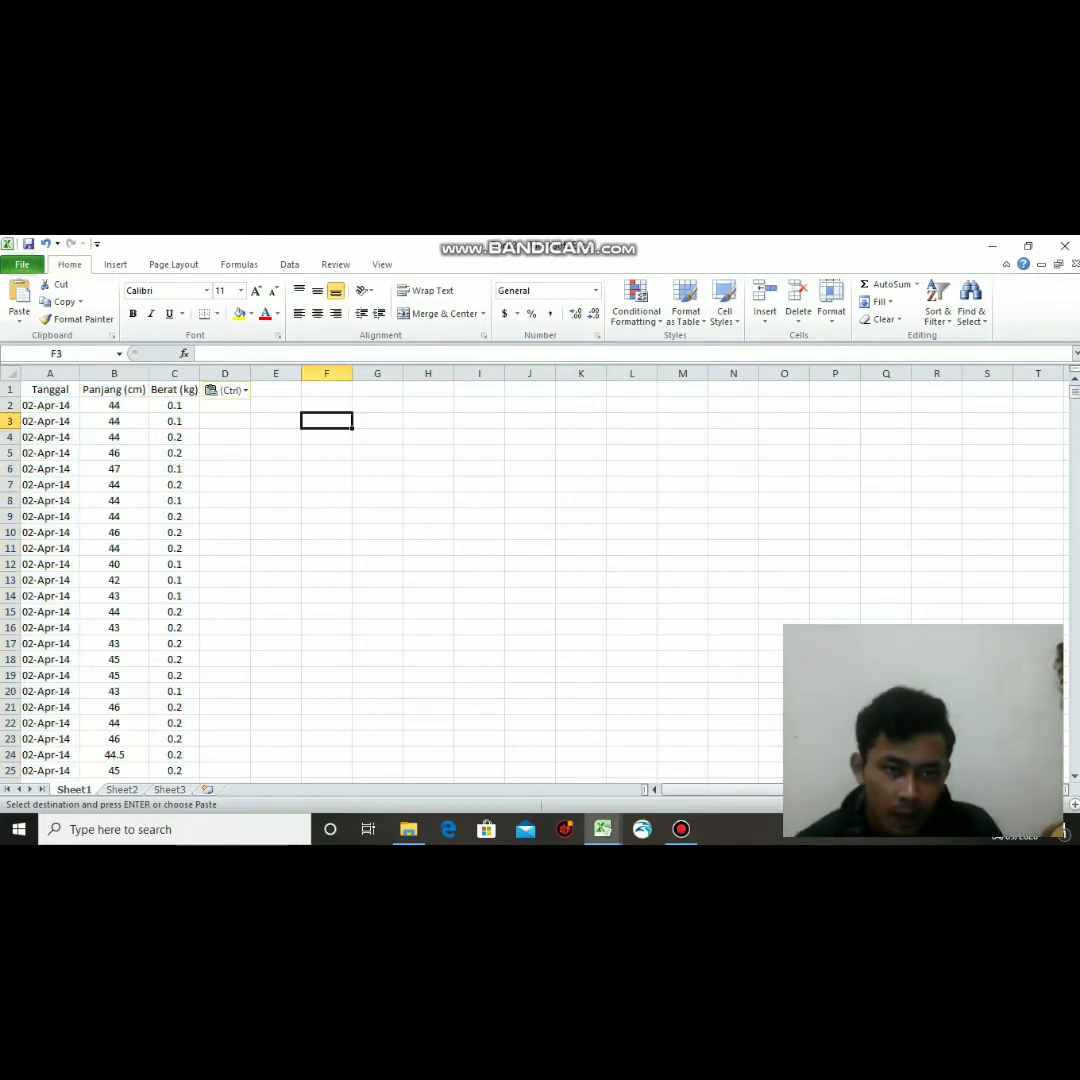
pyautogui.click(326, 405)
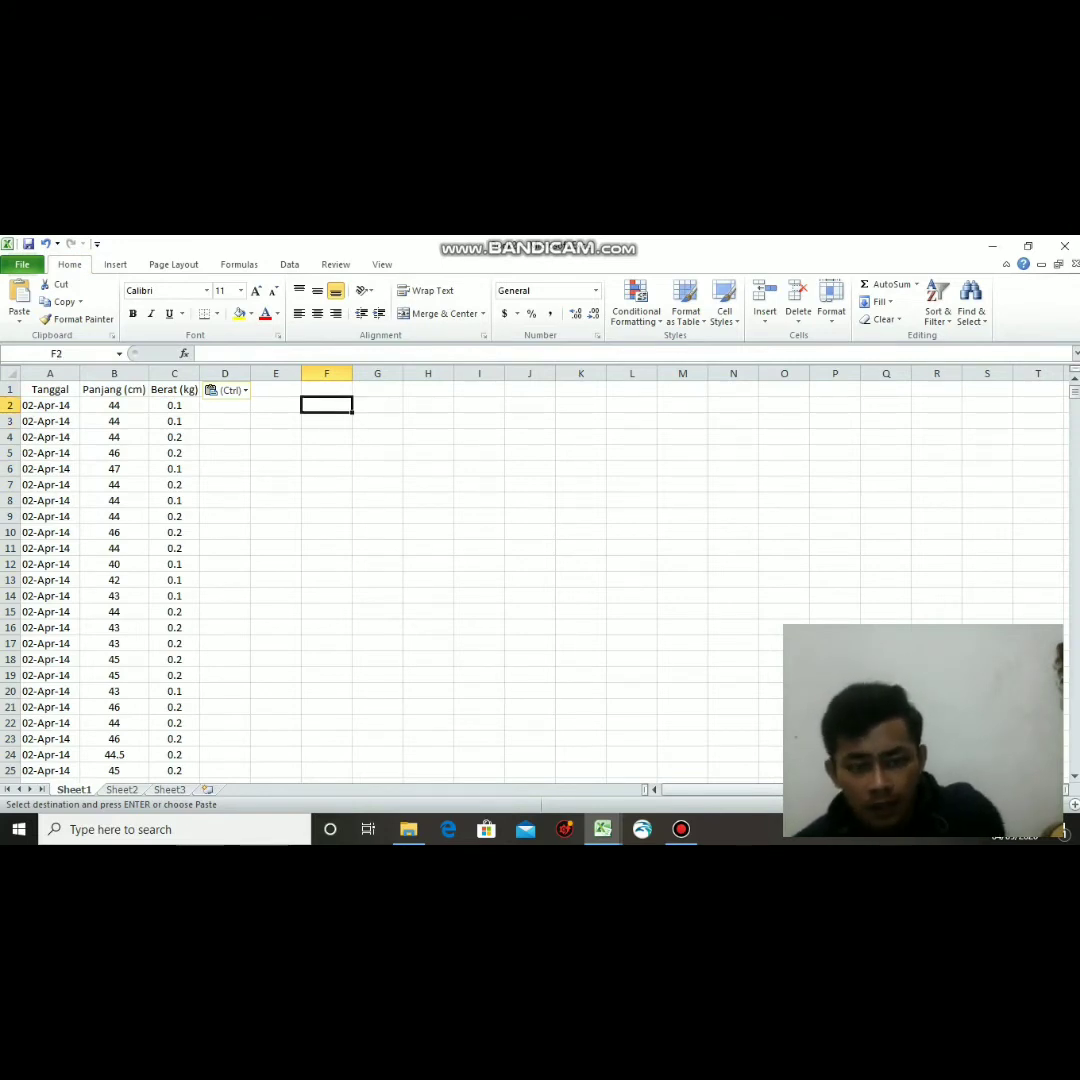
pyautogui.moveTo(352, 373); pyautogui.dragTo(377, 373)
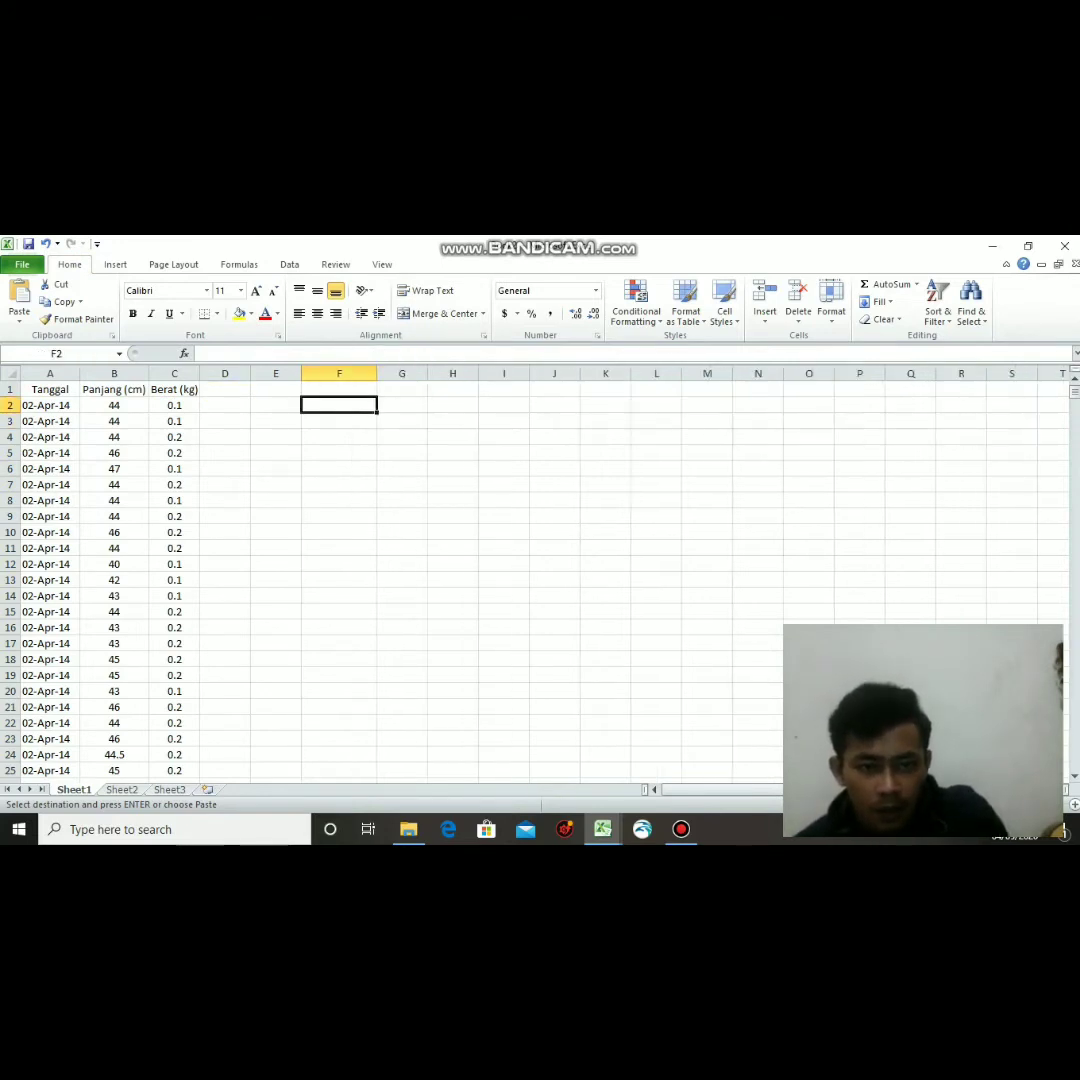
pyautogui.write('tot')
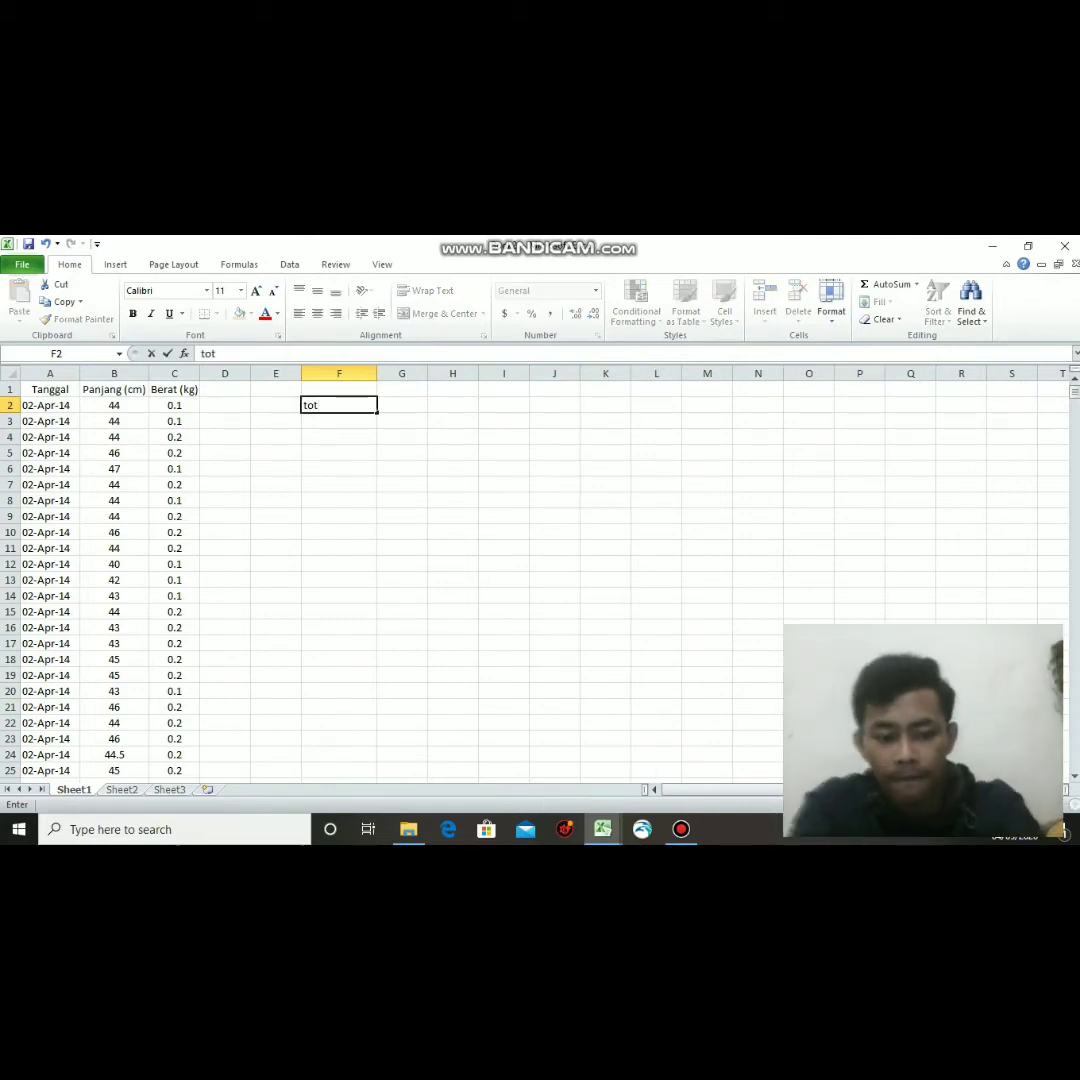
pyautogui.write('al data')
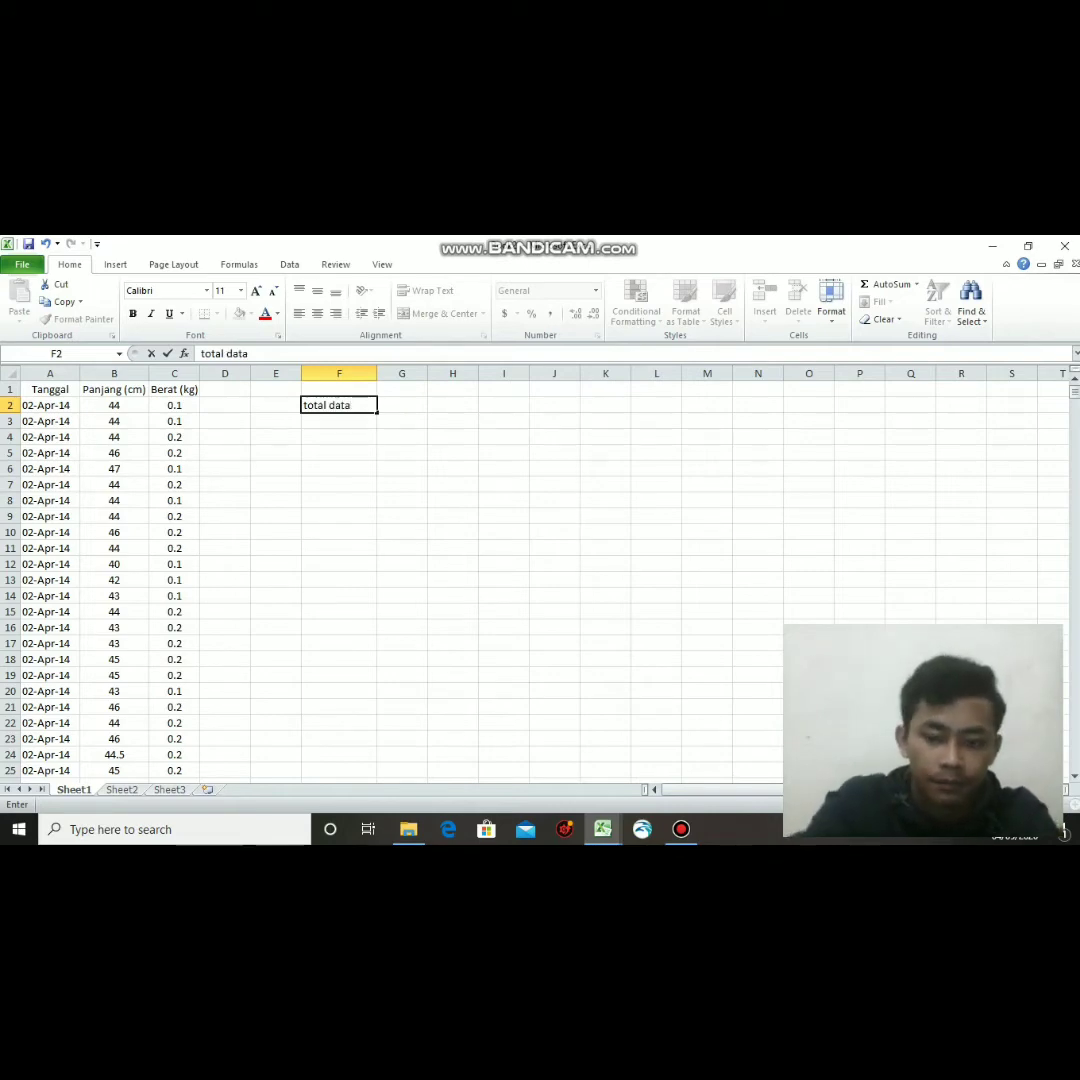
pyautogui.press('Return')
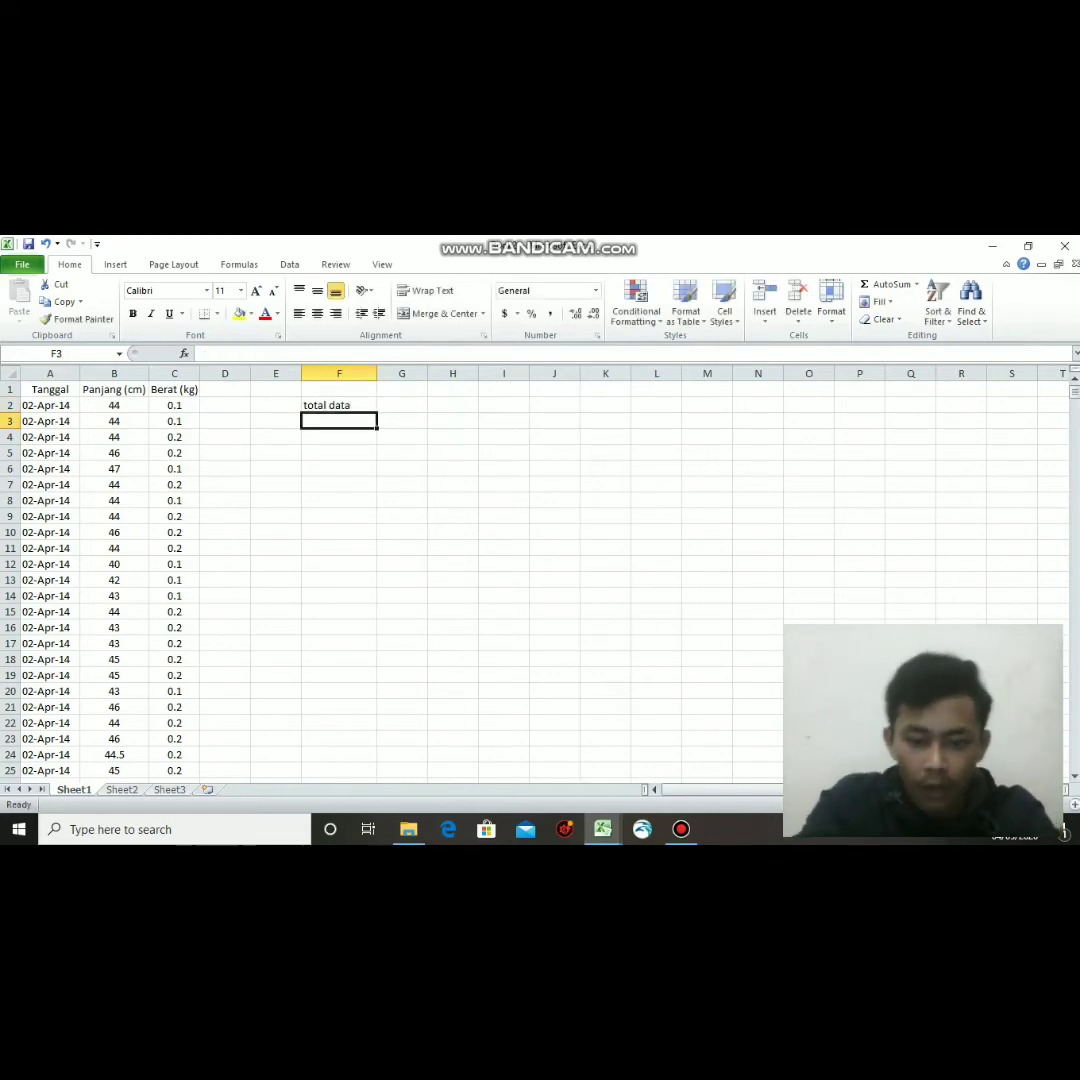
pyautogui.write('Max')
pyautogui.press('Return')
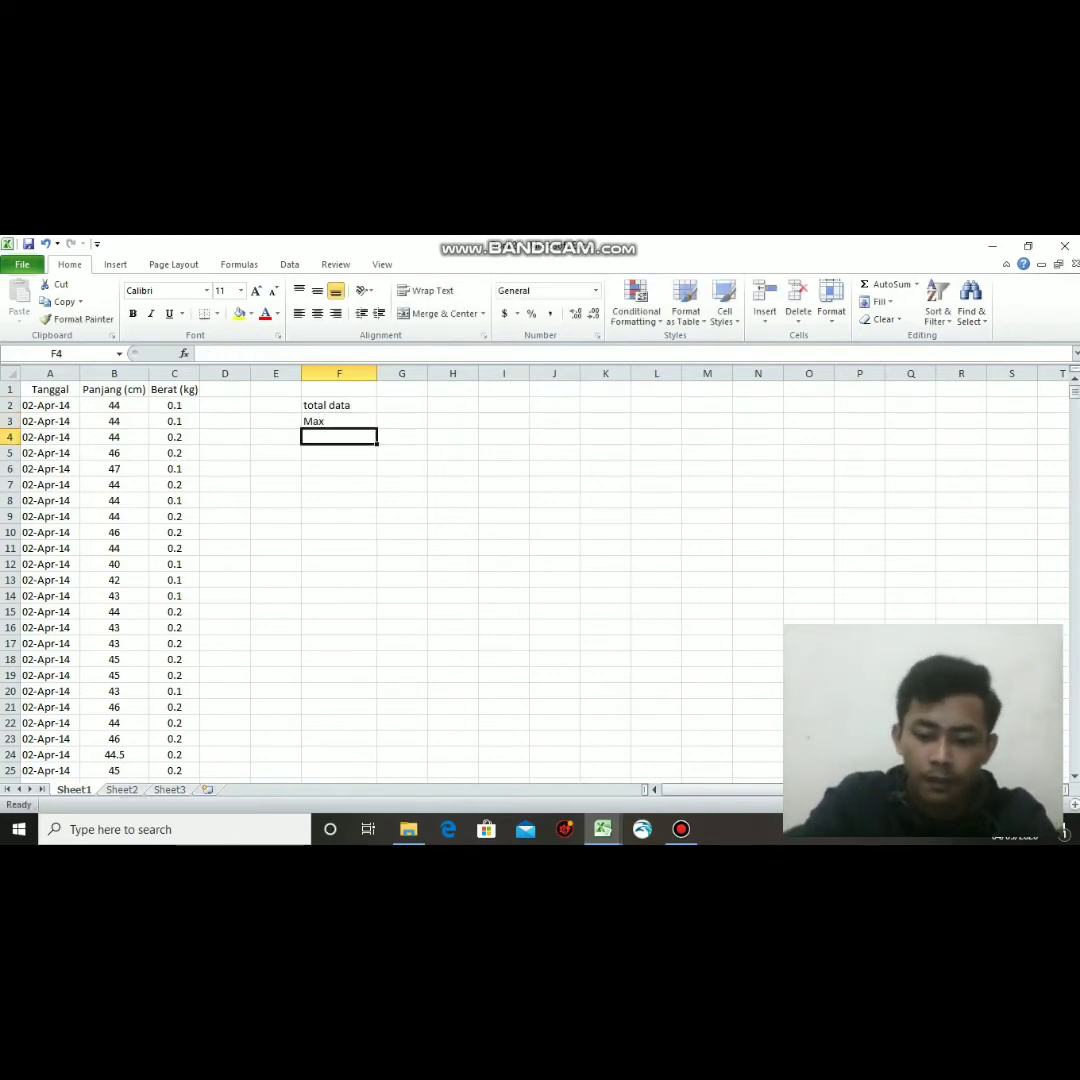
pyautogui.write('Min')
pyautogui.press('Return')
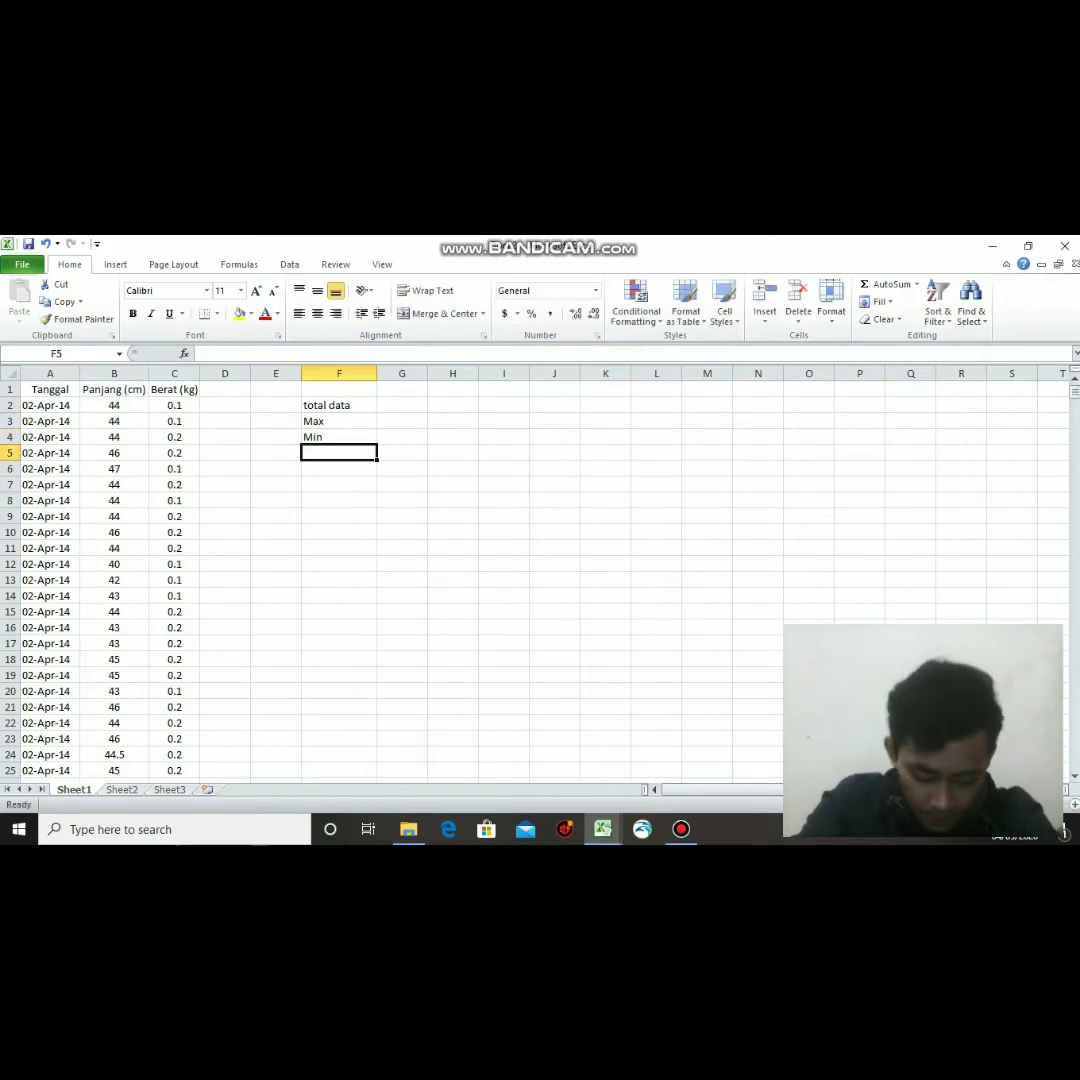
# Enter the labels "Jumlah Kelas", "Lebar Kelas" and "Selang kelas" in cells F5 to F7.
pyautogui.write('J')
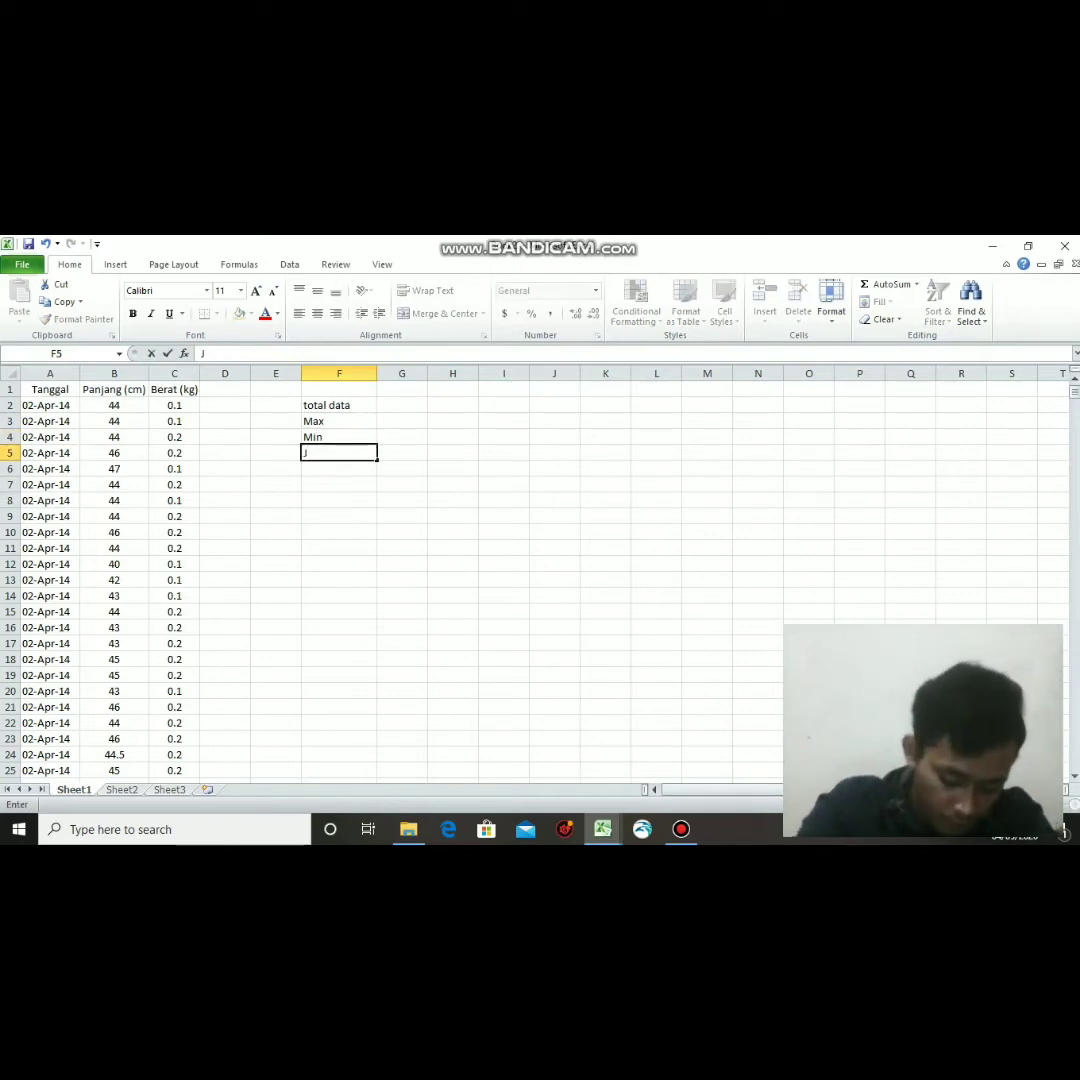
pyautogui.write('umlah')
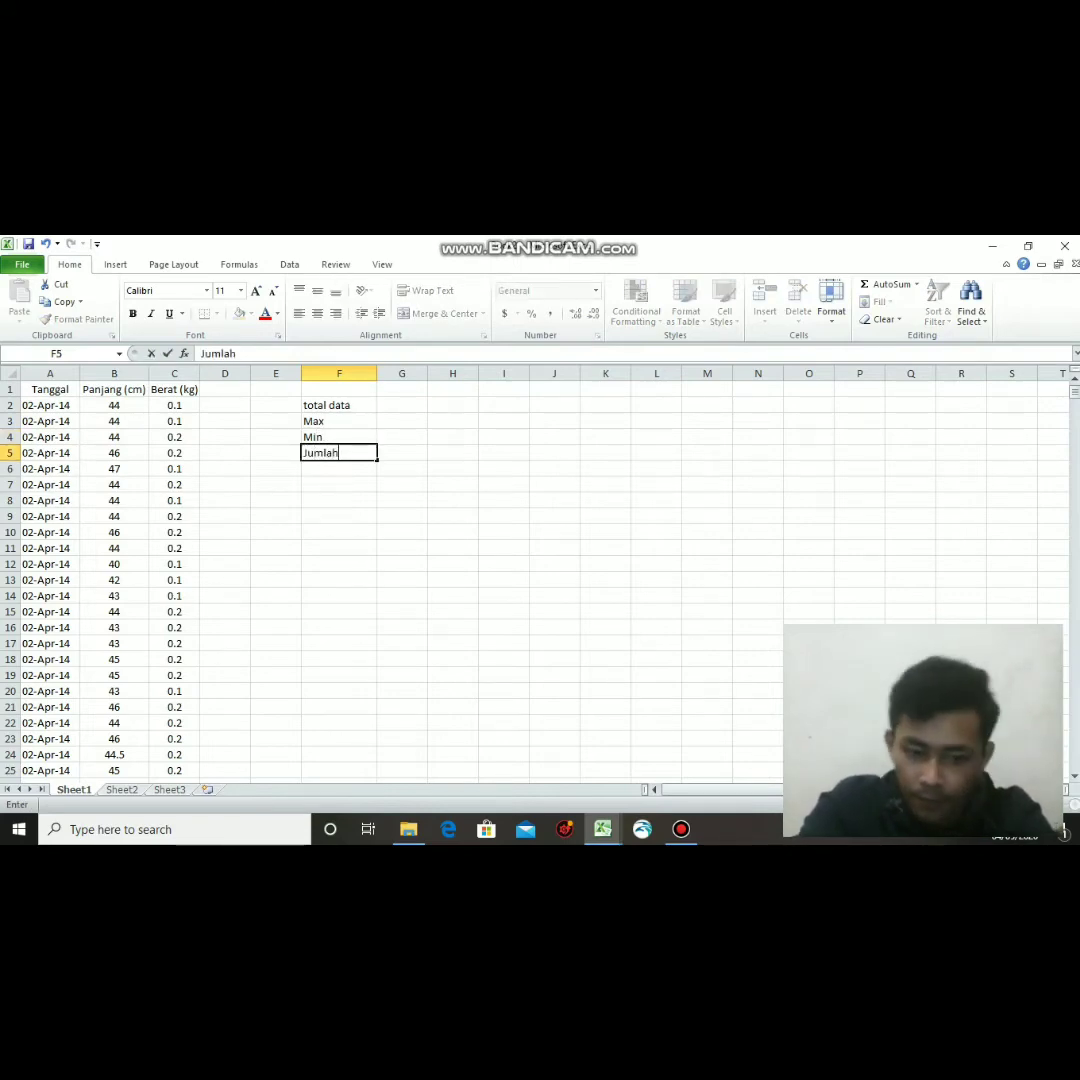
pyautogui.write(' Kela')
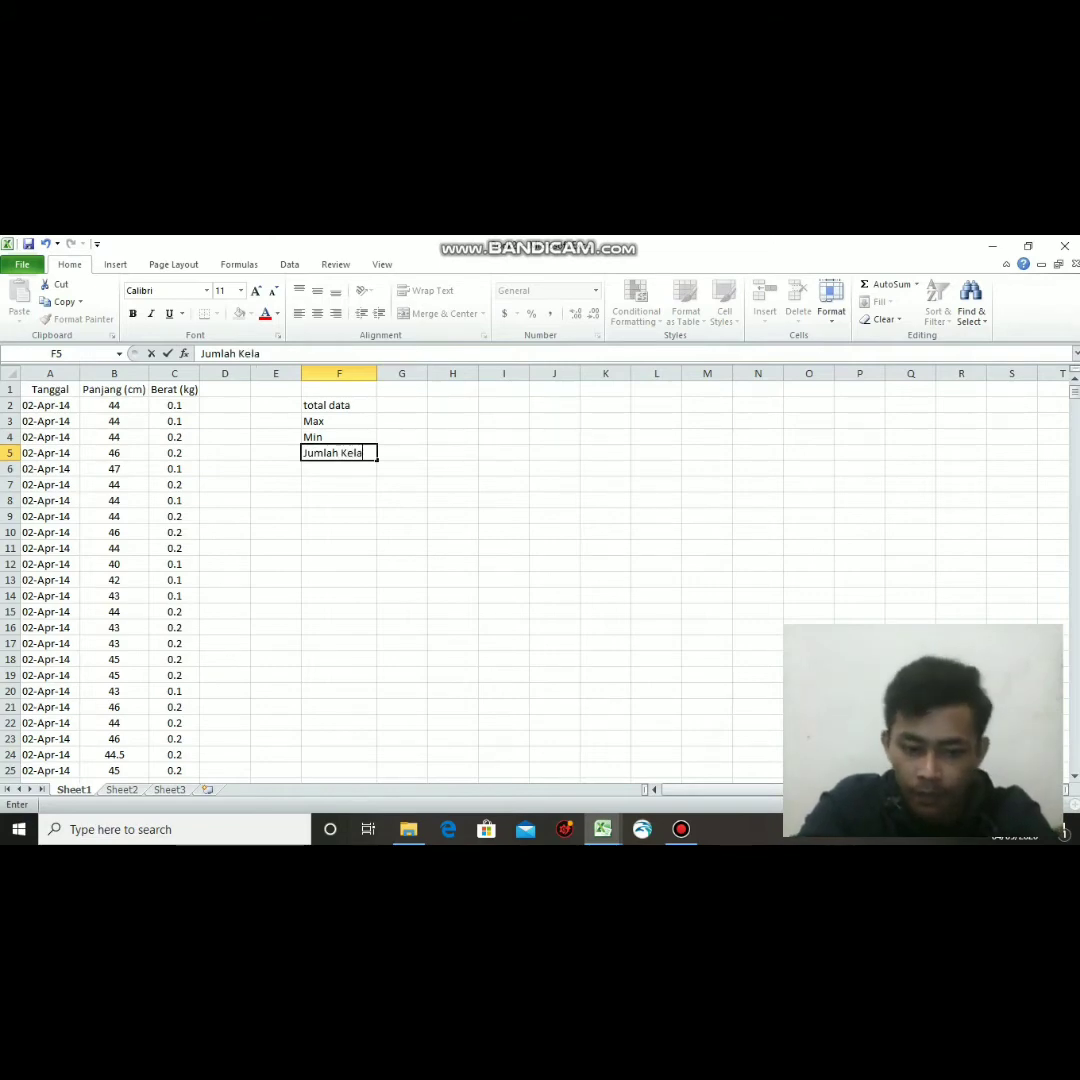
pyautogui.write('s')
pyautogui.press('Return')
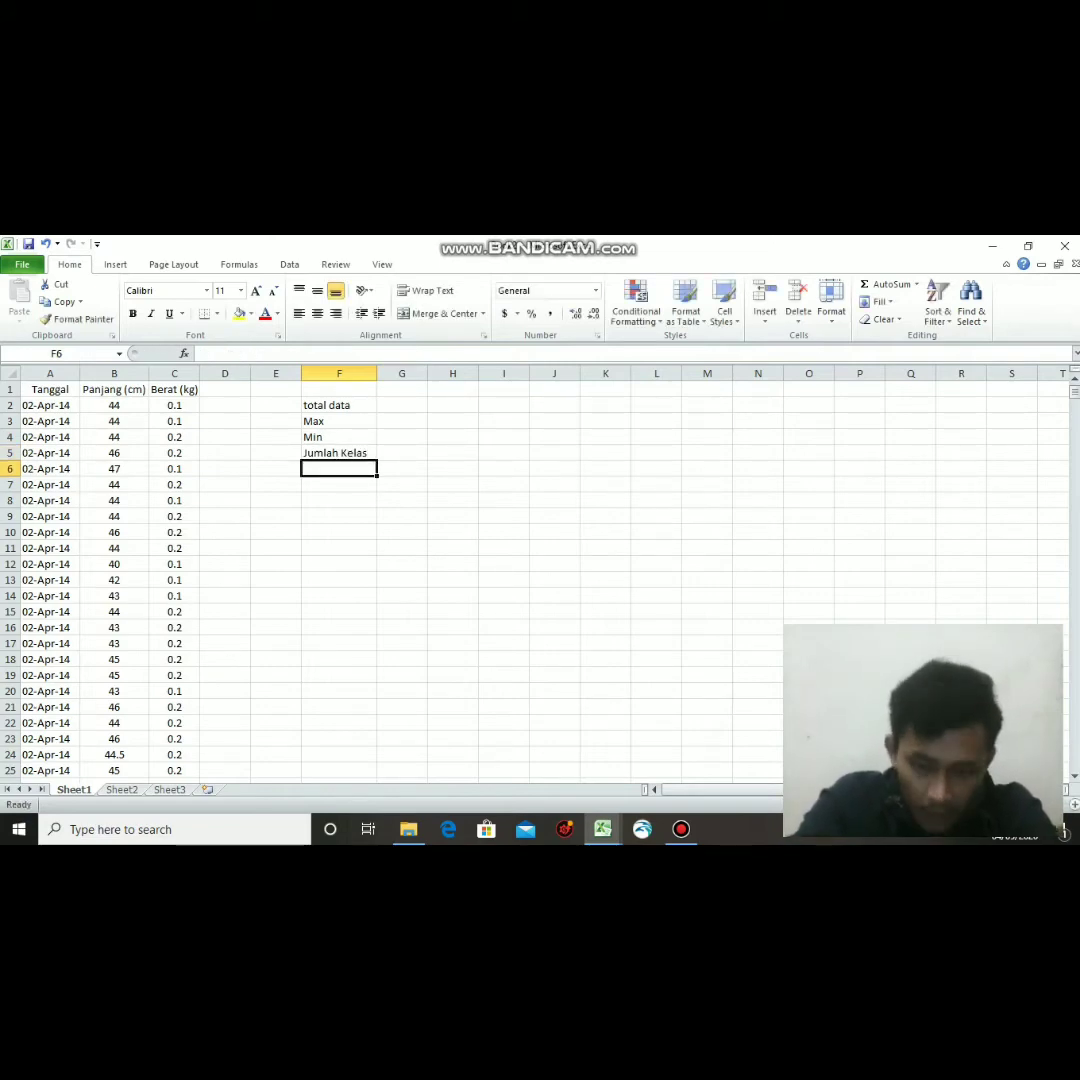
pyautogui.write('Lebar')
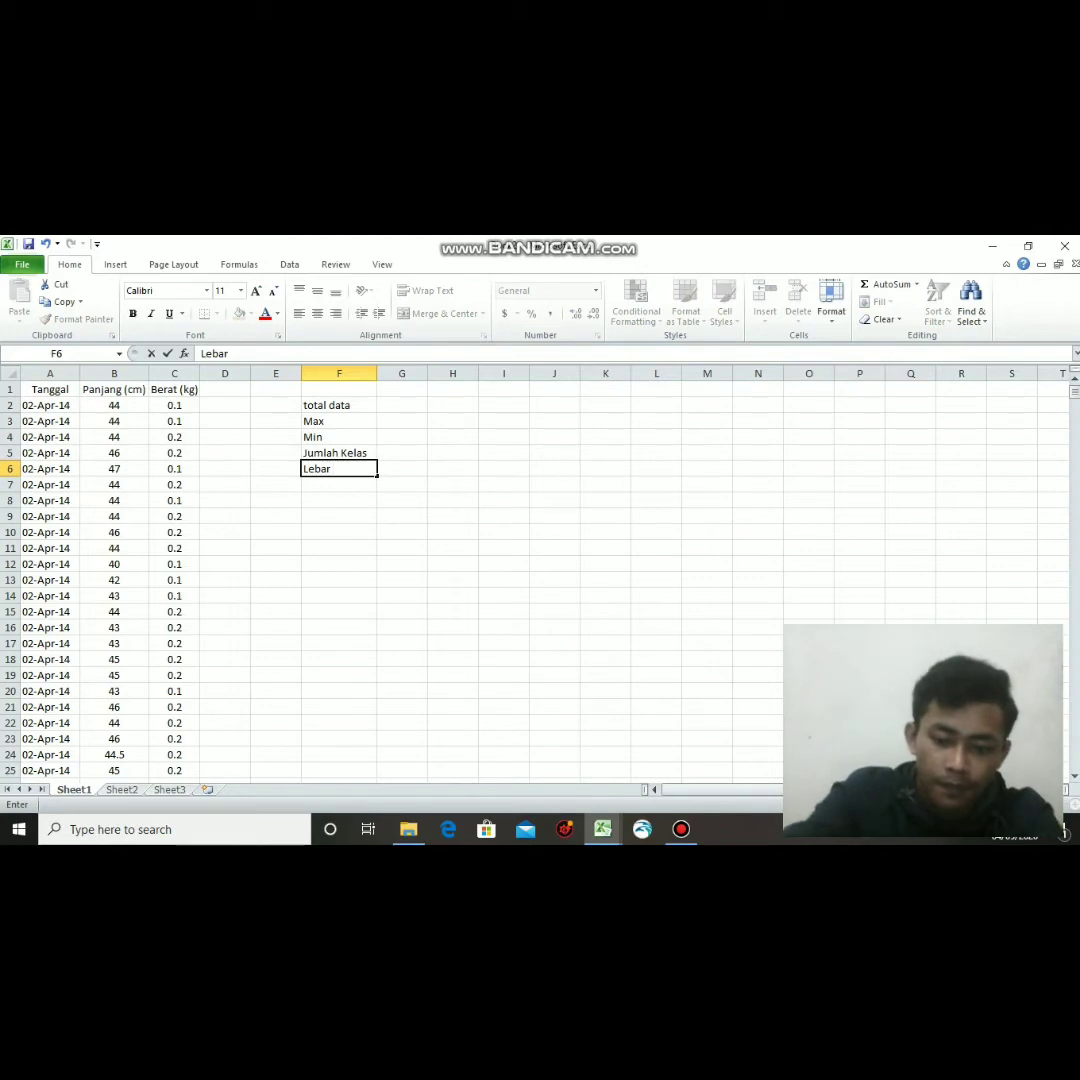
pyautogui.write(' Kelas')
pyautogui.press('Return')
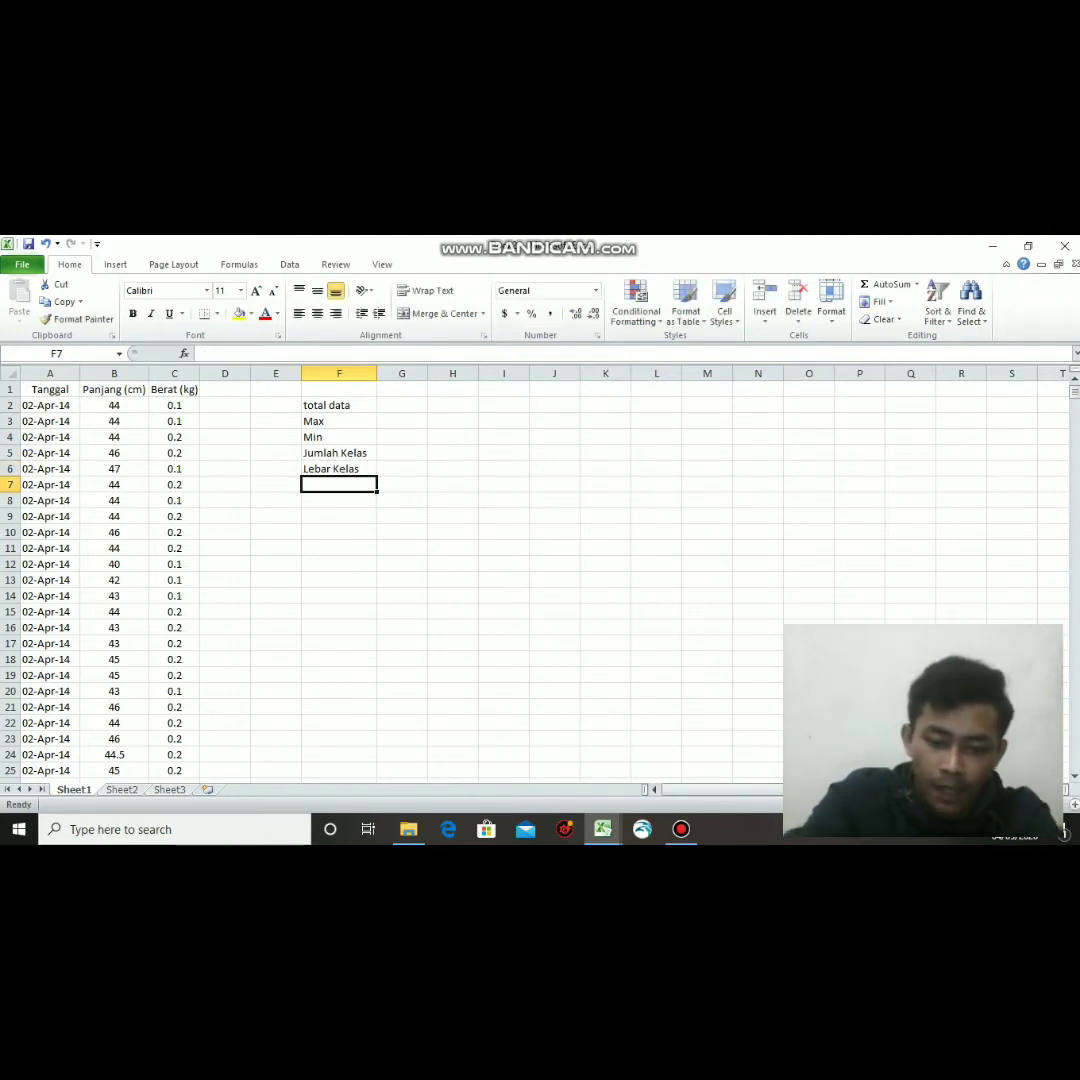
pyautogui.write('Selang I')
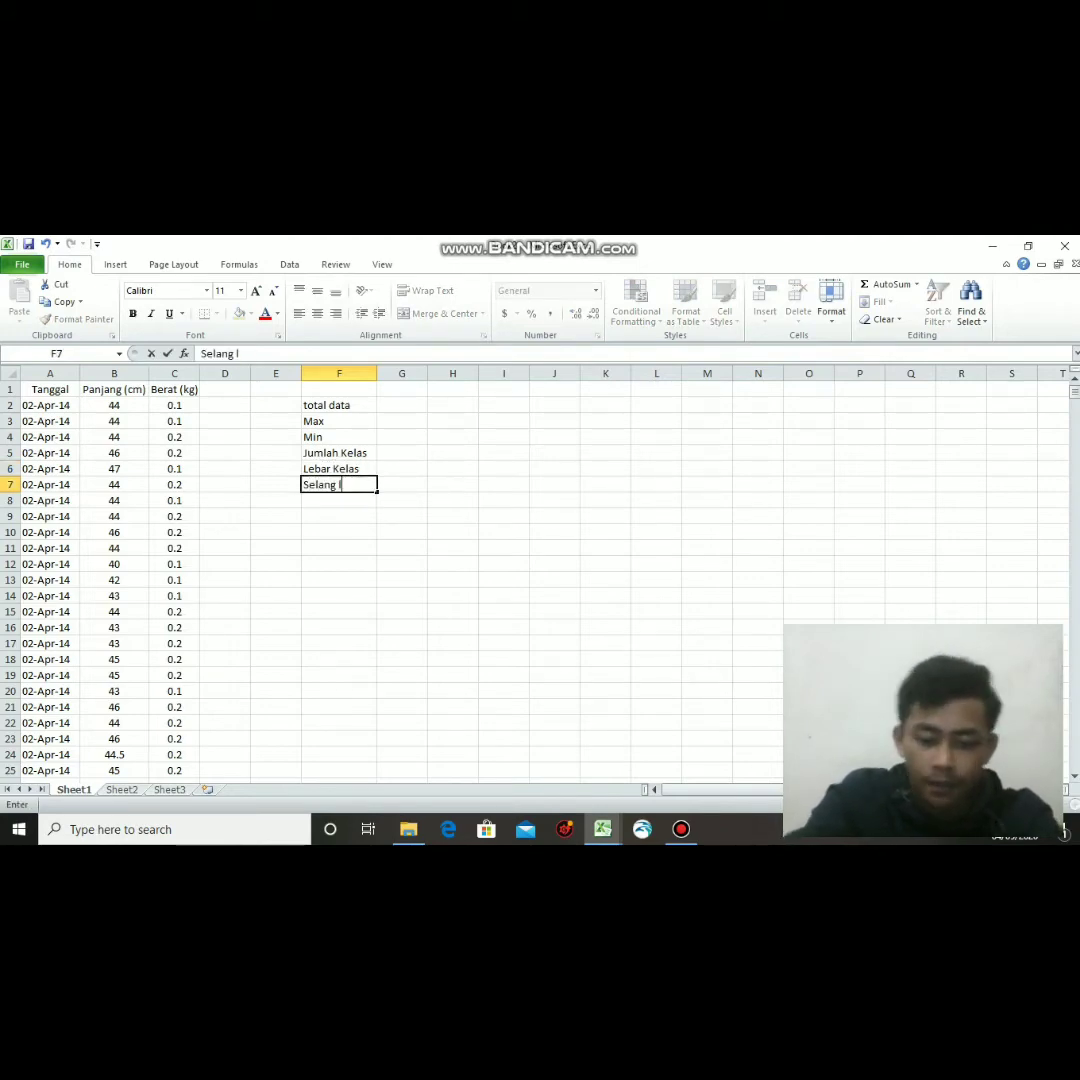
pyautogui.press('BackSpace')
pyautogui.write('kelas')
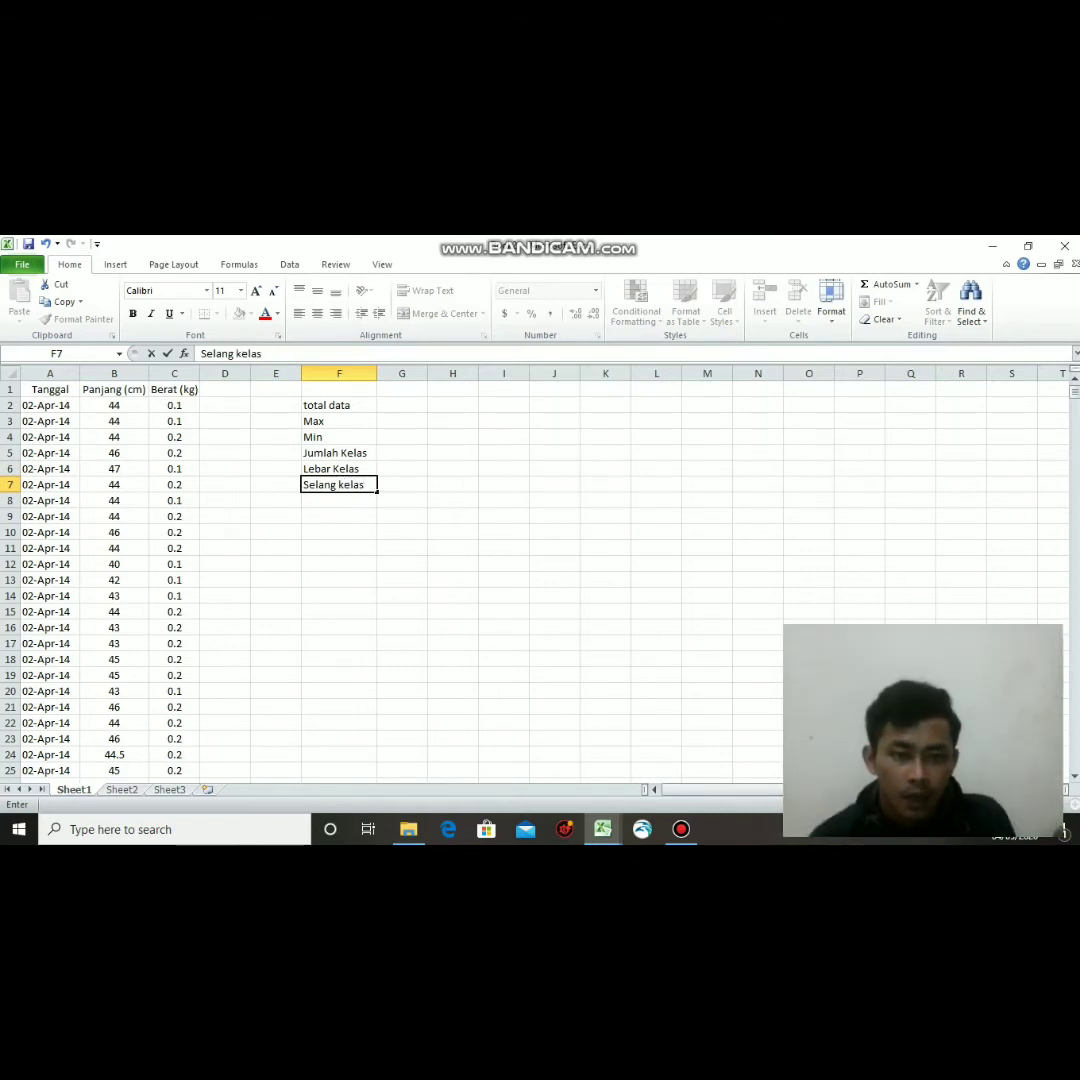
# Count the Panjang (cm) entries in cell G2 with the array formula =COUNT(B2:B582).
pyautogui.click(402, 405)
pyautogui.write('=')
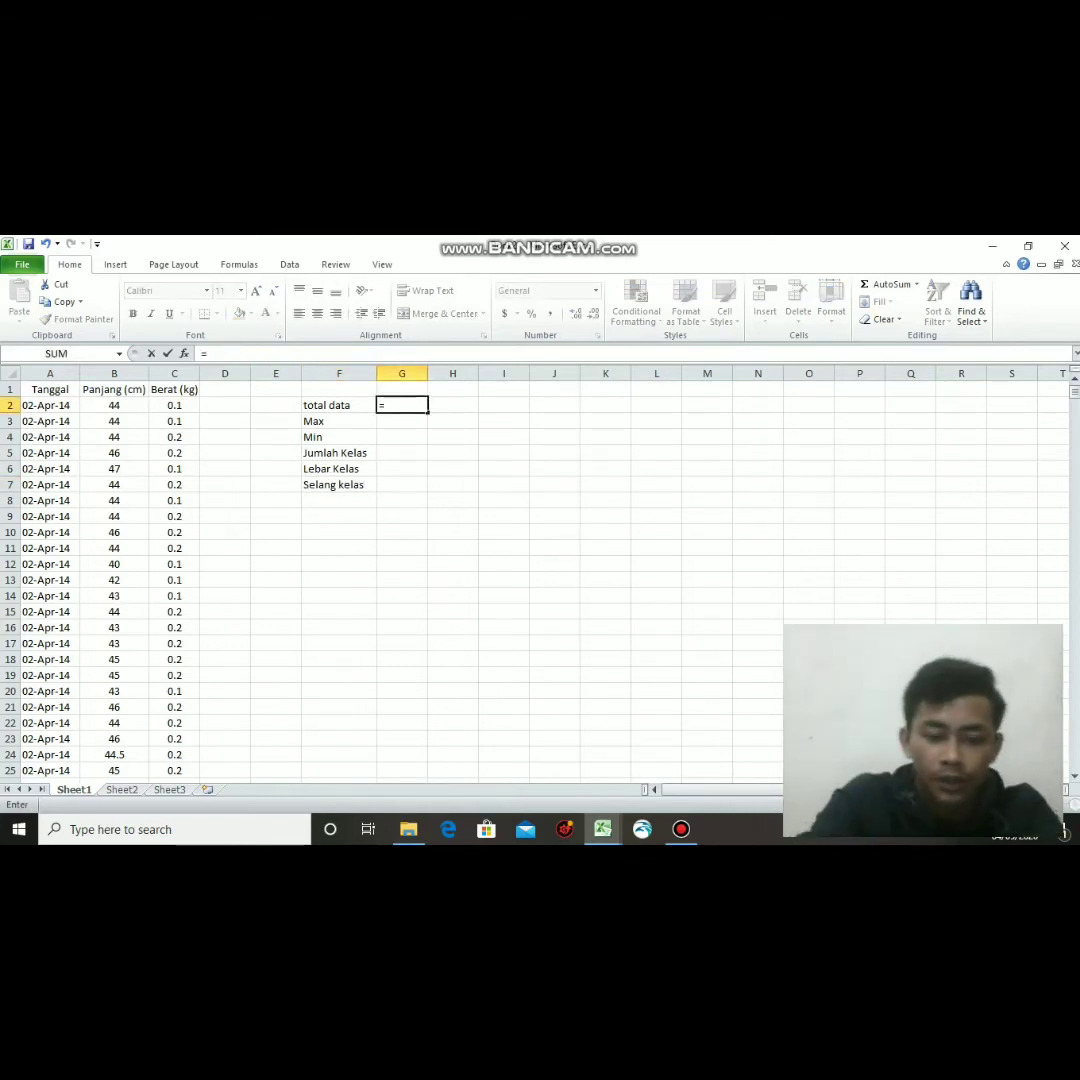
pyautogui.write('coun')
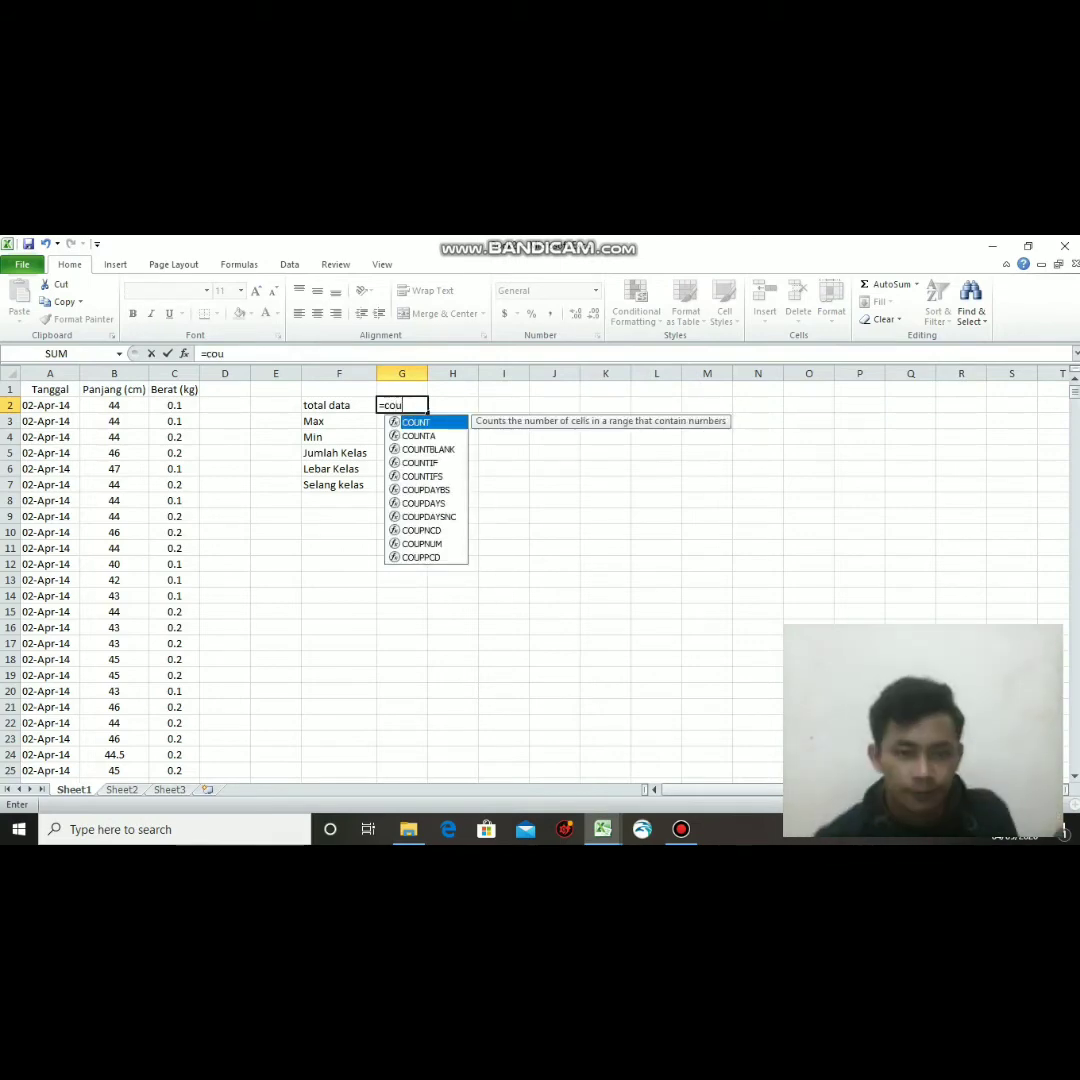
pyautogui.press('Tab')
pyautogui.click(114, 405)
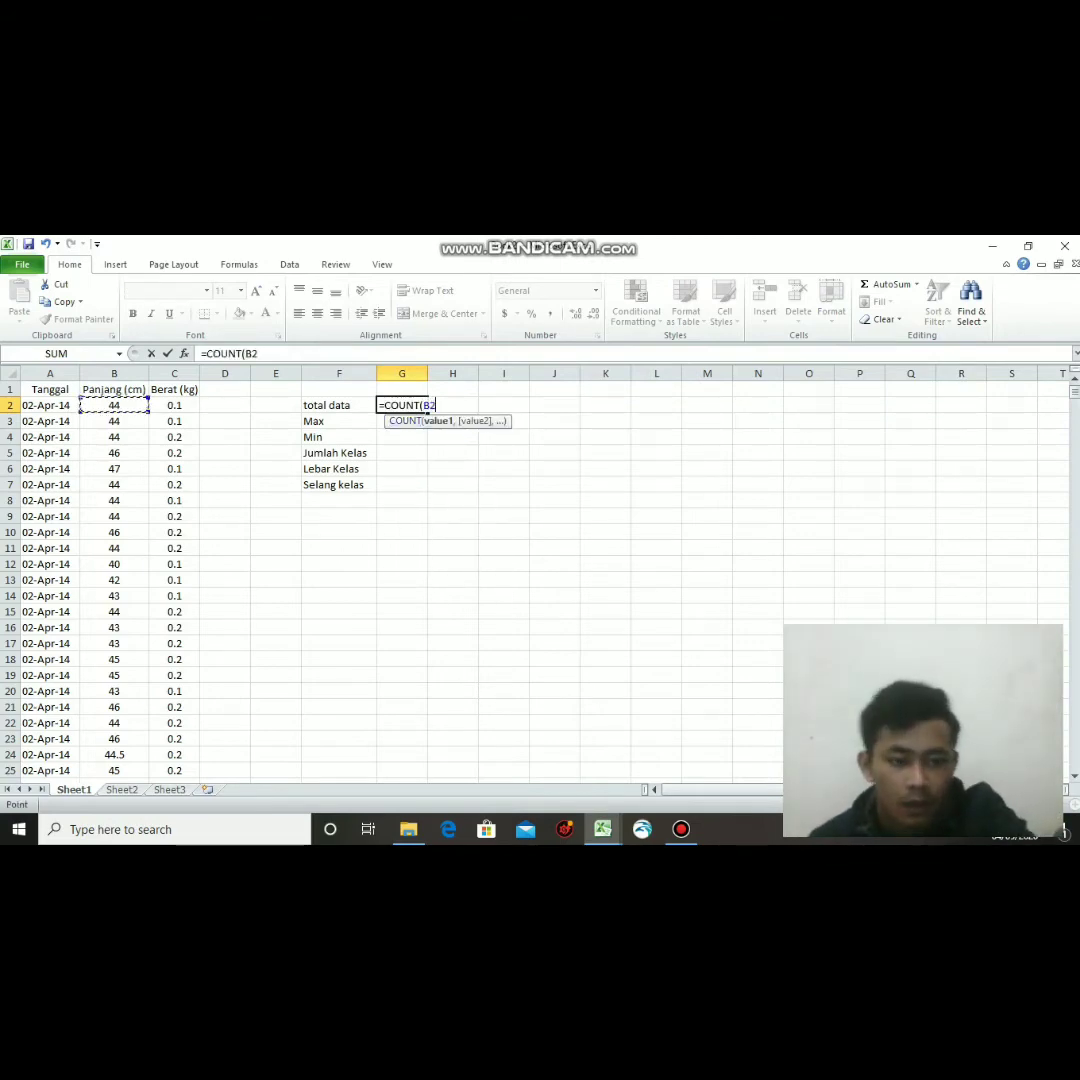
pyautogui.hotkey('ctrl', 'shift', 'Down')
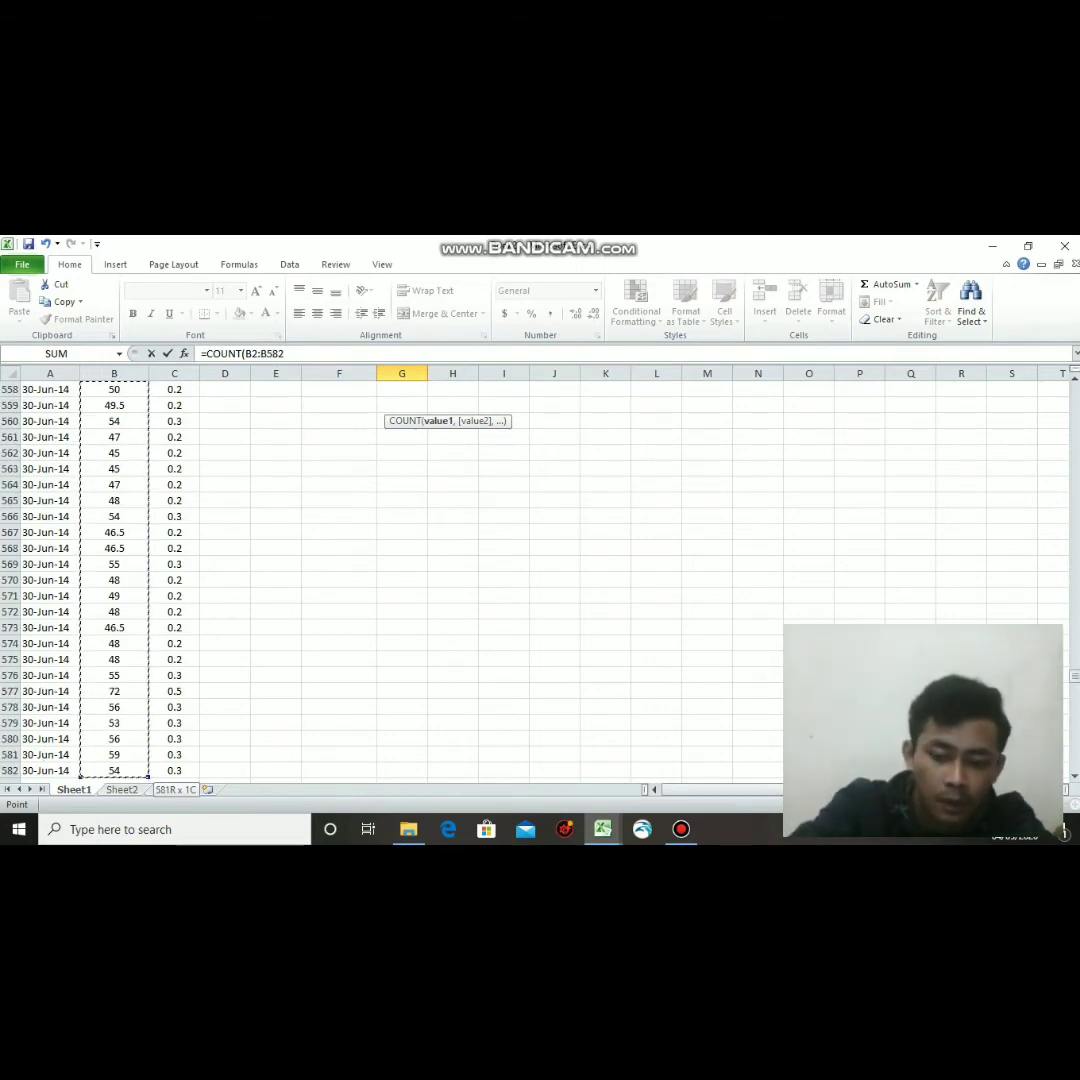
pyautogui.hotkey('ctrl', 'shift', 'Return')
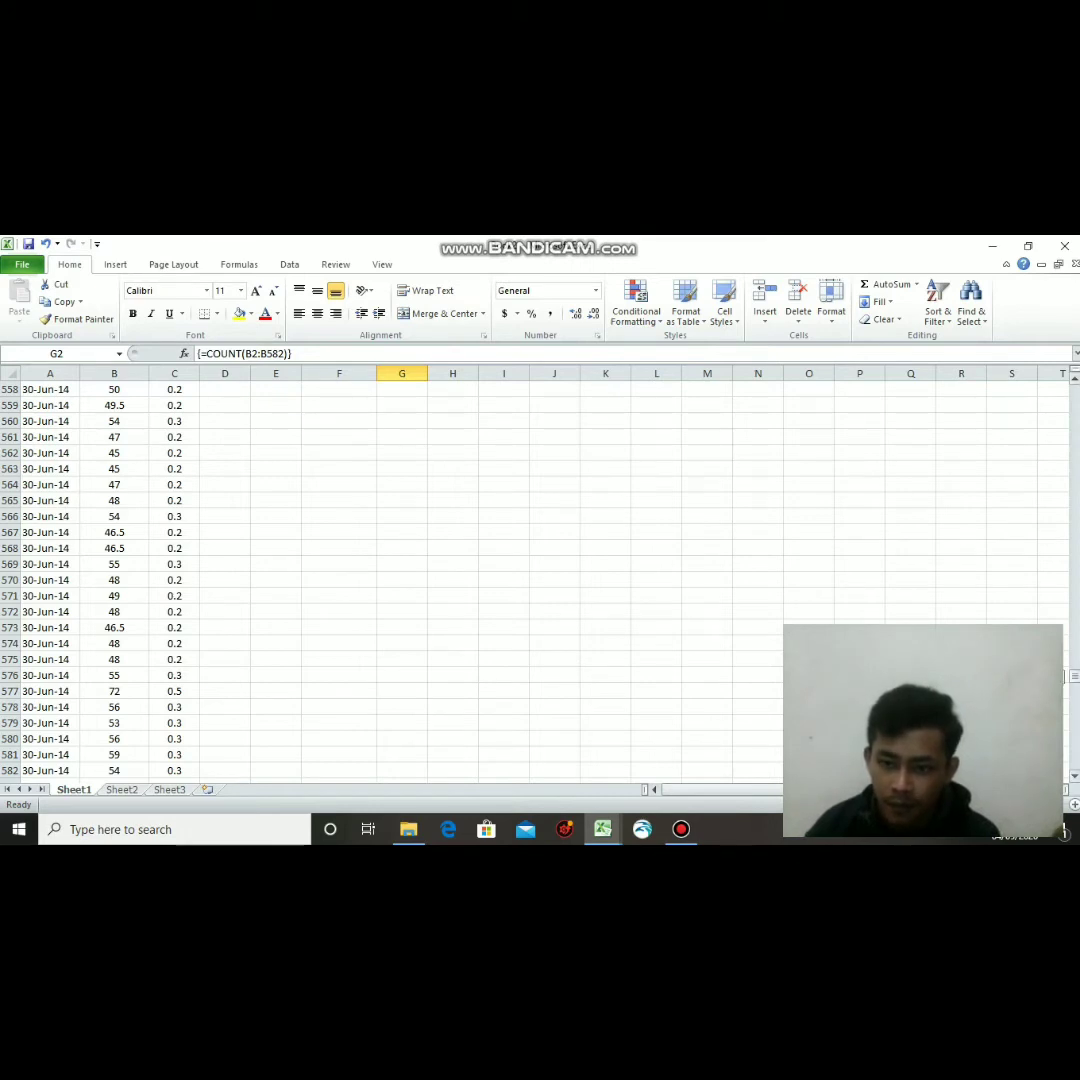
# Calculate the largest Panjang (cm) value in cell G3 with =MAX(B2:B582).
pyautogui.moveTo(1075, 676); pyautogui.dragTo(1075, 391)
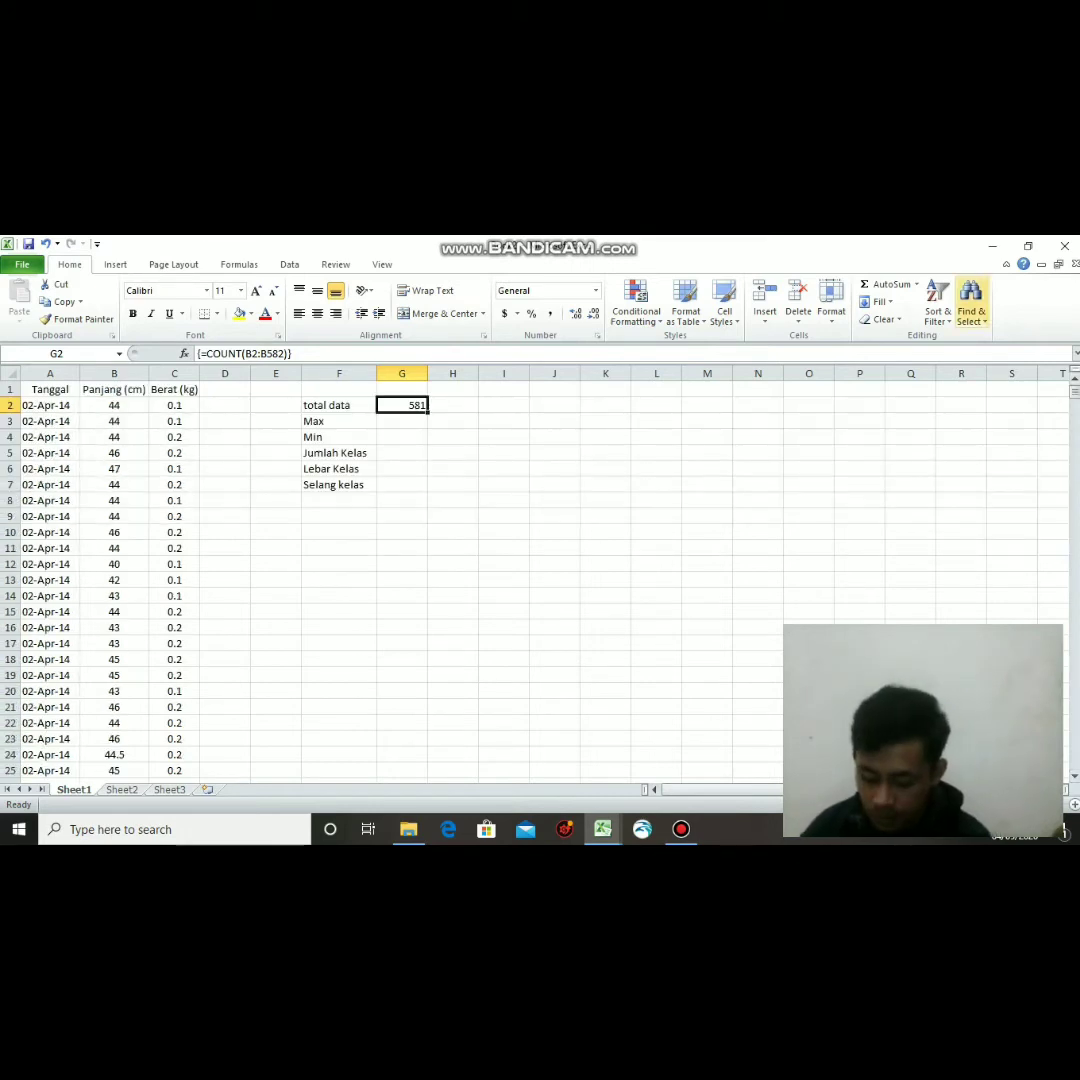
pyautogui.click(402, 421)
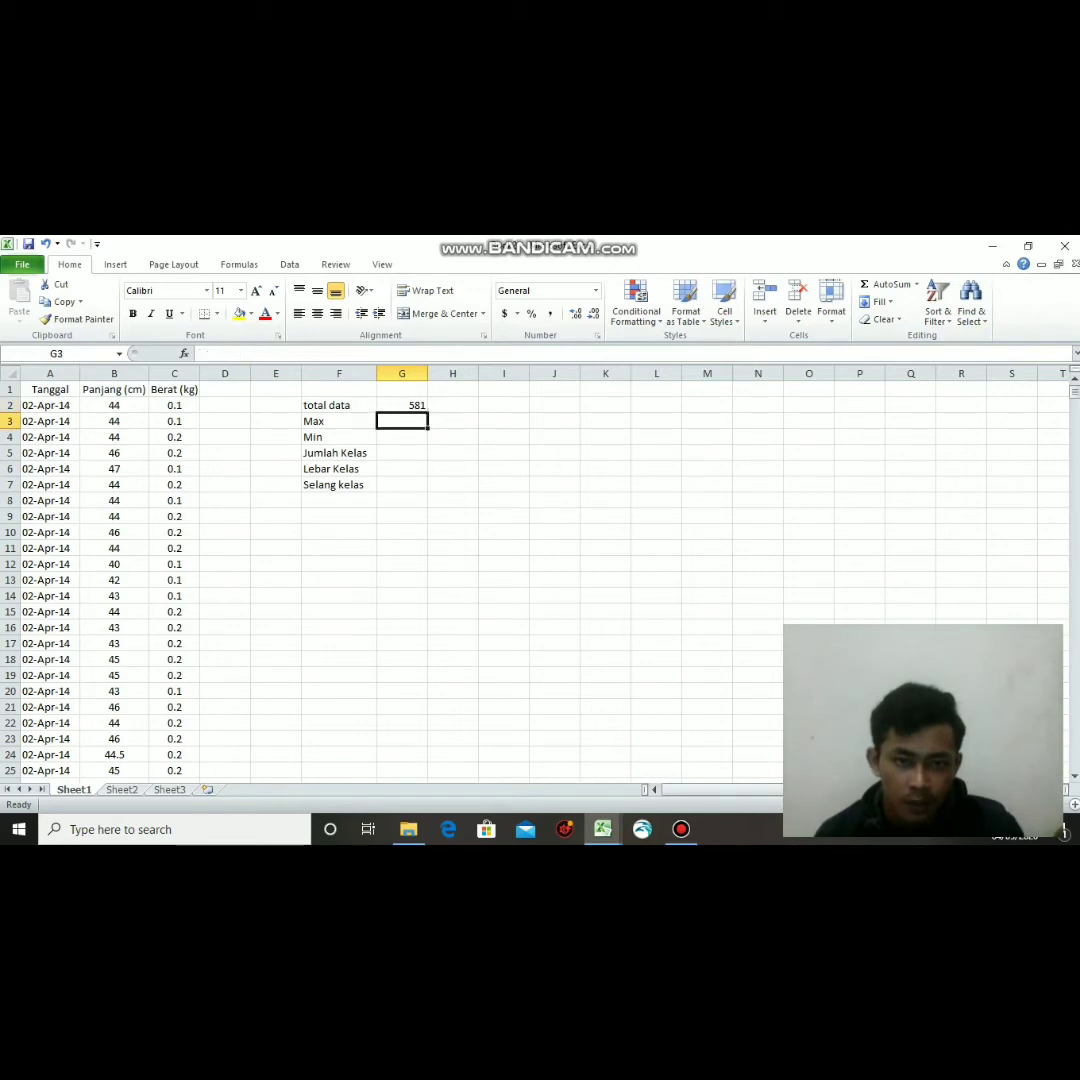
pyautogui.write('=max')
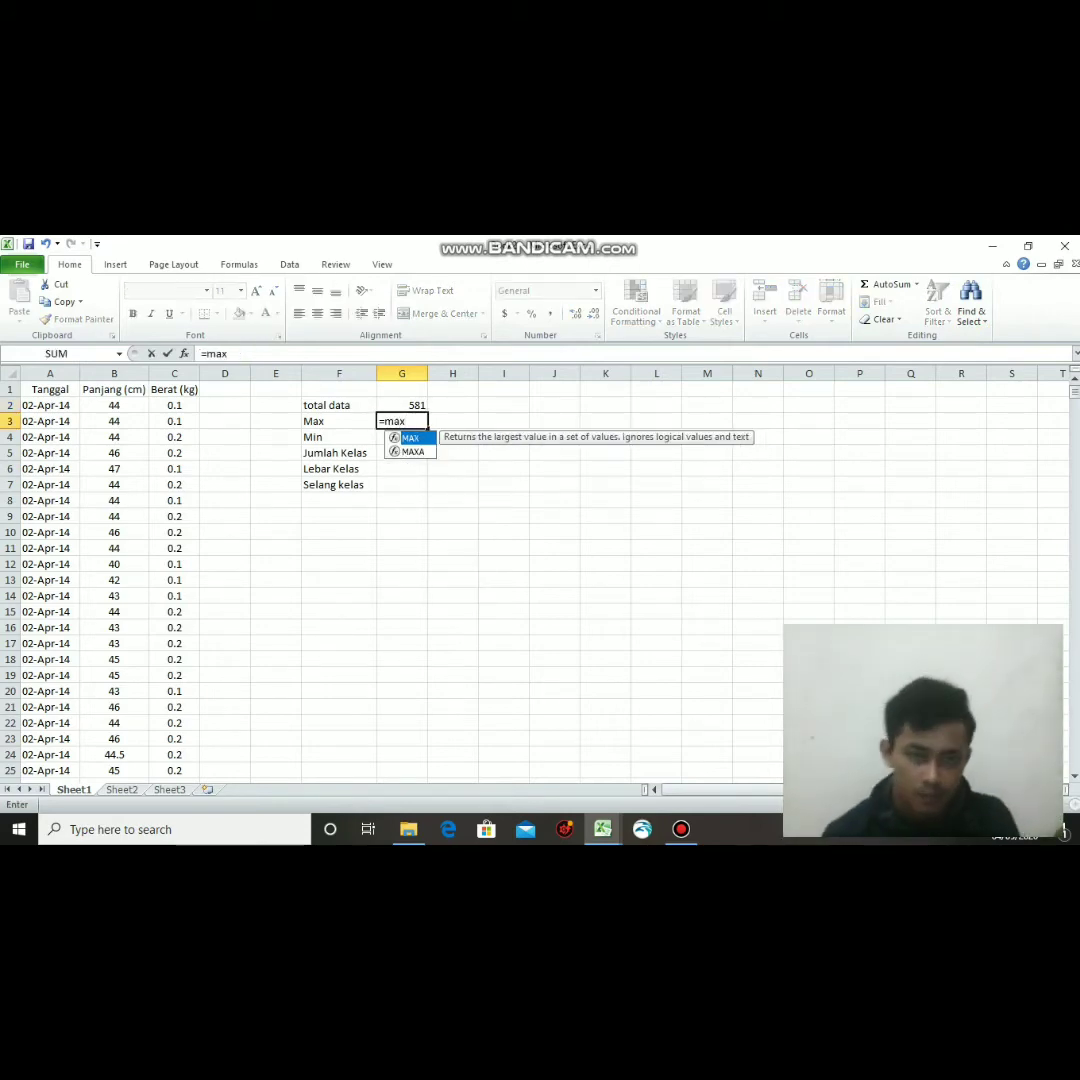
pyautogui.press('Tab')
pyautogui.click(114, 405)
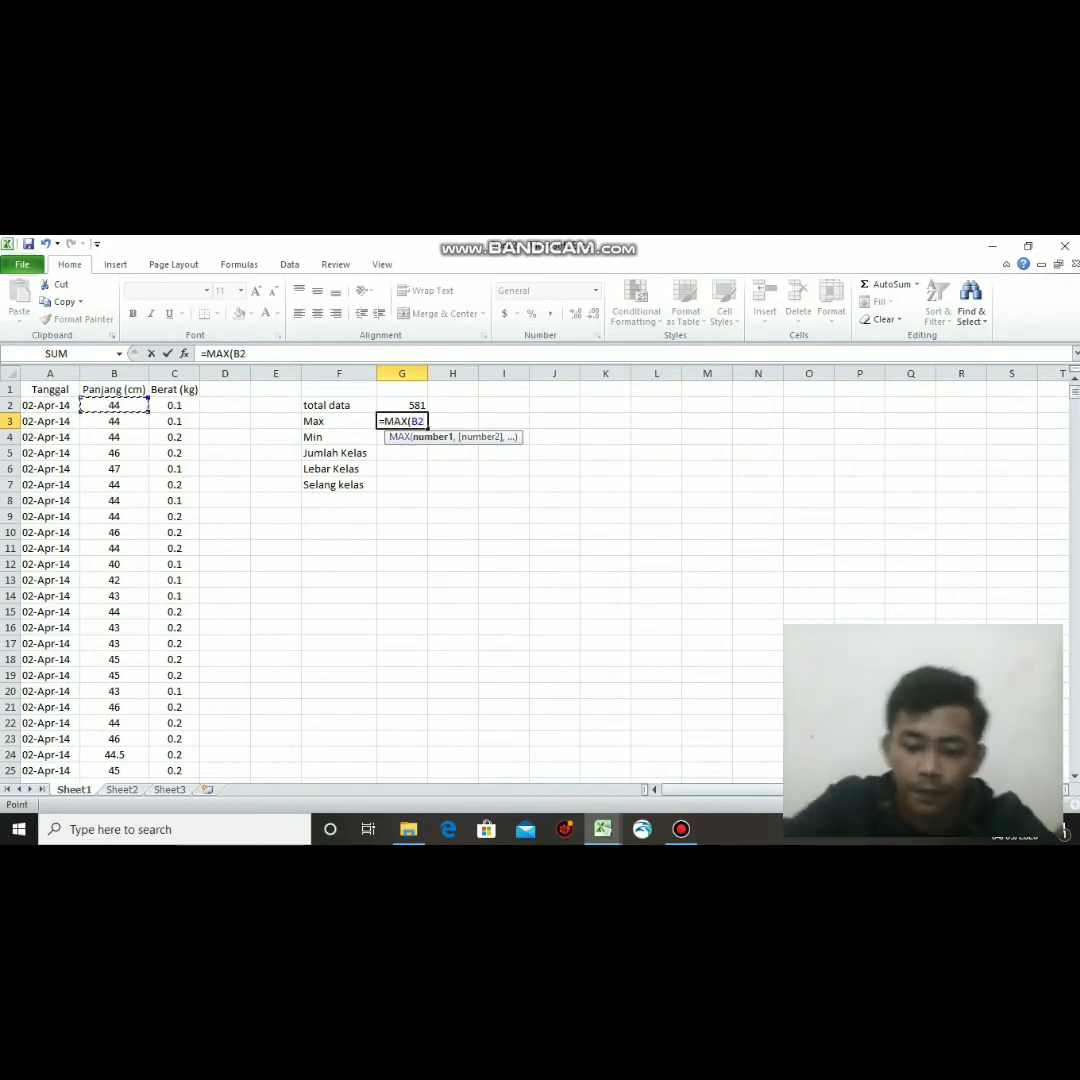
pyautogui.hotkey('ctrl', 'shift', 'Down')
pyautogui.press('Return')
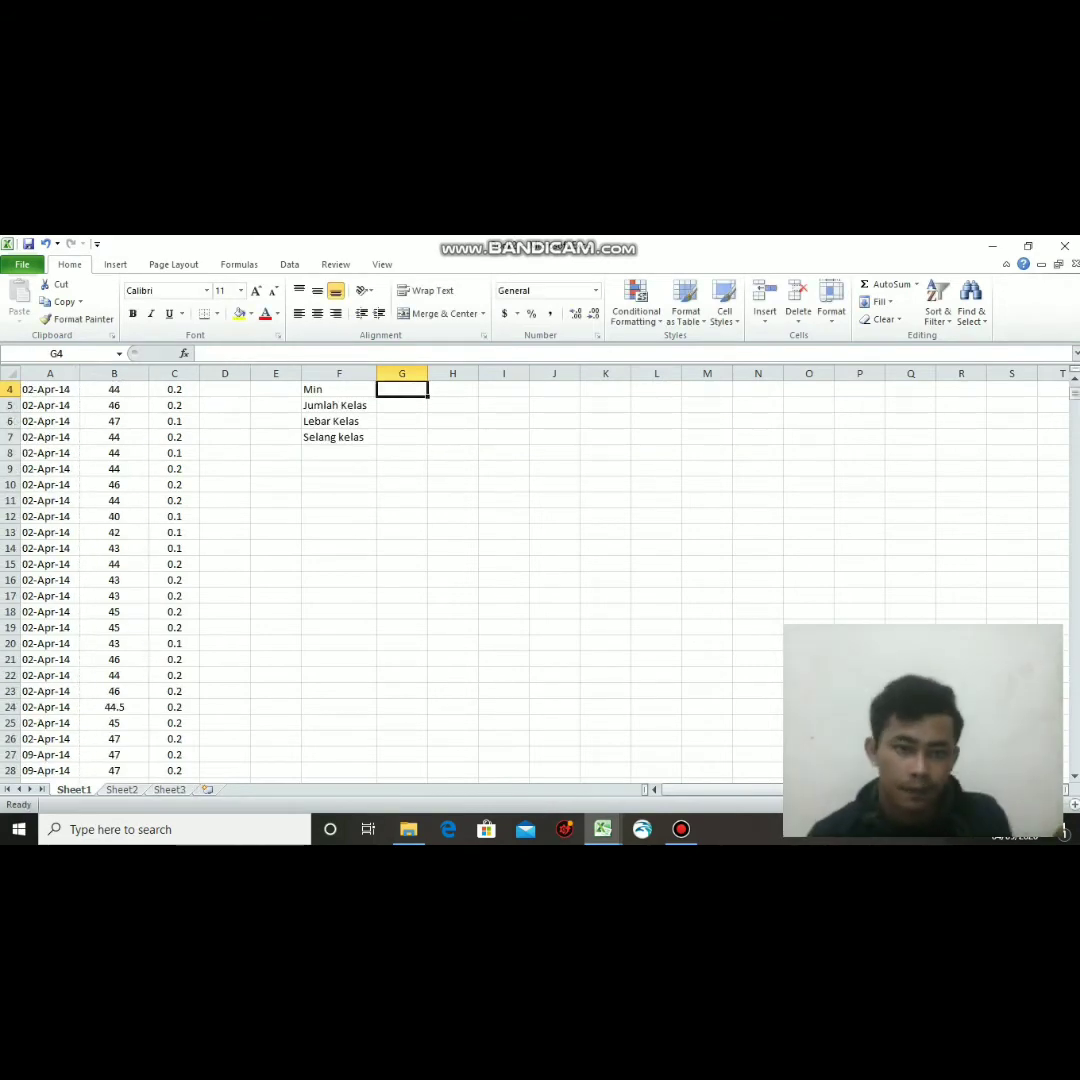
# Calculate the smallest Panjang (cm) value in cell G4 with the array formula =MIN(B2:B582).
pyautogui.scroll(1, 540, 580)
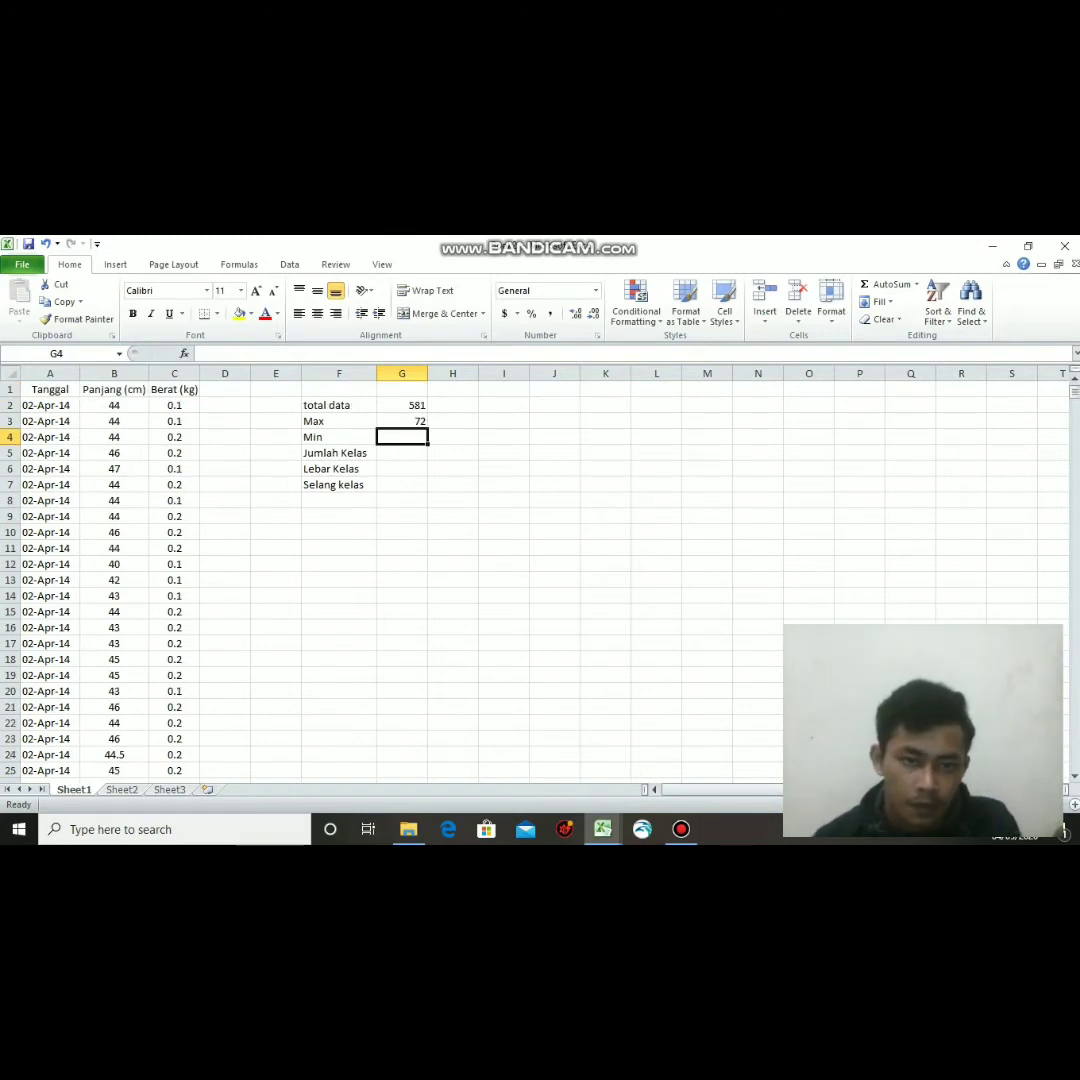
pyautogui.write('=min')
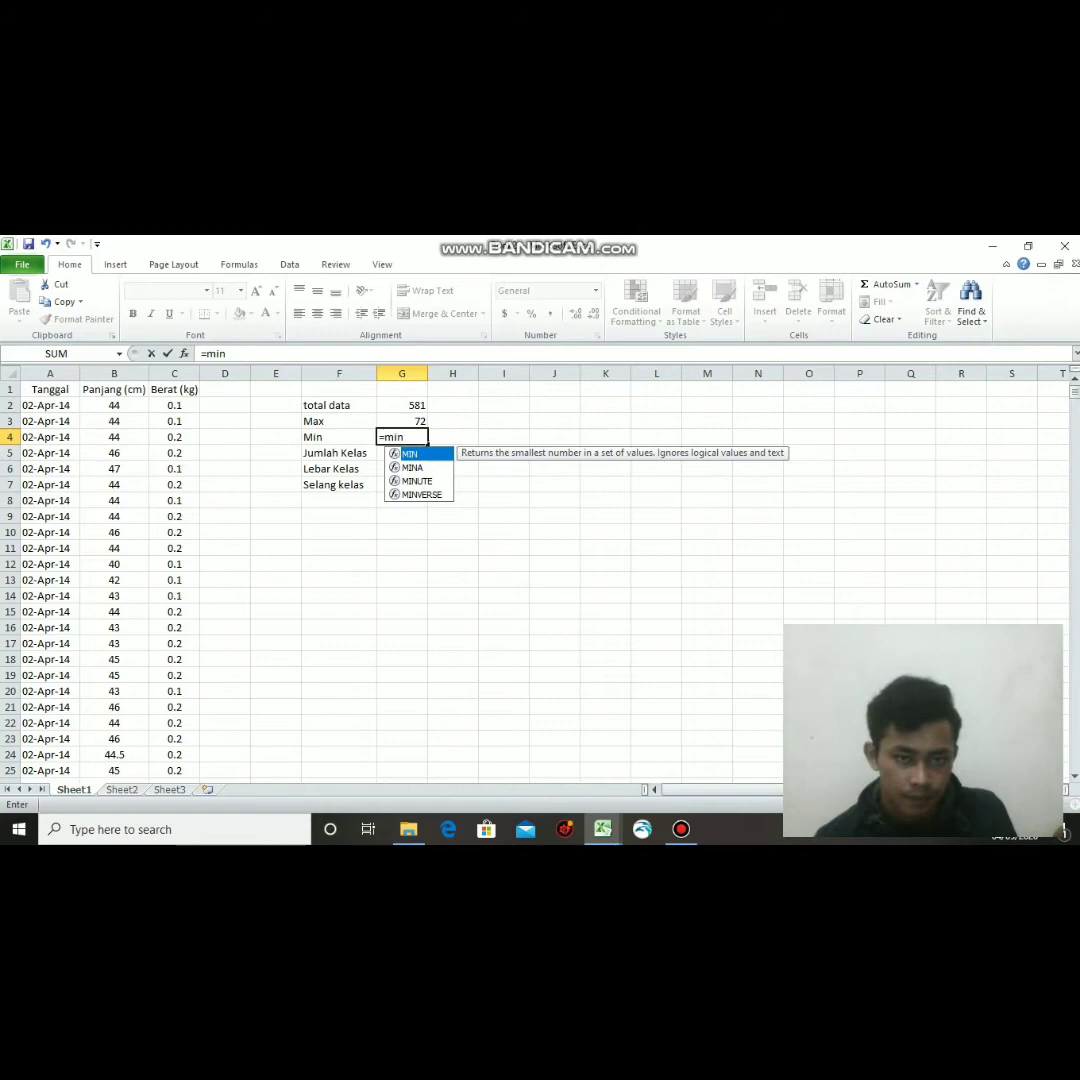
pyautogui.doubleClick(424, 454)
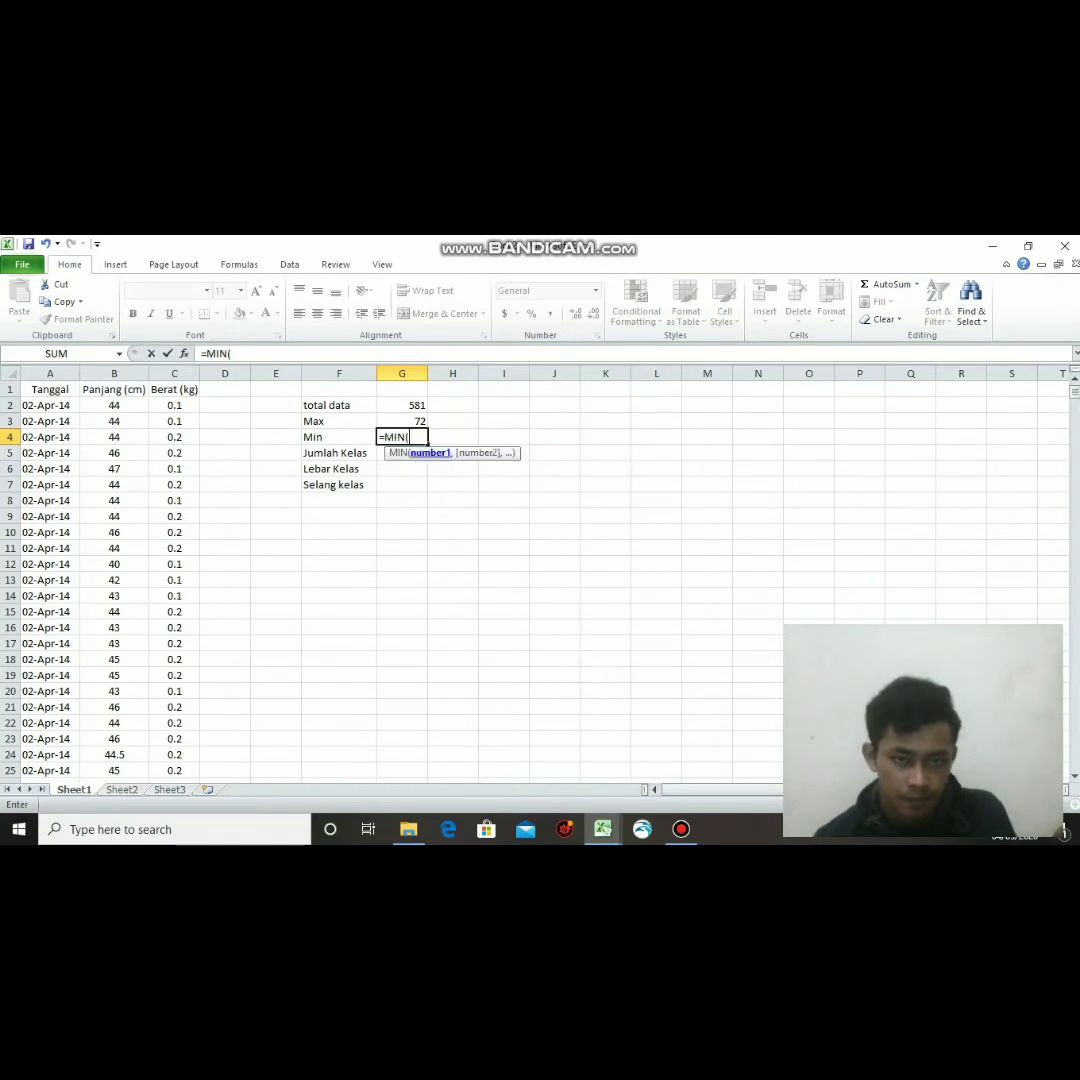
pyautogui.click(114, 405)
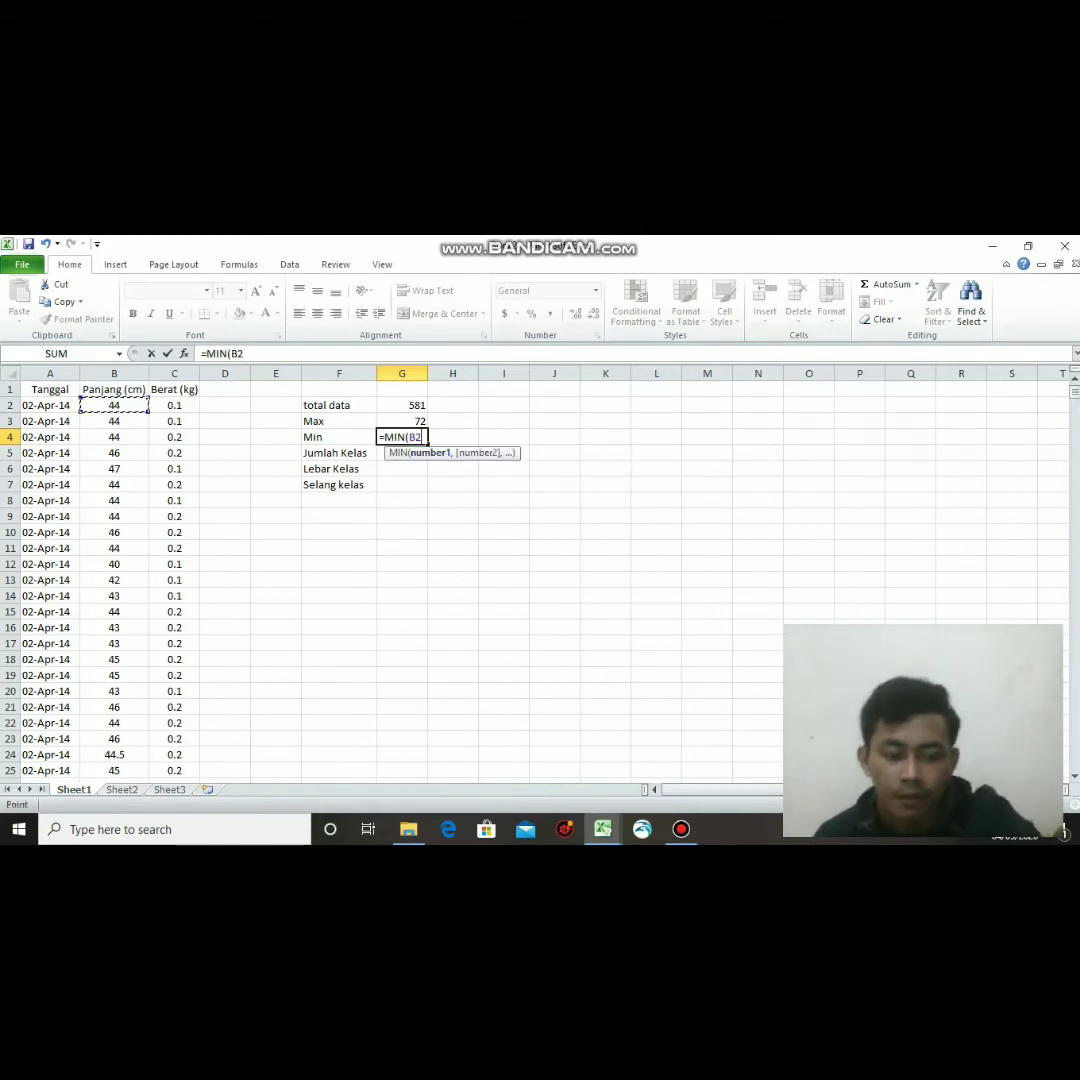
pyautogui.hotkey('ctrl', 'shift', 'Down')
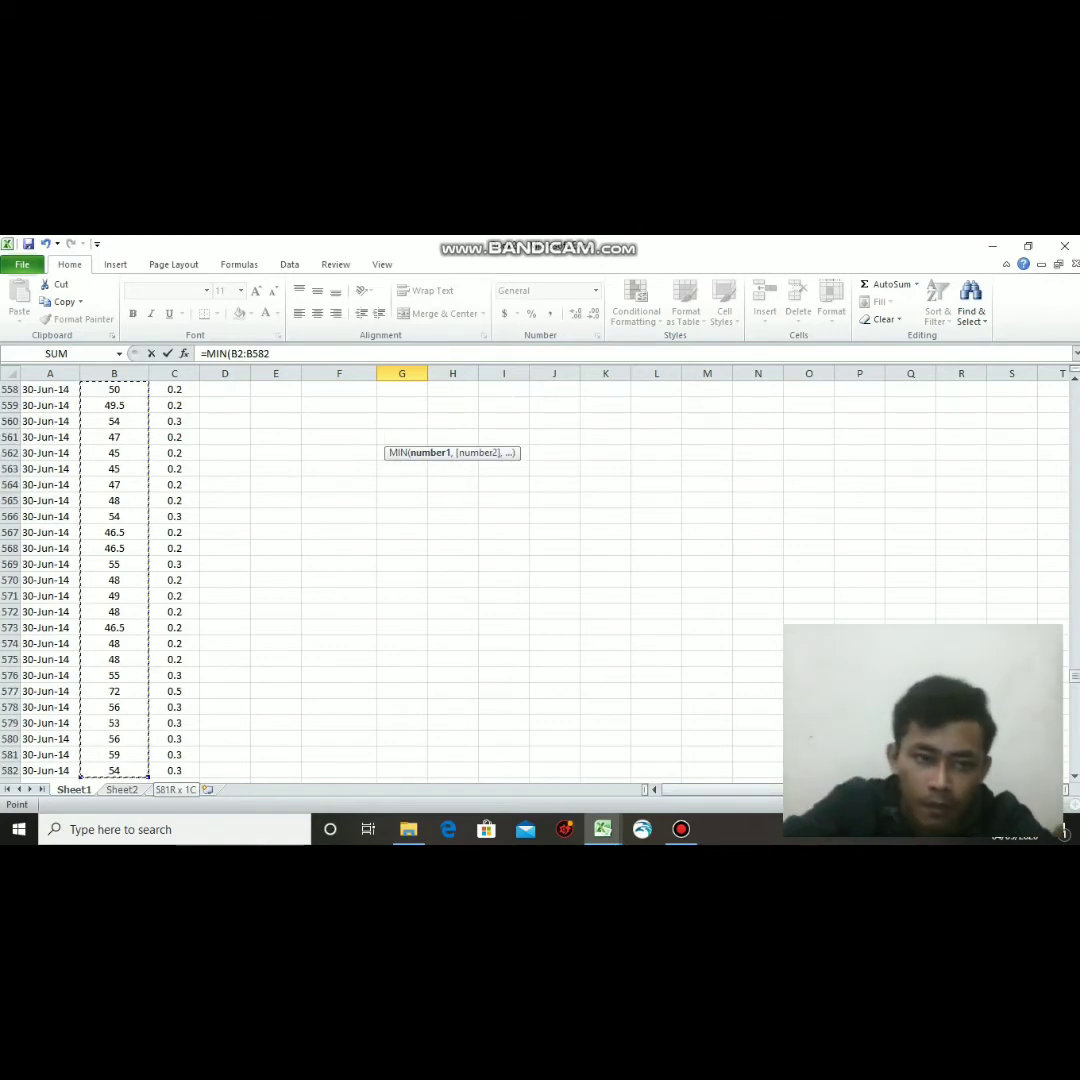
pyautogui.hotkey('ctrl', 'shift', 'Return')
# Calculate the number of classes (Jumlah Kelas) in cell G5 with the formula =(1+3.3*LOG(G2)).
pyautogui.scroll(-1, 1040, 295)
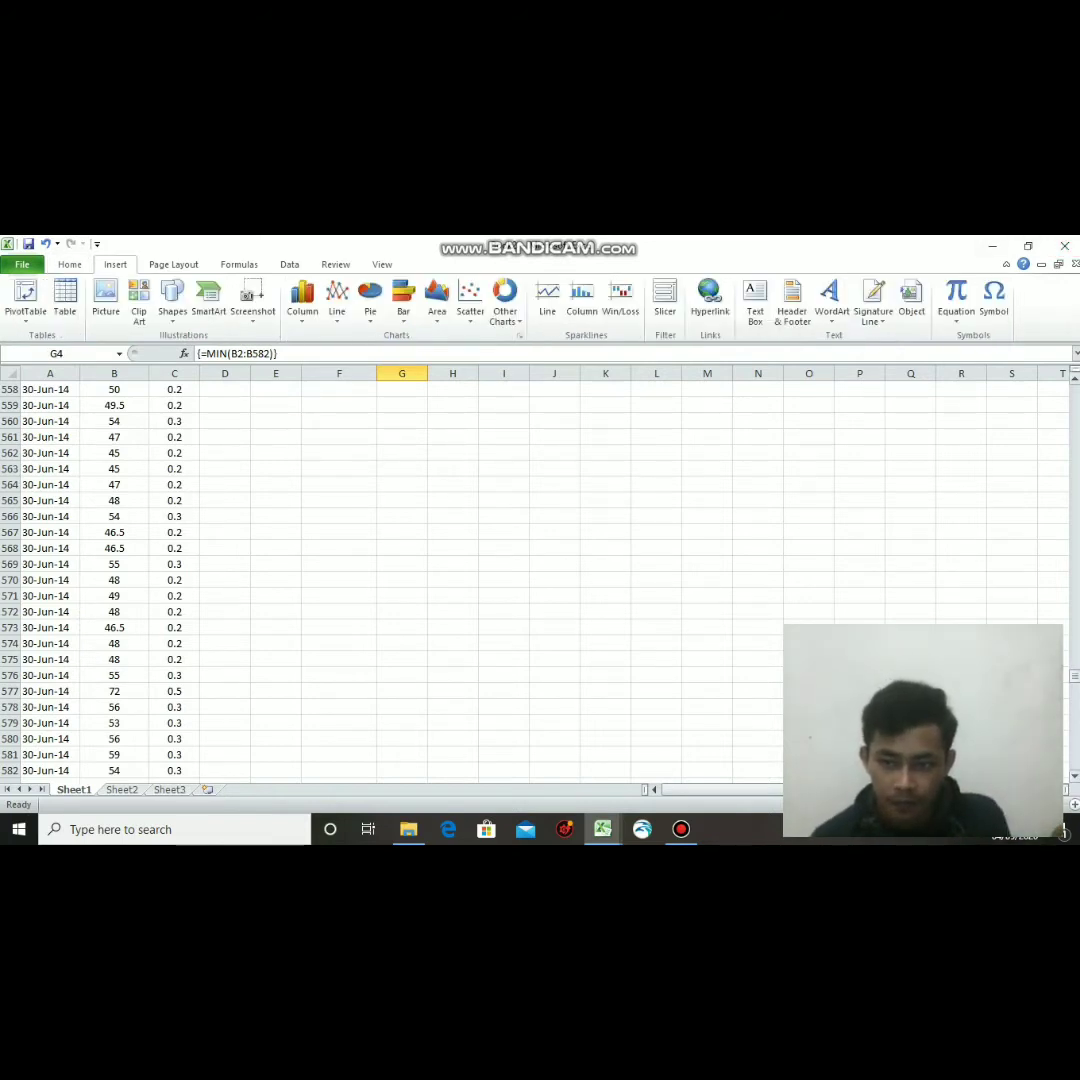
pyautogui.moveTo(1075, 676); pyautogui.dragTo(1075, 384)
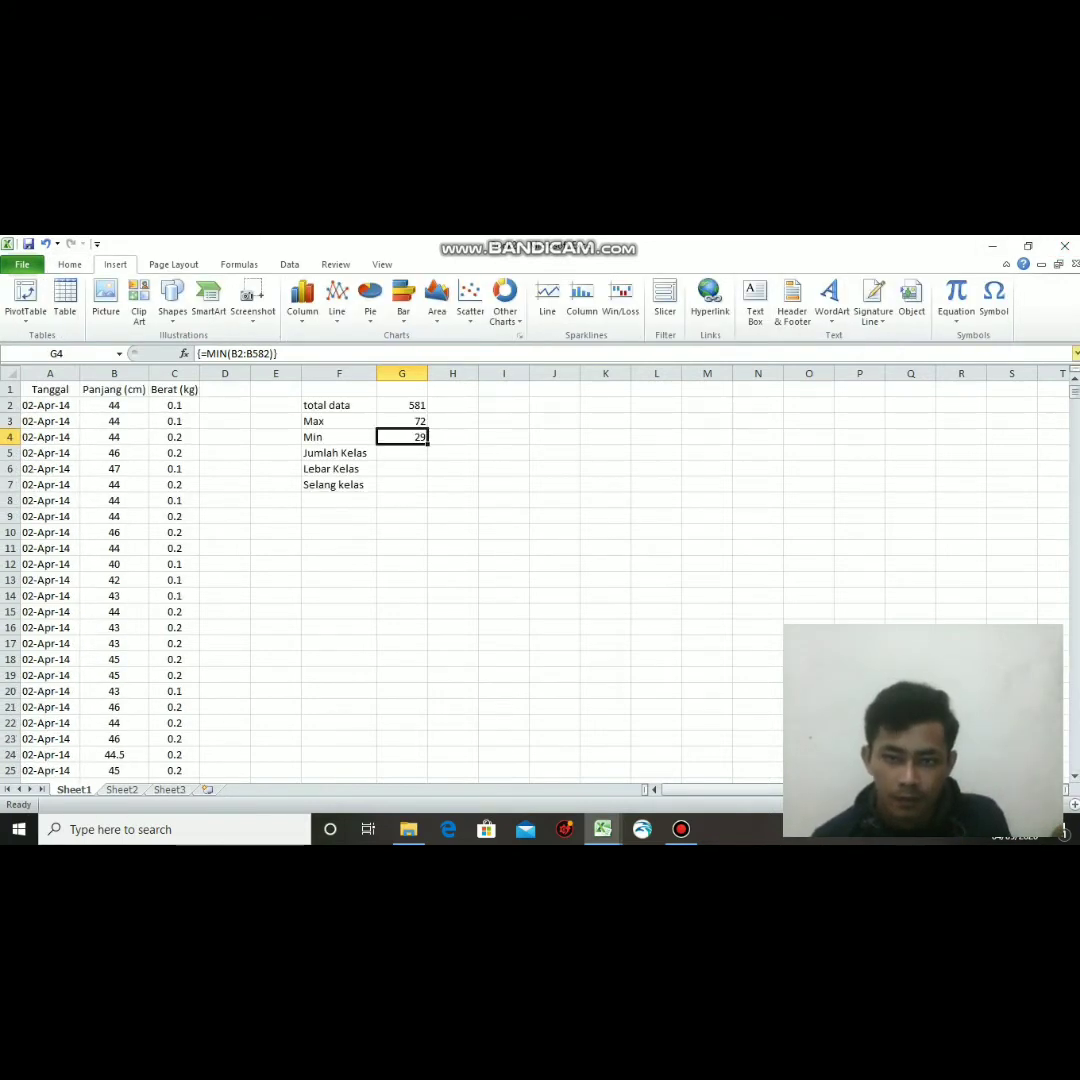
pyautogui.click(402, 453)
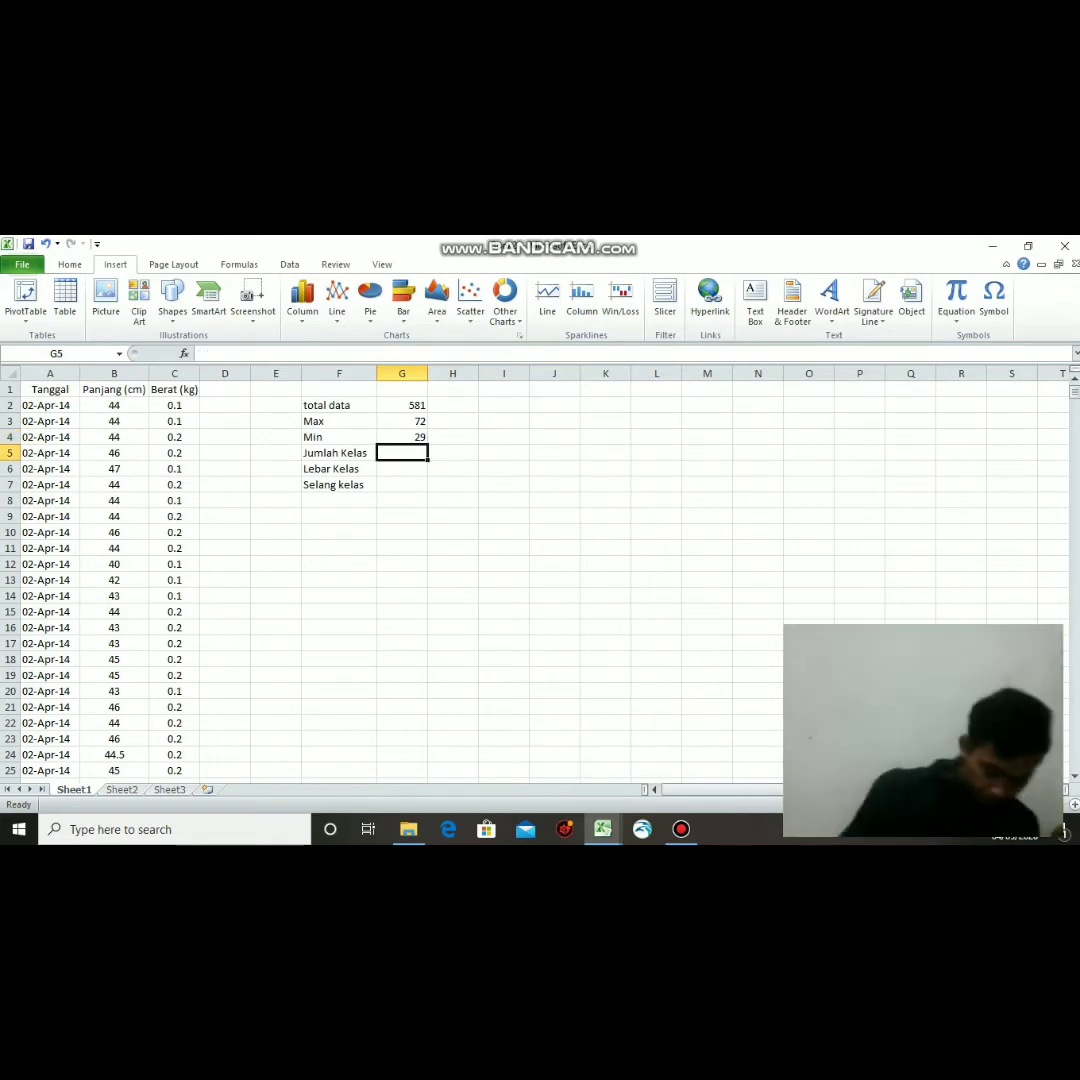
pyautogui.write('=')
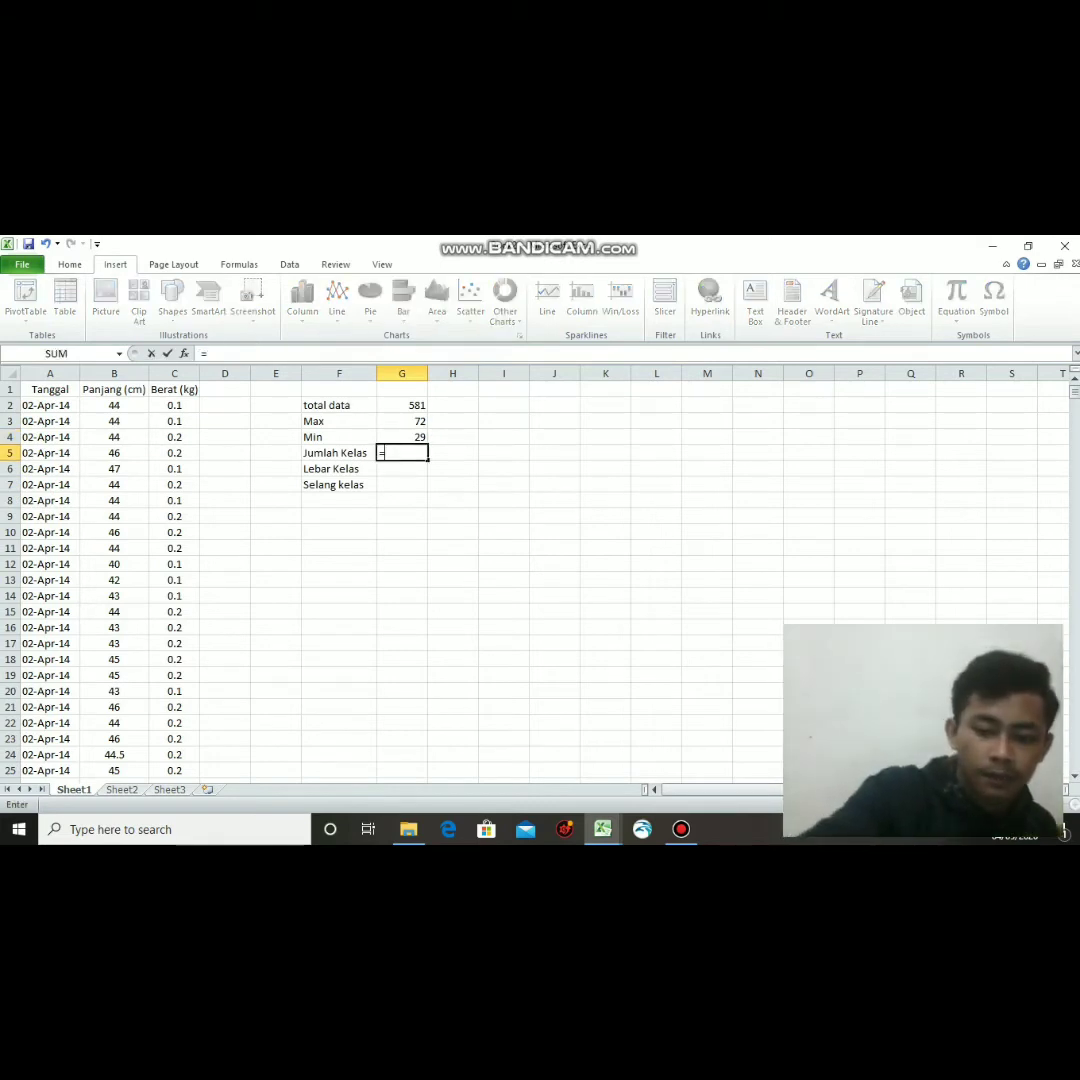
pyautogui.write('(1')
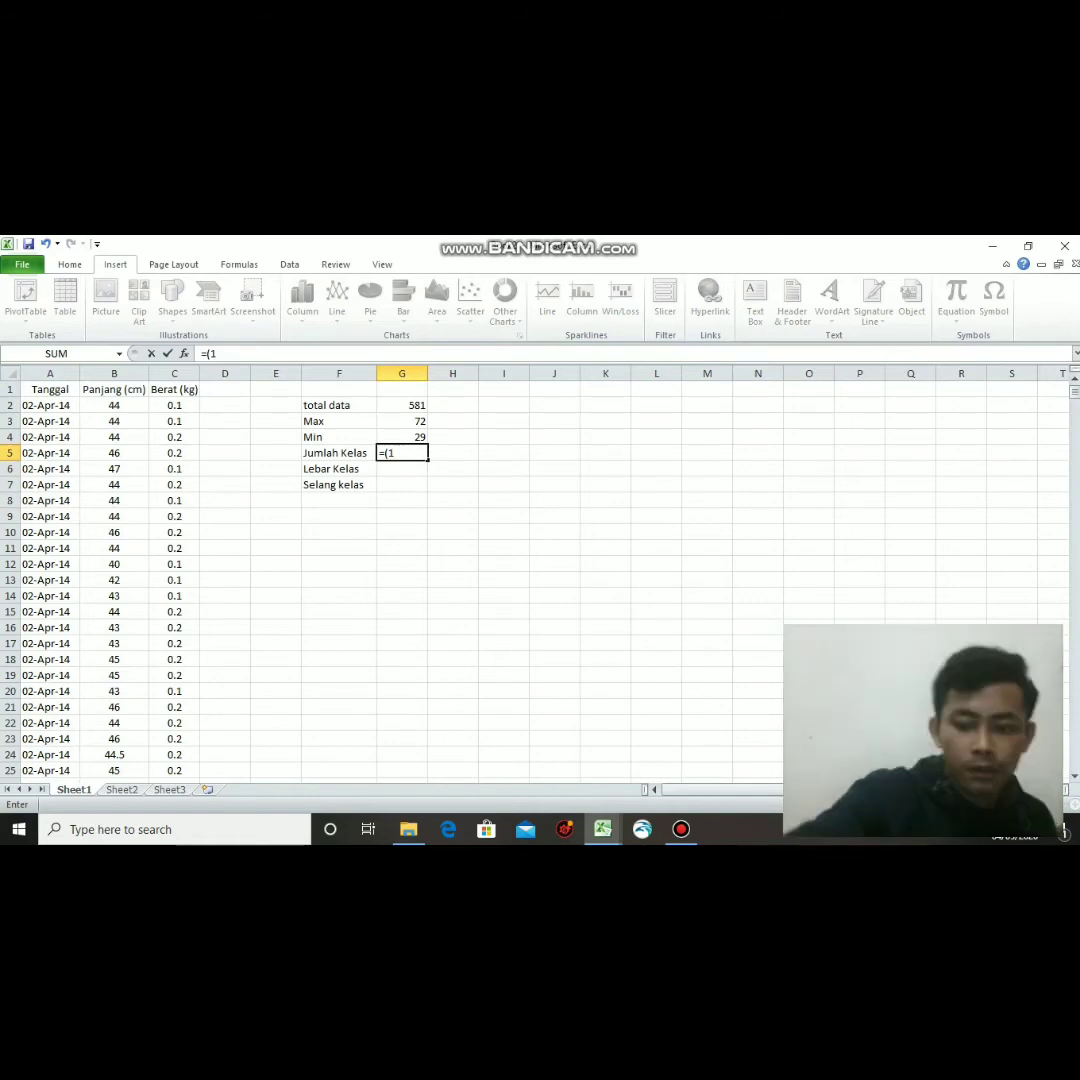
pyautogui.write('+3')
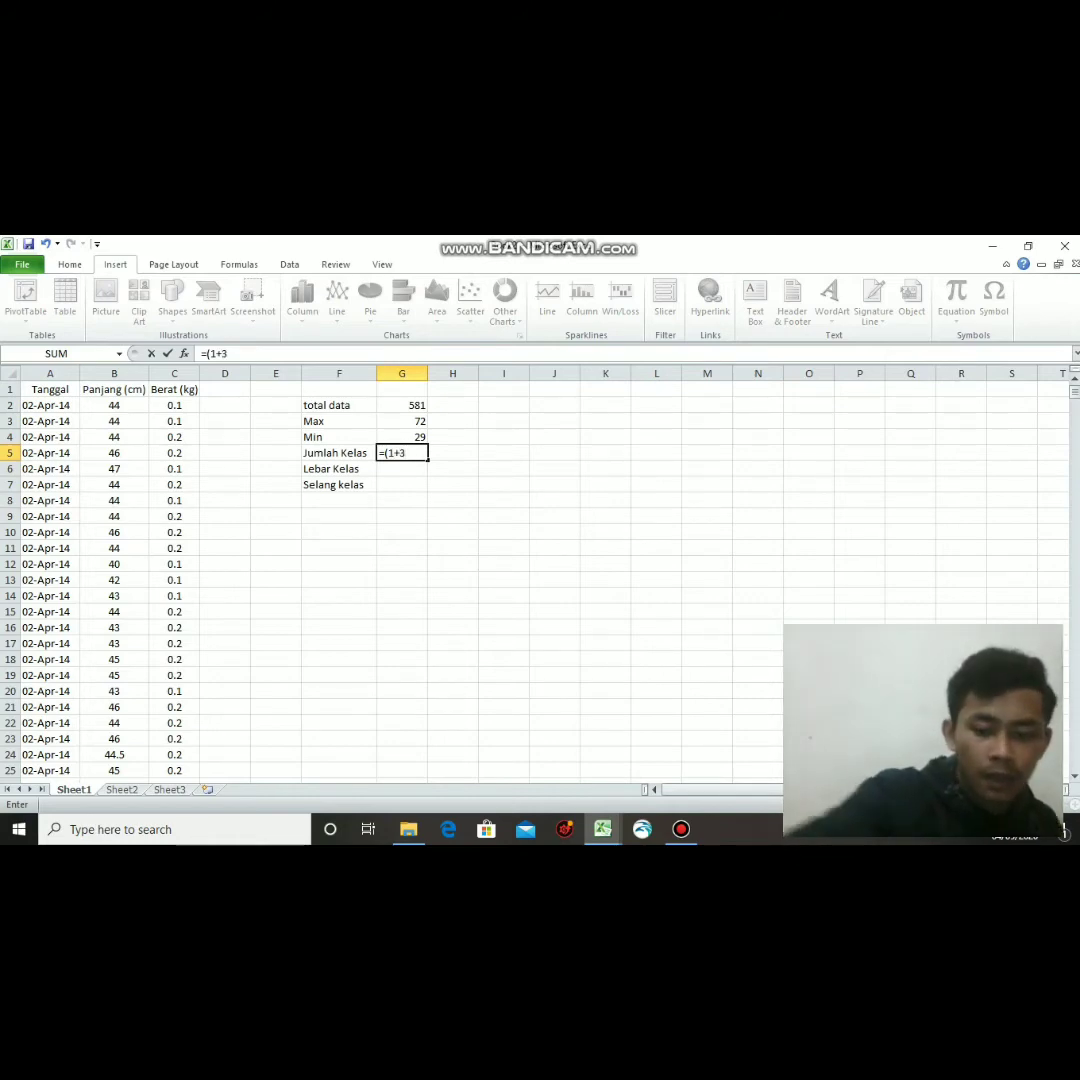
pyautogui.write('.3')
pyautogui.write('*')
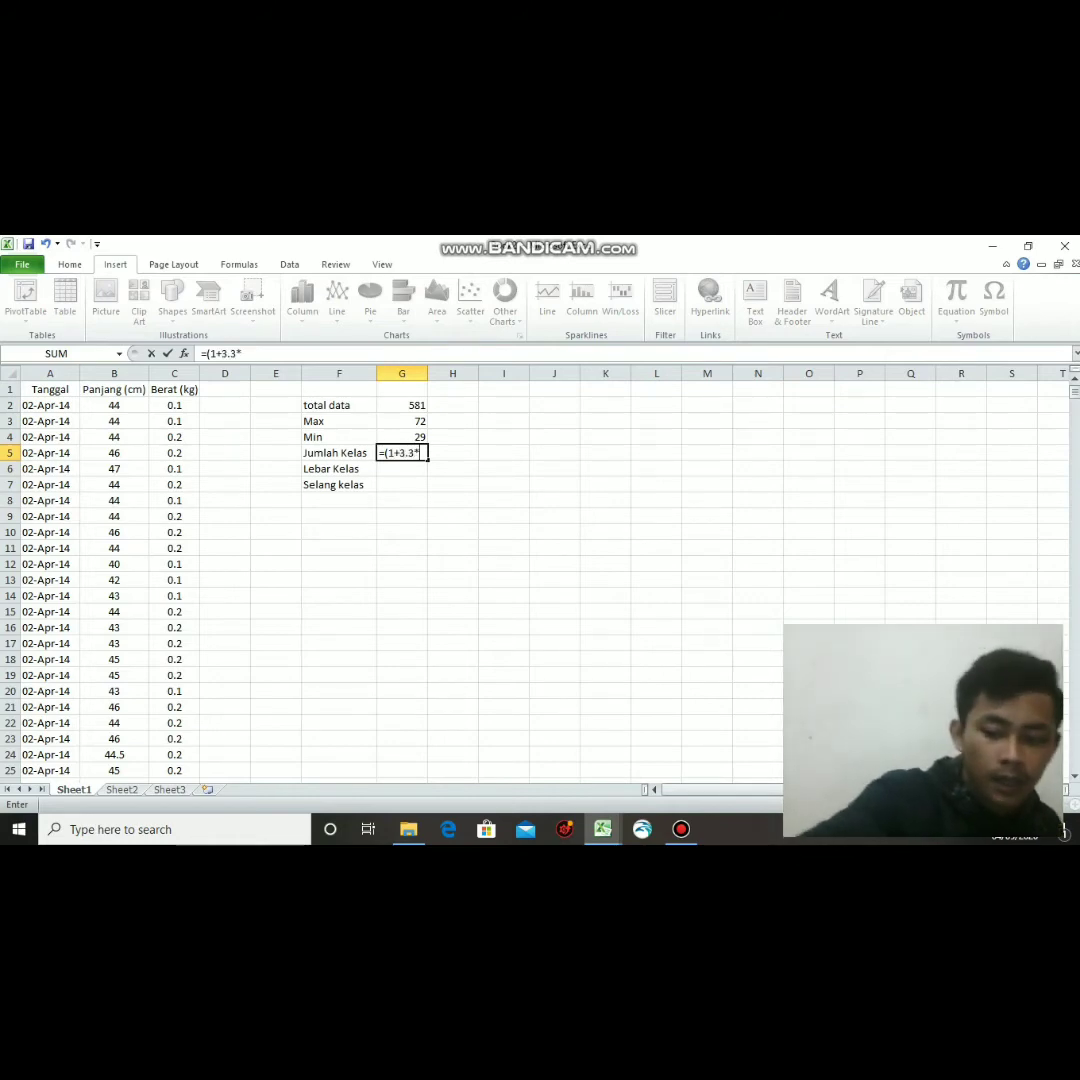
pyautogui.write('log')
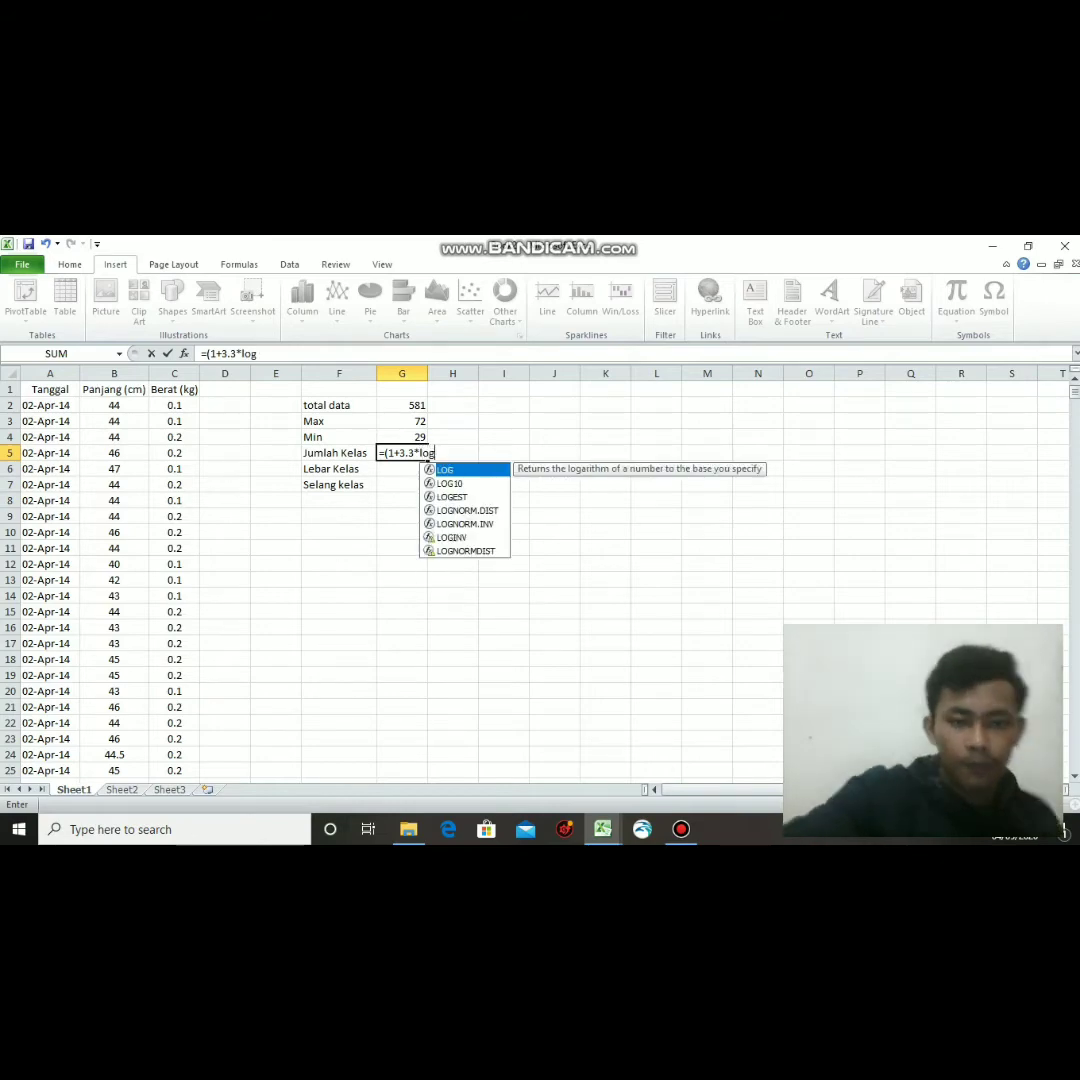
pyautogui.press('Tab')
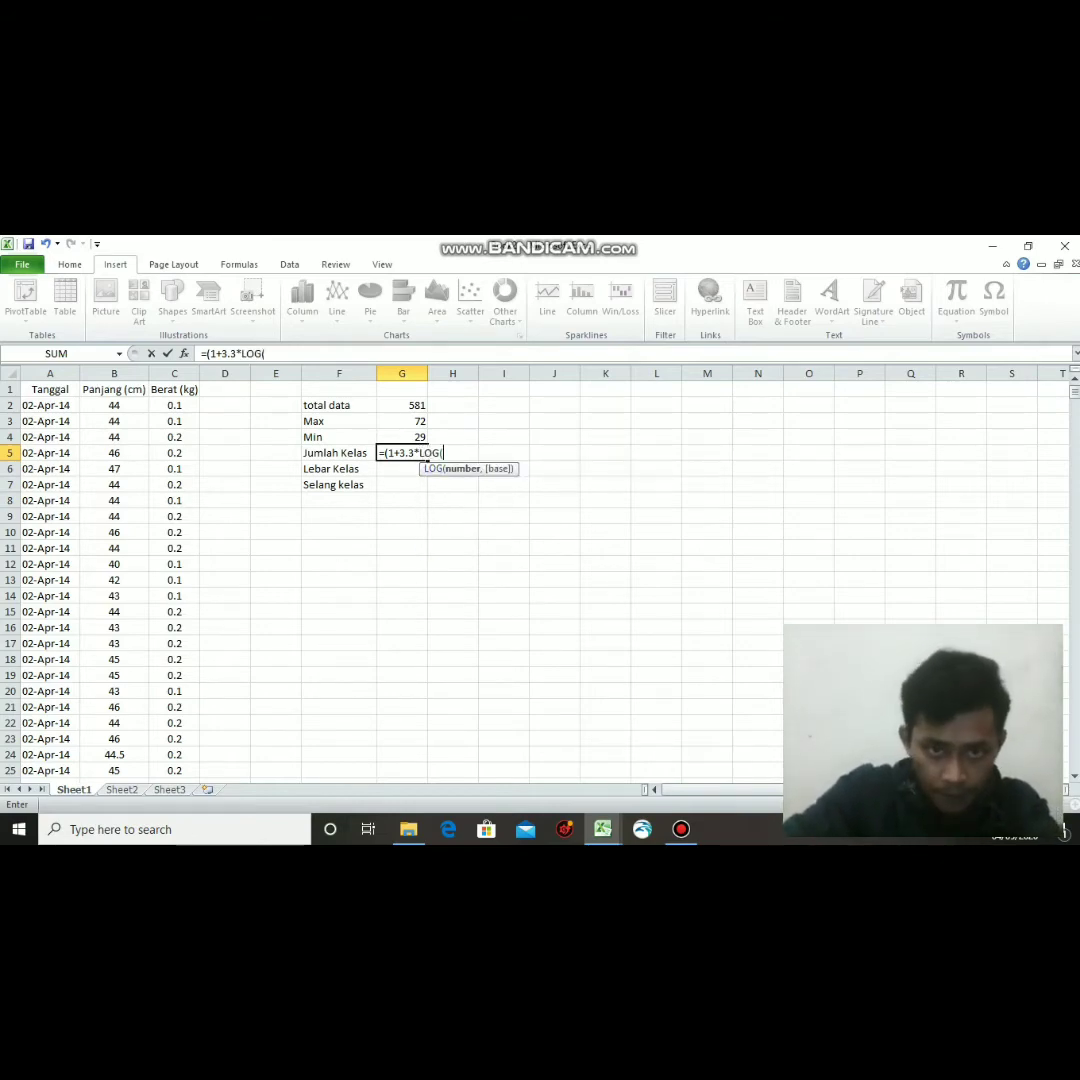
pyautogui.click(402, 405)
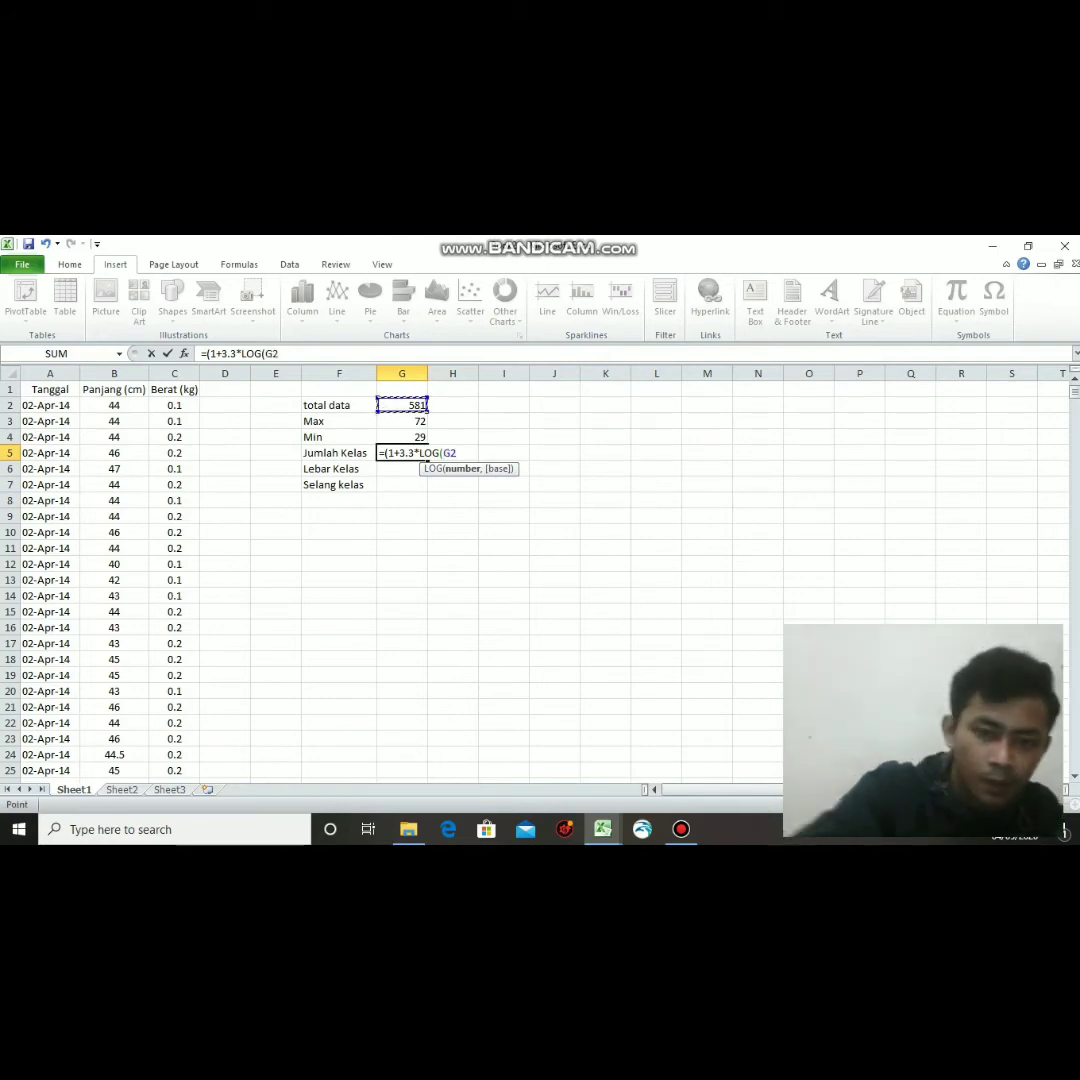
pyautogui.write(')')
pyautogui.press('Return')
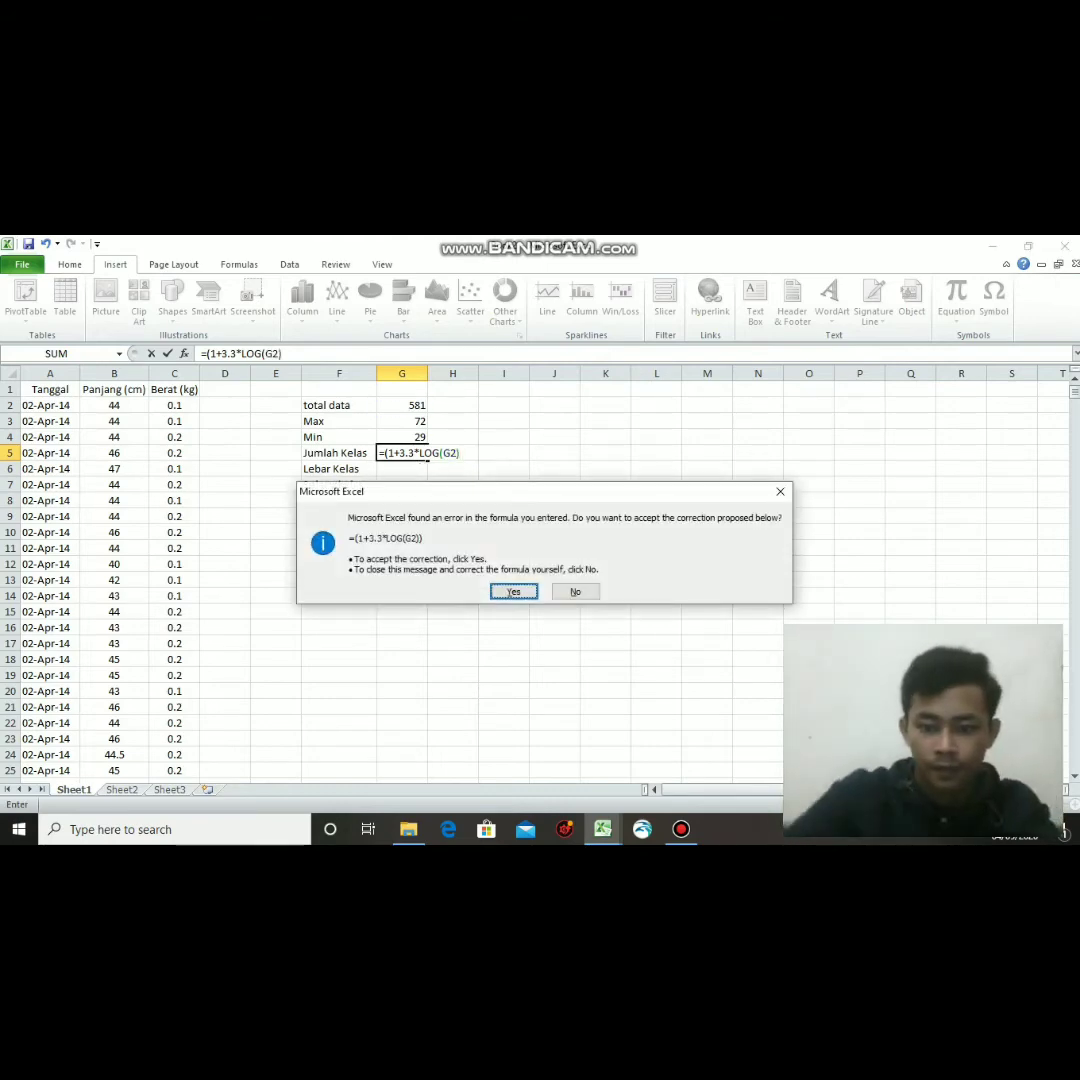
pyautogui.press('Return')
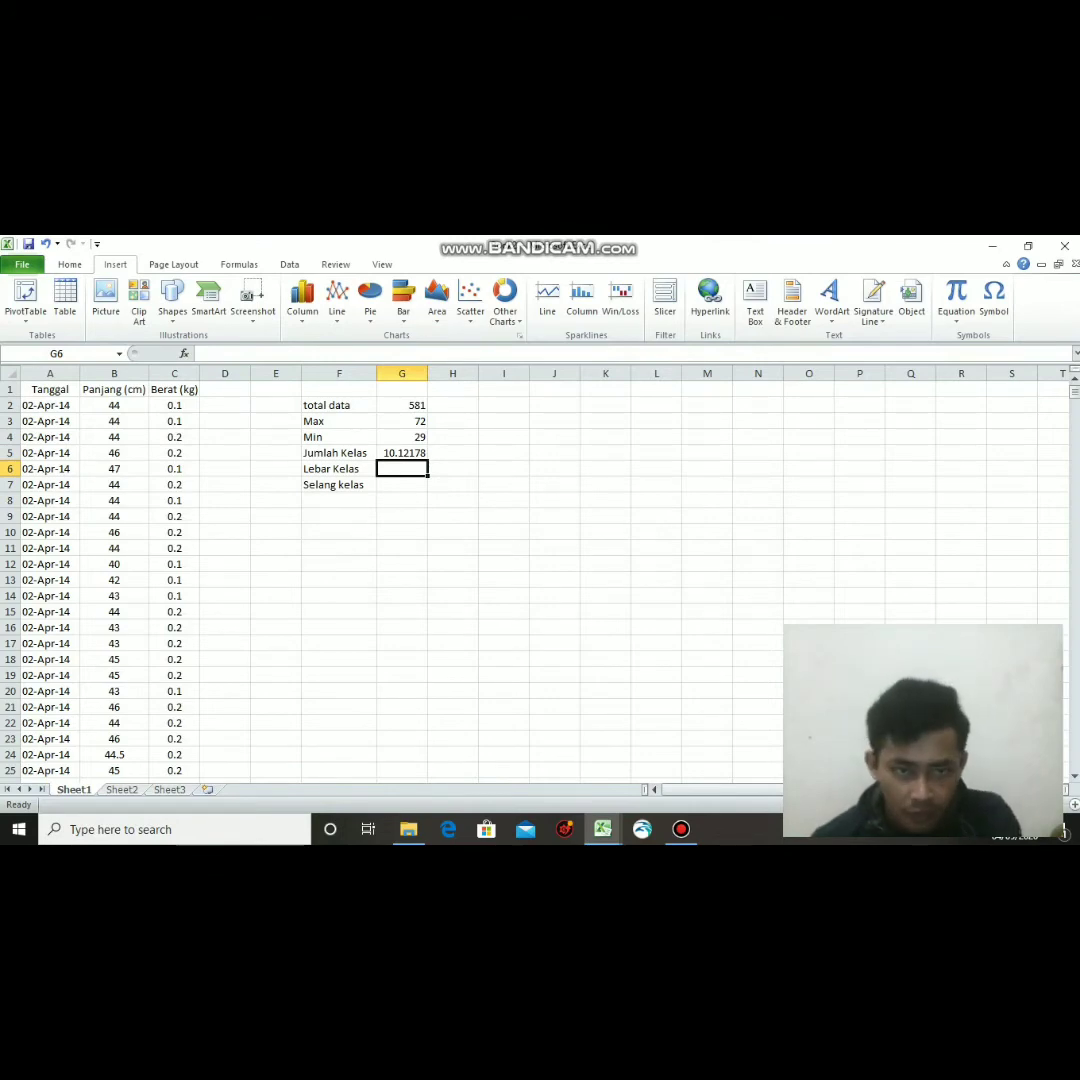
# Enter the rounded number of classes, 10, in cell H5 beside the Jumlah Kelas result.
pyautogui.click(453, 453)
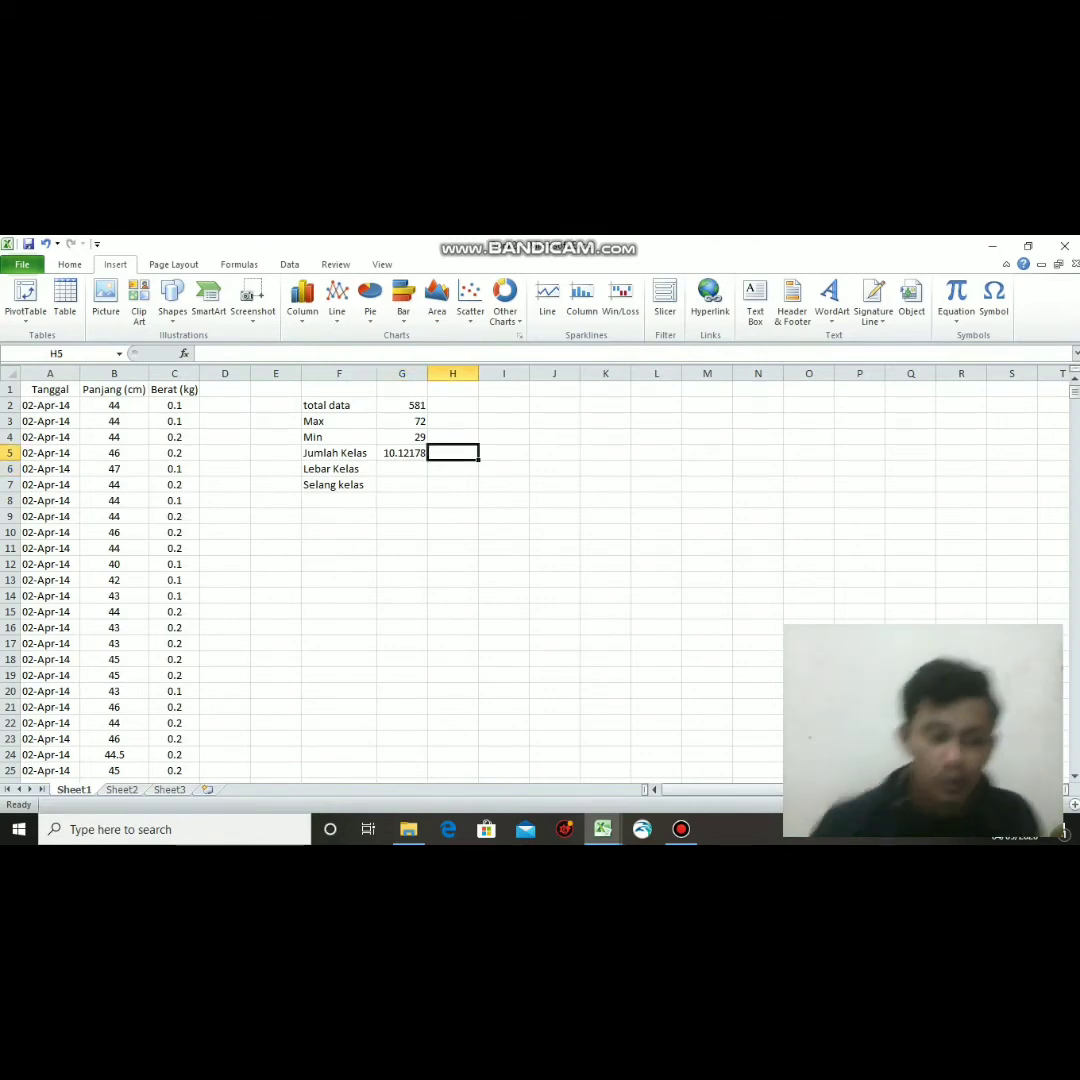
pyautogui.write('10')
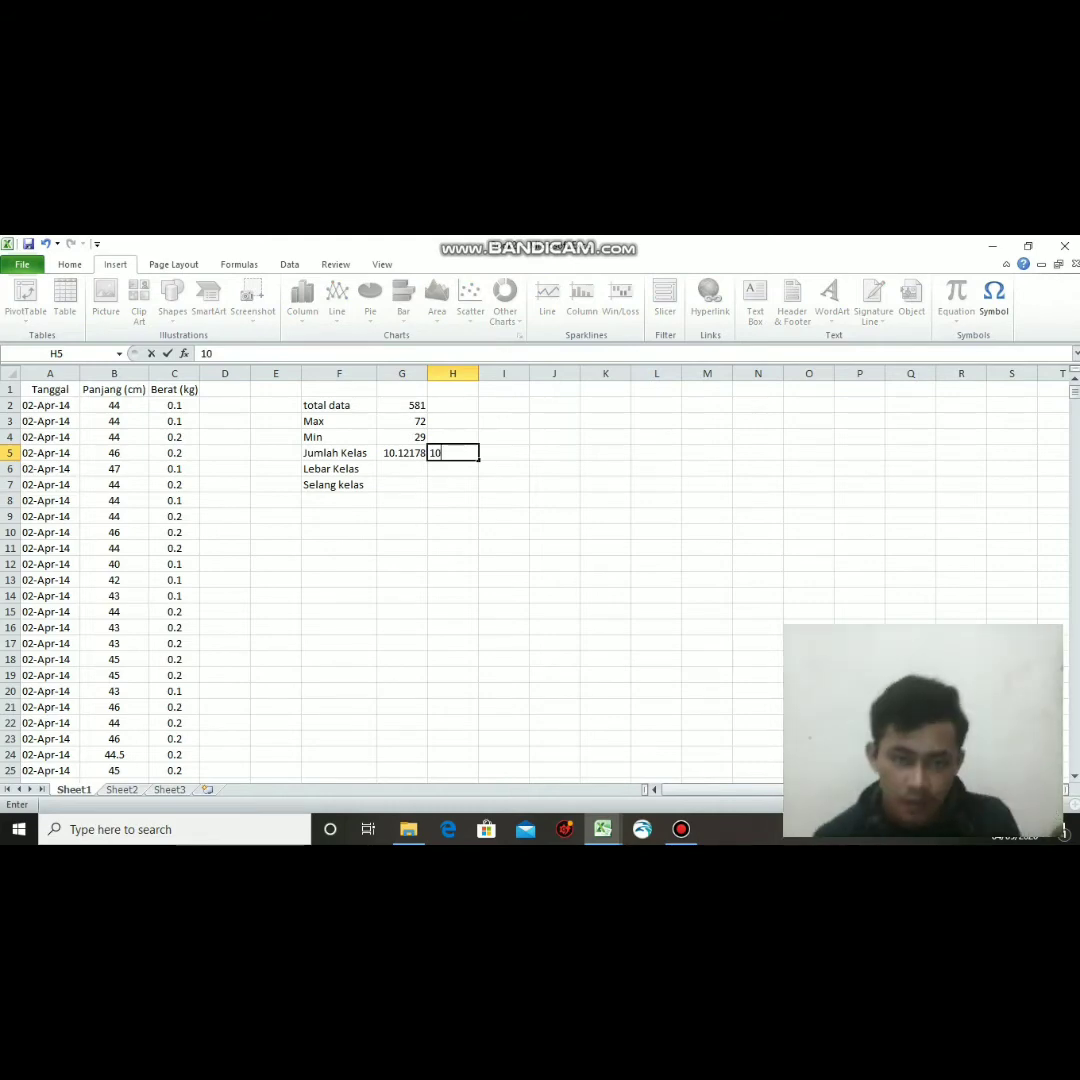
pyautogui.click(402, 469)
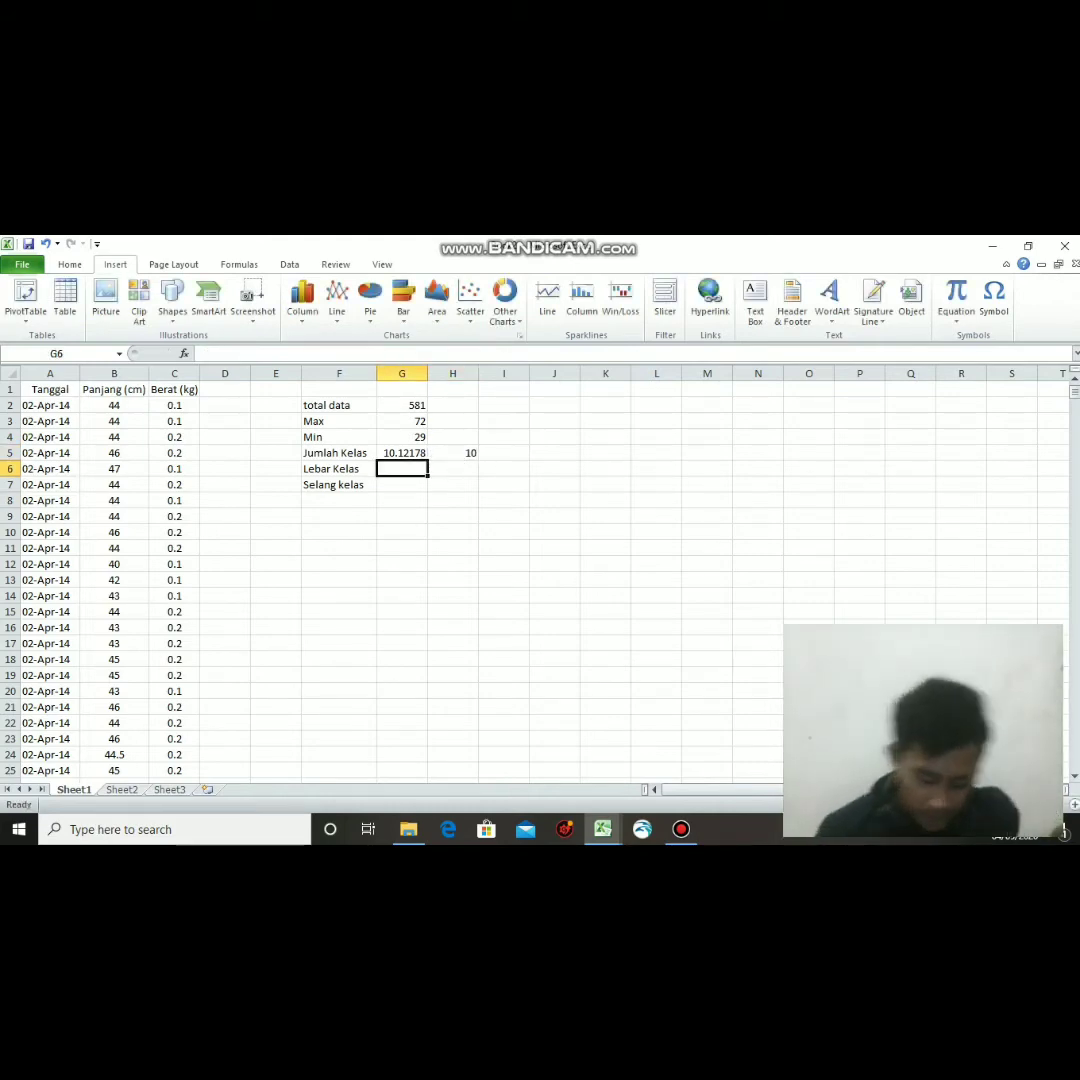
# Calculate the class width (Lebar Kelas) in cell G6 with the formula =(G3-G4)/H5.
pyautogui.write('=(')
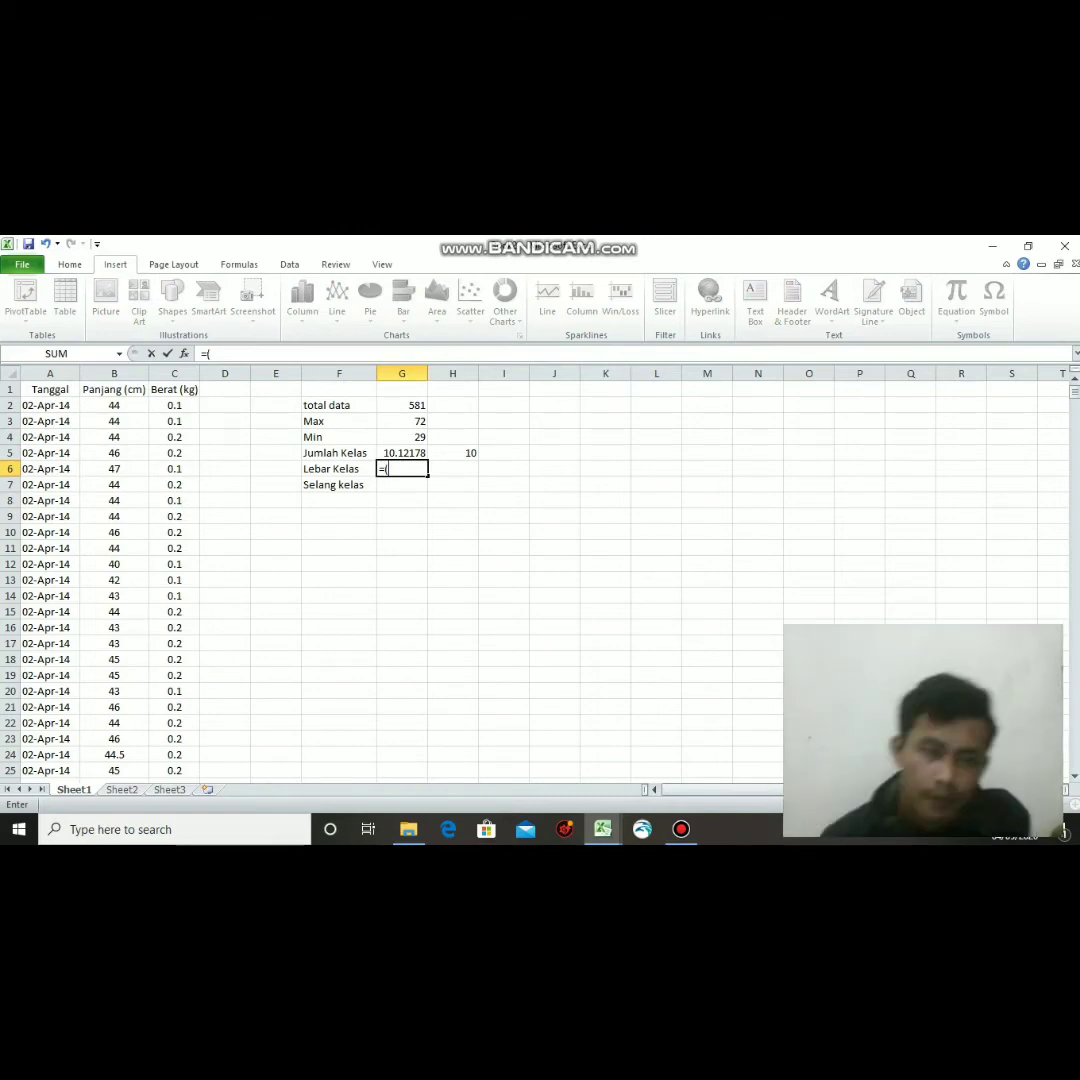
pyautogui.write('G3-')
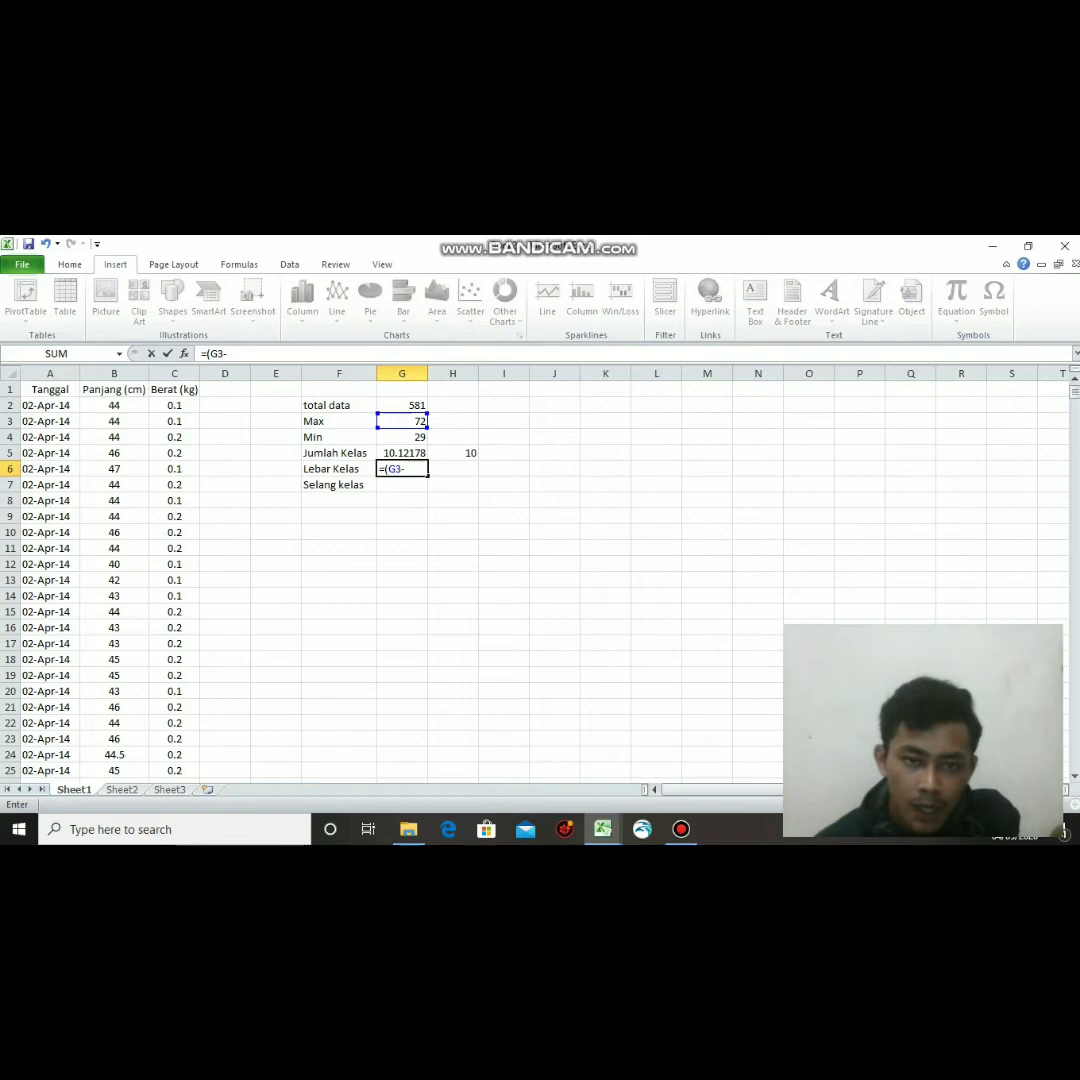
pyautogui.click(402, 437)
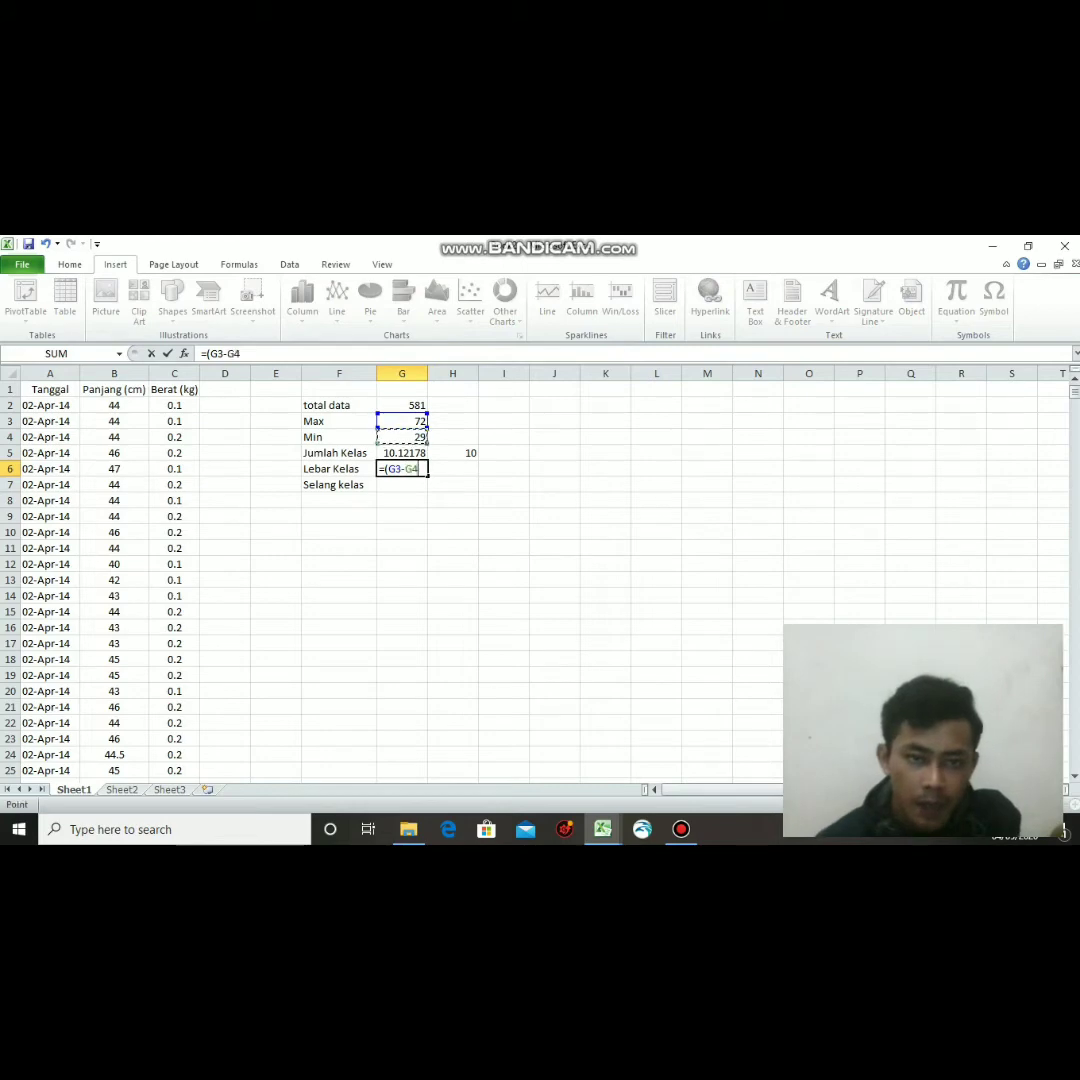
pyautogui.write(')/')
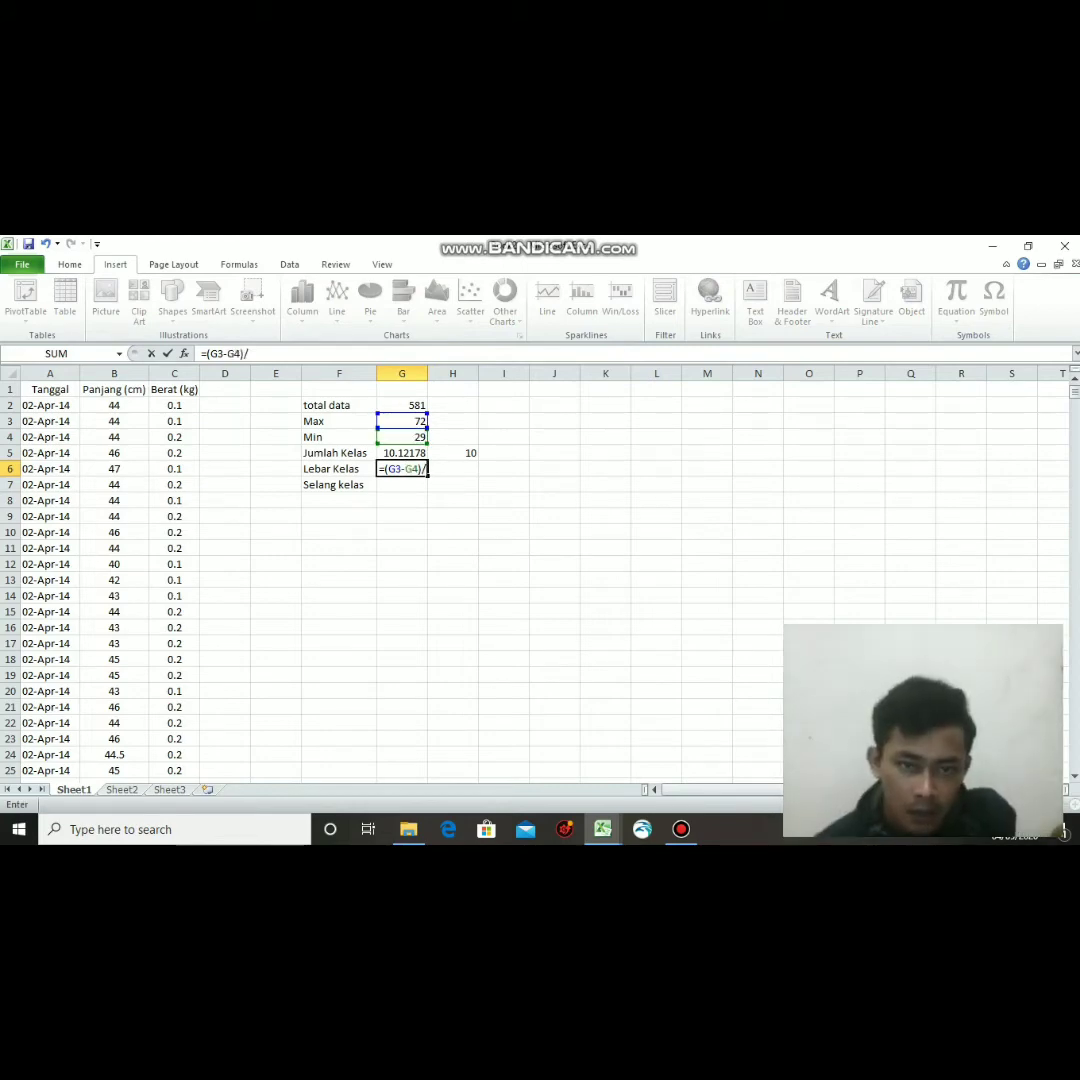
pyautogui.click(453, 453)
pyautogui.press('Return')
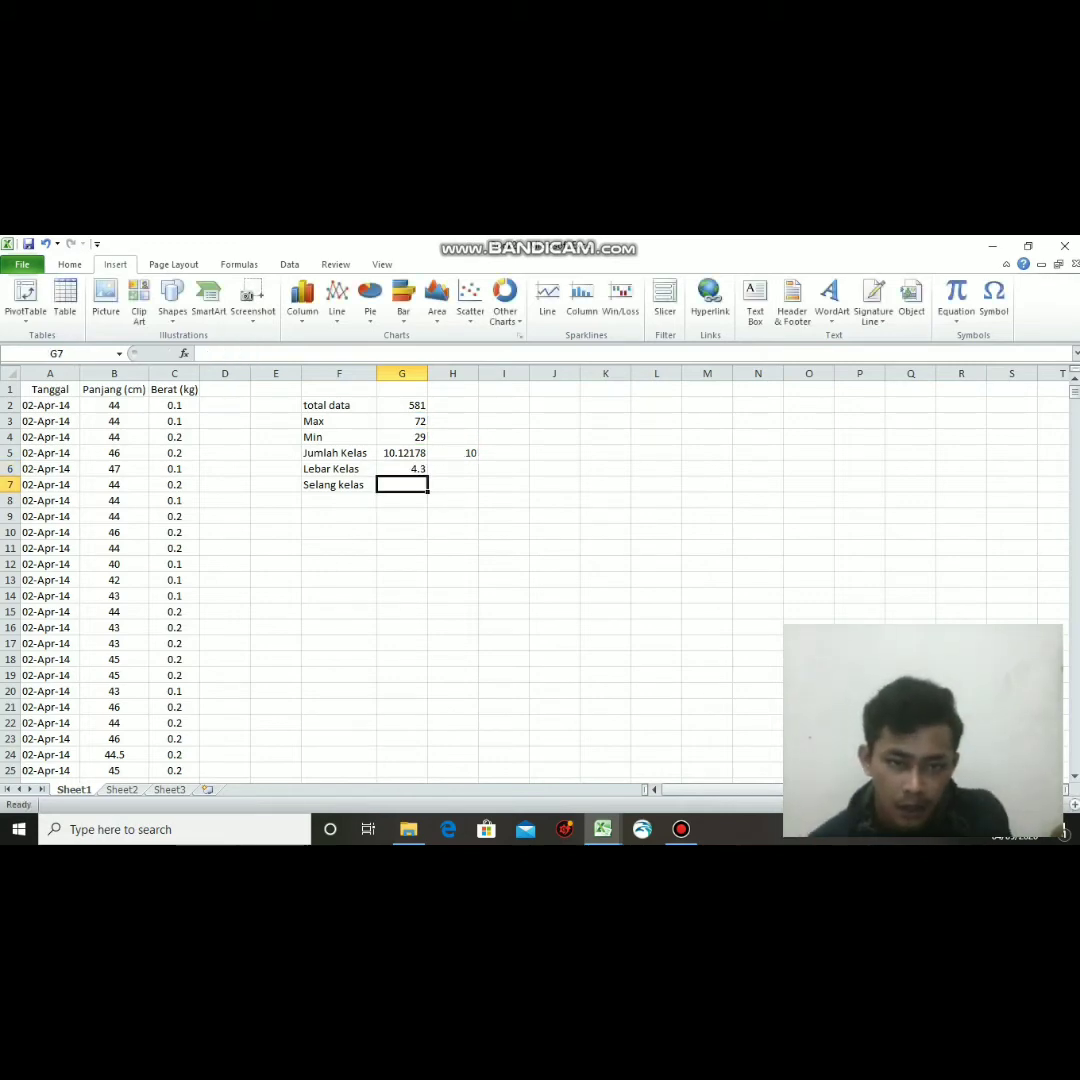
# Enter the rounded class width, 4, in cell H6 beside the Lebar Kelas result.
pyautogui.click(453, 469)
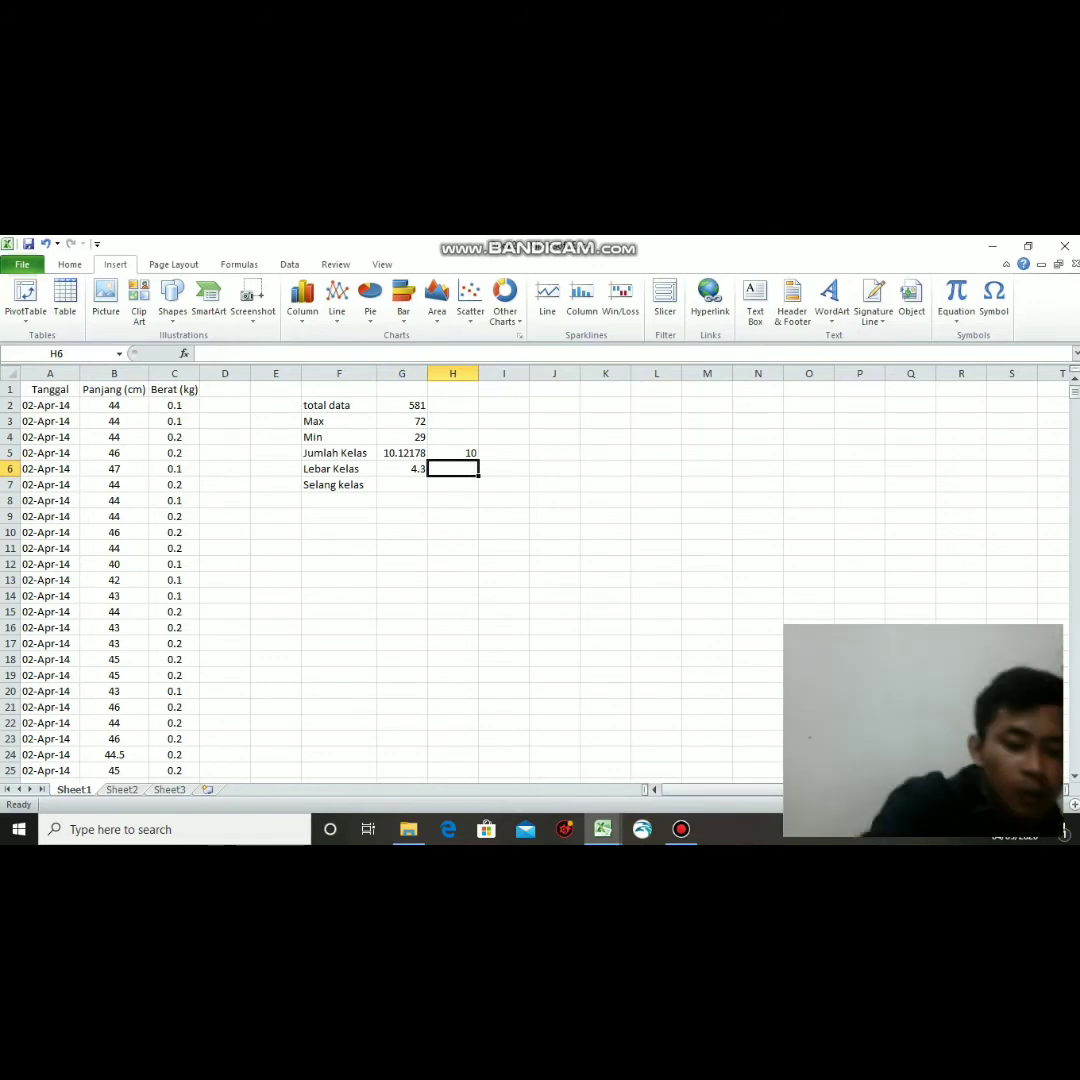
pyautogui.write('4')
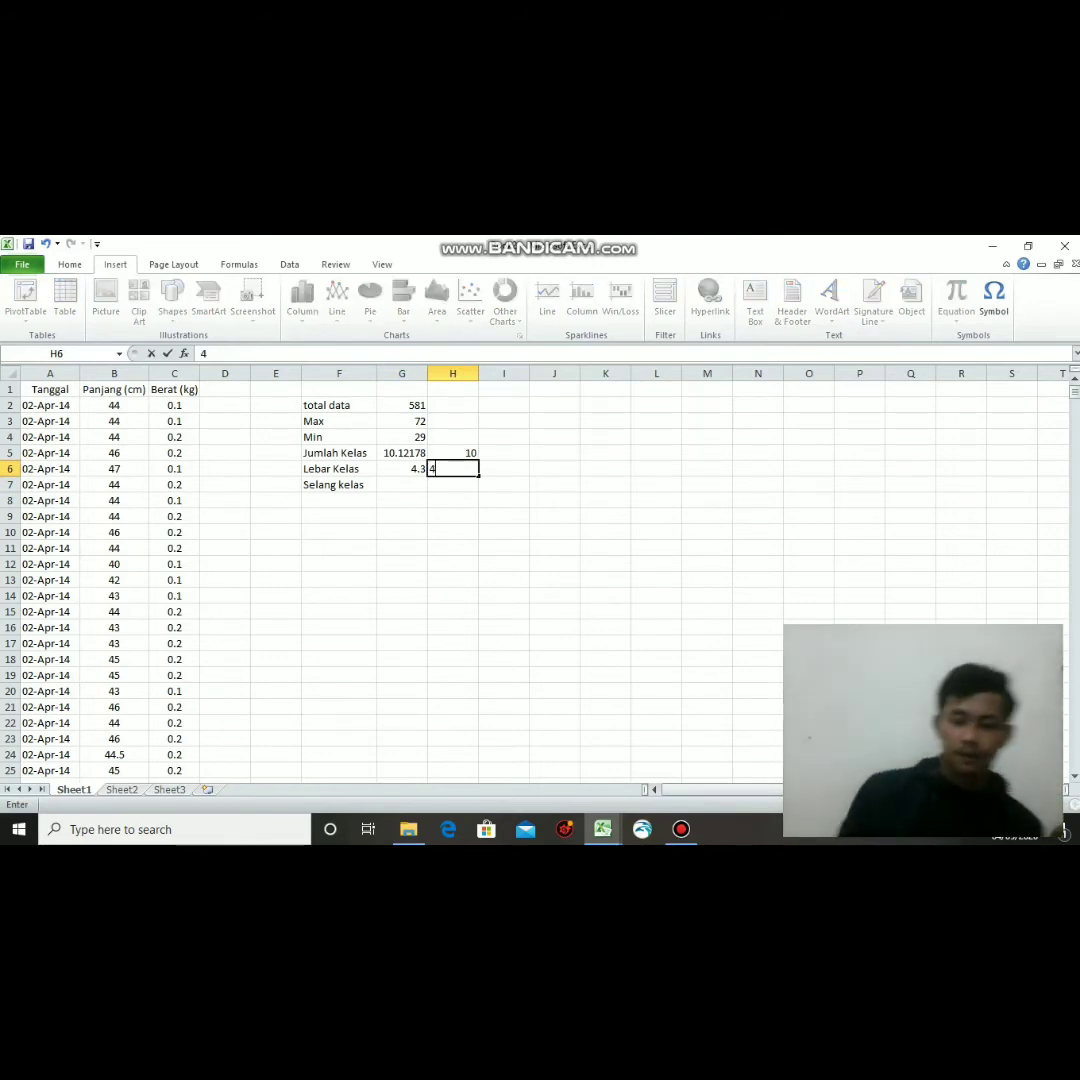
pyautogui.press('Return')
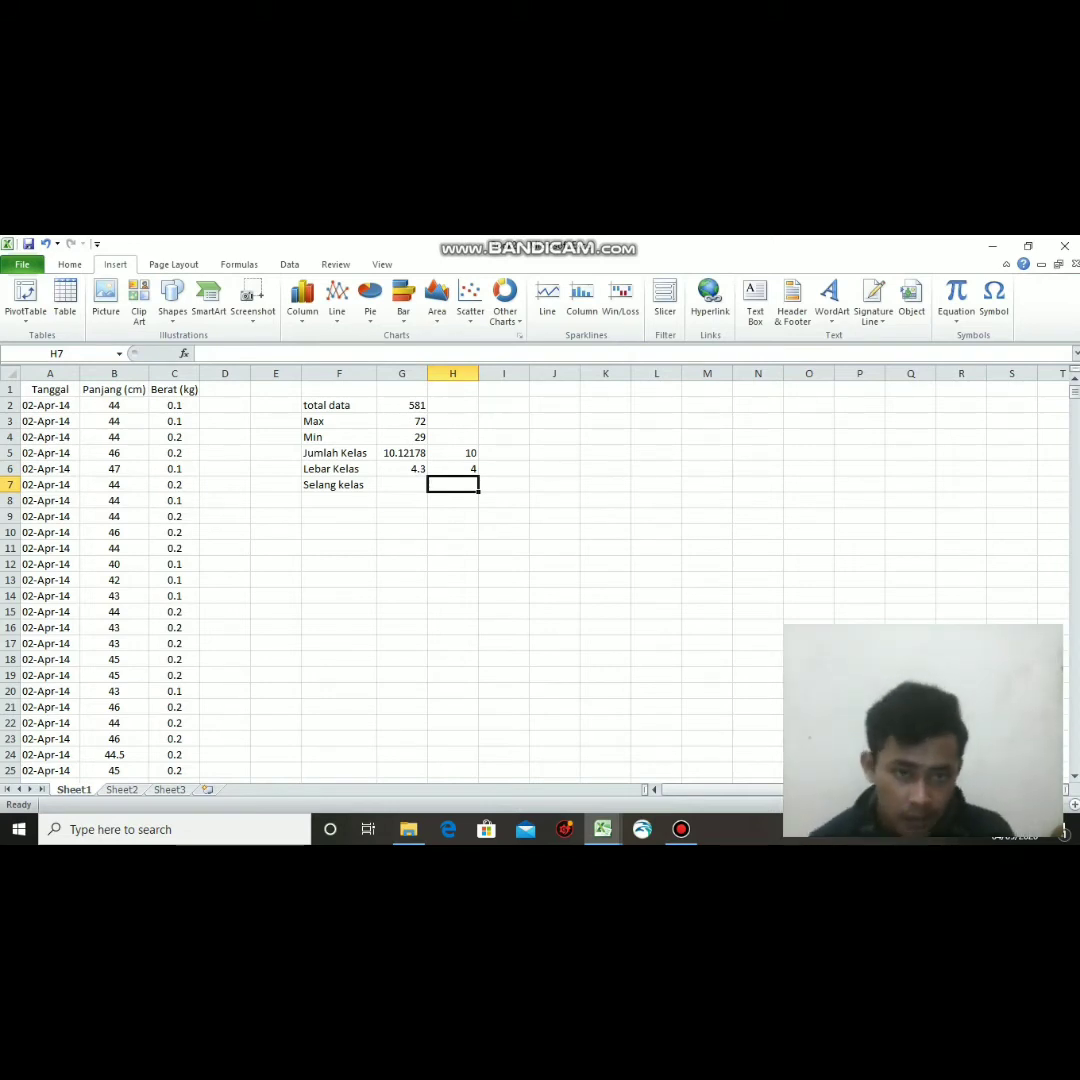
# Move the "Selang kelas" label from F7 to F10 and enter the starting value 29 below it in F11.
pyautogui.click(339, 485)
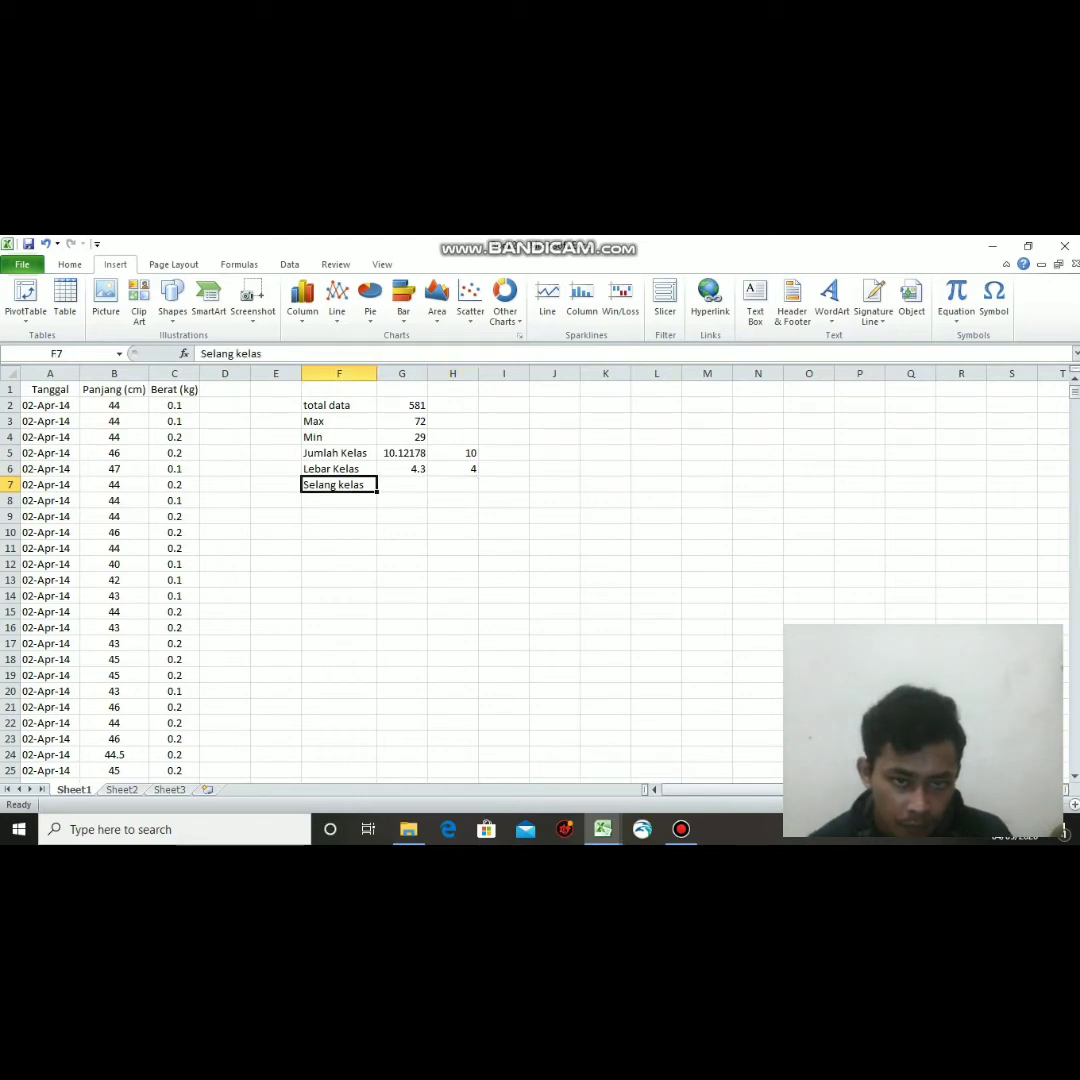
pyautogui.moveTo(339, 485); pyautogui.dragTo(339, 536)
pyautogui.press('Return')
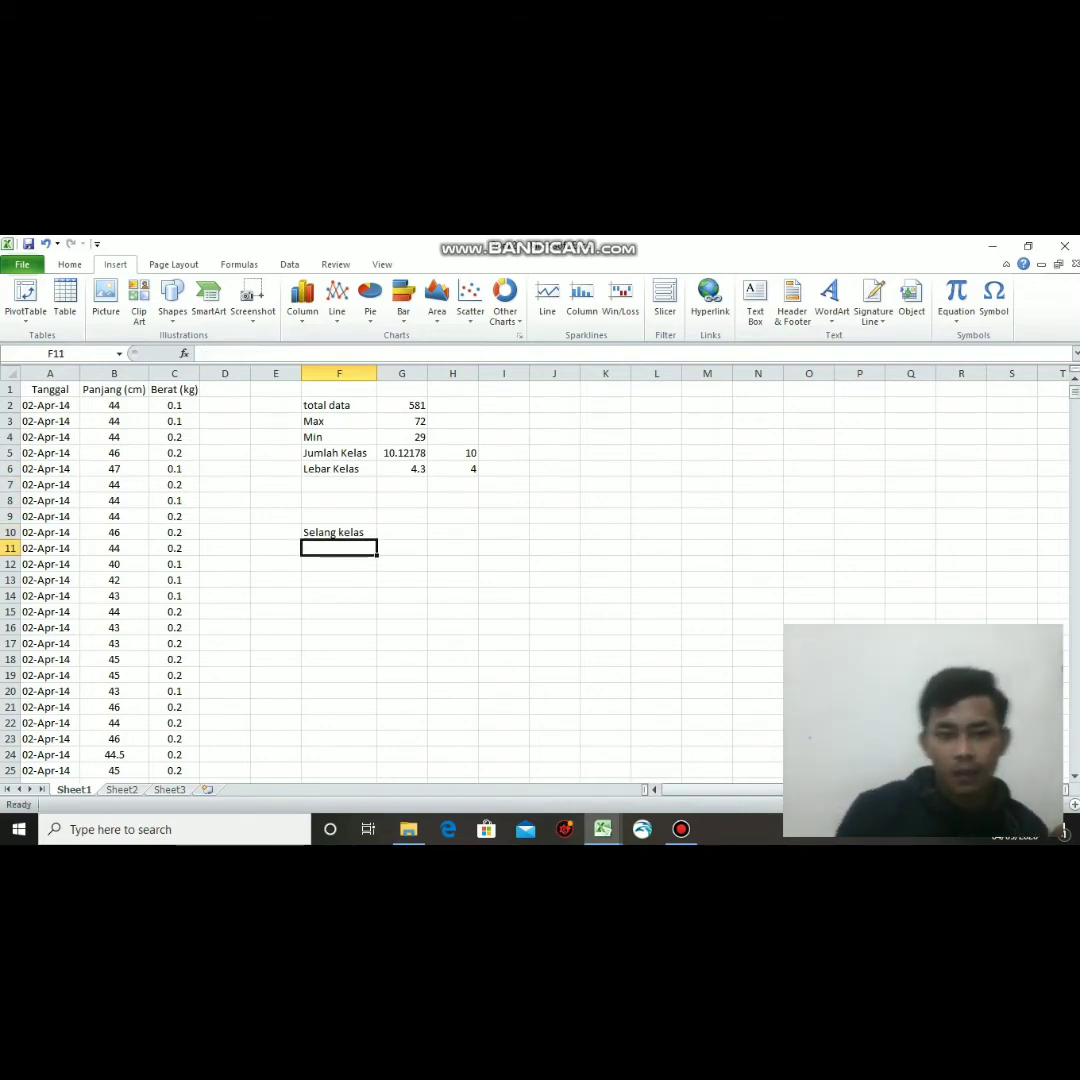
pyautogui.write('2')
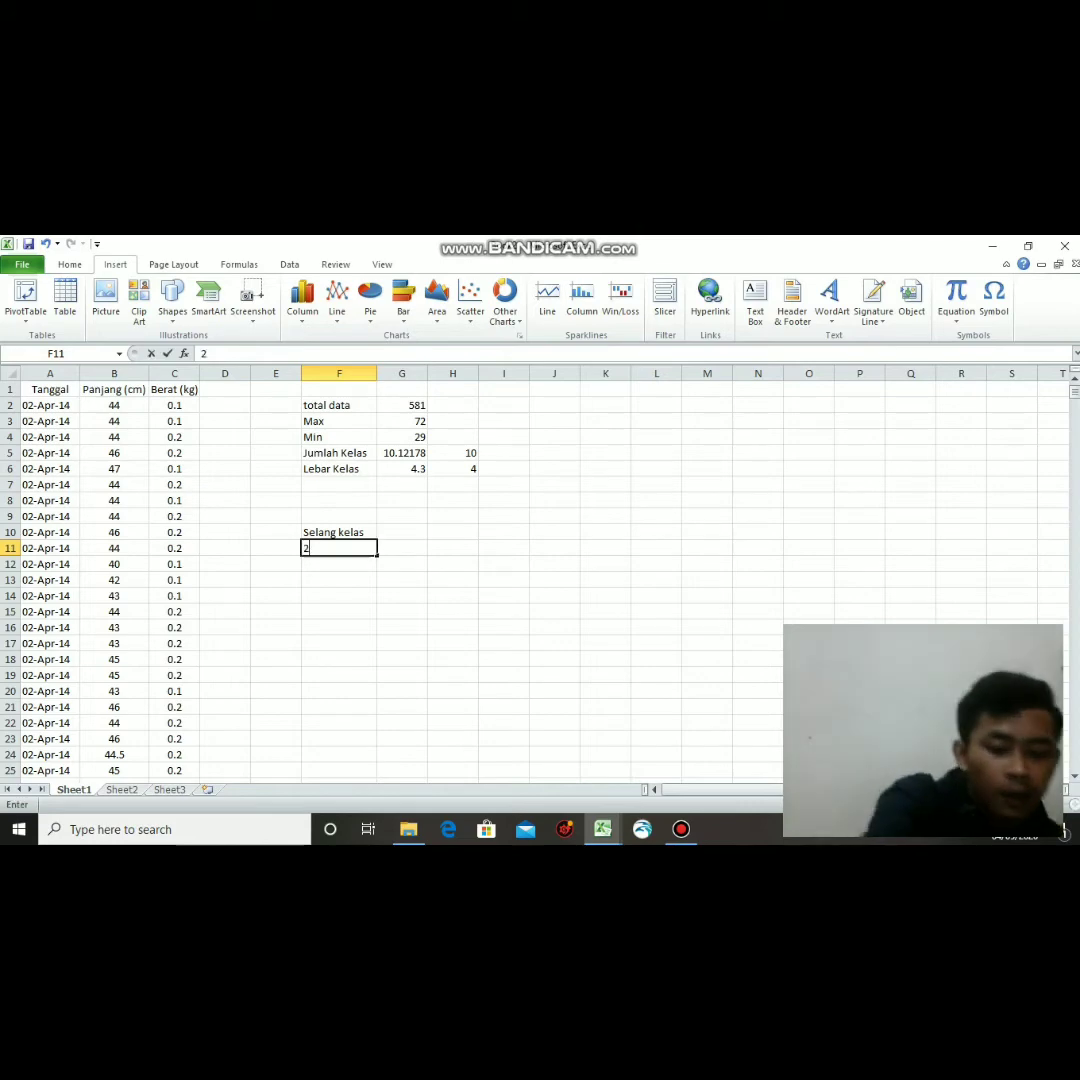
pyautogui.write('9')
pyautogui.press('Return')
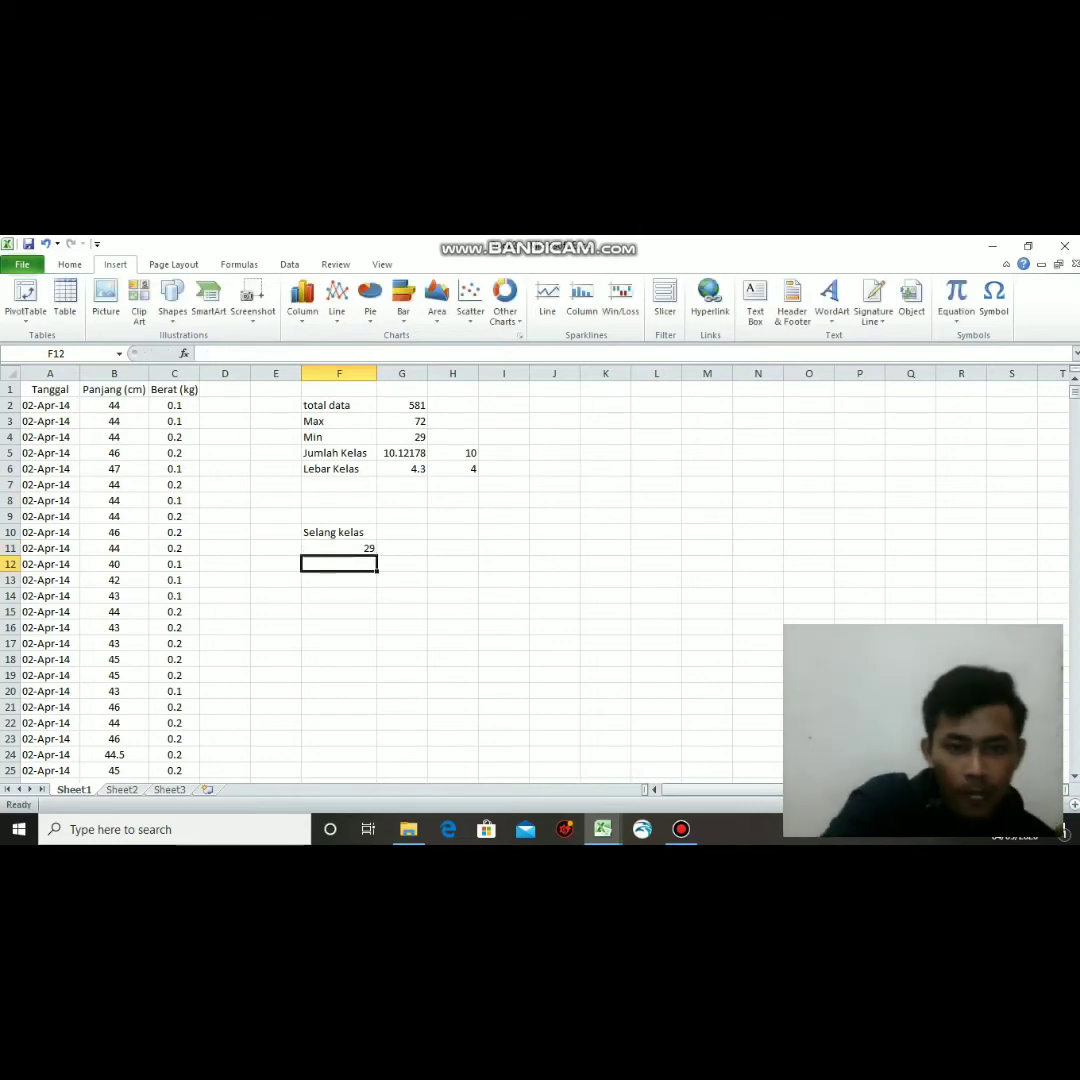
# Calculate the second Selang kelas value in cell F12 with the formula =29+H6.
pyautogui.write('2')
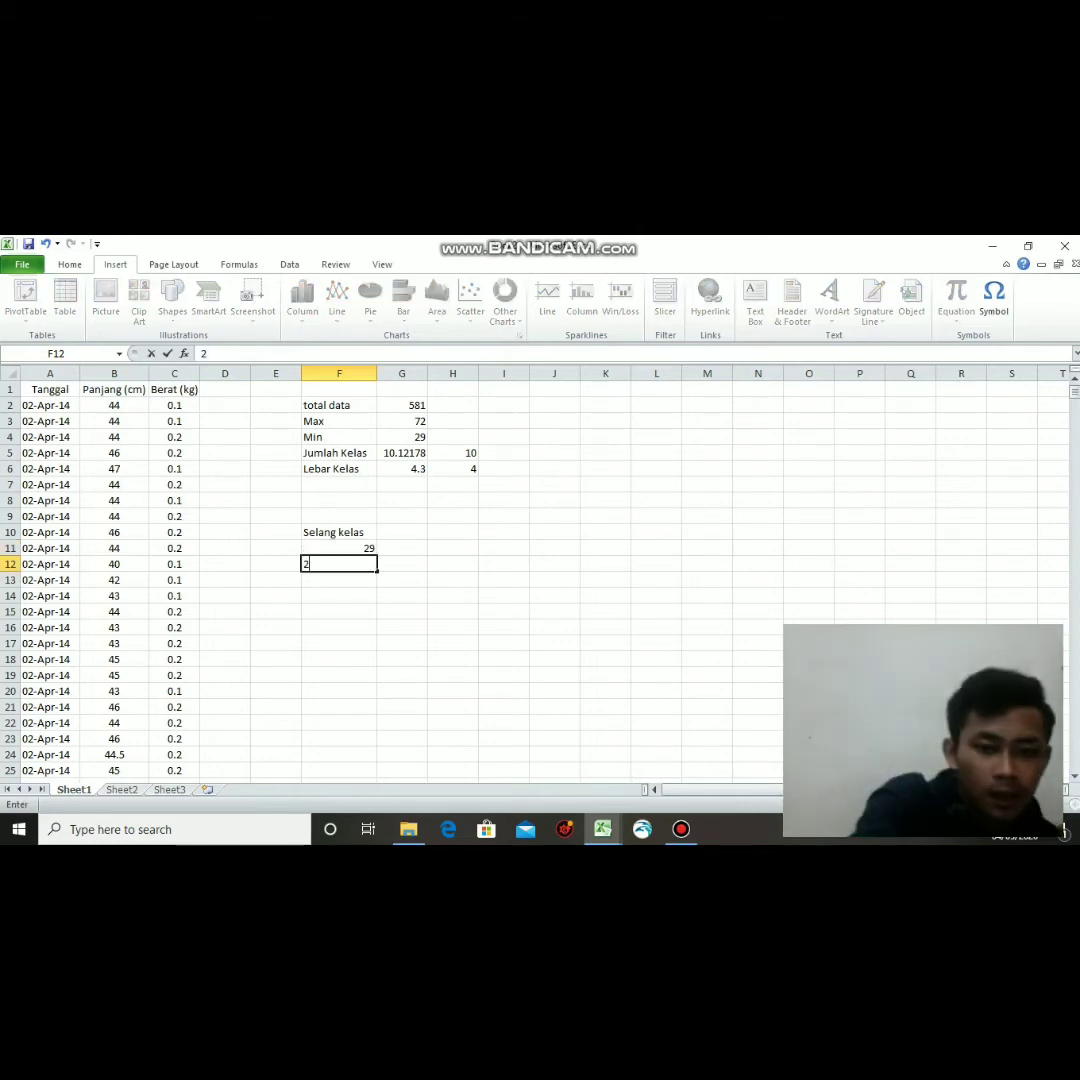
pyautogui.write('9')
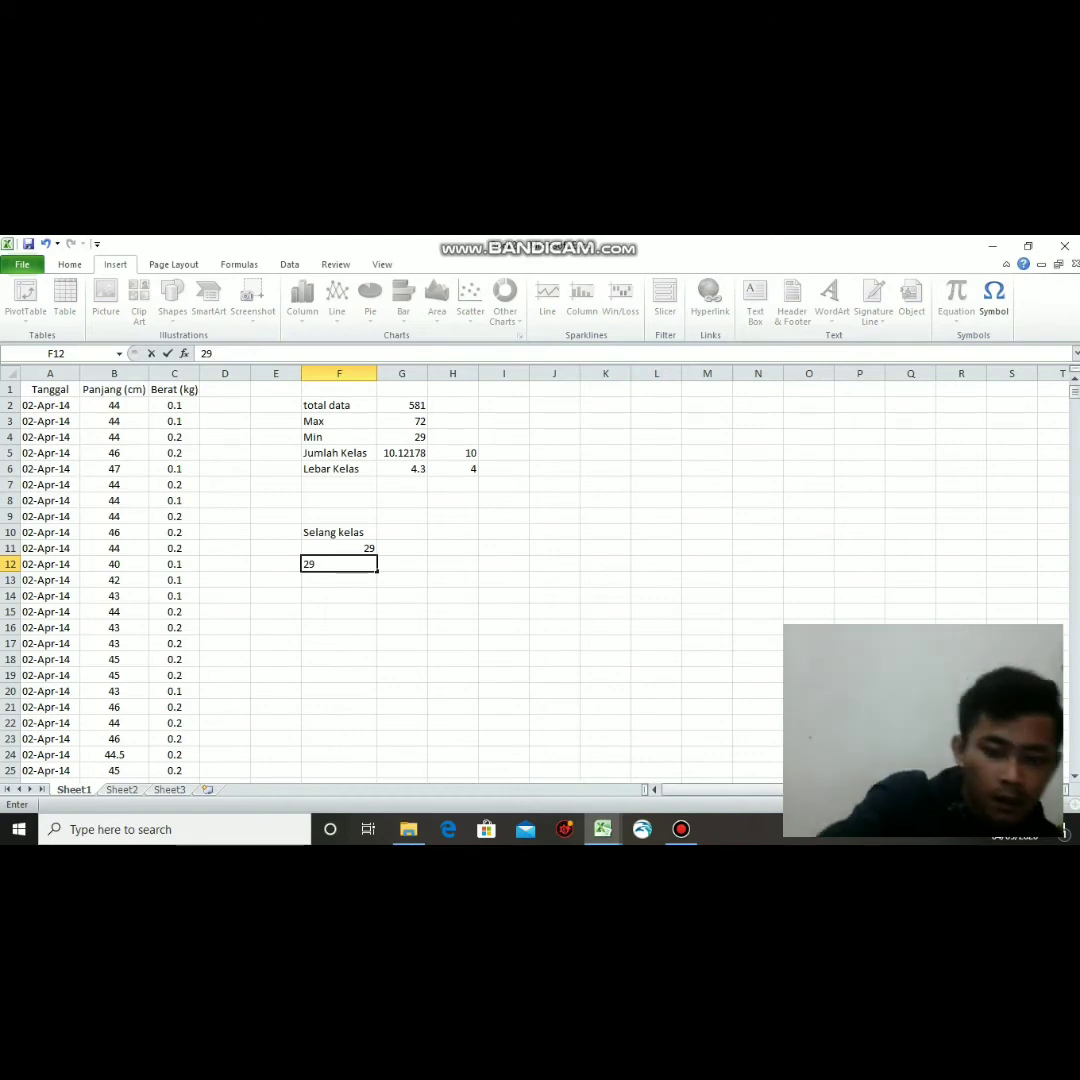
pyautogui.write('+')
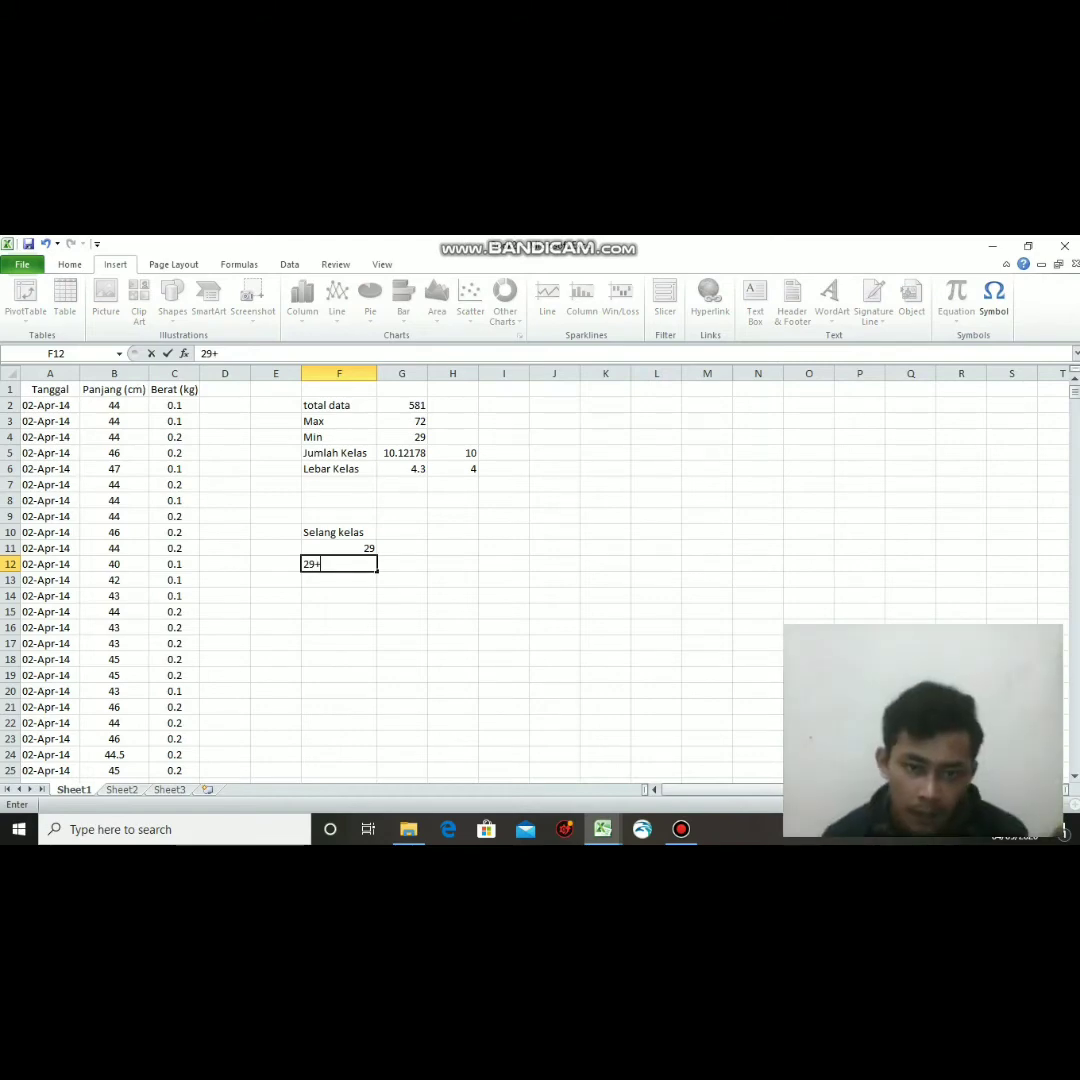
pyautogui.click(453, 469)
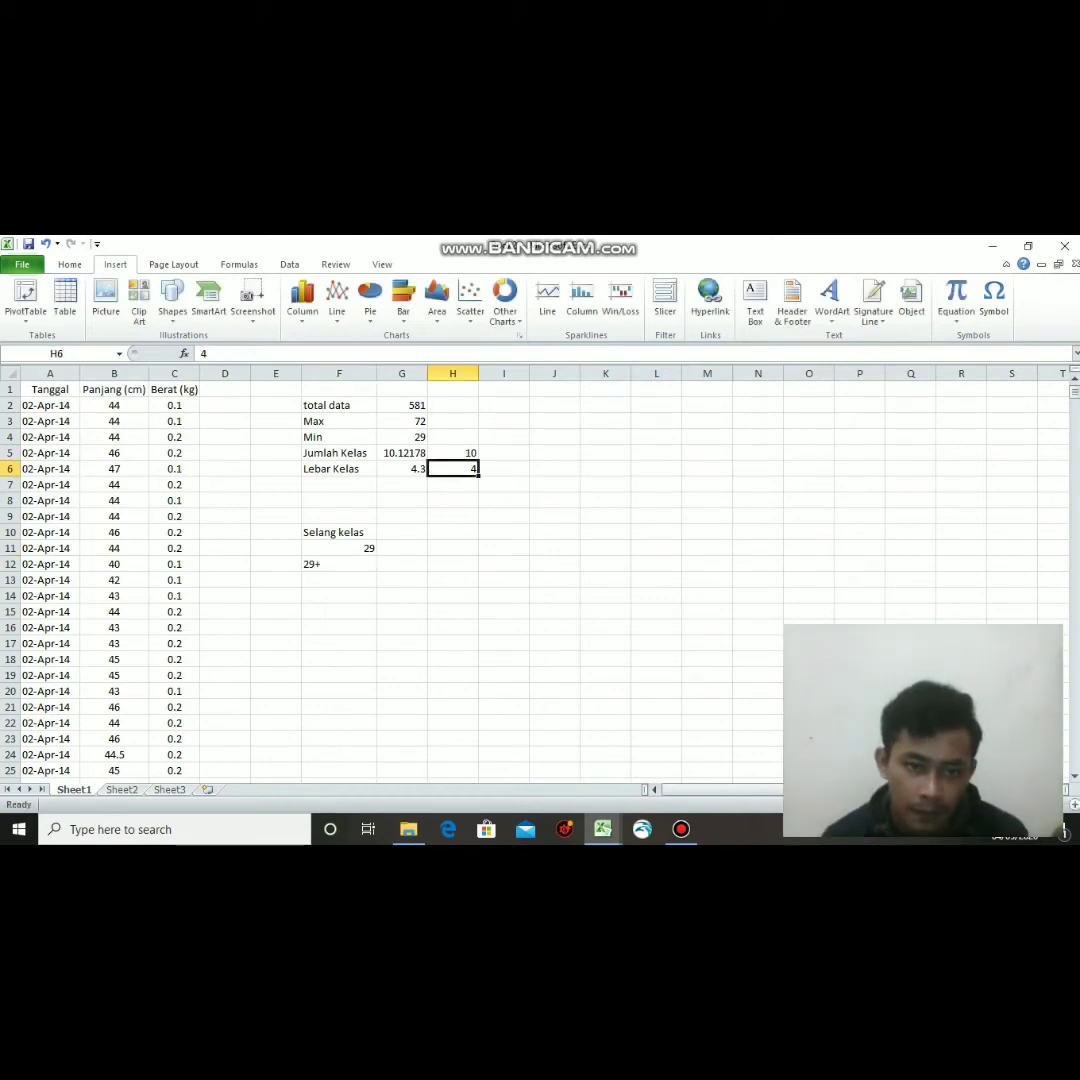
pyautogui.click(339, 564)
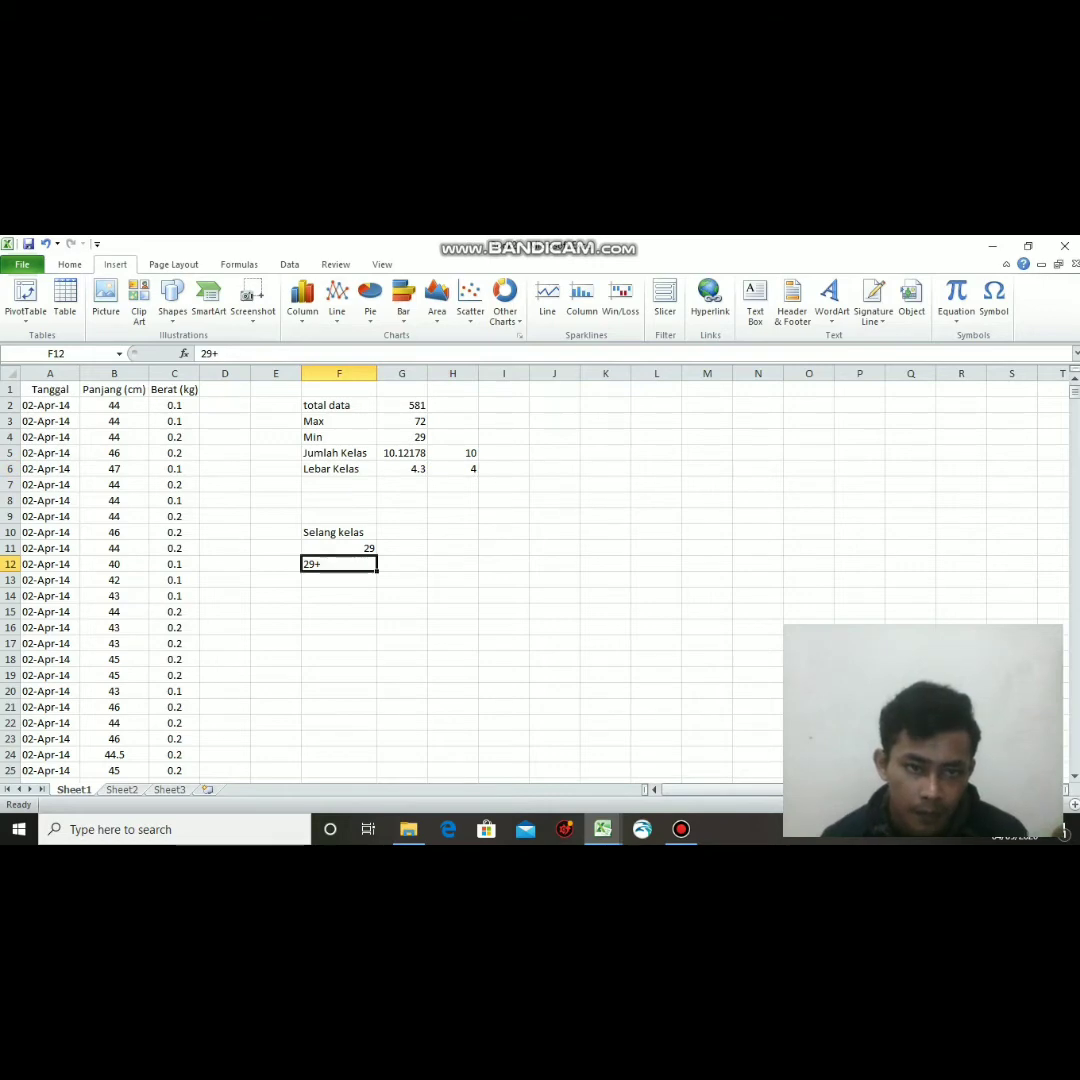
pyautogui.press('F2')
pyautogui.press('Home')
pyautogui.write('=')
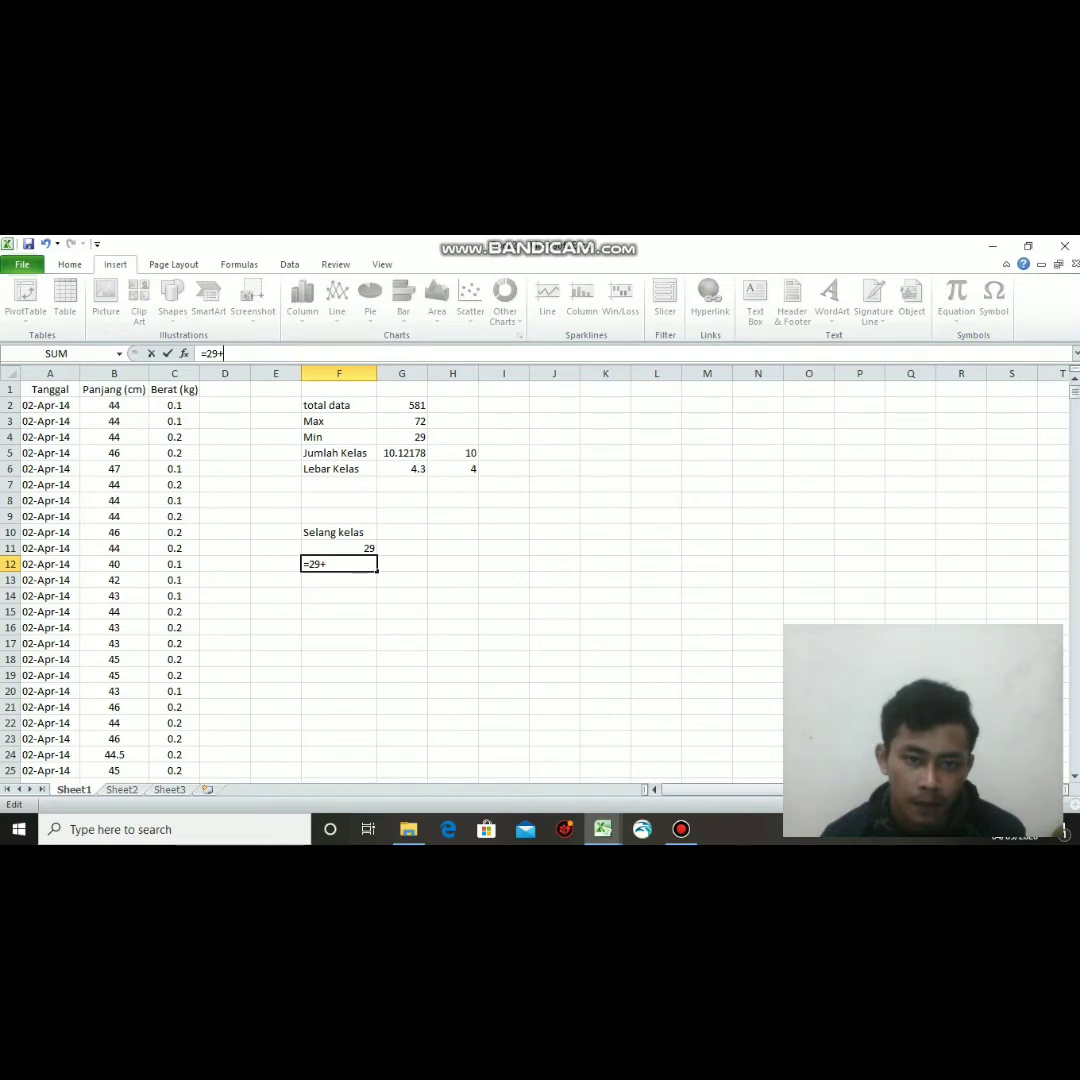
pyautogui.click(453, 469)
pyautogui.press('Return')
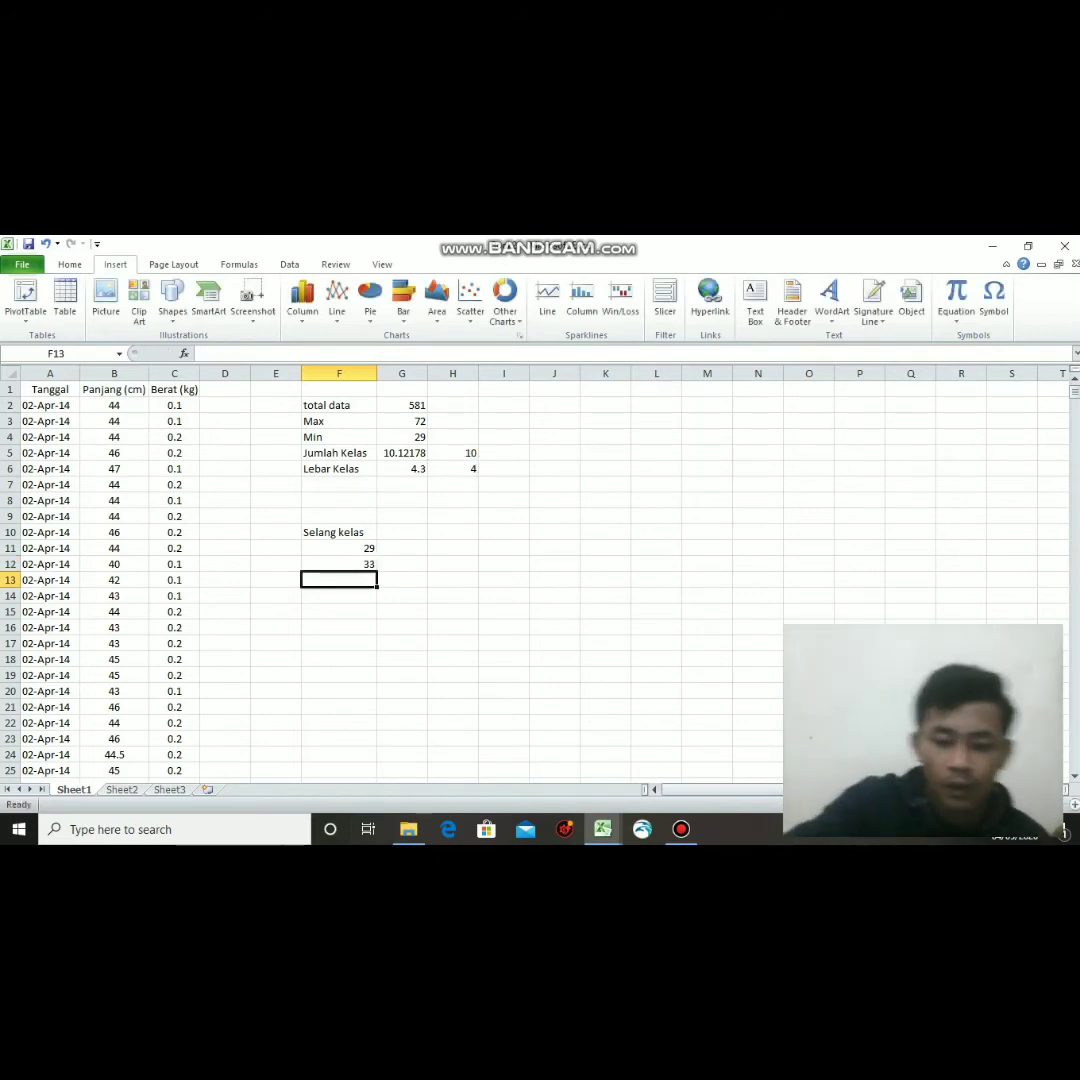
# Calculate the third Selang kelas value in F13 with =F12+$H$6 and fill the formula down to F20.
pyautogui.write('=')
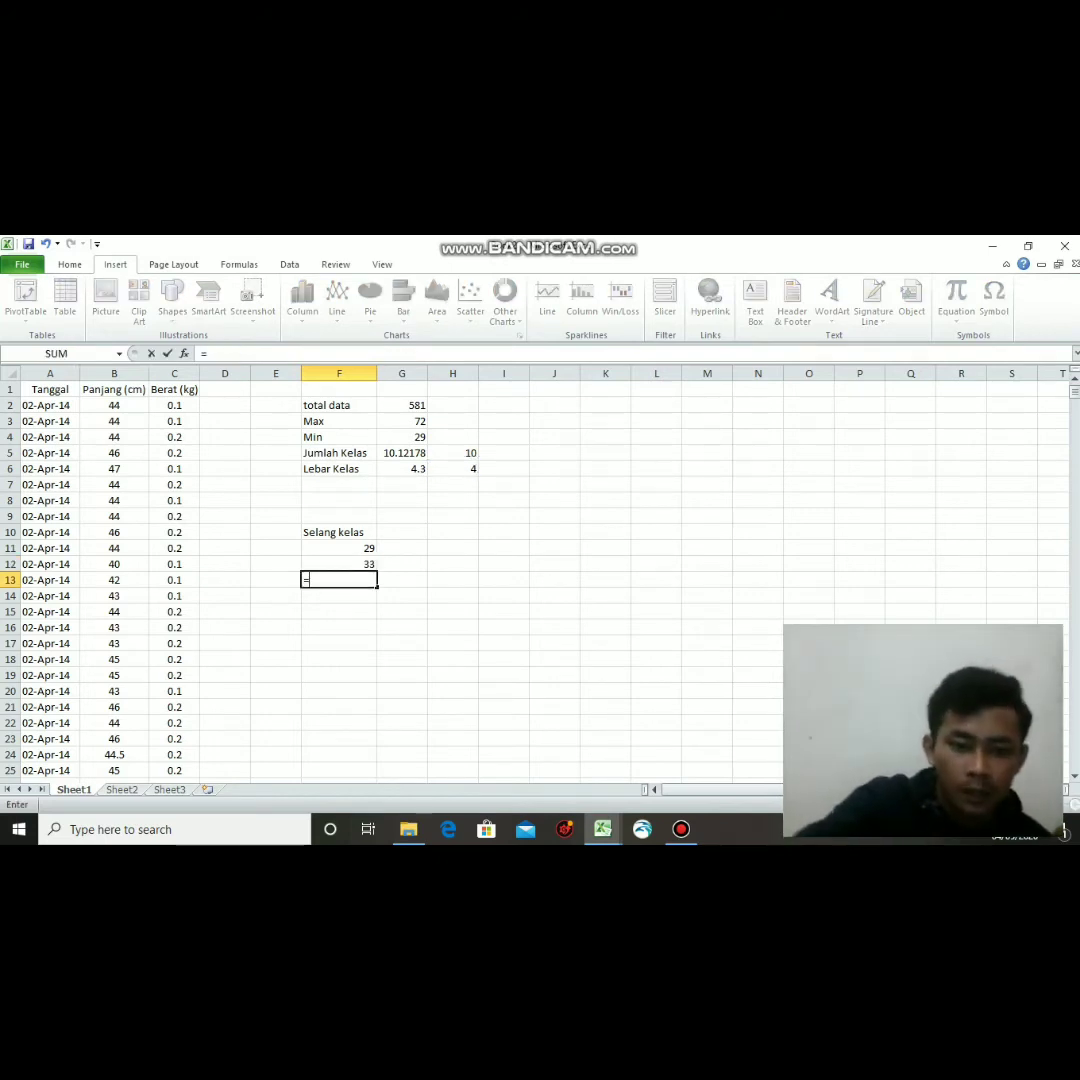
pyautogui.click(339, 564)
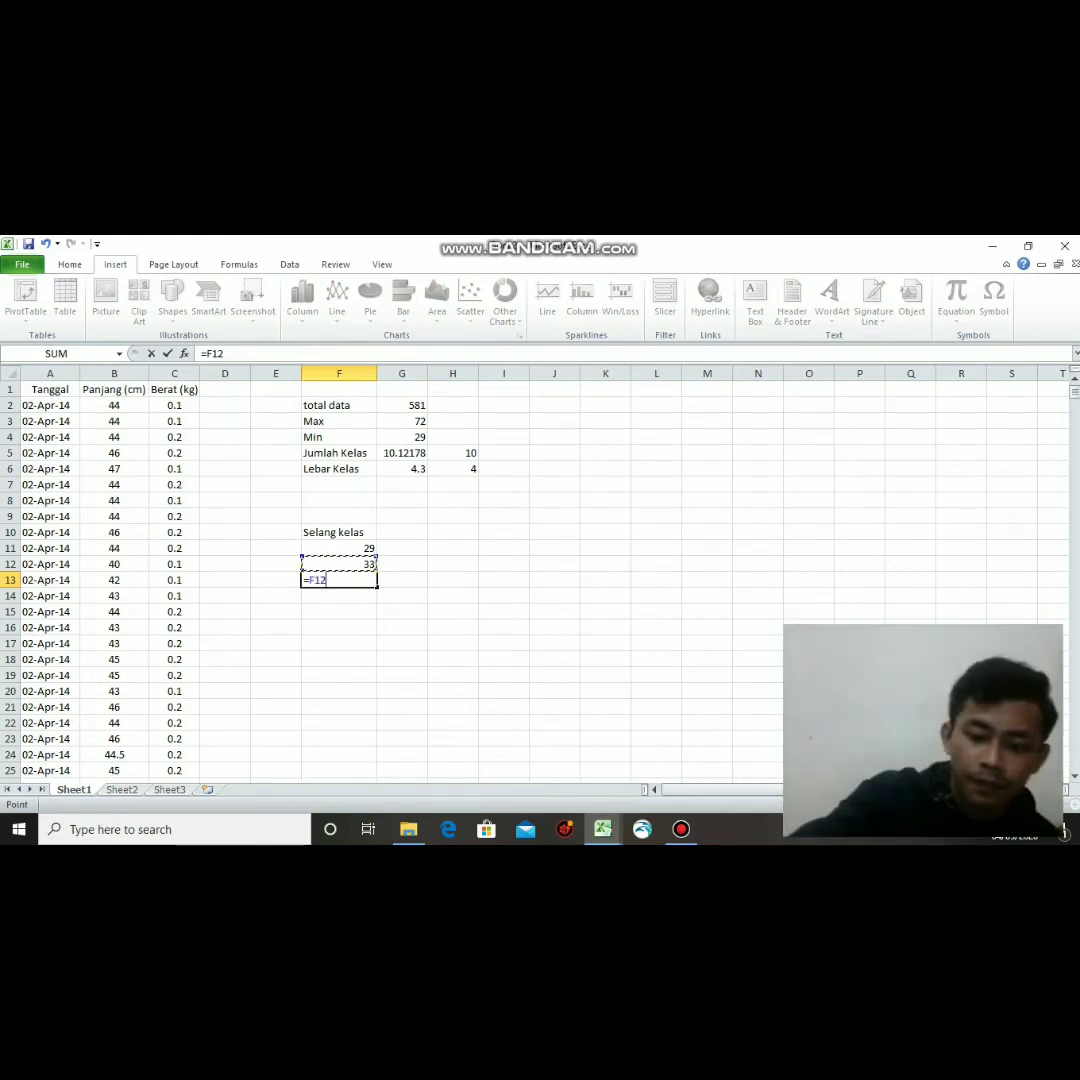
pyautogui.write('+')
pyautogui.click(453, 469)
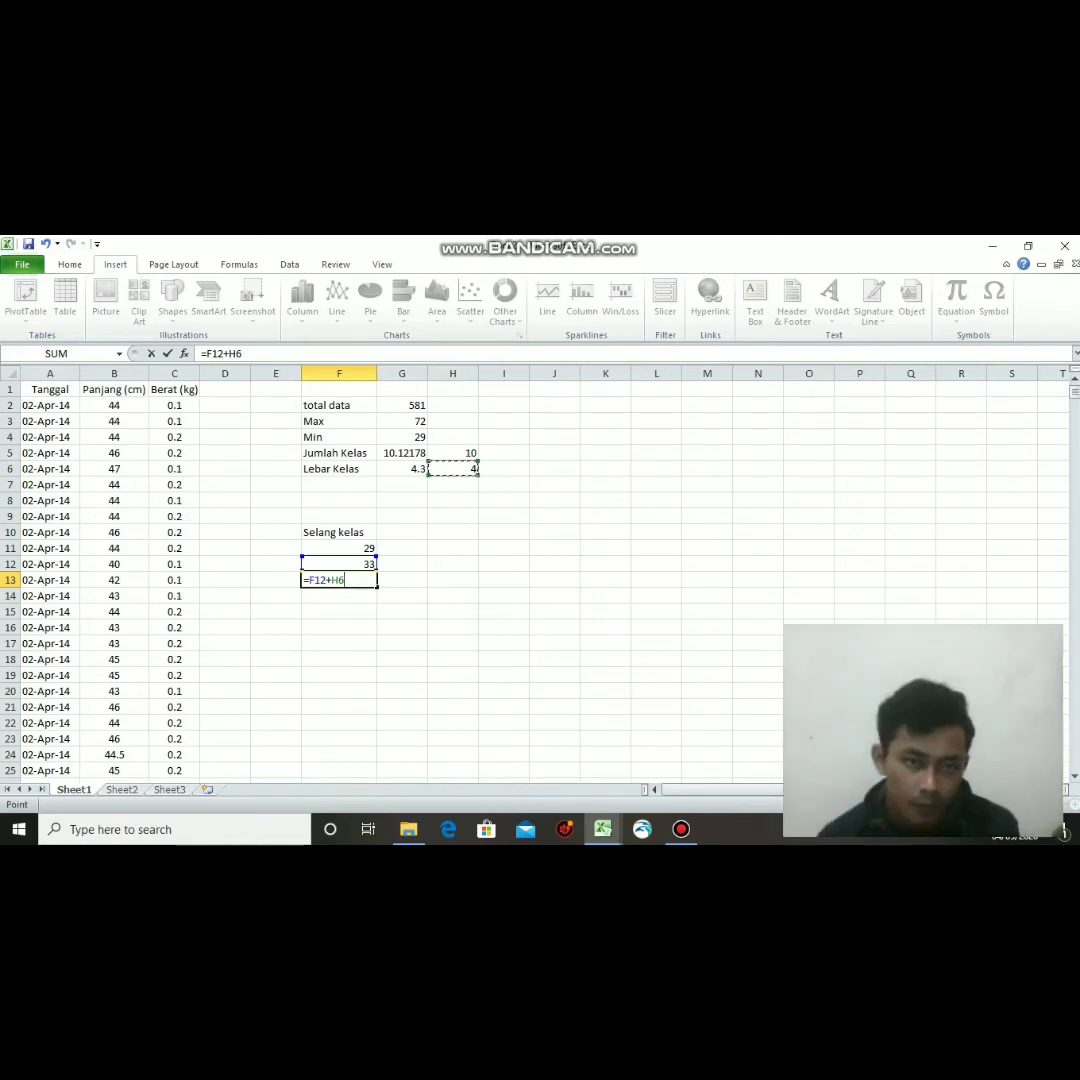
pyautogui.click(225, 353)
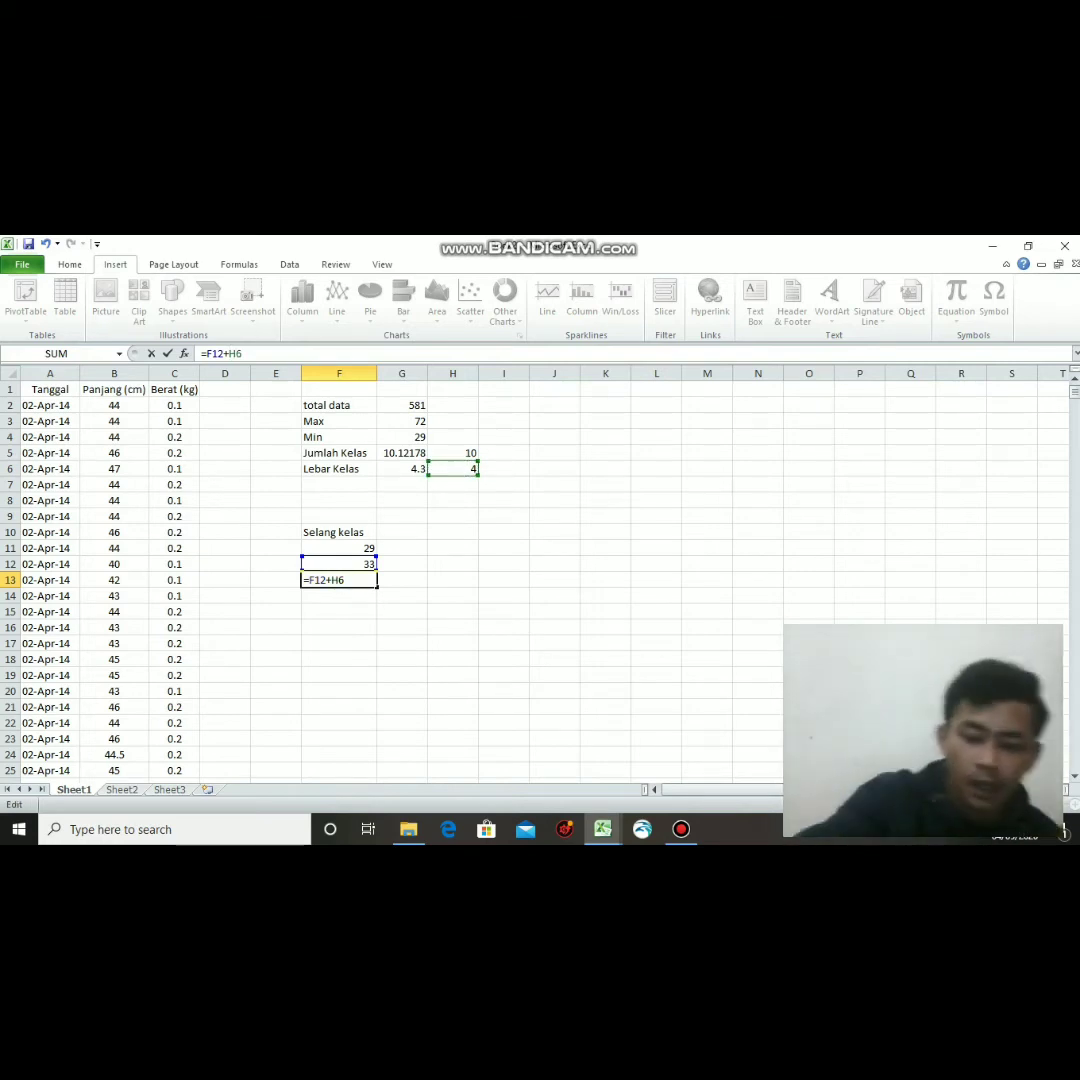
pyautogui.write('$')
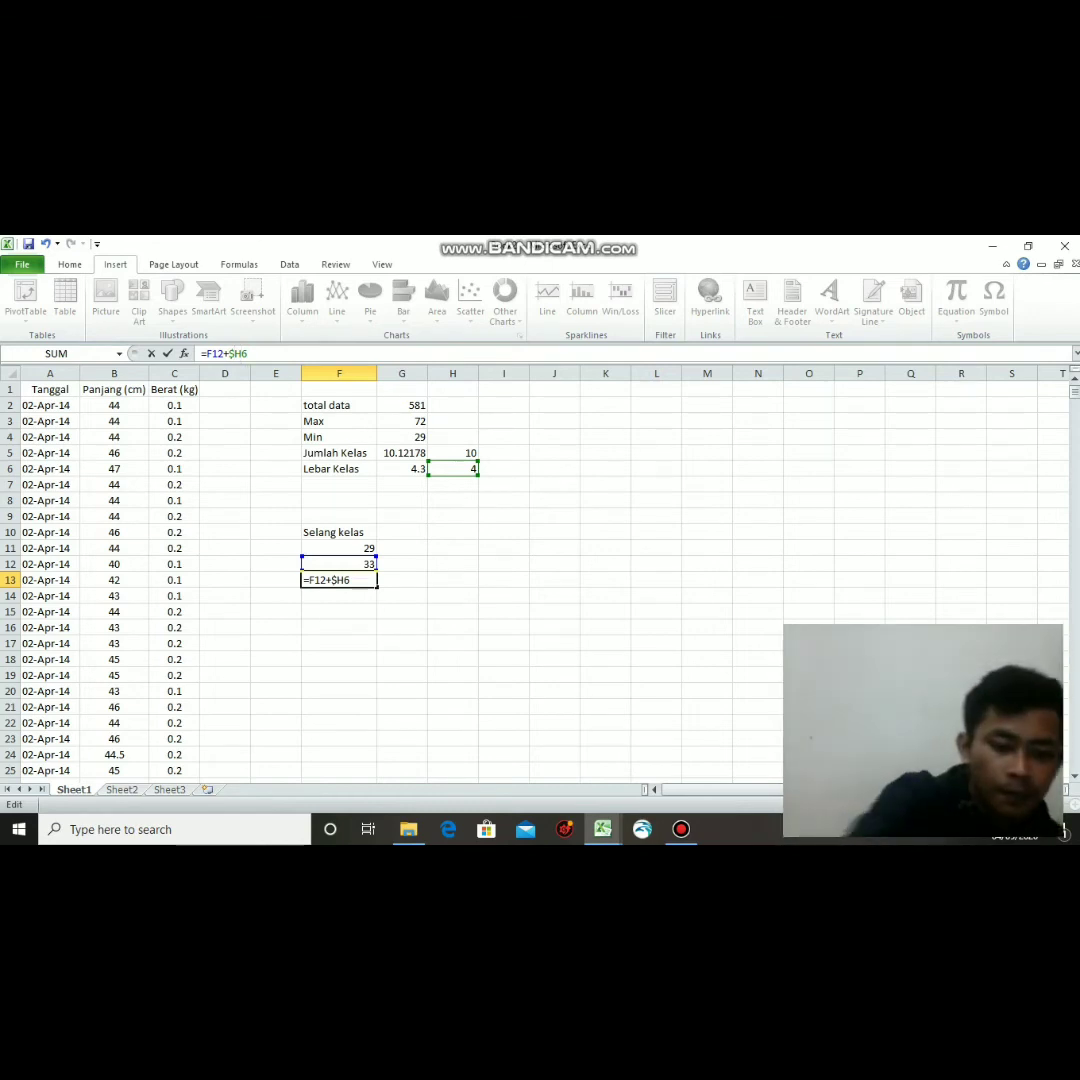
pyautogui.press('Right')
pyautogui.write('$')
pyautogui.press('Return')
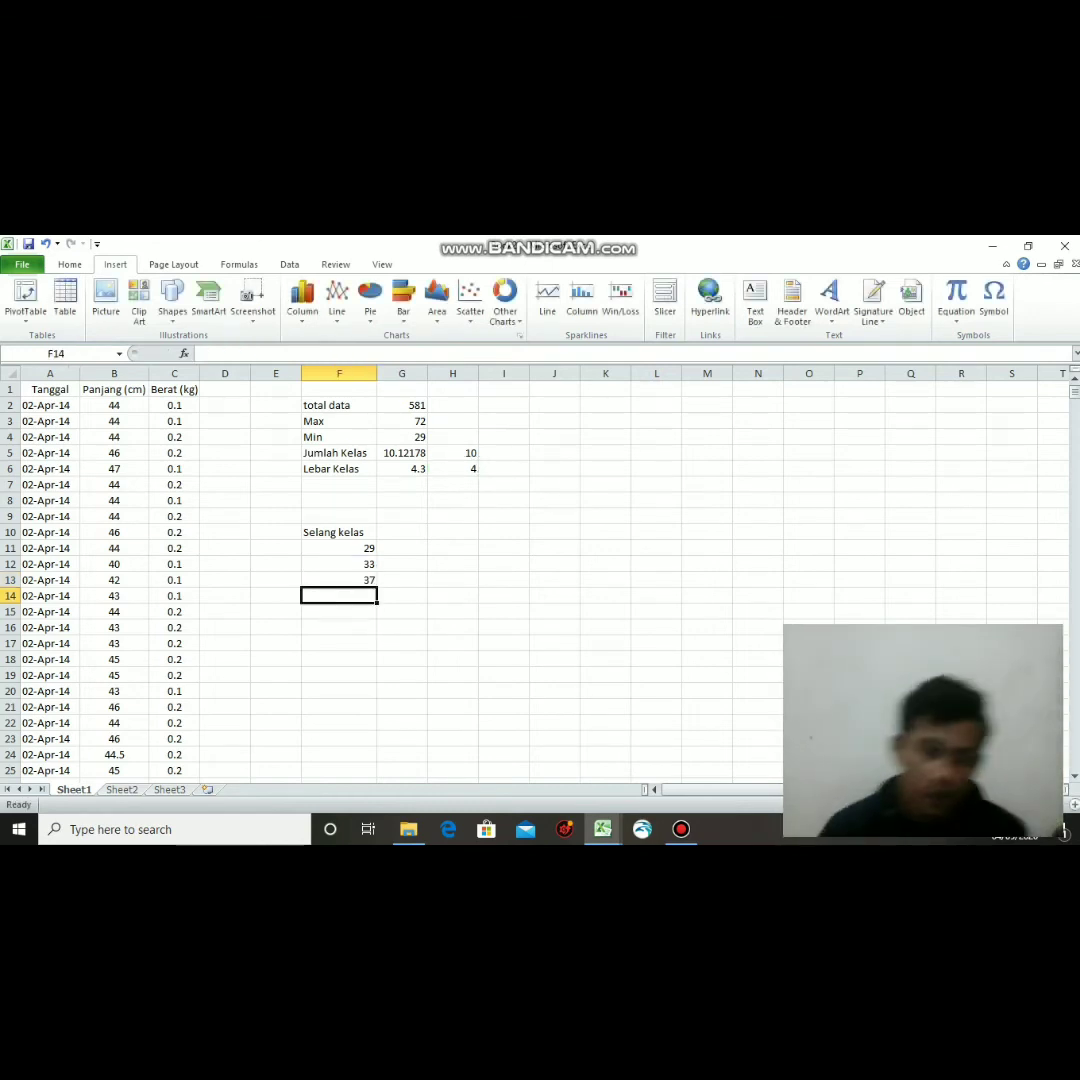
pyautogui.press('Up')
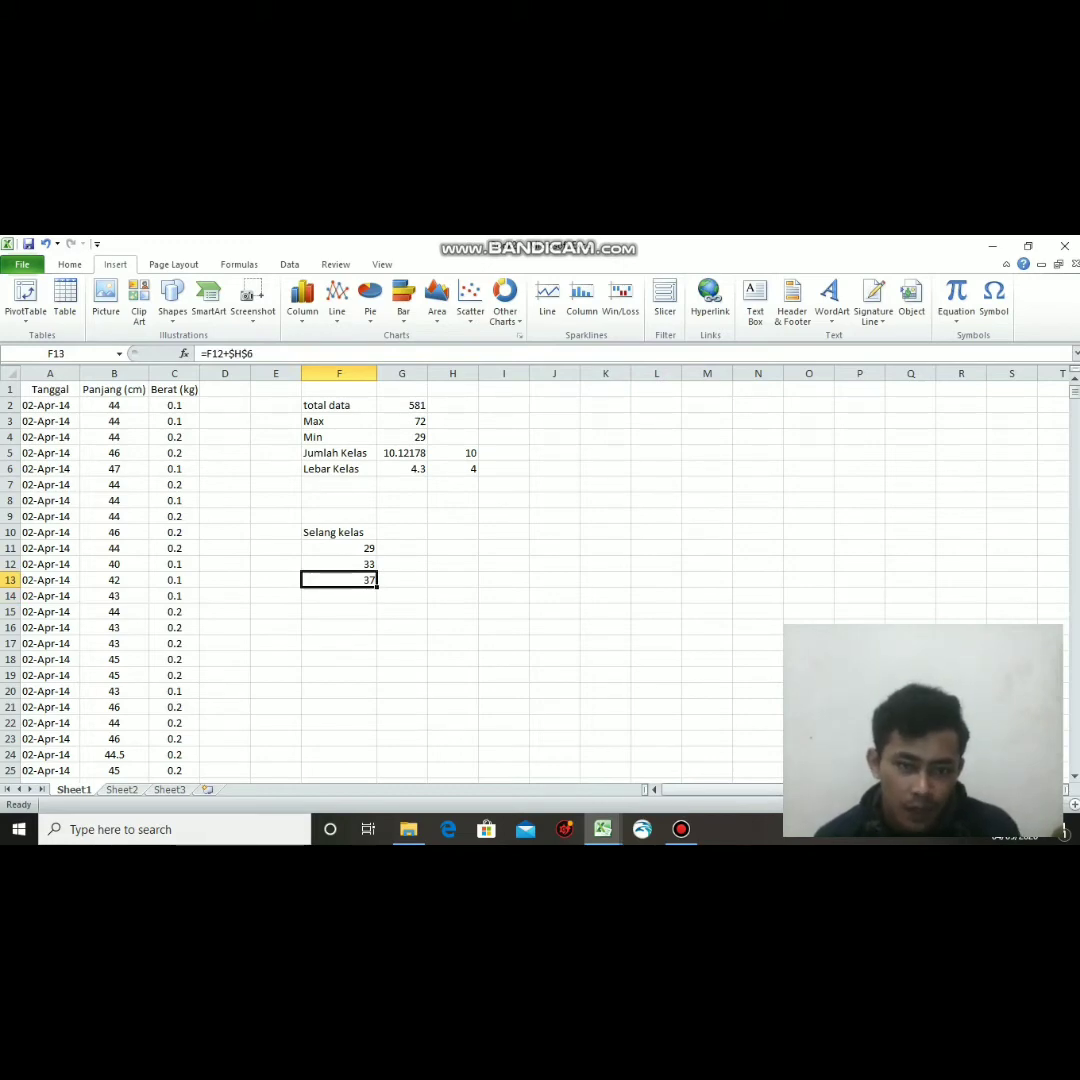
pyautogui.moveTo(377, 587); pyautogui.dragTo(376, 697)
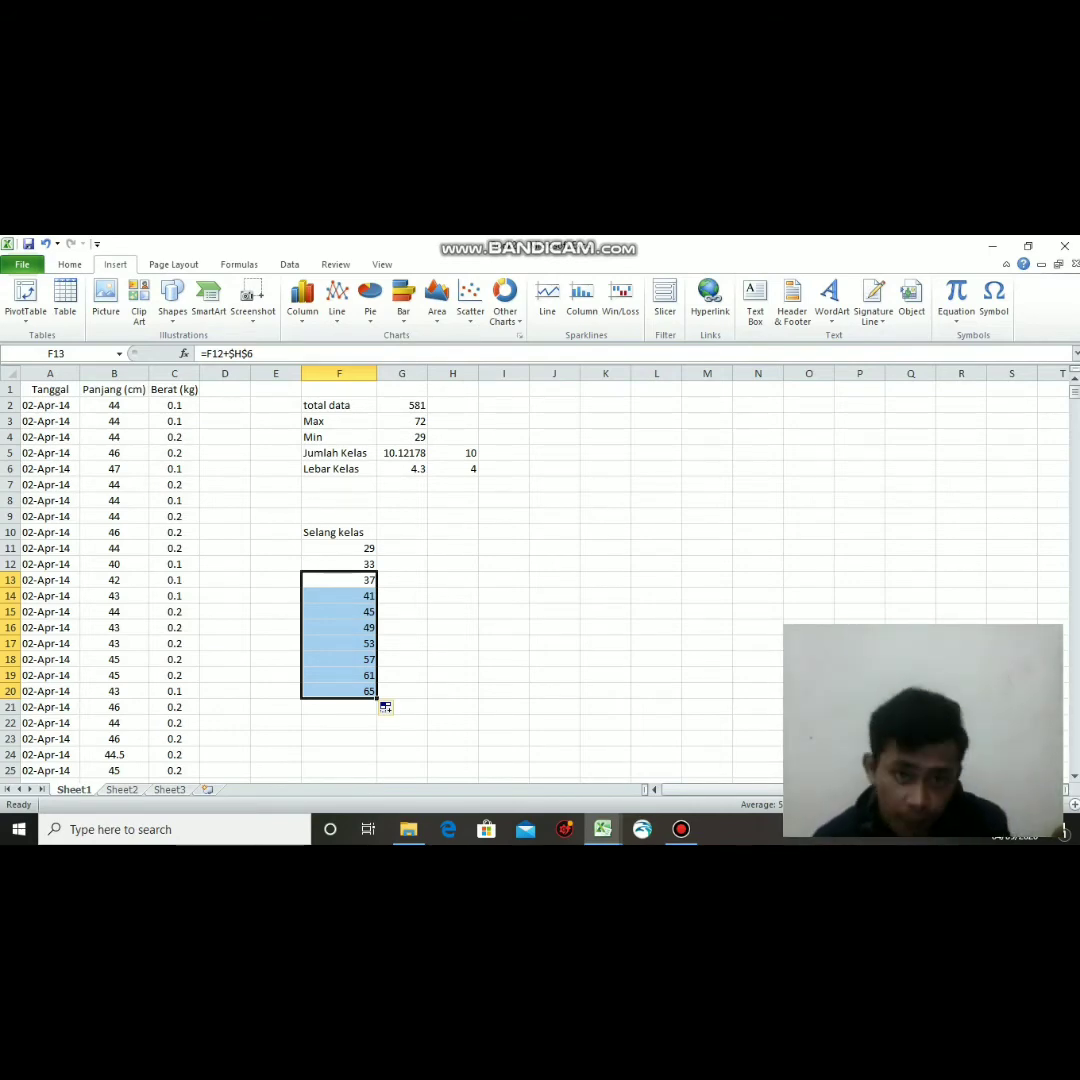
# Start a Histogram data analysis with the Panjang (cm) values in B2:B582 as the input range.
pyautogui.click(289, 264)
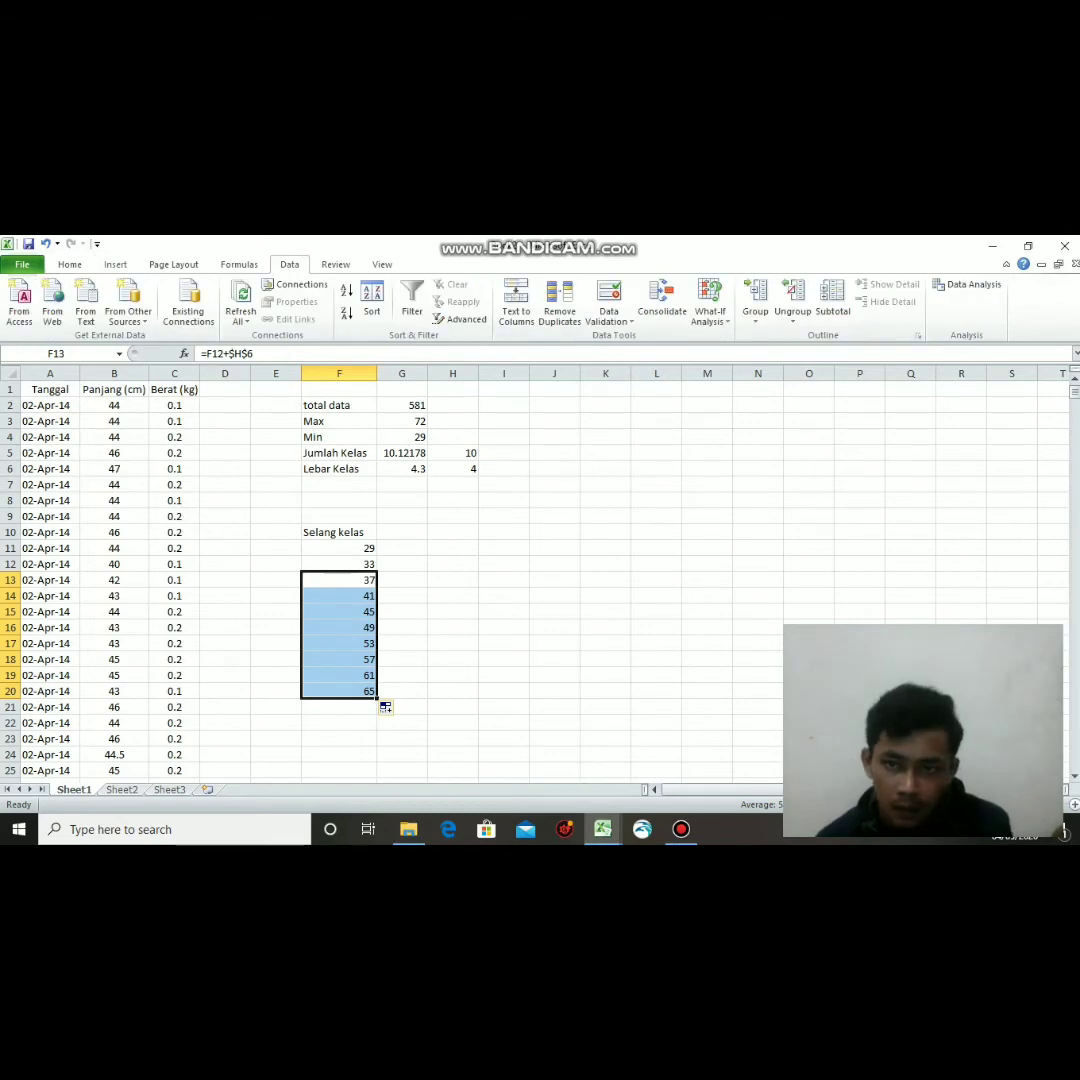
pyautogui.click(966, 284)
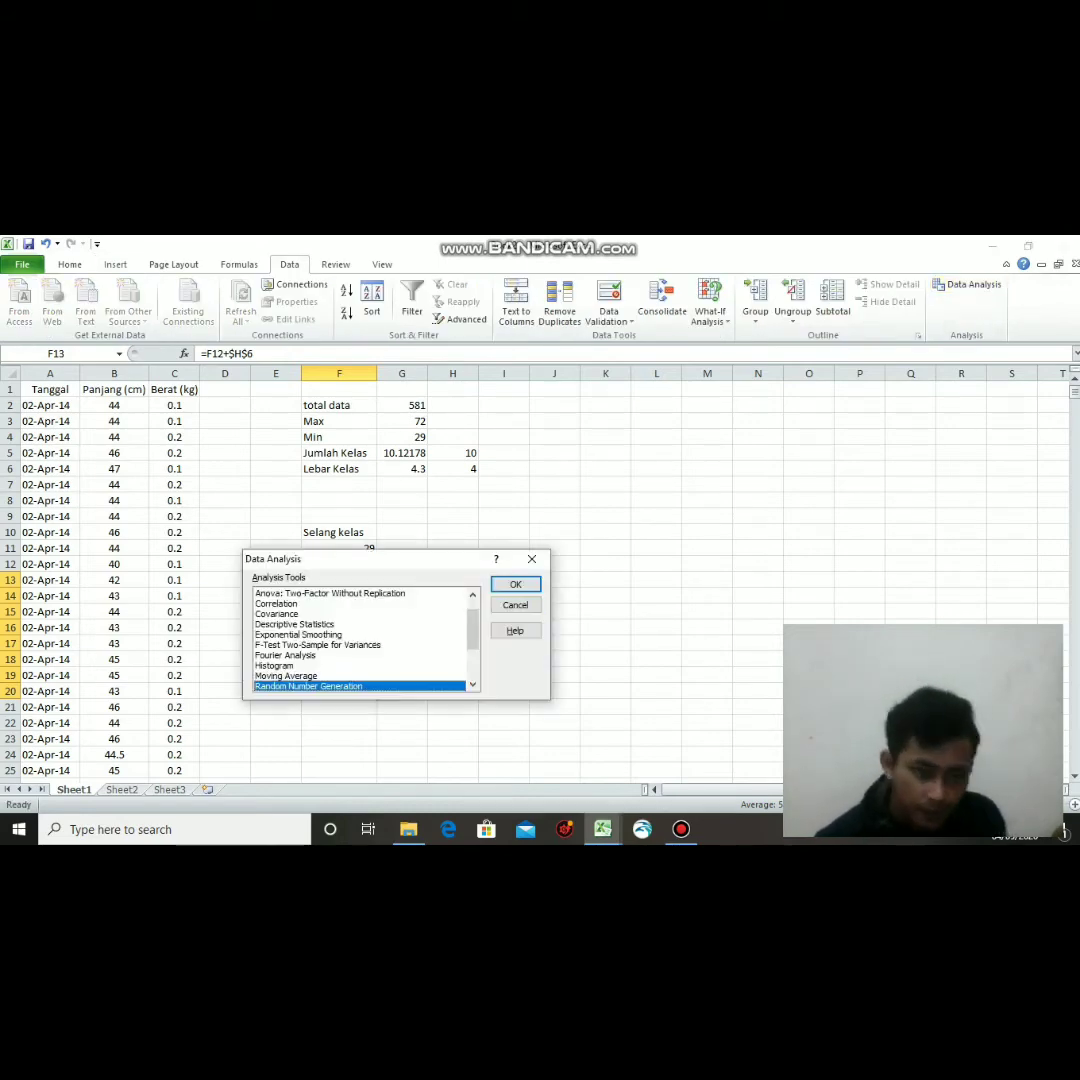
pyautogui.click(274, 666)
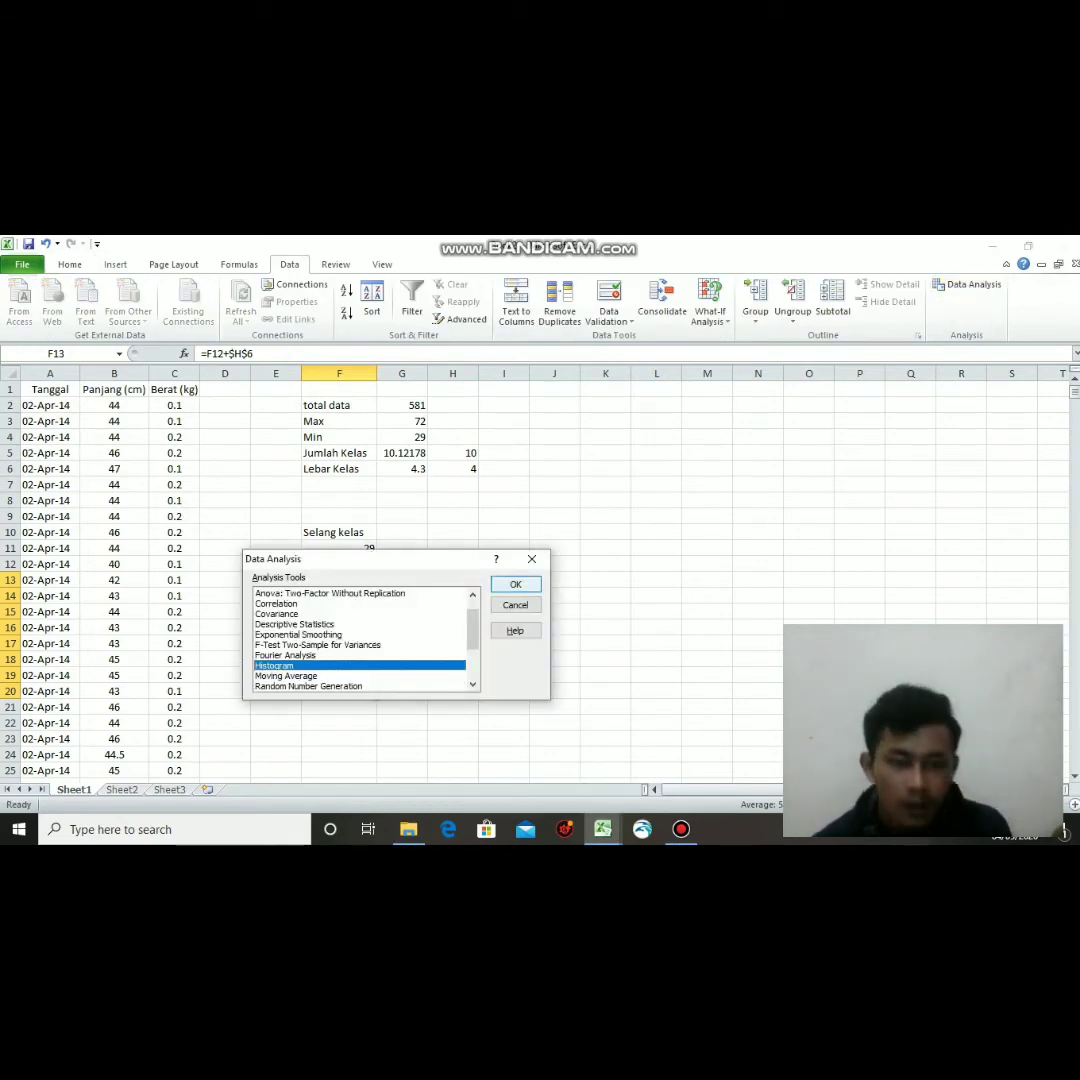
pyautogui.press('Return')
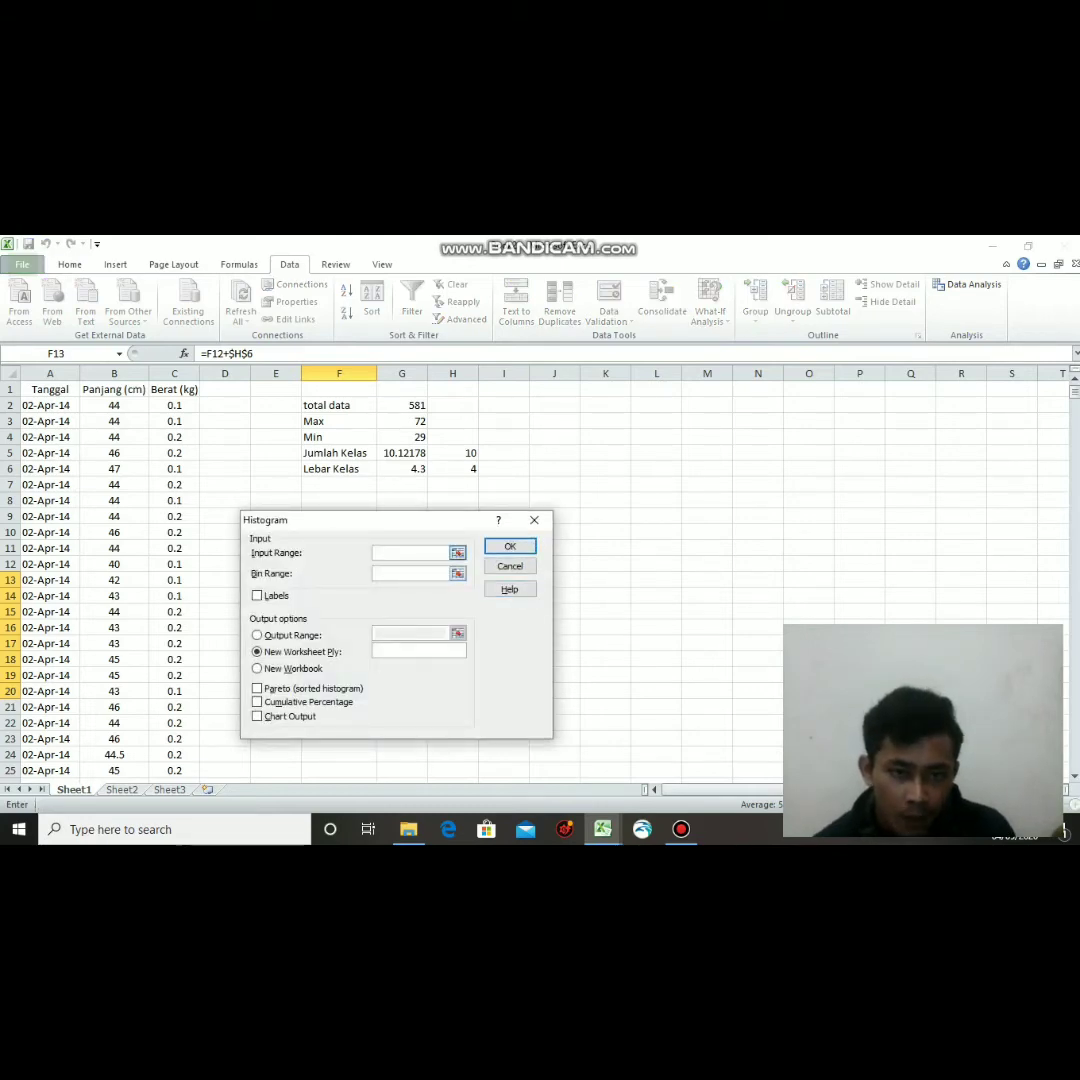
pyautogui.click(458, 553)
pyautogui.click(114, 405)
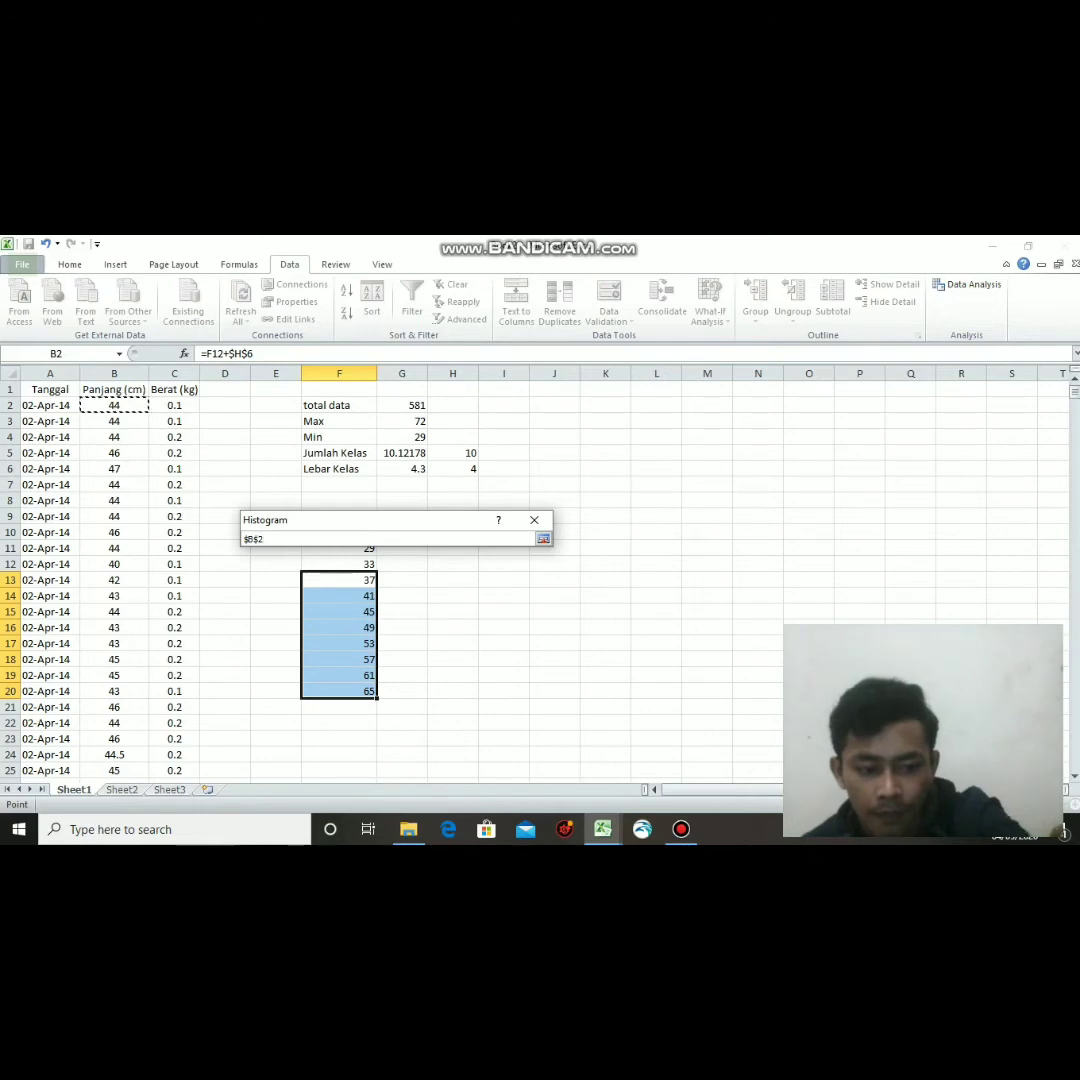
pyautogui.hotkey('ctrl', 'shift', 'Down')
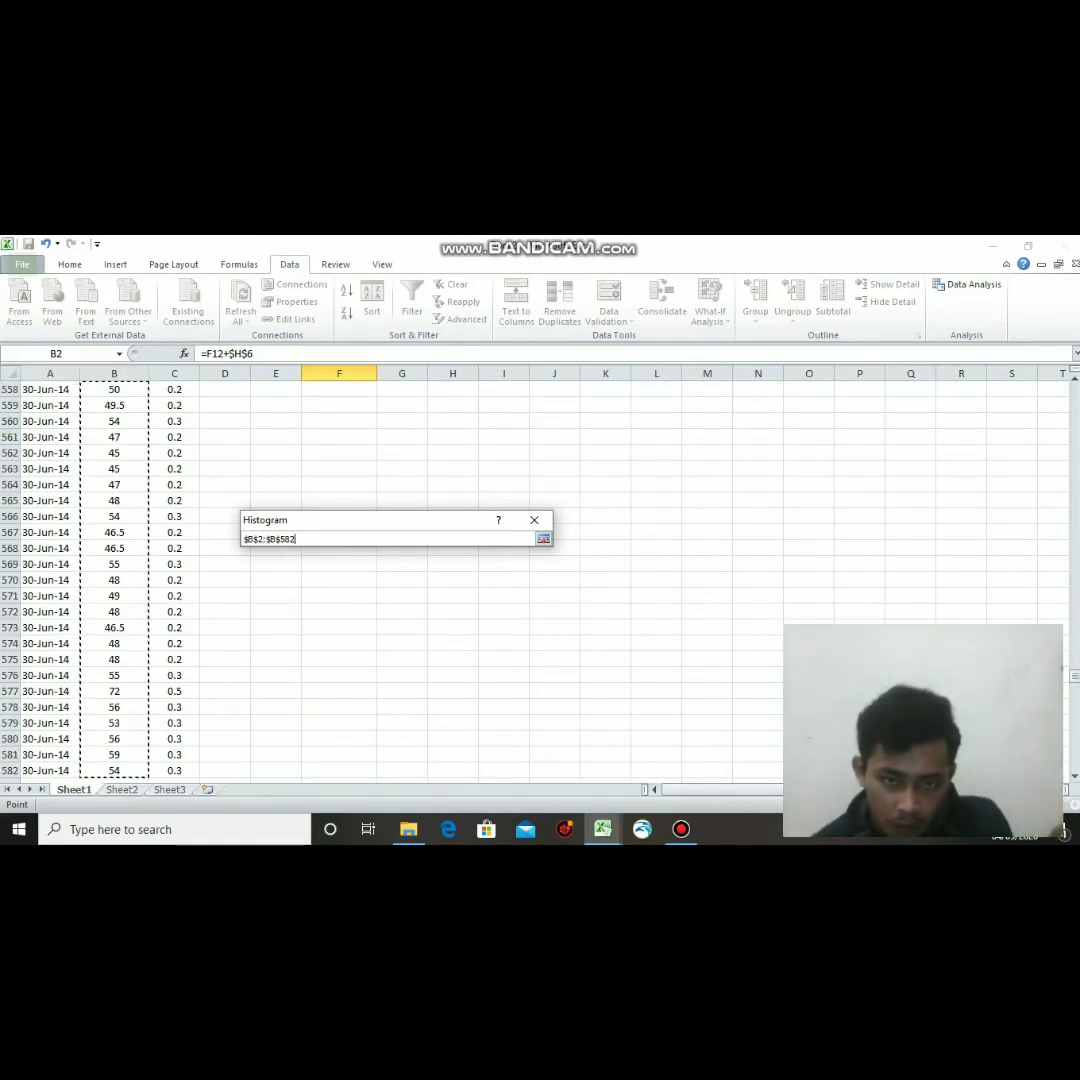
pyautogui.press('Return')
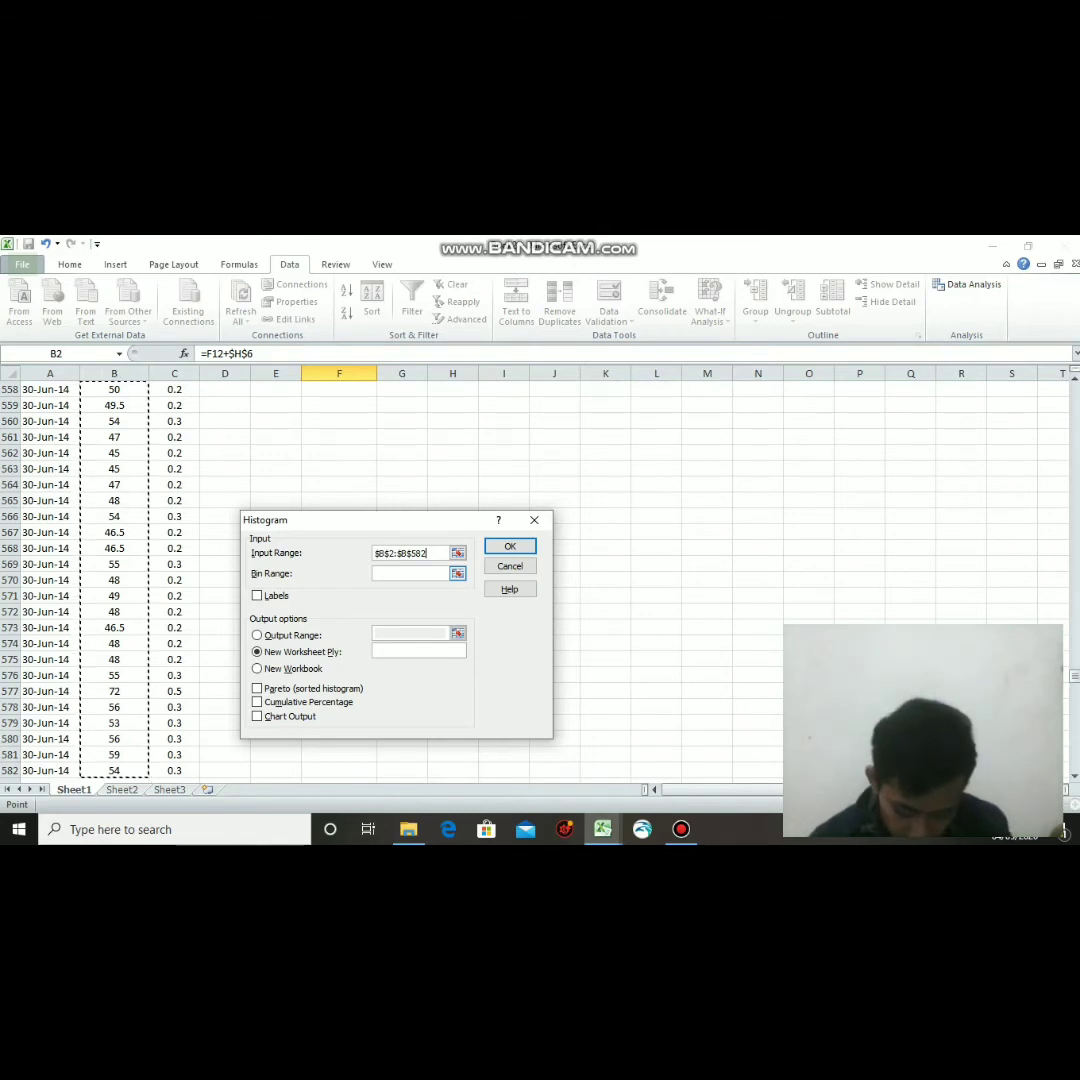
# Set the histogram's bin range to the Selang kelas values in F11:F20.
pyautogui.click(458, 574)
pyautogui.scroll(3, 300, 580)
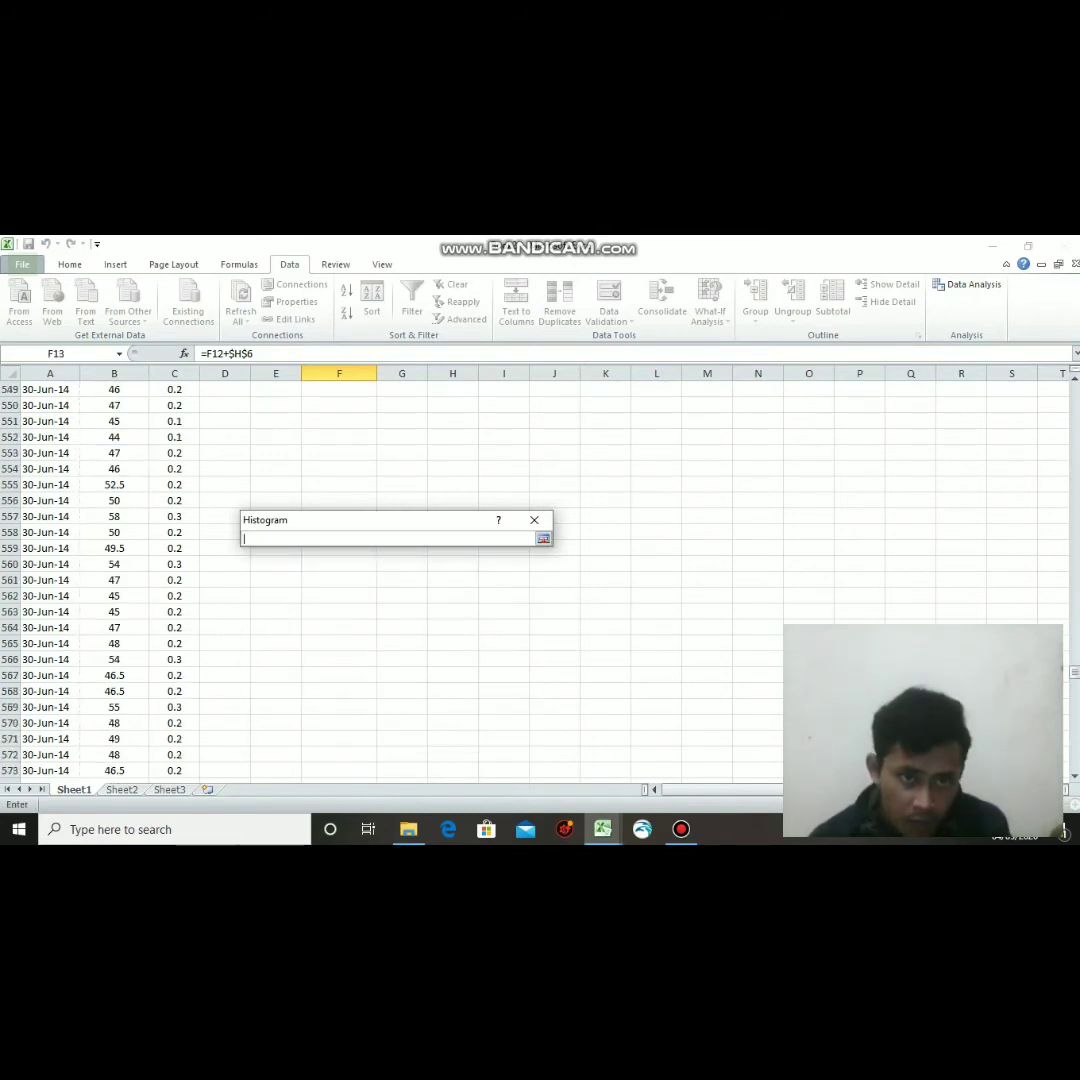
pyautogui.moveTo(1075, 672); pyautogui.dragTo(1075, 391)
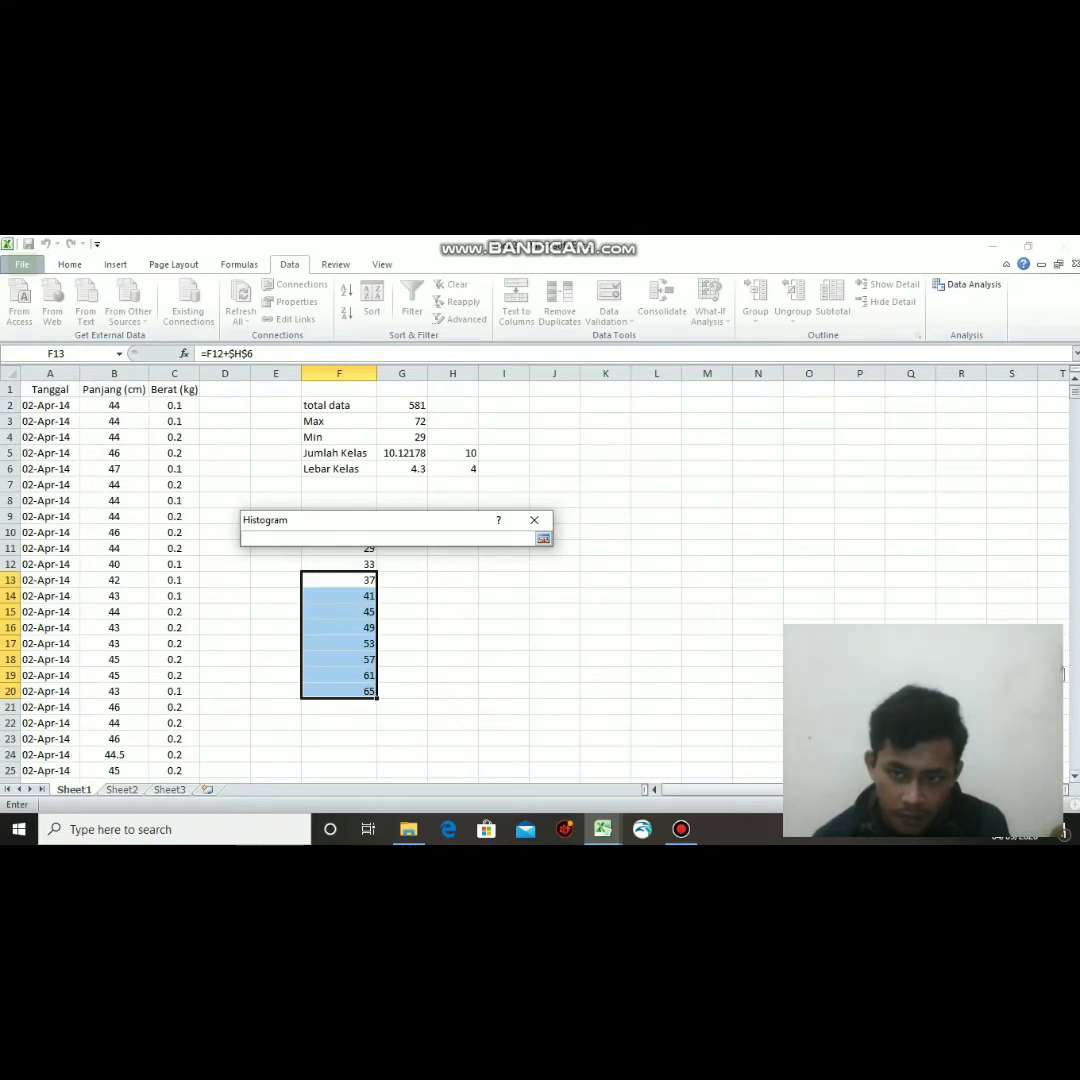
pyautogui.scroll(-1, 400, 600)
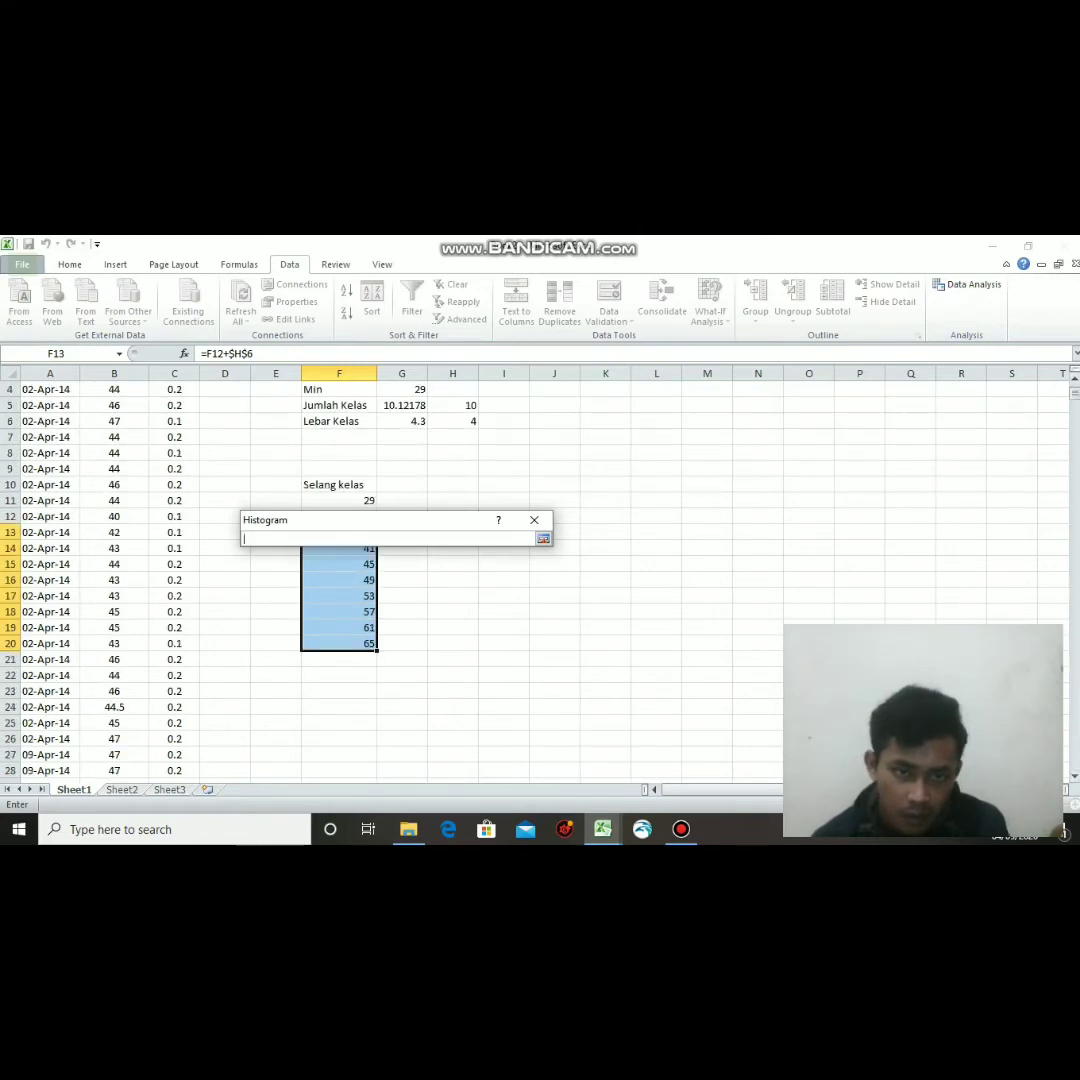
pyautogui.moveTo(369, 500); pyautogui.dragTo(369, 643)
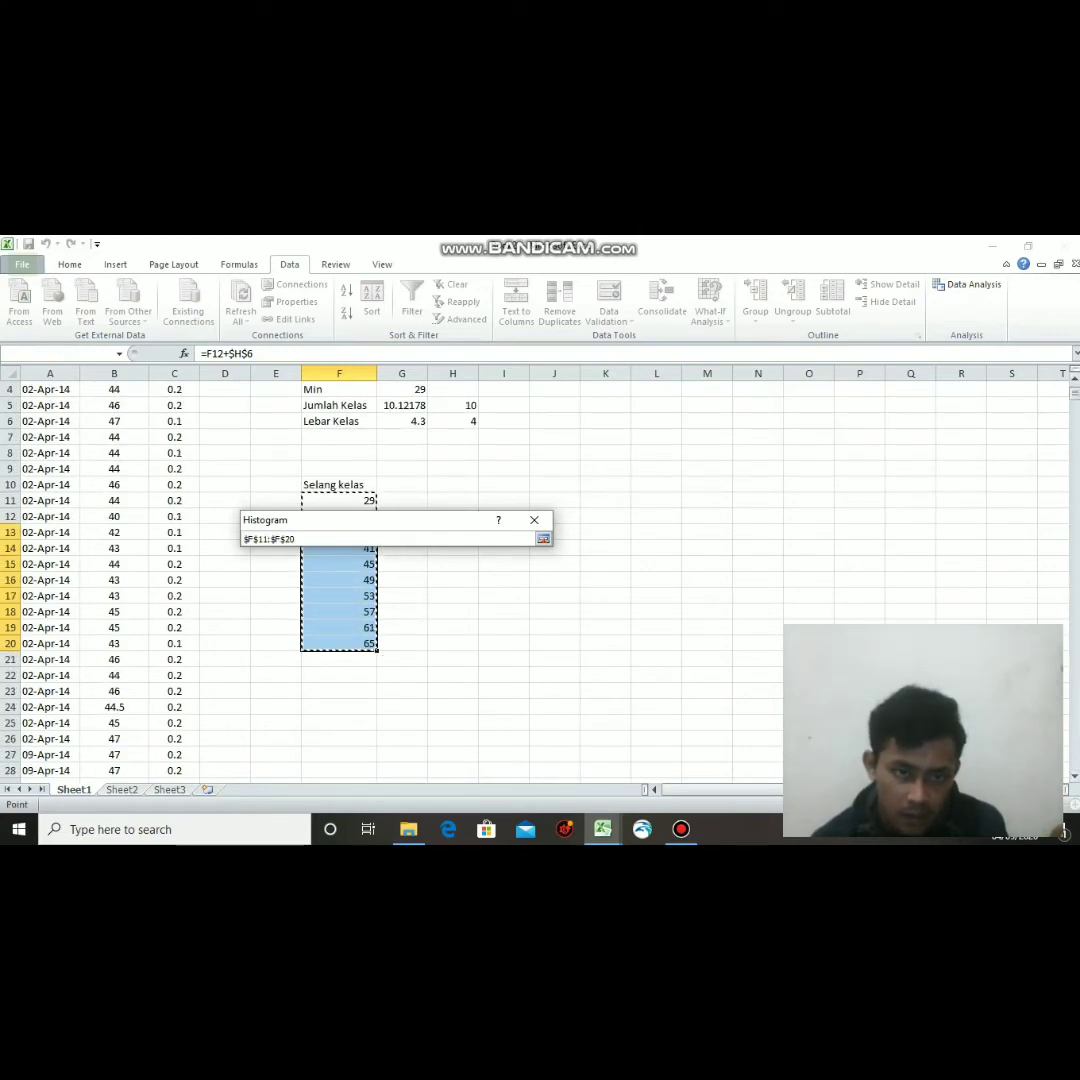
pyautogui.click(543, 538)
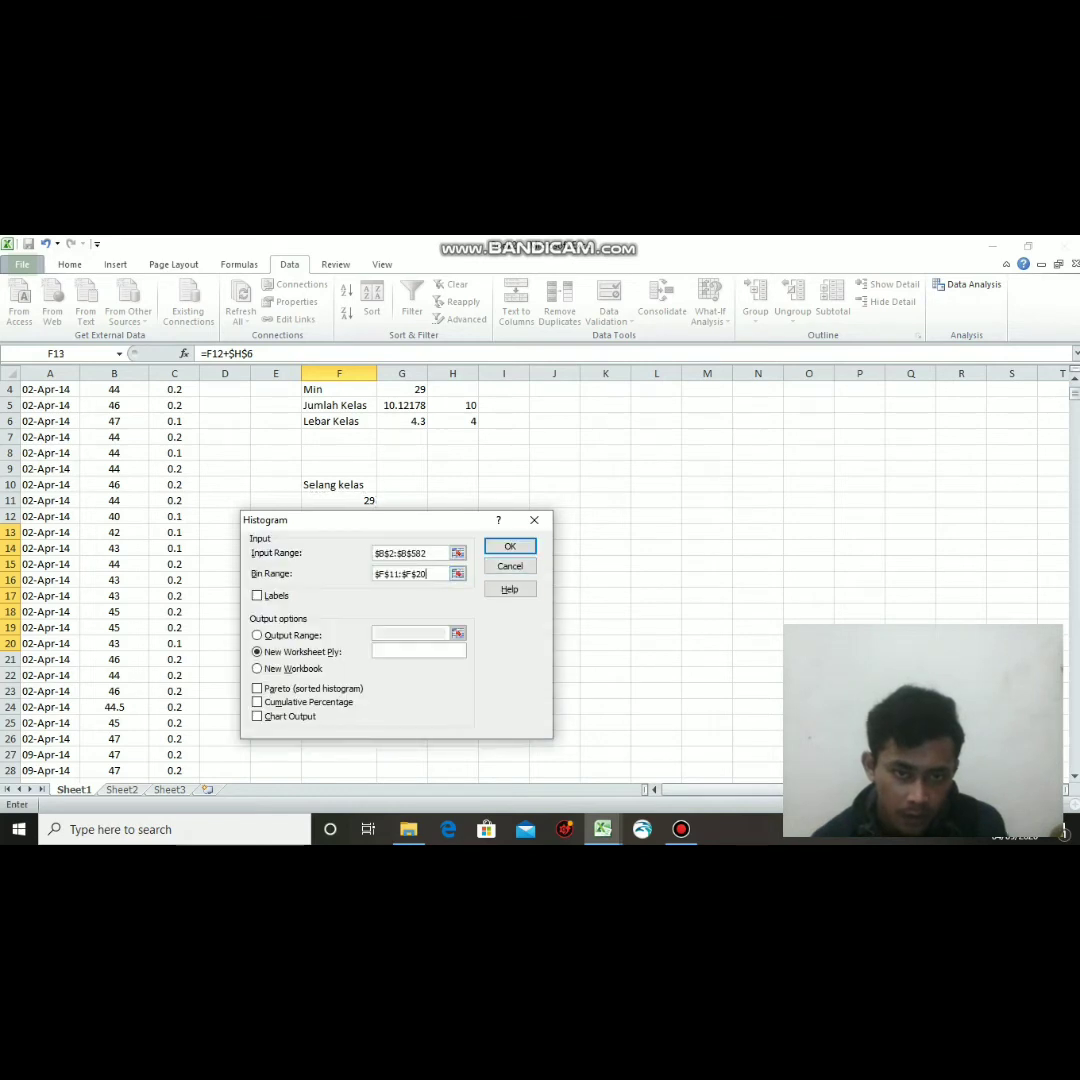
# Set the histogram's output range to cell G10 and generate the frequency table.
pyautogui.click(257, 635)
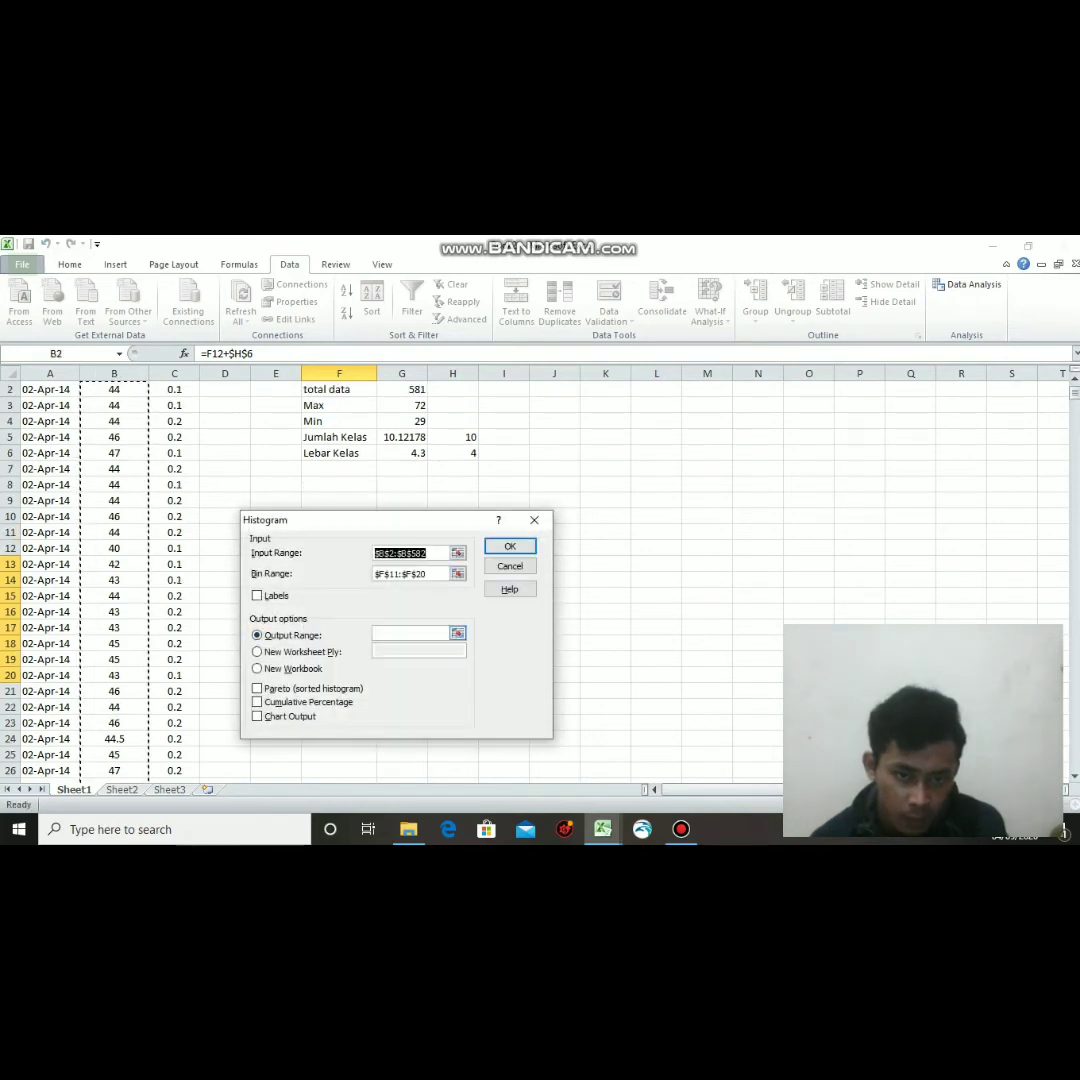
pyautogui.click(410, 634)
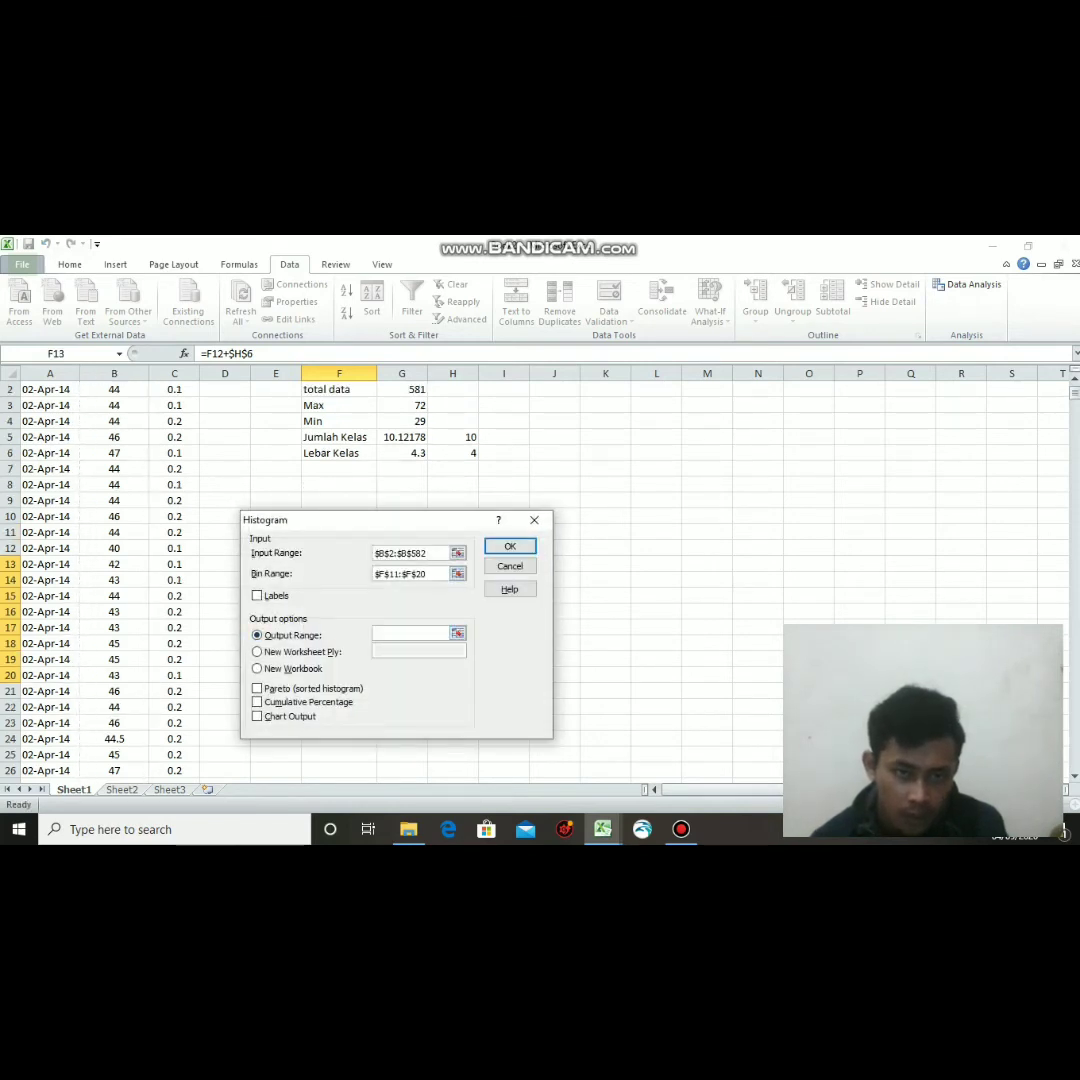
pyautogui.scroll(-2, 400, 580)
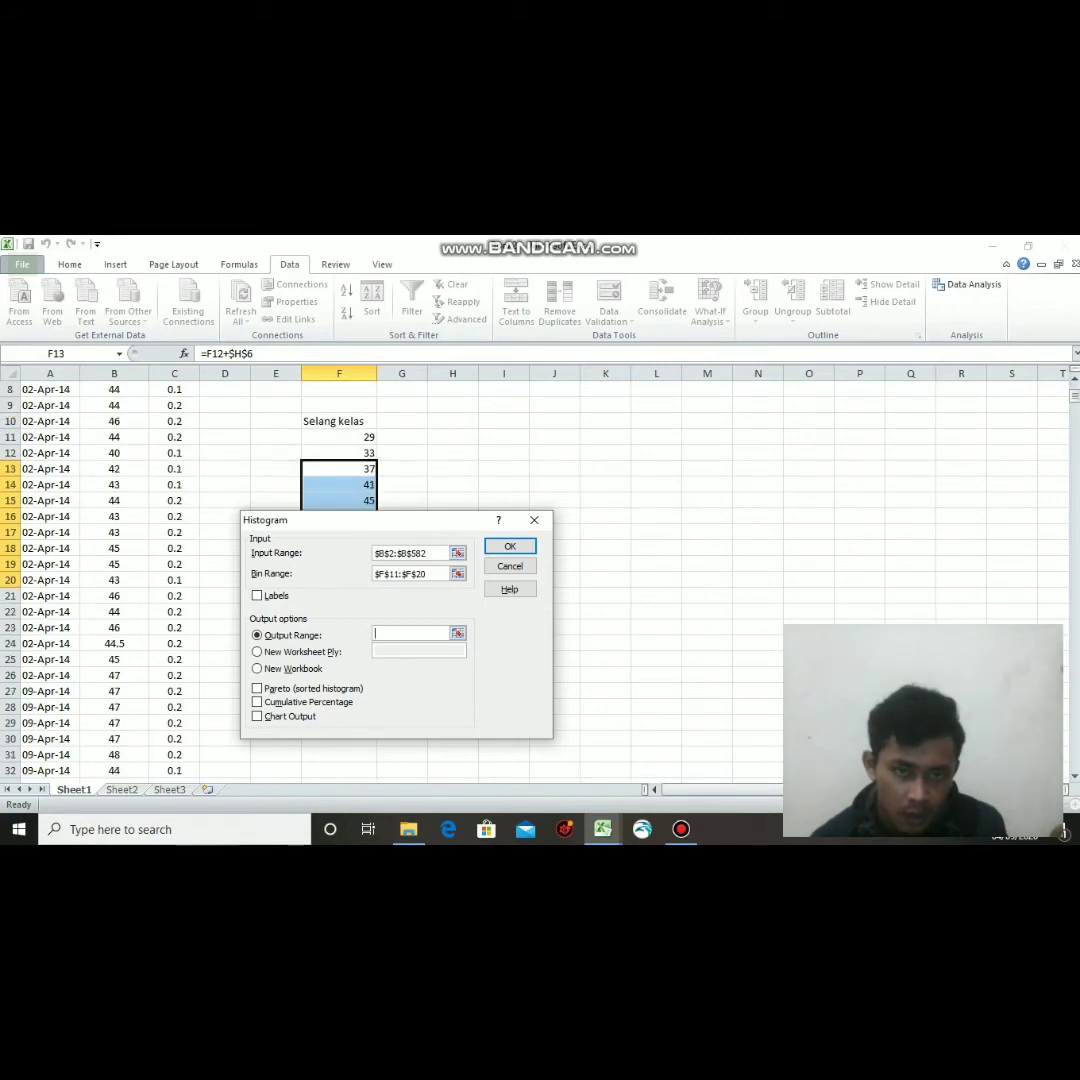
pyautogui.click(402, 421)
pyautogui.click(510, 546)
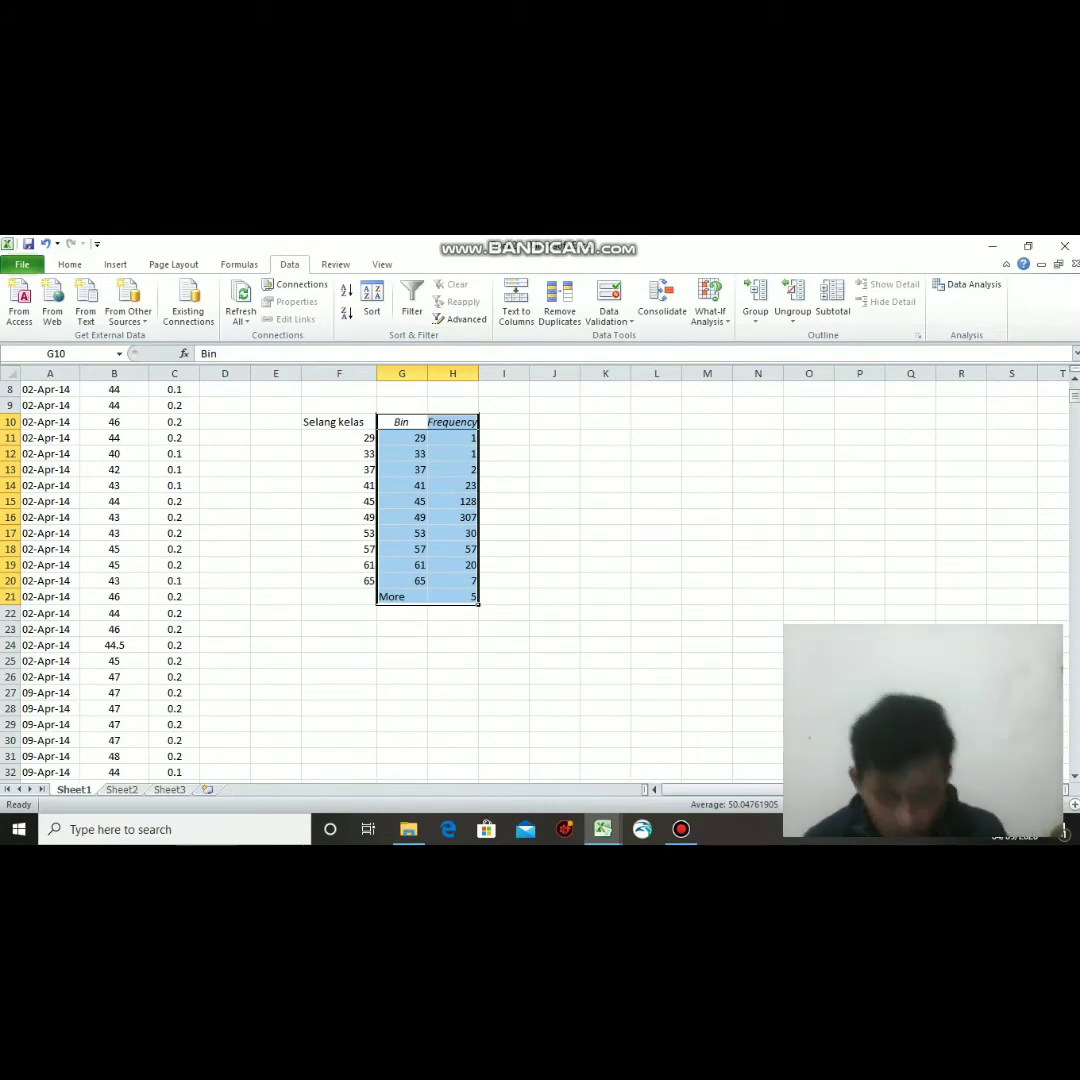
# Add the header "Kelas Interval" in cell I10 and widen column I to fit it.
pyautogui.click(504, 422)
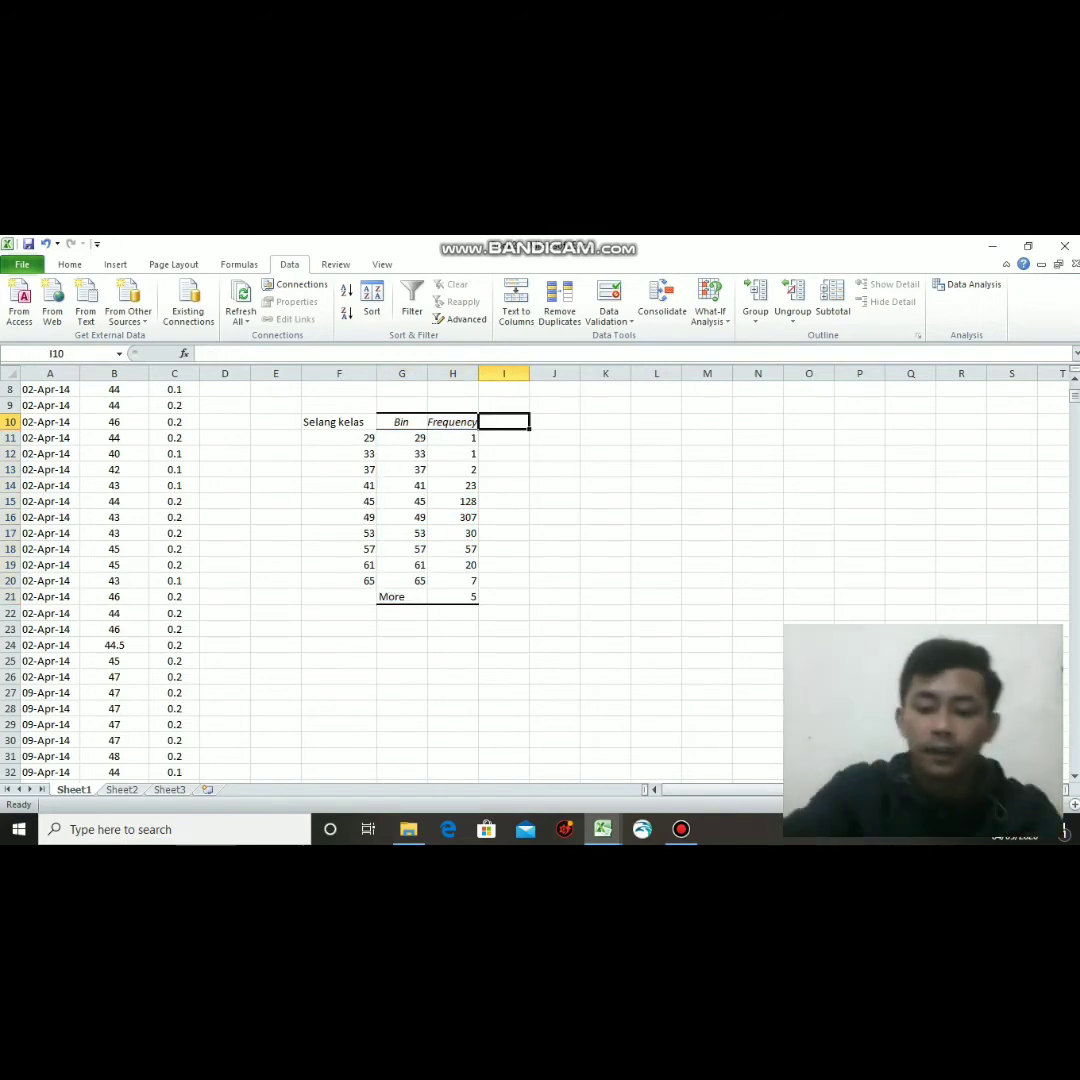
pyautogui.write('Kelas')
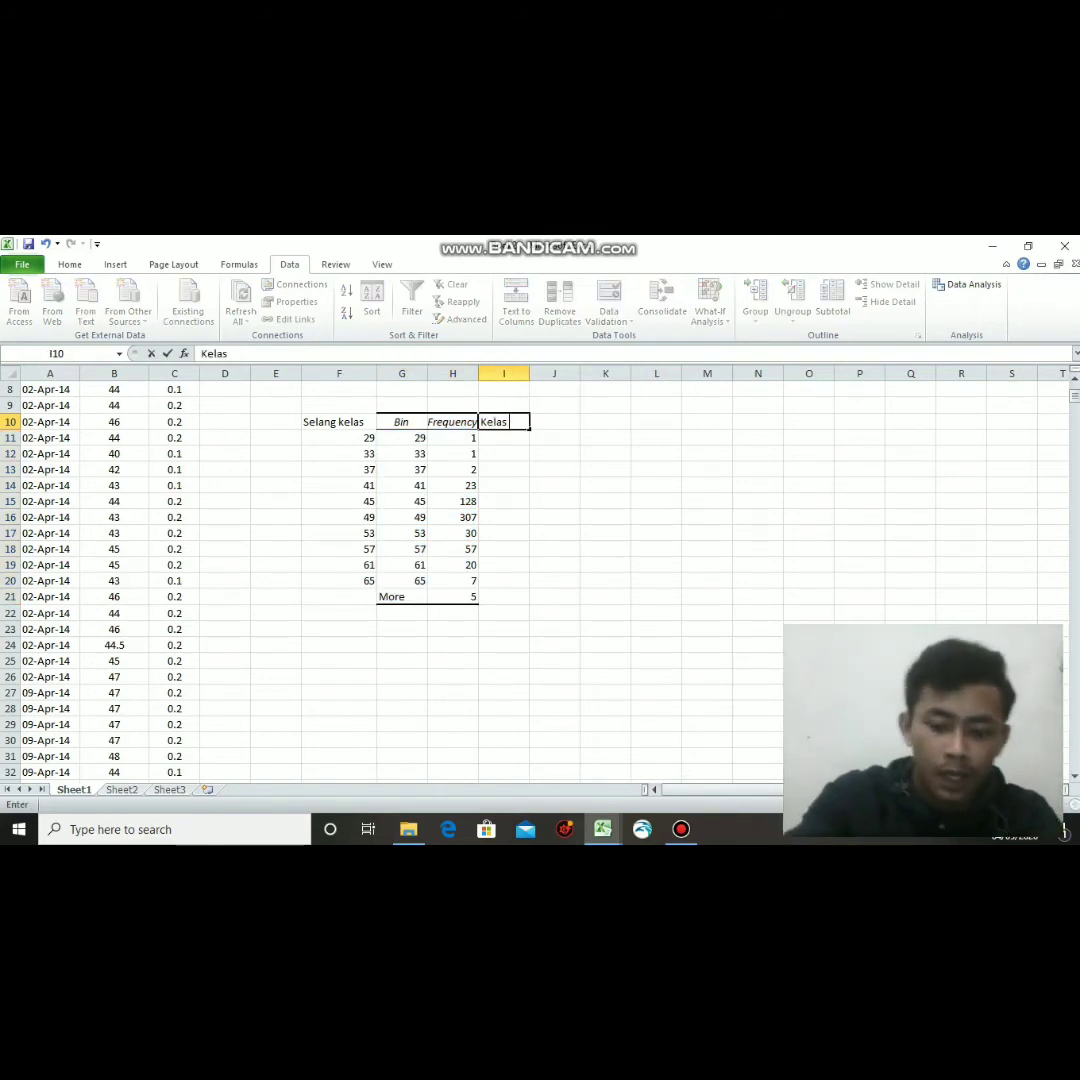
pyautogui.write(' Interva')
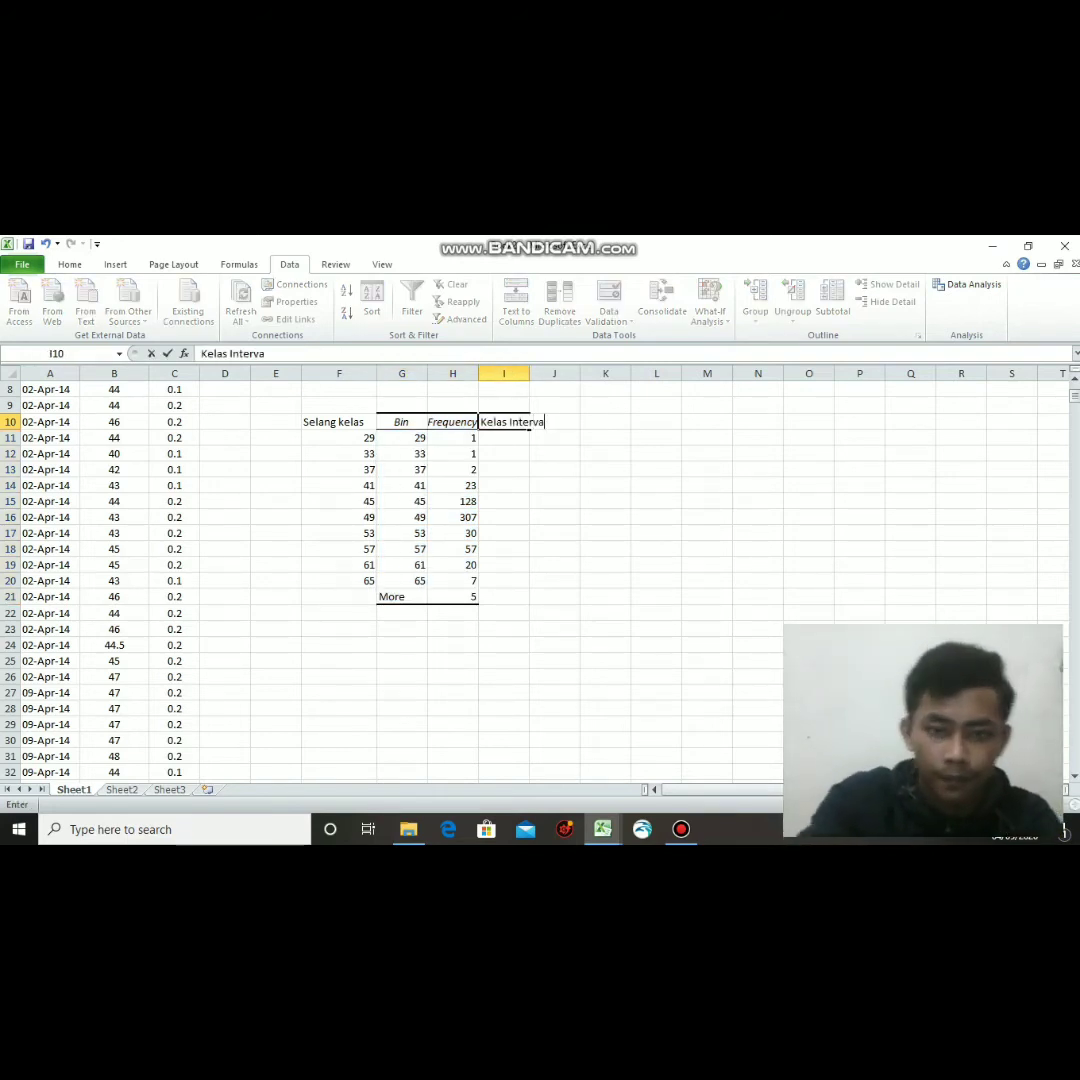
pyautogui.write('l')
pyautogui.press('Return')
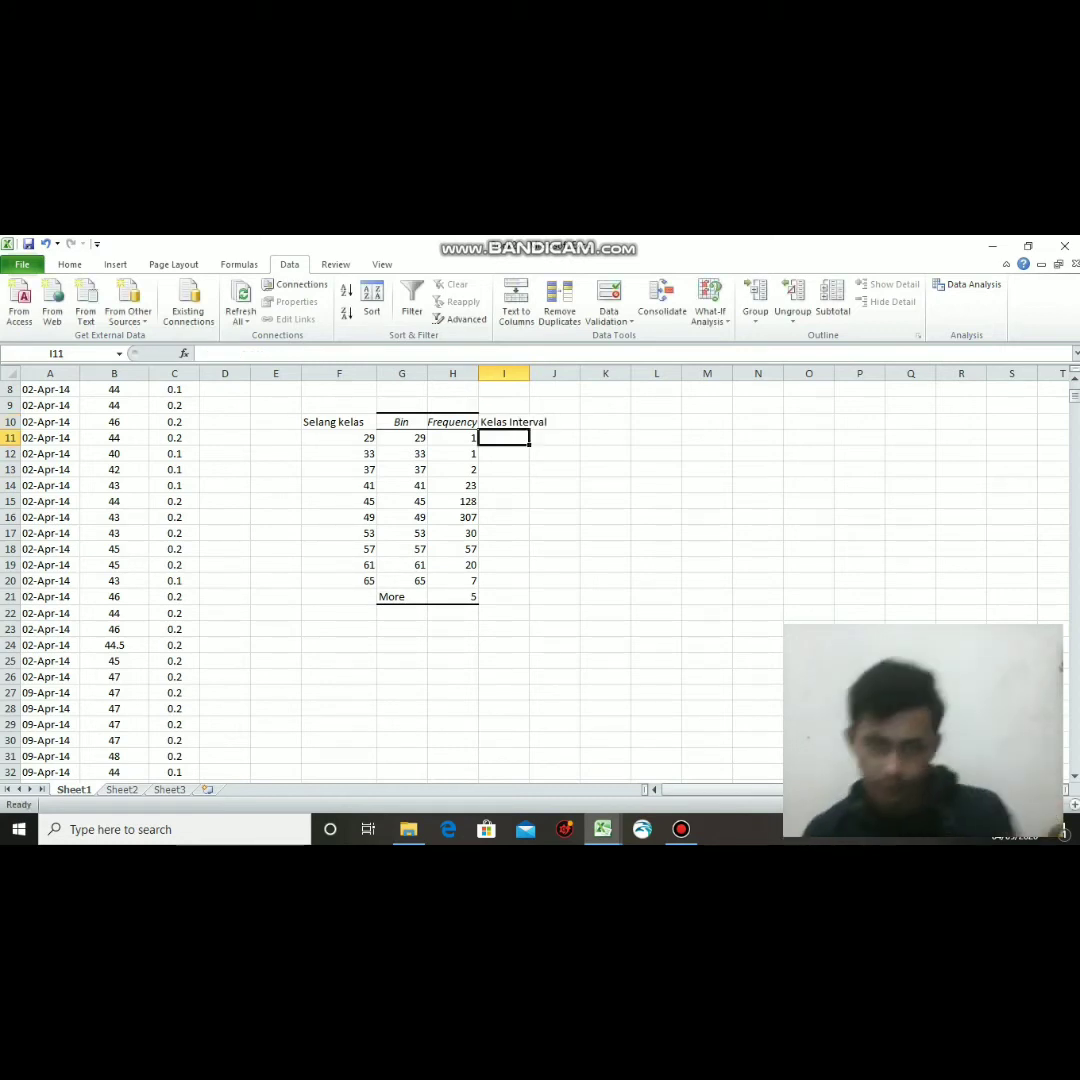
pyautogui.moveTo(529, 373); pyautogui.dragTo(558, 373)
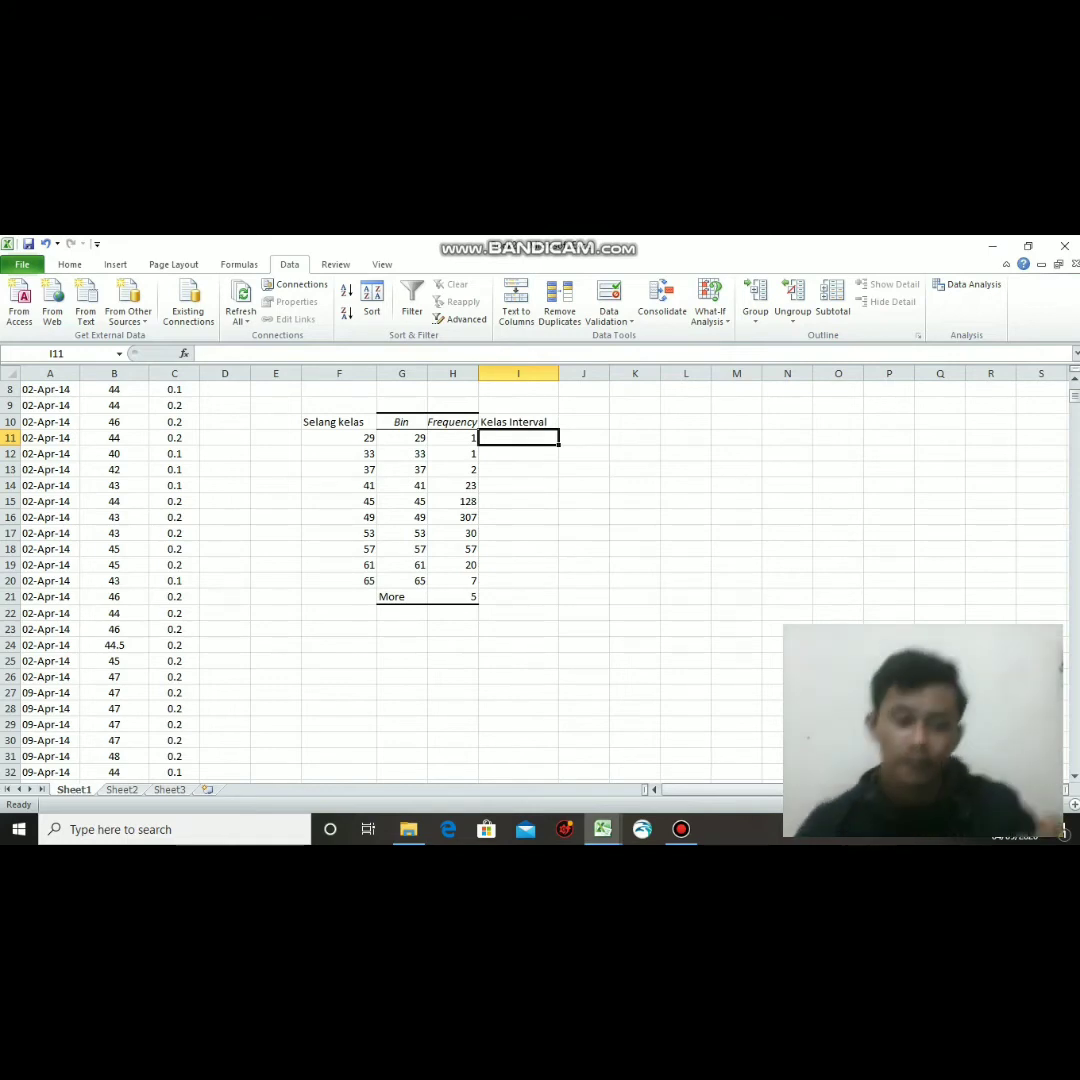
# Enter the class intervals 29-32, 33-36 and 37-40 in cells I11 to I13 under Kelas Interval.
pyautogui.write('29-')
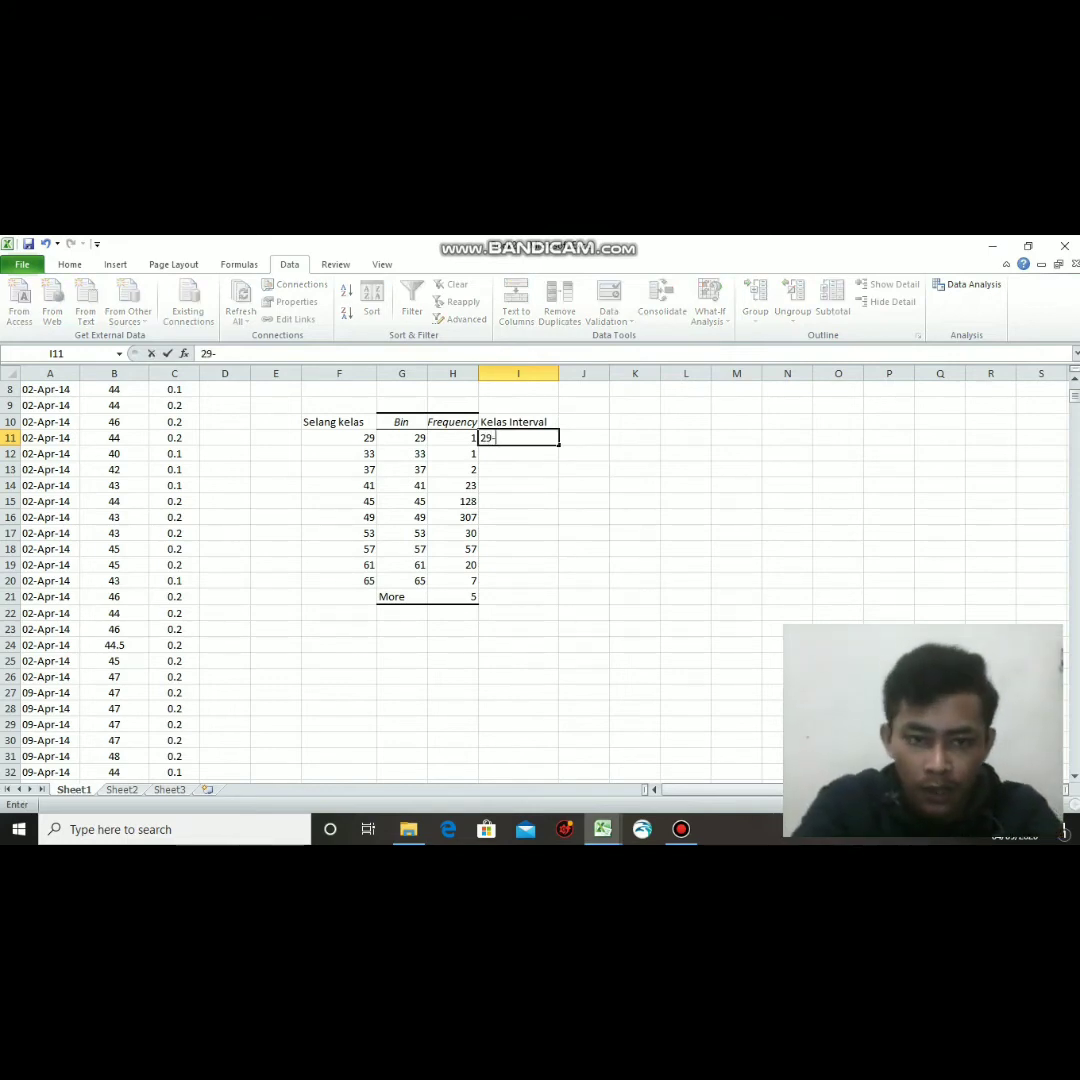
pyautogui.write('32')
pyautogui.press('Return')
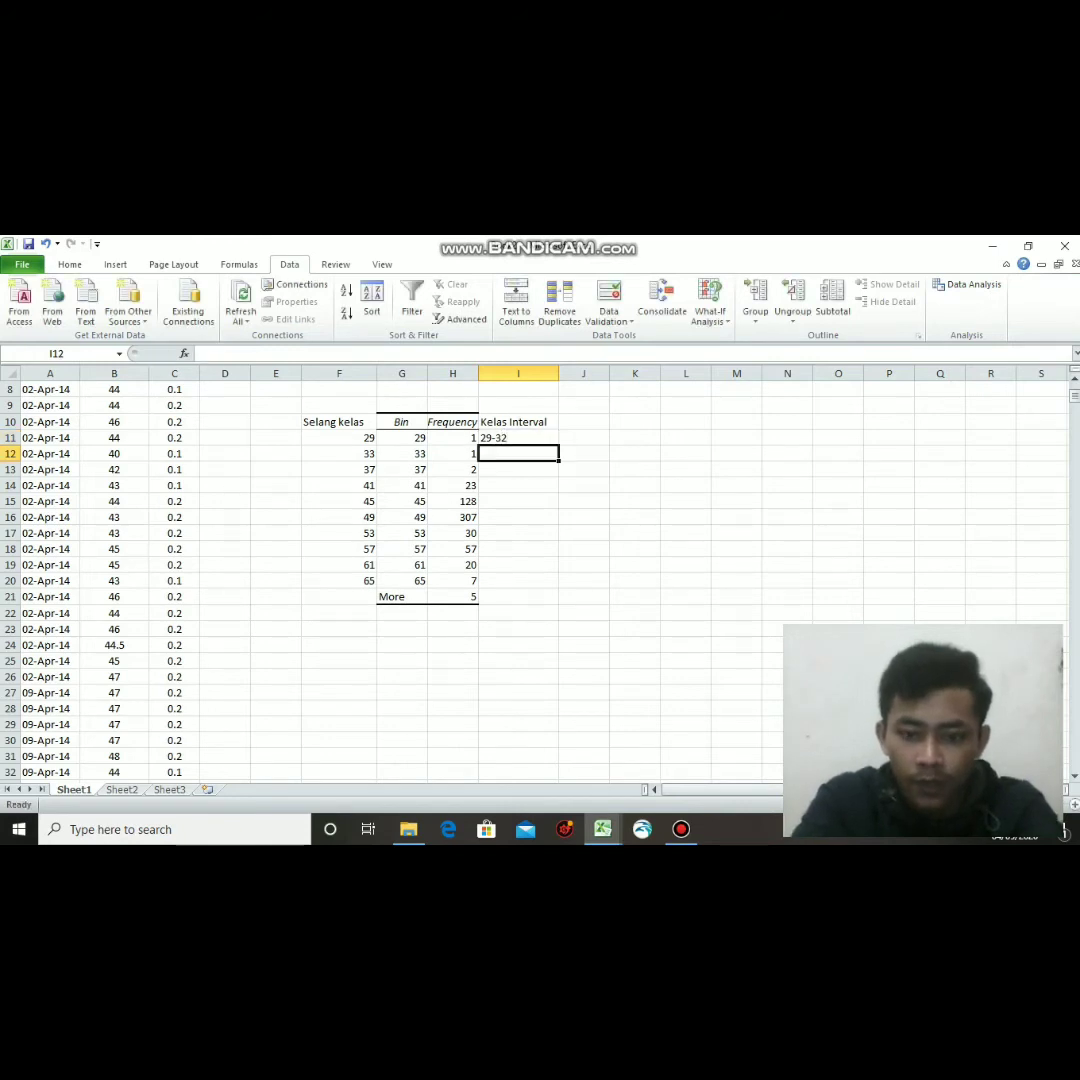
pyautogui.write('33-')
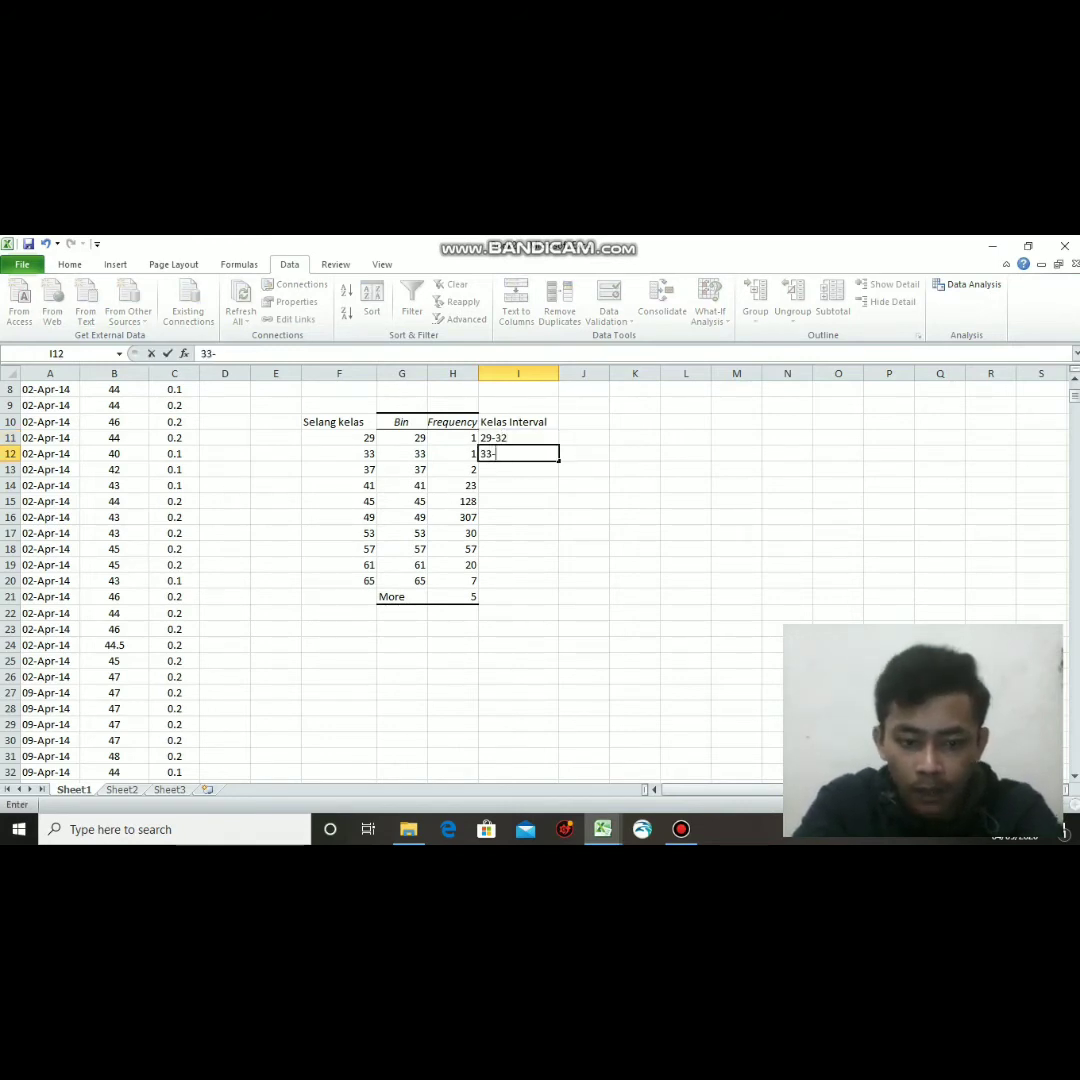
pyautogui.write('36')
pyautogui.press('Return')
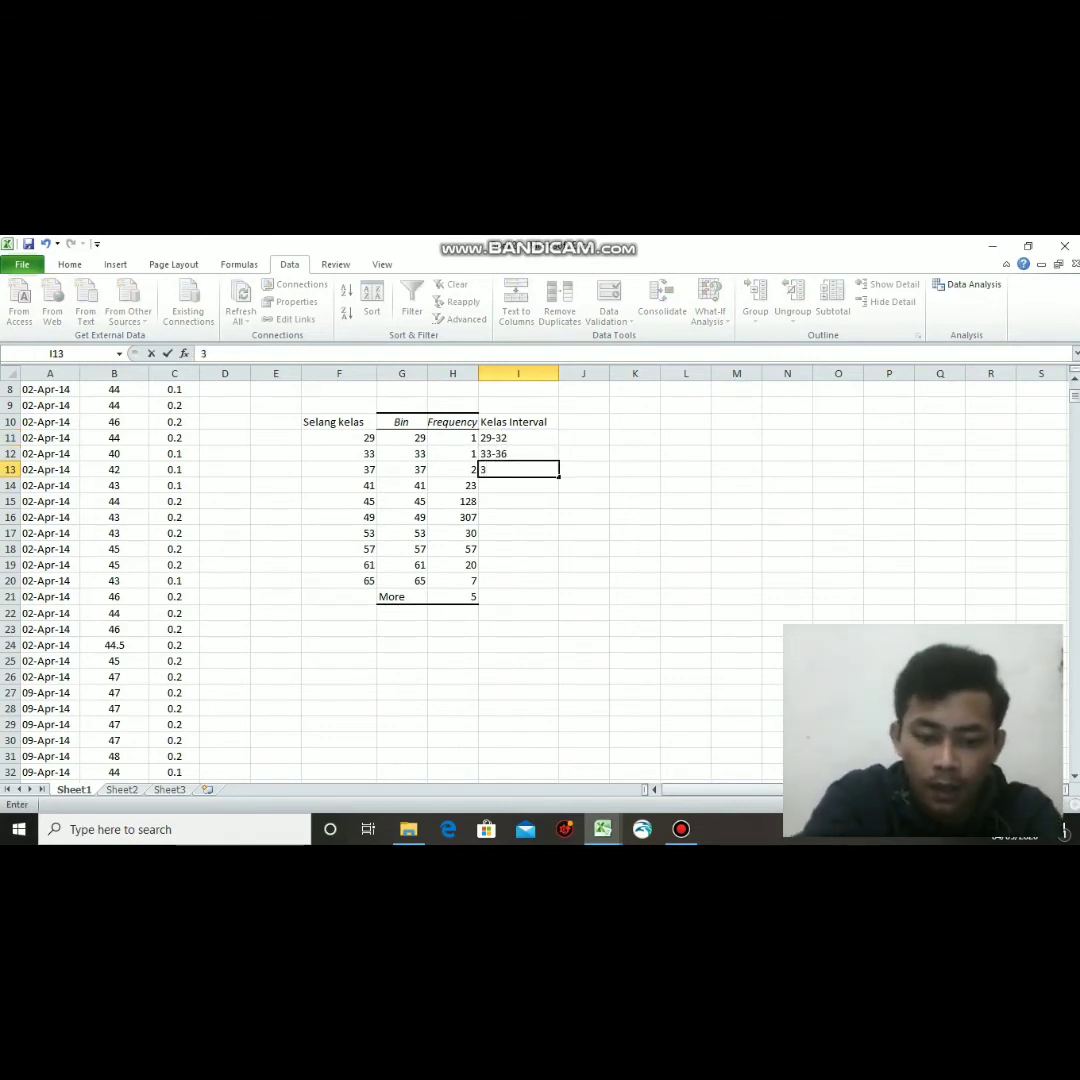
pyautogui.write('37-')
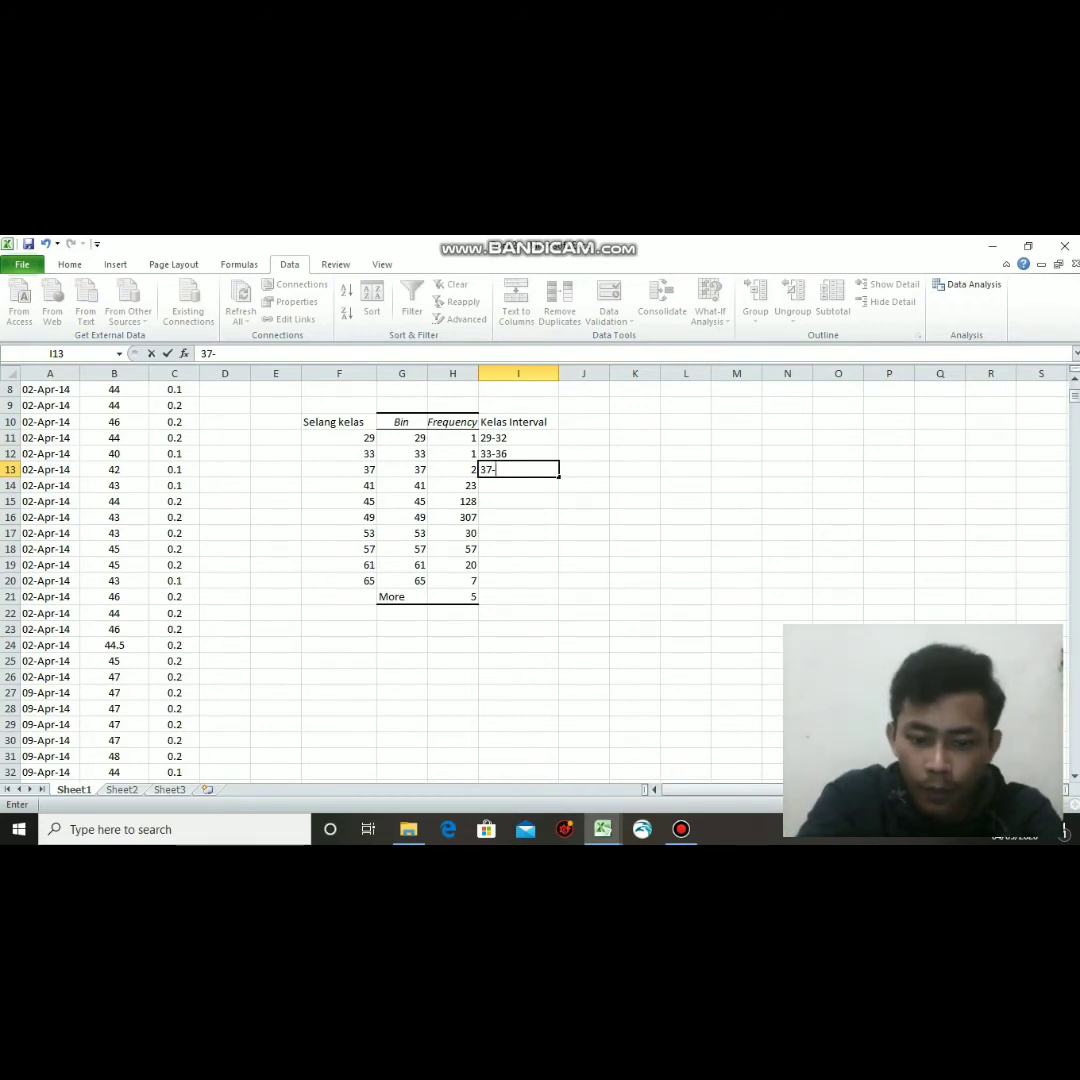
pyautogui.write('40')
pyautogui.press('Return')
# Continue the Kelas Interval column with 41-44, 45-48 and 49-52 in cells I14 to I16.
pyautogui.write('41')
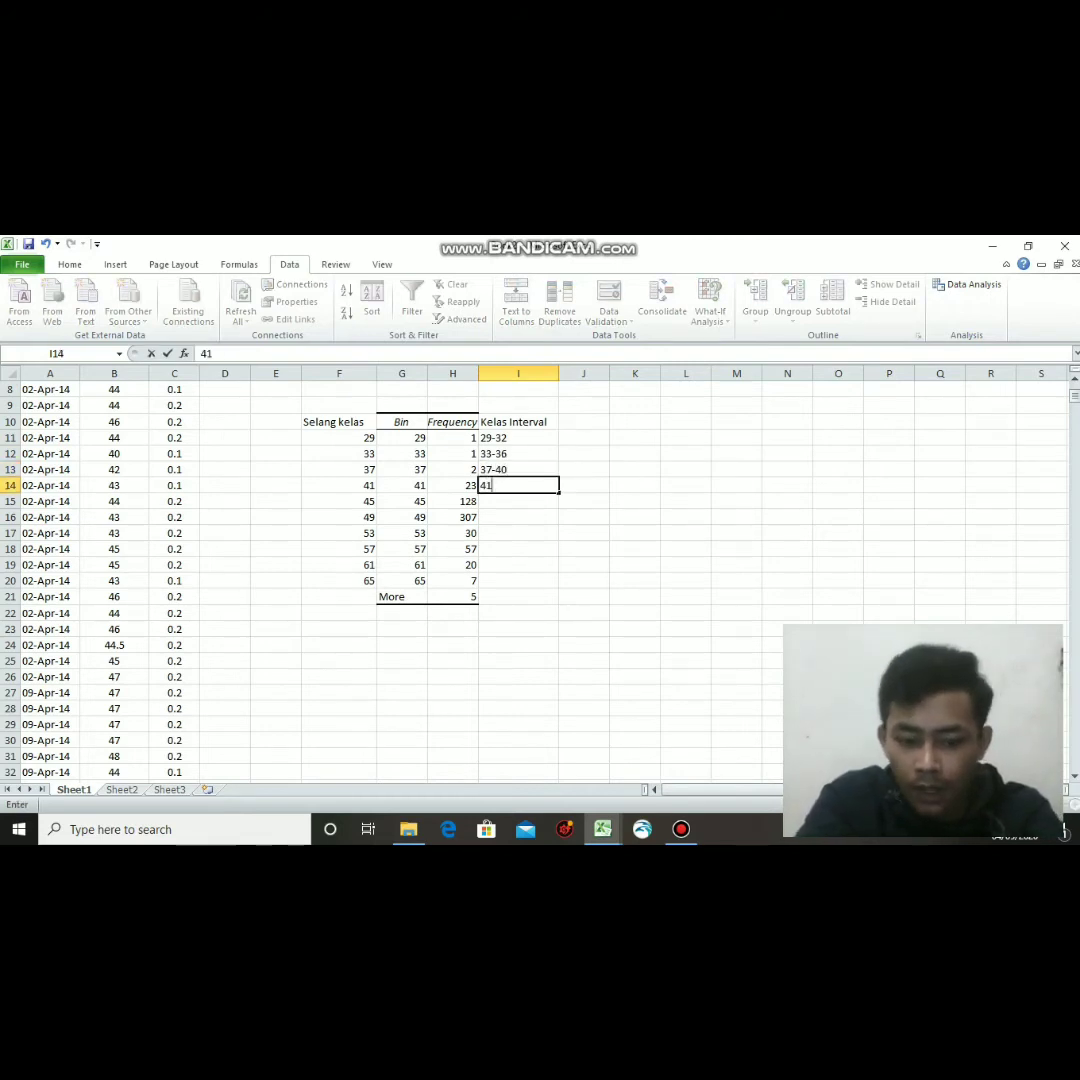
pyautogui.write('-44')
pyautogui.press('Return')
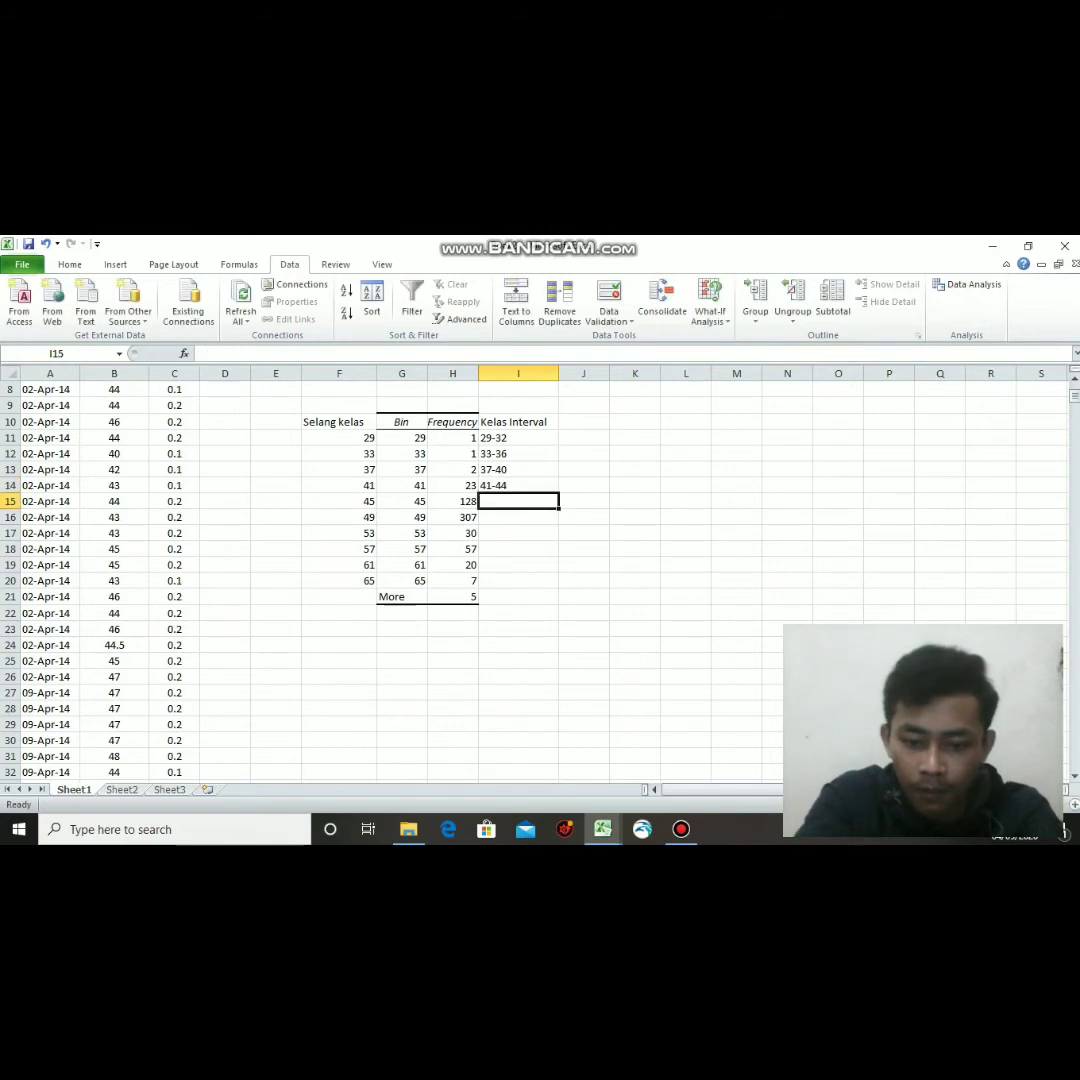
pyautogui.write('45-48')
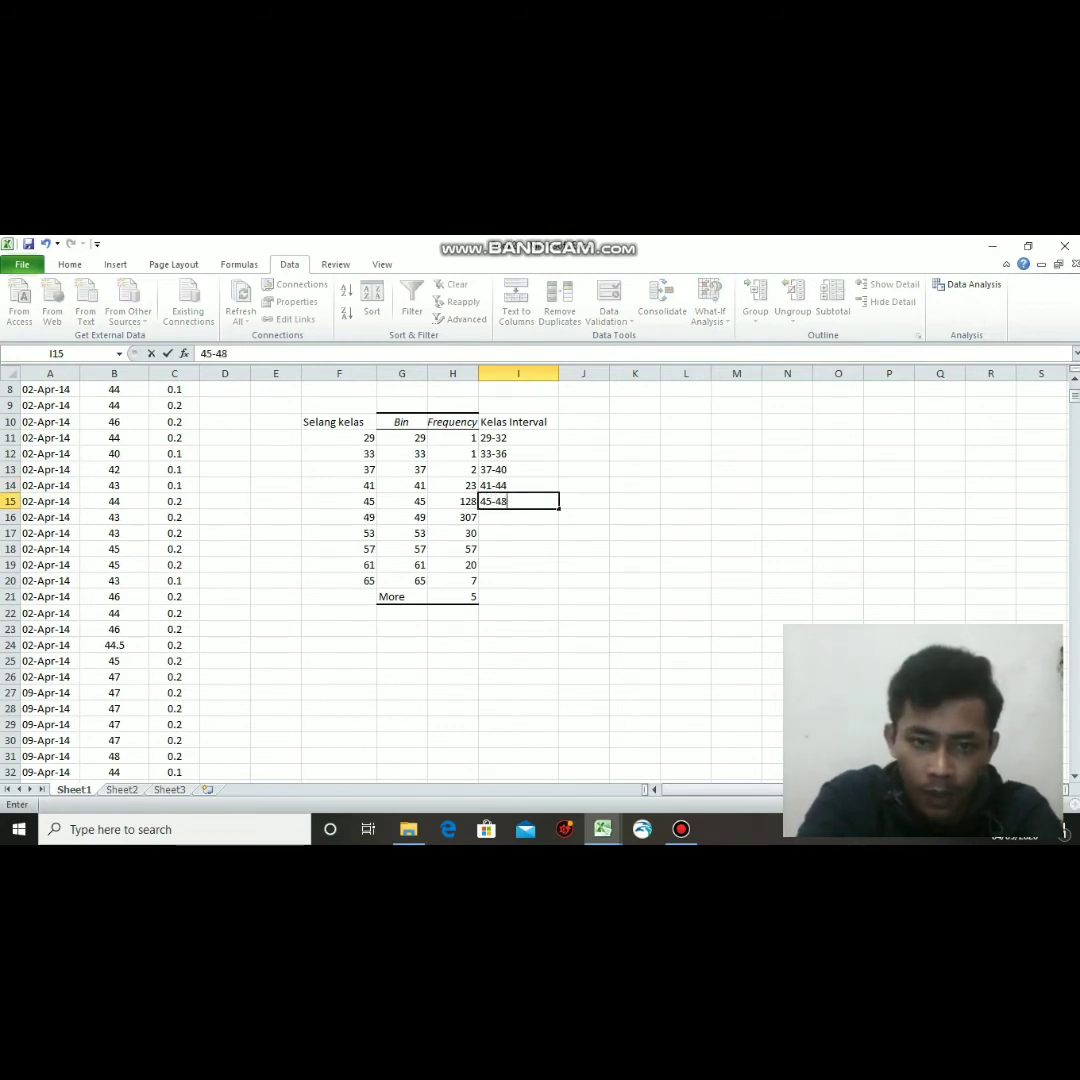
pyautogui.press('Return')
pyautogui.write('49')
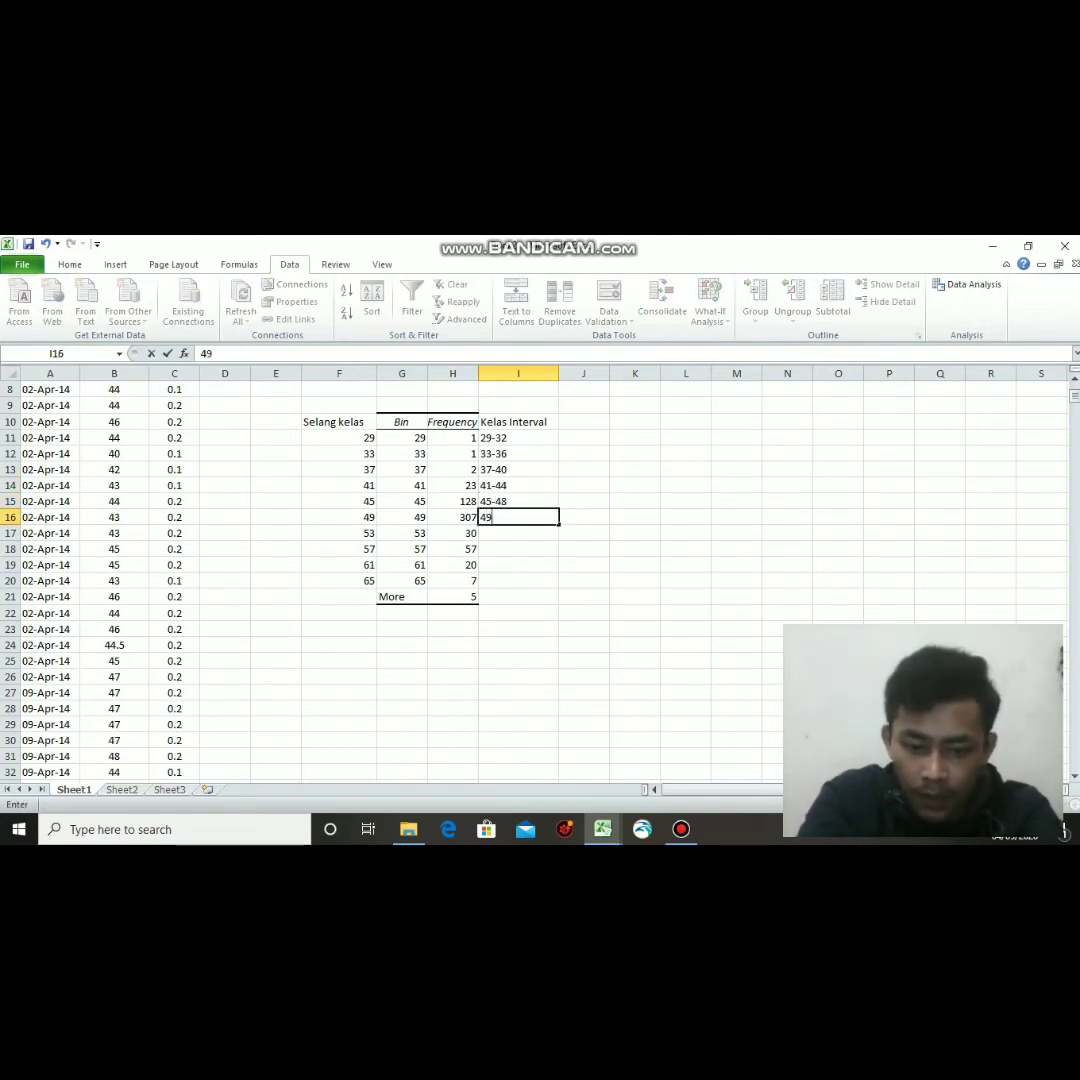
pyautogui.write('-52')
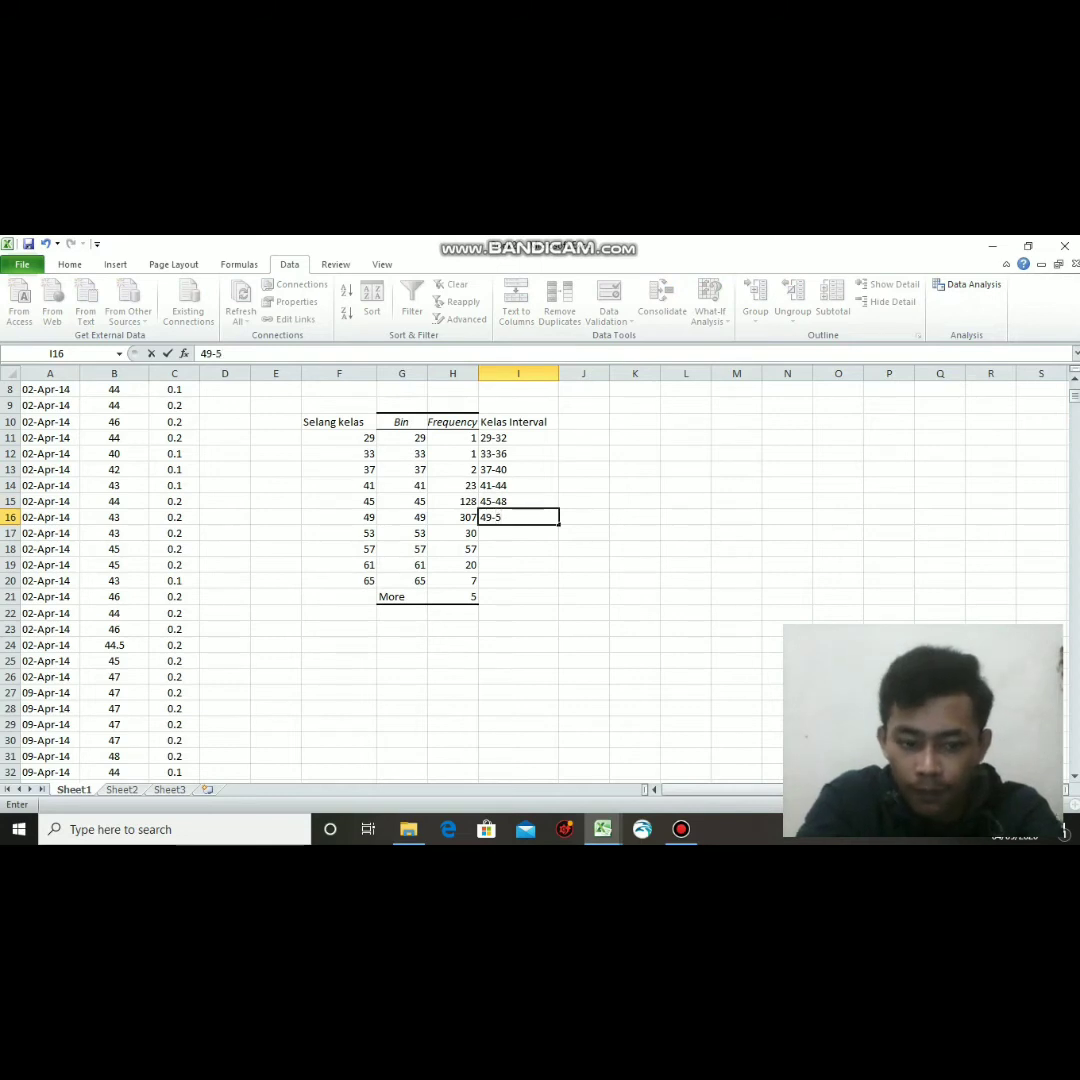
pyautogui.press('Return')
# Enter the class interval 53-56 in cell I17 for the class starting at 53.
pyautogui.write('52')
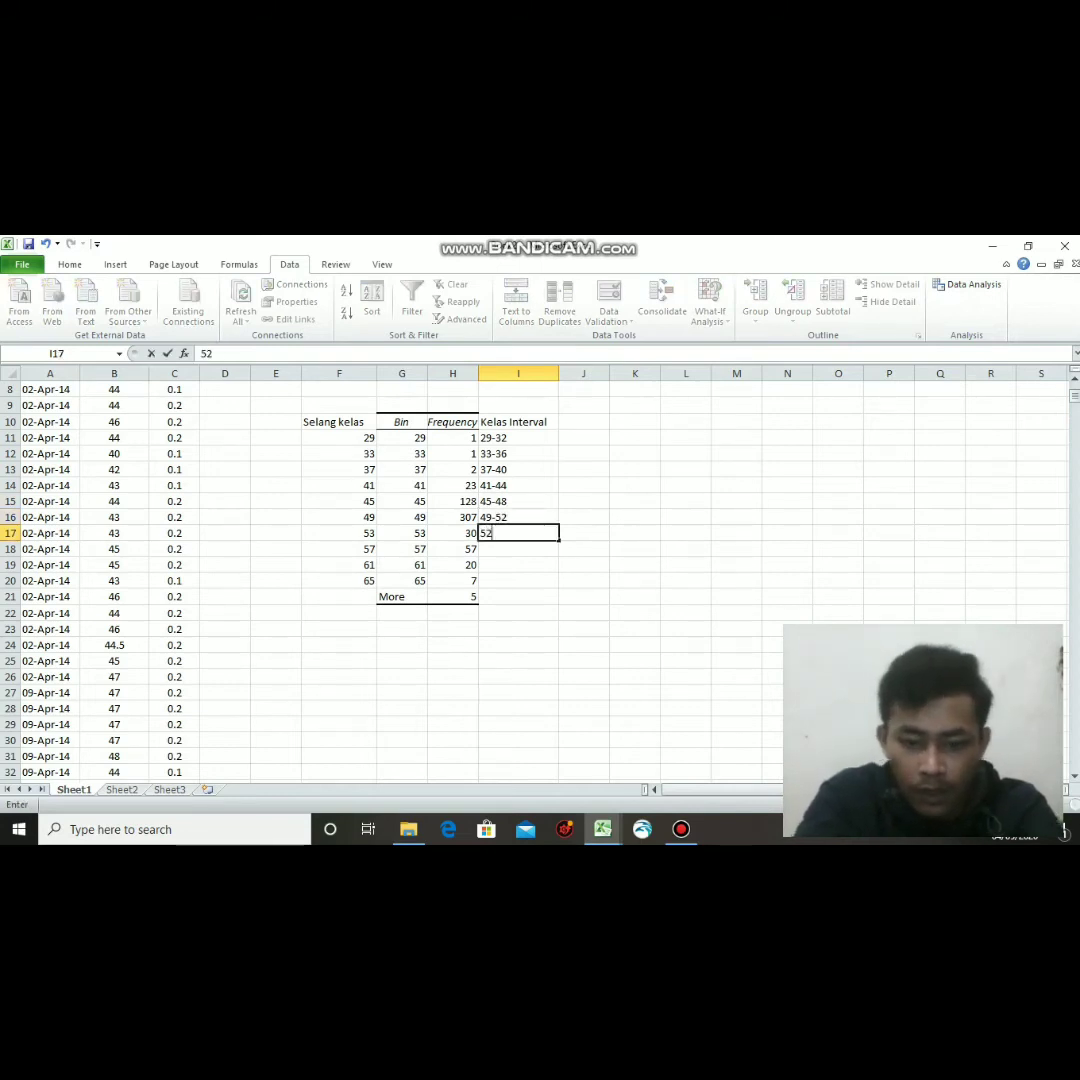
pyautogui.hotkey('ctrl', 'Return')
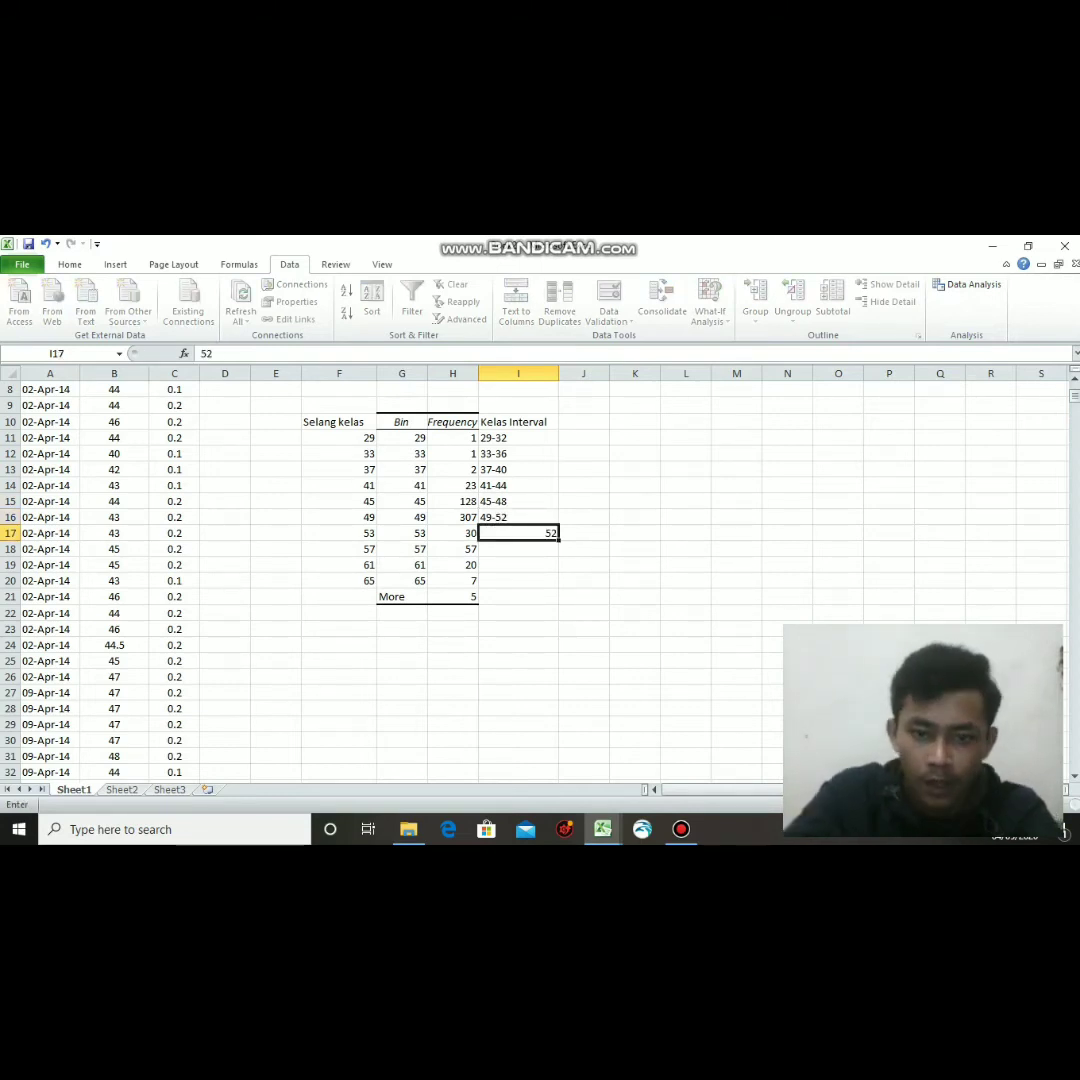
pyautogui.hotkey('ctrl', 's')
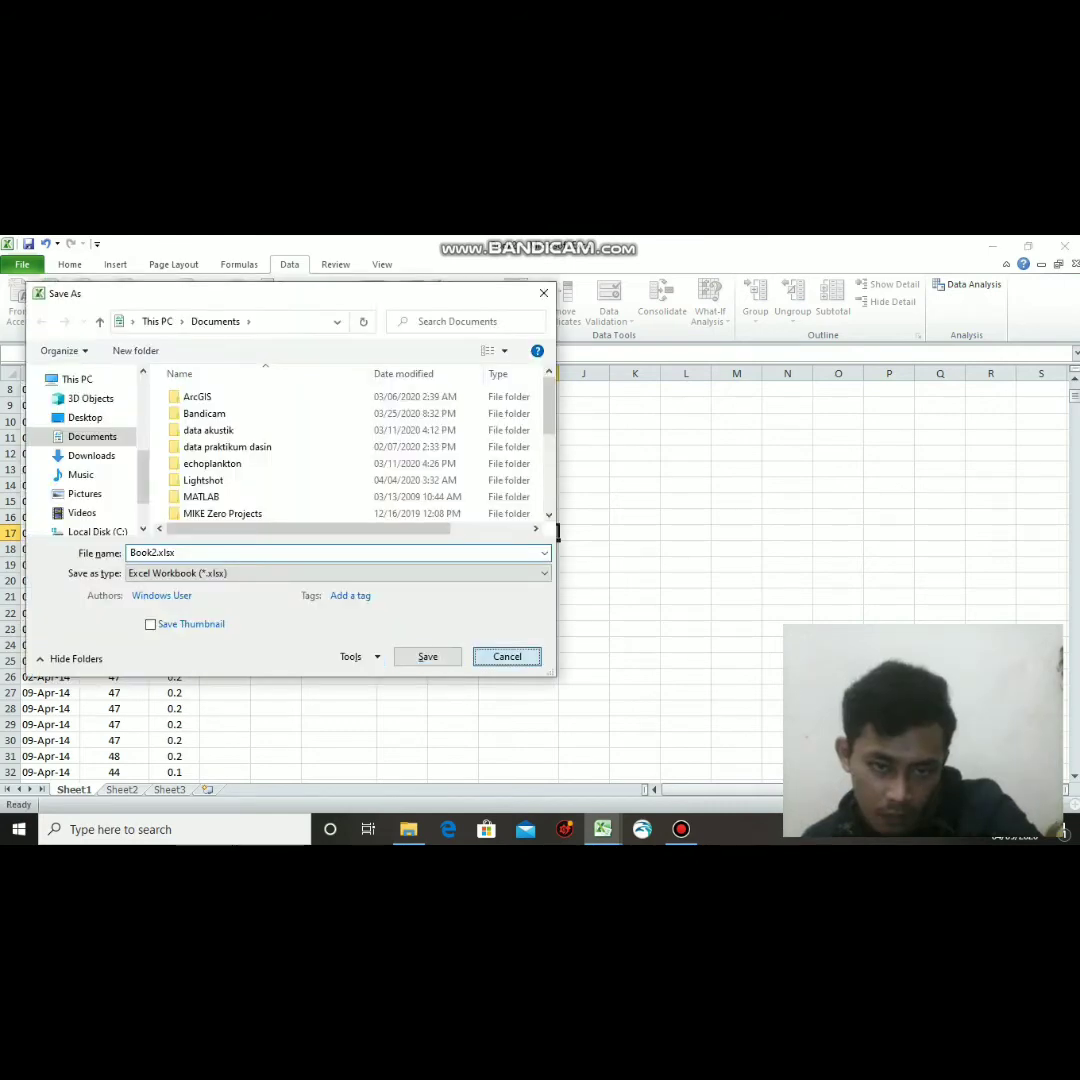
pyautogui.press('Escape')
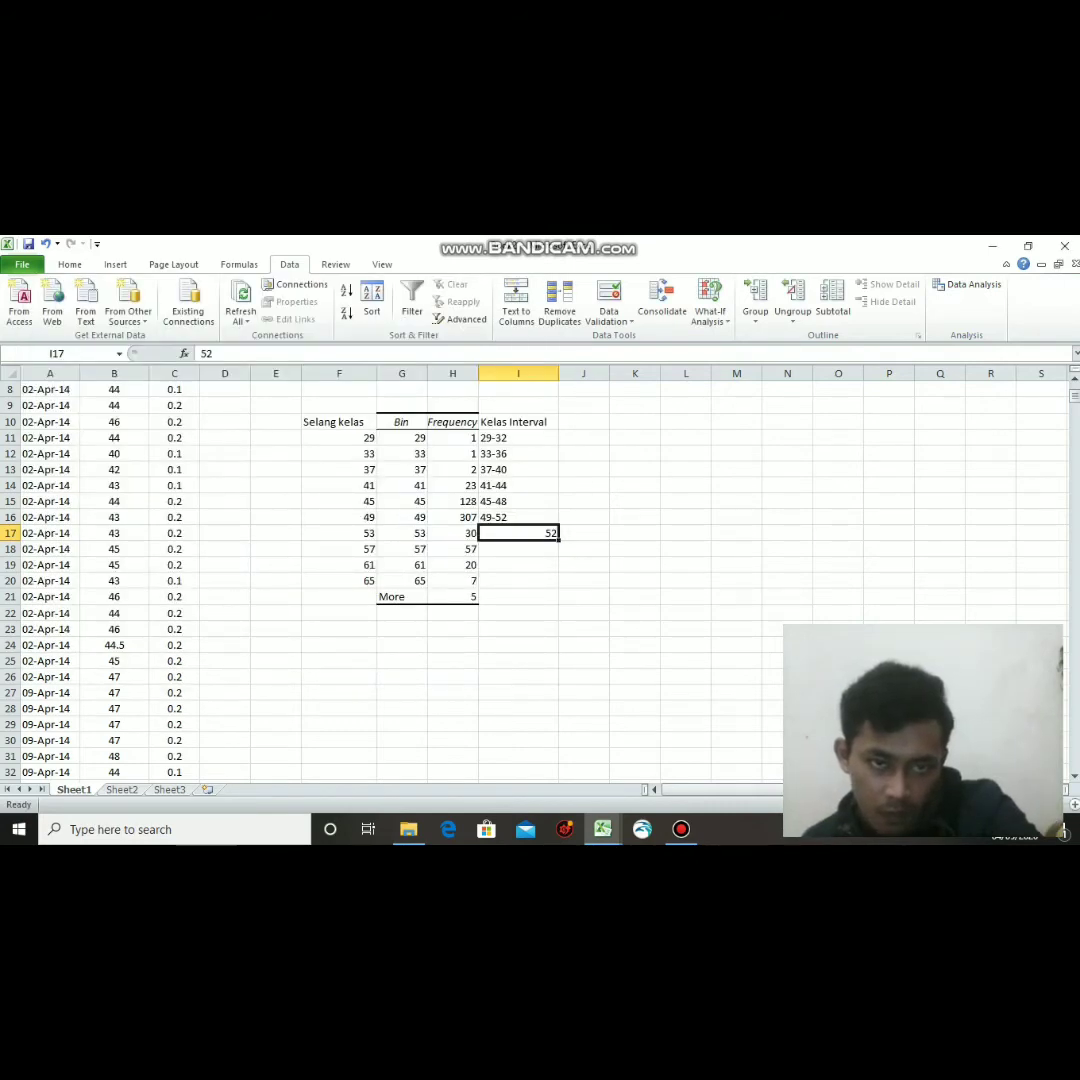
pyautogui.press('F2')
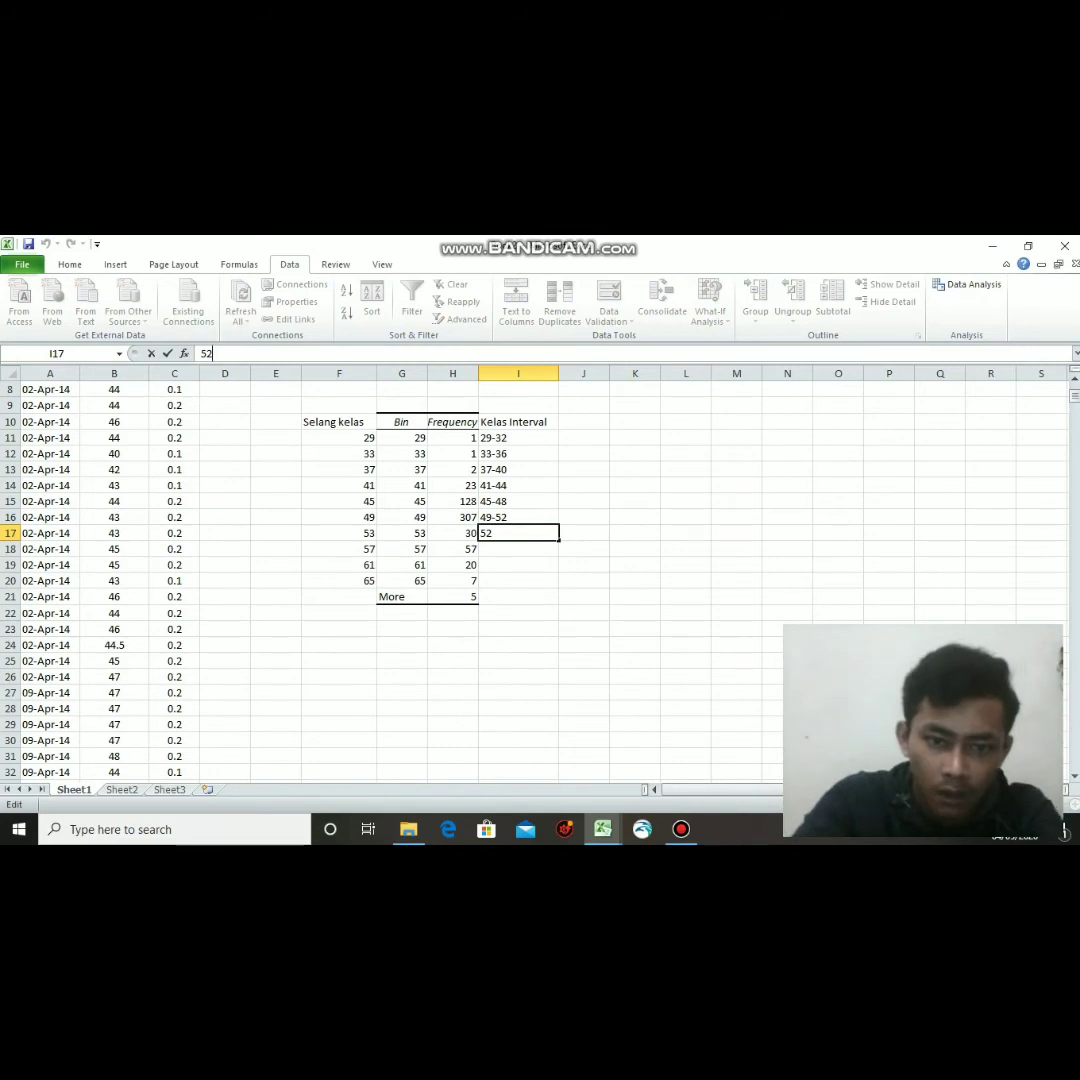
pyautogui.press('BackSpace')
pyautogui.write('3')
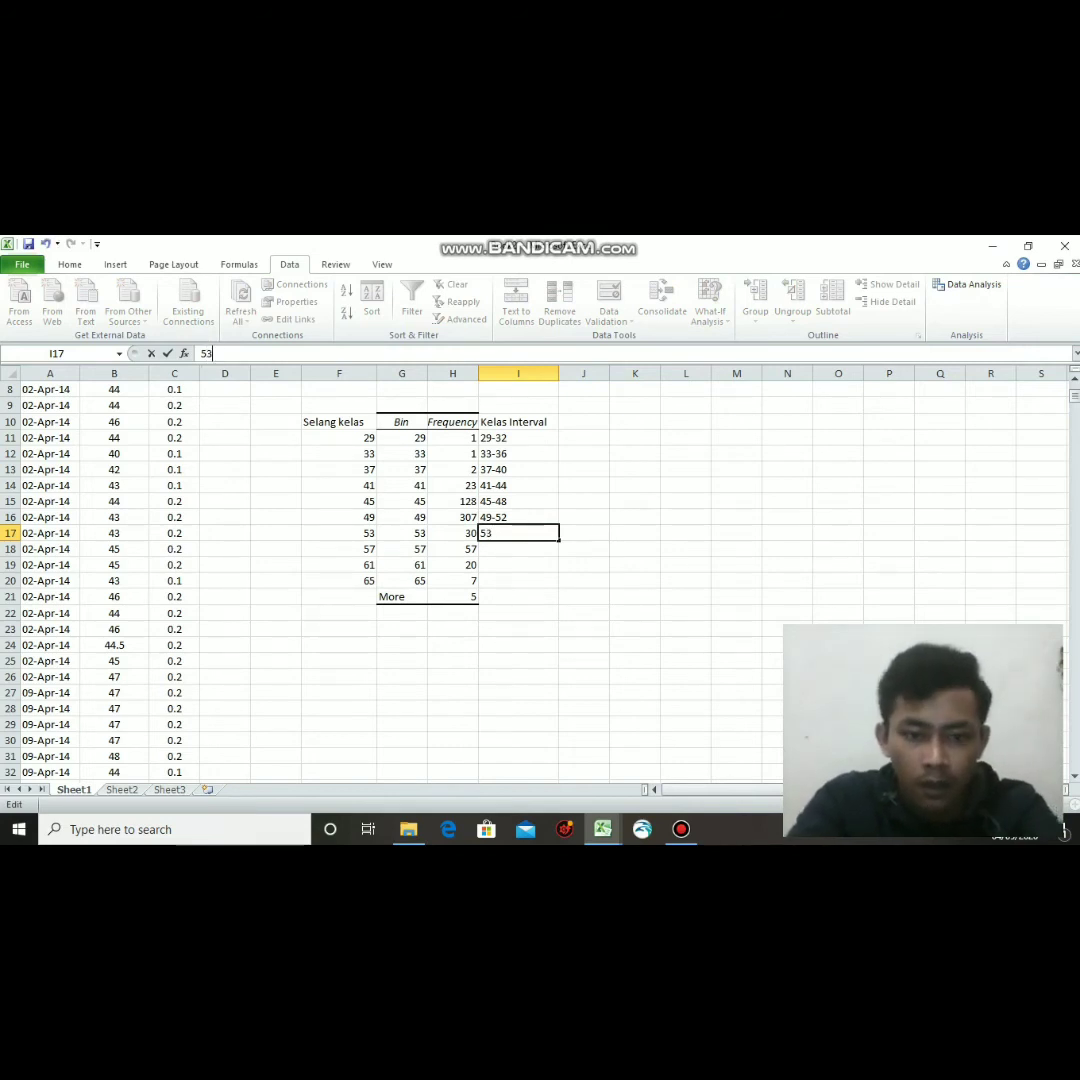
pyautogui.write('-56')
pyautogui.press('Return')
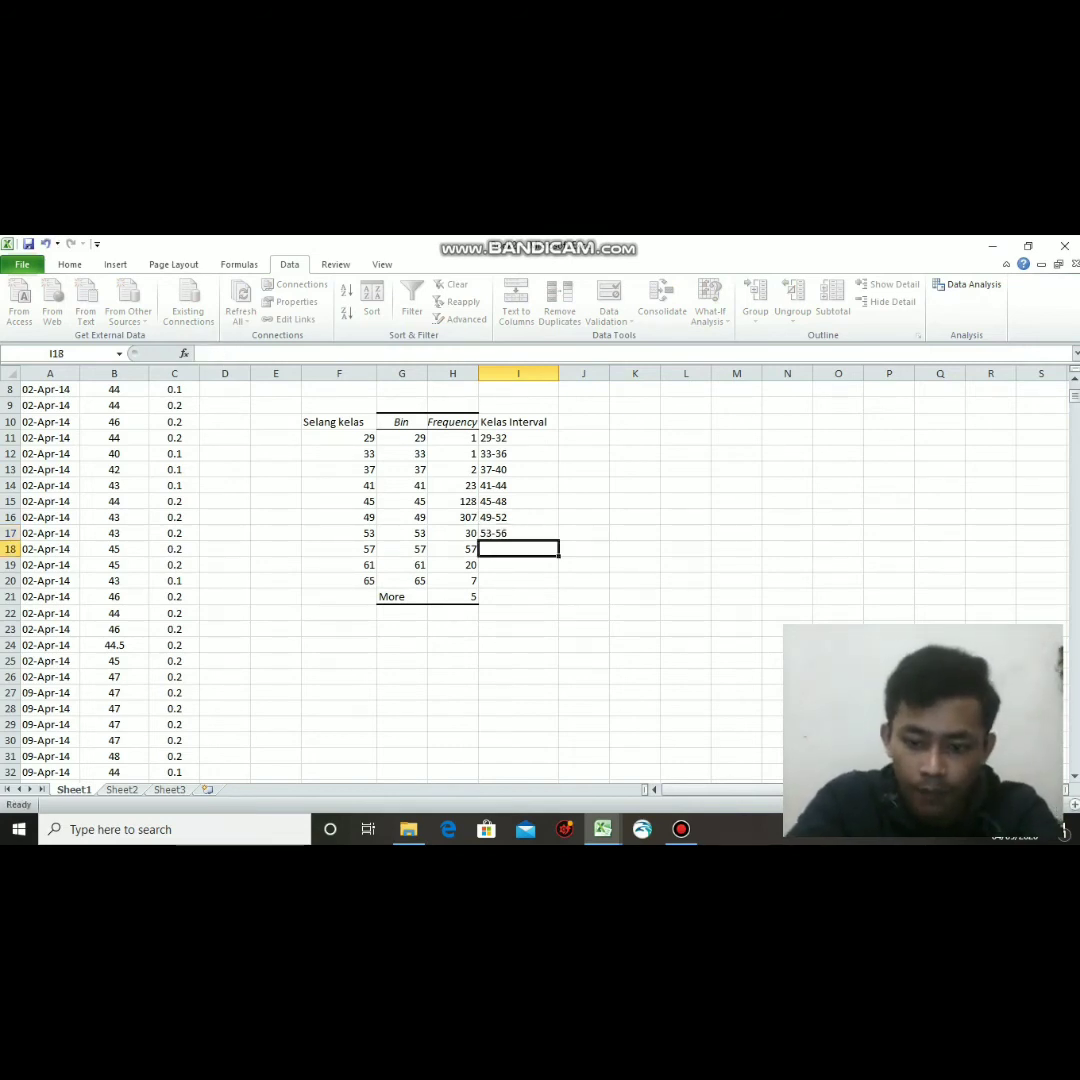
# Complete the Kelas Interval column with 57-60, 61-64 and 65-68 in cells I18 to I20.
pyautogui.write('57-')
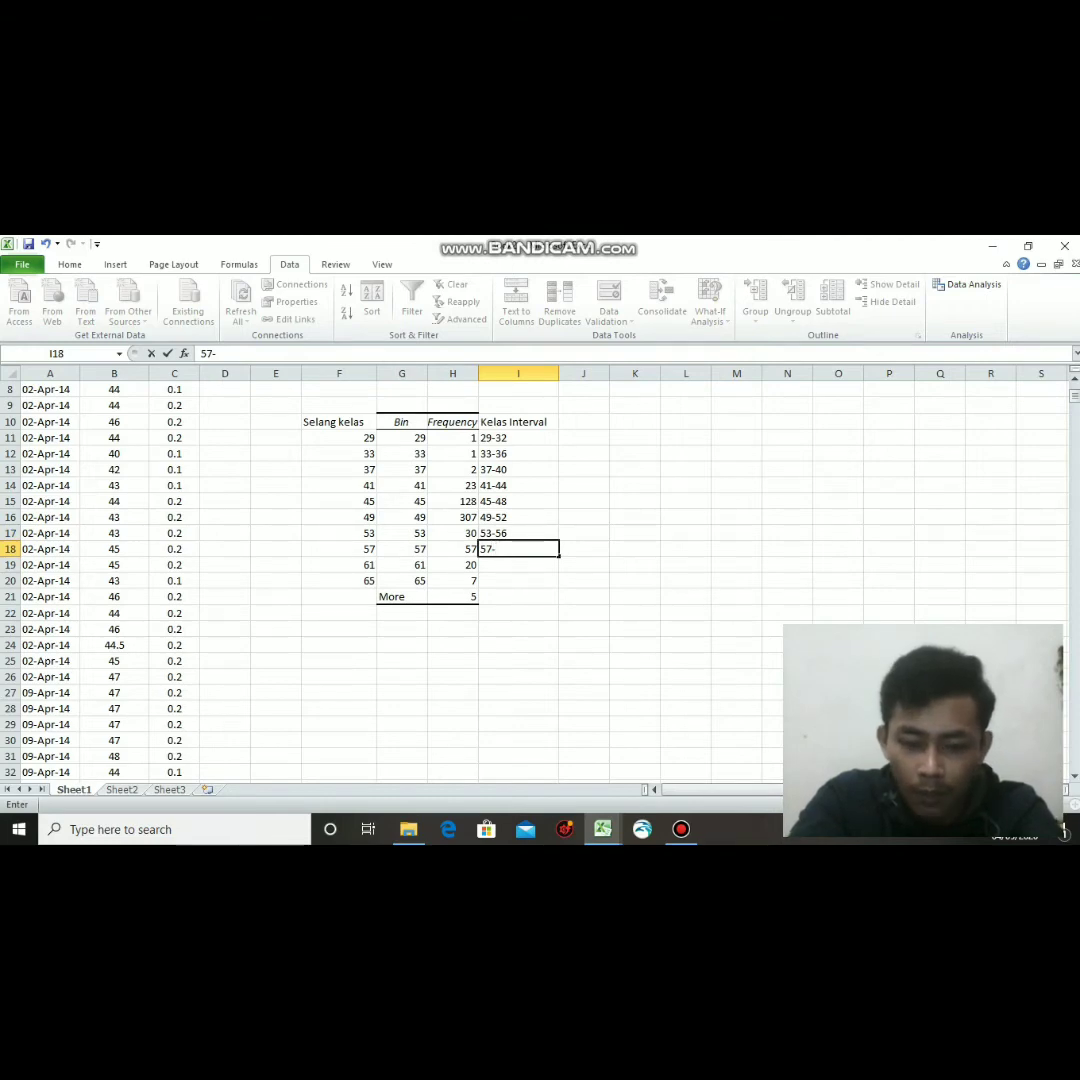
pyautogui.write('60')
pyautogui.press('Return')
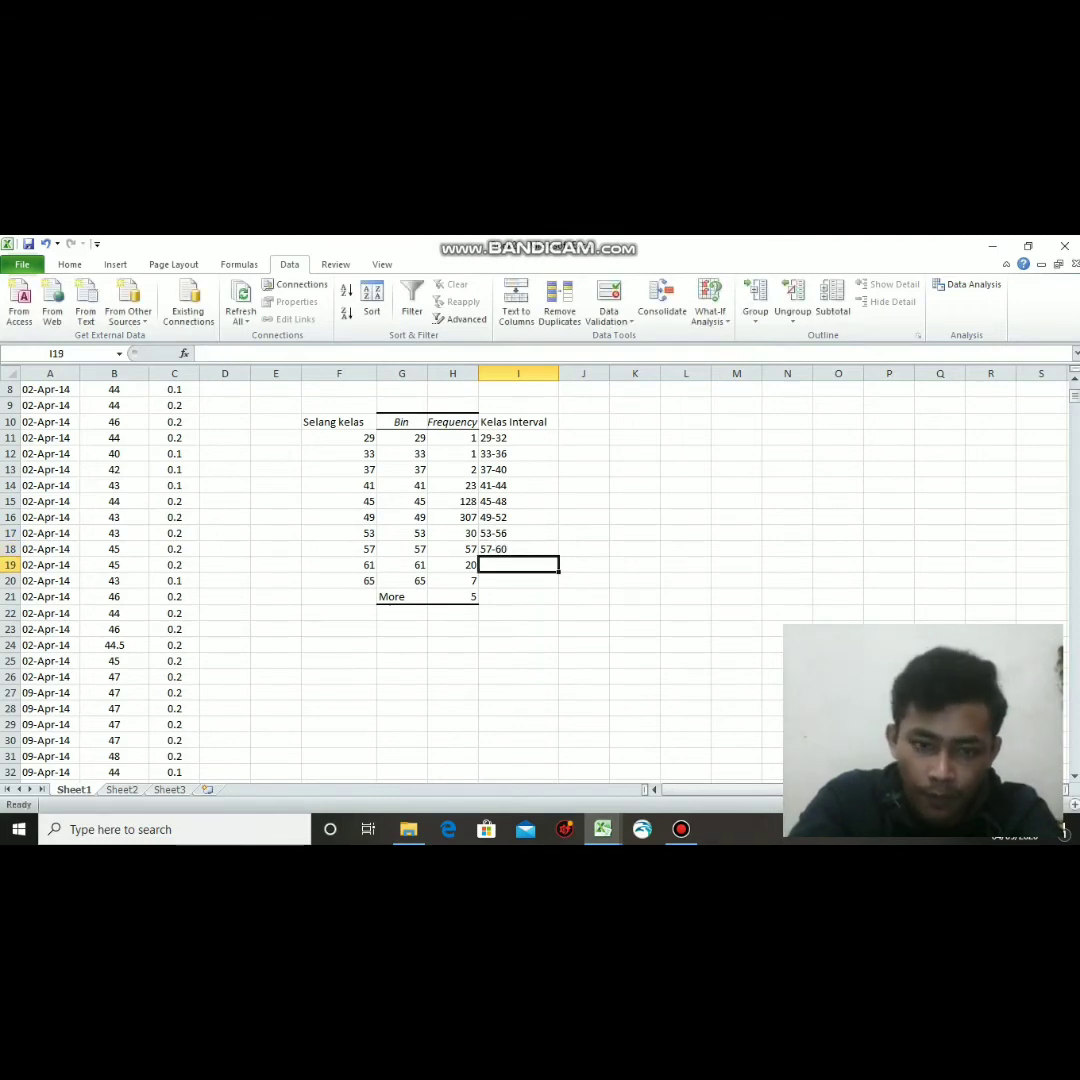
pyautogui.write('61=')
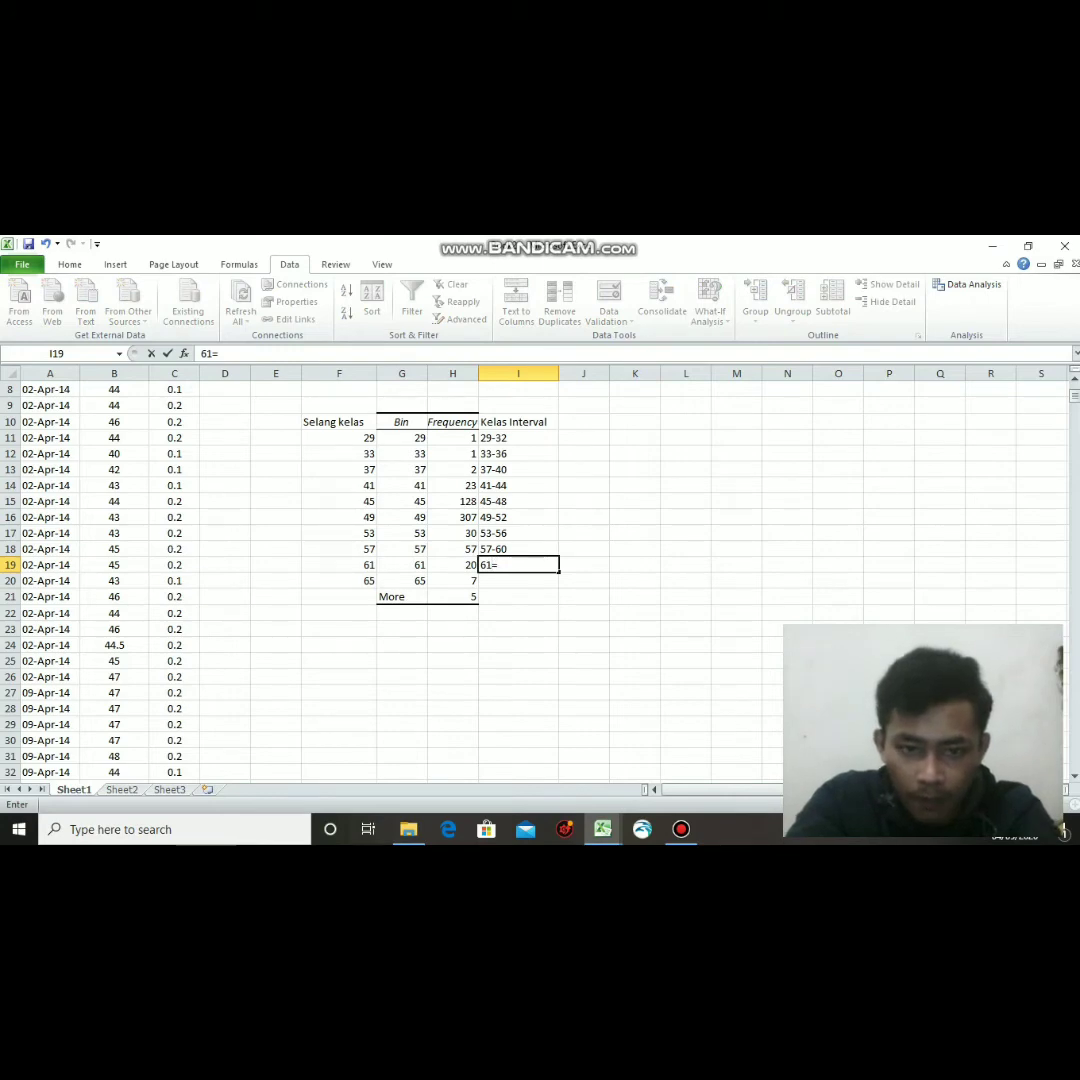
pyautogui.press('BackSpace')
pyautogui.write('-')
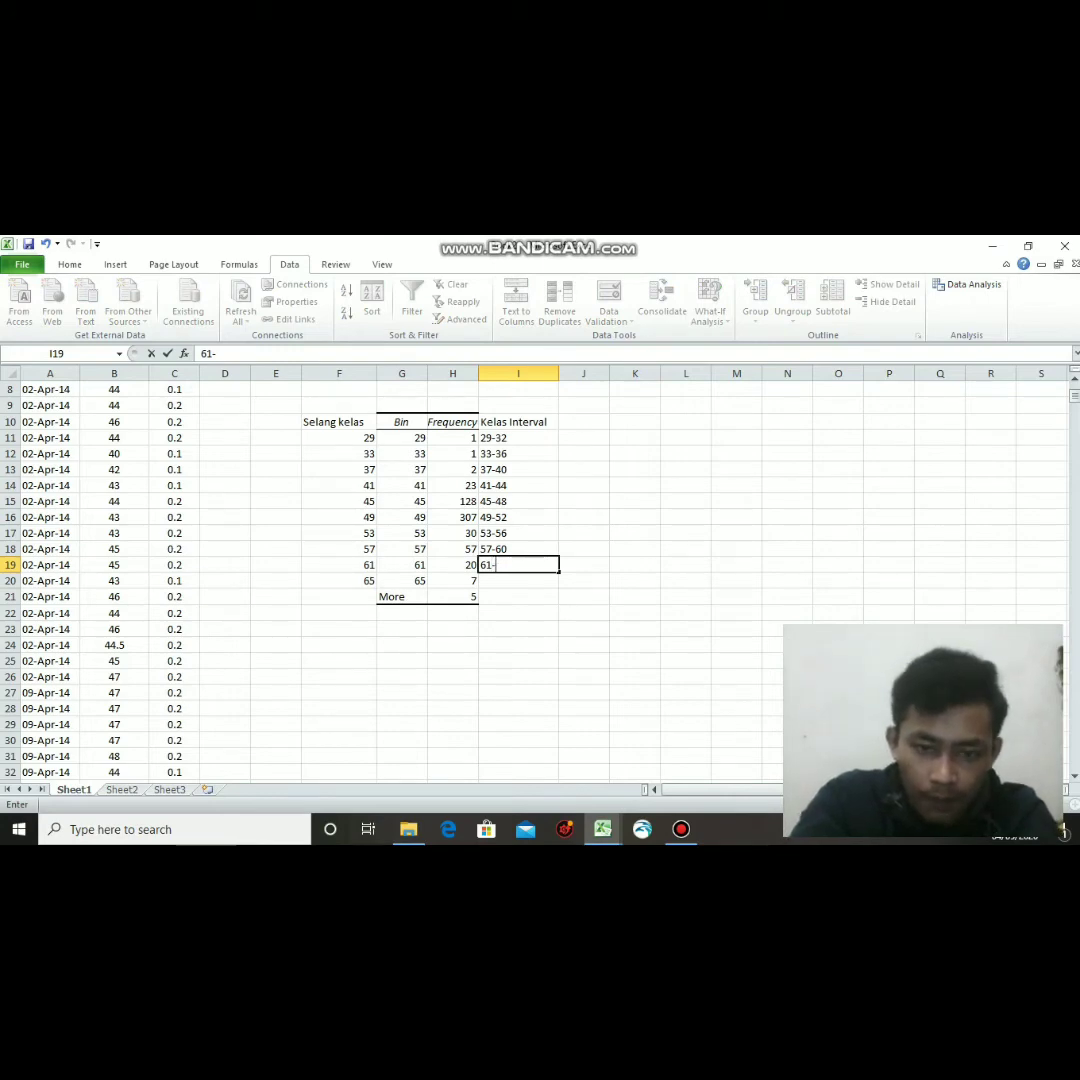
pyautogui.write('64')
pyautogui.press('Return')
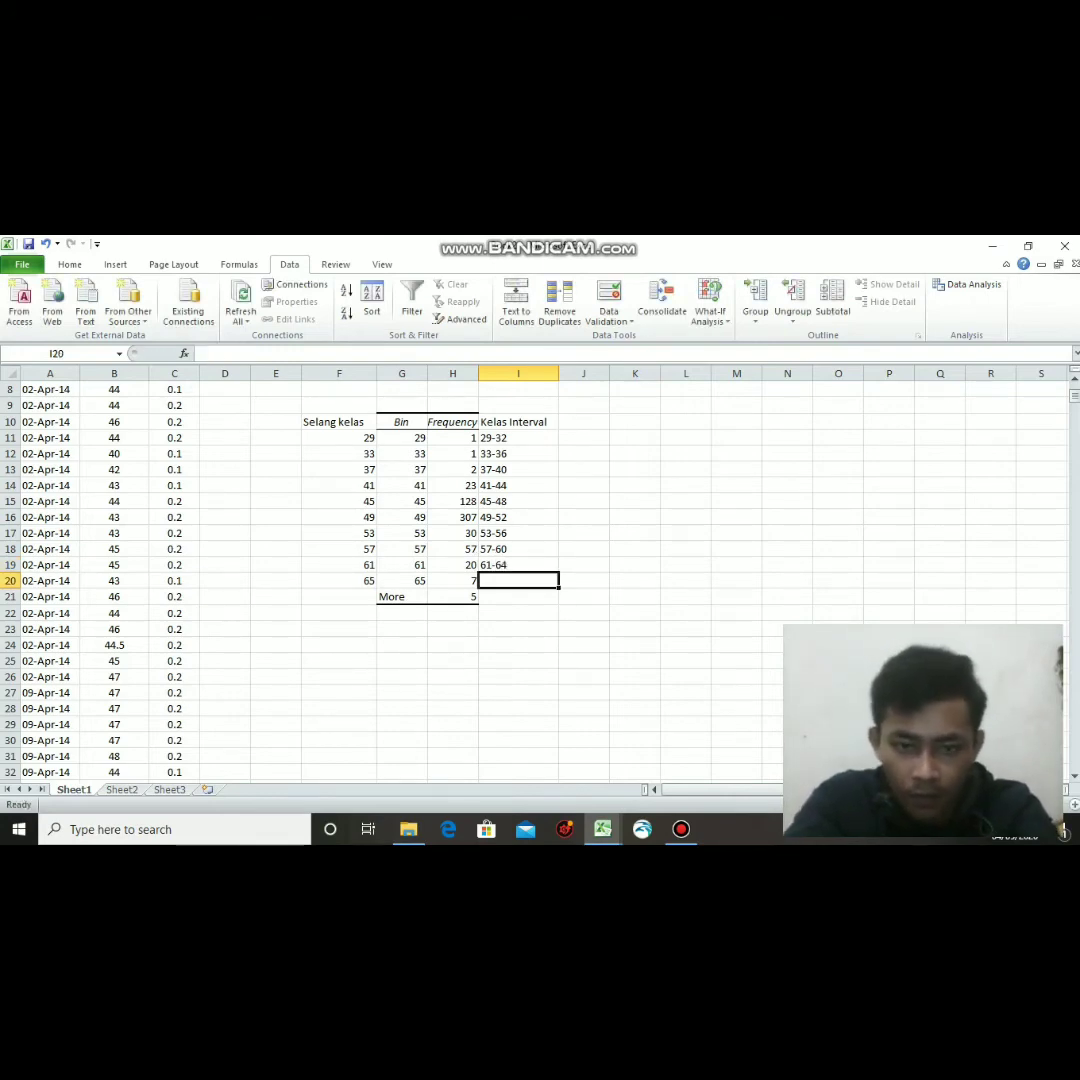
pyautogui.write('65-68')
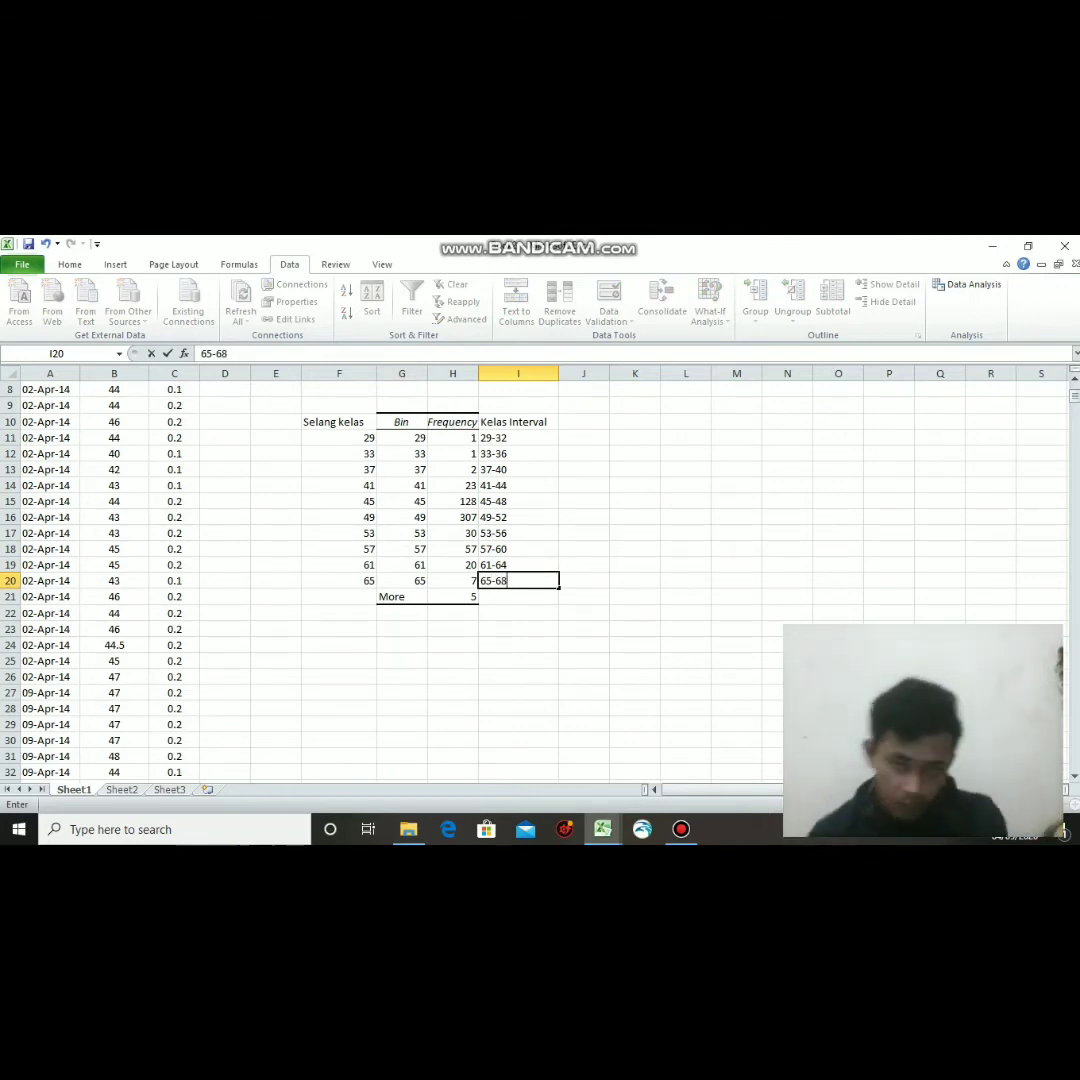
# Add the headers SKA, SKB, BKA, BKB and Rata-Rata in cells J10 to N10, beside Kelas Interval.
pyautogui.click(584, 422)
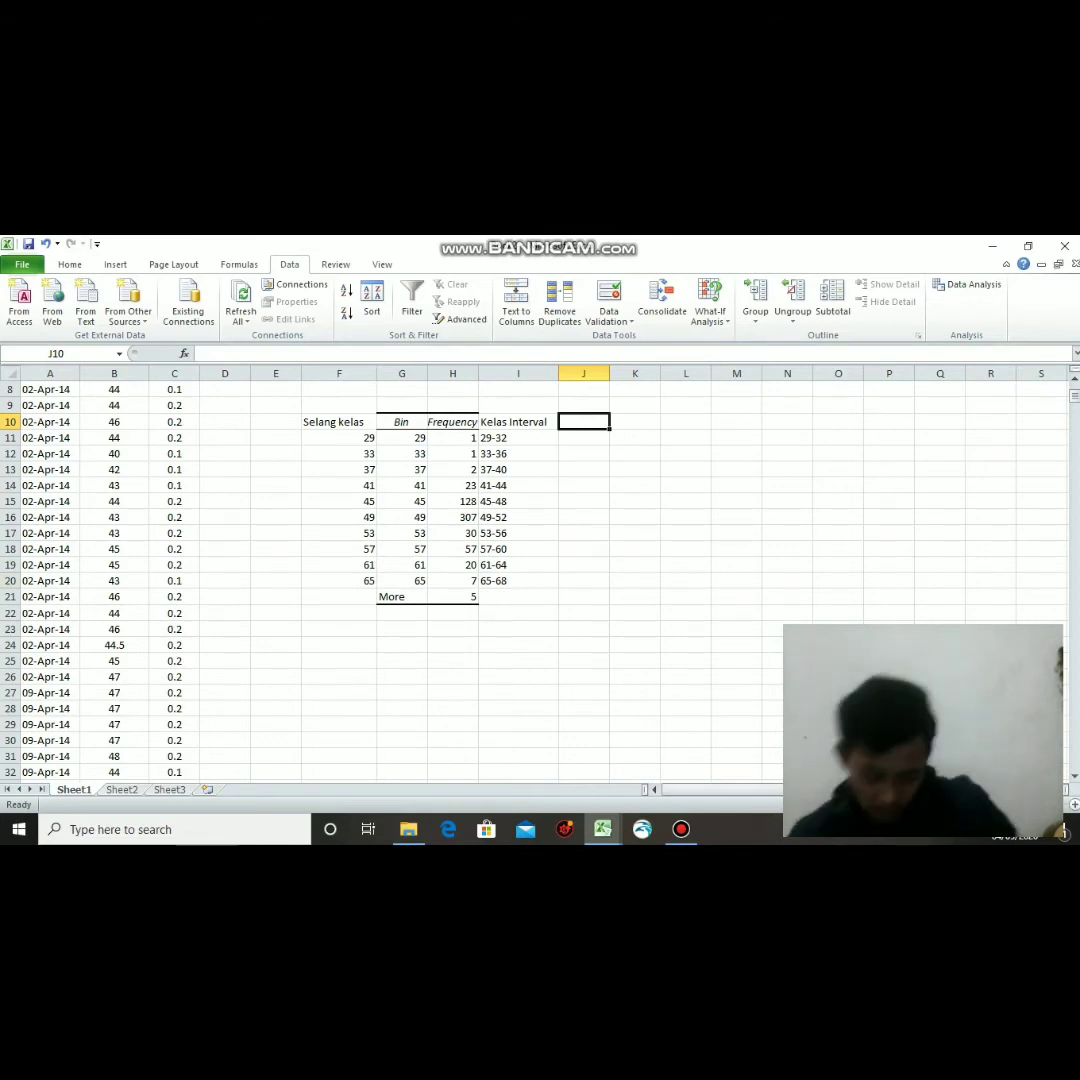
pyautogui.write('SKA')
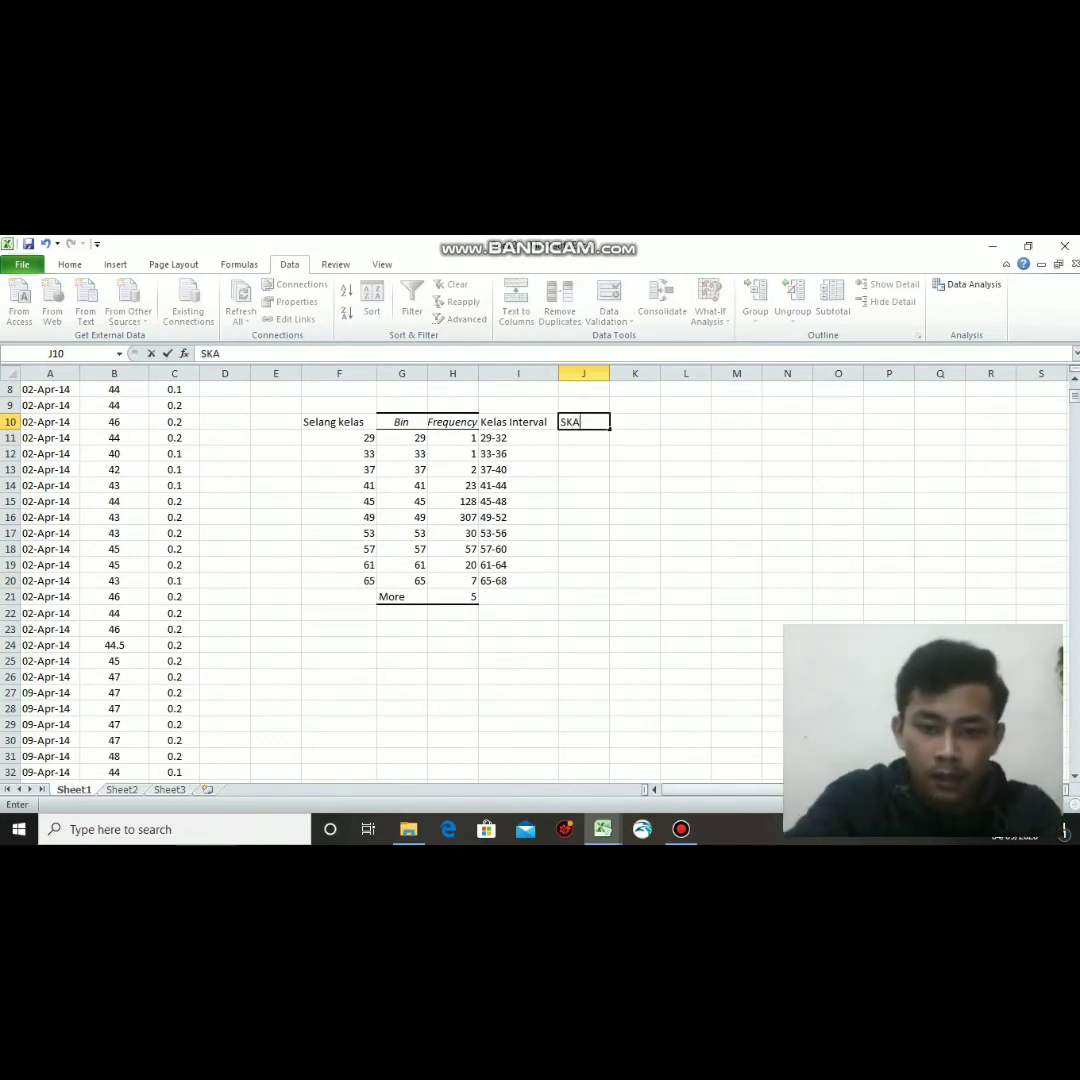
pyautogui.press('Tab')
pyautogui.write('SKB')
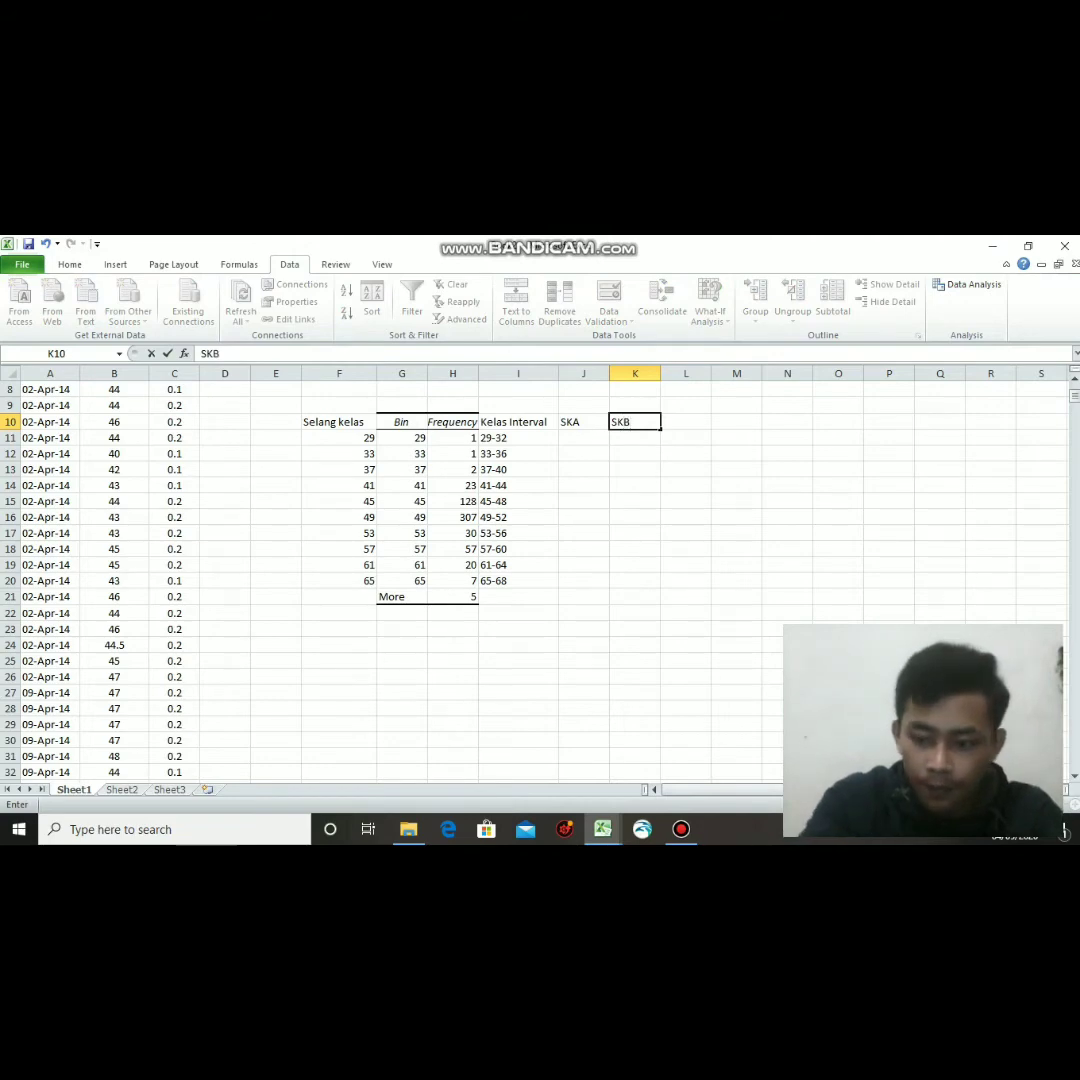
pyautogui.press('Tab')
pyautogui.write('B')
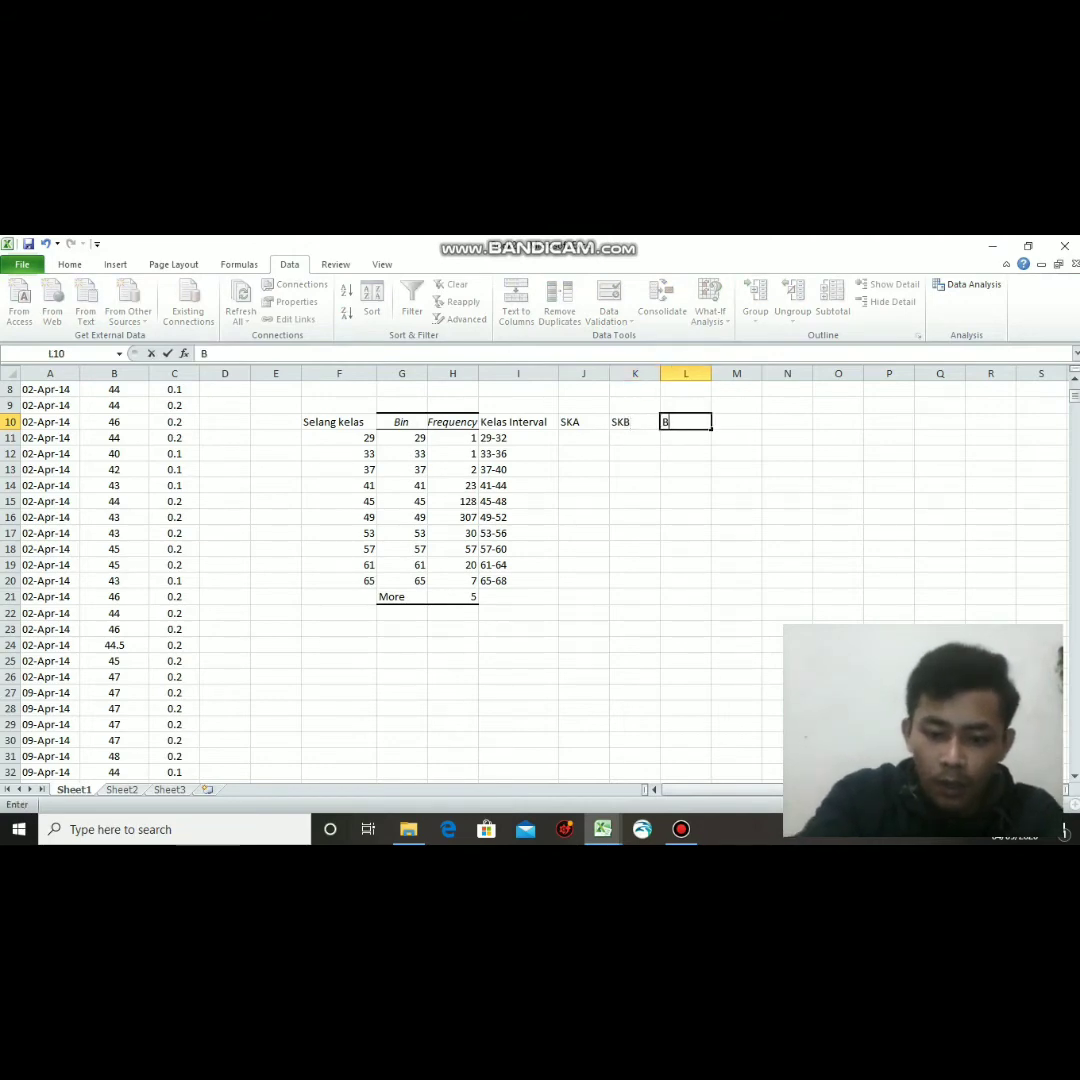
pyautogui.write('KA')
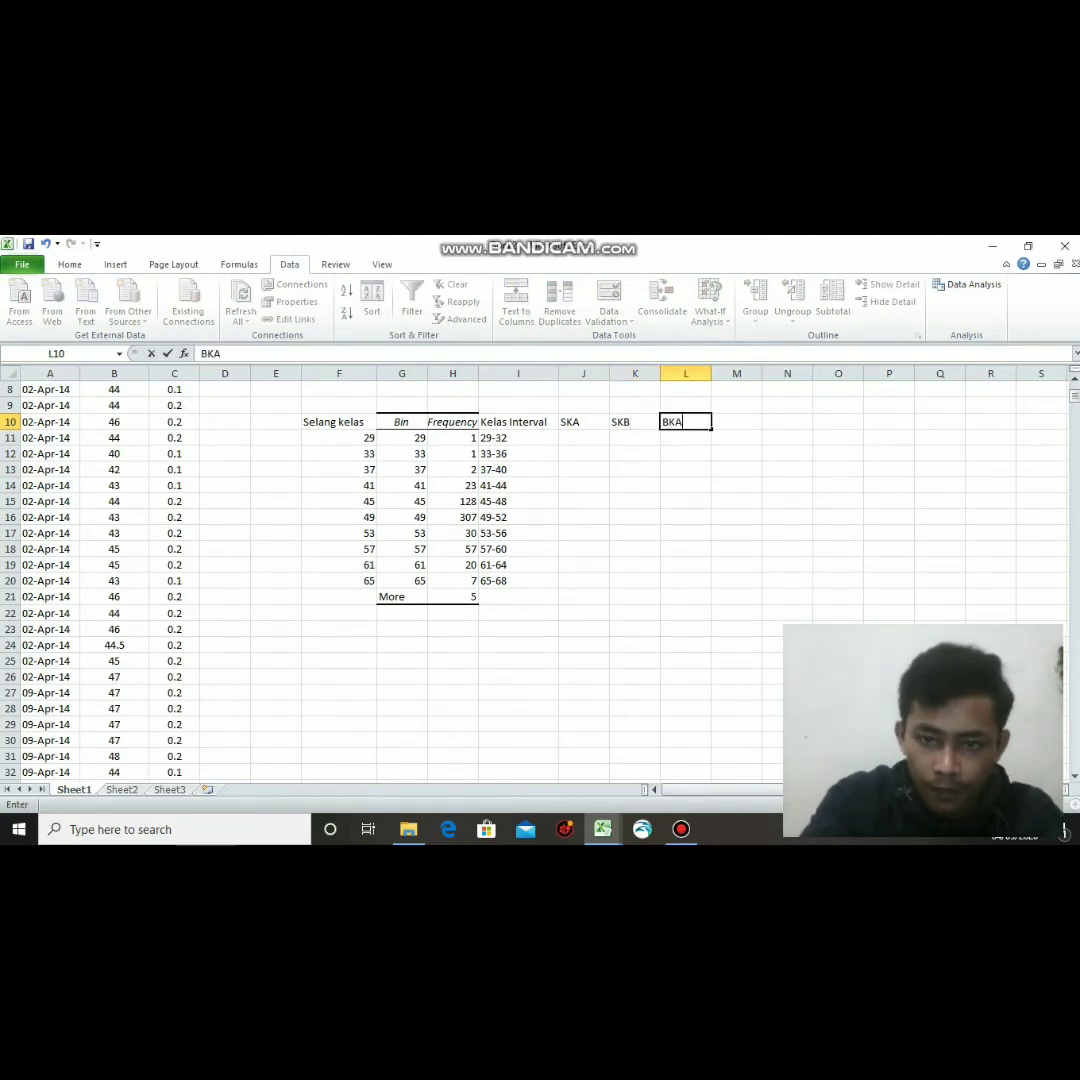
pyautogui.press('Tab')
pyautogui.write('BKB')
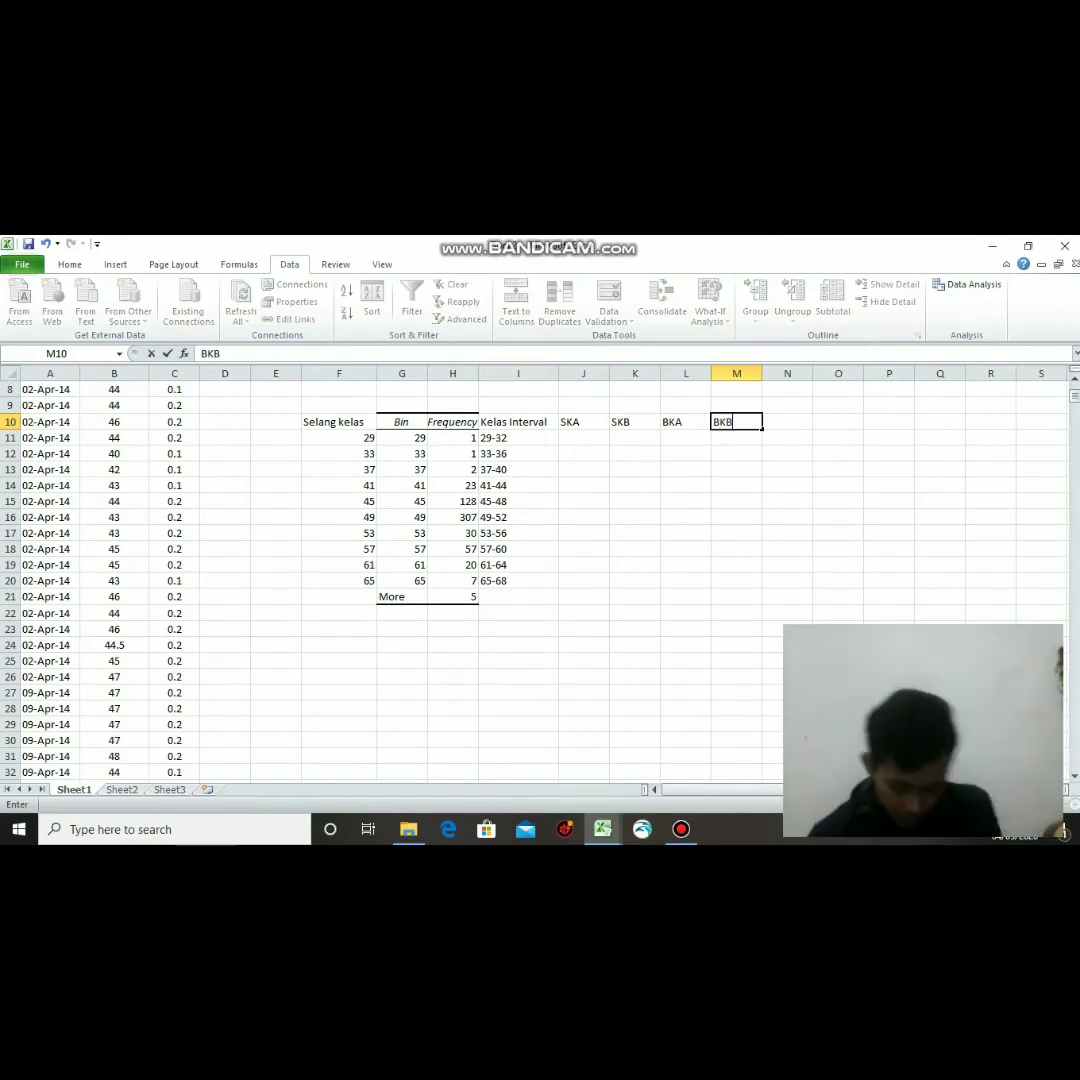
pyautogui.press('Tab')
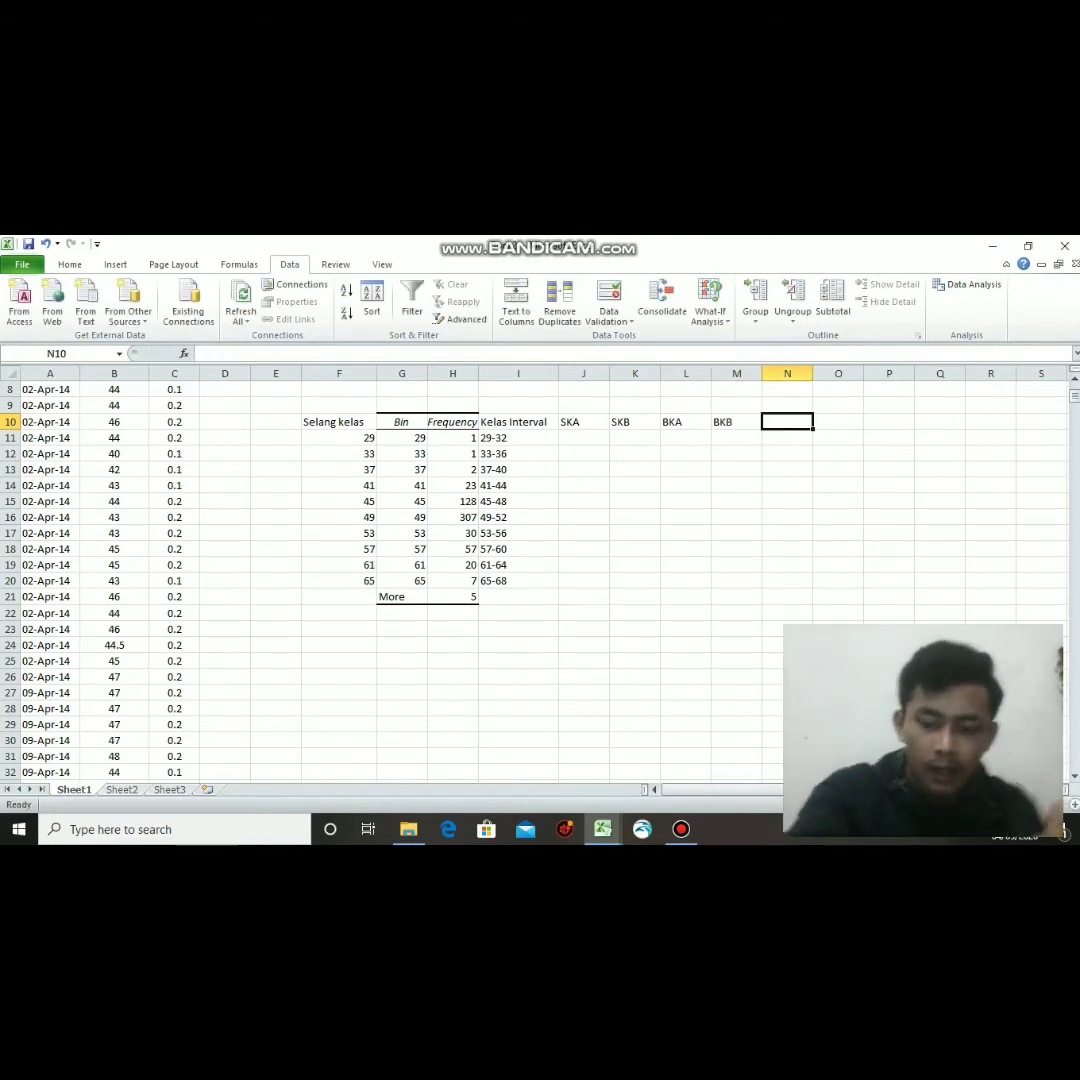
pyautogui.write('Rata')
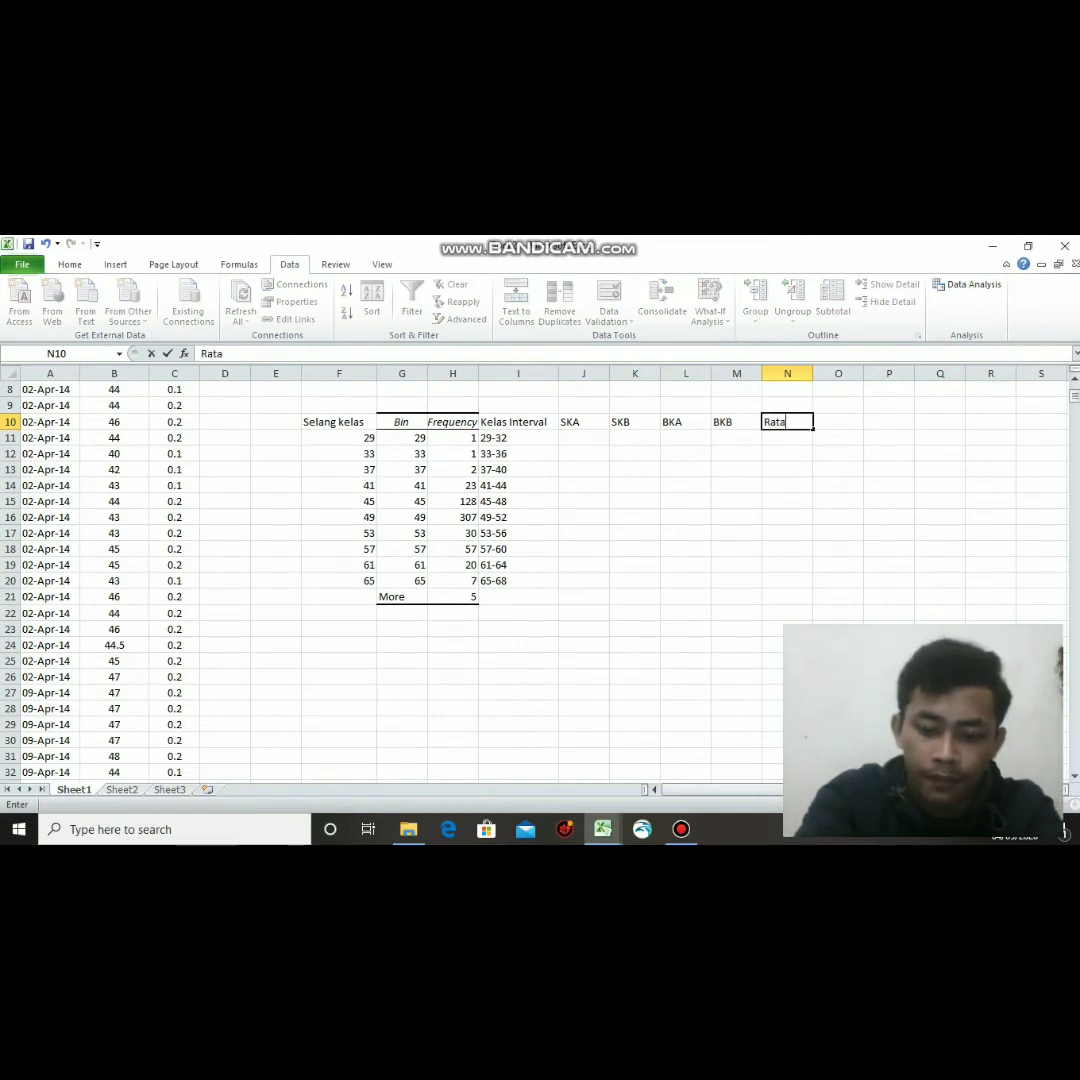
pyautogui.write('-Rata')
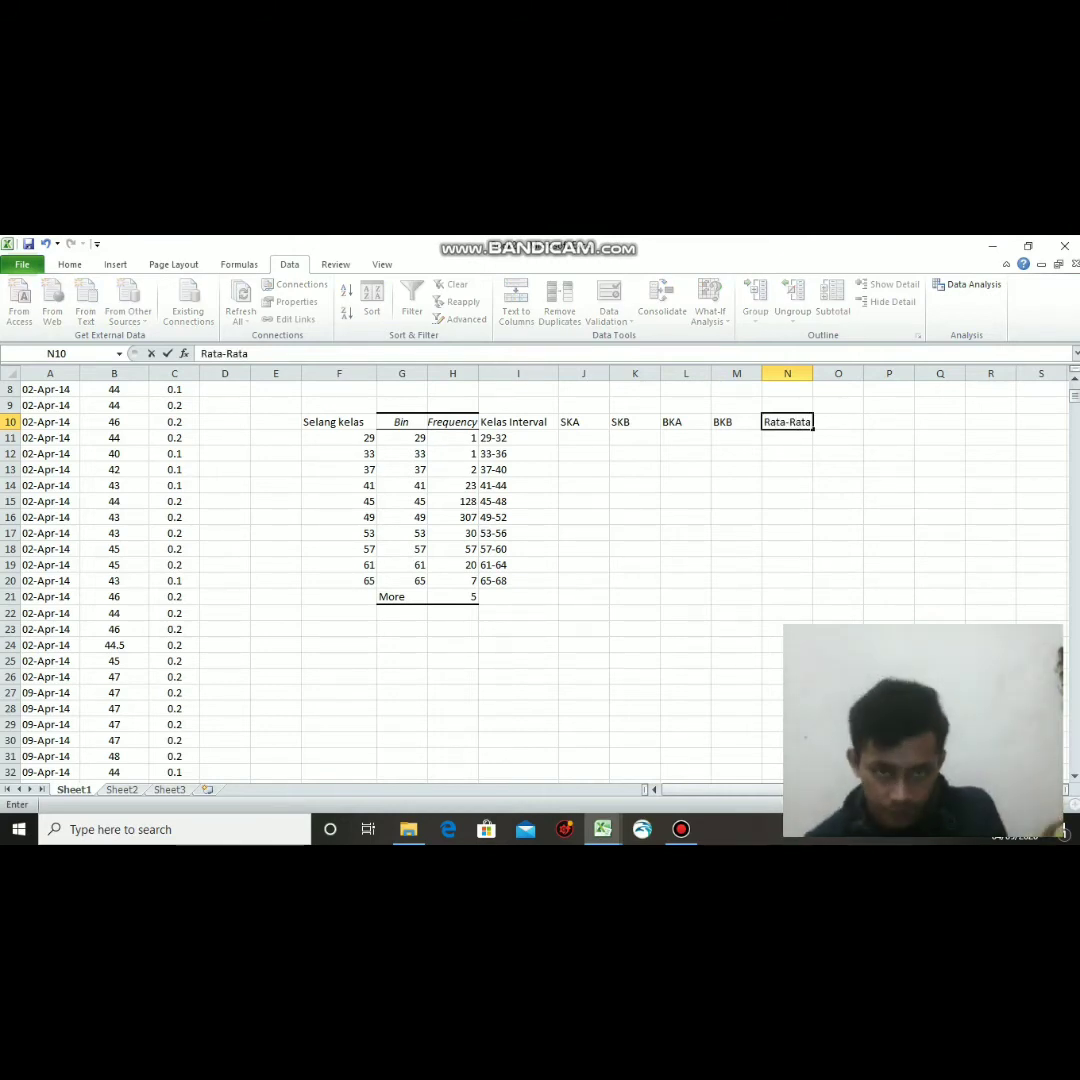
pyautogui.press('Return')
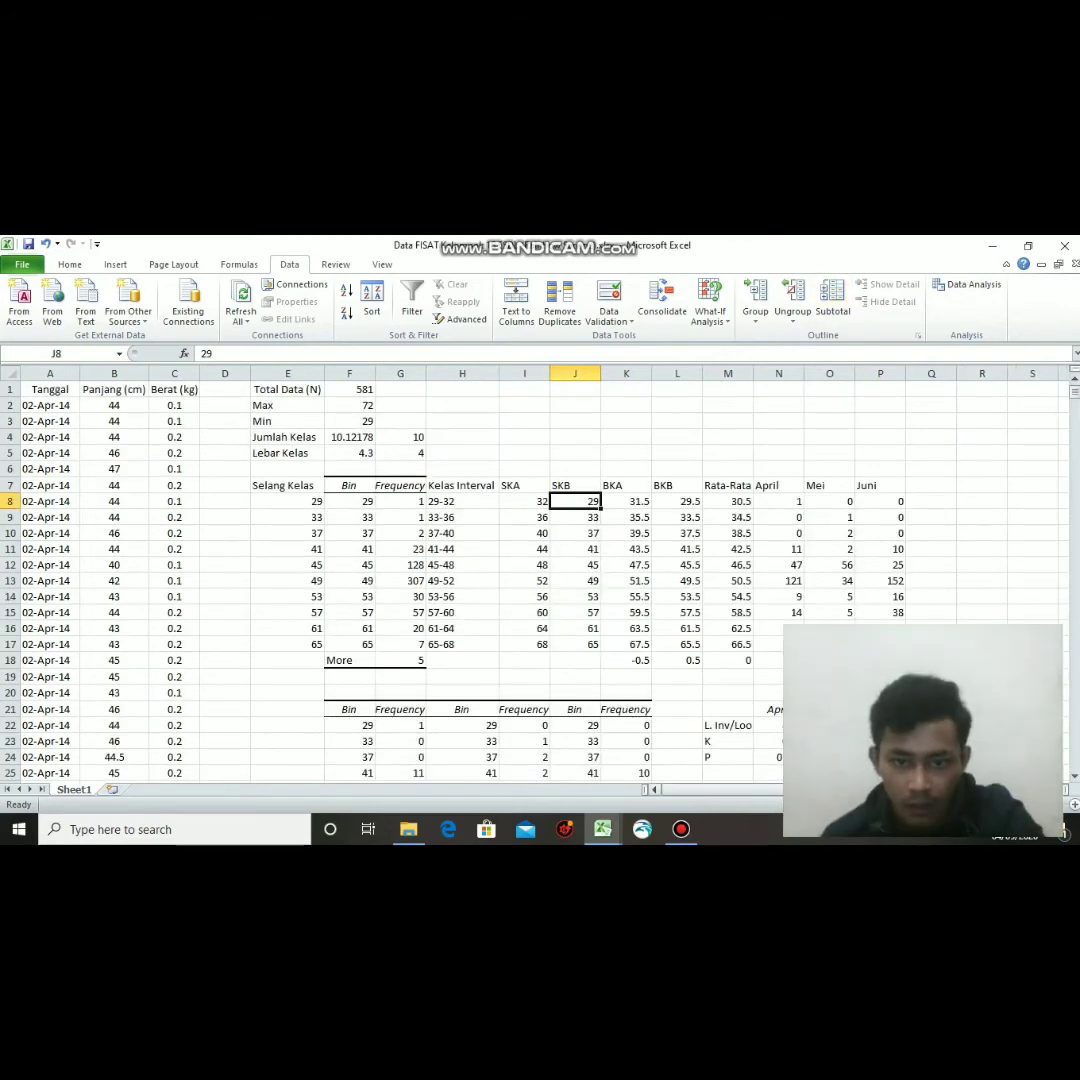
# Fill the SKA column from 32 in J11 and 36 in J12 as a series down to J20.
pyautogui.click(602, 829)
pyautogui.click(689, 760)
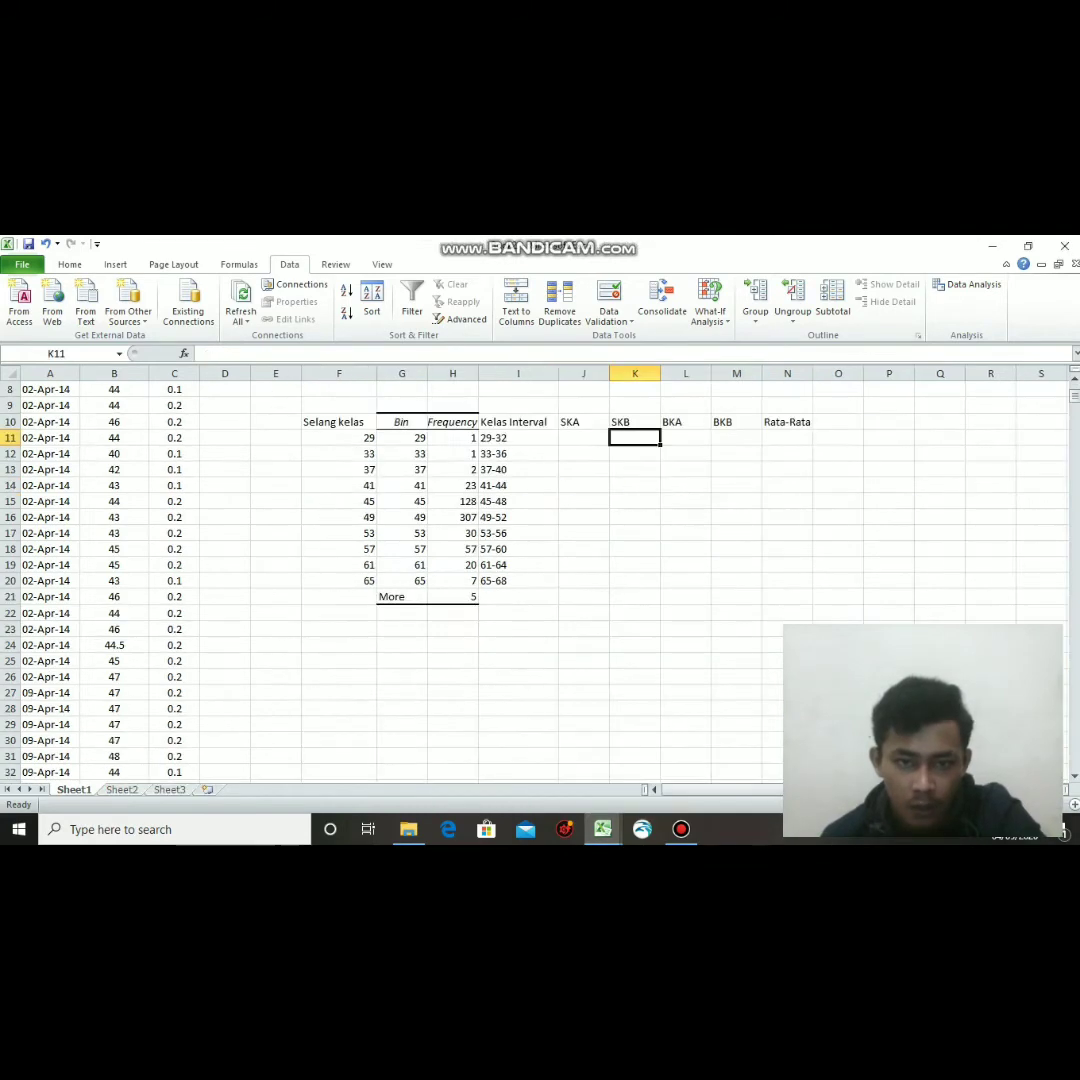
pyautogui.click(584, 438)
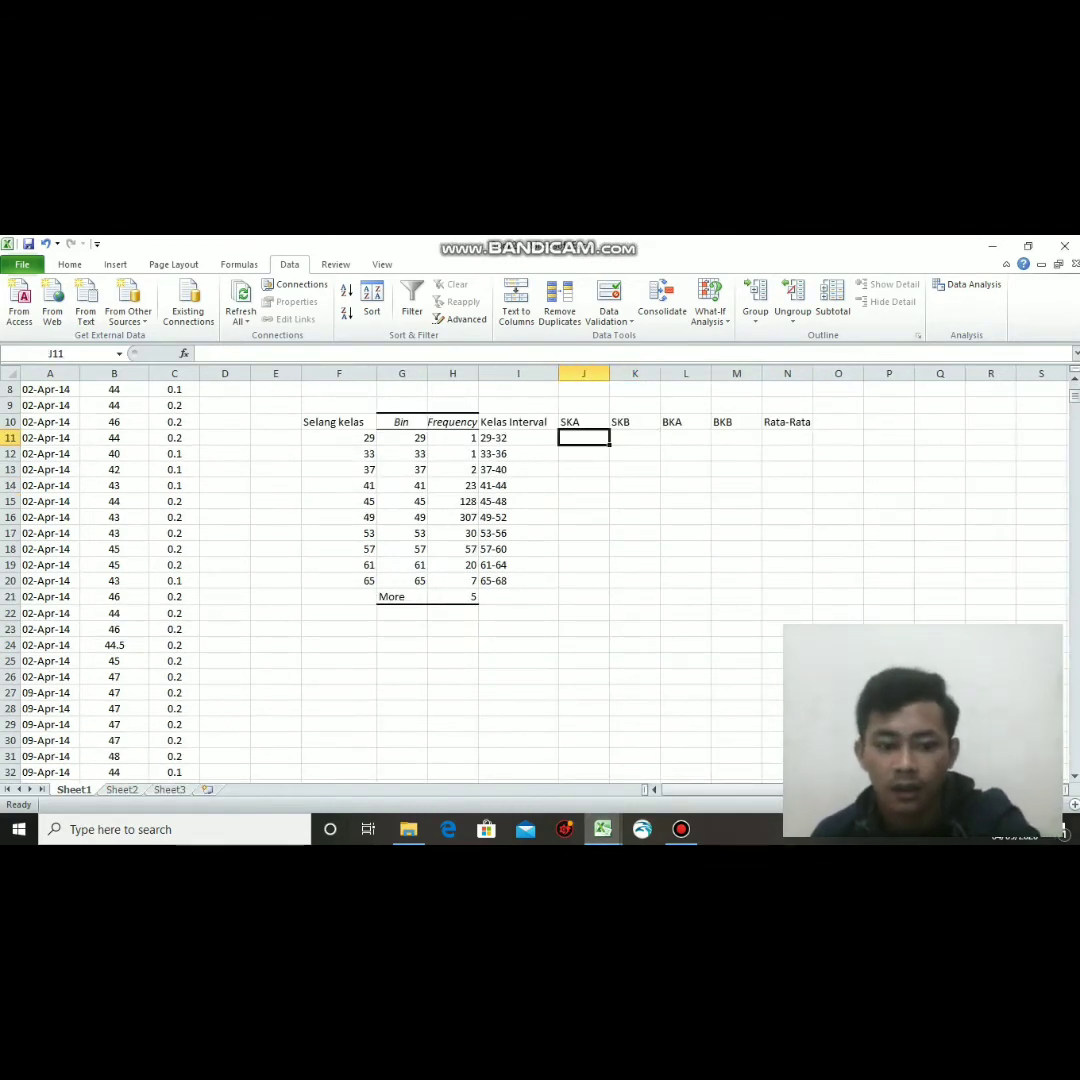
pyautogui.write('32')
pyautogui.press('Return')
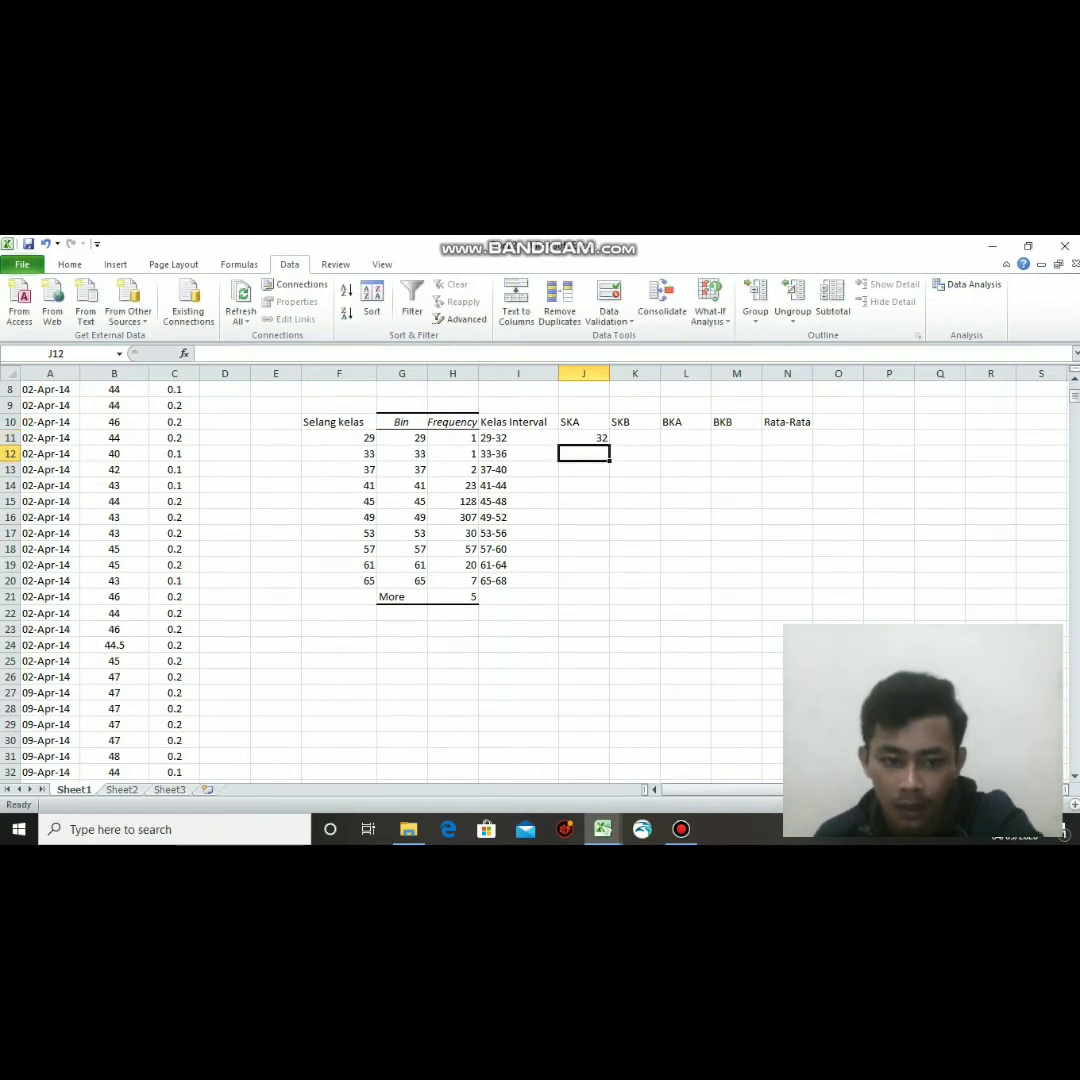
pyautogui.write('36')
pyautogui.click(590, 438)
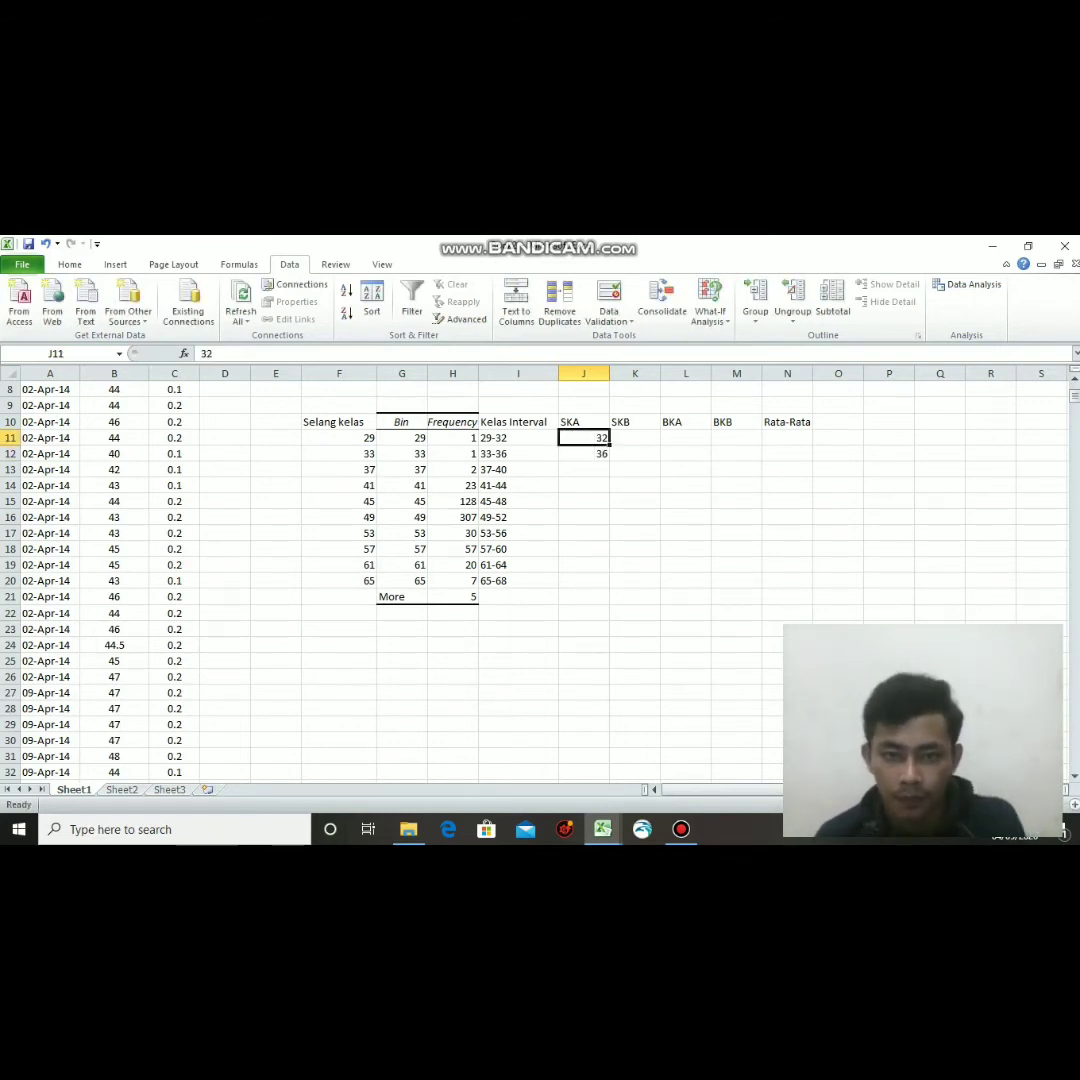
pyautogui.moveTo(590, 440); pyautogui.dragTo(607, 585)
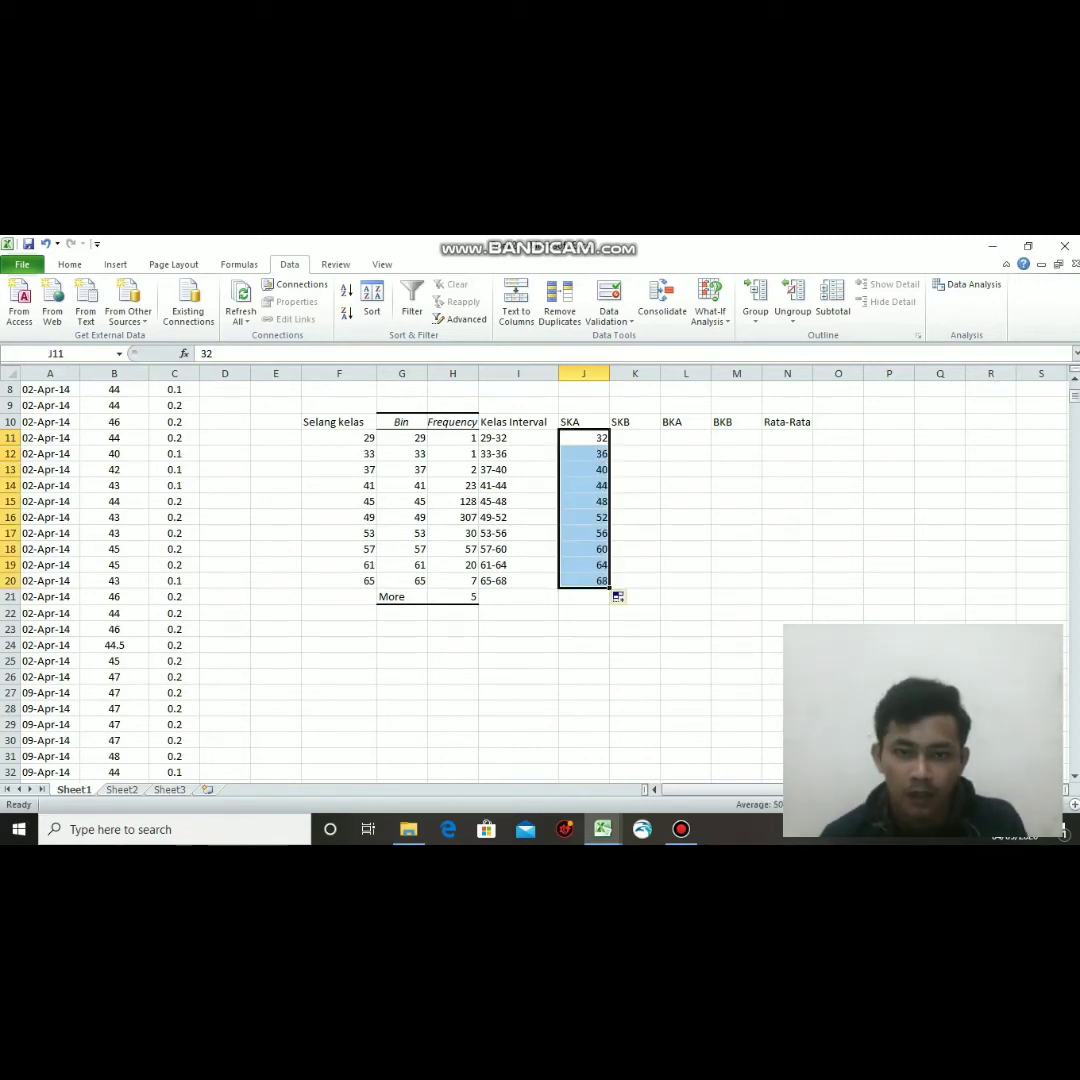
# Fill the SKB column from 29 in K11 and 33 in K12 as a series down to K20.
pyautogui.click(635, 438)
pyautogui.write('29')
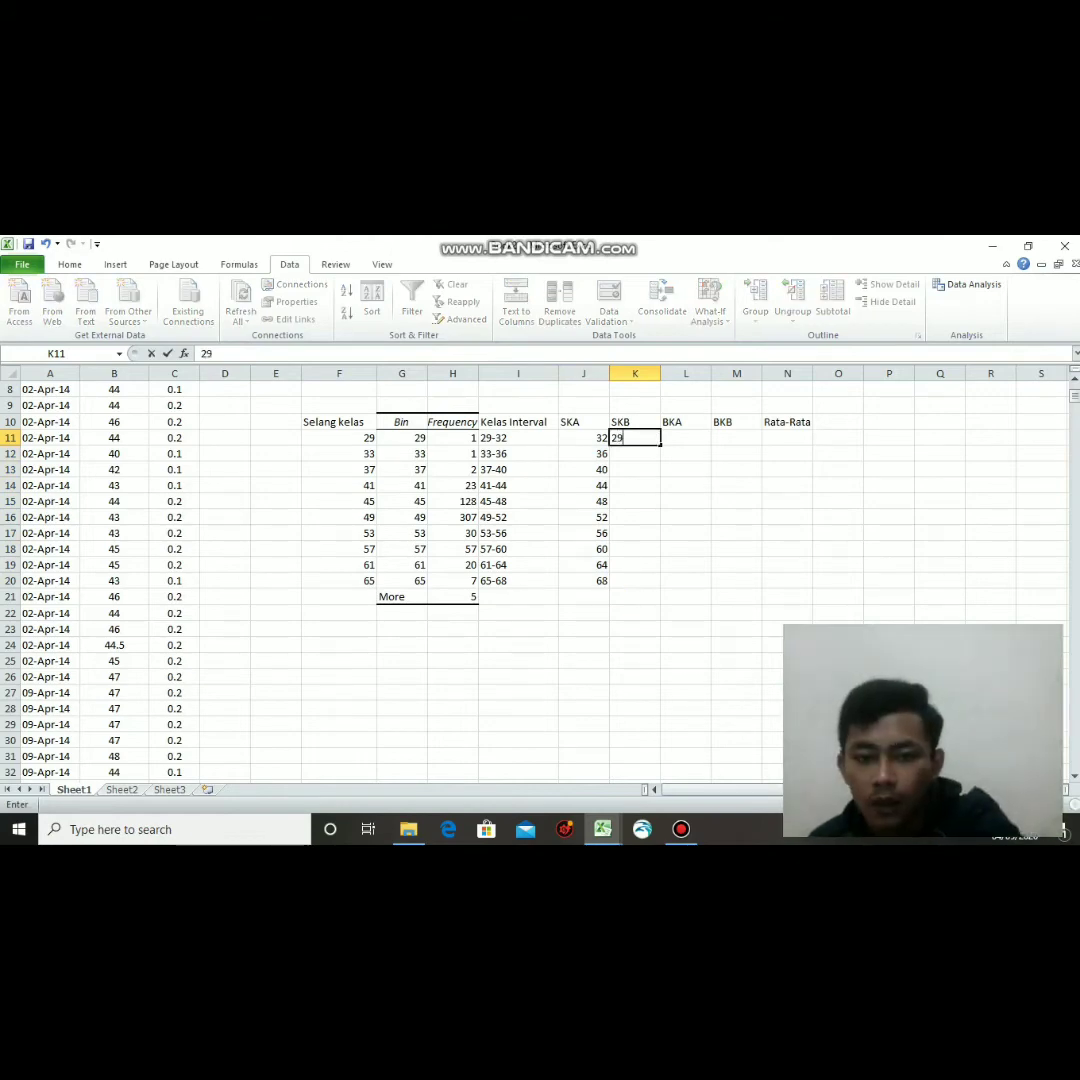
pyautogui.press('Return')
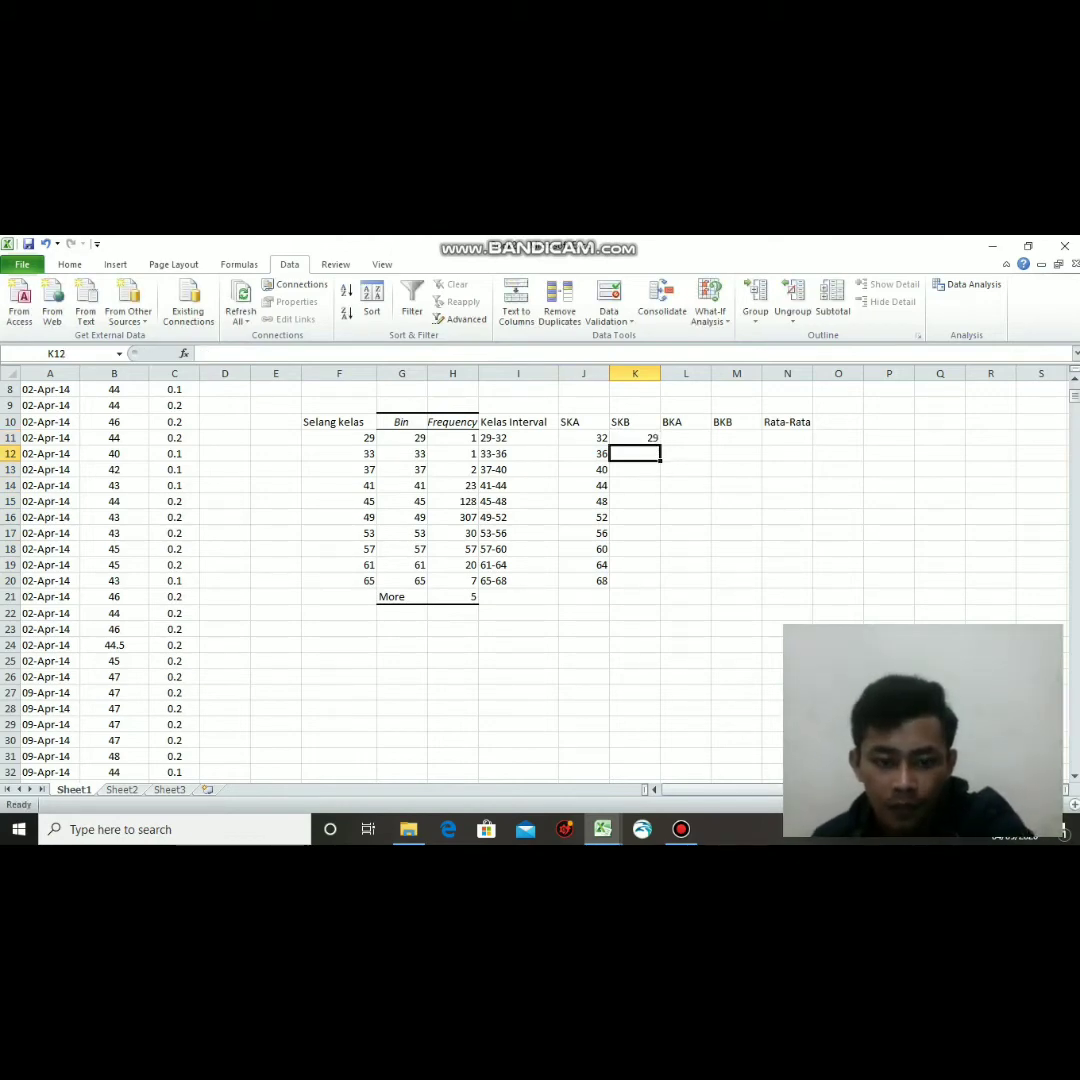
pyautogui.write('33')
pyautogui.press('Up')
pyautogui.press('F2')
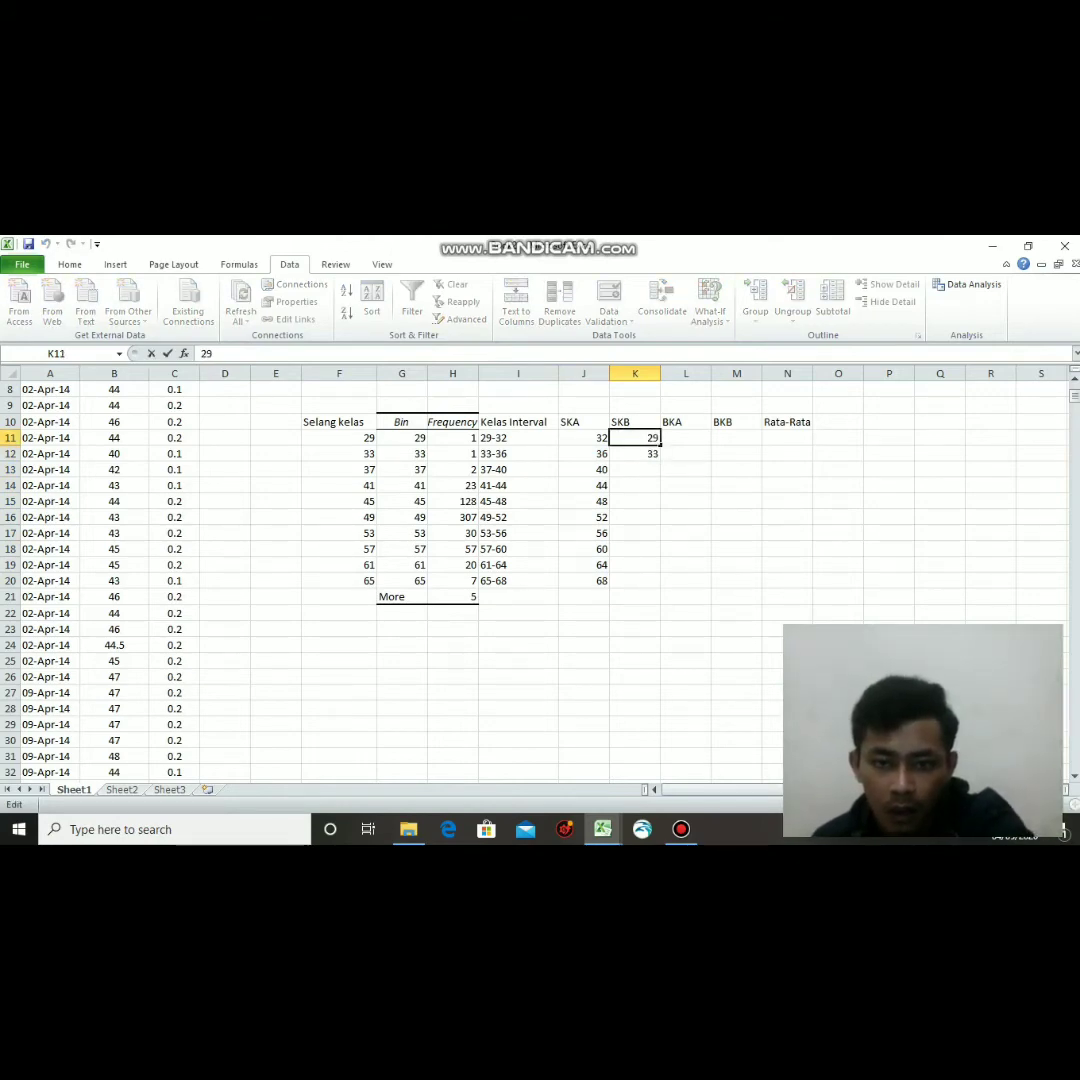
pyautogui.click(635, 470)
pyautogui.moveTo(635, 438); pyautogui.dragTo(665, 593)
# Enter the BKA formula =J11+0.5 in L11 and copy it down to L20.
pyautogui.press('Right')
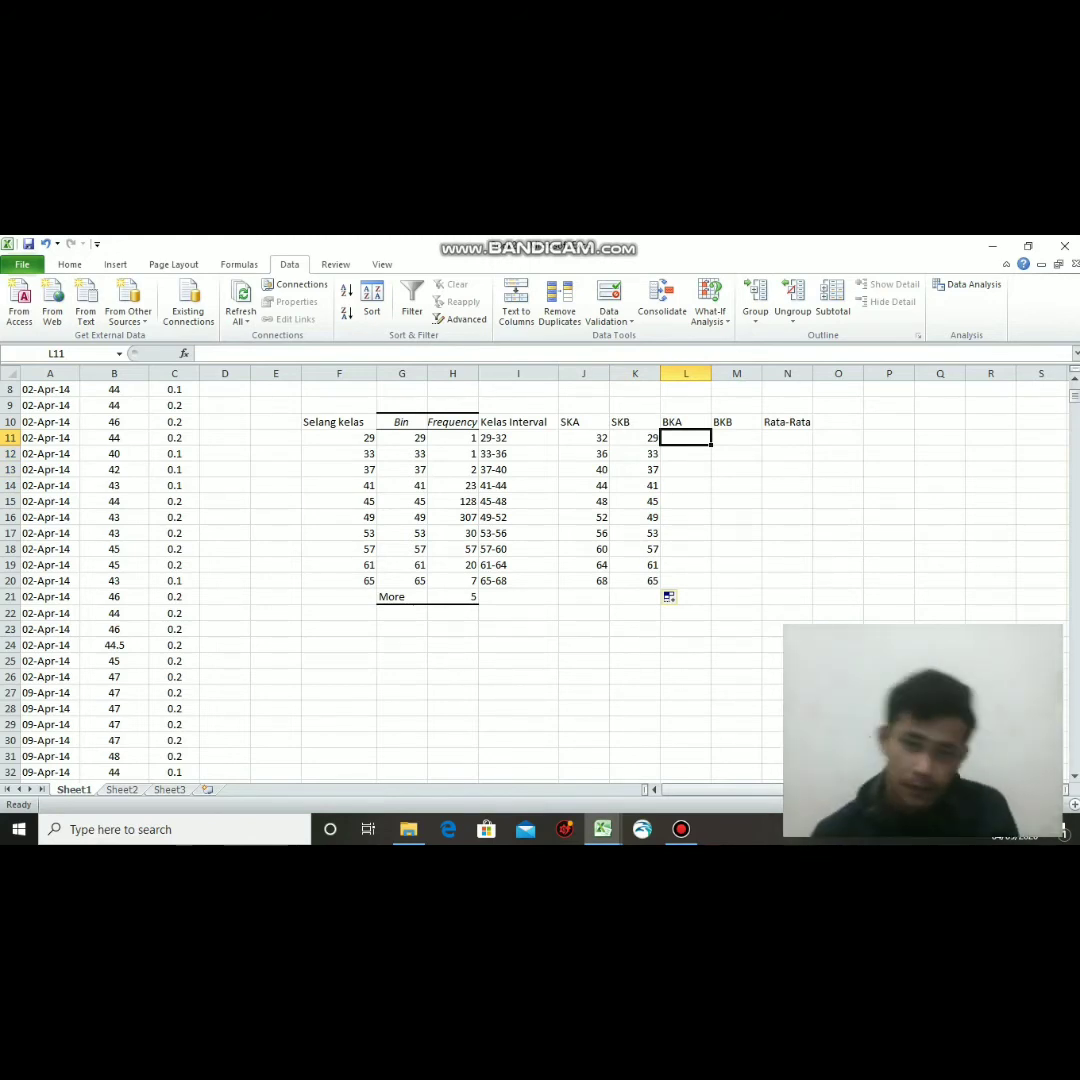
pyautogui.write('=')
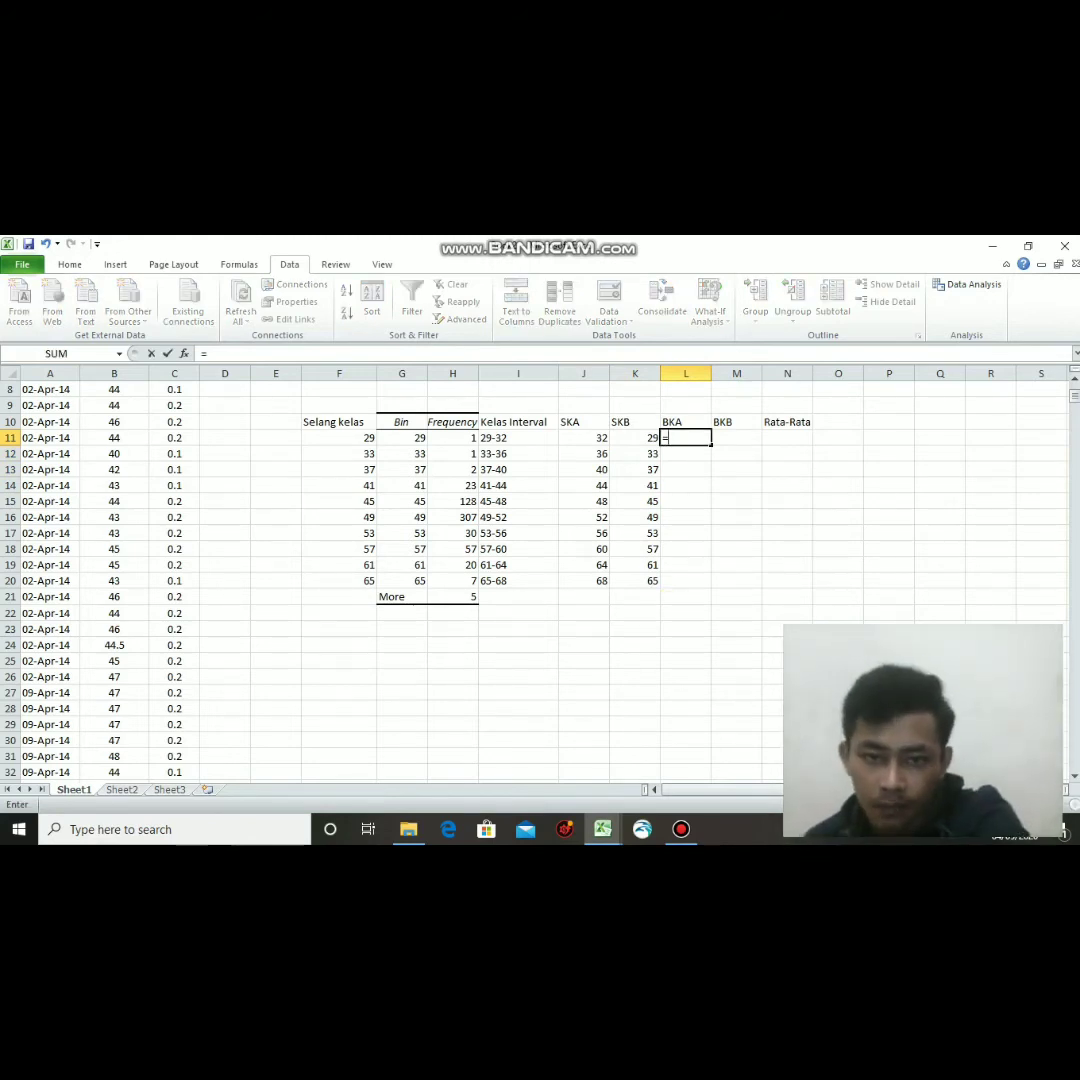
pyautogui.press('Left')
pyautogui.press('Left')
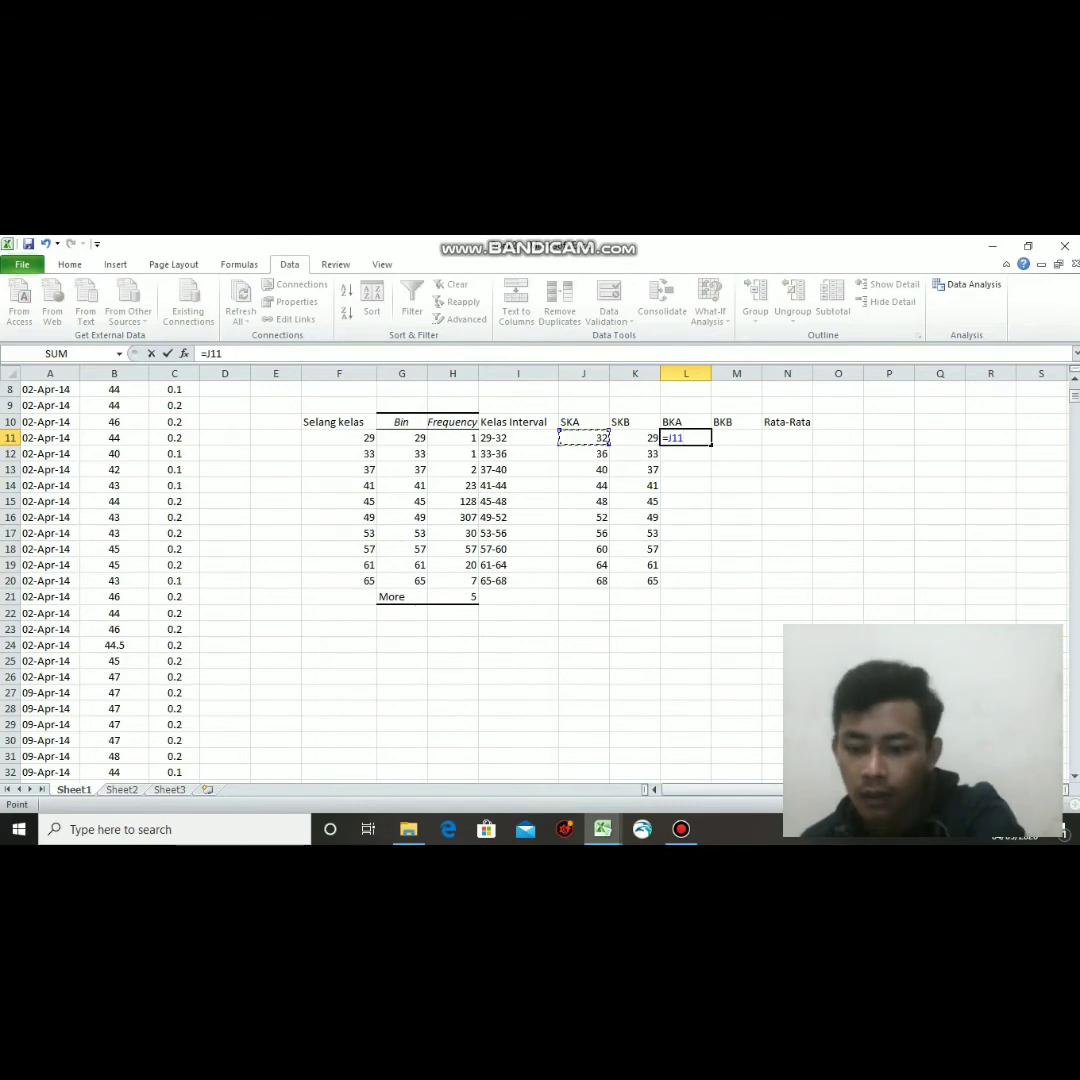
pyautogui.write('+')
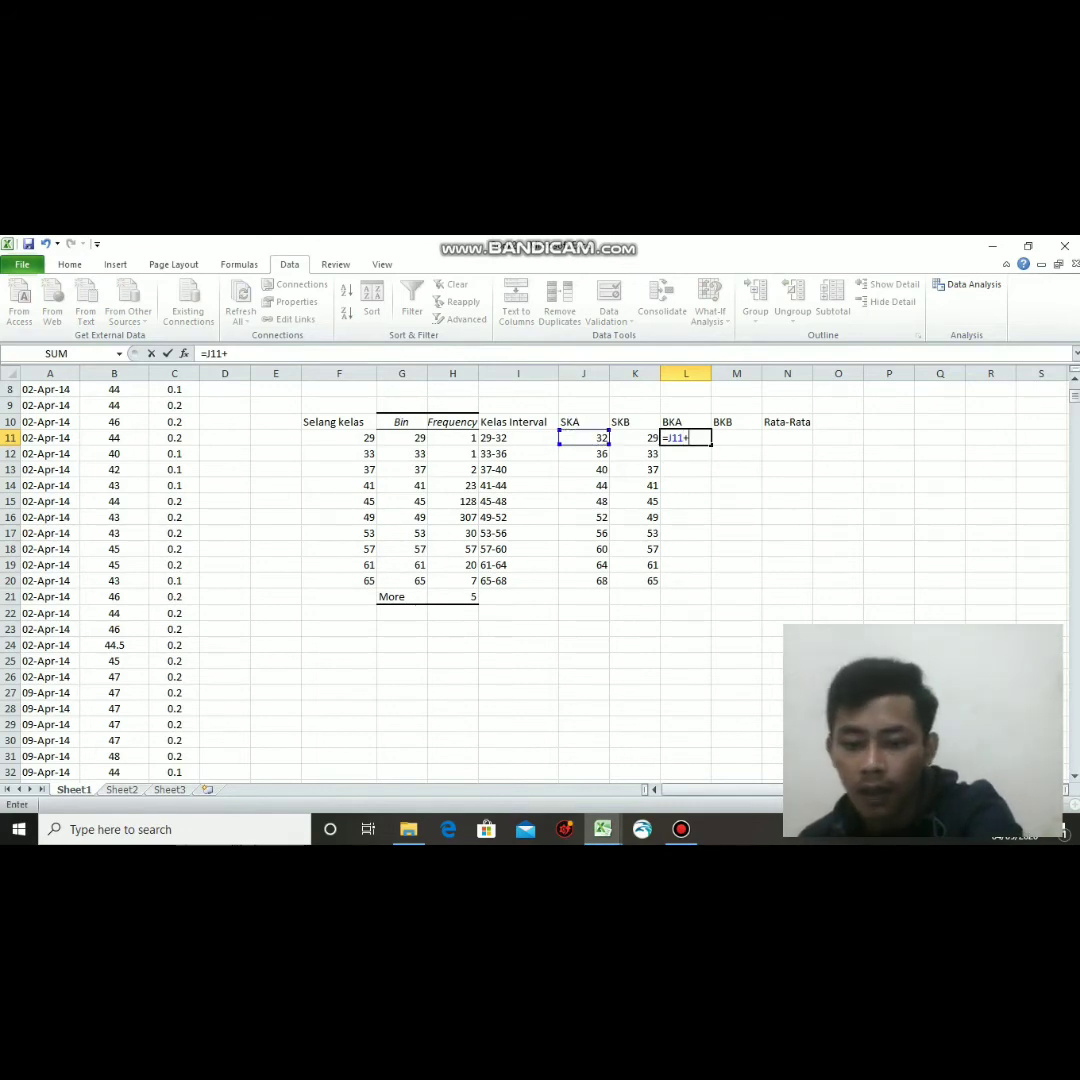
pyautogui.write('0')
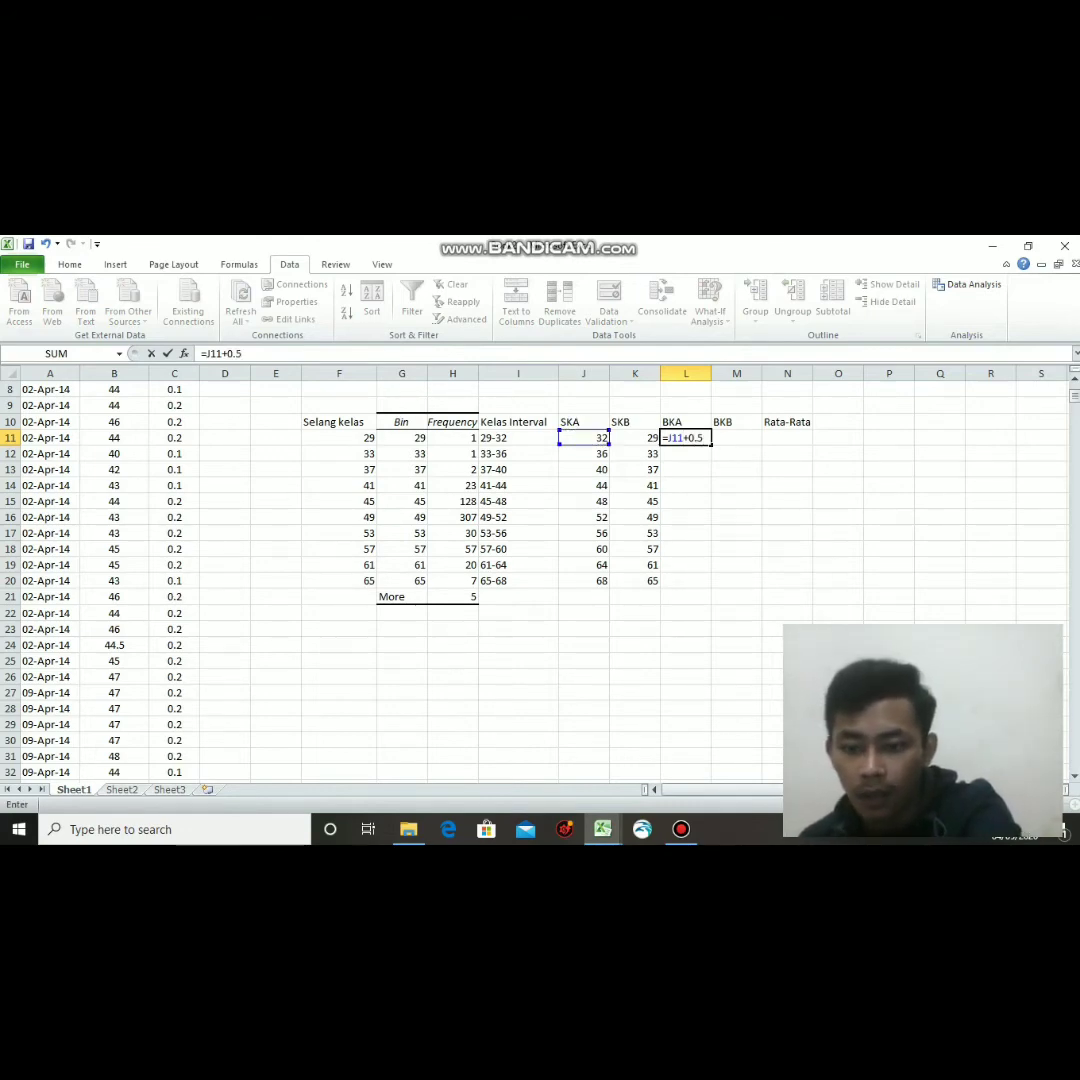
pyautogui.write('.5')
pyautogui.press('Return')
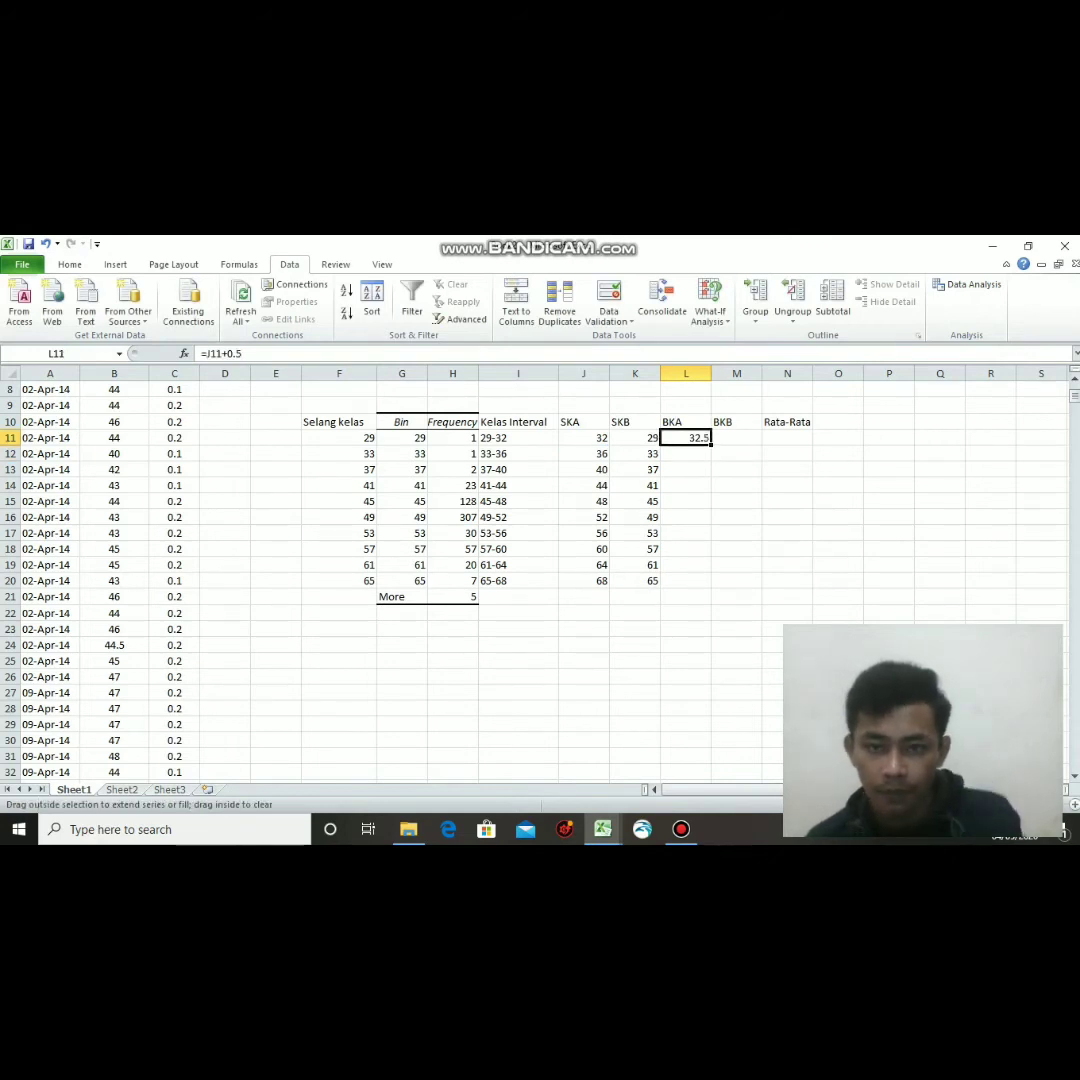
pyautogui.moveTo(711, 443); pyautogui.dragTo(711, 585)
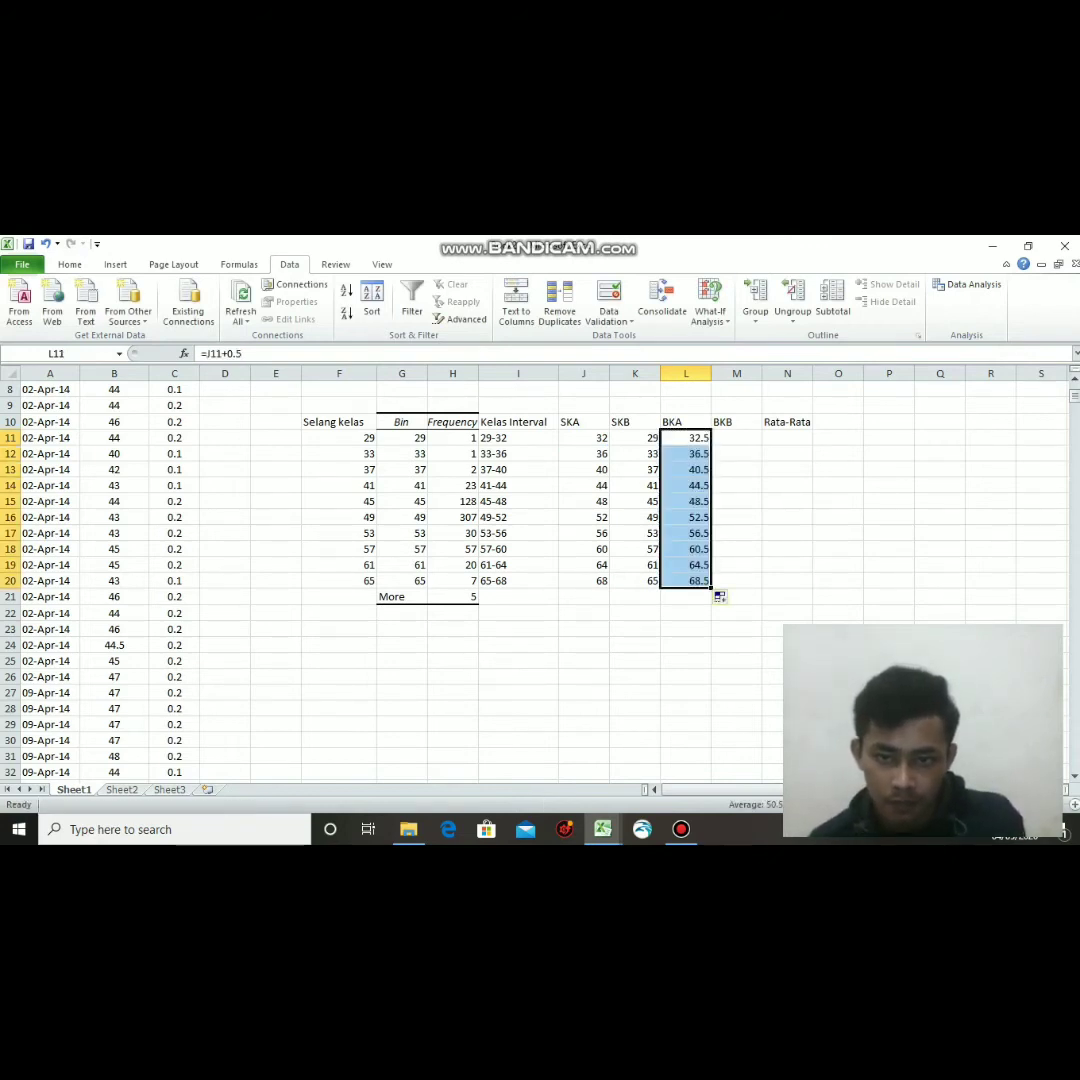
# Enter =29 in M11 as the start of the first BKB formula.
pyautogui.click(736, 438)
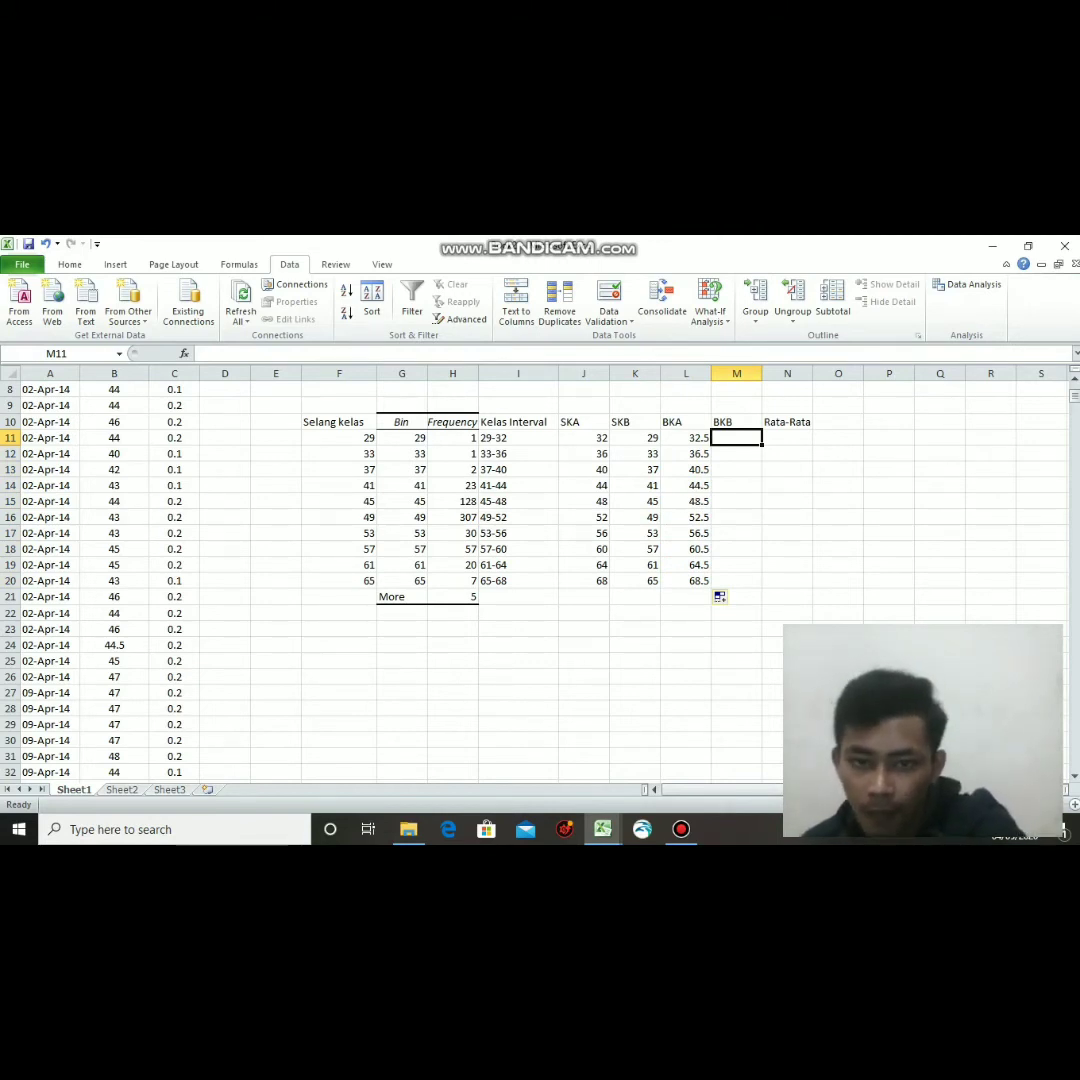
pyautogui.write('=29')
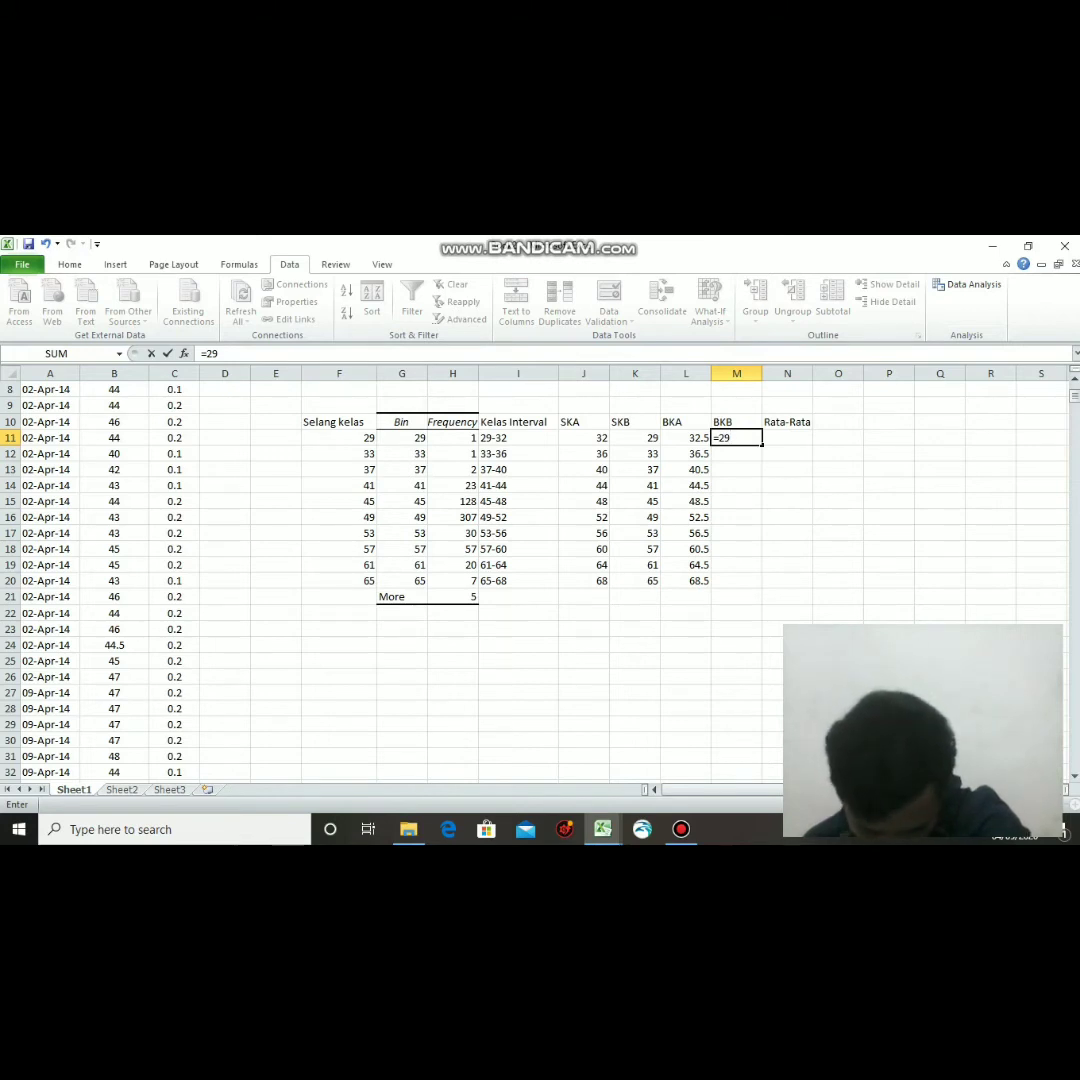
pyautogui.press('Return')
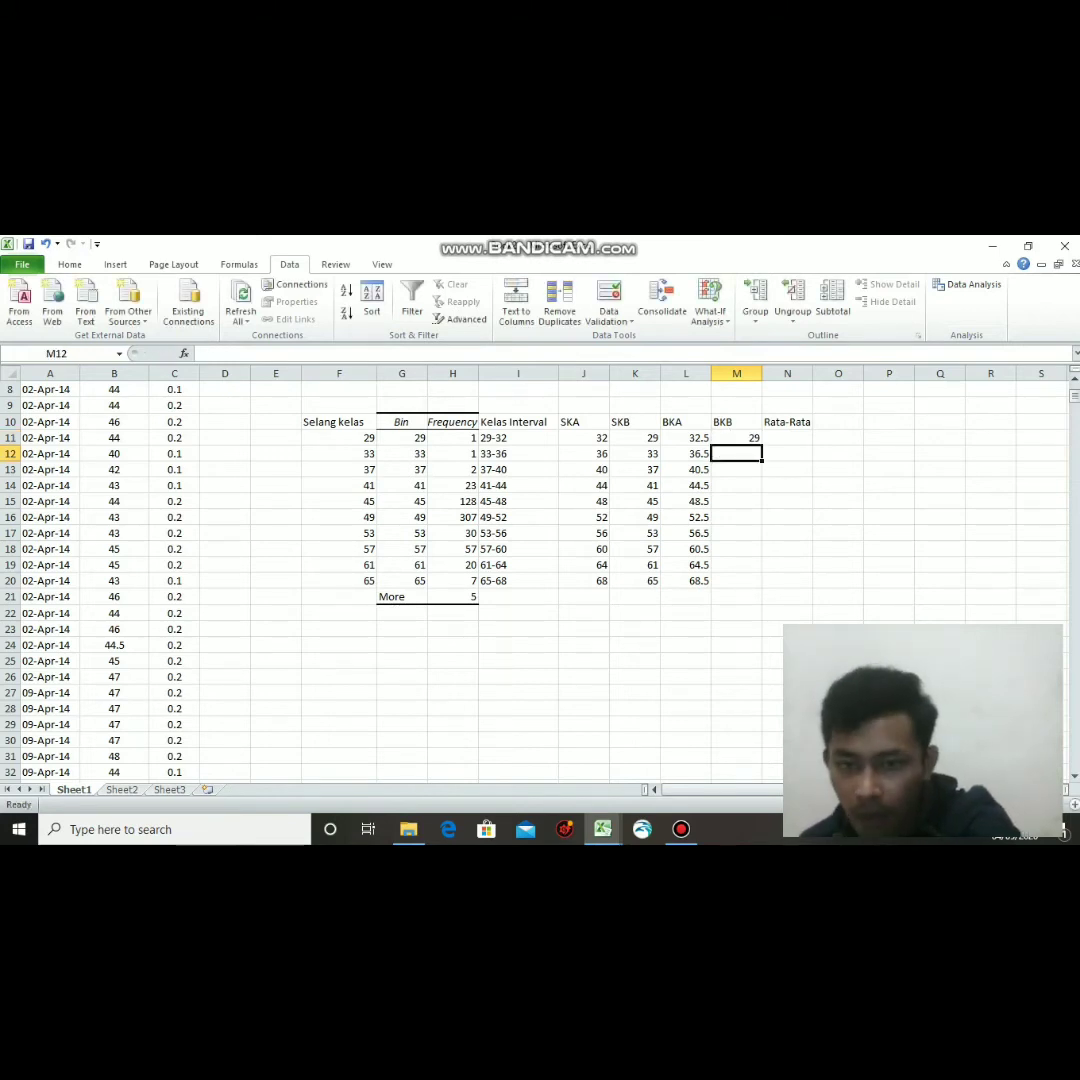
pyautogui.click(736, 438)
# Change the BKA formula in L11 to =J11-0.5 and copy it down to L20.
pyautogui.click(686, 438)
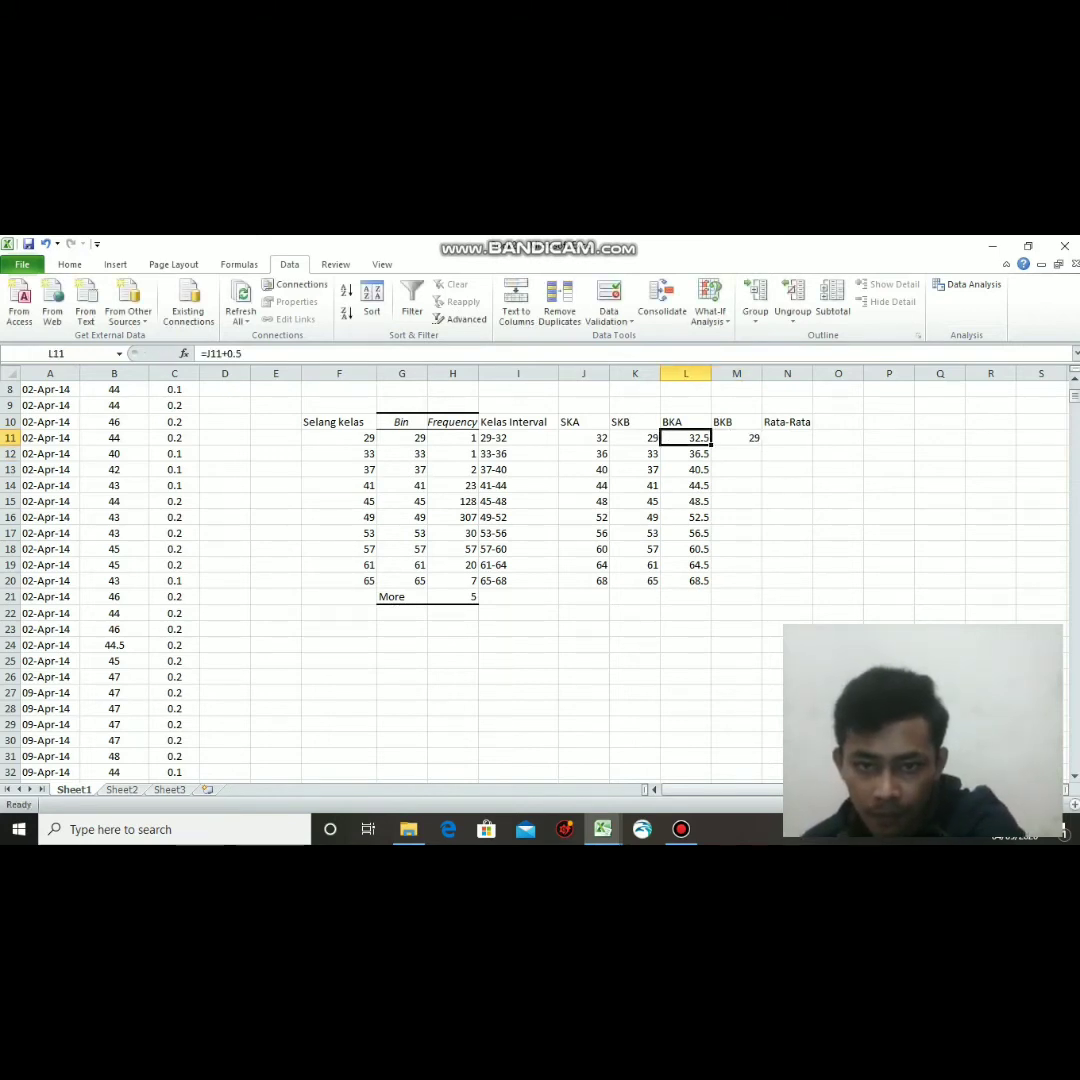
pyautogui.click(222, 354)
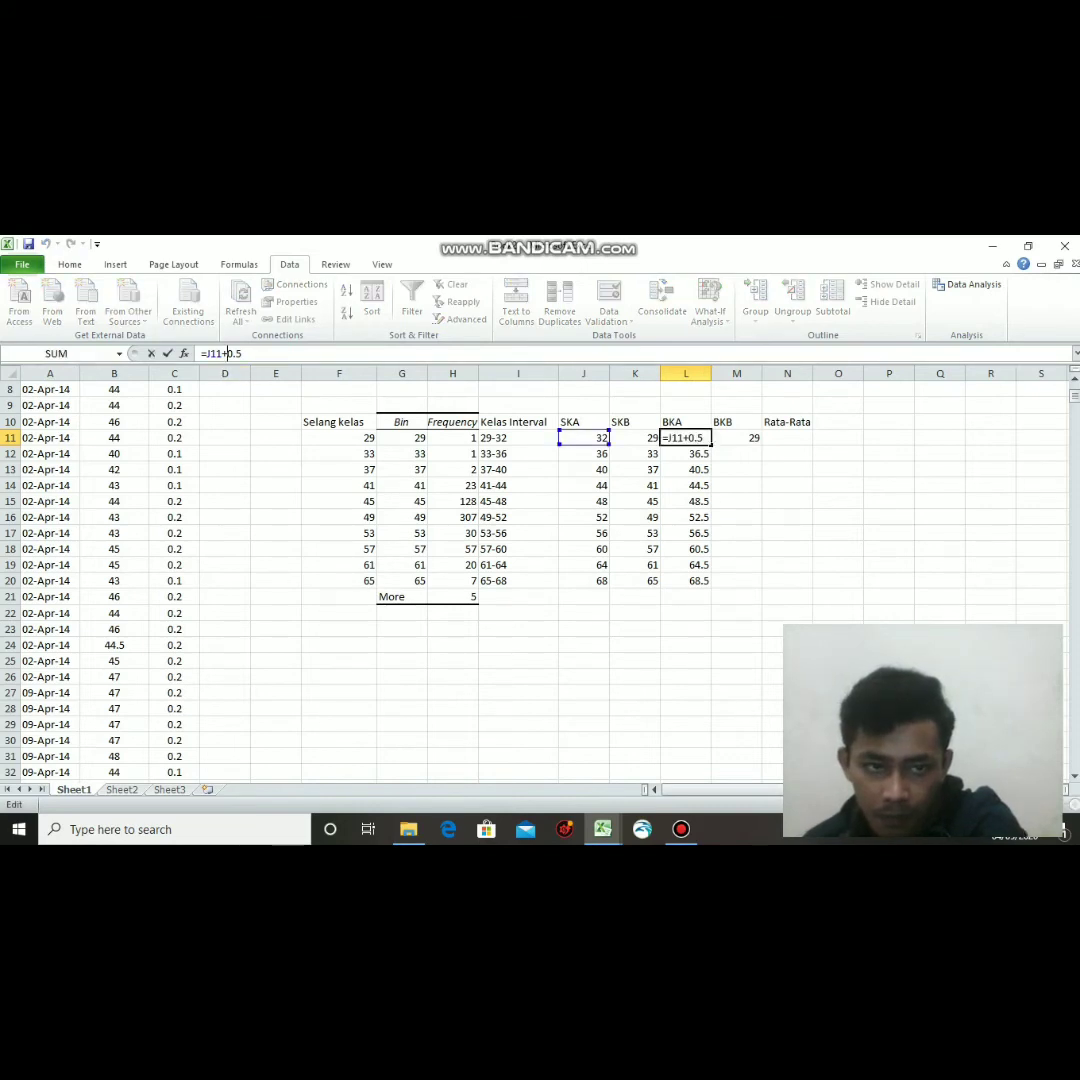
pyautogui.press('BackSpace')
pyautogui.write('-')
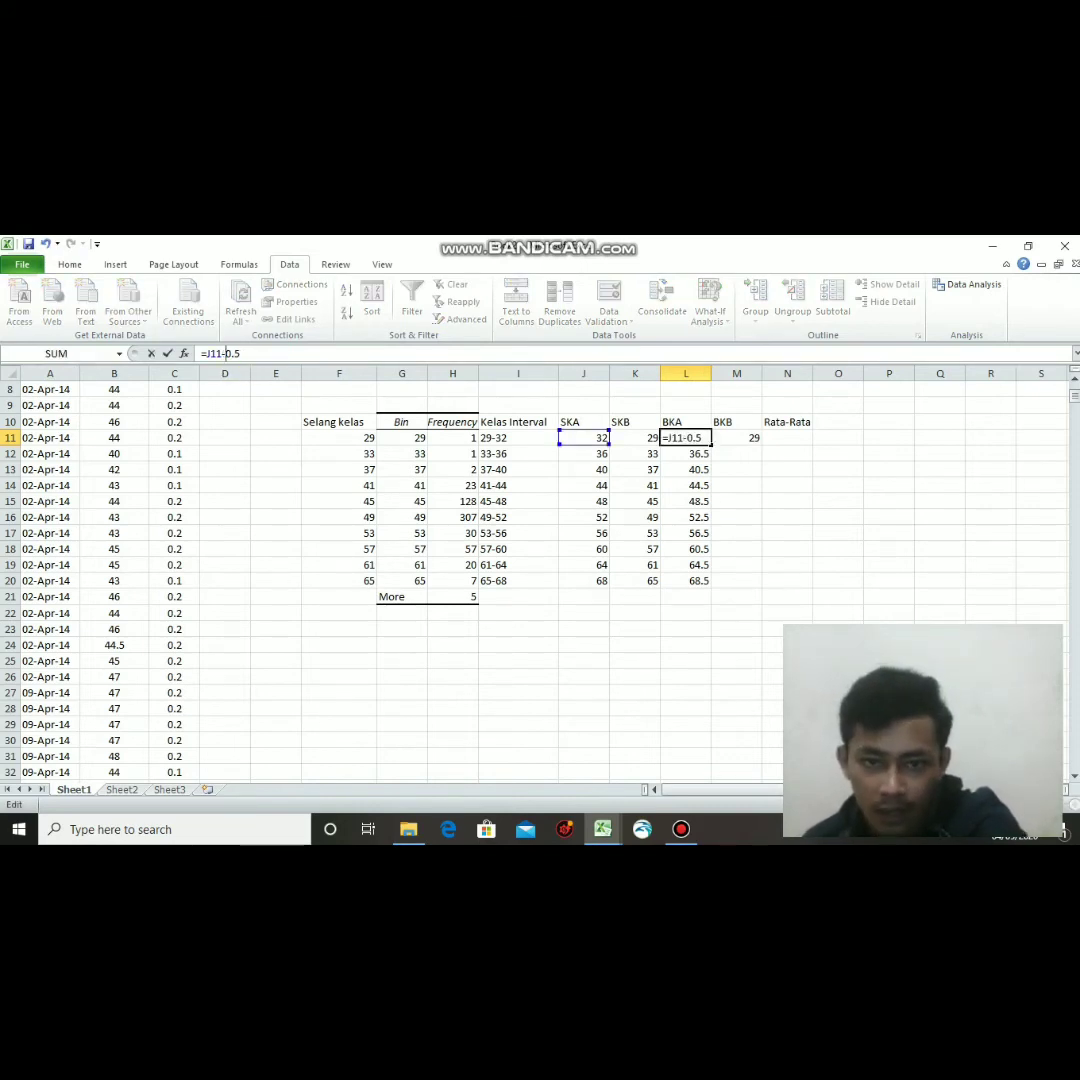
pyautogui.press('Return')
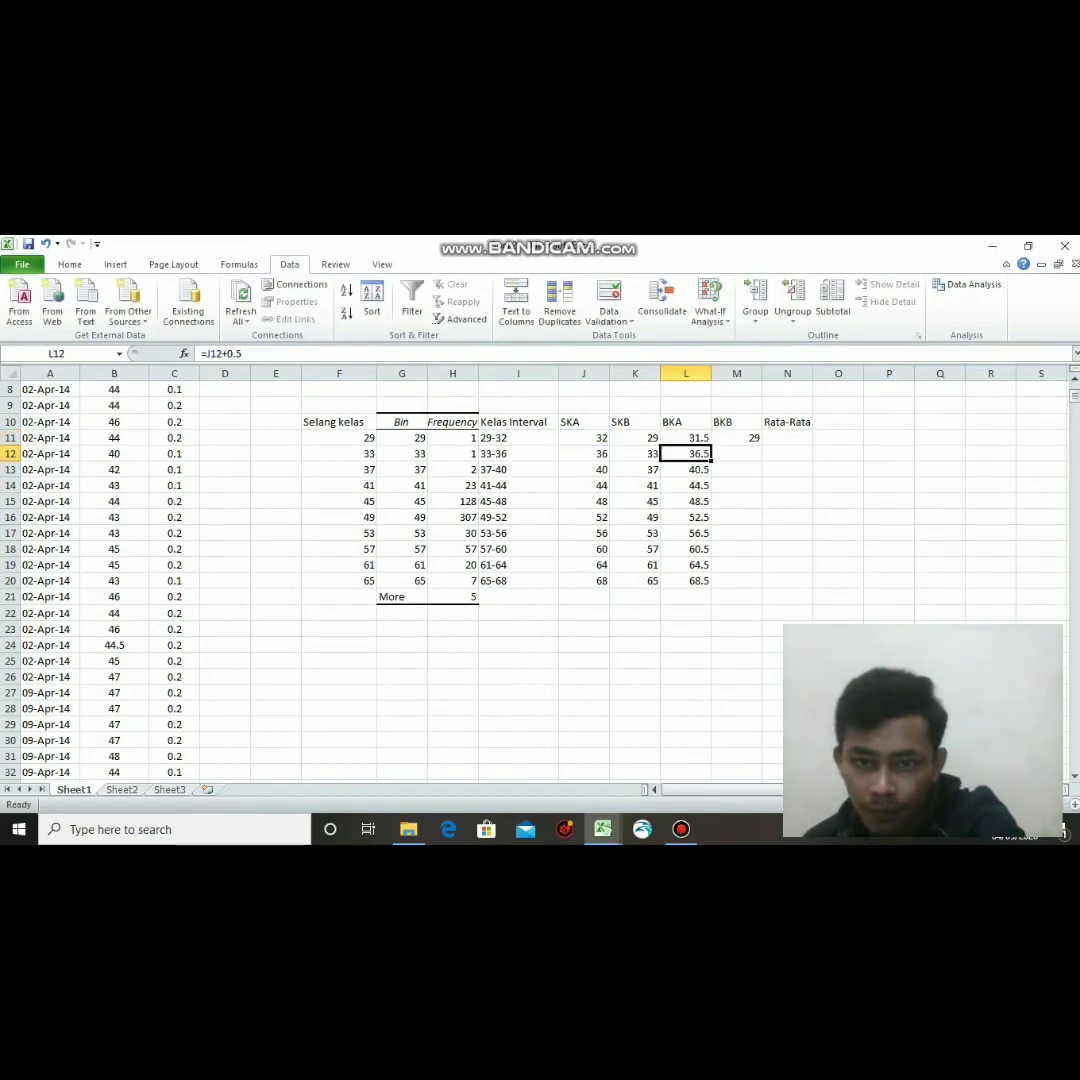
pyautogui.press('Up')
pyautogui.moveTo(711, 445); pyautogui.dragTo(711, 588)
# Extend the BKB formula in M11 to =29+0.5.
pyautogui.click(737, 438)
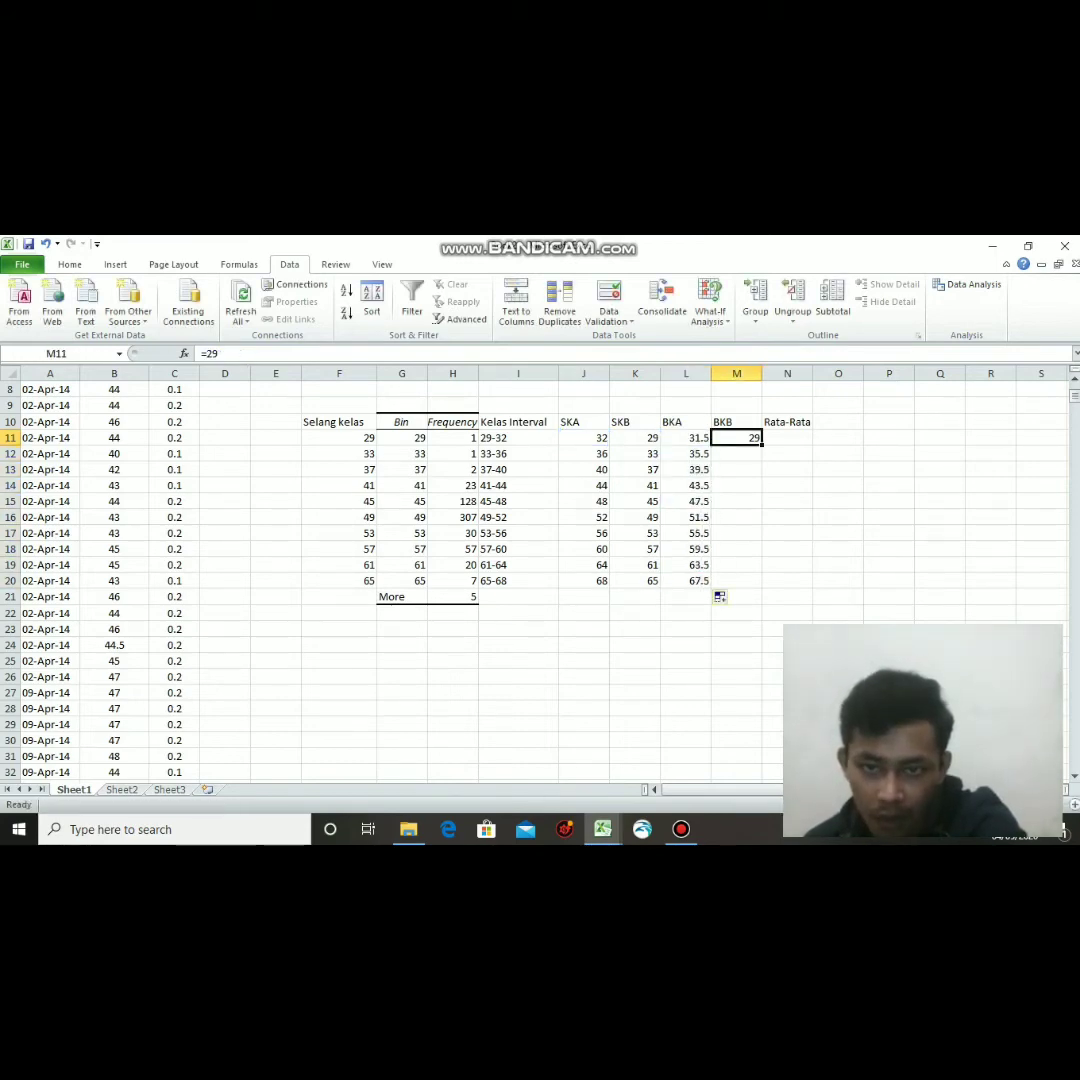
pyautogui.click(256, 354)
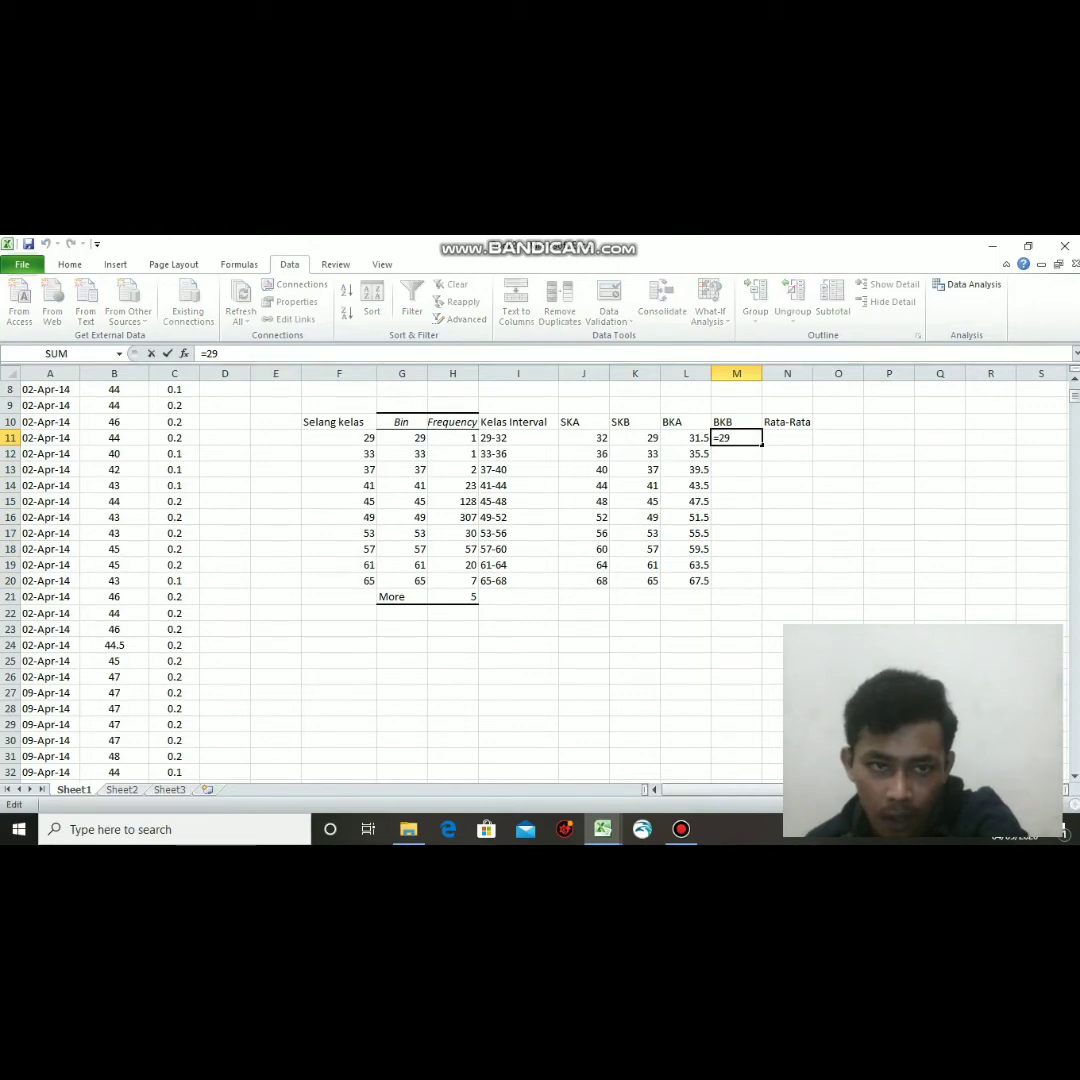
pyautogui.write('+0.5')
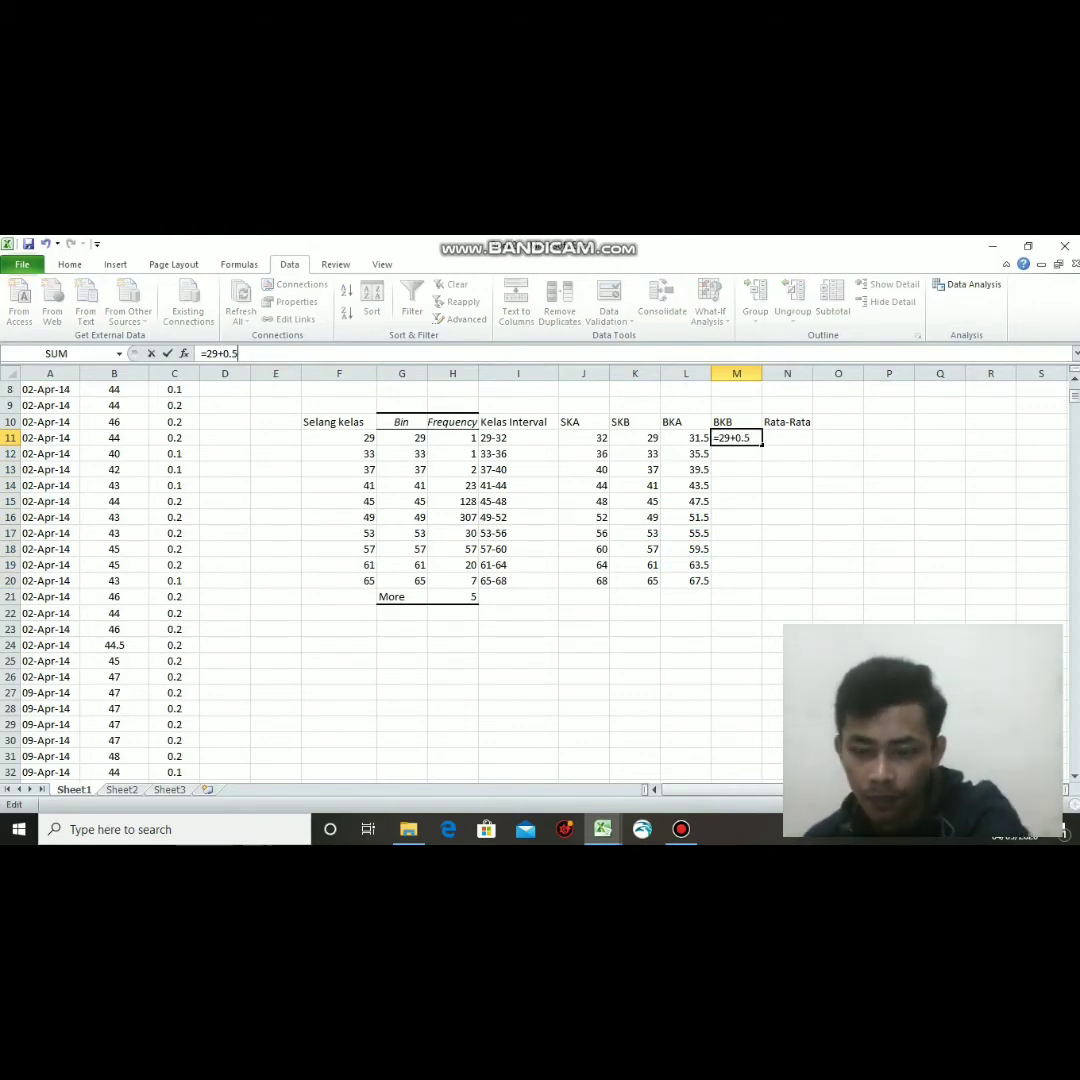
pyautogui.press('Return')
pyautogui.press('Up')
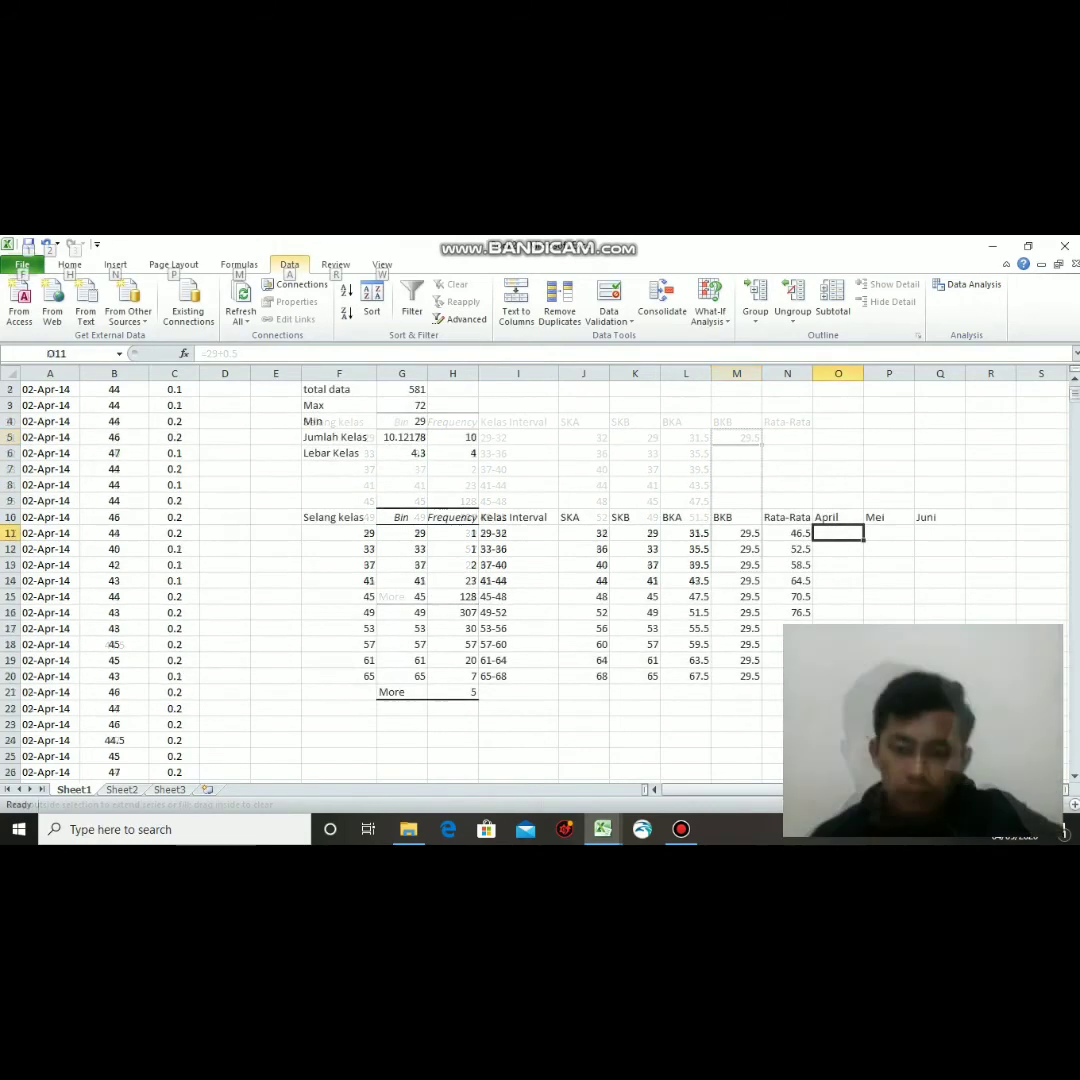
pyautogui.press('alt')
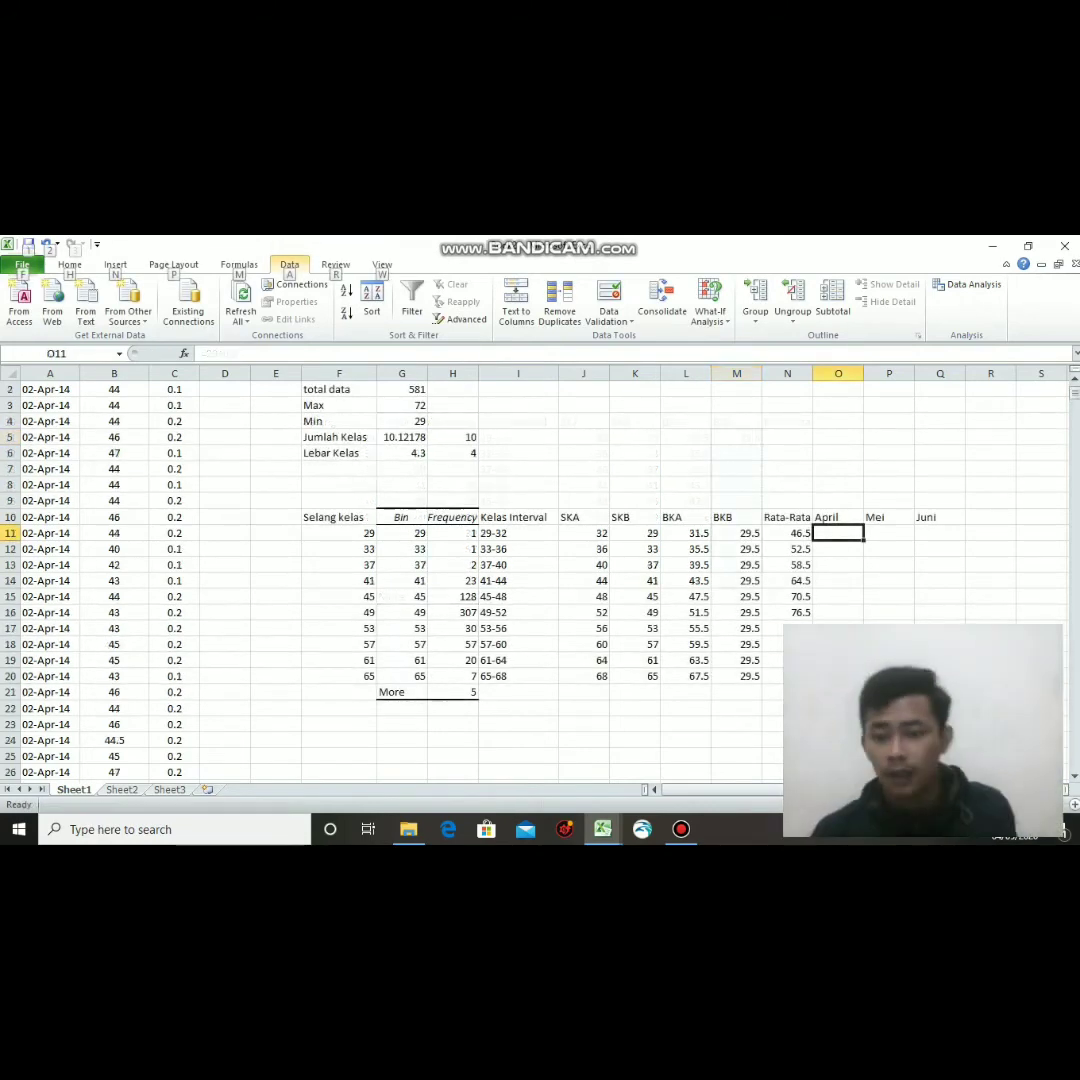
pyautogui.click(787, 533)
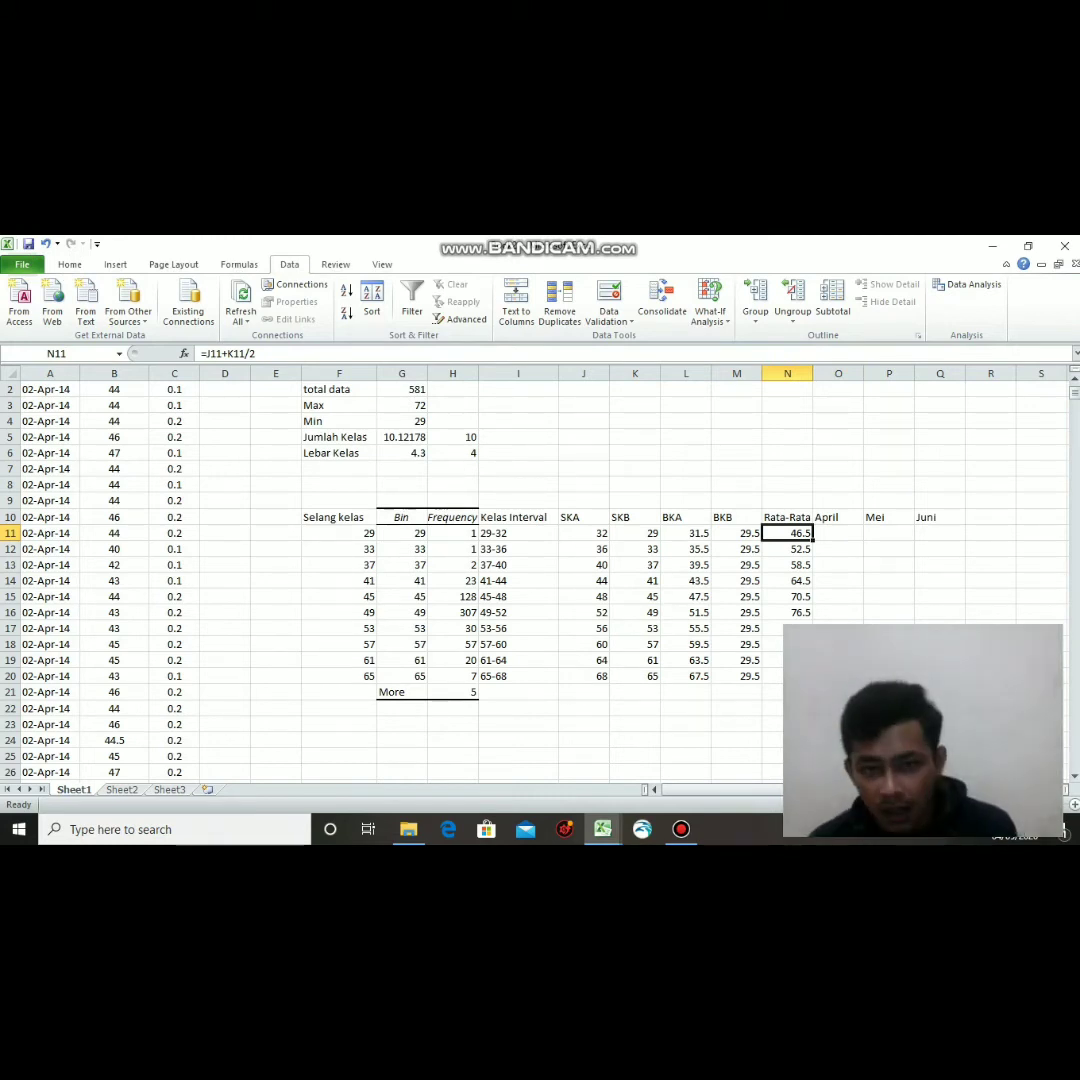
pyautogui.scroll(-1, 540, 580)
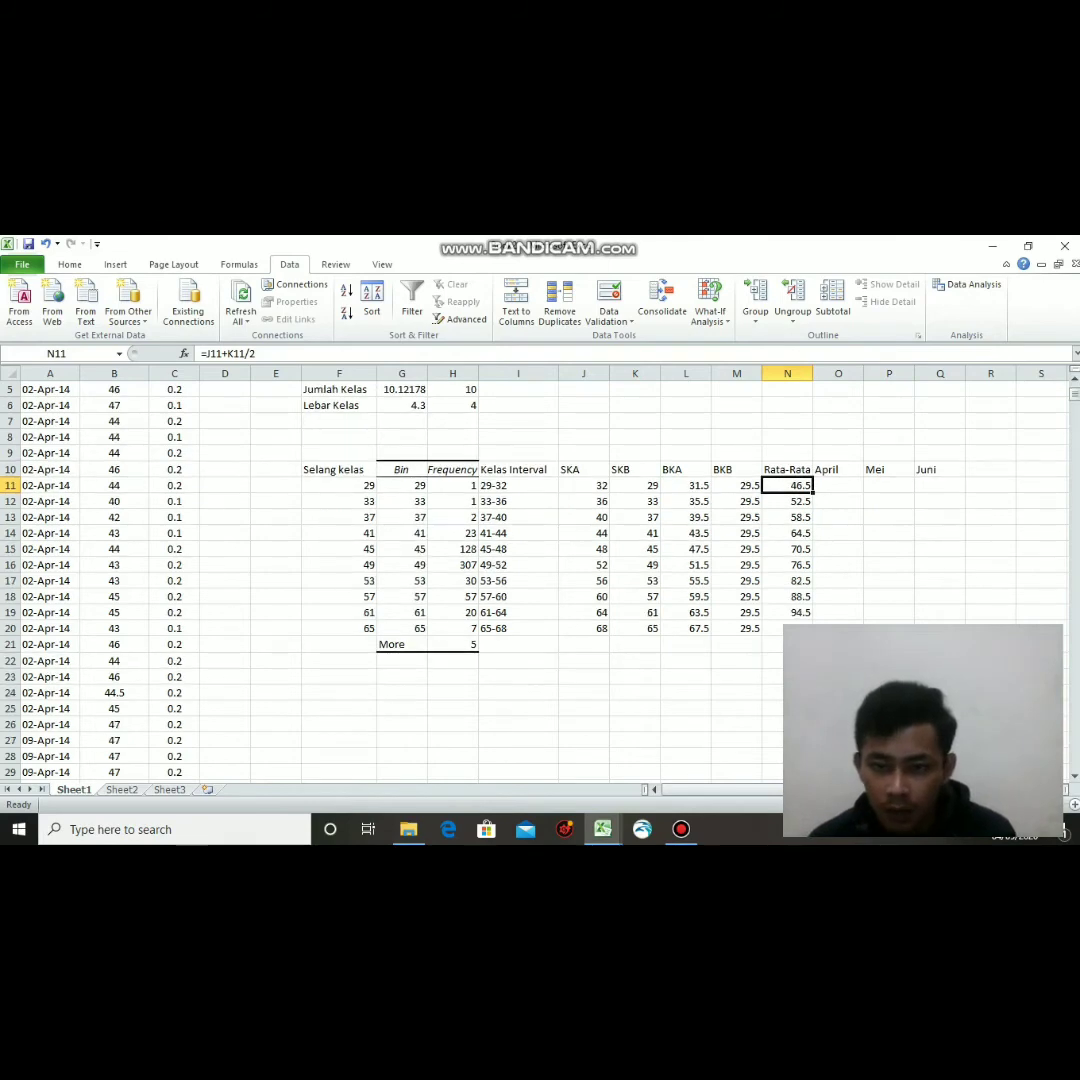
pyautogui.scroll(2, 540, 580)
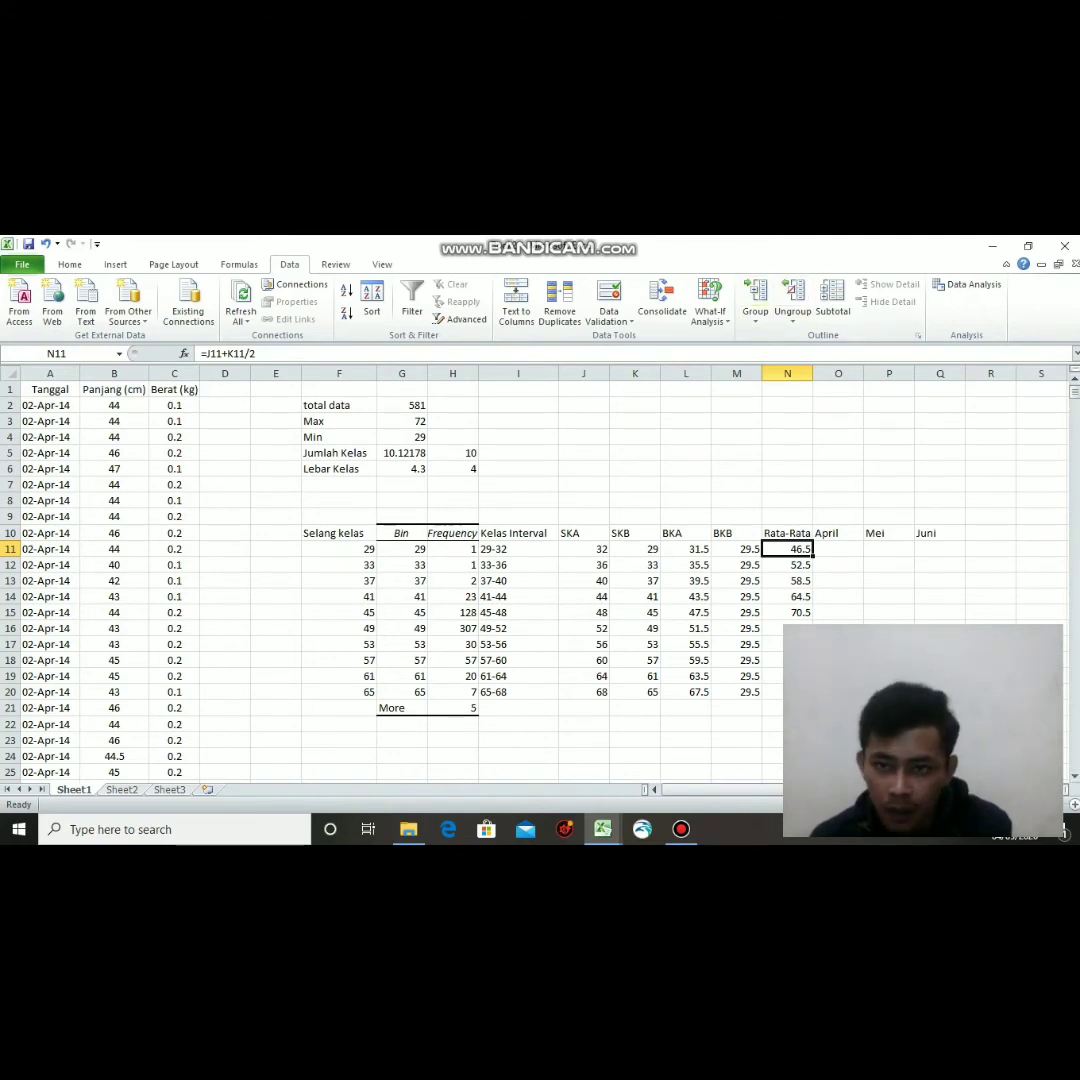
# Start a Histogram analysis and set its input range to the April Panjang (cm) values, $B$2:$B$212.
pyautogui.click(967, 284)
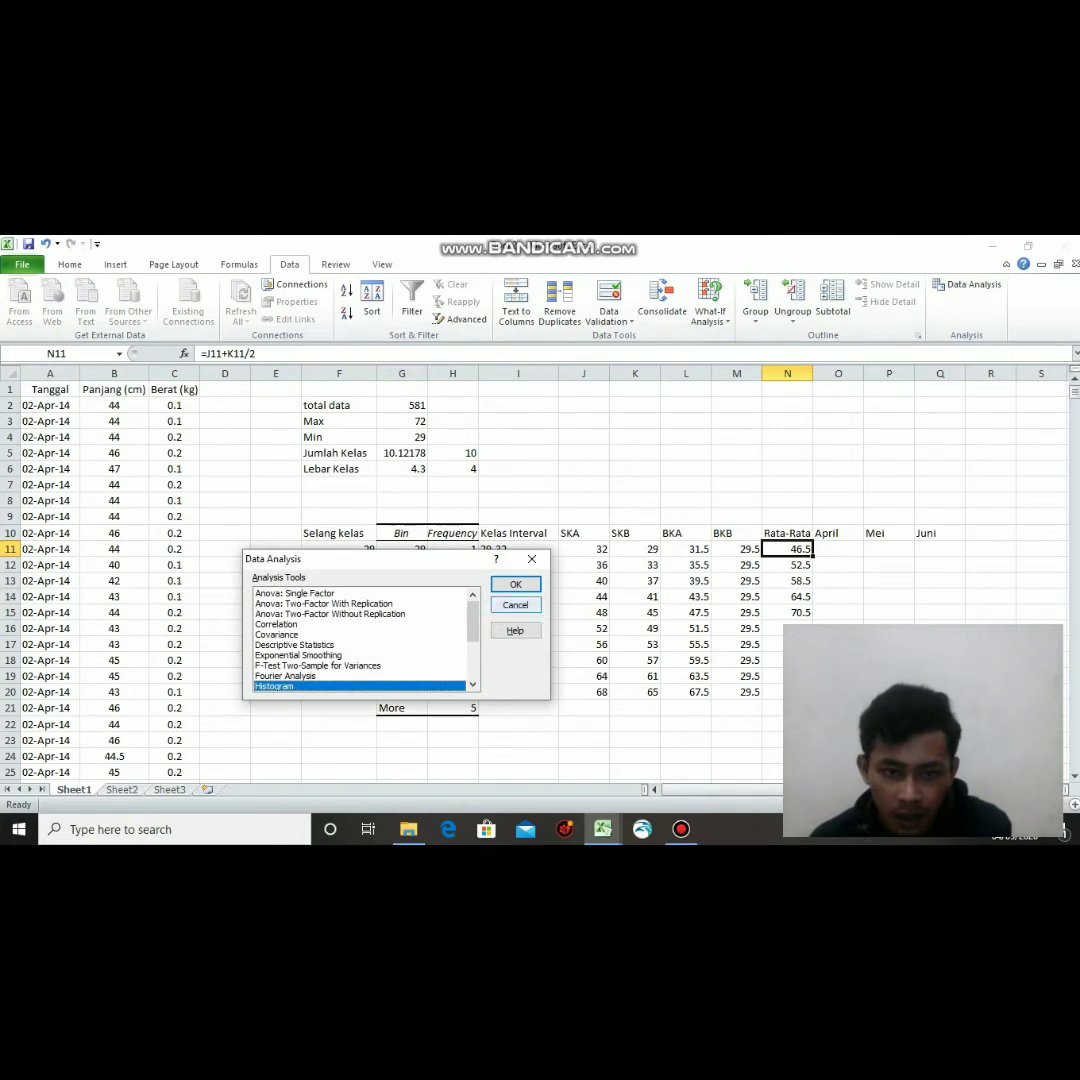
pyautogui.press('Return')
pyautogui.click(458, 553)
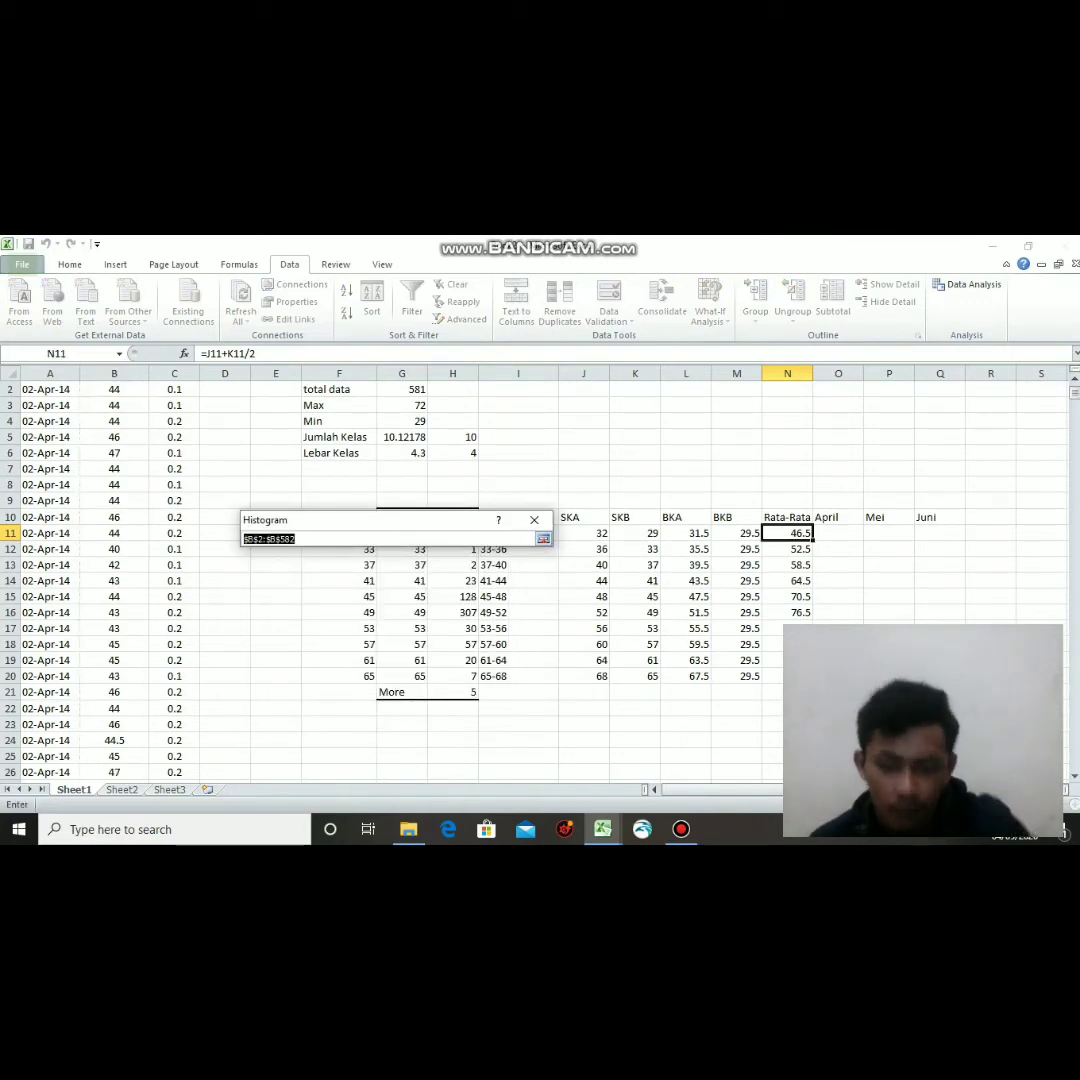
pyautogui.press('BackSpace')
pyautogui.scroll(1, 450, 580)
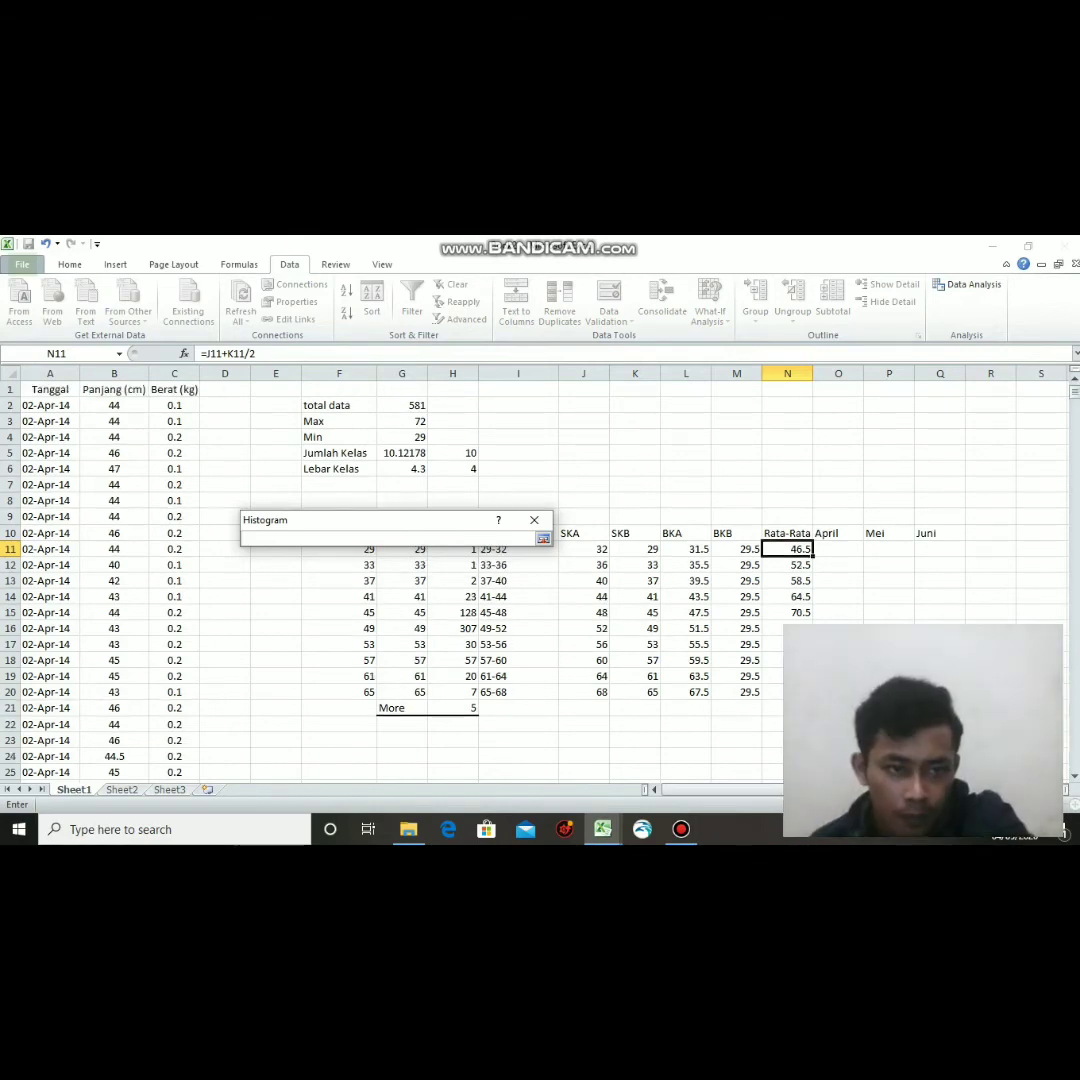
pyautogui.moveTo(114, 405); pyautogui.dragTo(120, 612)
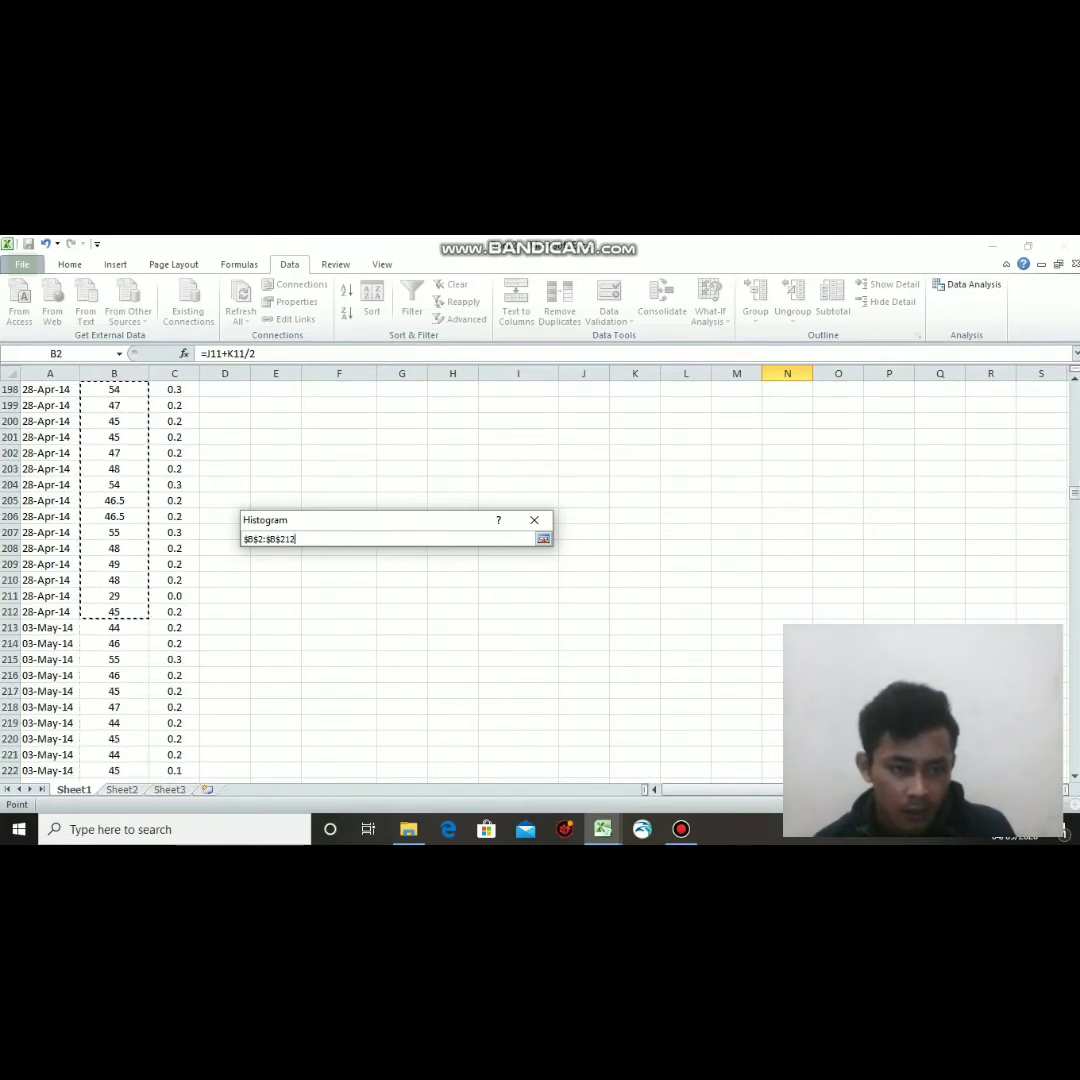
pyautogui.press('Return')
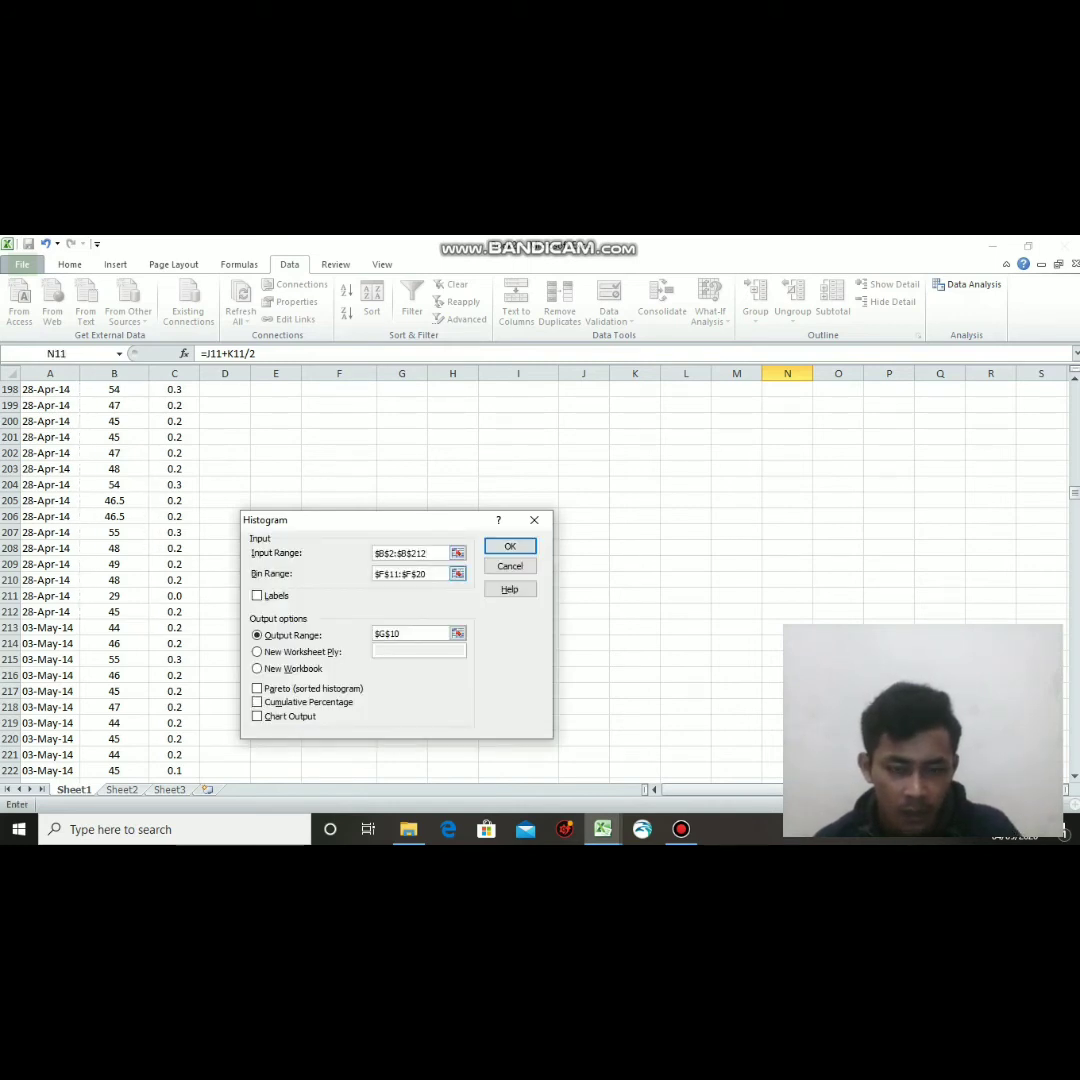
# Set the April histogram's output range to $O$11 and generate its frequency table.
pyautogui.press('BackSpace')
pyautogui.press('BackSpace')
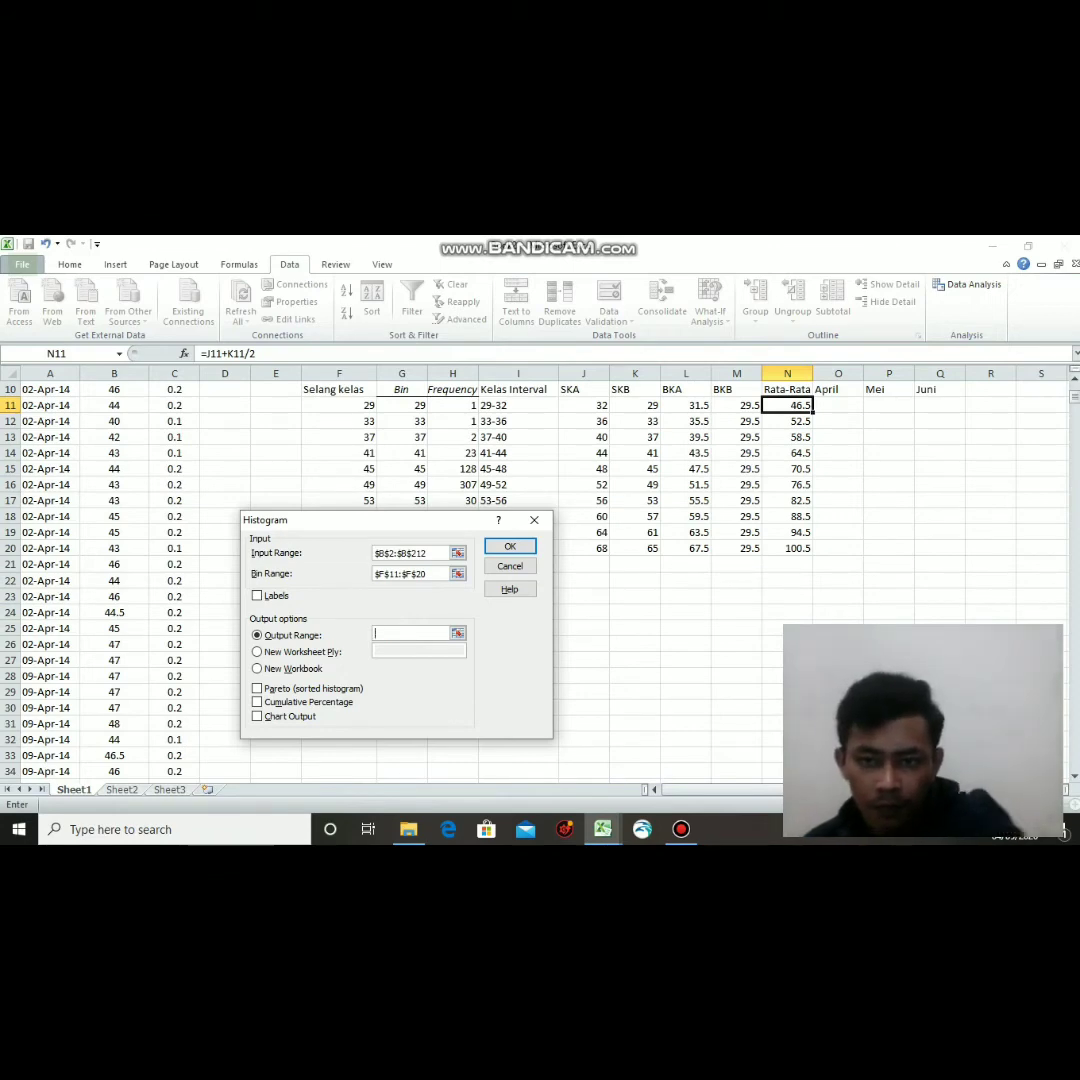
pyautogui.click(838, 405)
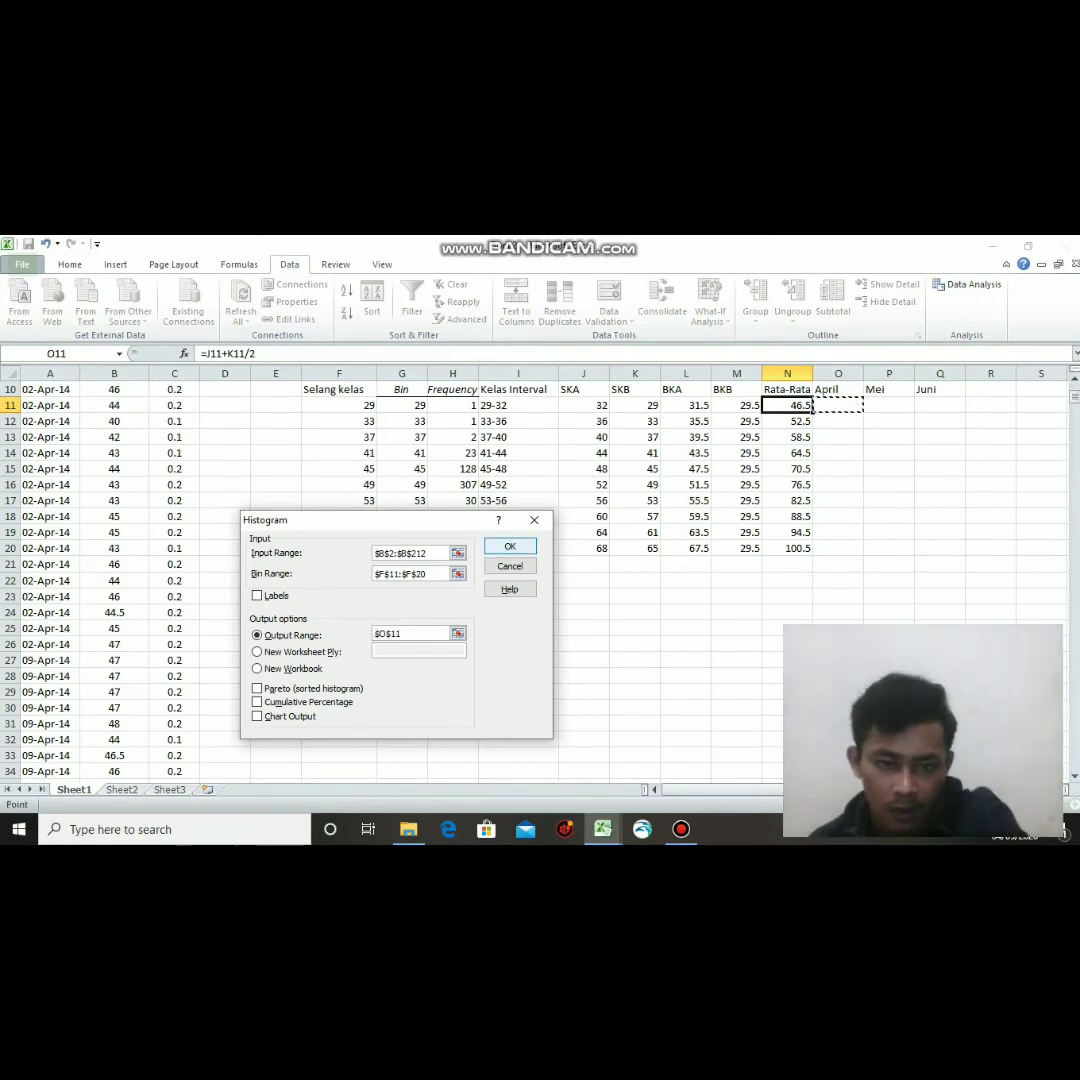
pyautogui.press('Return')
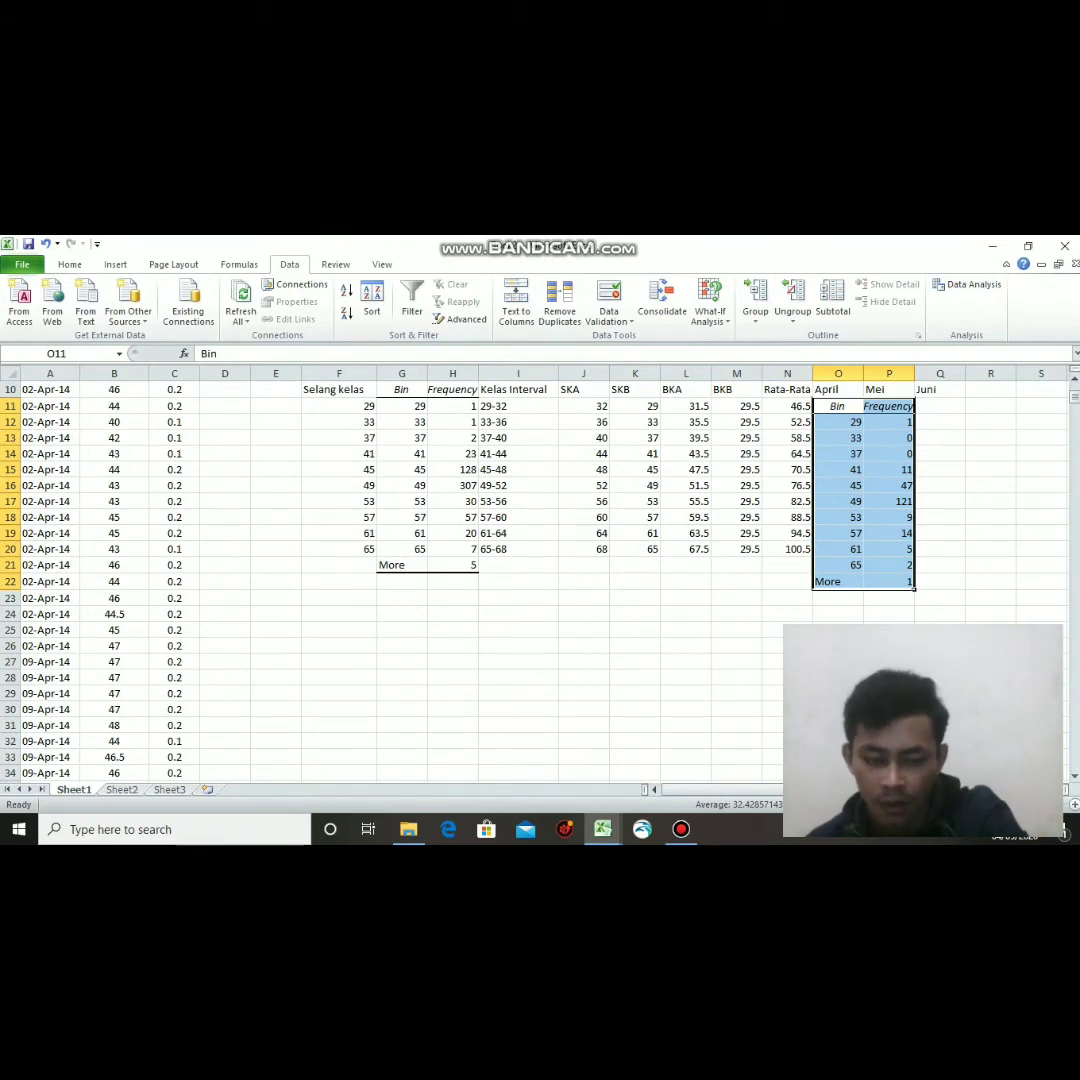
# Copy the April histogram table from O11:P22 to F25 and clear the contents of the original cells.
pyautogui.hotkey('ctrl', 'c')
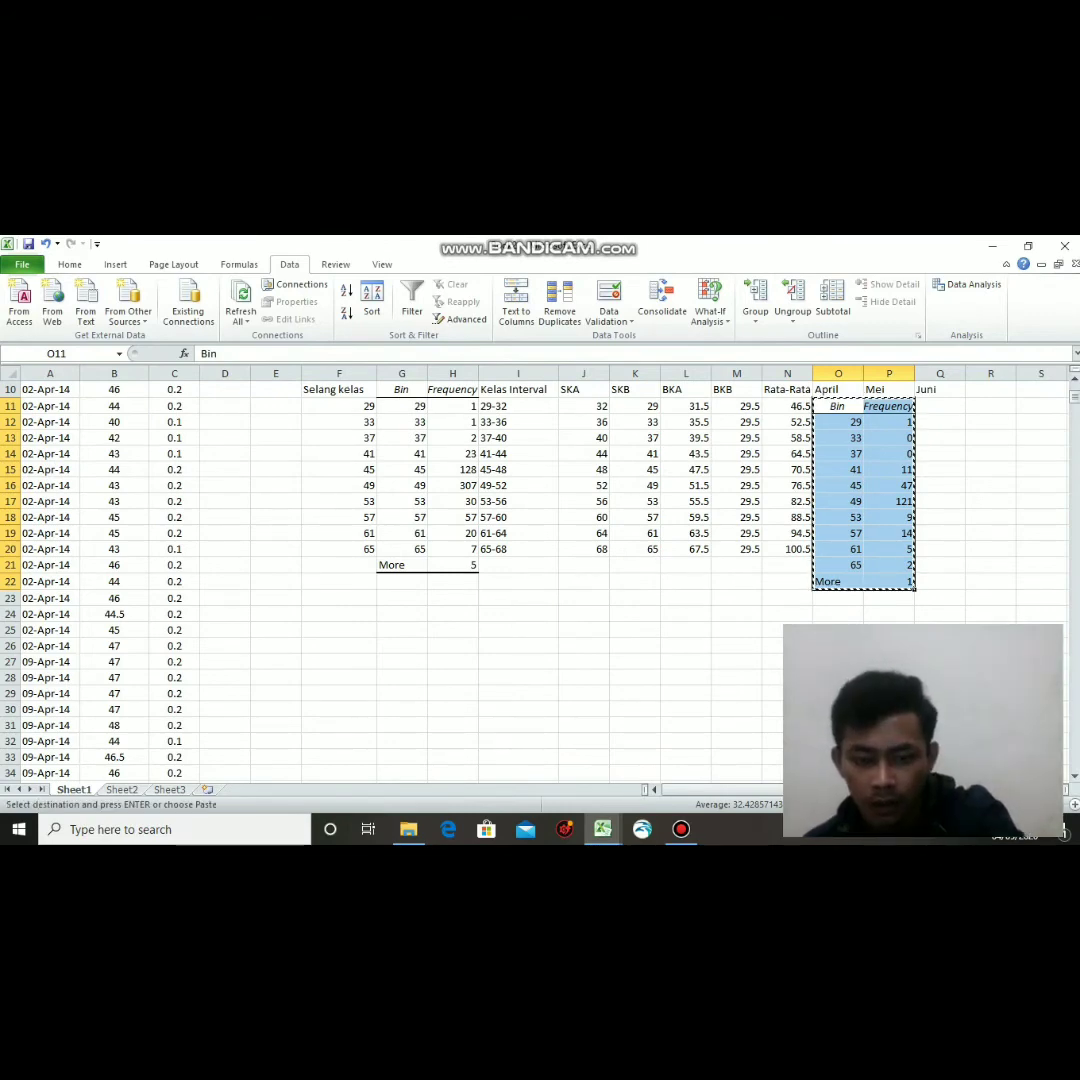
pyautogui.click(339, 630)
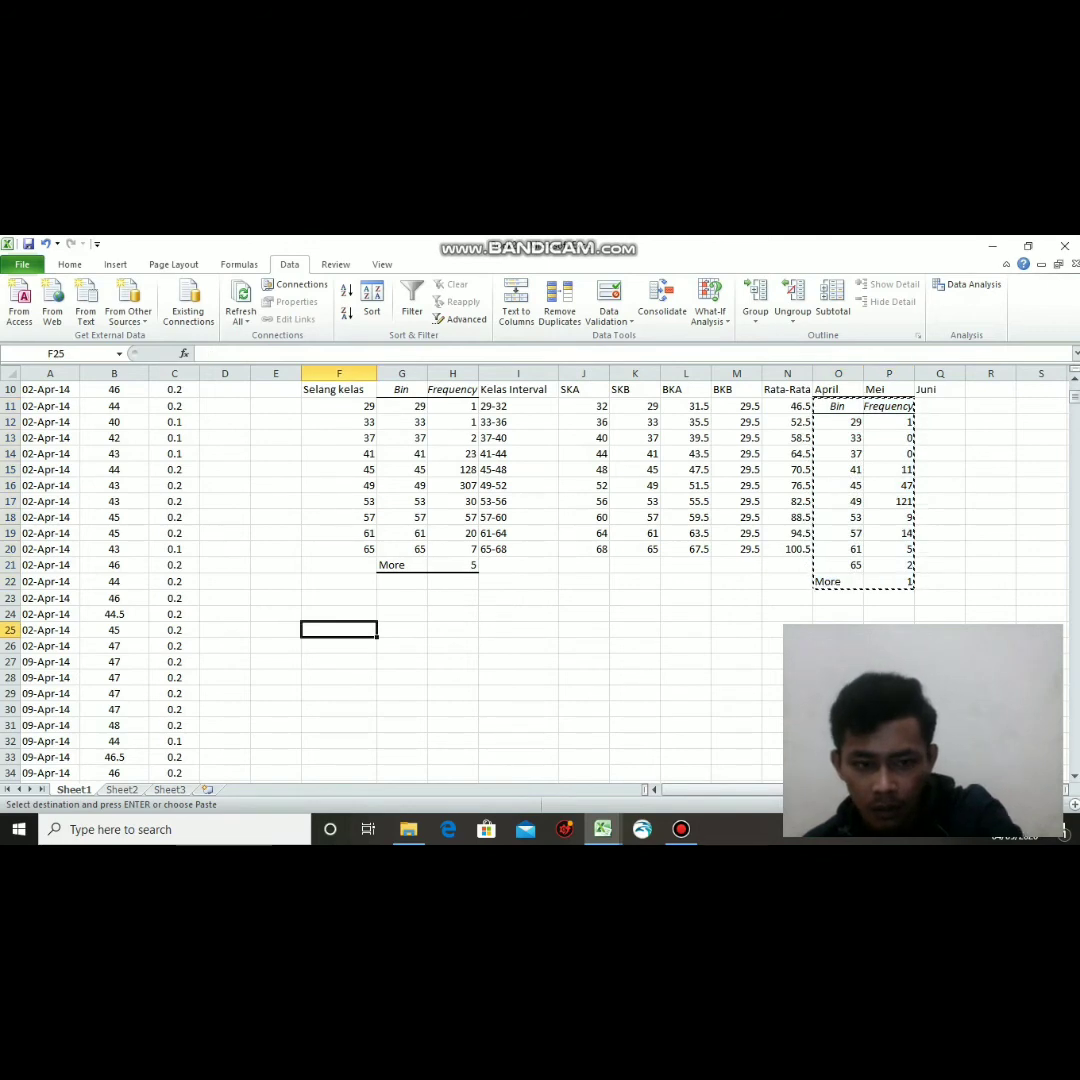
pyautogui.hotkey('ctrl', 'v')
pyautogui.moveTo(838, 406); pyautogui.dragTo(889, 581)
pyautogui.rightClick(887, 571)
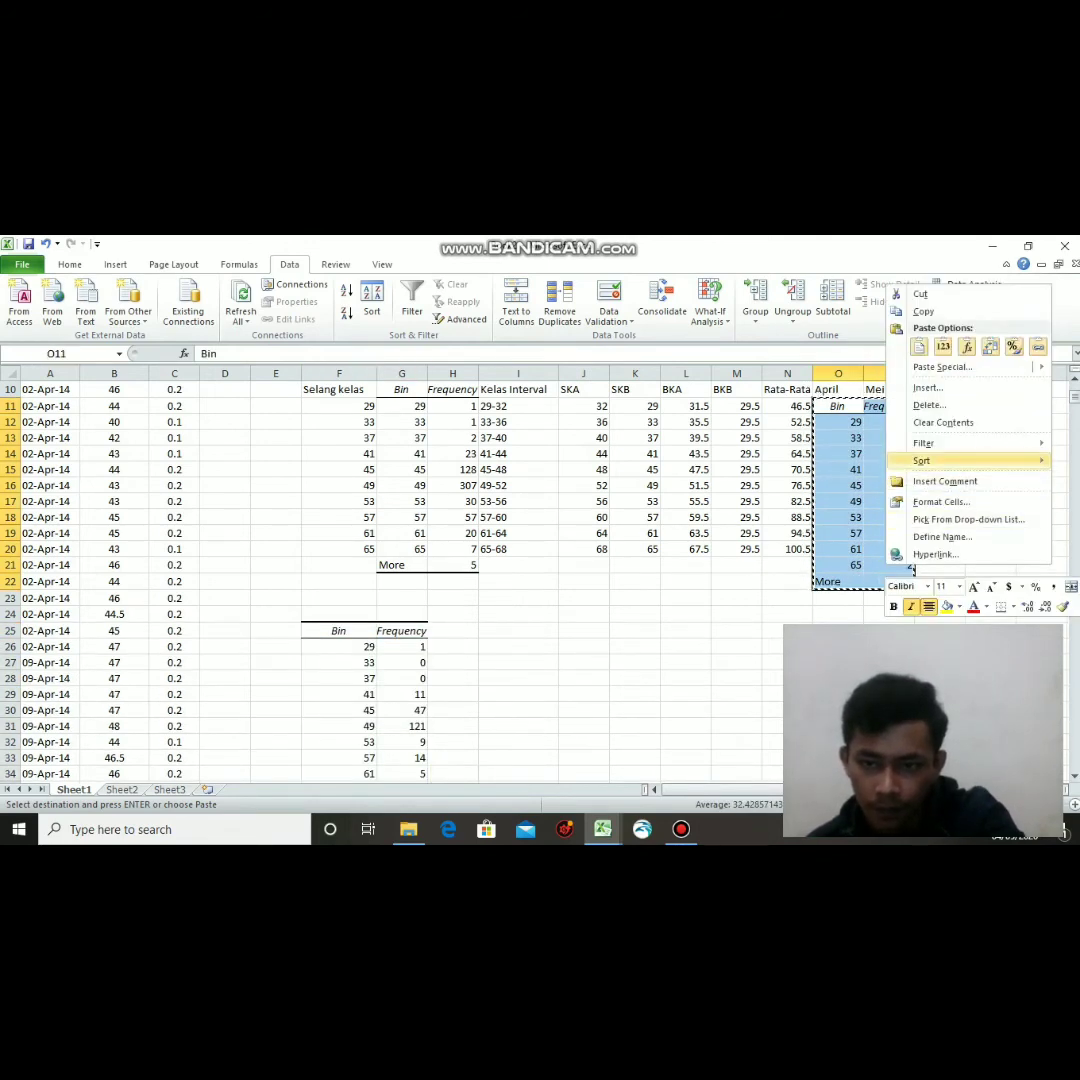
pyautogui.click(943, 422)
pyautogui.click(838, 422)
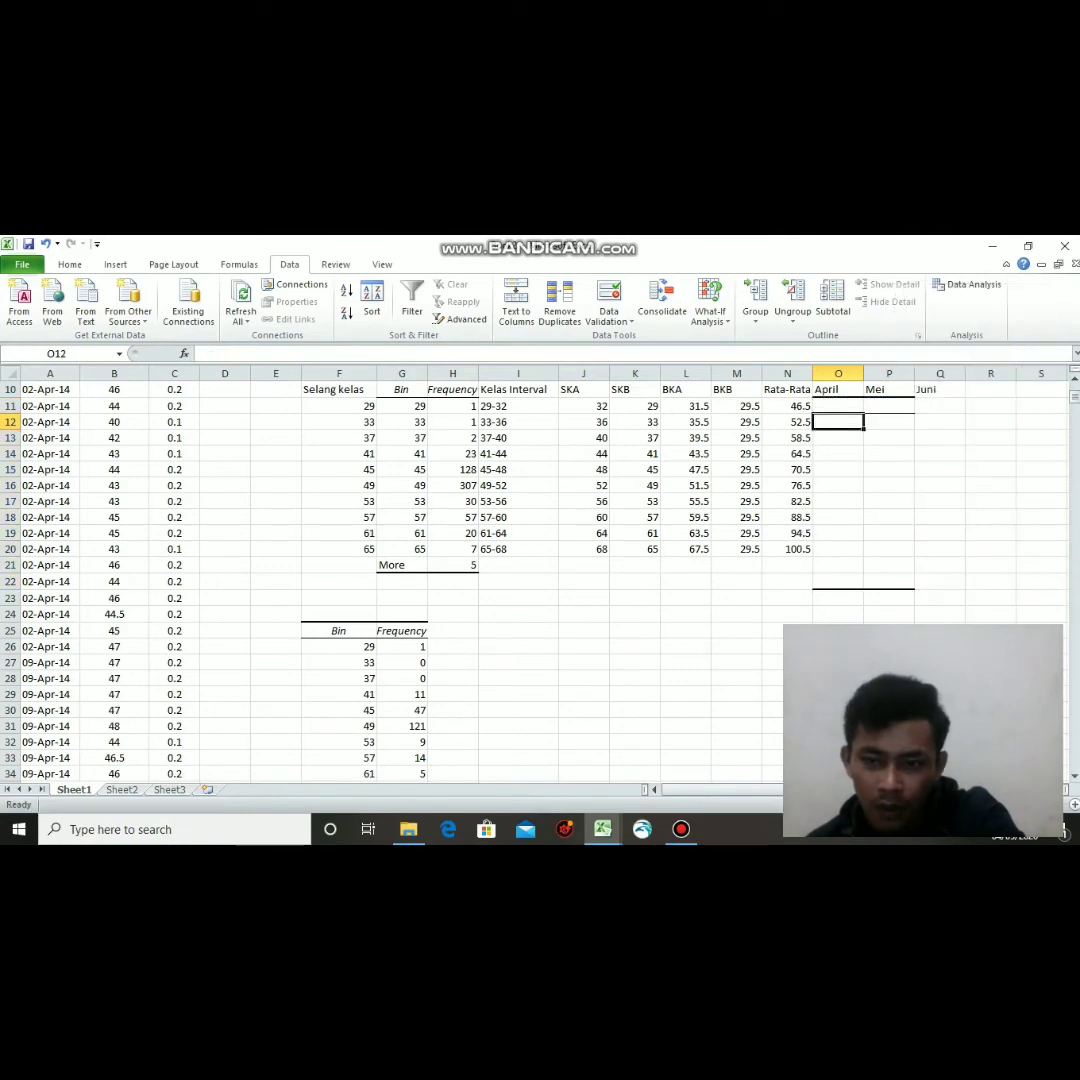
# Remove all borders from the emptied cells O11:P22 under April and Mei.
pyautogui.moveTo(838, 406); pyautogui.dragTo(889, 581)
pyautogui.click(69, 264)
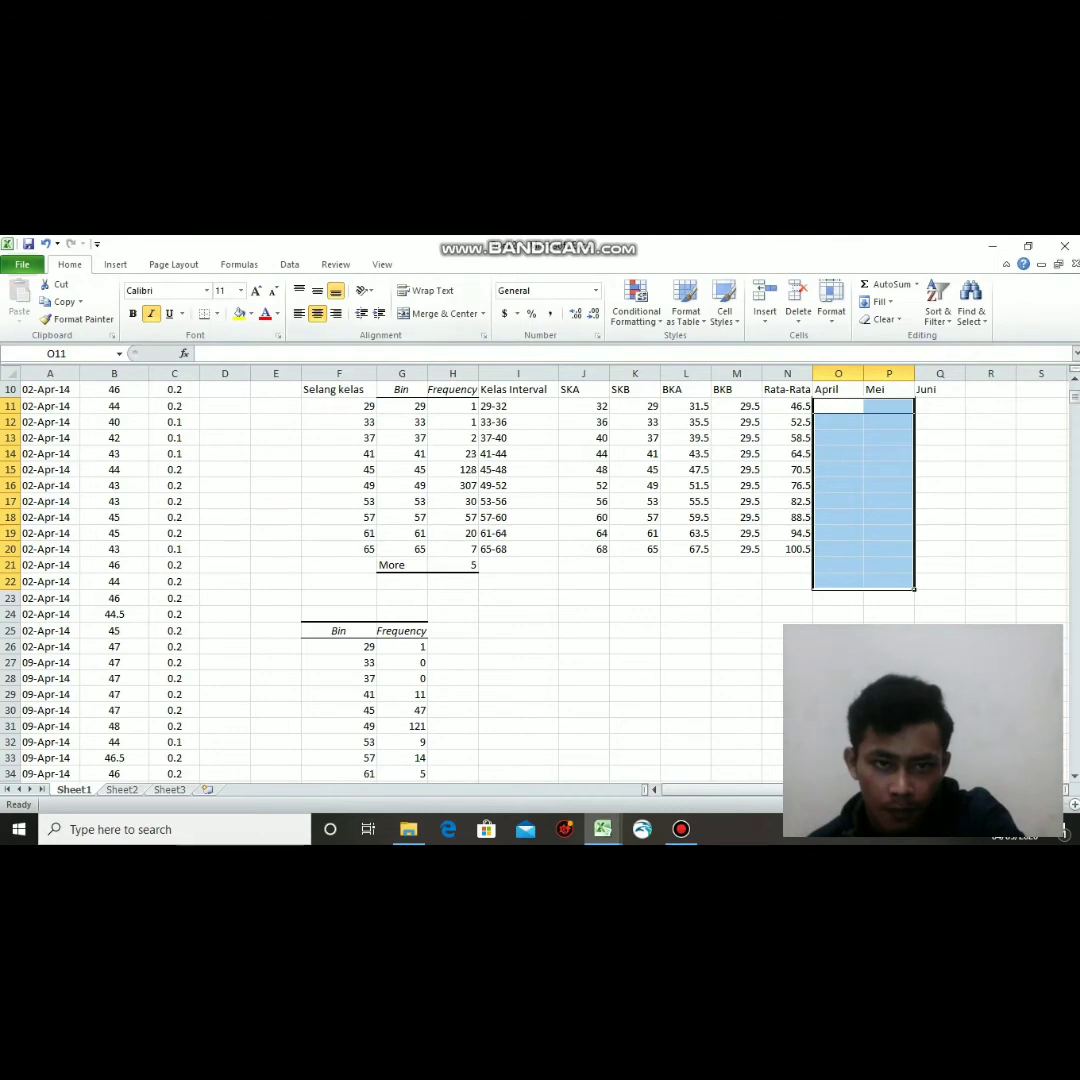
pyautogui.click(216, 313)
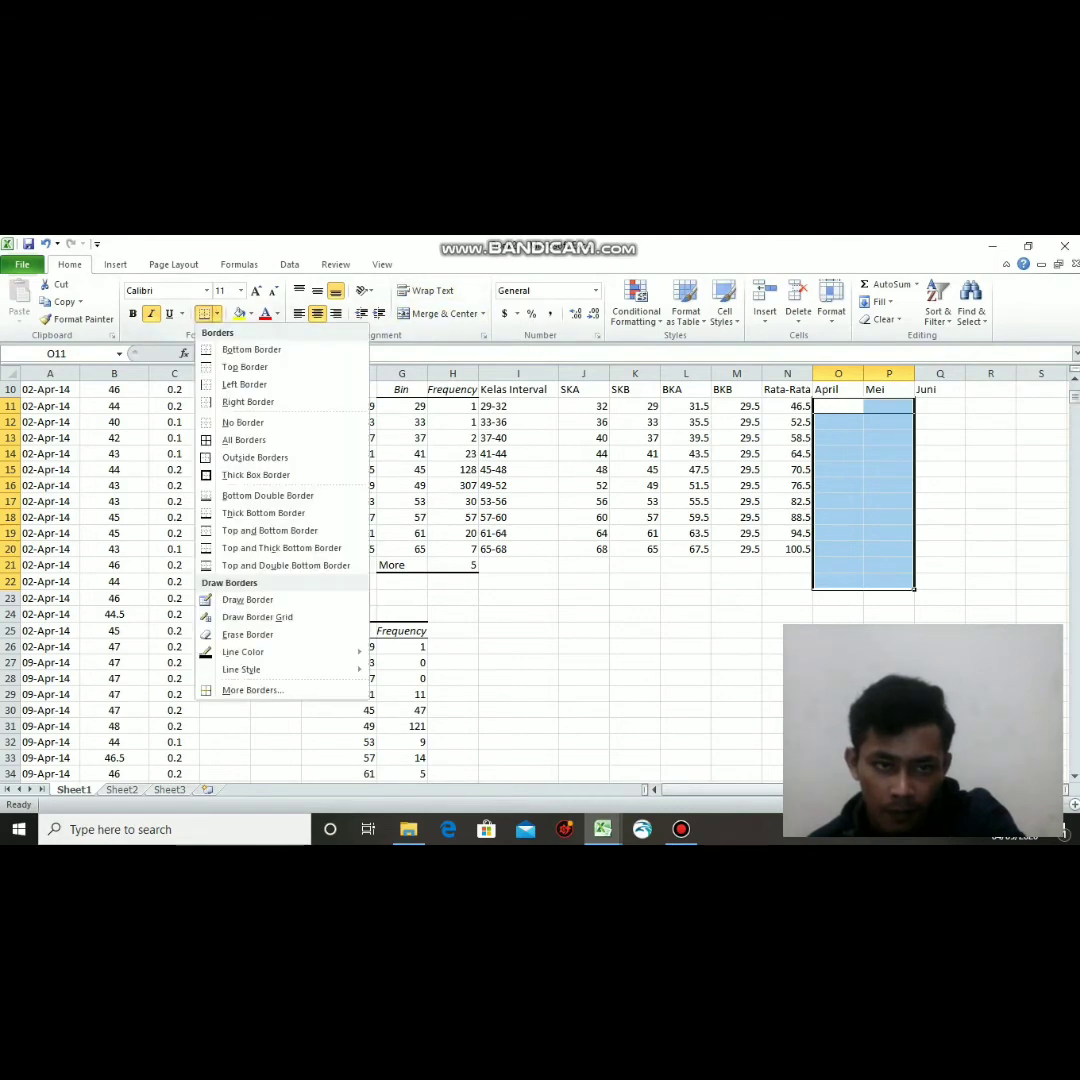
pyautogui.click(243, 422)
pyautogui.click(787, 629)
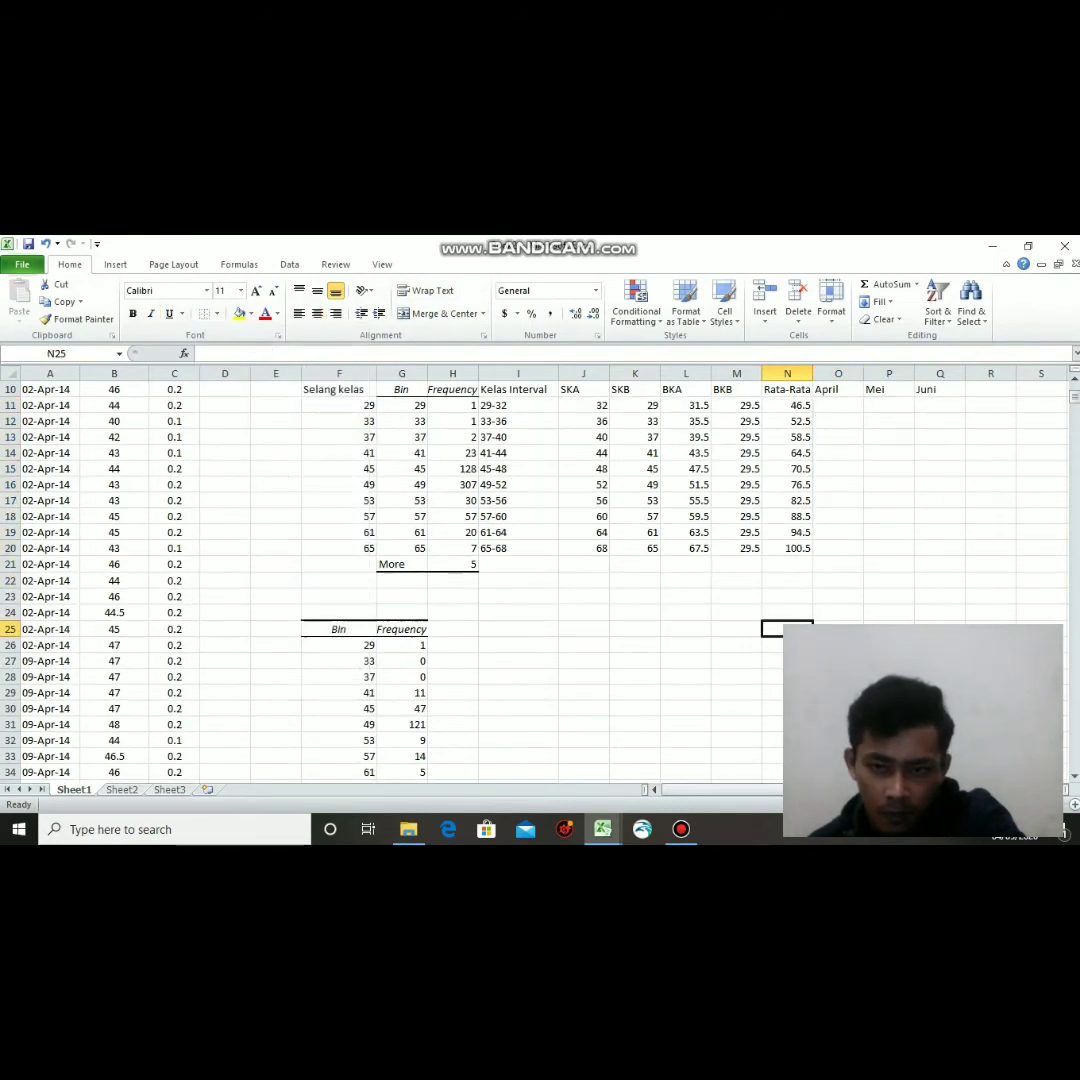
# Copy the April frequencies in G26:G36 and paste them as values into the April column starting at O11.
pyautogui.scroll(-2, 540, 580)
pyautogui.moveTo(402, 549); pyautogui.dragTo(402, 710)
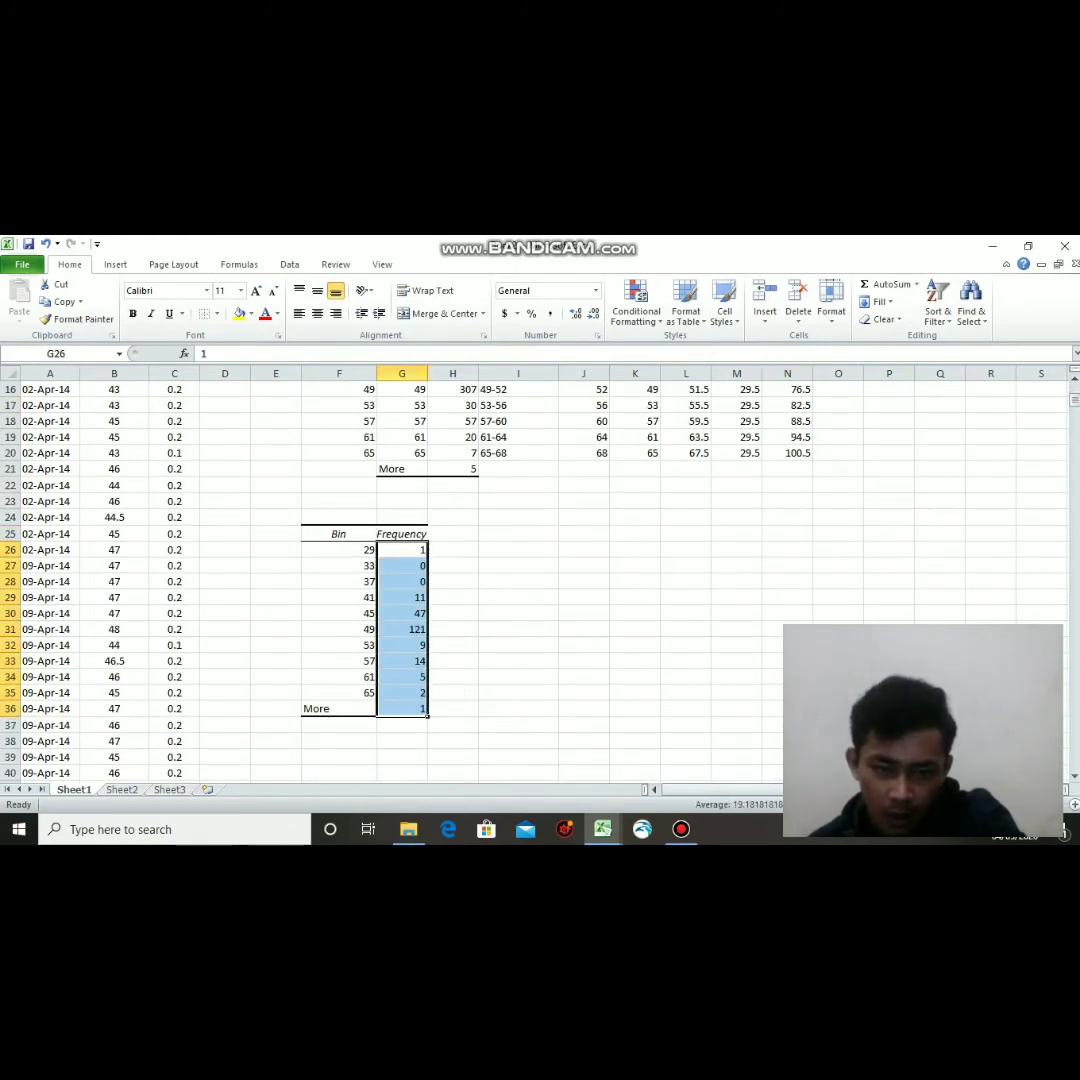
pyautogui.rightClick(408, 683)
pyautogui.click(445, 421)
pyautogui.scroll(3, 540, 580)
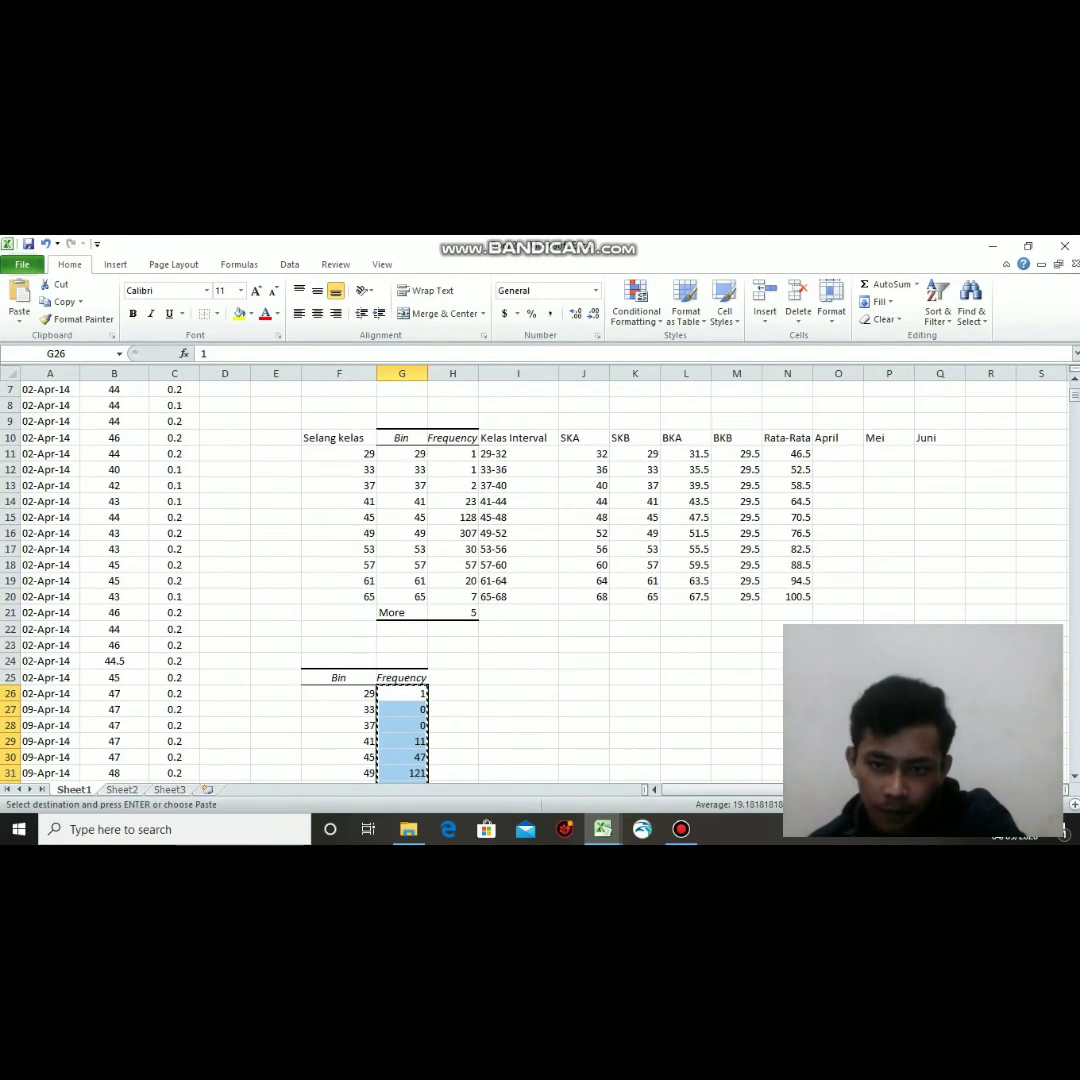
pyautogui.click(838, 453)
pyautogui.rightClick(838, 453)
pyautogui.click(895, 512)
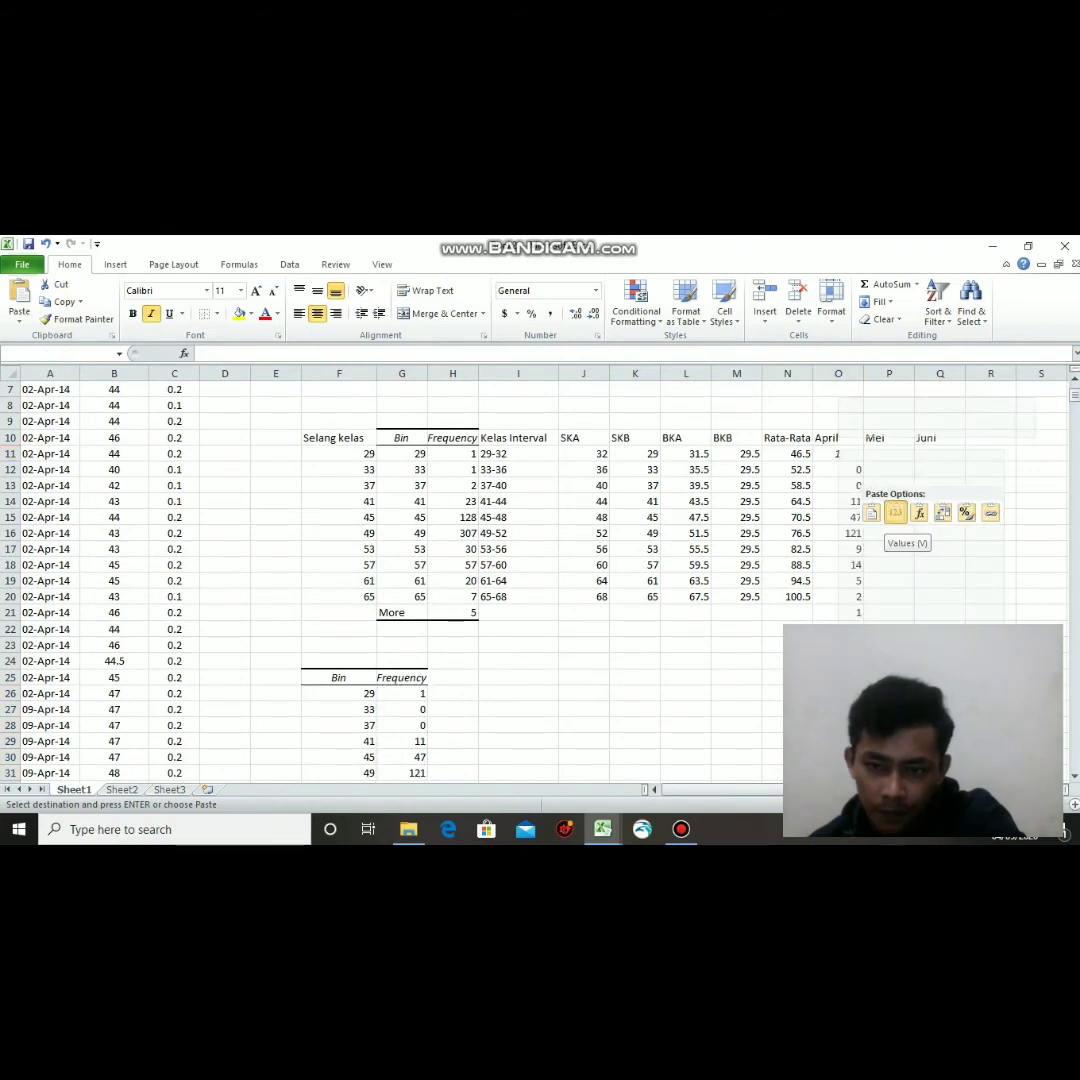
pyautogui.click(895, 512)
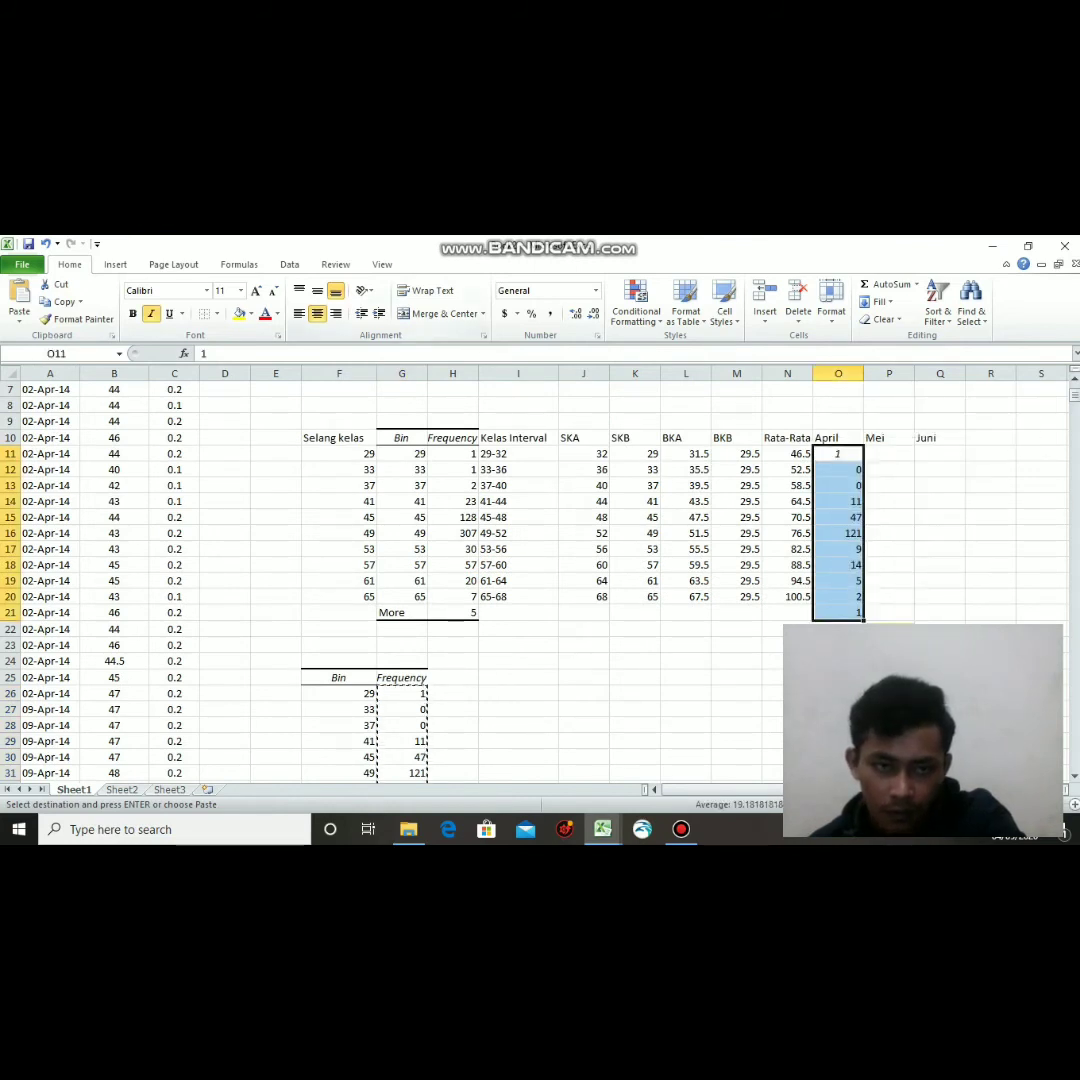
pyautogui.click(737, 661)
# Right-align the first April frequency in O11.
pyautogui.click(838, 454)
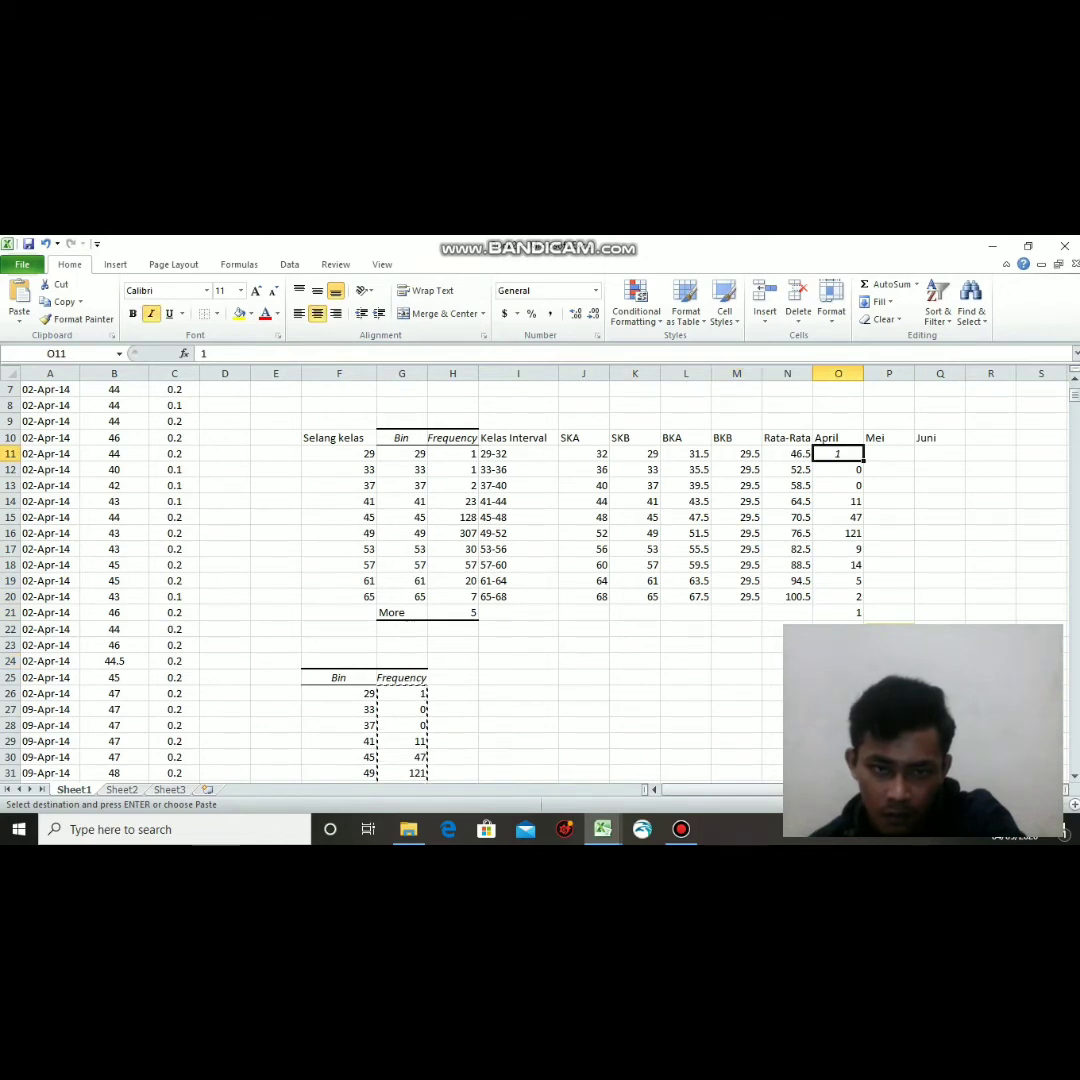
pyautogui.click(299, 314)
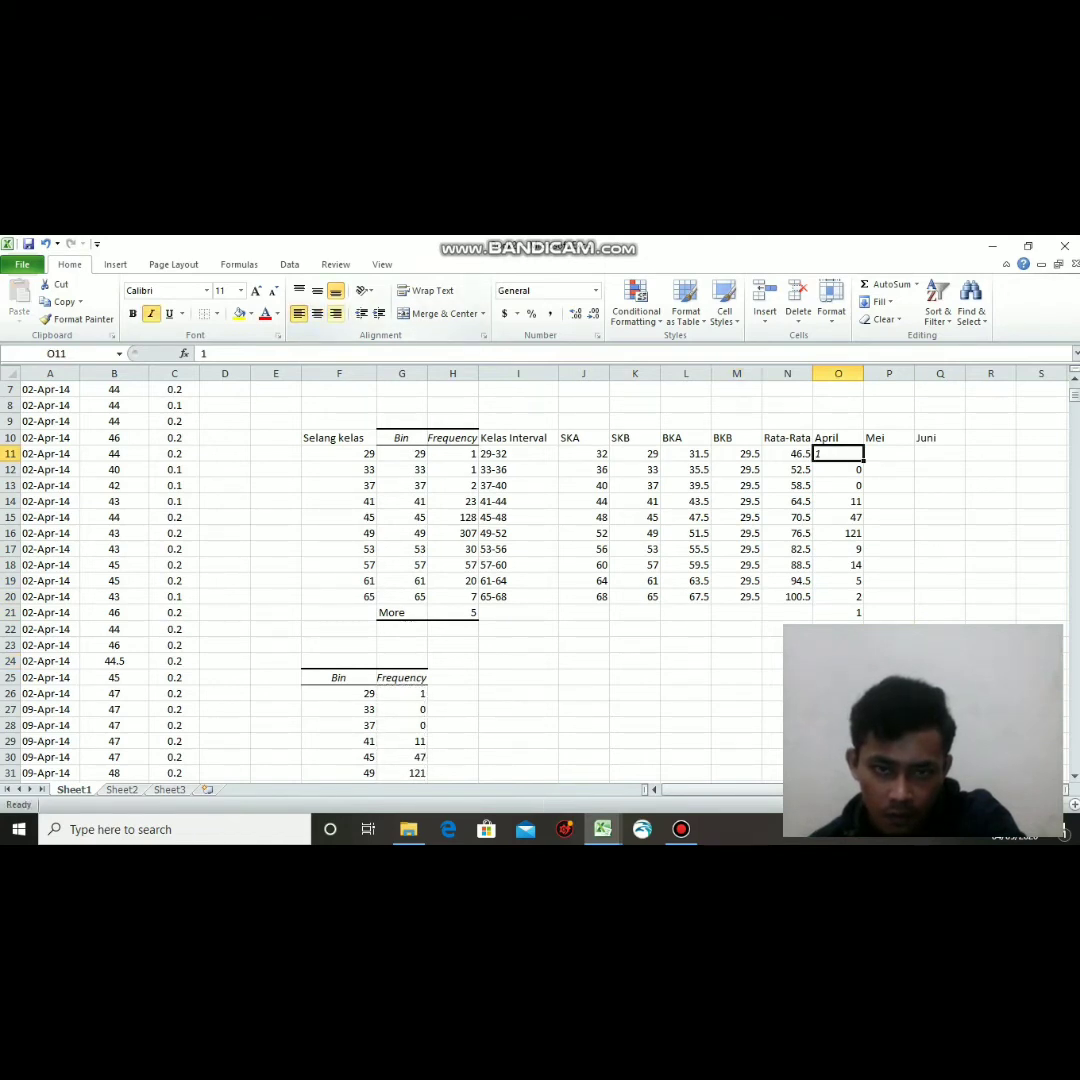
pyautogui.click(336, 314)
pyautogui.click(635, 709)
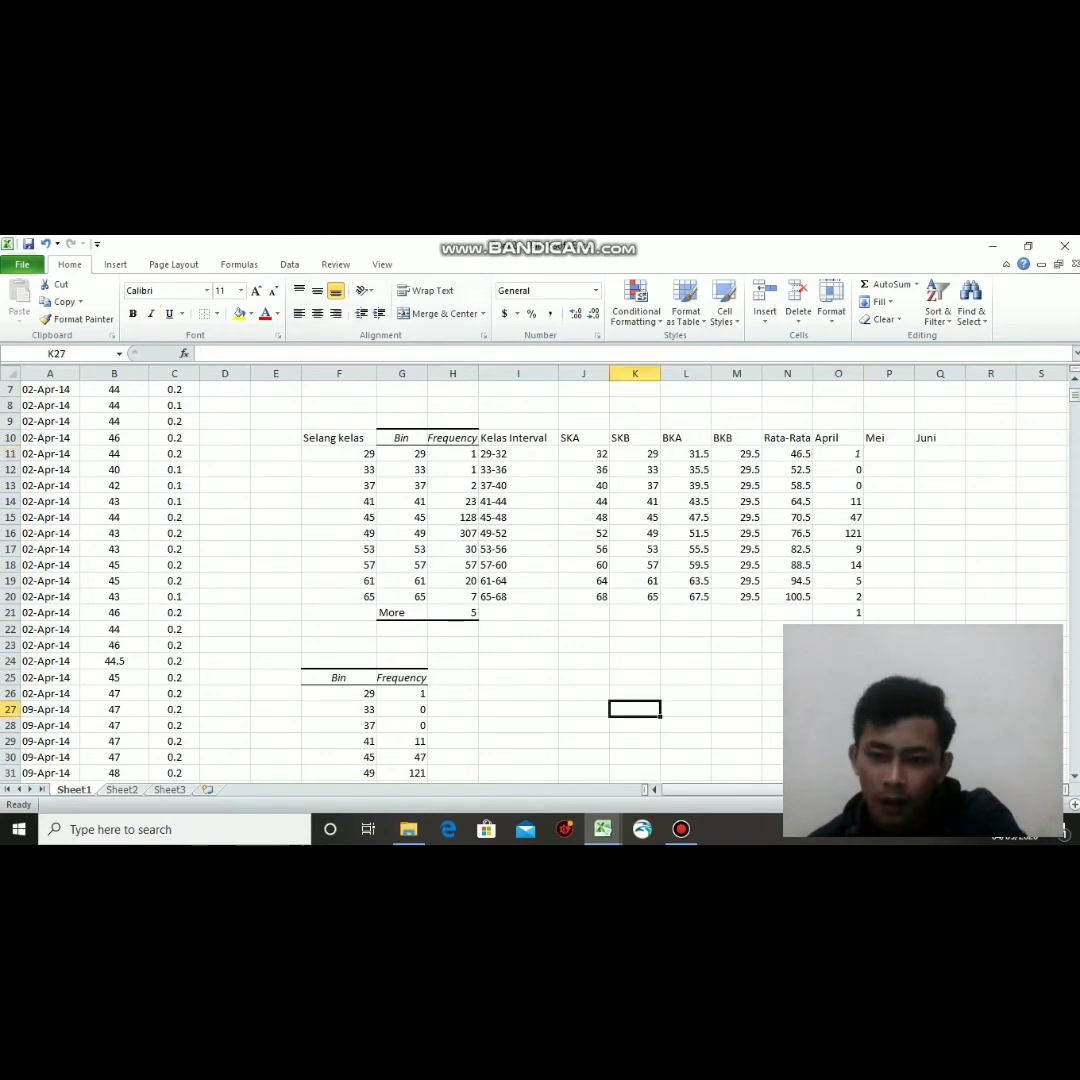
# Start a Histogram analysis and set its input range to the May Panjang (cm) values, $B$213:$B$318.
pyautogui.click(889, 454)
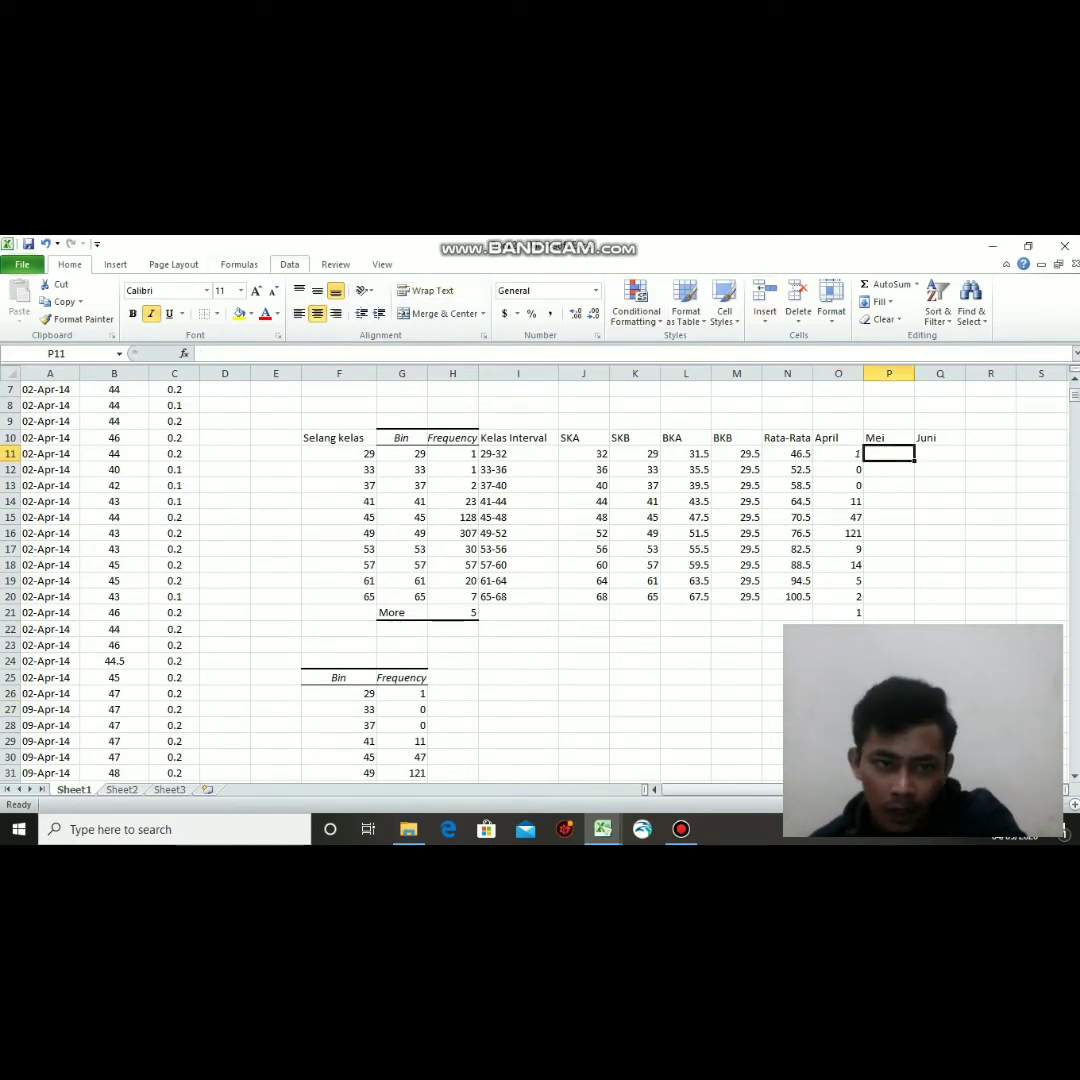
pyautogui.click(289, 264)
pyautogui.click(968, 284)
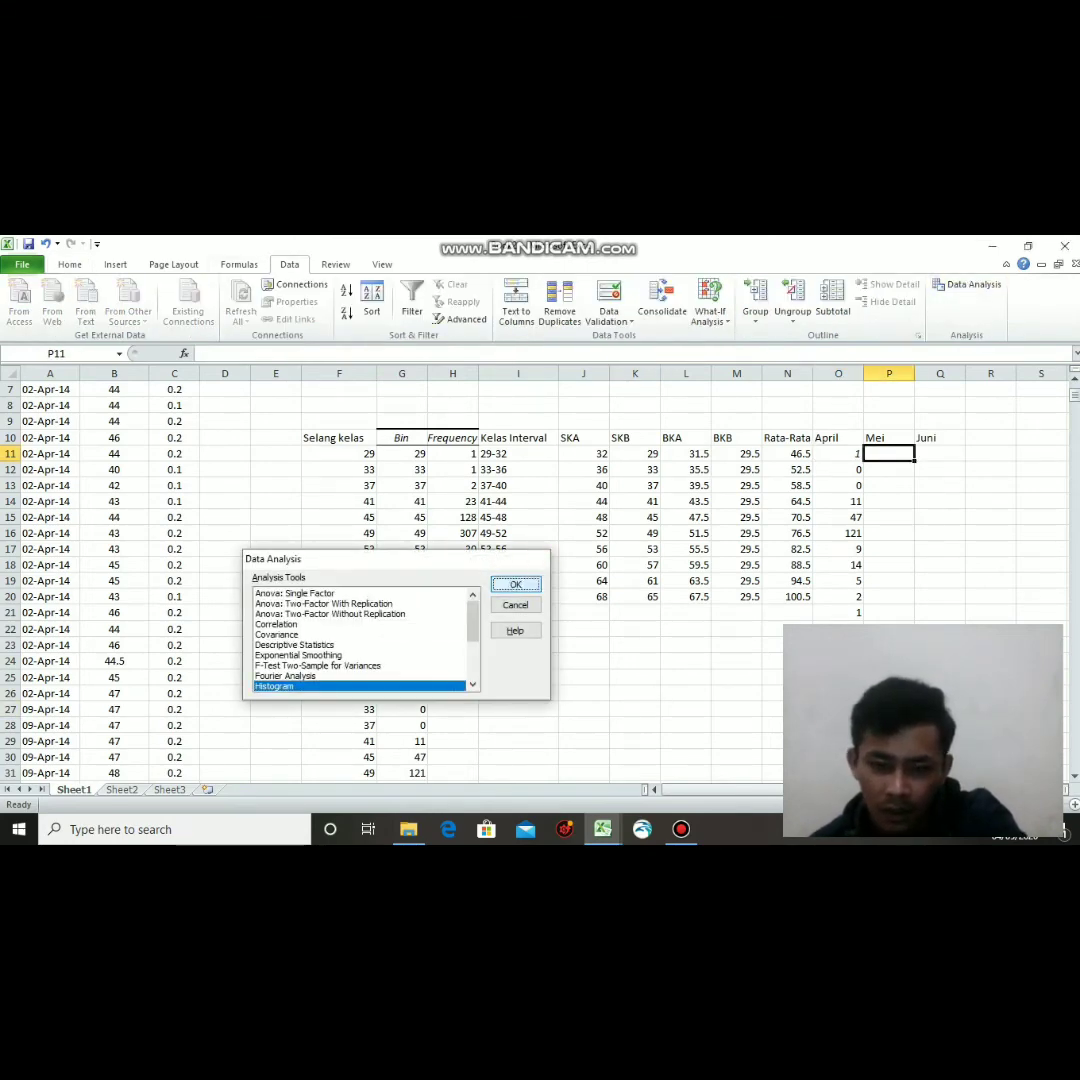
pyautogui.click(515, 582)
pyautogui.click(458, 553)
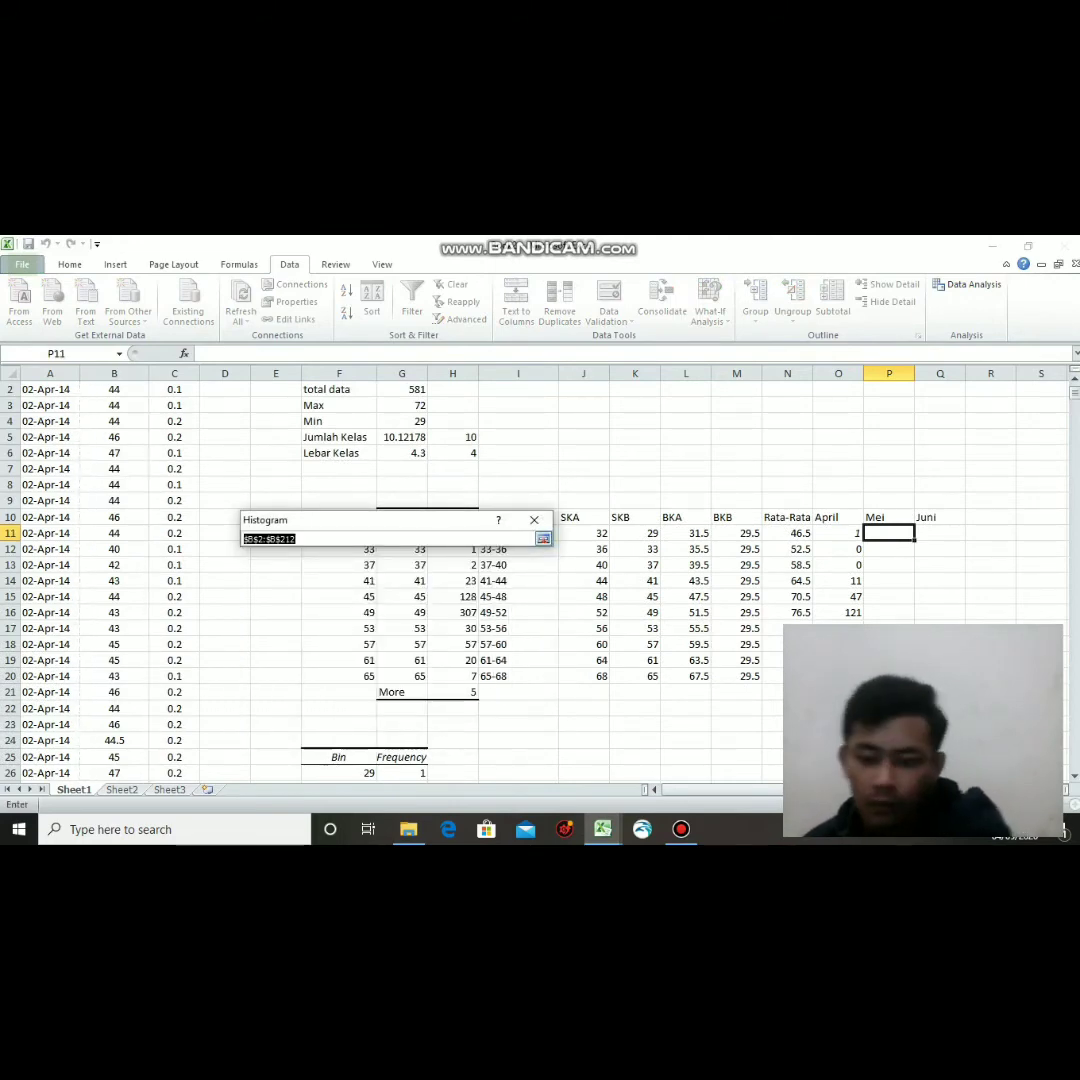
pyautogui.press('BackSpace')
pyautogui.scroll(-20, 540, 580)
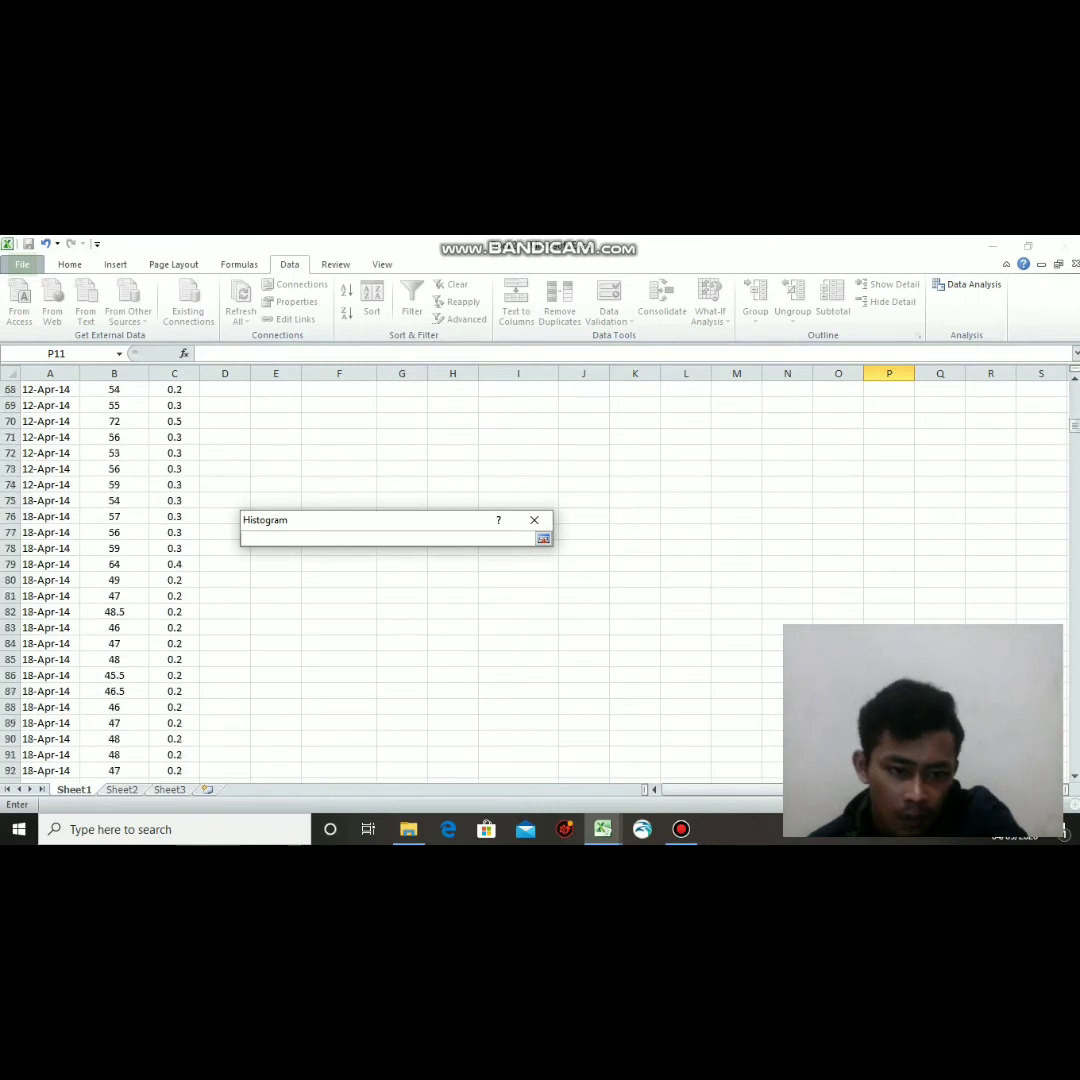
pyautogui.scroll(-20, 540, 580)
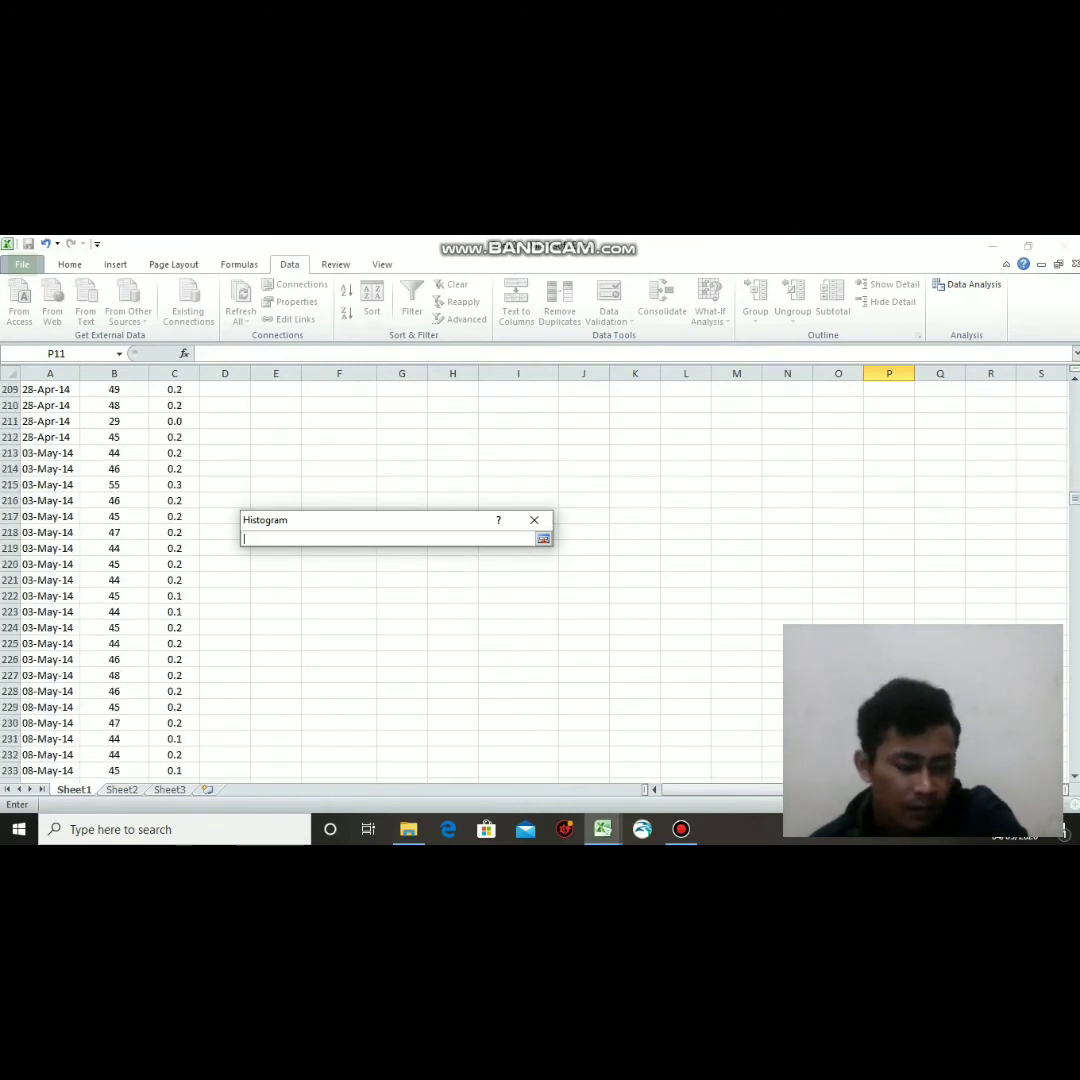
pyautogui.scroll(-8, 540, 580)
pyautogui.scroll(8, 540, 580)
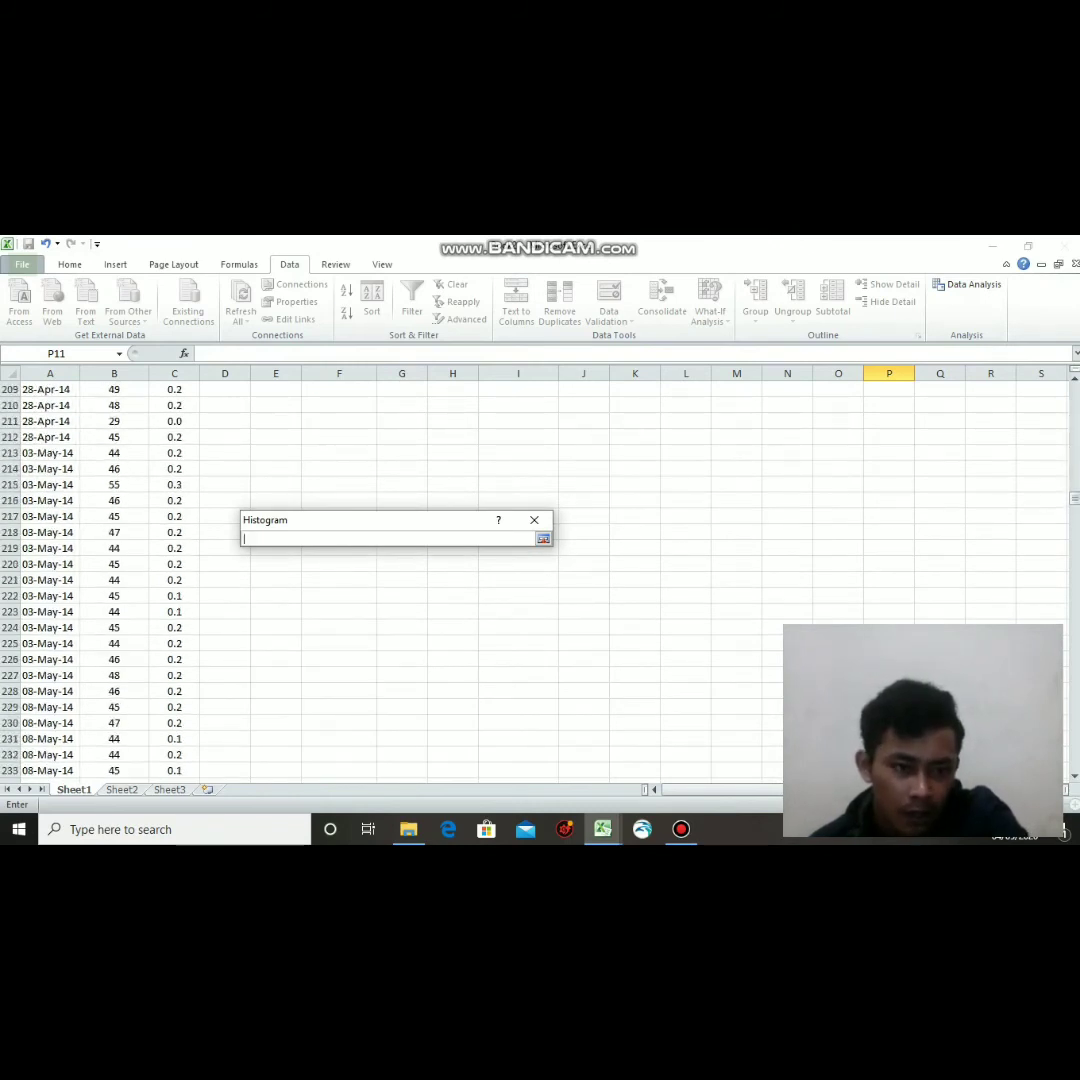
pyautogui.moveTo(114, 453); pyautogui.dragTo(114, 643)
# Set the May histogram's output range to $H$25 and generate its frequency table.
pyautogui.click(458, 633)
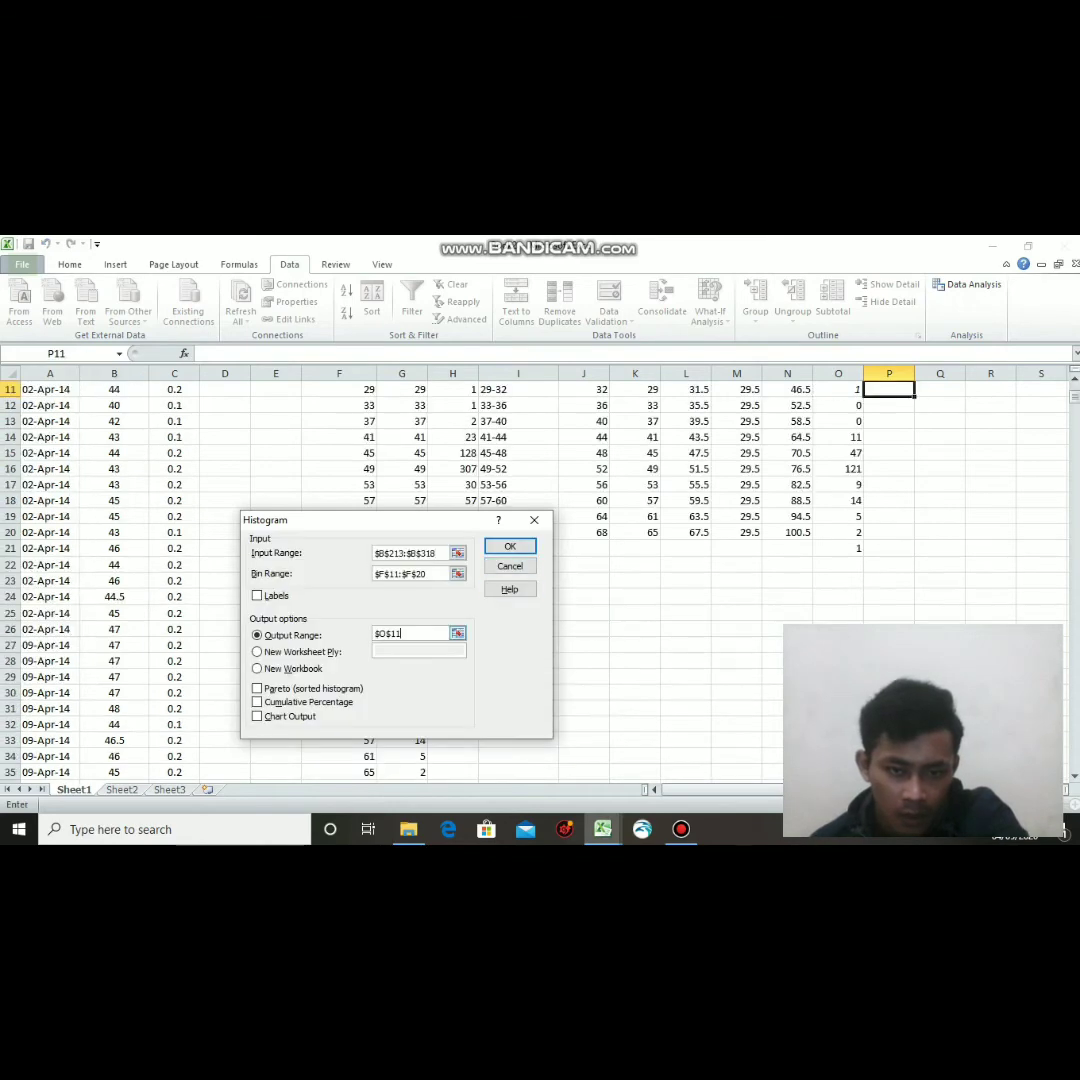
pyautogui.press('BackSpace')
pyautogui.press('BackSpace')
pyautogui.press('BackSpace')
pyautogui.press('BackSpace')
pyautogui.press('BackSpace')
pyautogui.scroll(-3, 640, 580)
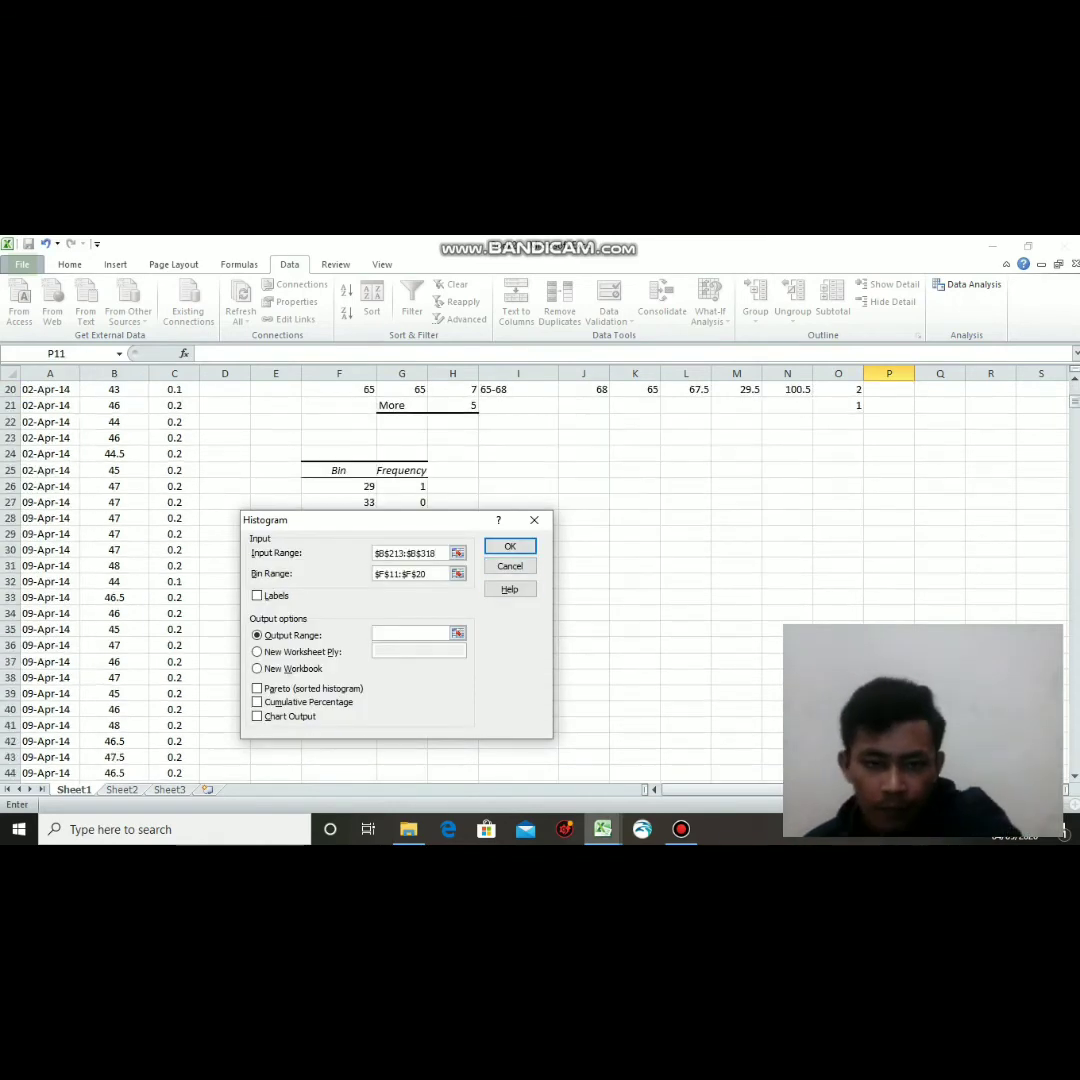
pyautogui.click(452, 470)
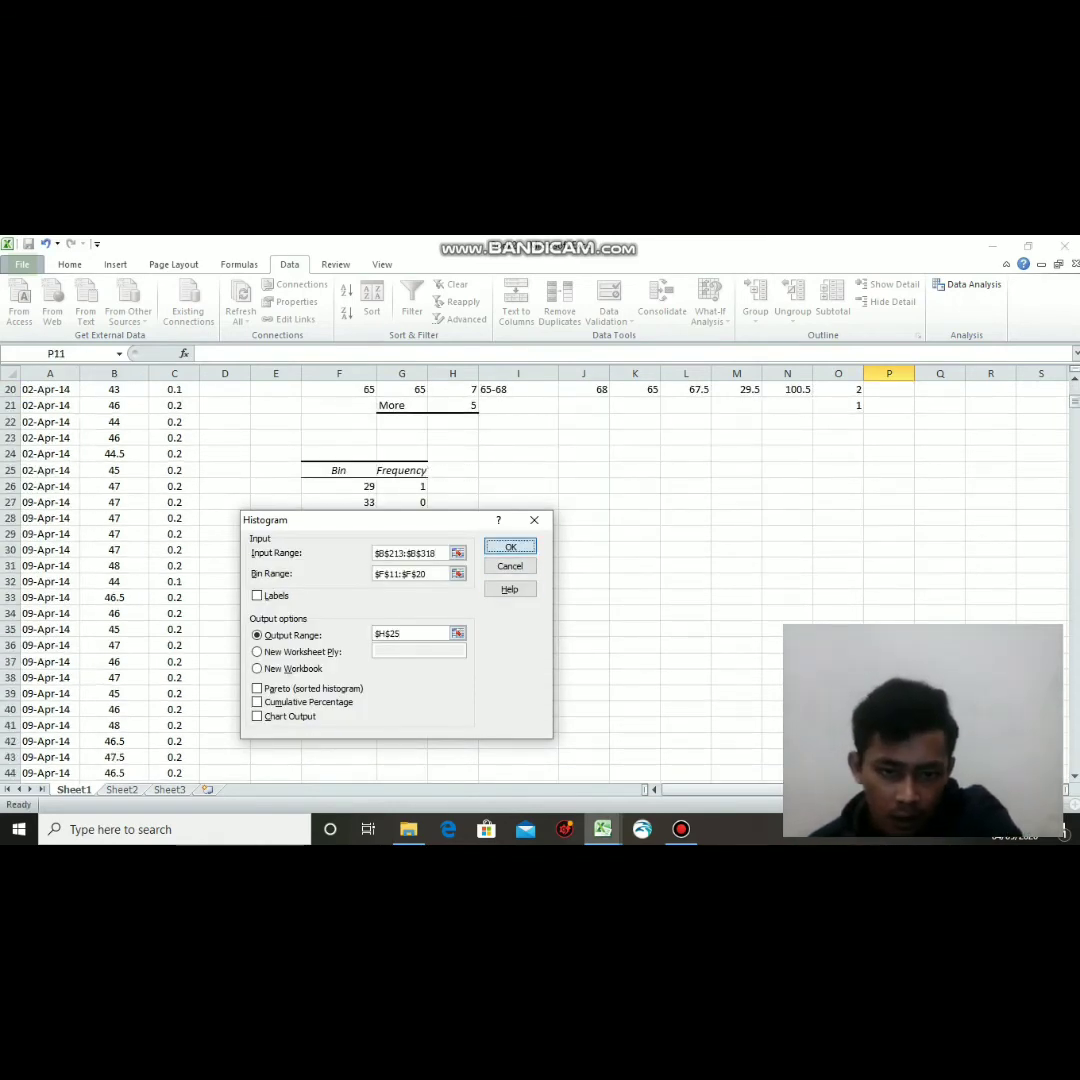
pyautogui.press('Return')
# Copy the May frequencies in I26:I36 into the Mei column starting at P11.
pyautogui.moveTo(518, 486); pyautogui.dragTo(518, 645)
pyautogui.rightClick(540, 640)
pyautogui.click(570, 374)
pyautogui.scroll(4, 566, 500)
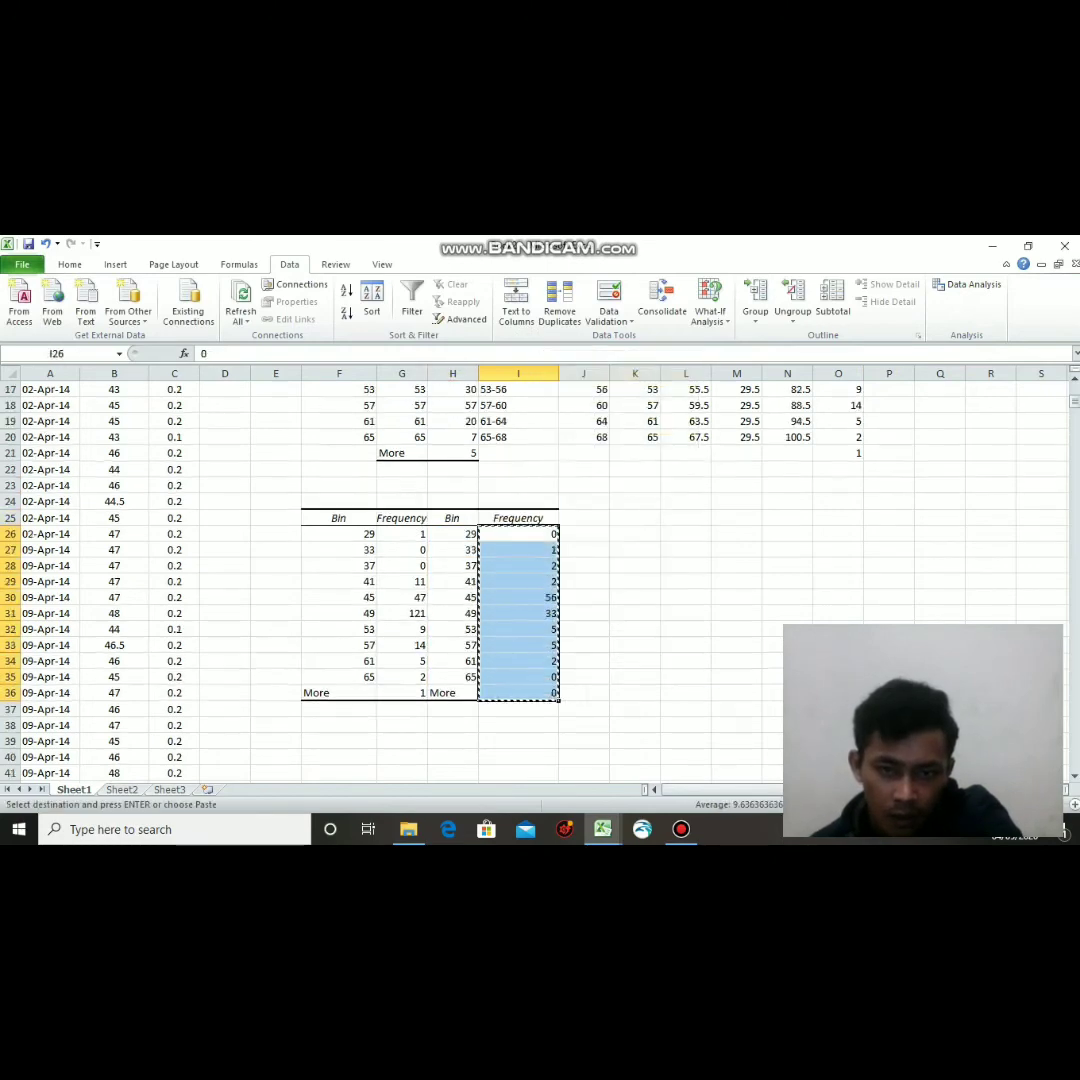
pyautogui.click(889, 437)
pyautogui.rightClick(889, 437)
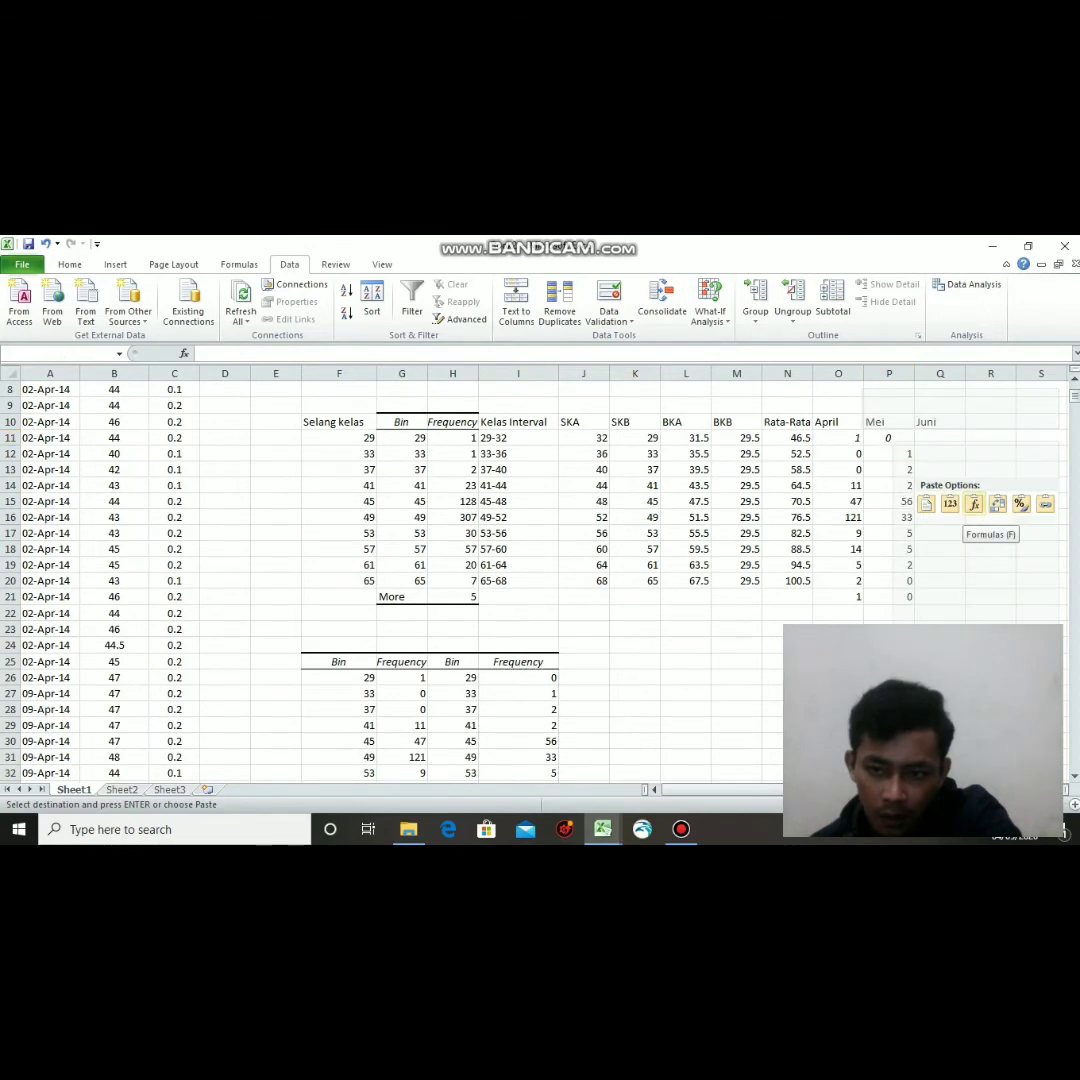
pyautogui.click(949, 504)
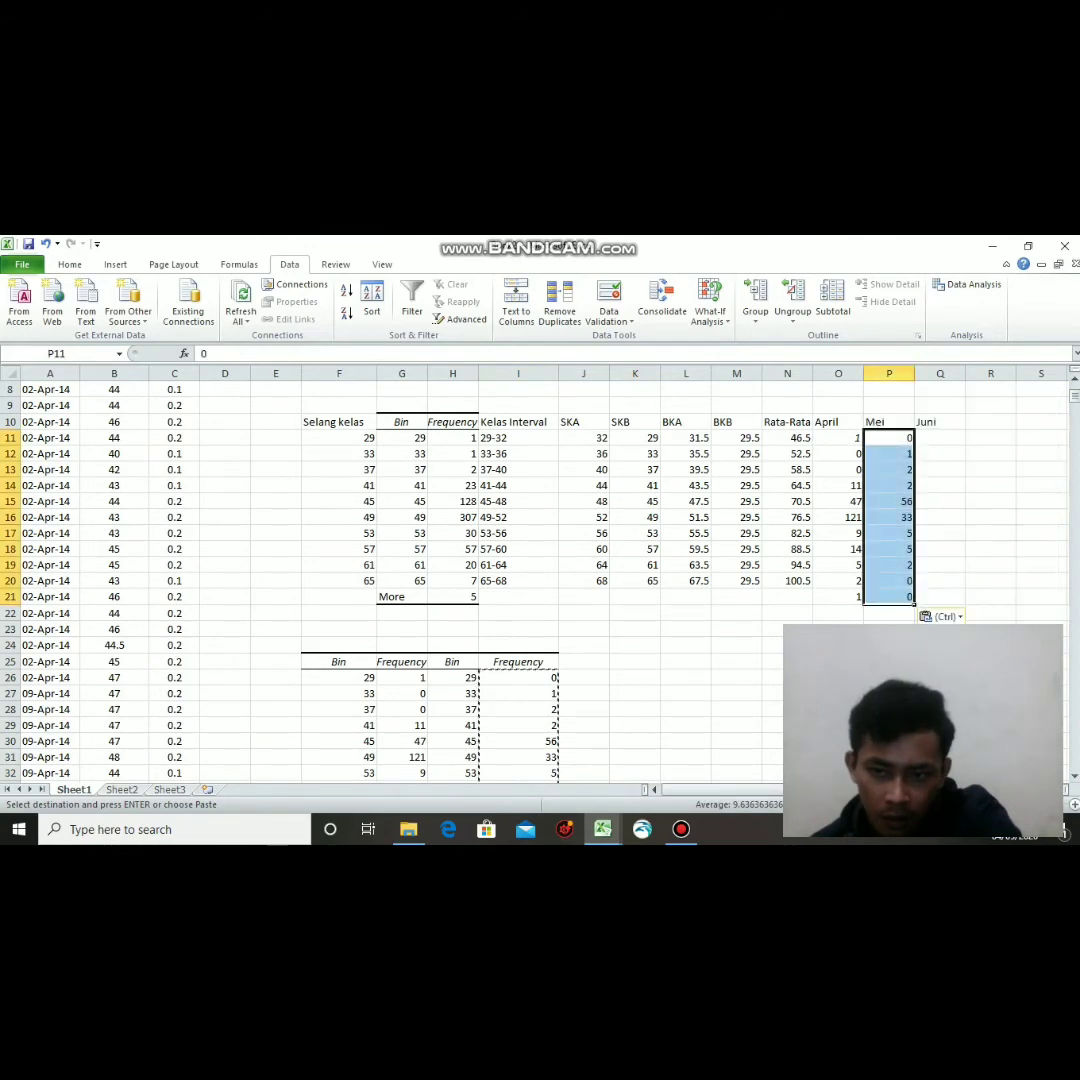
pyautogui.click(787, 661)
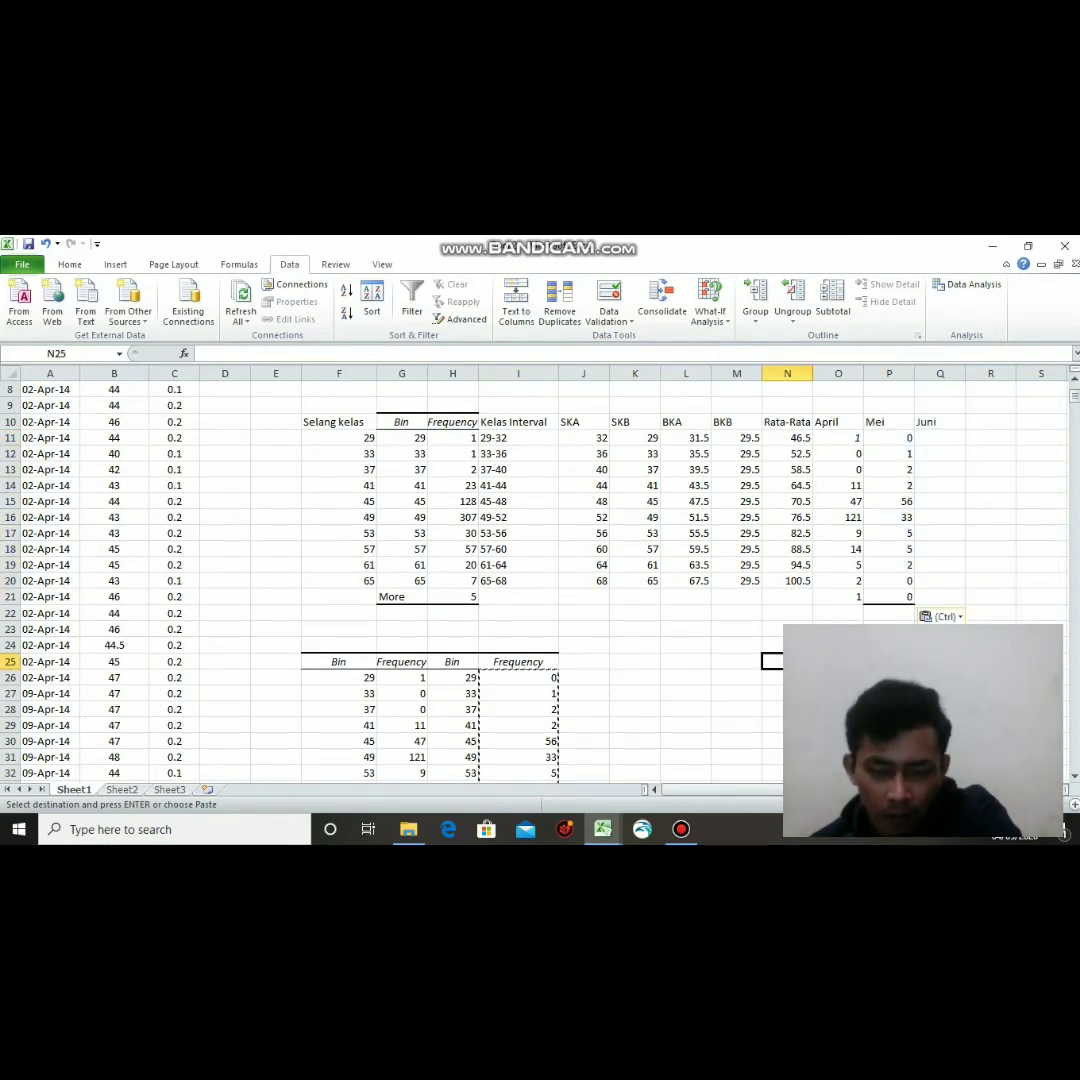
# Start a Histogram analysis and set its input range to the June Panjang (cm) values, $B$320:$B$582.
pyautogui.click(968, 284)
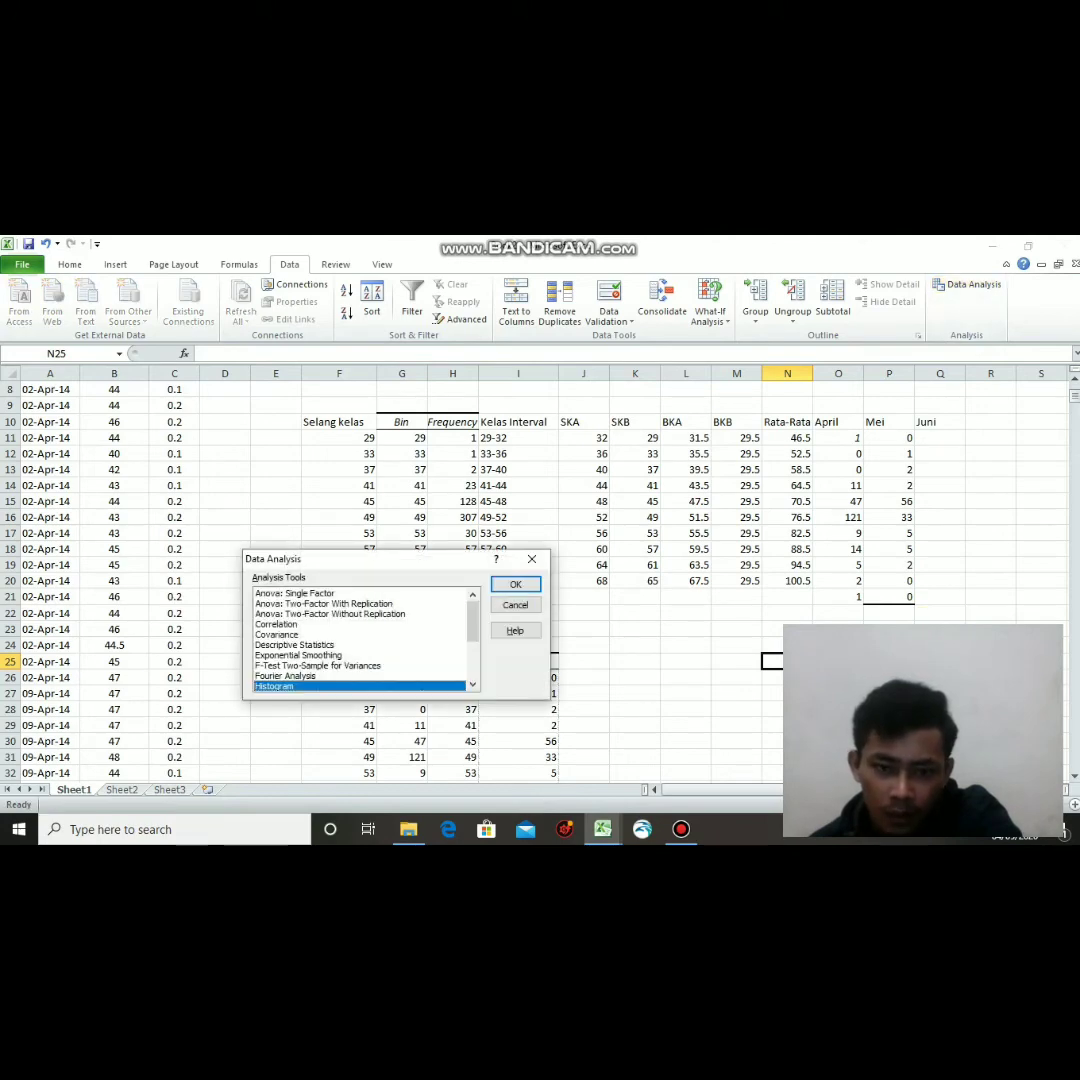
pyautogui.click(516, 584)
pyautogui.click(458, 553)
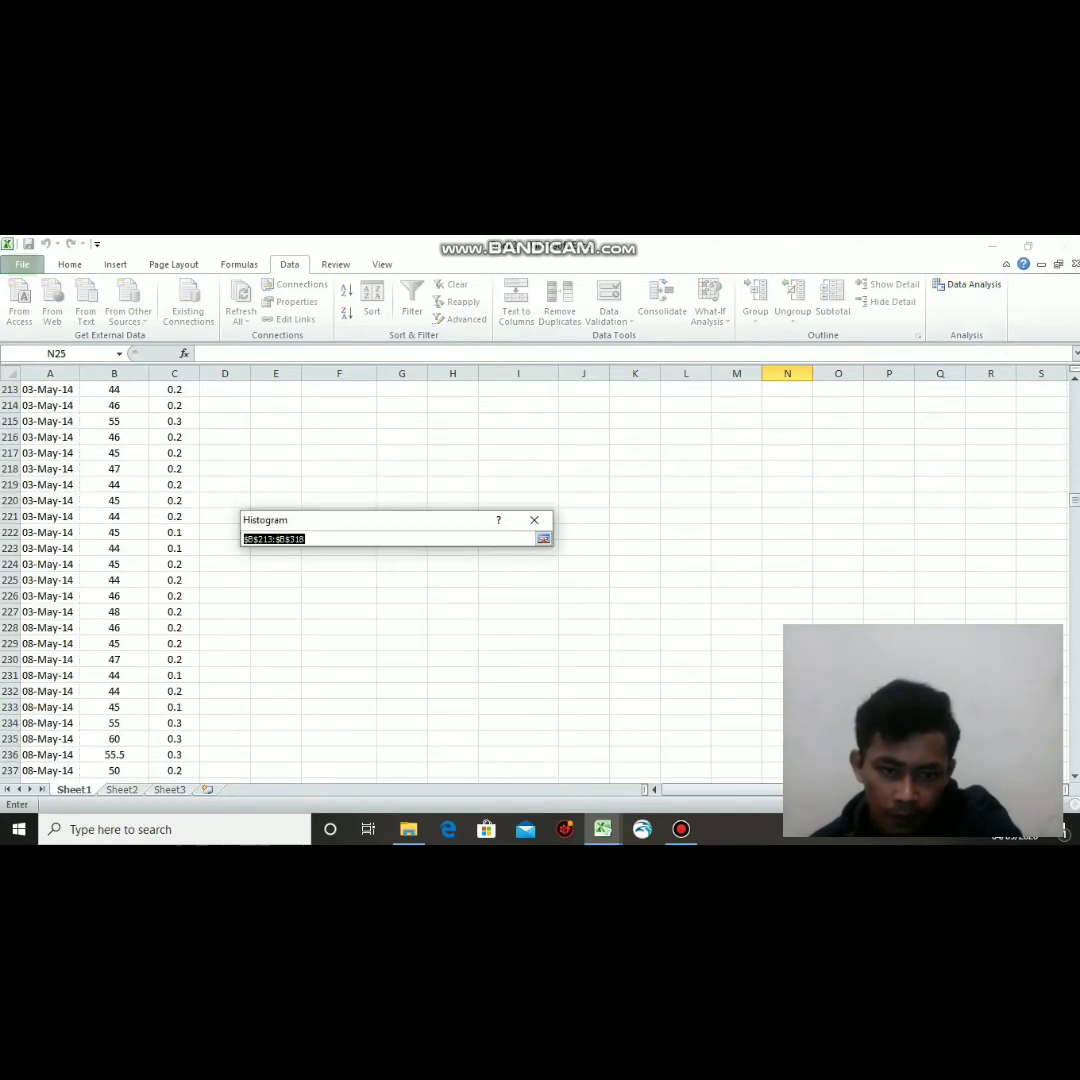
pyautogui.press('BackSpace')
pyautogui.scroll(-19, 906, 440)
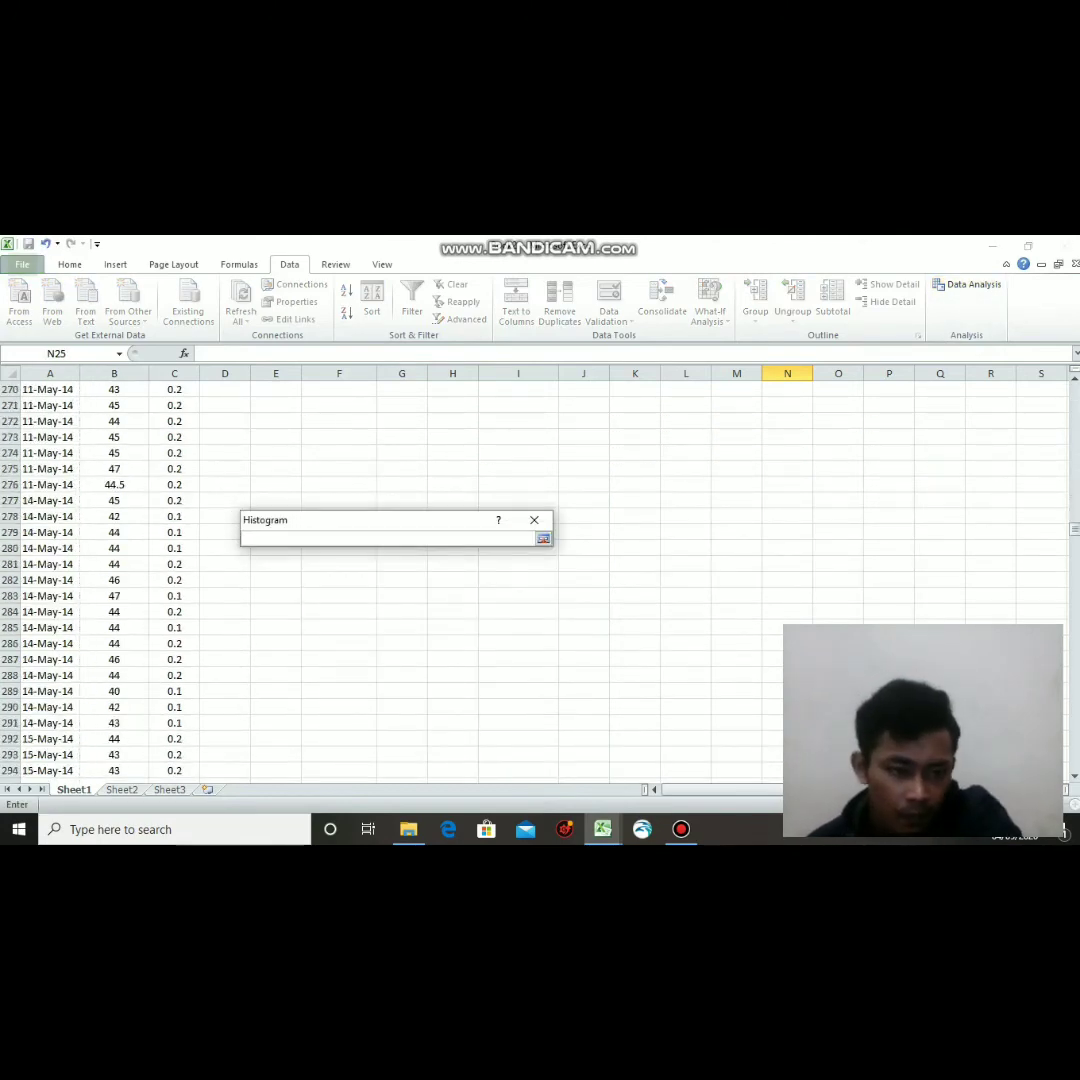
pyautogui.scroll(-16, 906, 440)
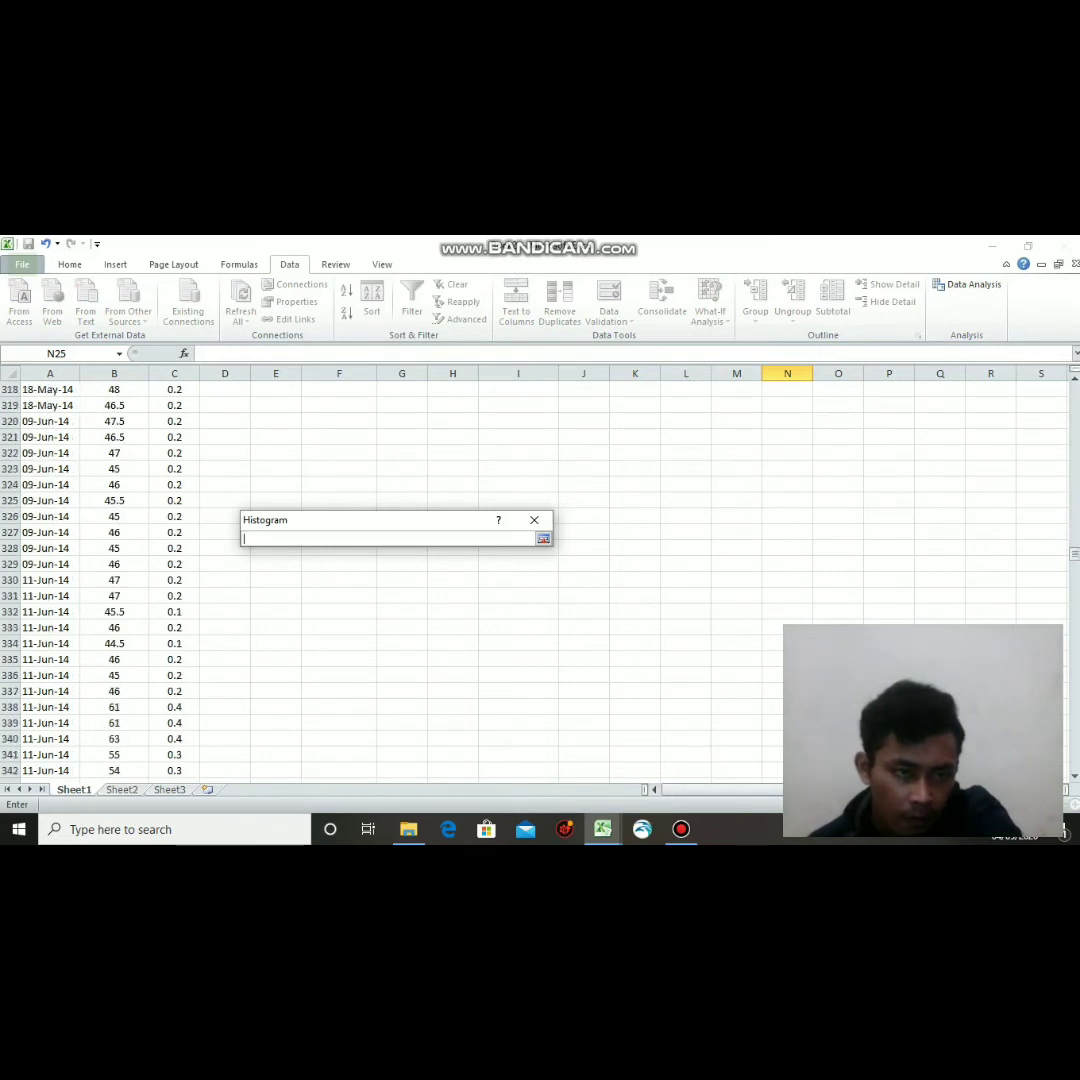
pyautogui.moveTo(114, 421); pyautogui.dragTo(114, 629)
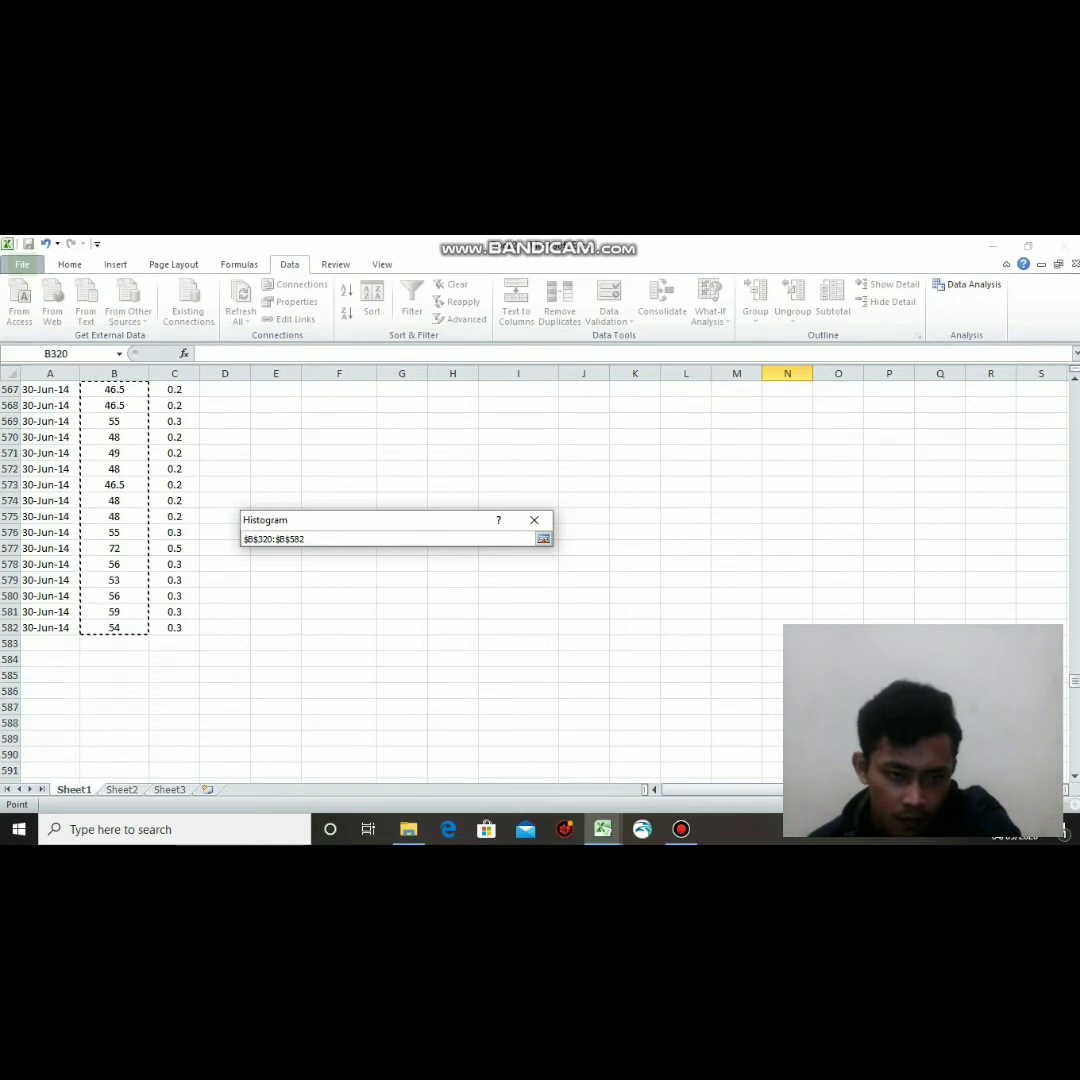
# Set the June histogram's output range to $J$25 and generate its frequency table.
pyautogui.click(543, 539)
pyautogui.click(432, 633)
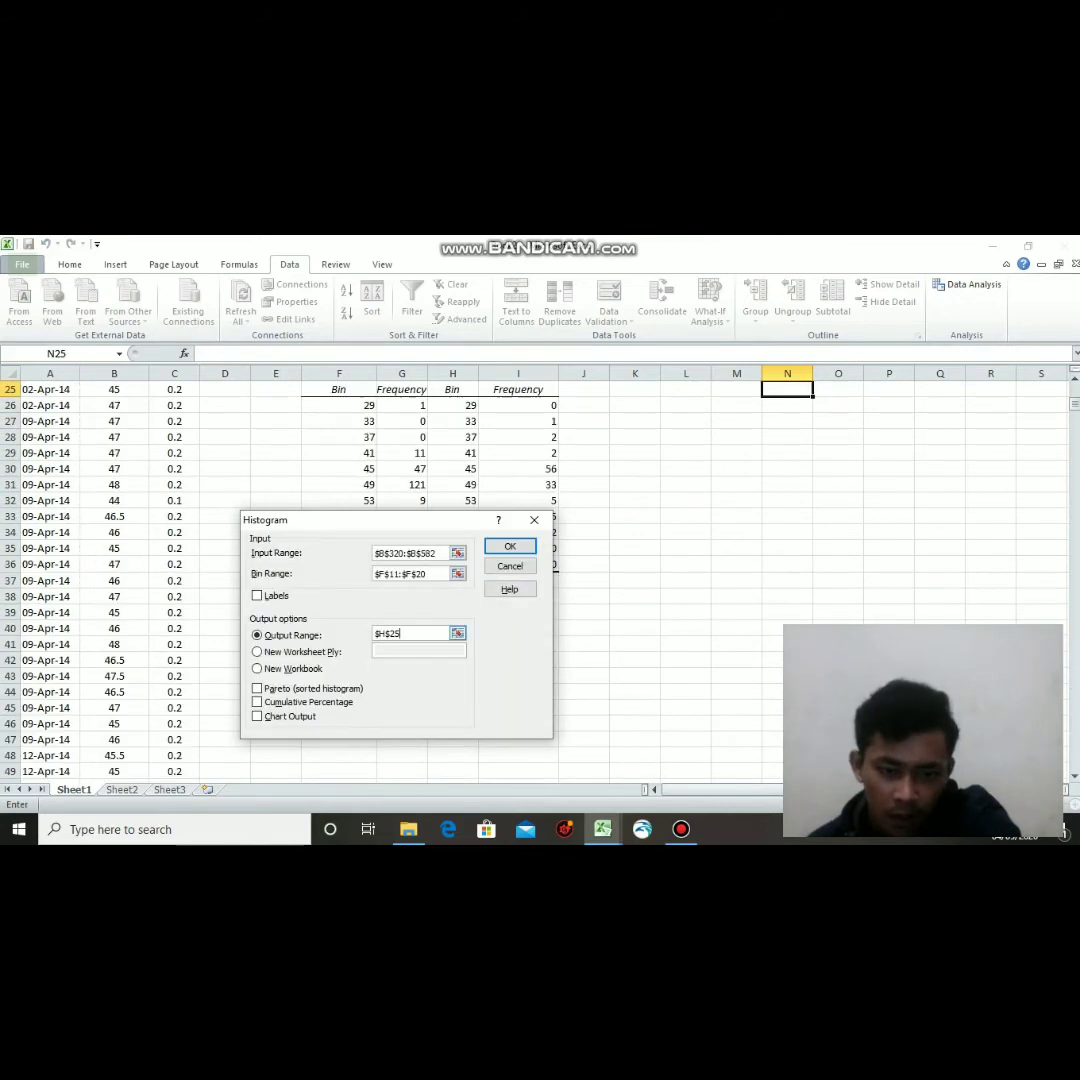
pyautogui.press('BackSpace')
pyautogui.press('BackSpace')
pyautogui.press('BackSpace')
pyautogui.press('BackSpace')
pyautogui.press('BackSpace')
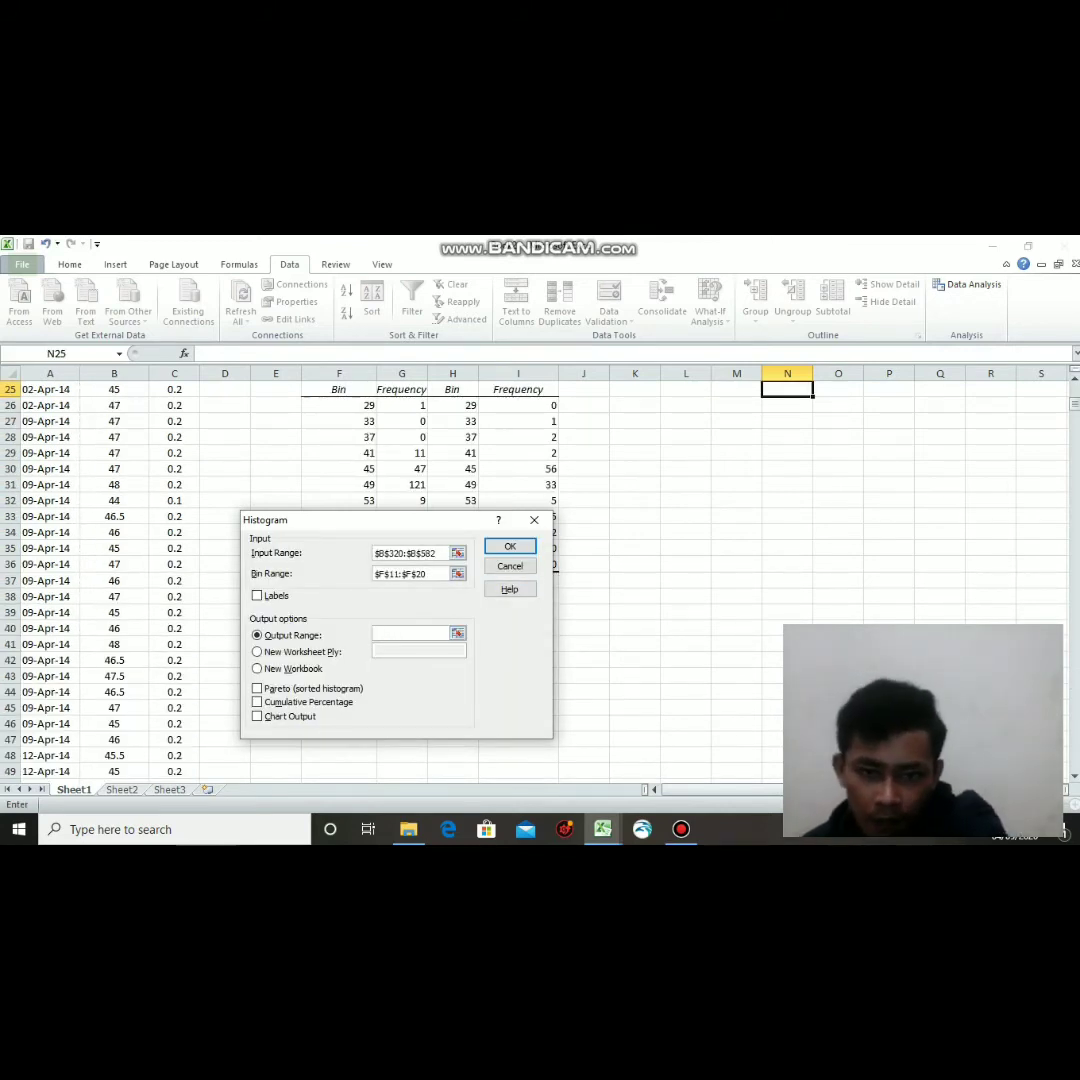
pyautogui.click(584, 389)
pyautogui.click(510, 546)
# Copy the June frequencies in K26:K36 into the Juni column starting at Q11.
pyautogui.moveTo(635, 405); pyautogui.dragTo(635, 564)
pyautogui.rightClick(646, 566)
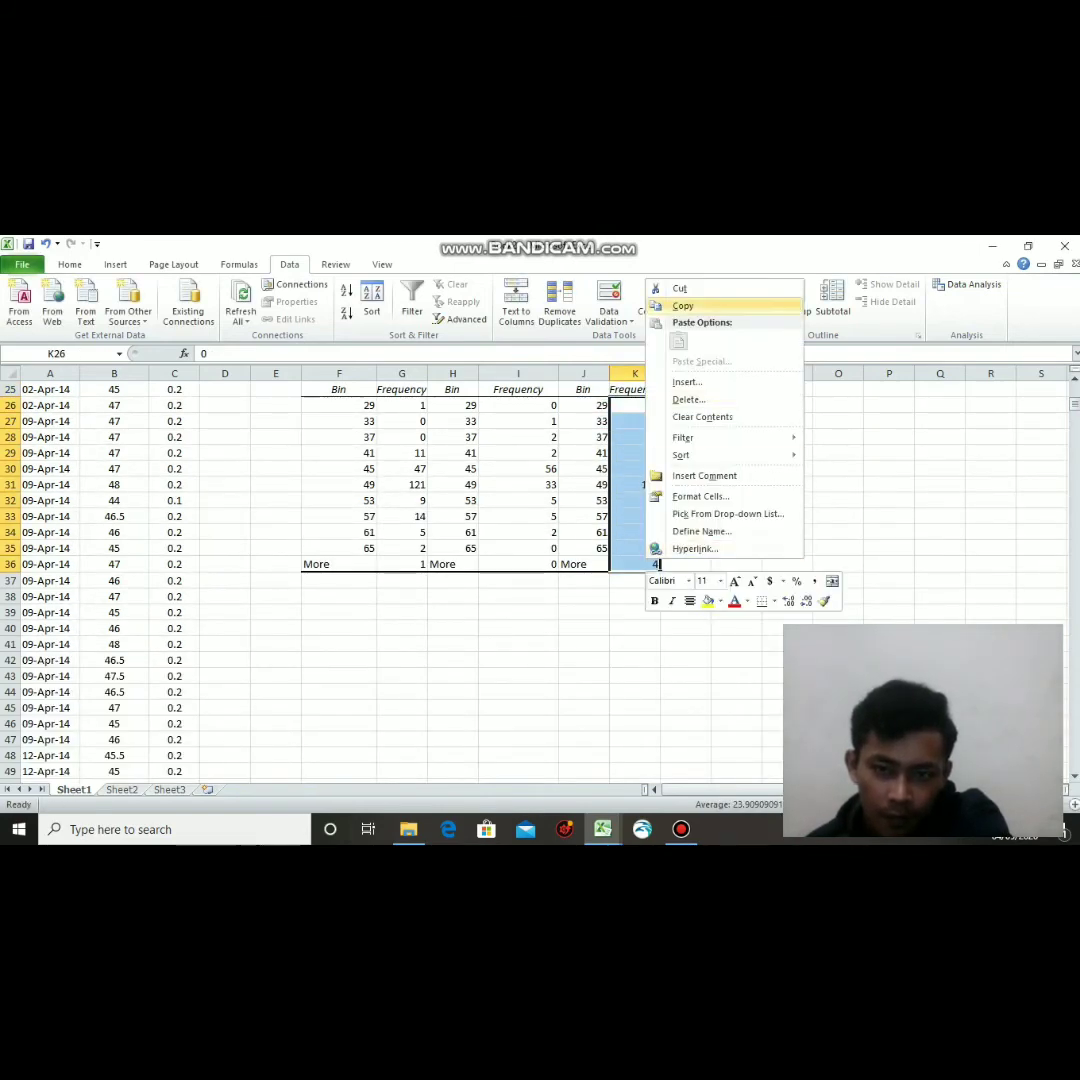
pyautogui.click(680, 306)
pyautogui.scroll(3, 540, 580)
pyautogui.scroll(3, 540, 580)
pyautogui.click(940, 453)
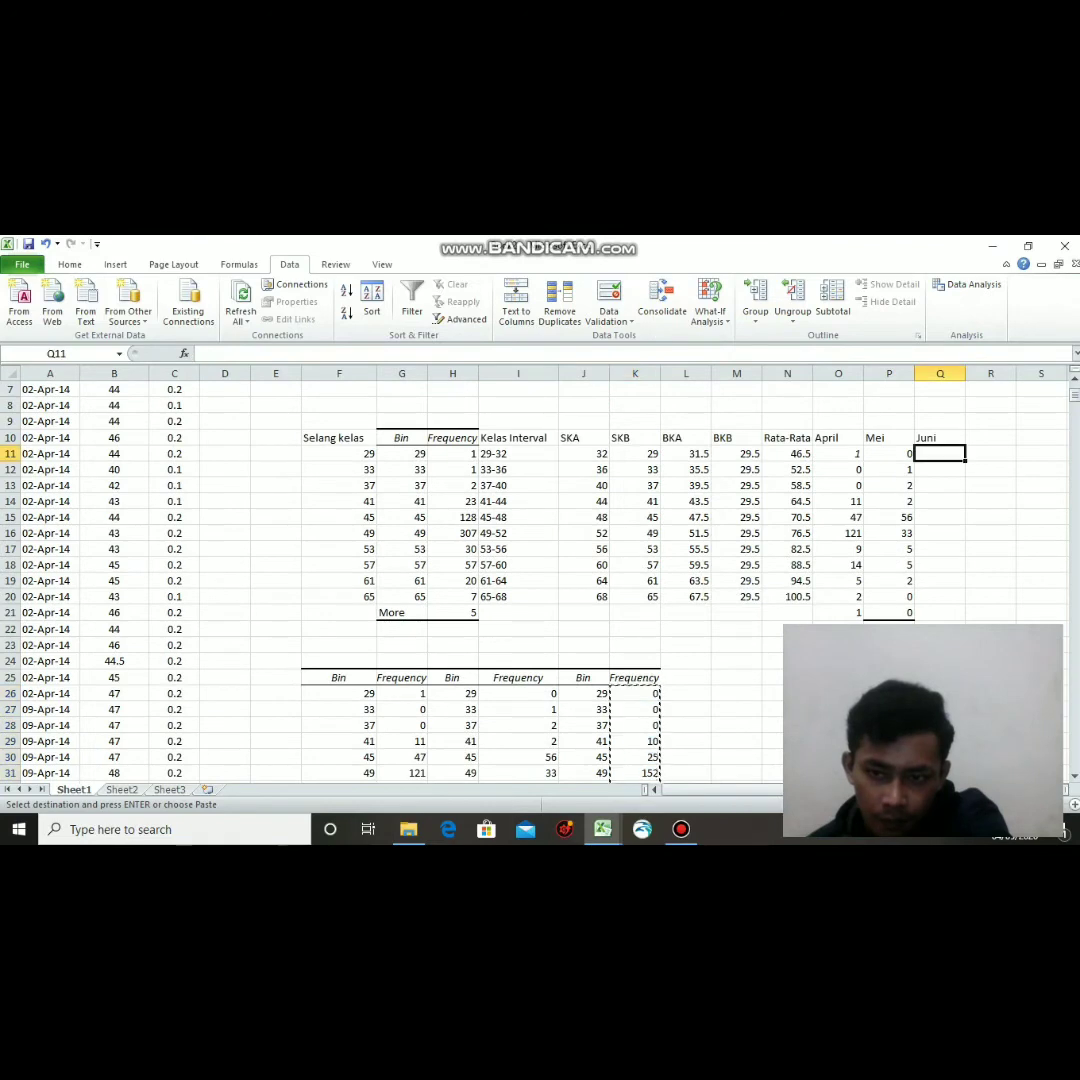
pyautogui.rightClick(935, 456)
pyautogui.click(804, 513)
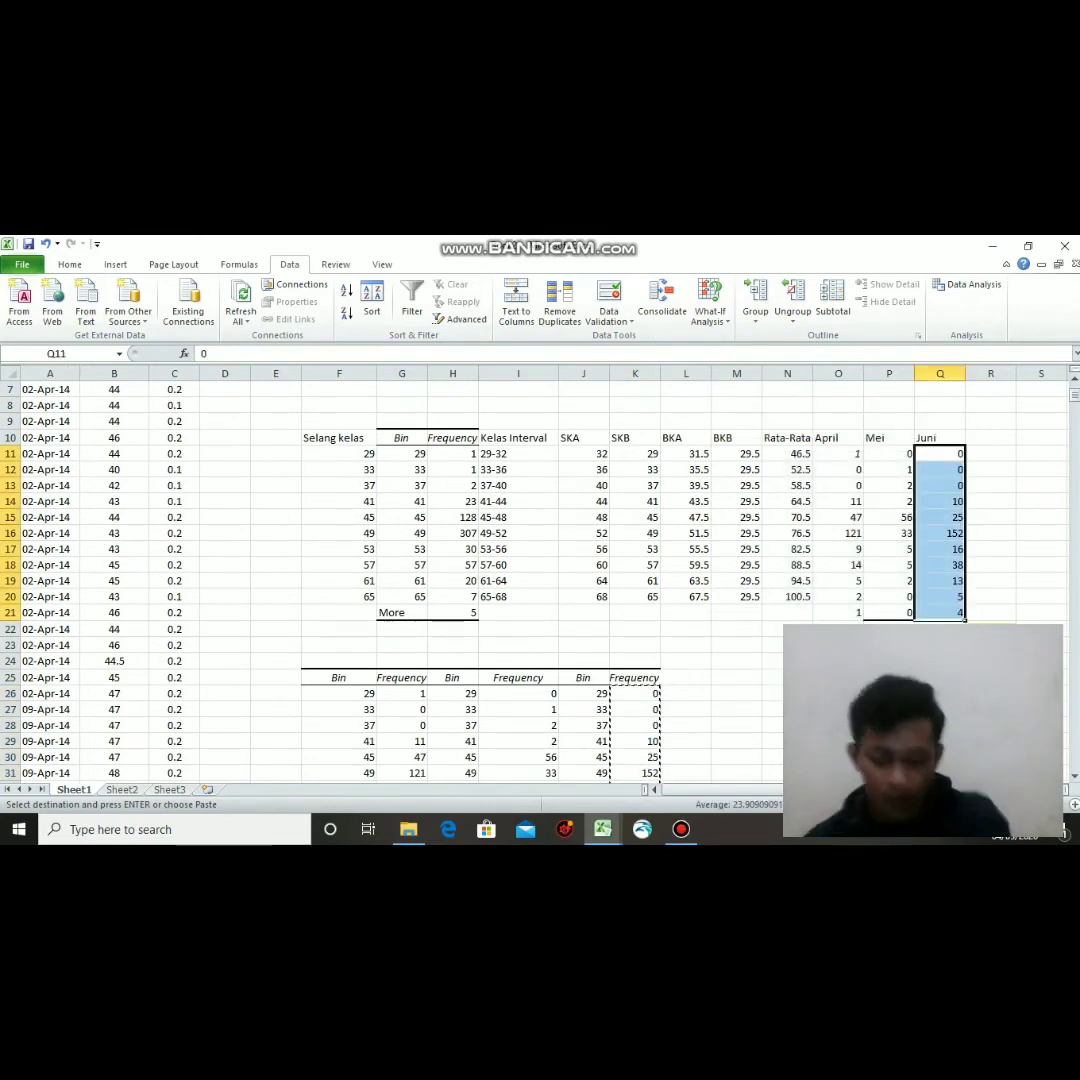
pyautogui.scroll(-2, 700, 560)
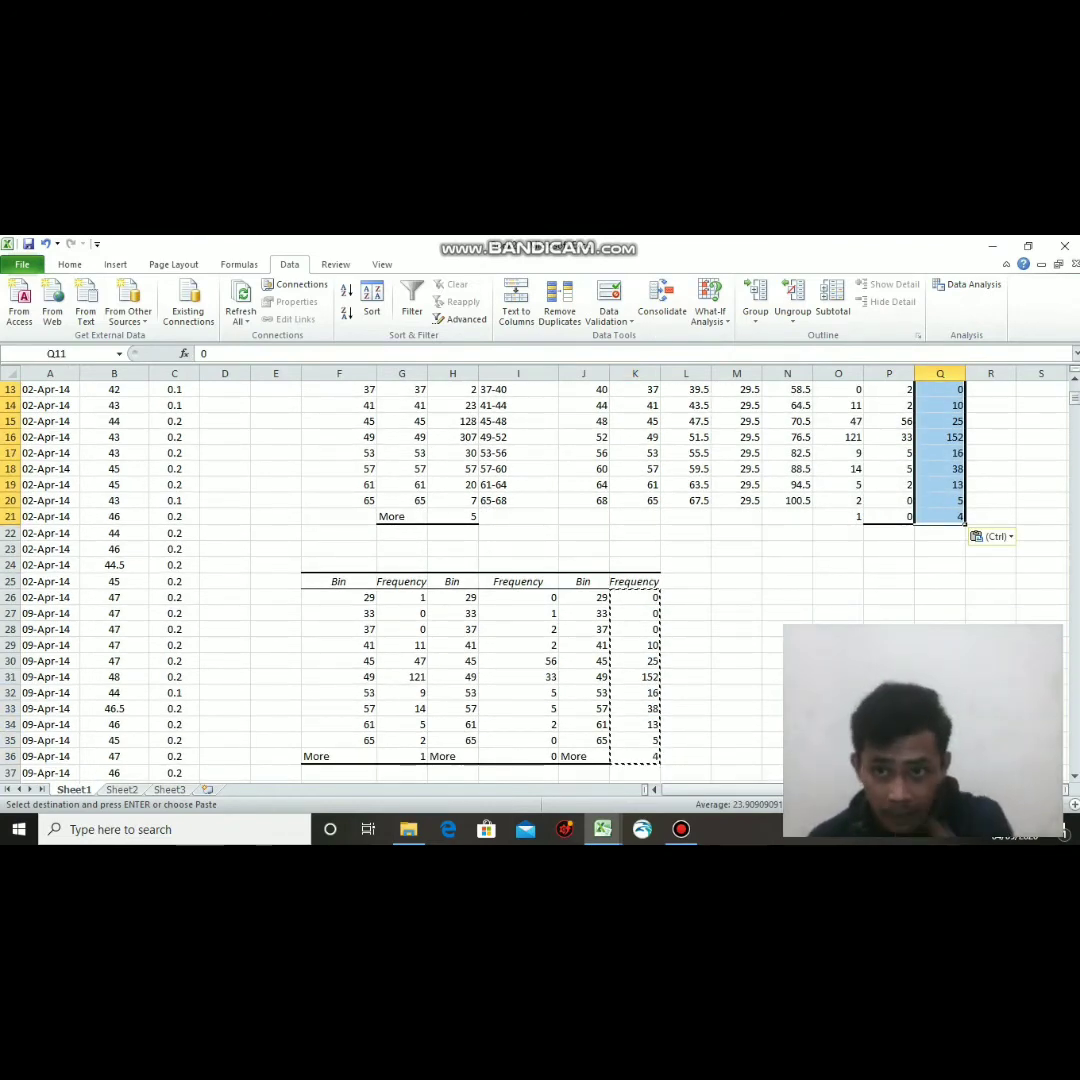
# Minimize the open windows, launch FiSAT II from the desktop and maximize its window.
pyautogui.click(992, 246)
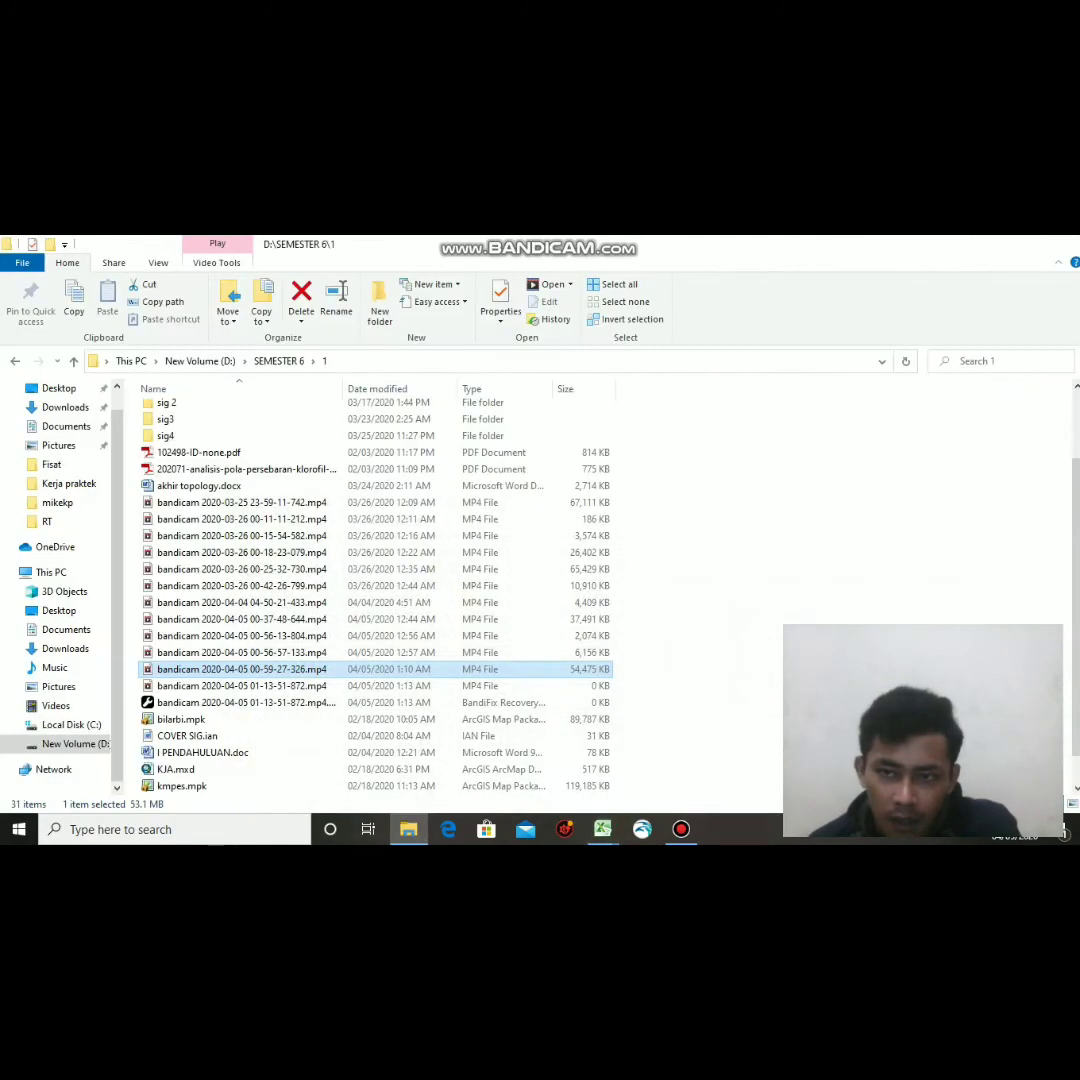
pyautogui.click(992, 246)
pyautogui.click(723, 309)
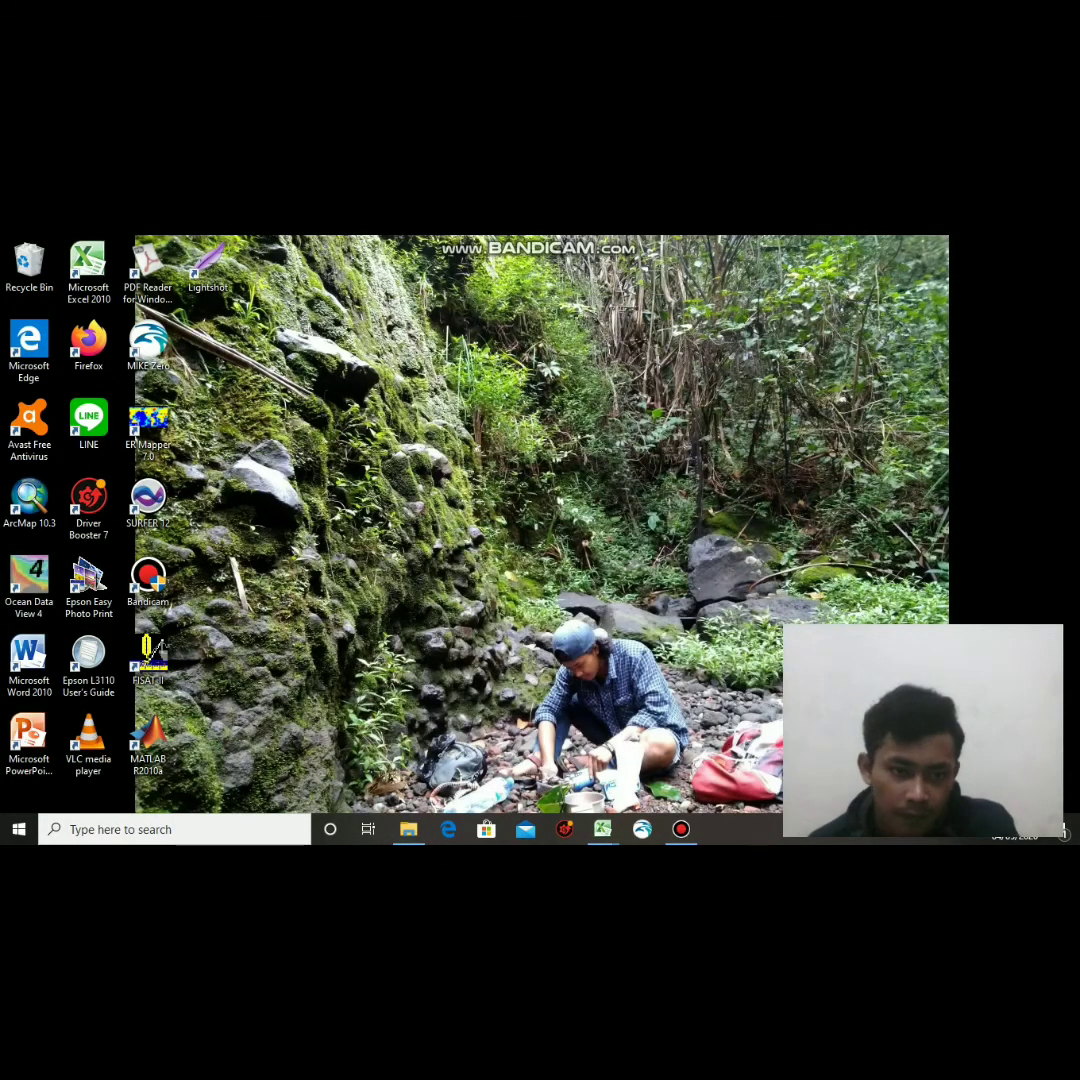
pyautogui.doubleClick(148, 655)
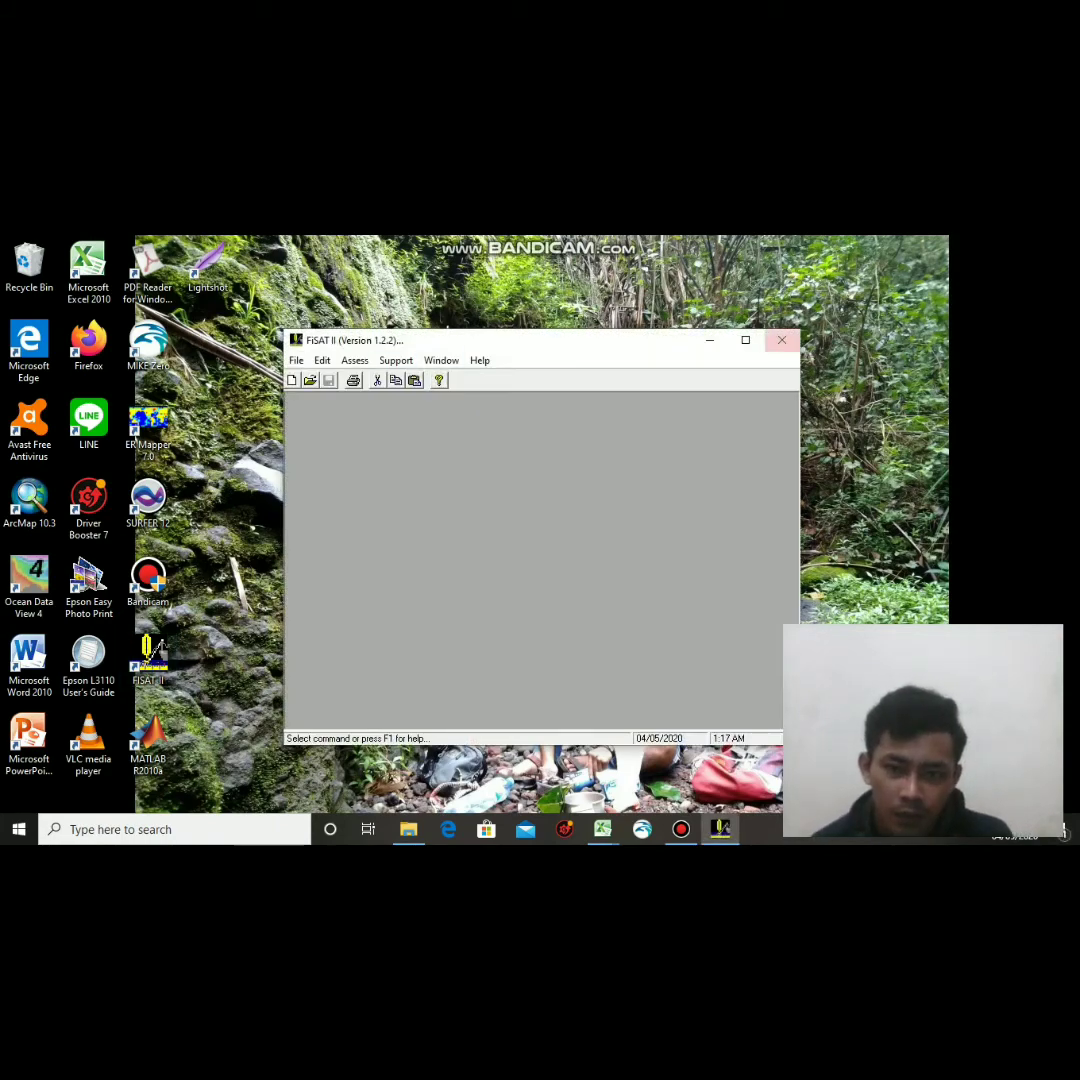
pyautogui.click(745, 340)
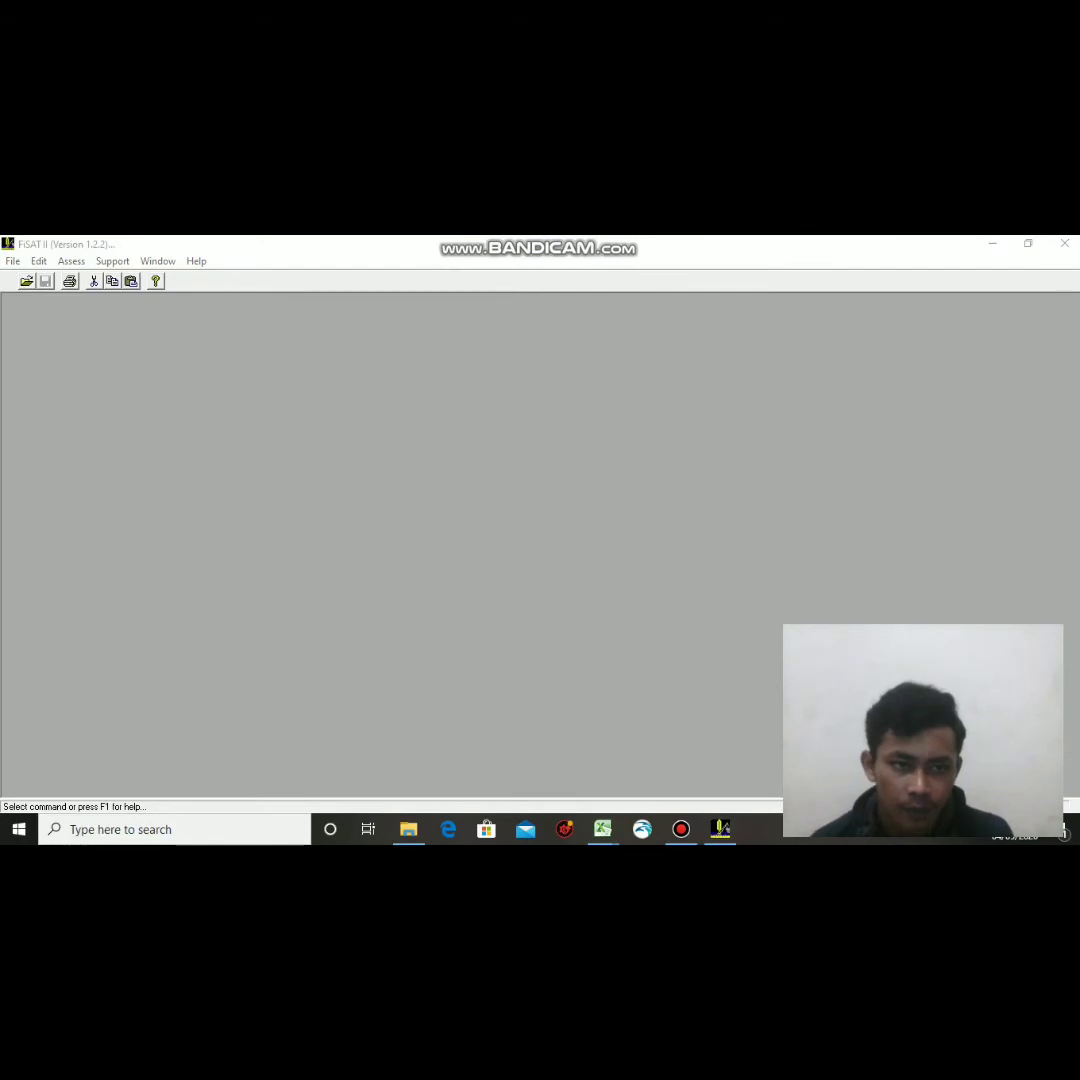
# Create a new grouped length frequencies file named Fisatrtrq in the Fisat folder.
pyautogui.hotkey('ctrl', 'n')
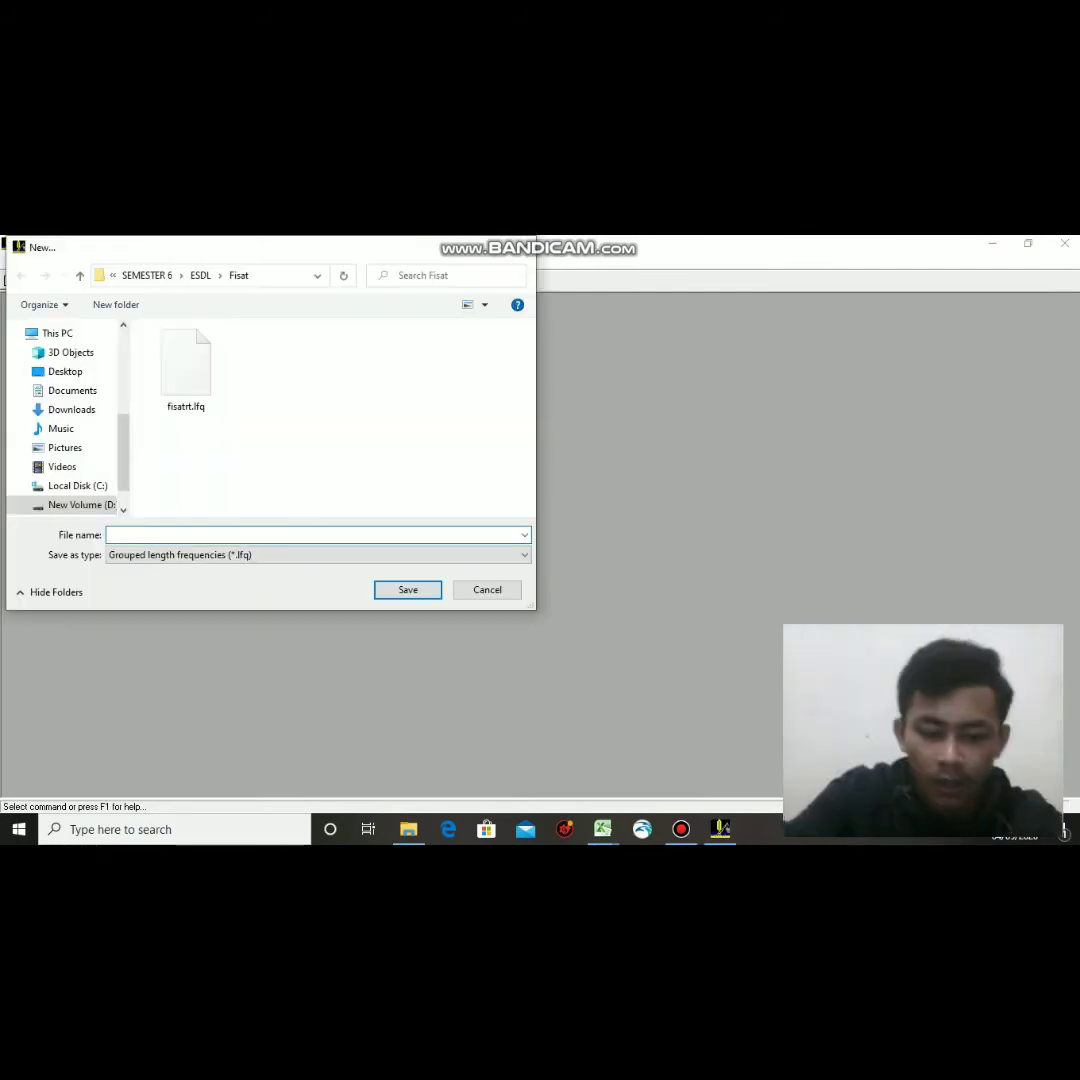
pyautogui.write('Fisat')
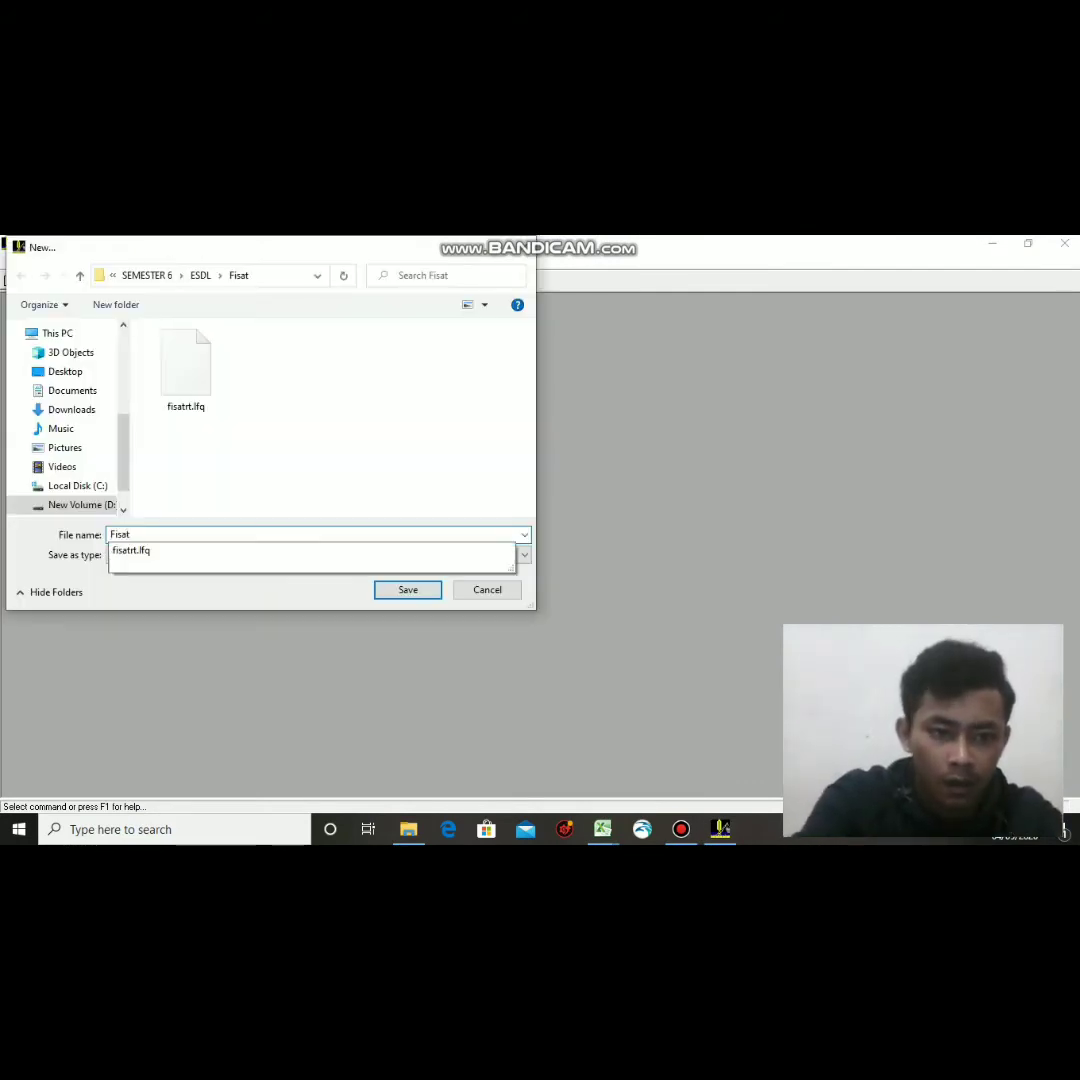
pyautogui.write('rtrq')
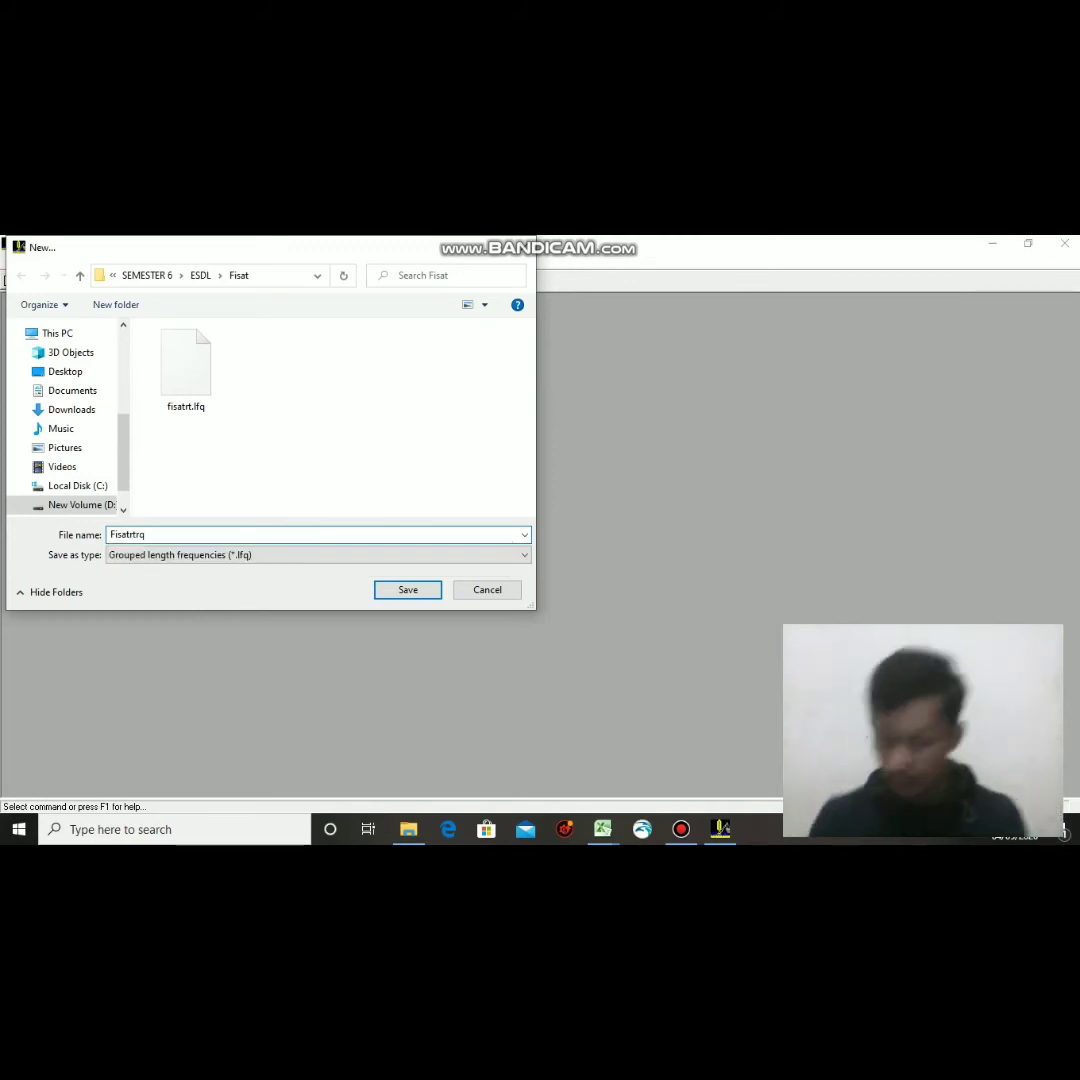
pyautogui.press('Return')
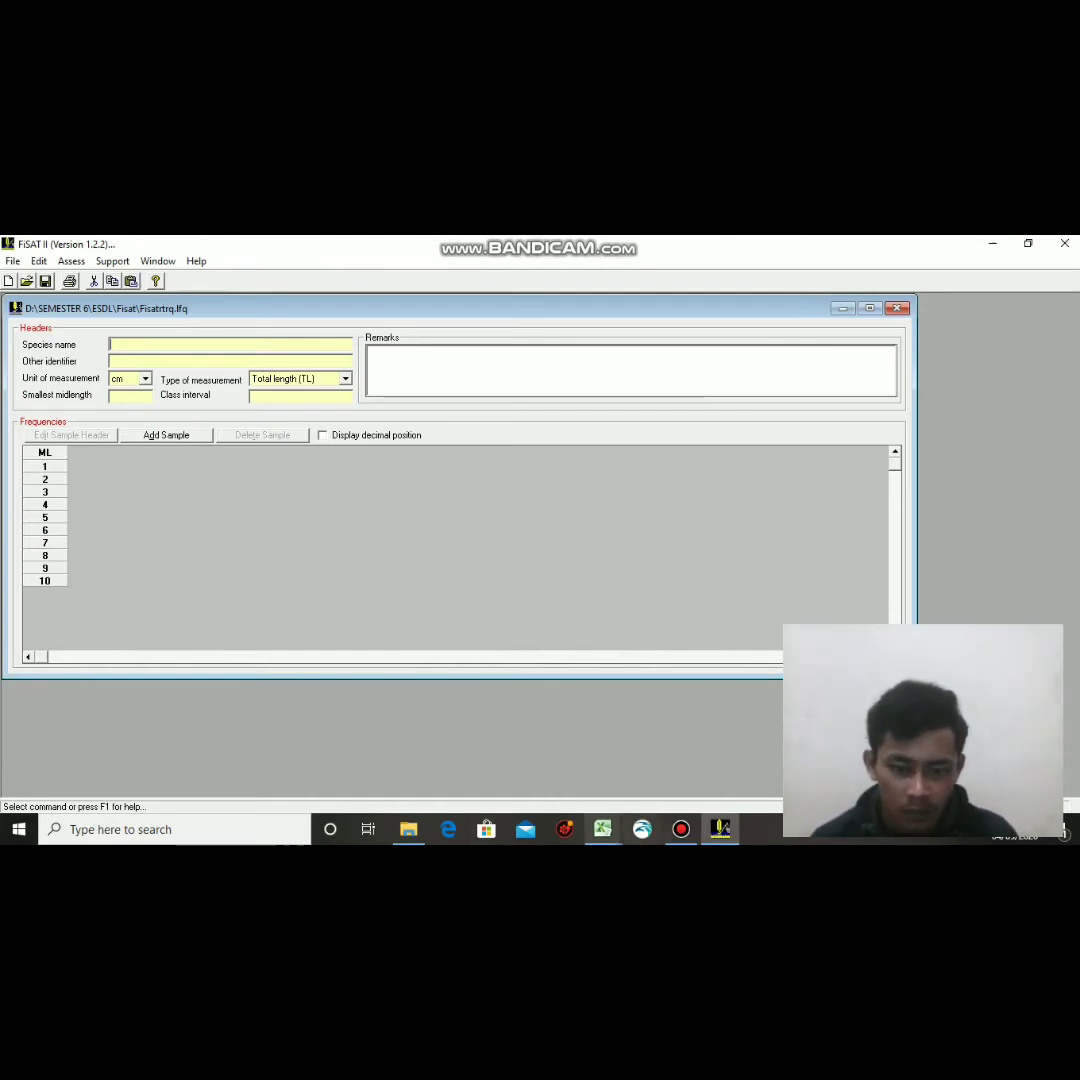
# Fill in the headers with species name Rainbow Sareine, other identifier Sareine, smallest midlength 29 and class interval 4.
pyautogui.moveTo(602, 829)
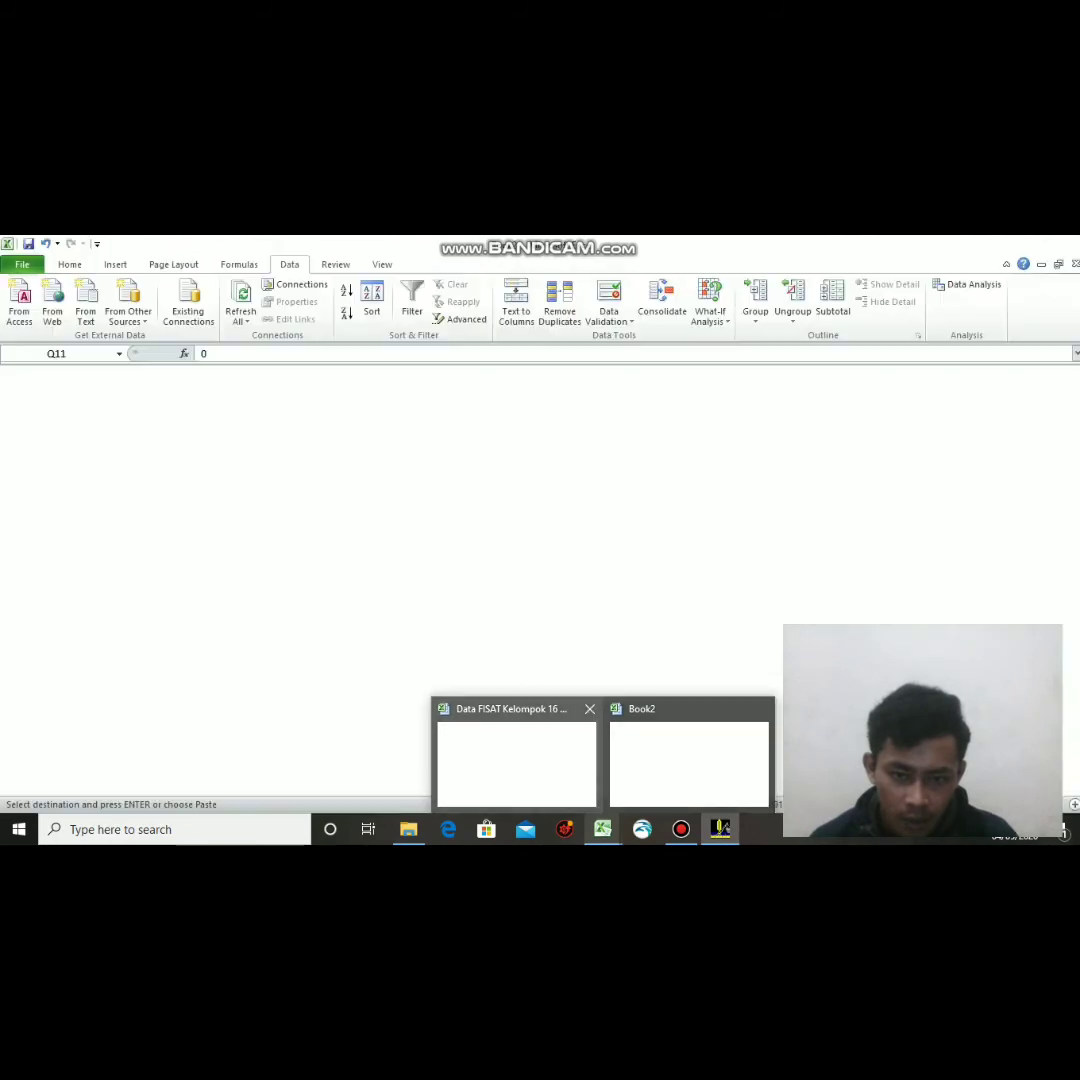
pyautogui.click(516, 755)
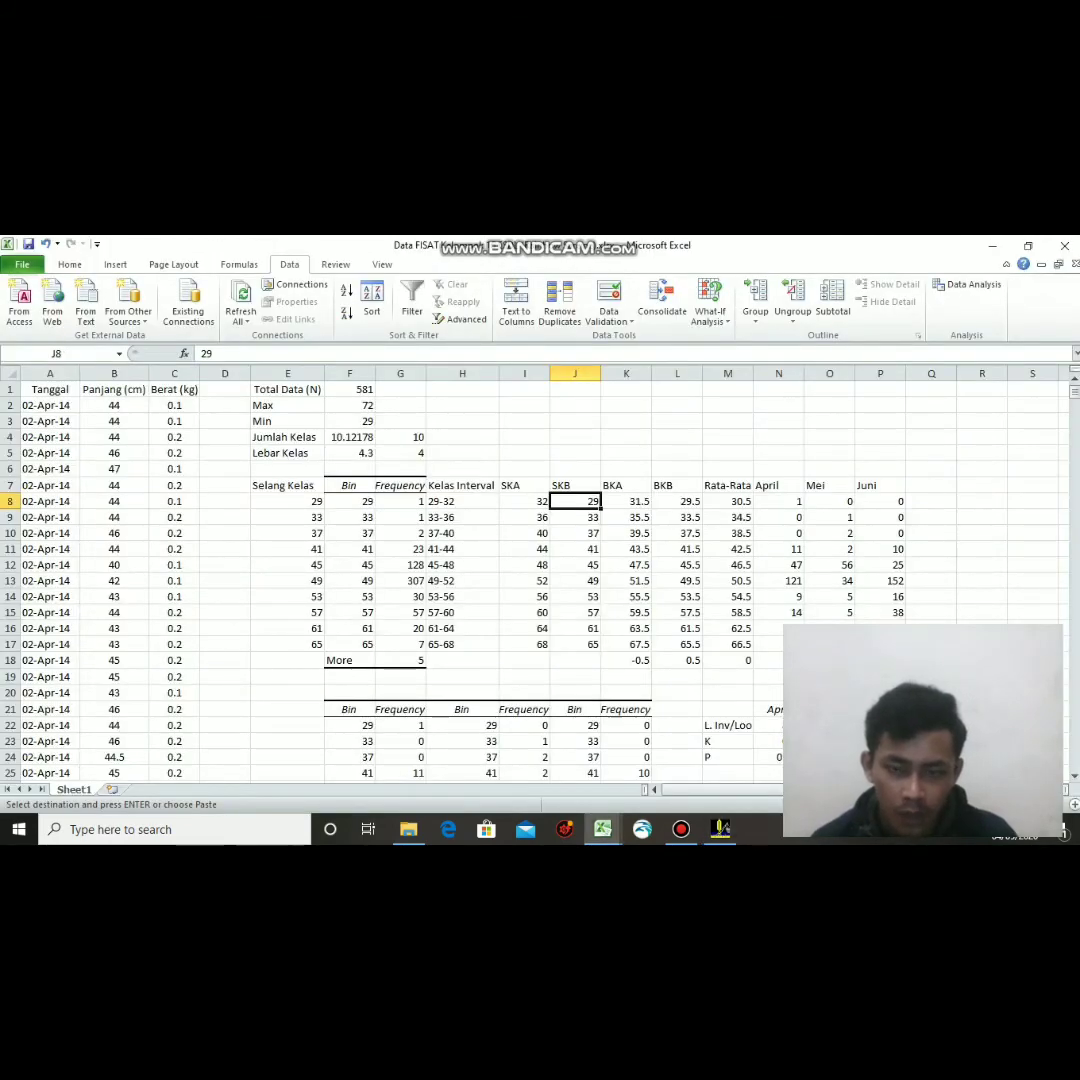
pyautogui.click(720, 829)
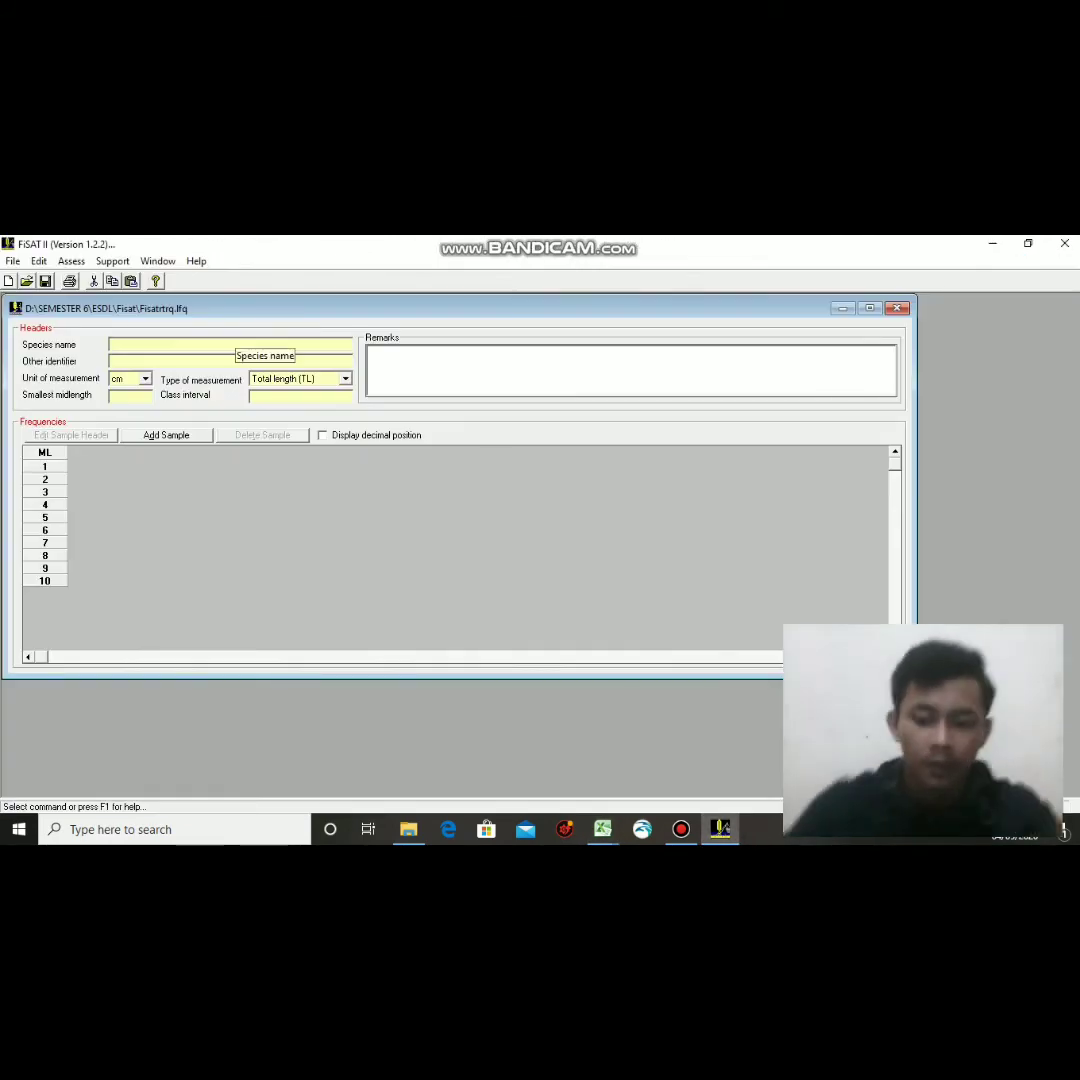
pyautogui.write('Rainb')
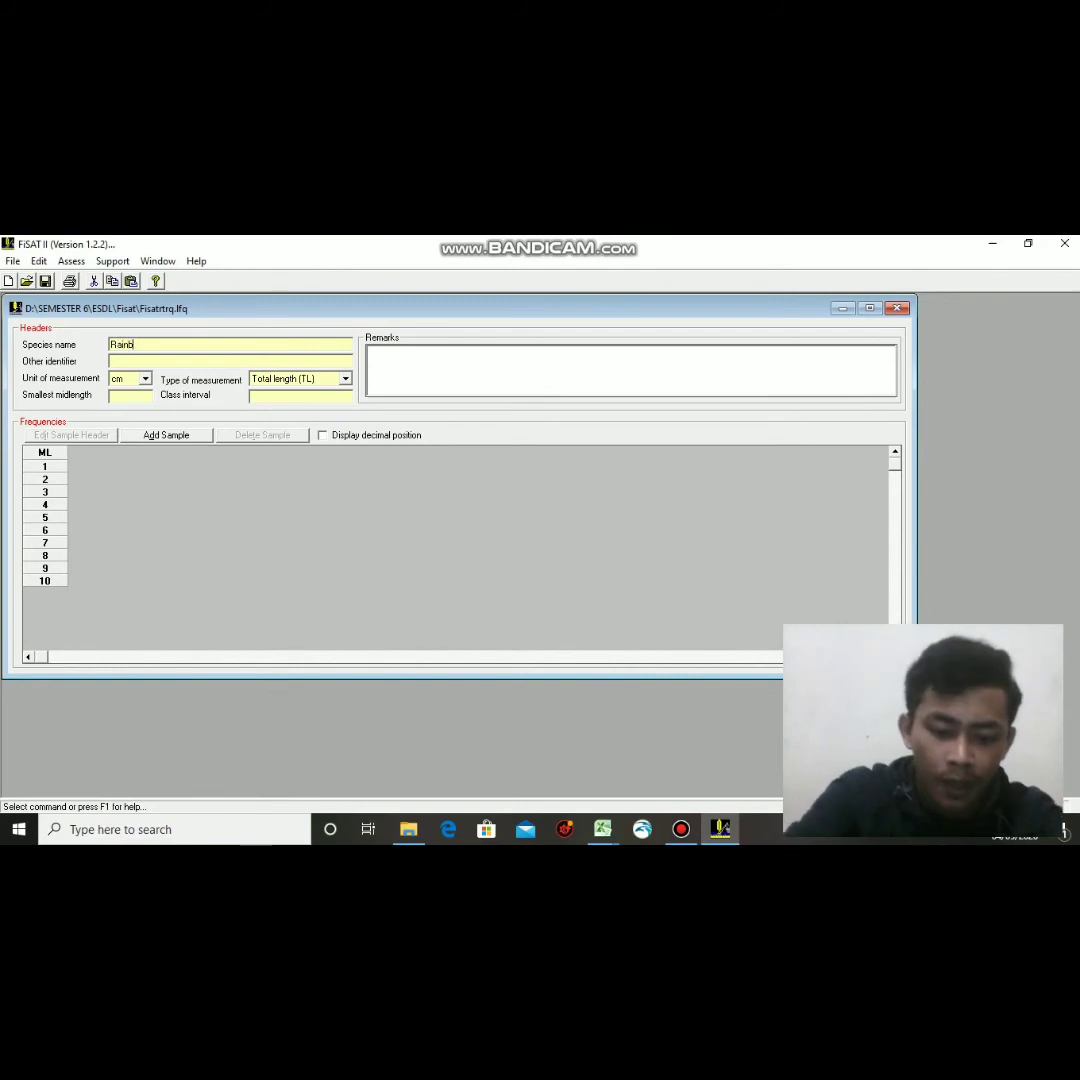
pyautogui.write('ow Sar')
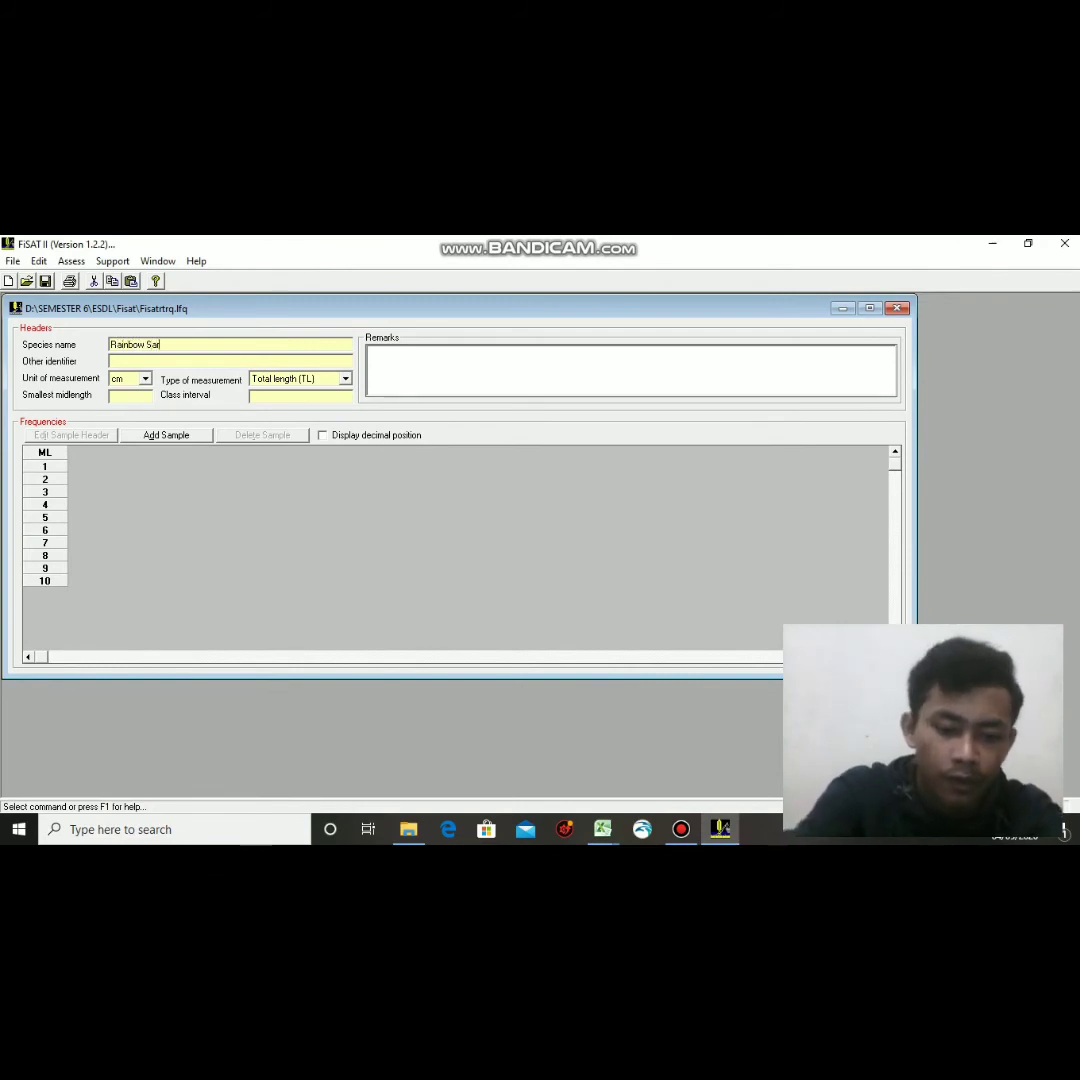
pyautogui.write('dineine')
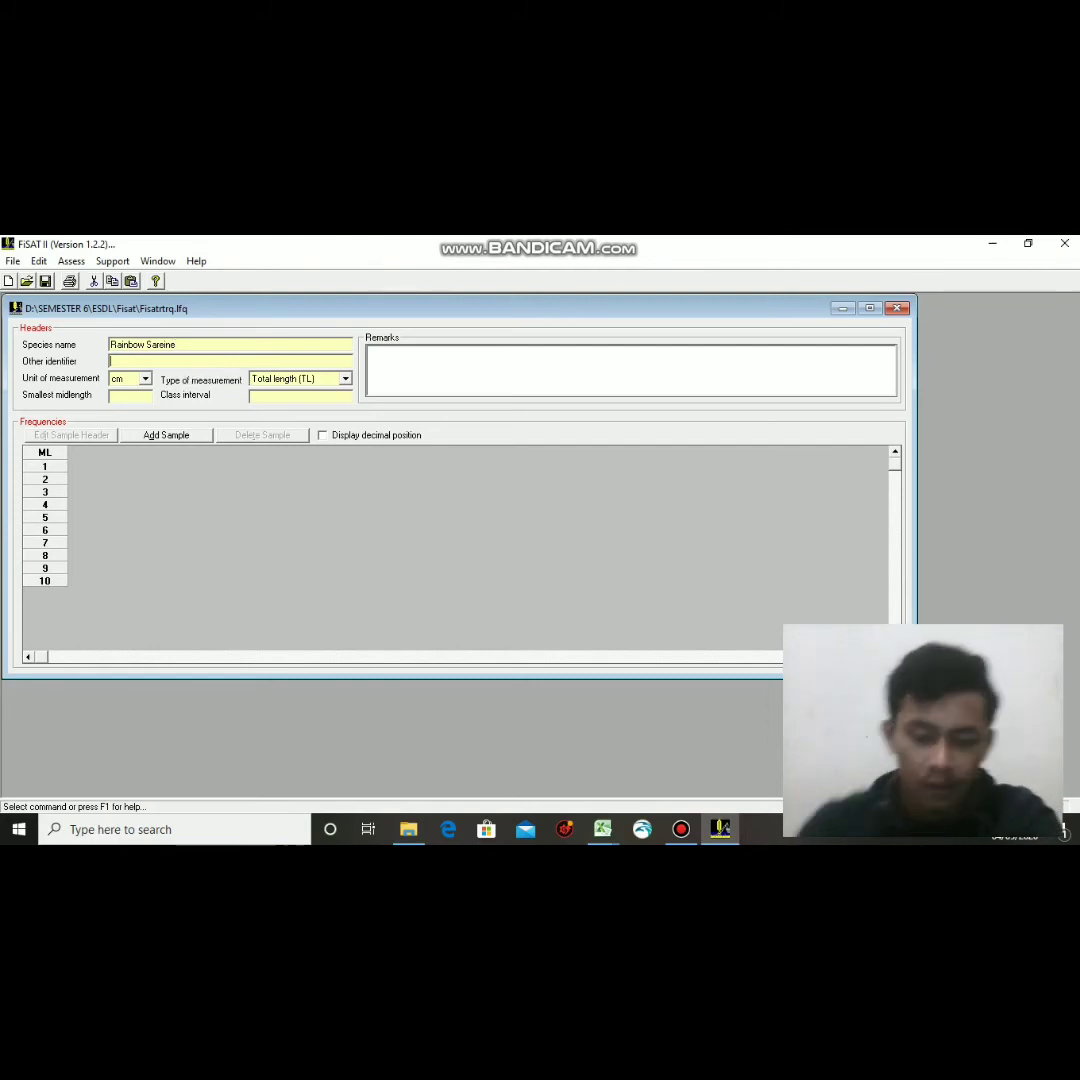
pyautogui.write('Sar')
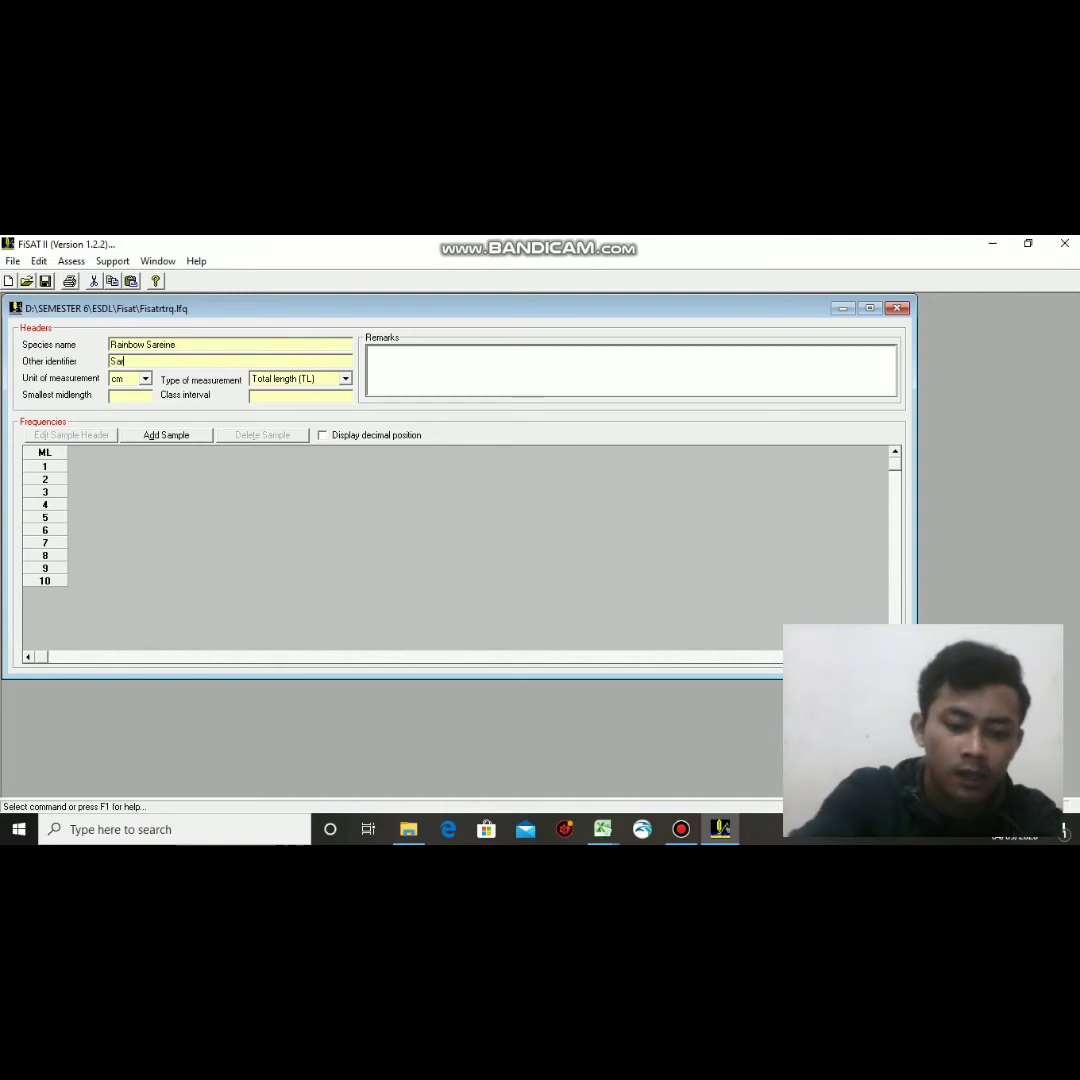
pyautogui.write('eine')
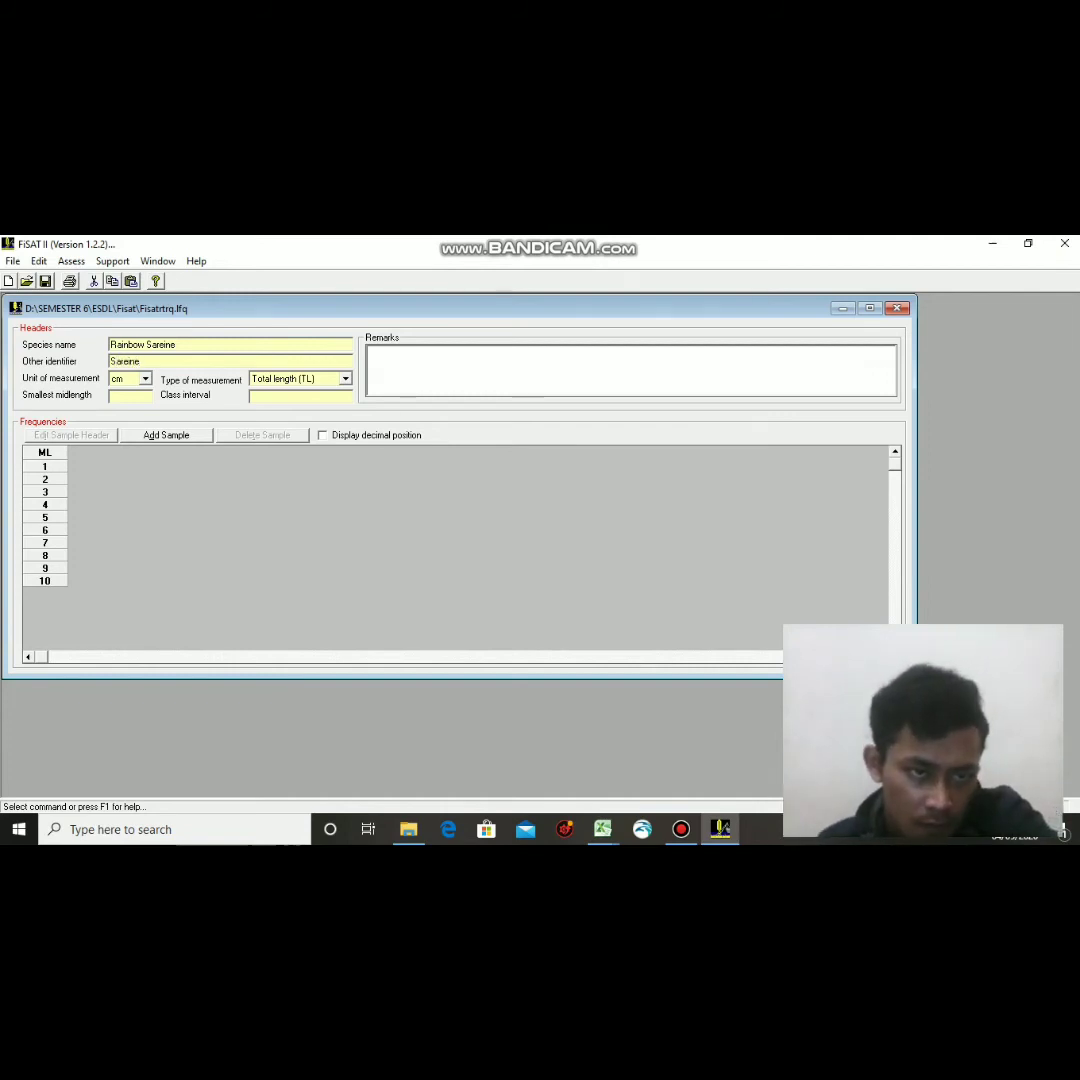
pyautogui.click(290, 396)
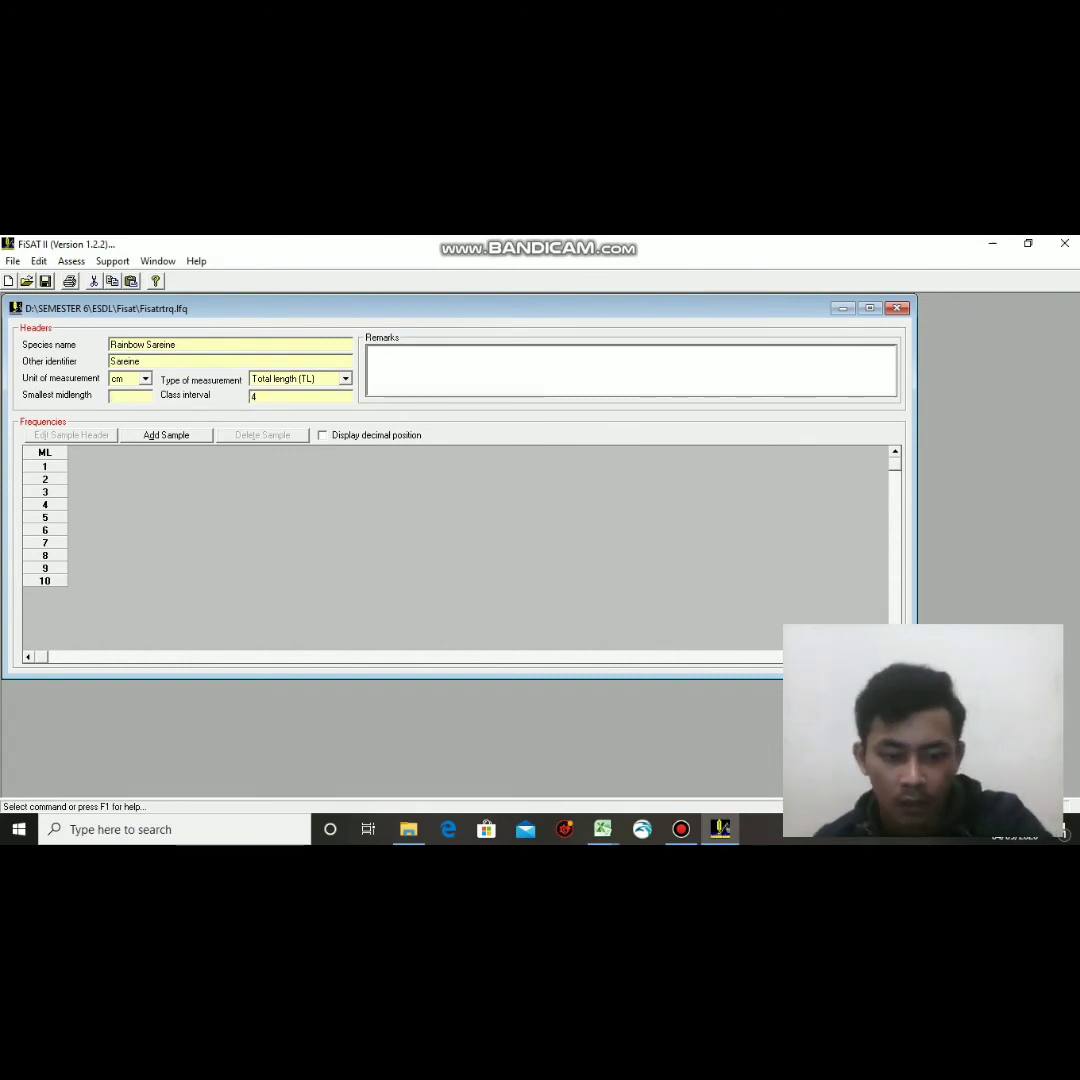
# Add the first sample with the sampling date set to day 1, month 4, year 2014.
pyautogui.click(166, 435)
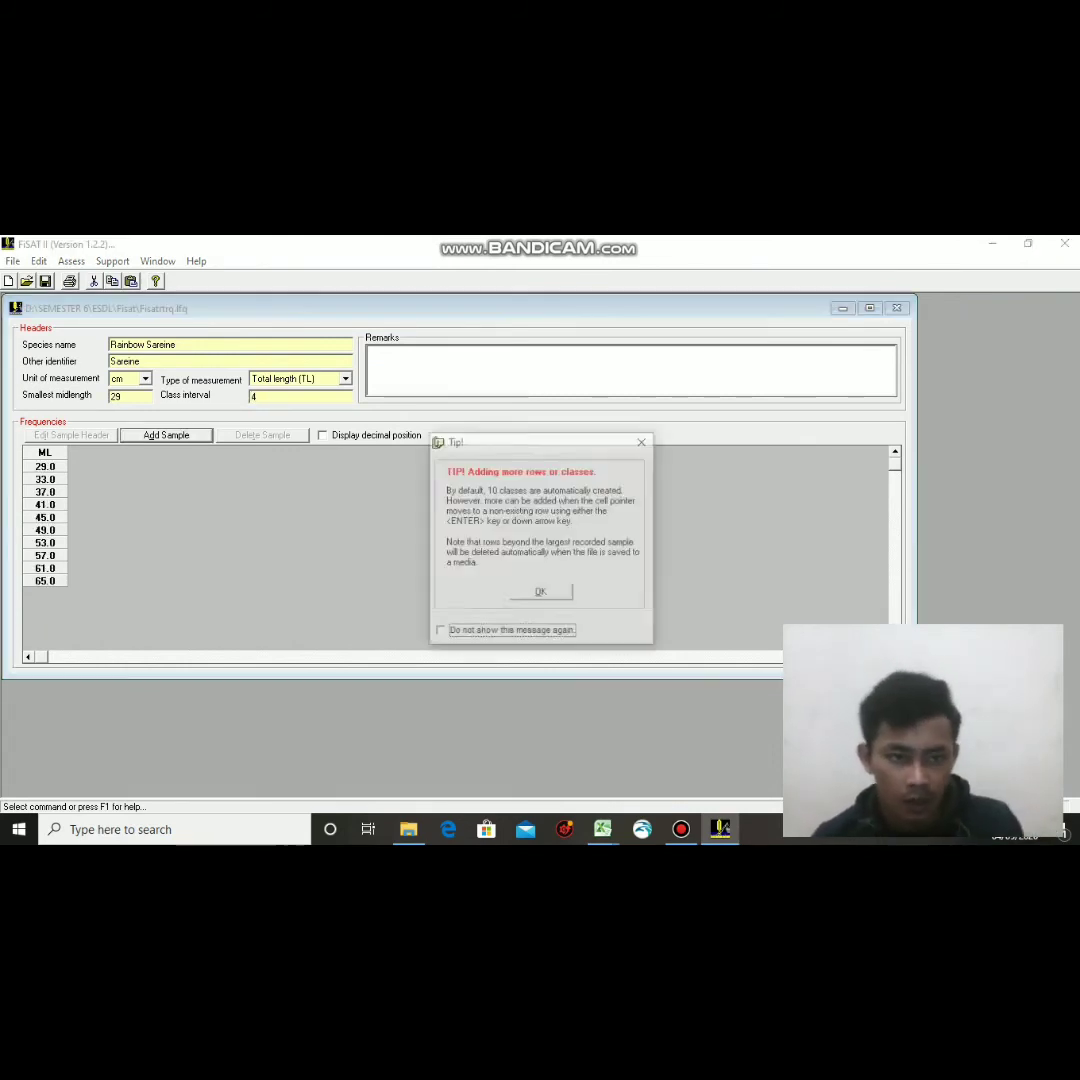
pyautogui.click(541, 593)
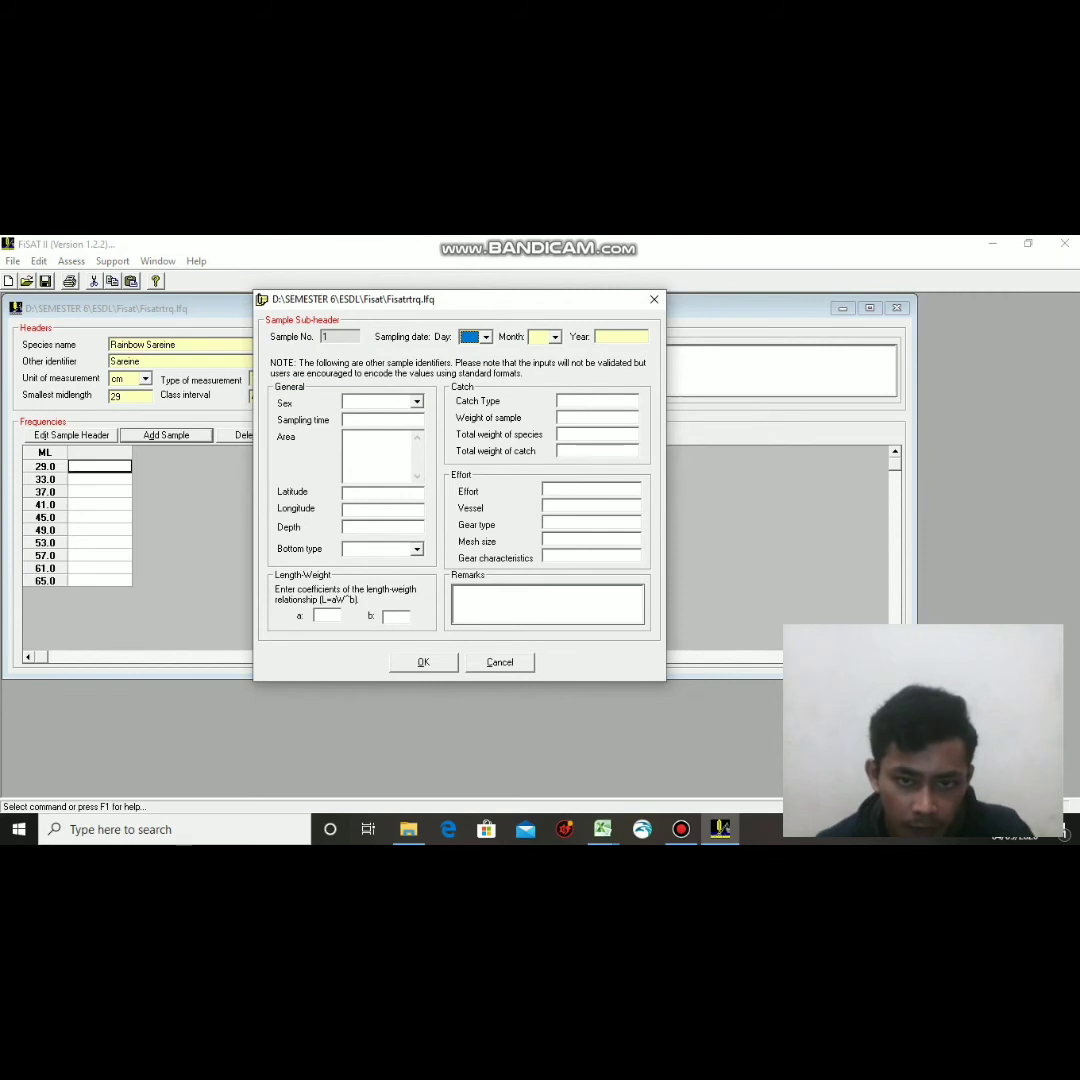
pyautogui.click(486, 337)
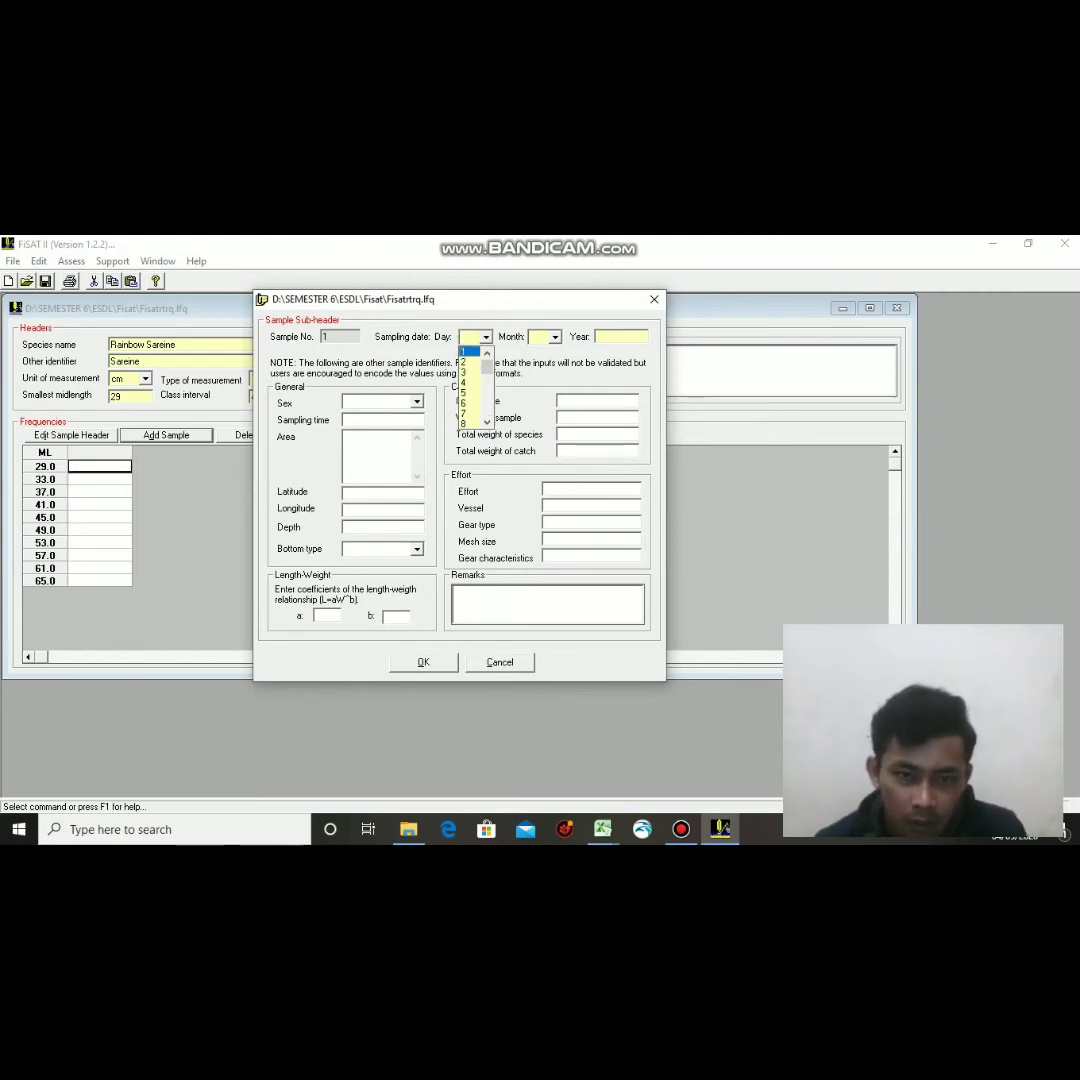
pyautogui.click(465, 352)
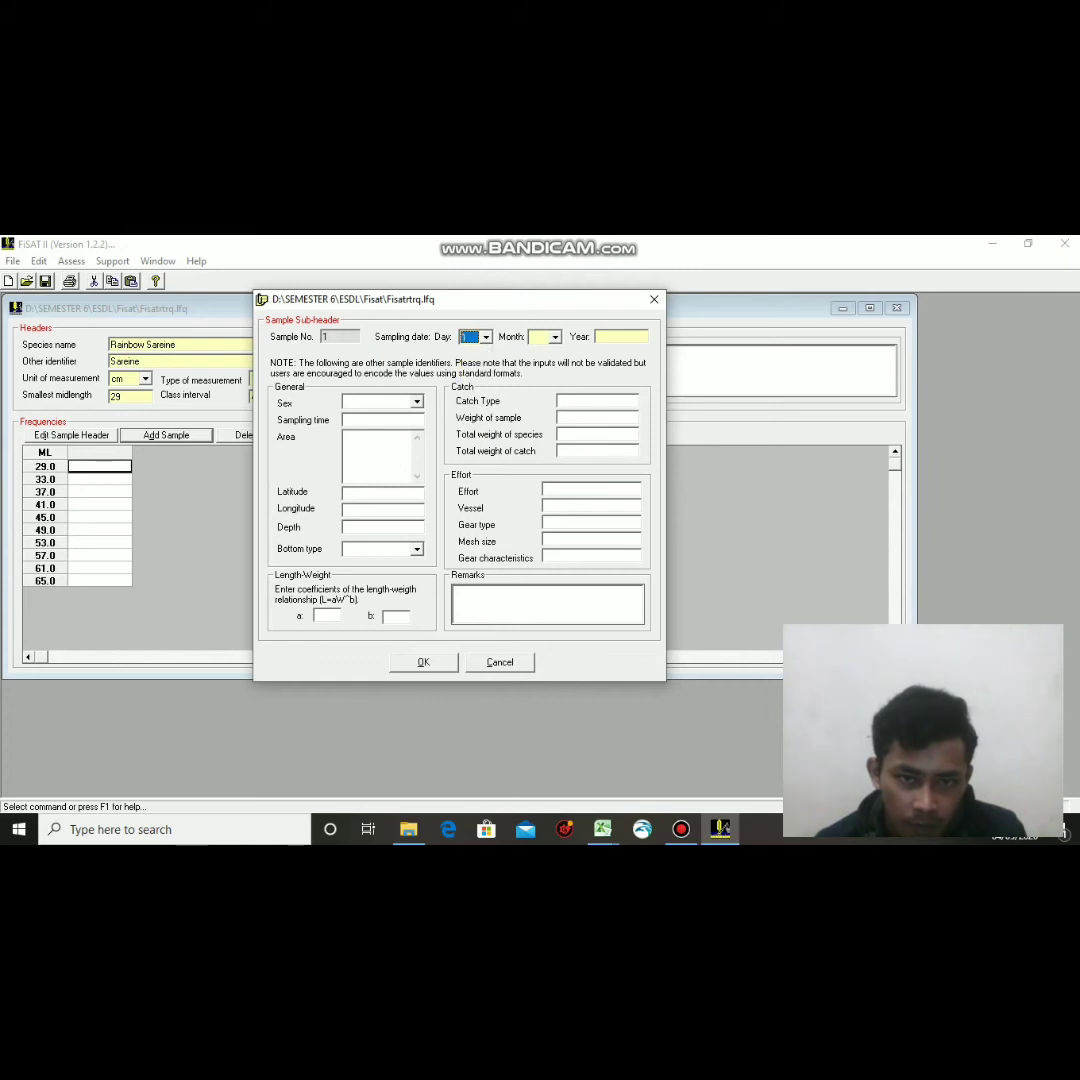
pyautogui.click(555, 337)
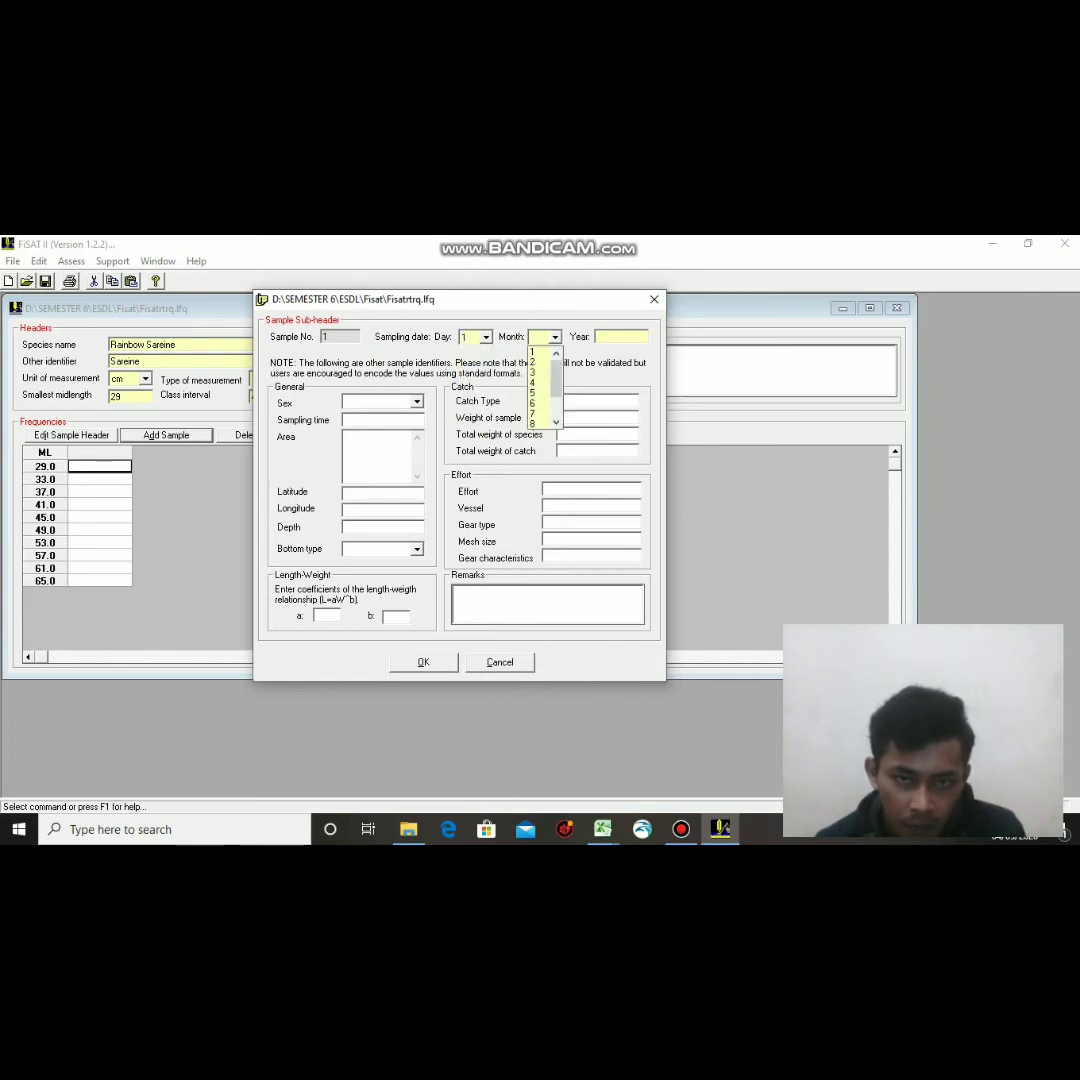
pyautogui.click(538, 381)
pyautogui.click(621, 337)
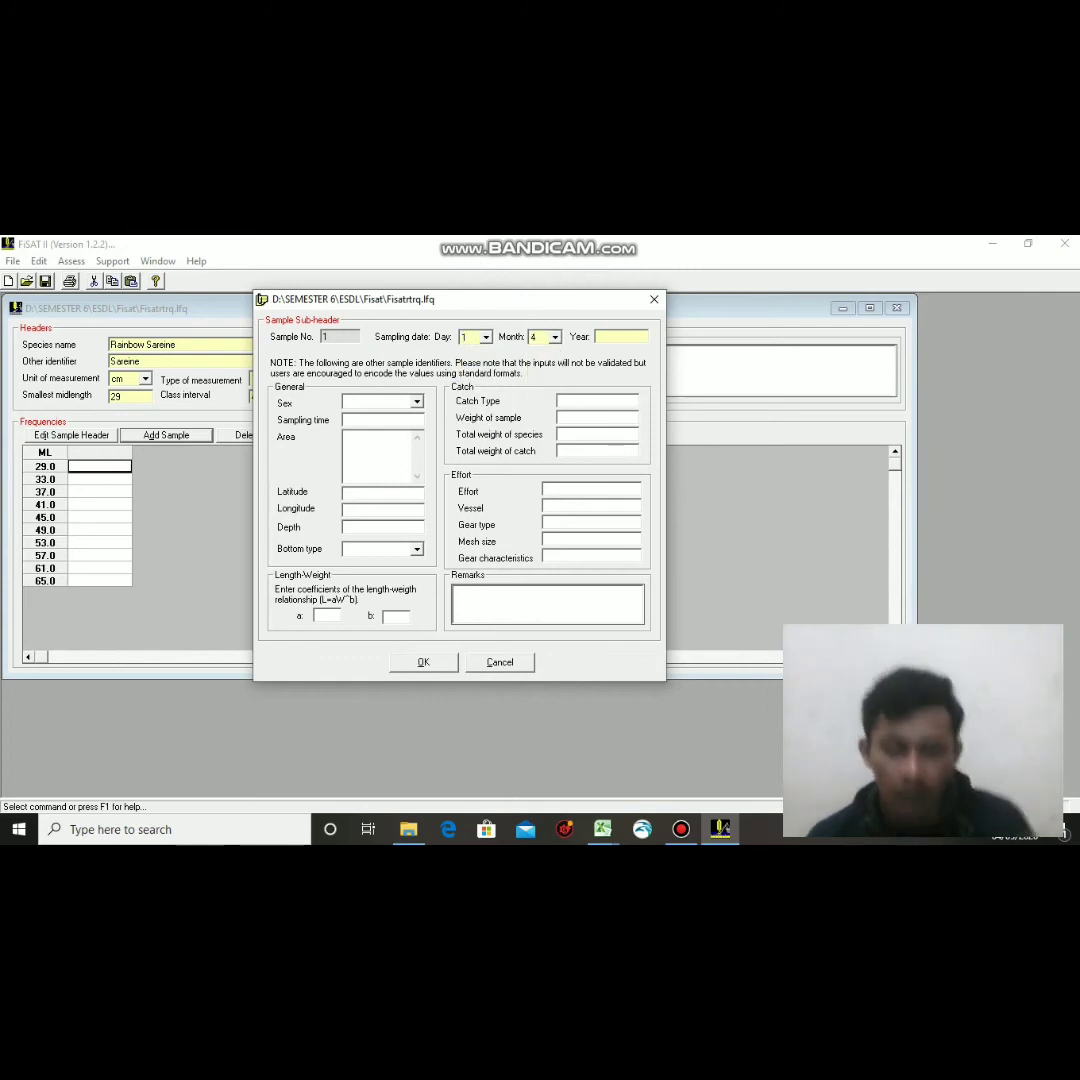
pyautogui.write('2014')
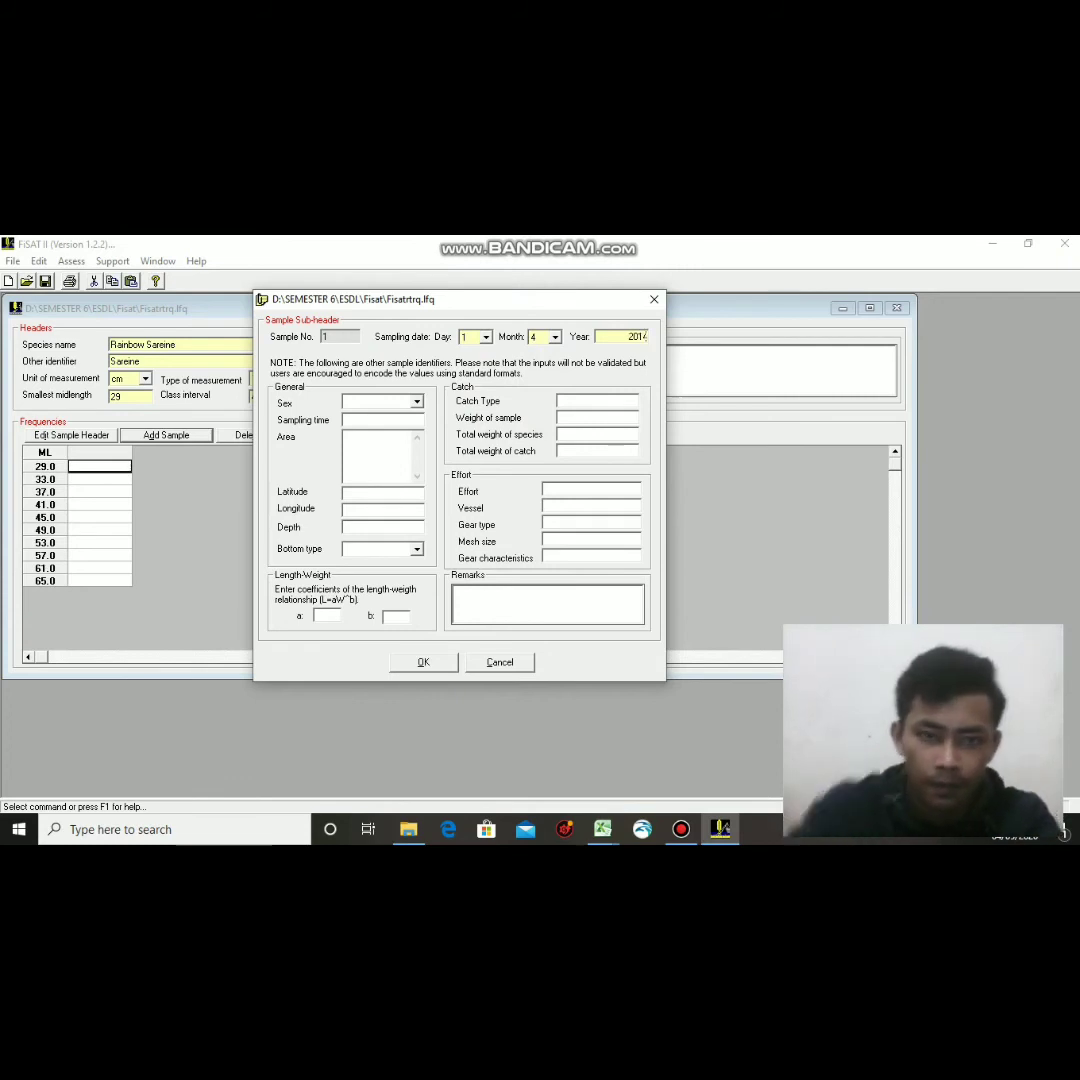
pyautogui.click(423, 662)
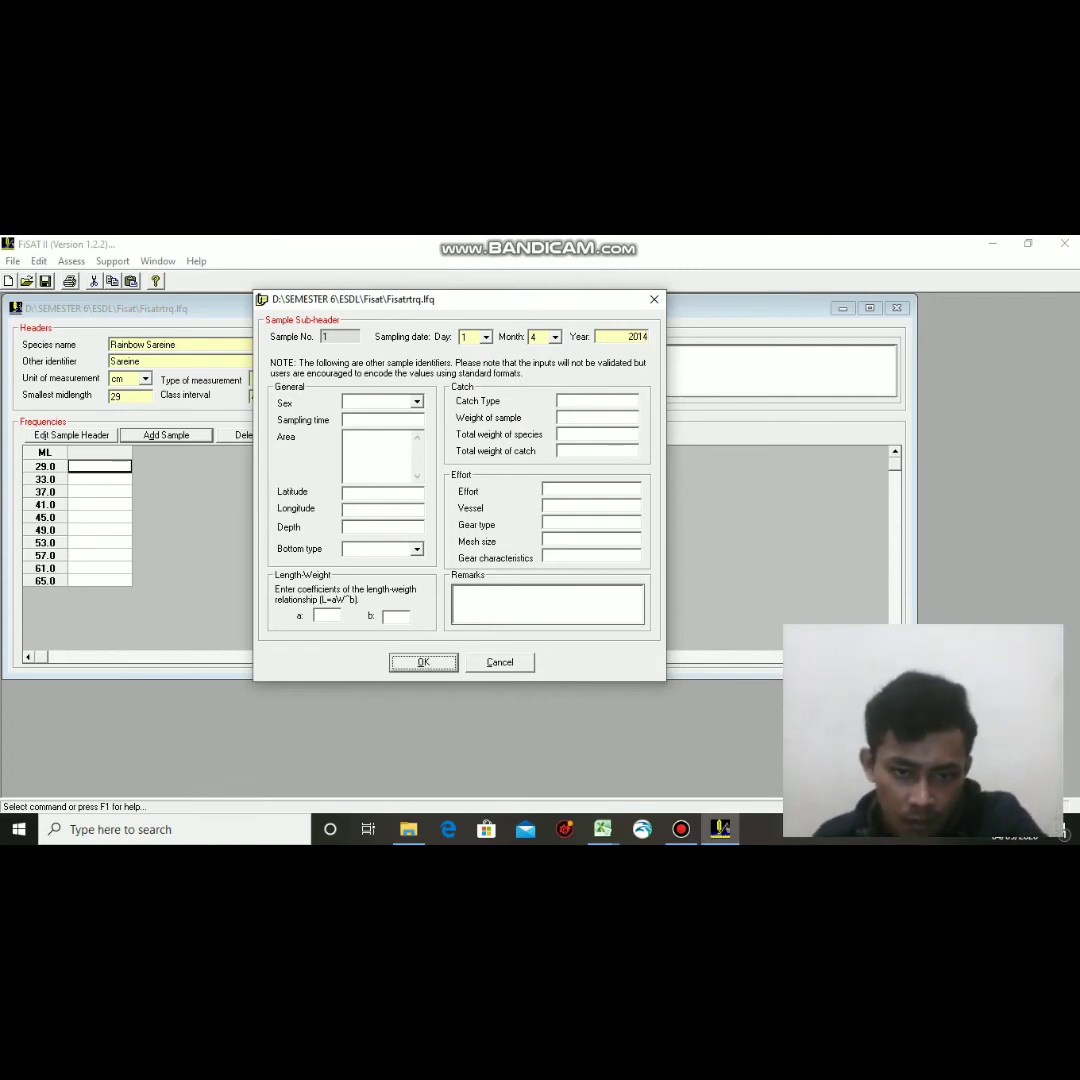
# Add a second sample with the sampling date set to day 2, month 5, year 2014.
pyautogui.click(166, 435)
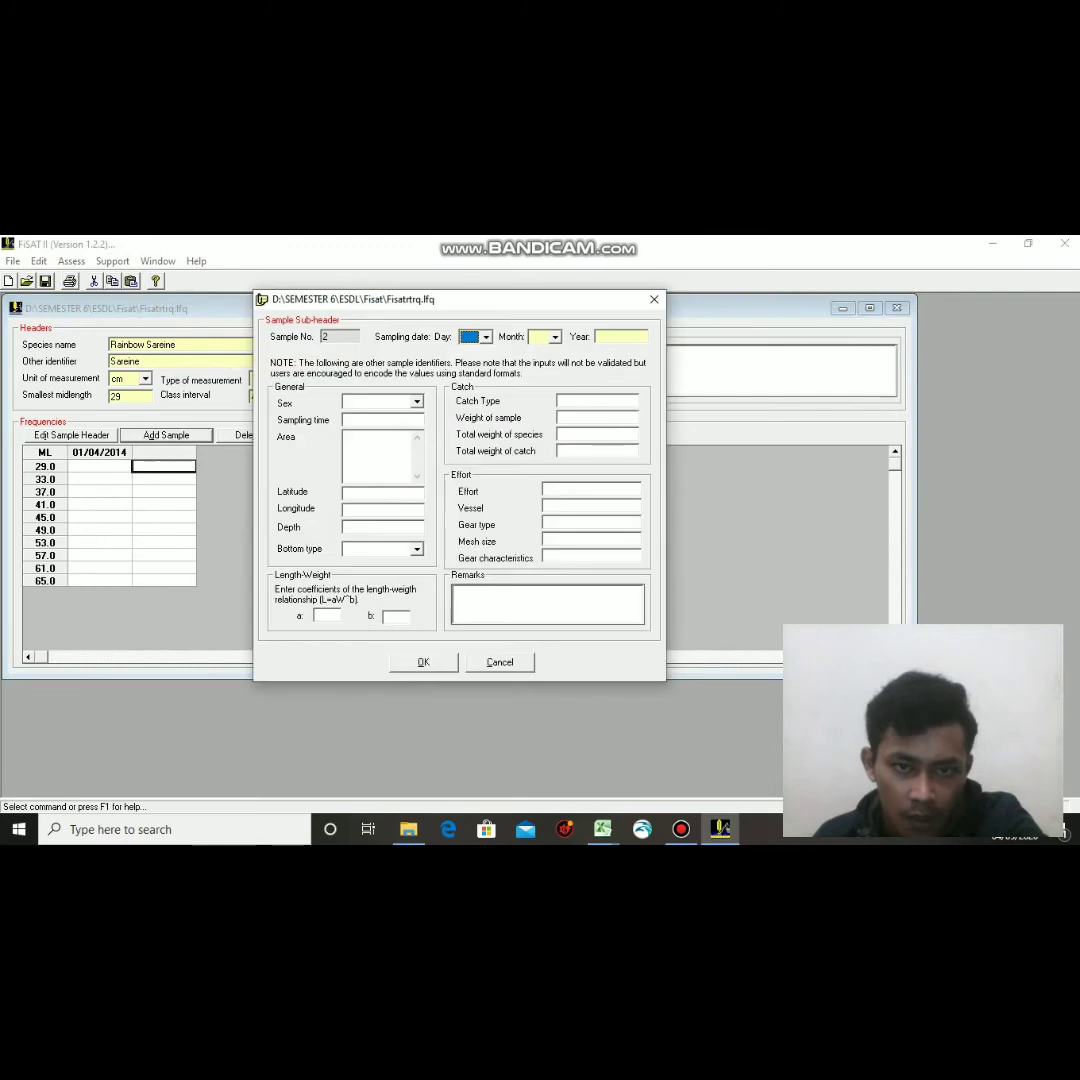
pyautogui.click(486, 337)
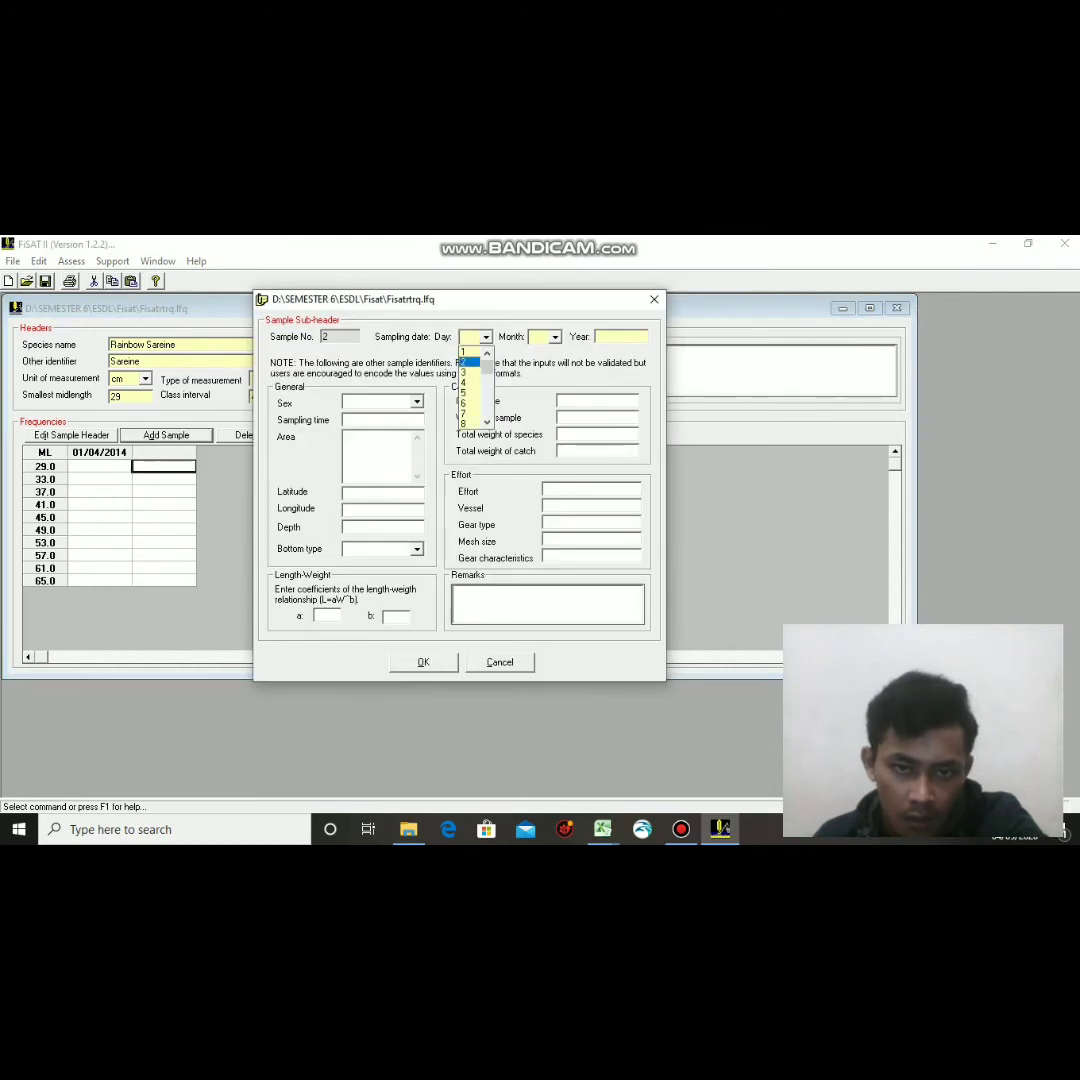
pyautogui.click(463, 362)
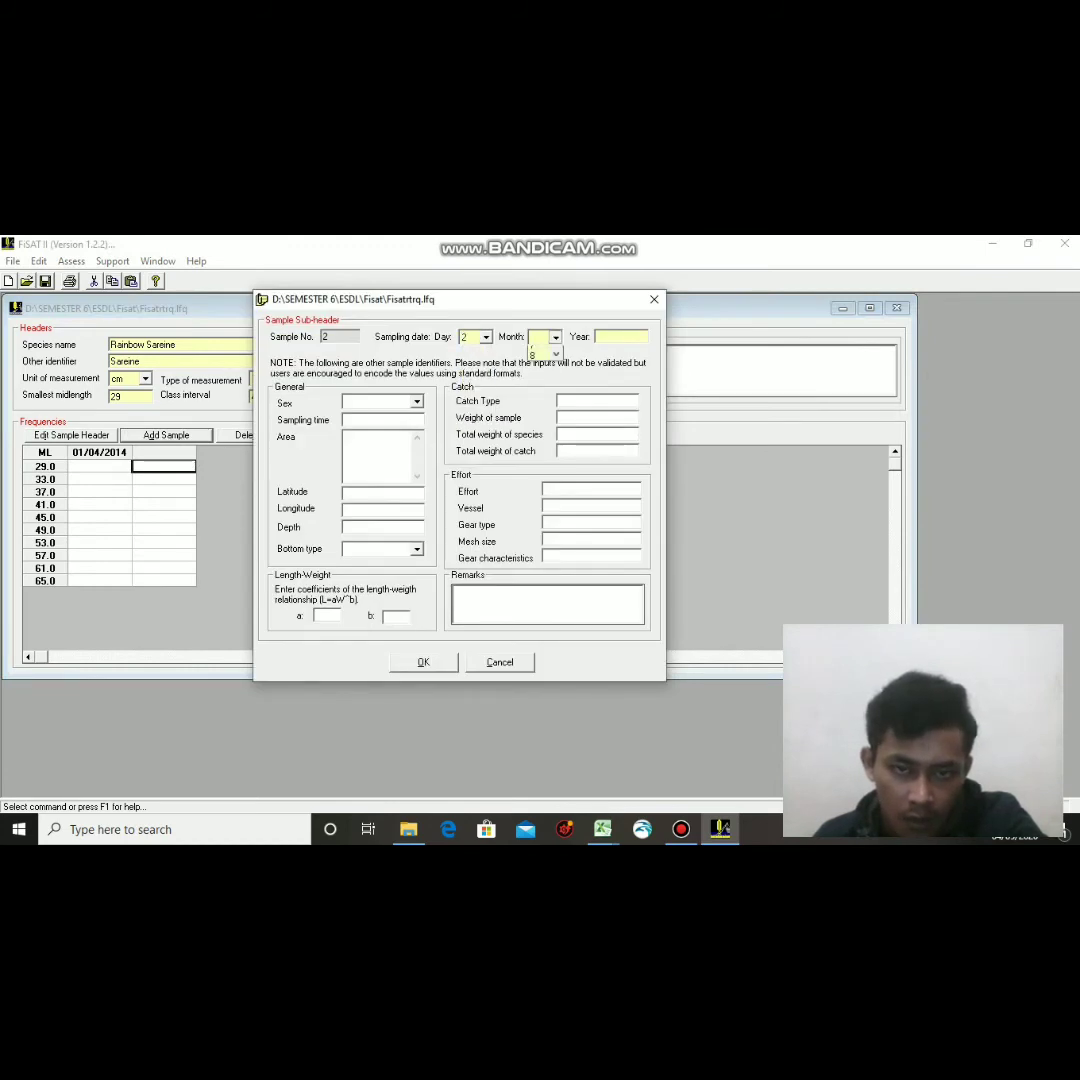
pyautogui.click(555, 337)
pyautogui.click(538, 383)
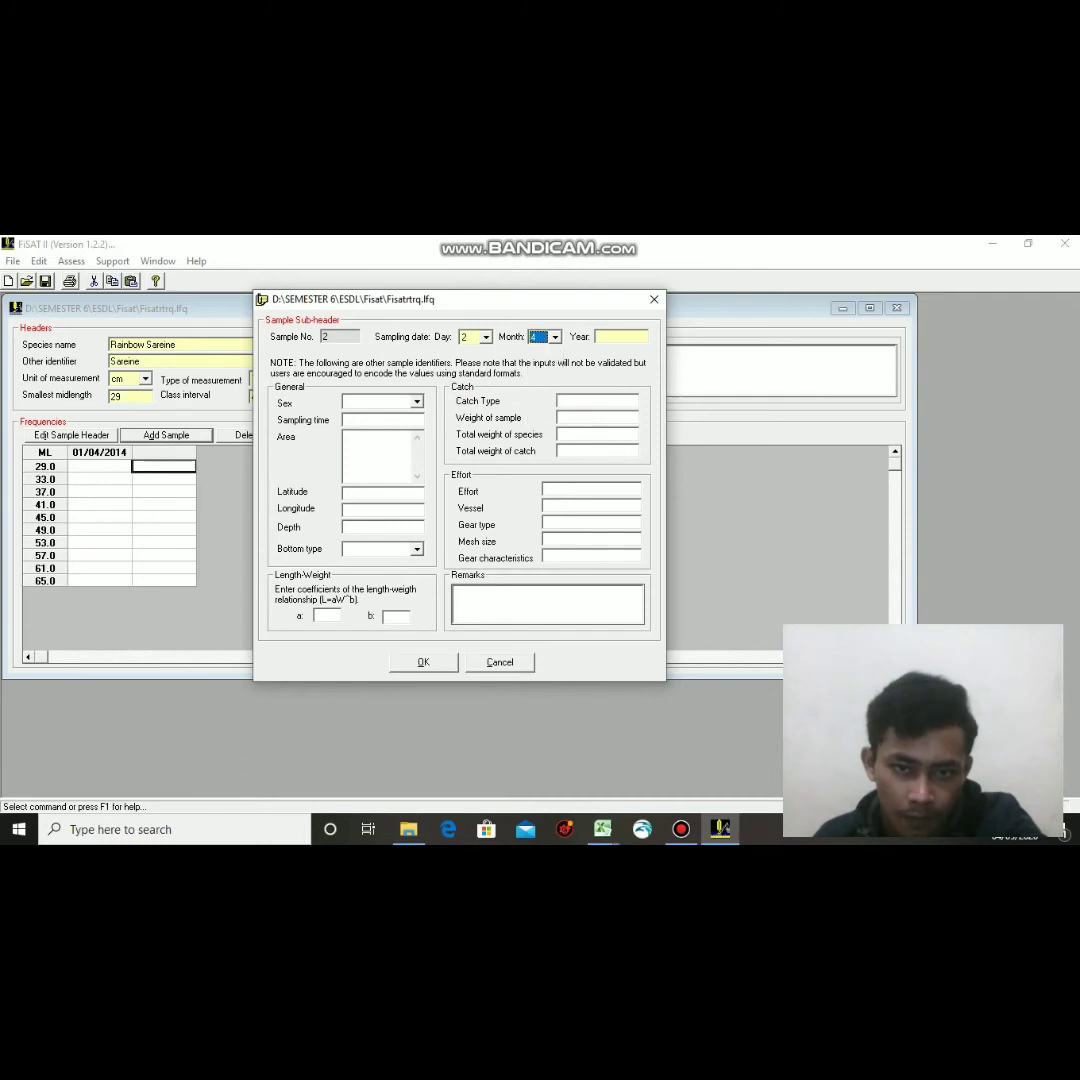
pyautogui.click(555, 337)
pyautogui.click(538, 394)
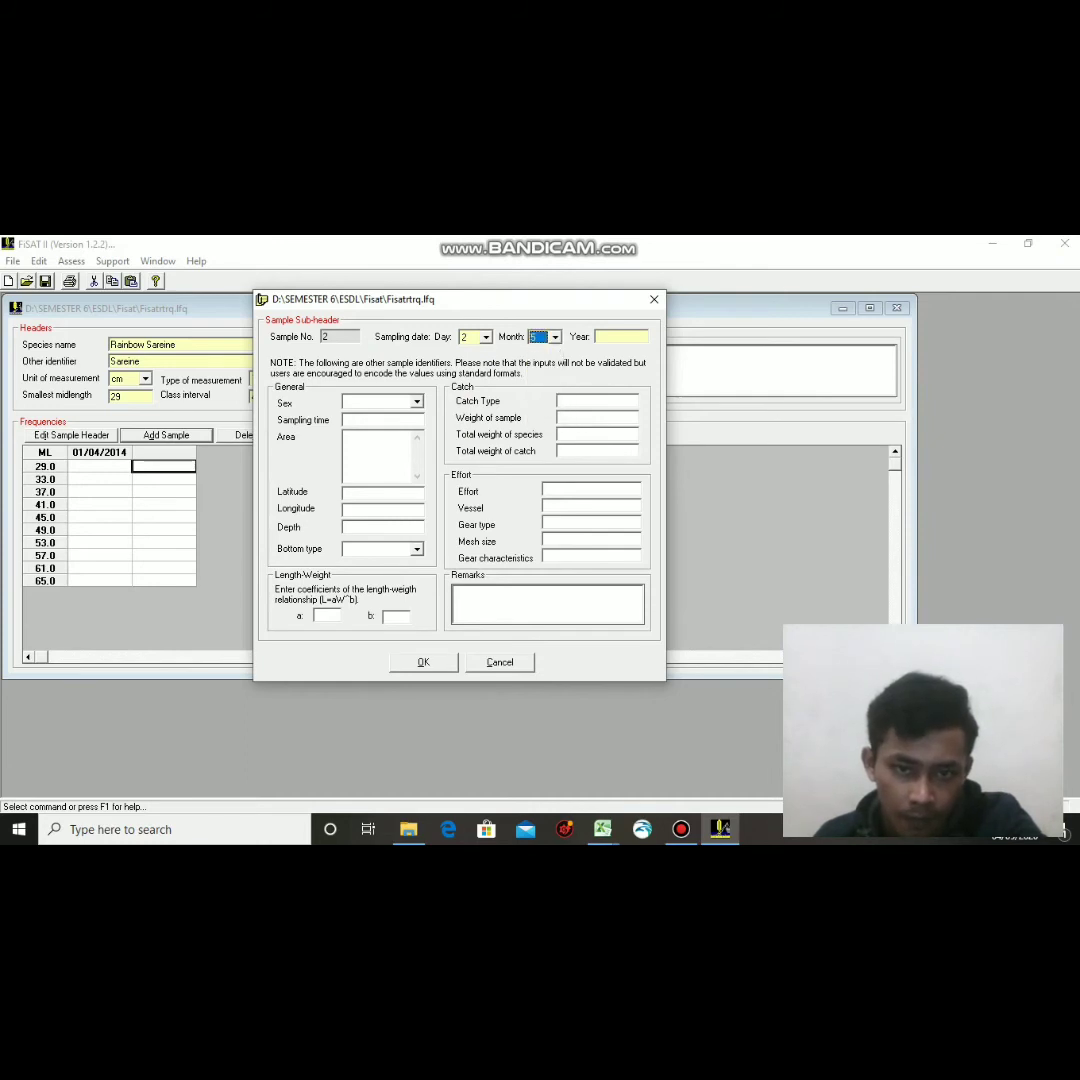
pyautogui.press('Tab')
pyautogui.write('2014')
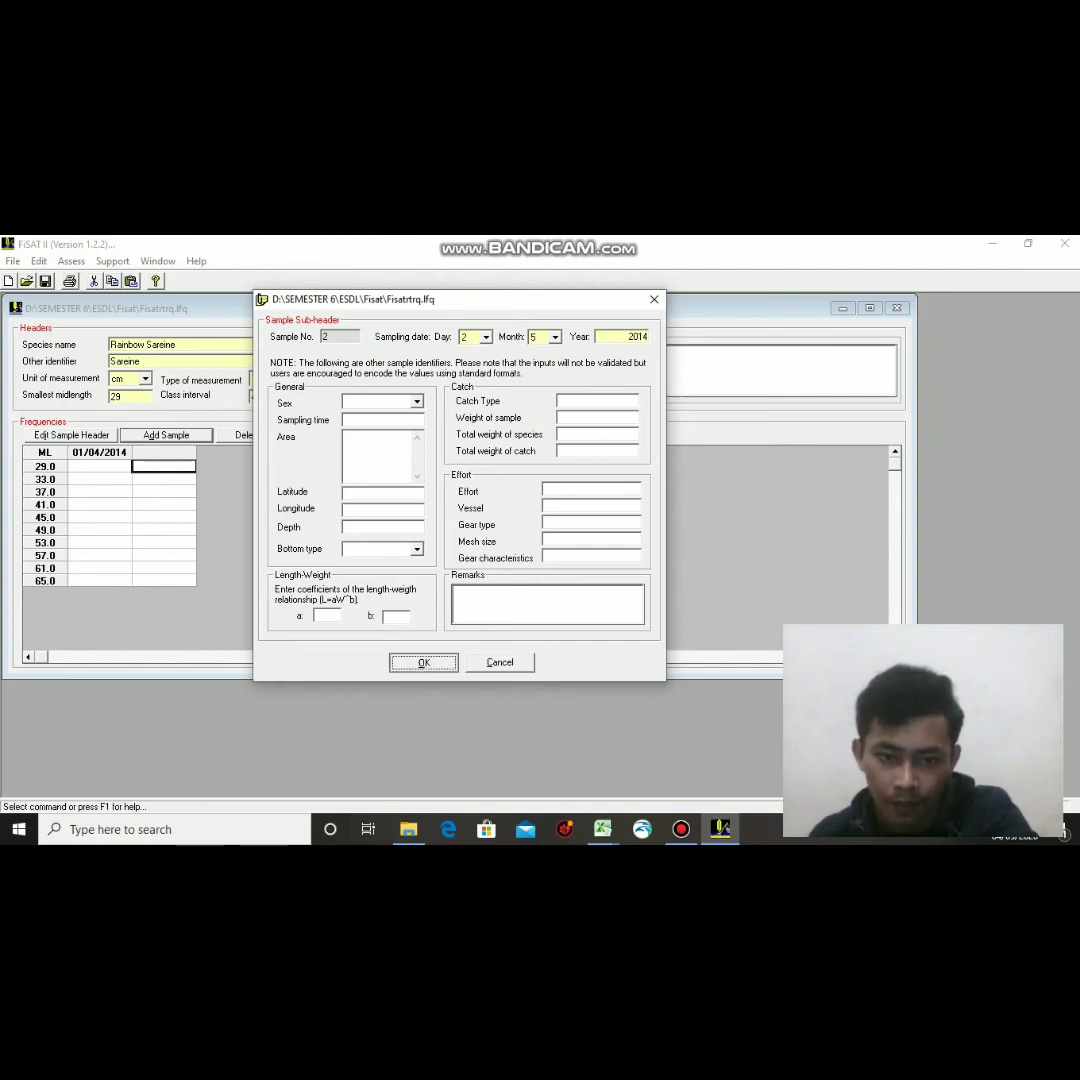
pyautogui.press('Return')
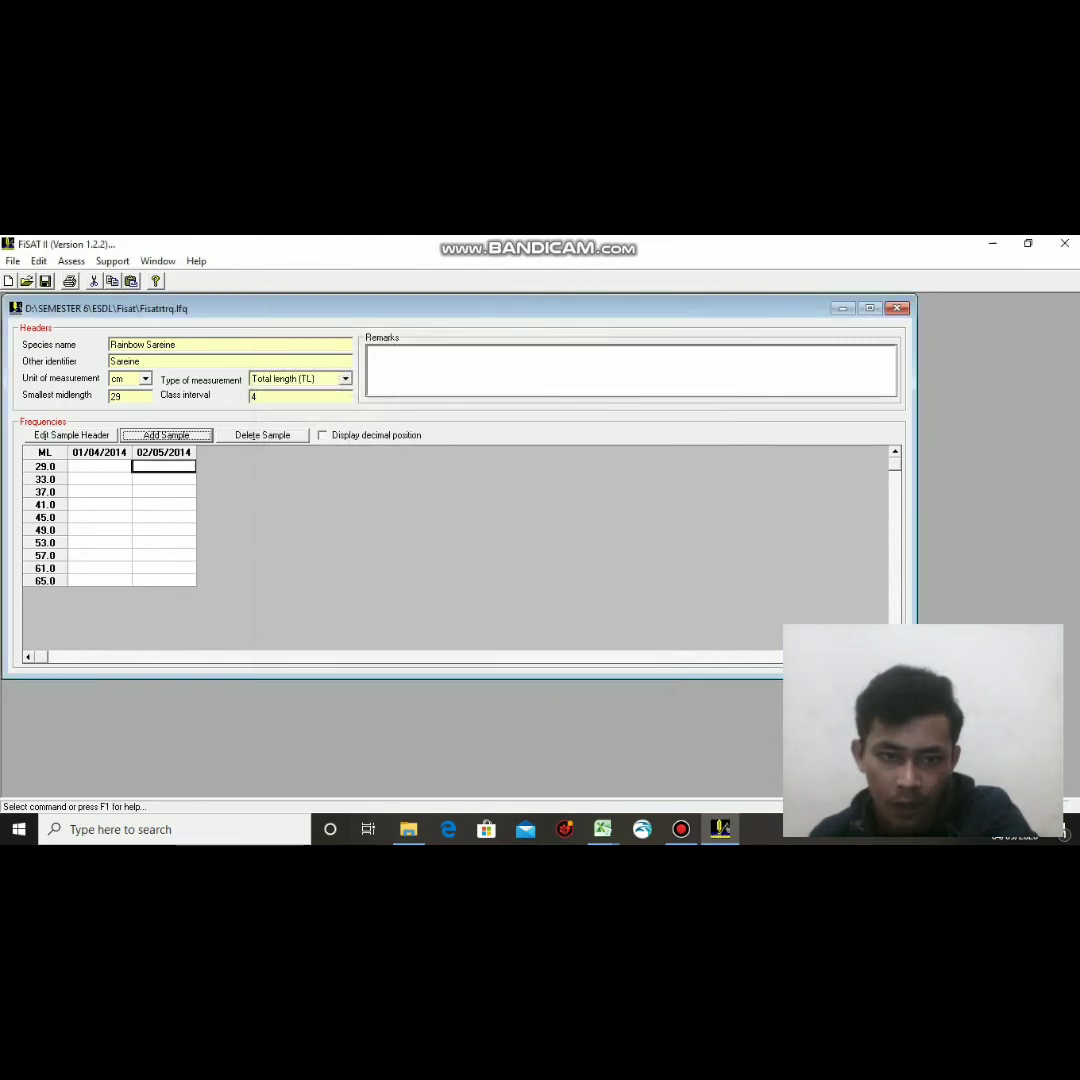
# Add a third sample with the sampling date set to day 3, month 6, year 2014.
pyautogui.press('Return')
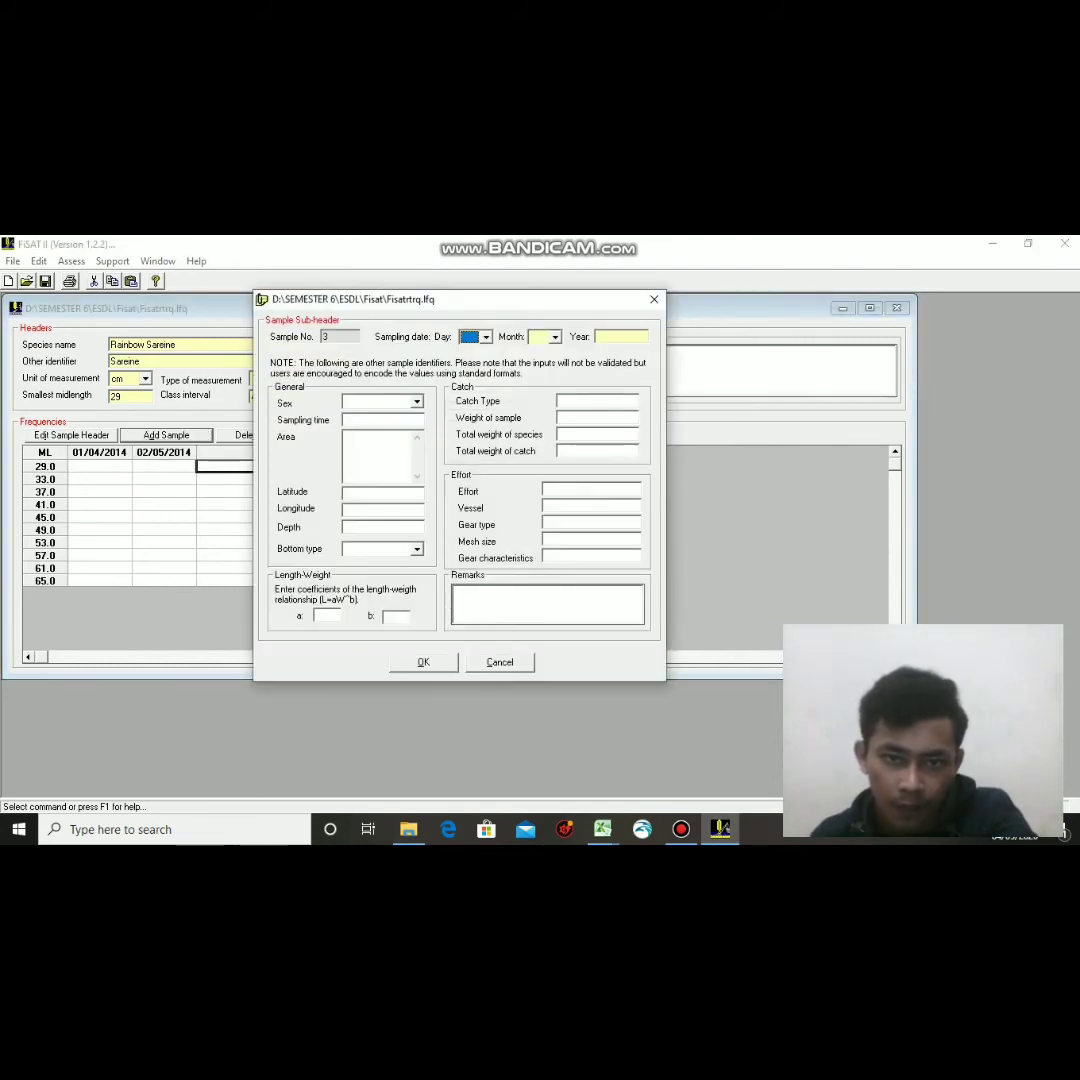
pyautogui.click(486, 337)
pyautogui.click(467, 372)
pyautogui.click(555, 337)
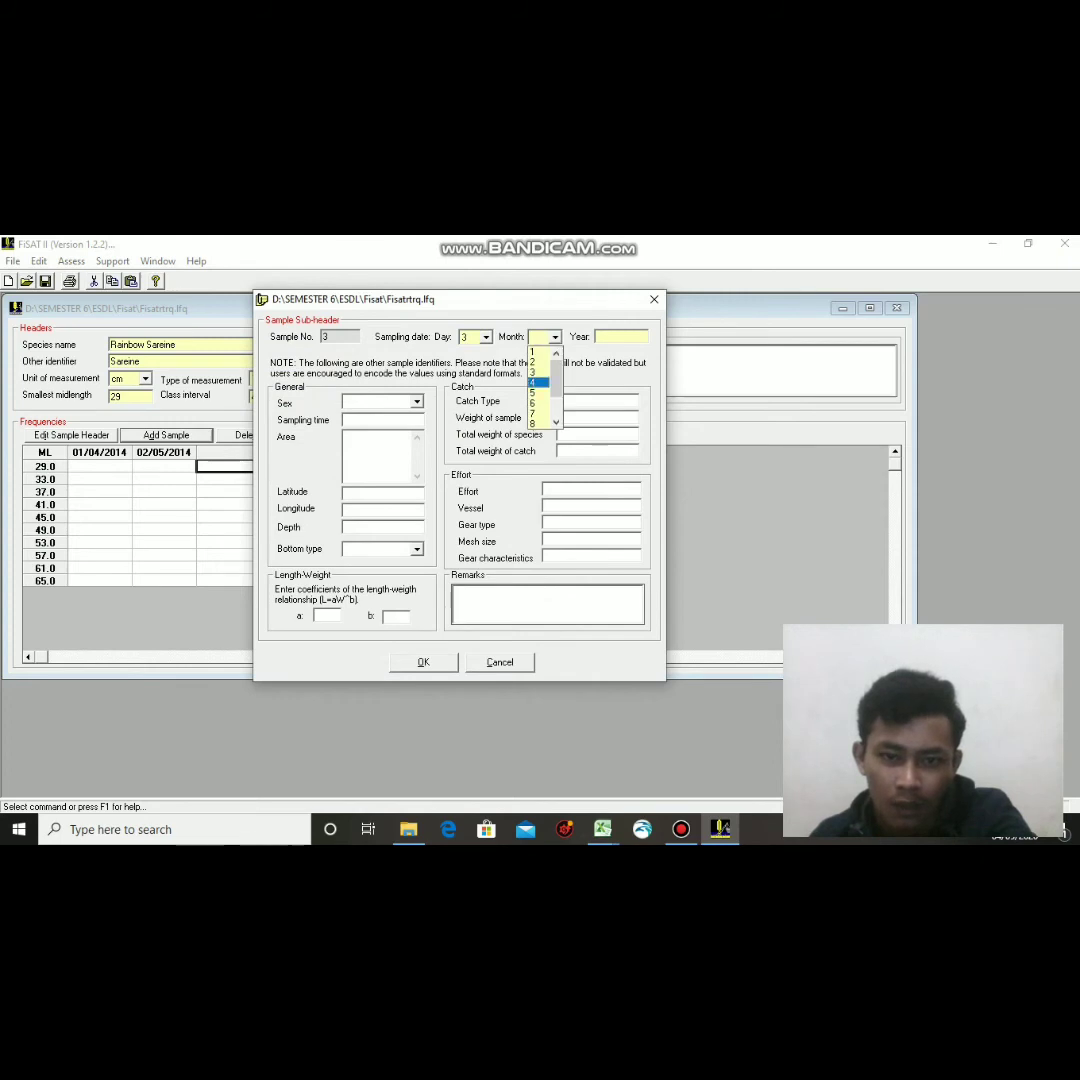
pyautogui.click(534, 403)
pyautogui.click(621, 337)
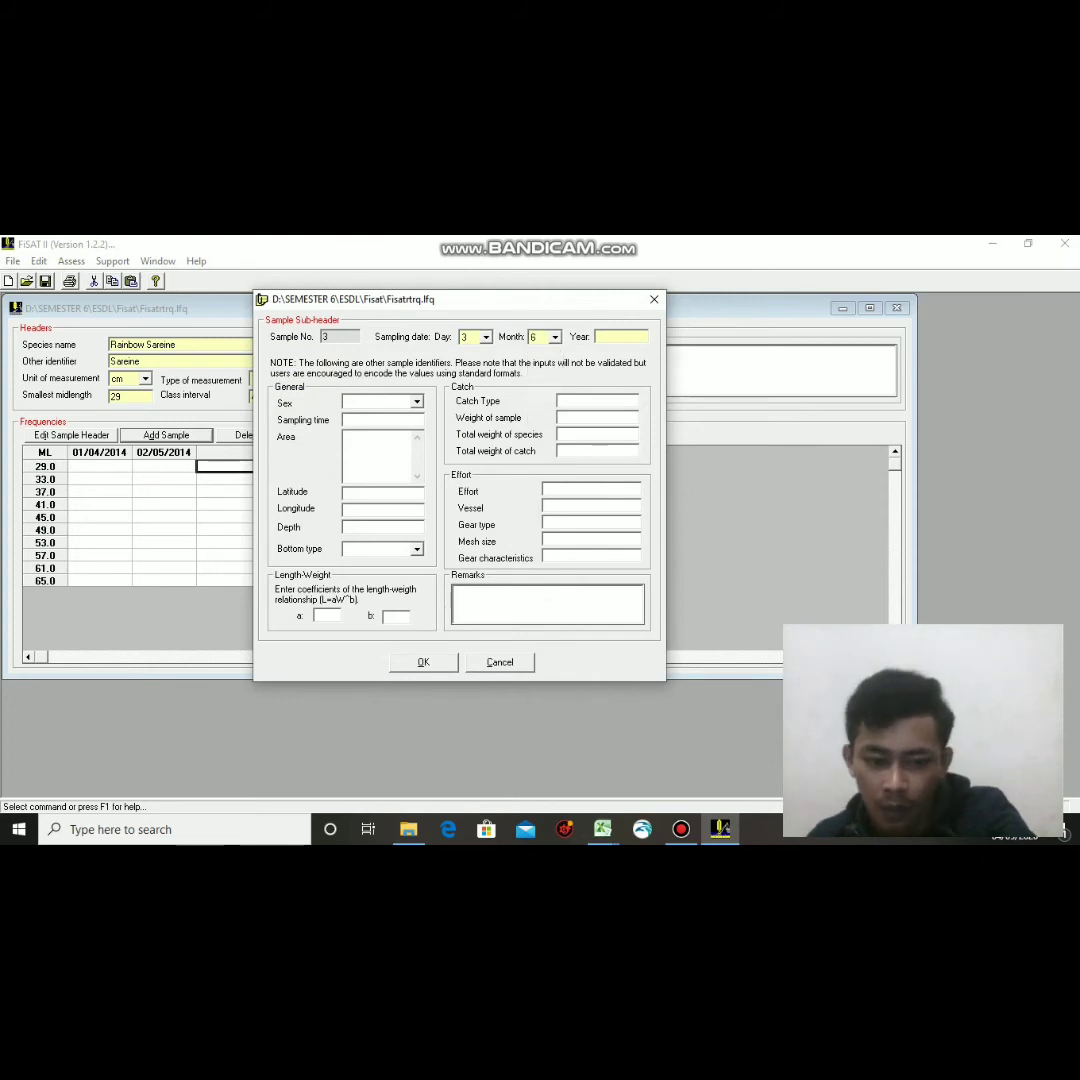
pyautogui.write('2014')
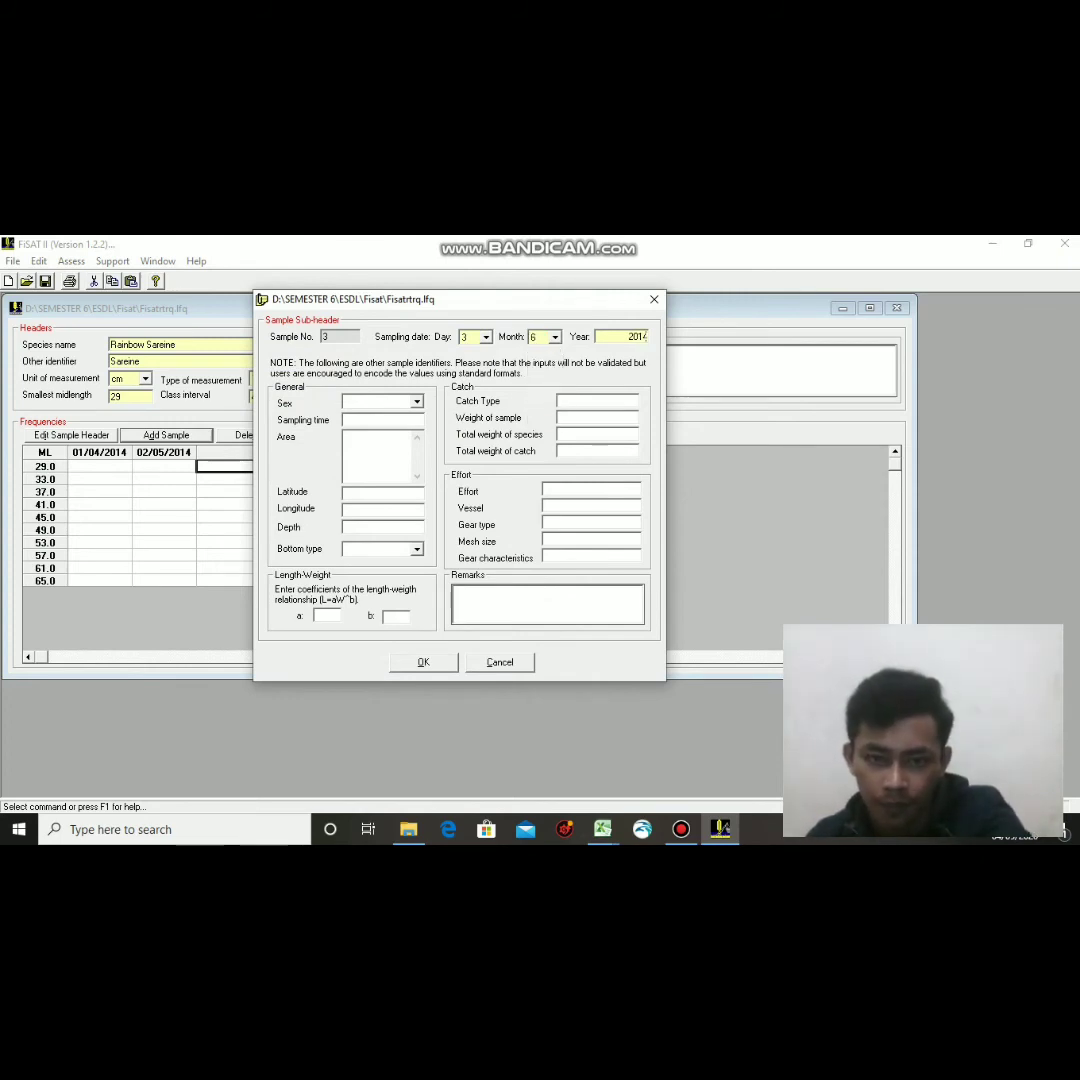
pyautogui.press('Return')
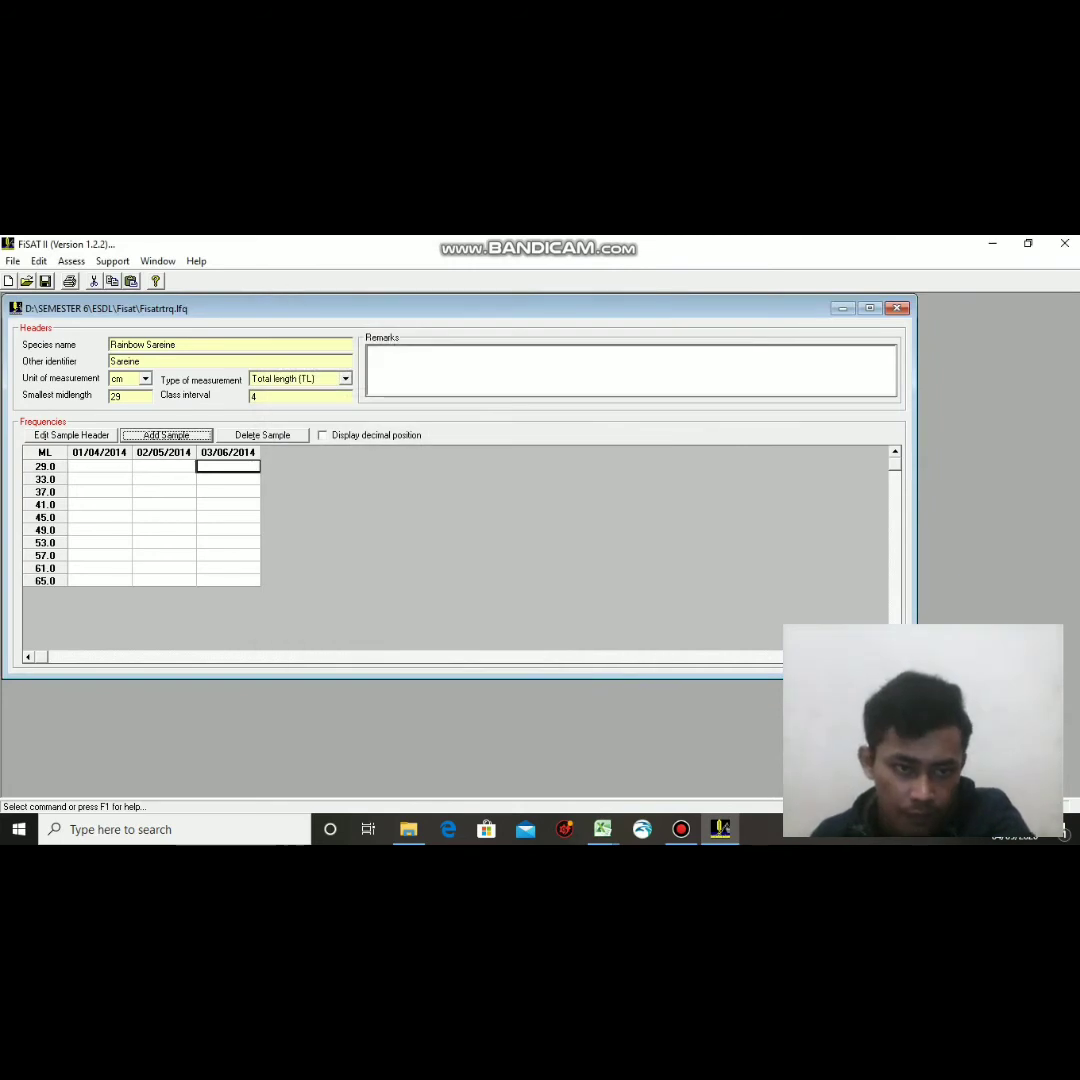
# In the ELEFAN I response surface, set the Loo range from 70 to 184 and the starting sample to 1.
pyautogui.click(71, 261)
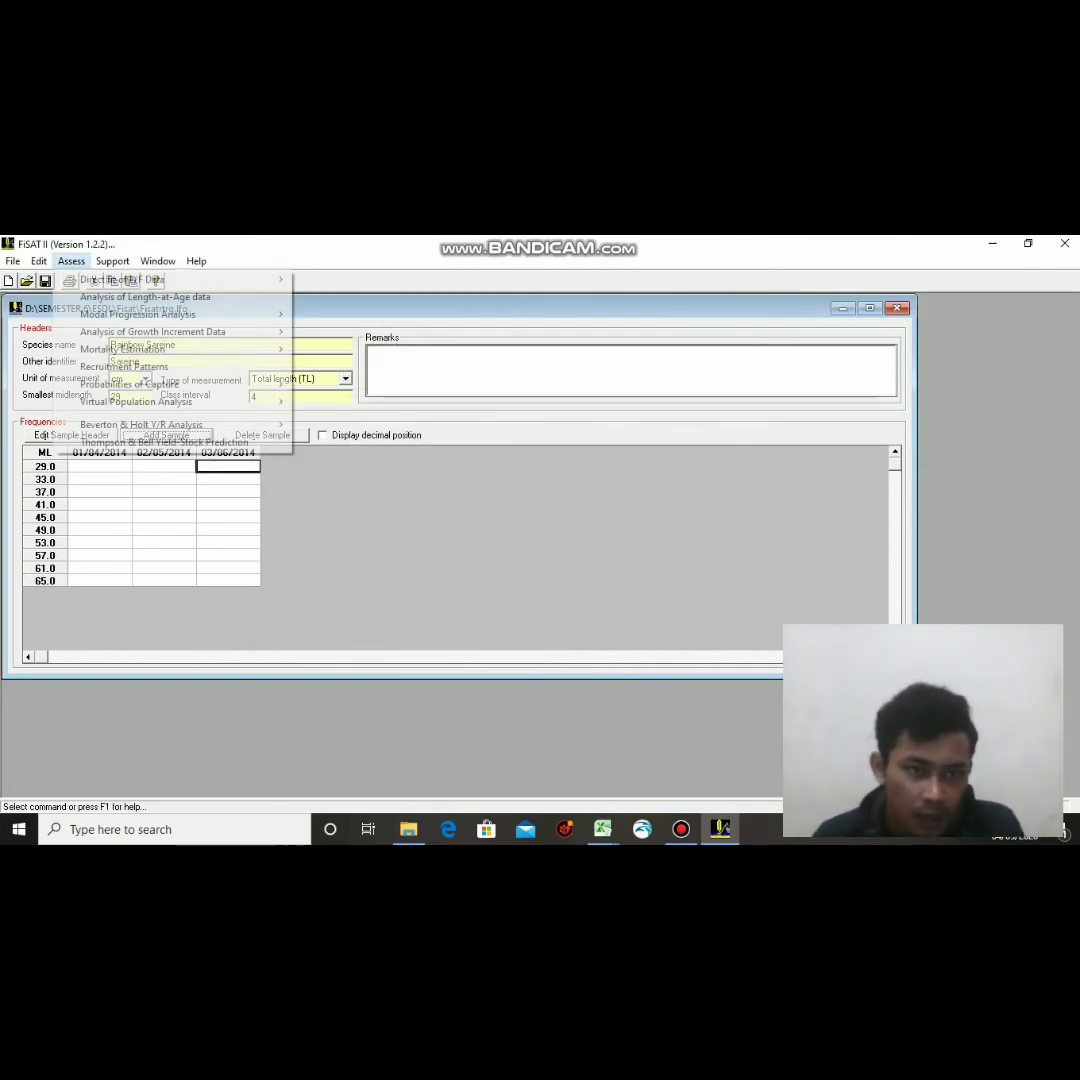
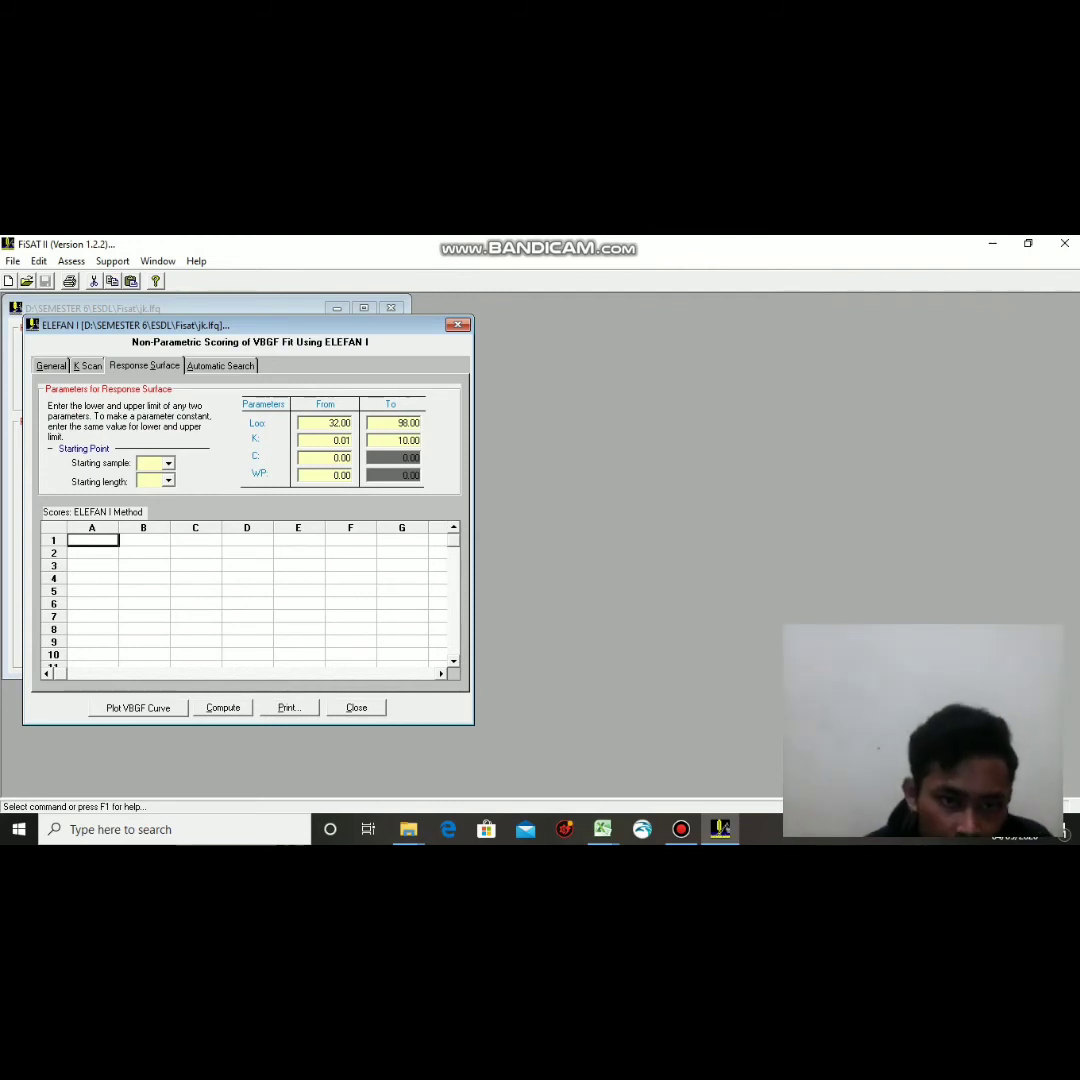
pyautogui.doubleClick(347, 423)
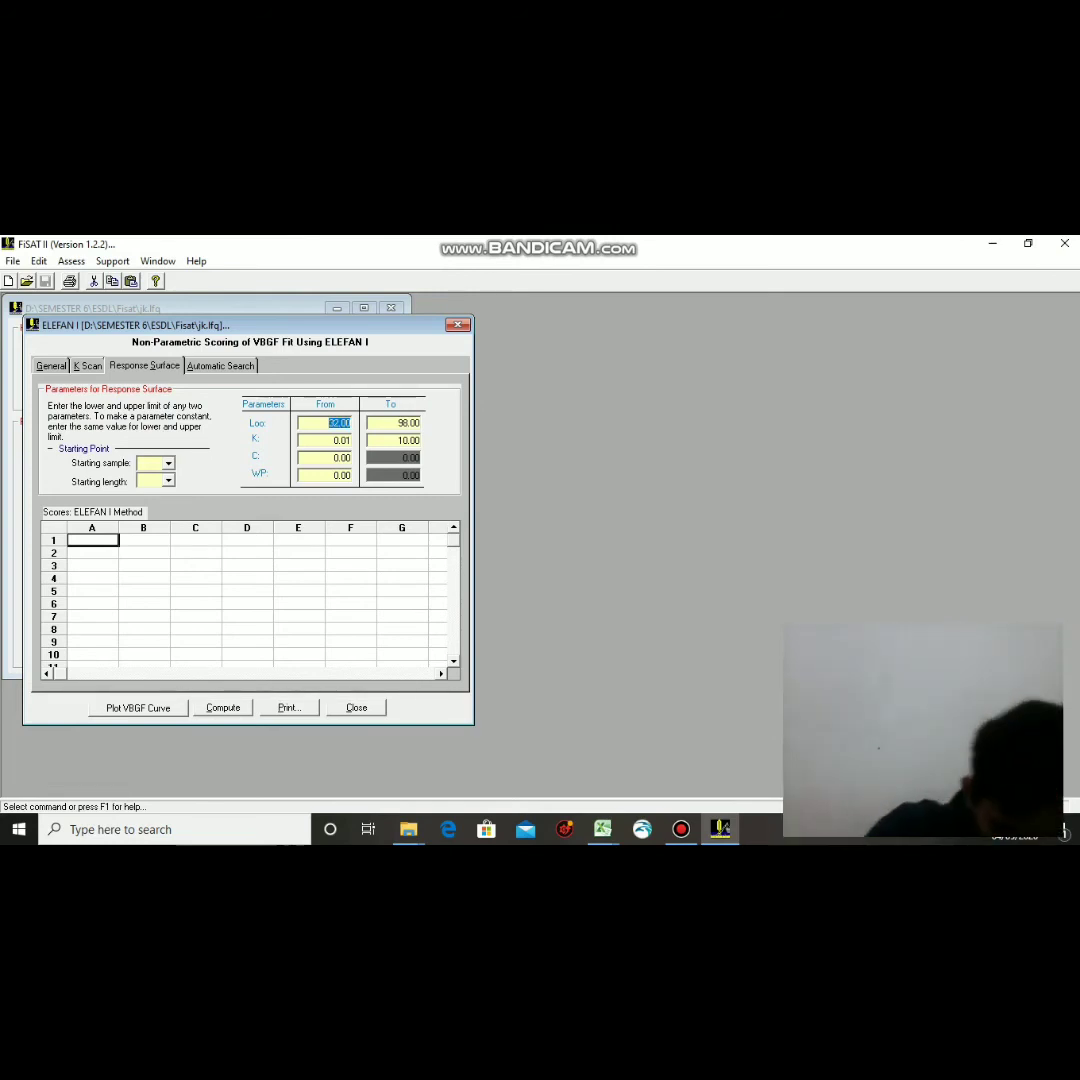
pyautogui.write('70')
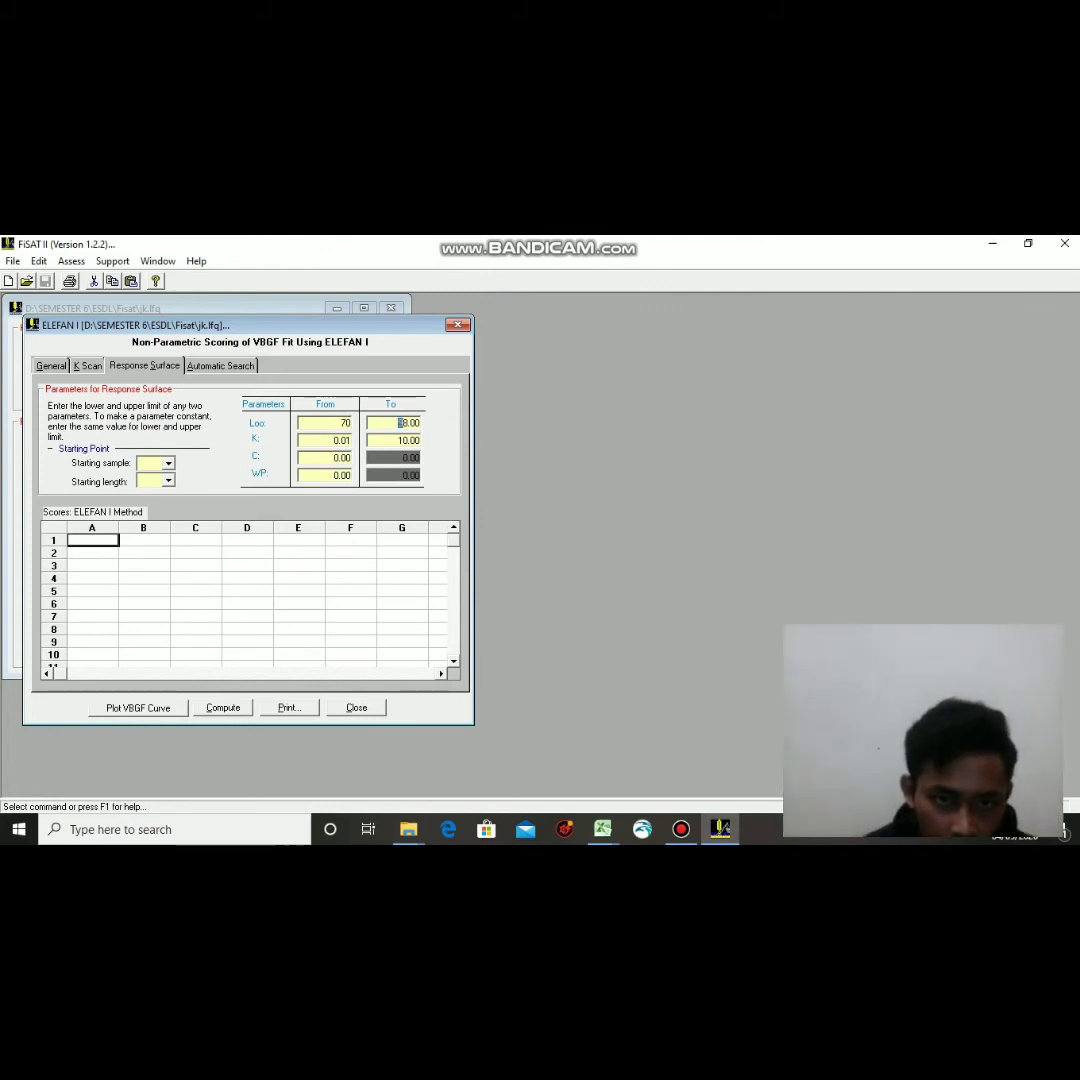
pyautogui.write('18')
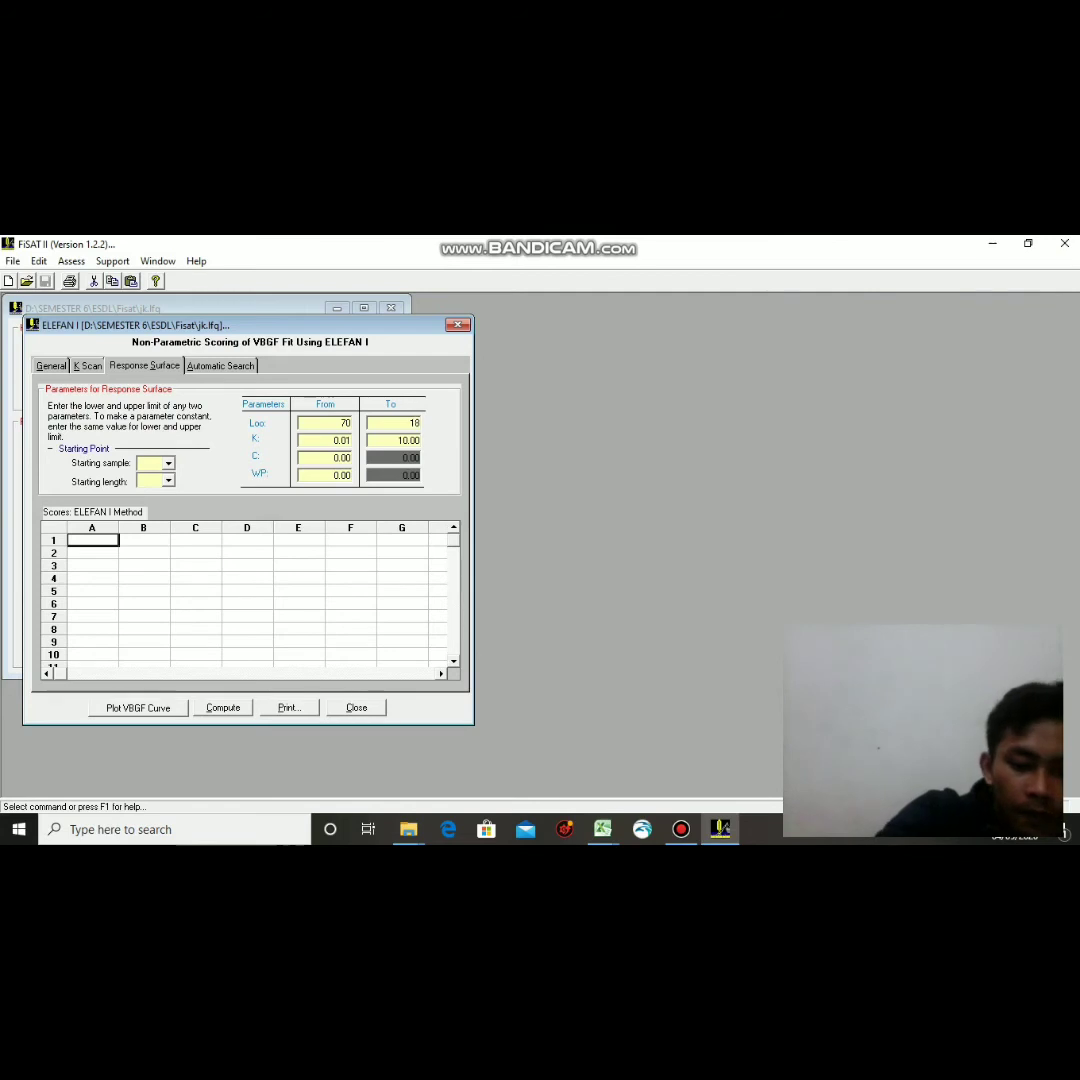
pyautogui.write('4')
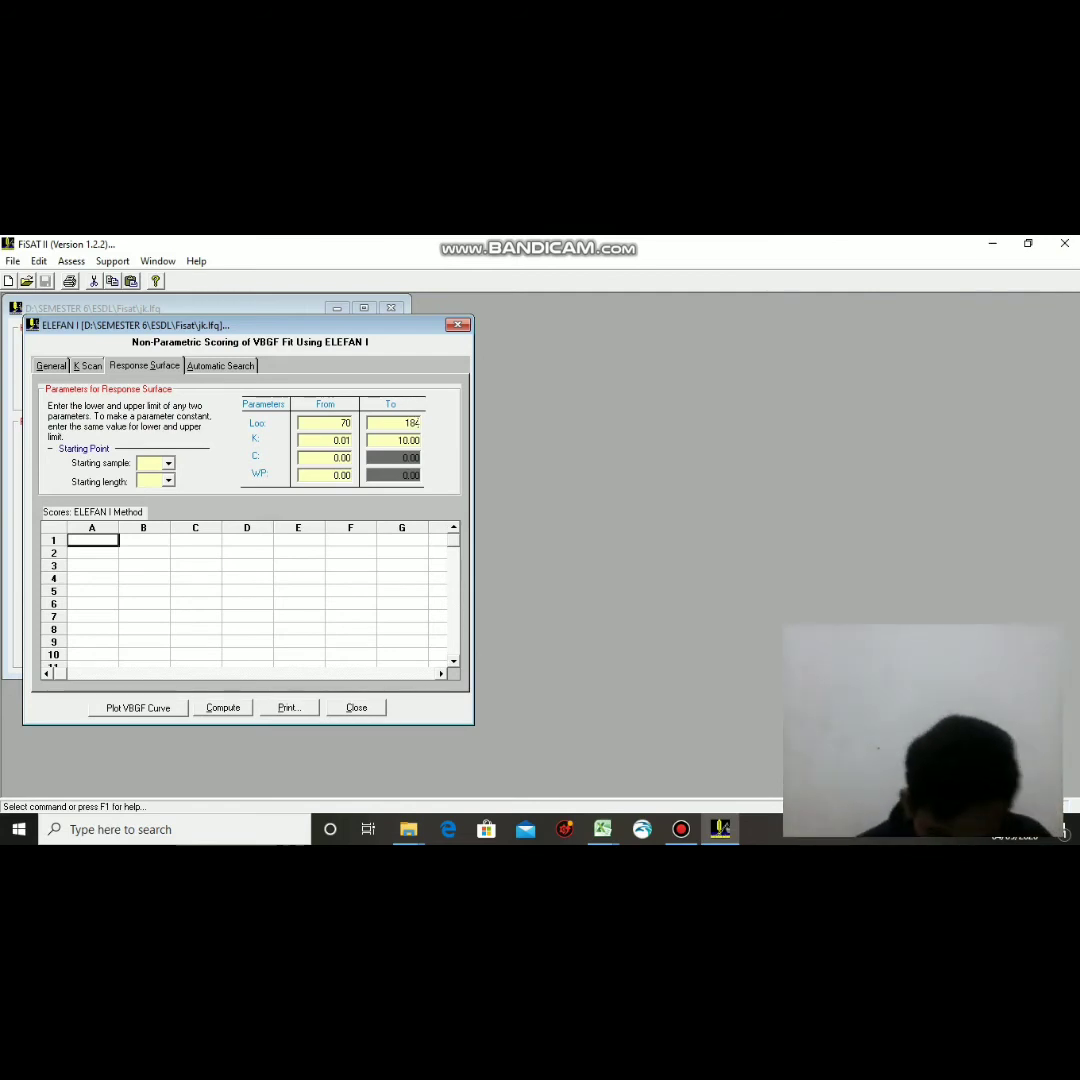
pyautogui.click(168, 463)
pyautogui.click(152, 477)
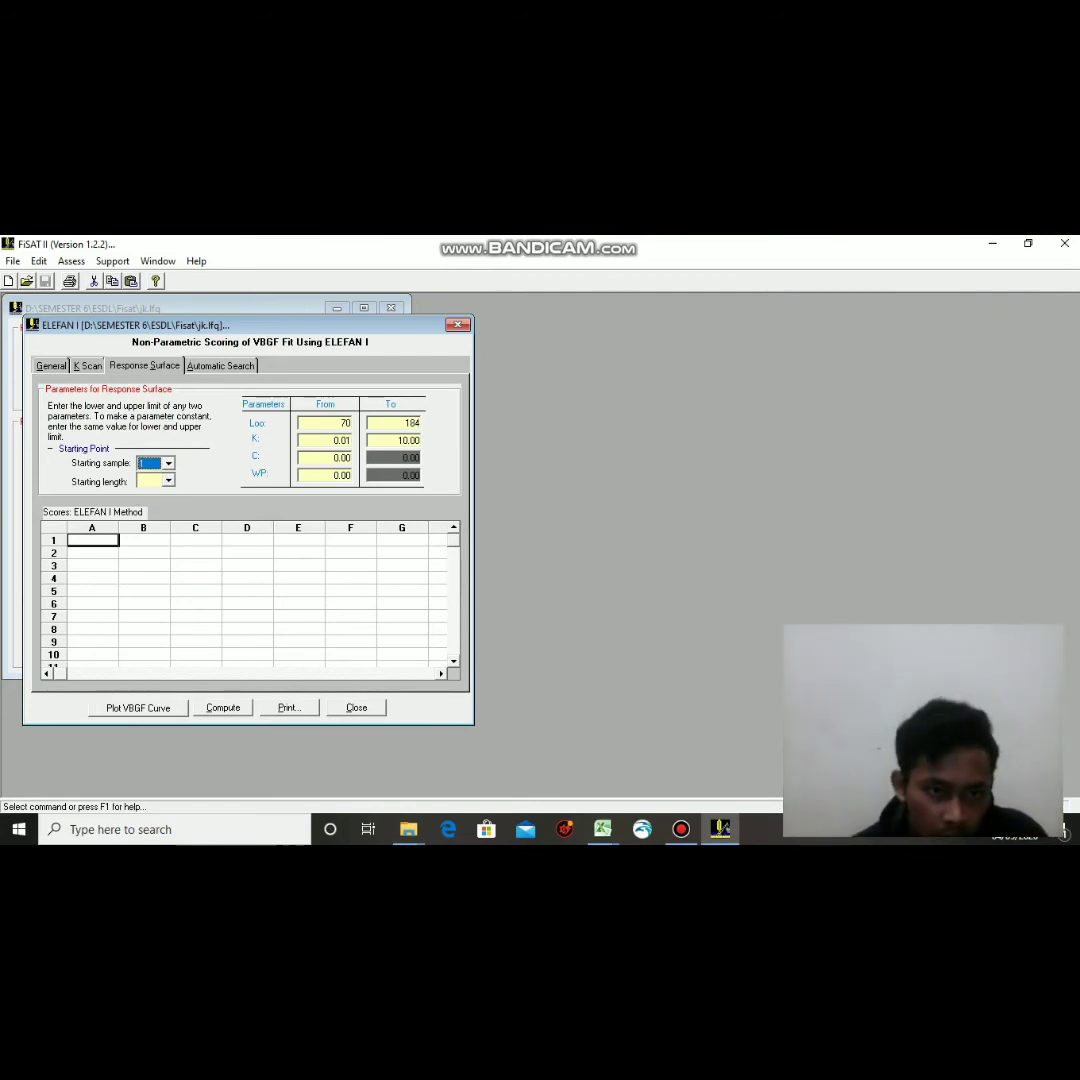
# Check the monthly frequency table in the Excel data workbook, then return to FiSAT II and set the starting length to 51.00.
pyautogui.click(168, 481)
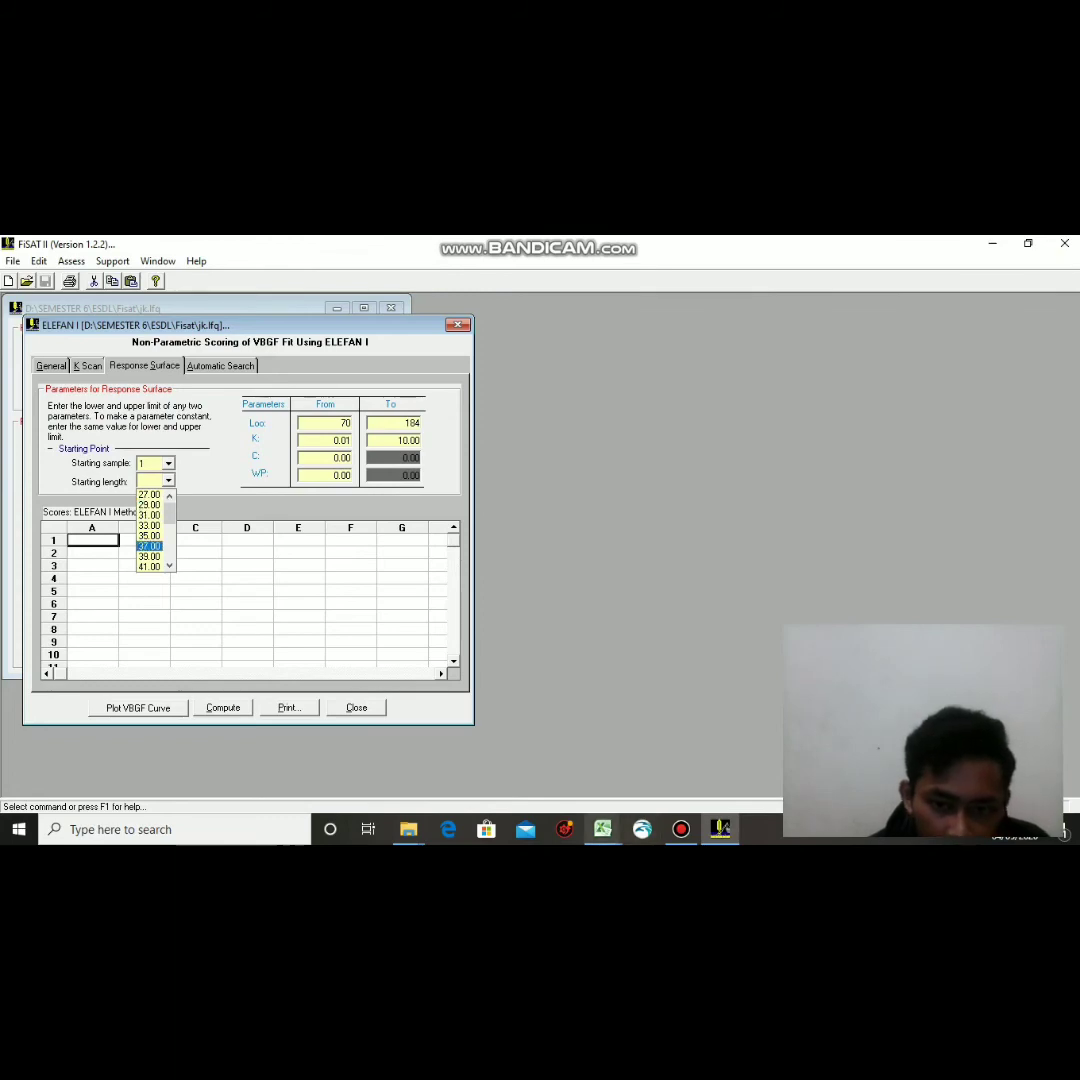
pyautogui.click(602, 829)
pyautogui.click(514, 765)
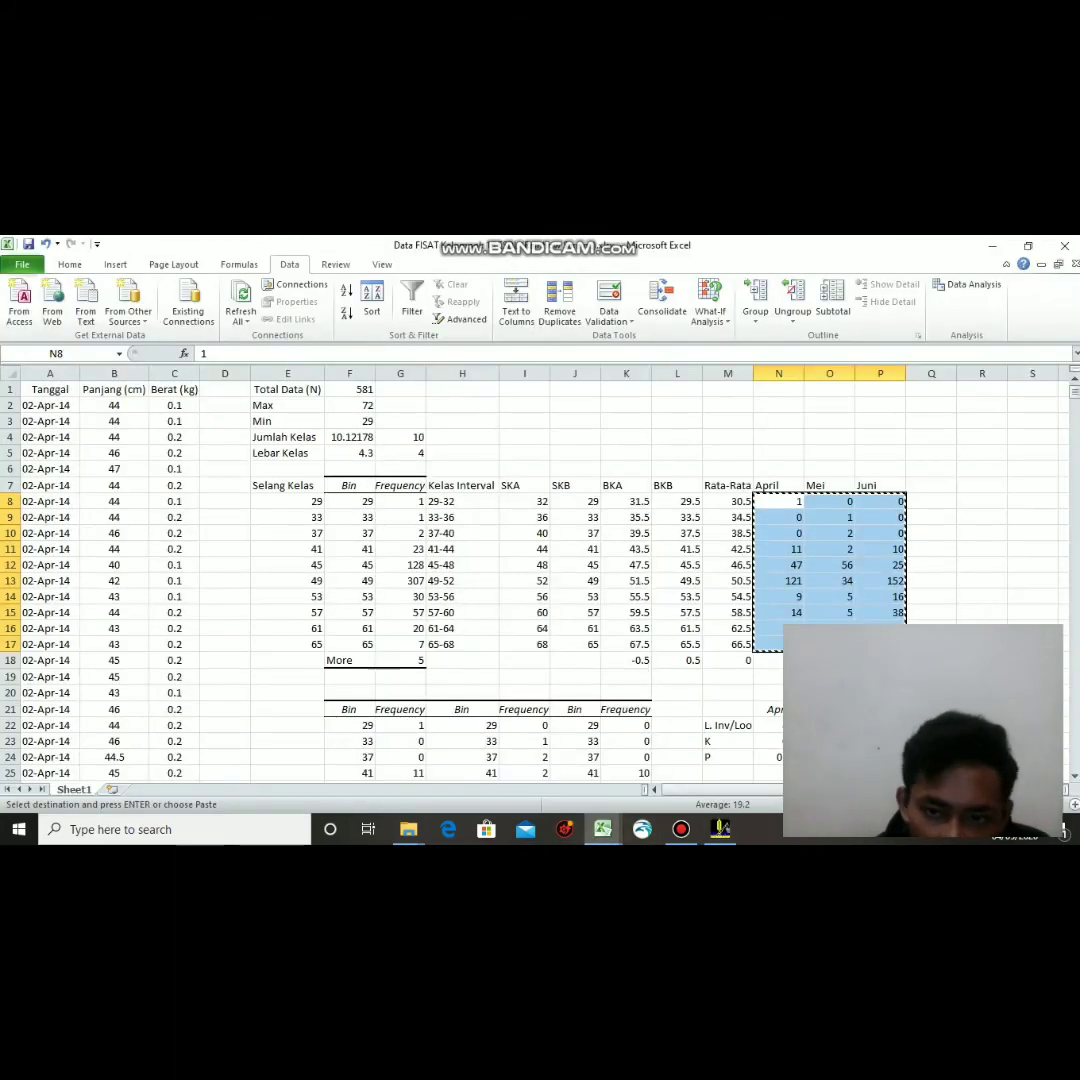
pyautogui.scroll(-1, 455, 580)
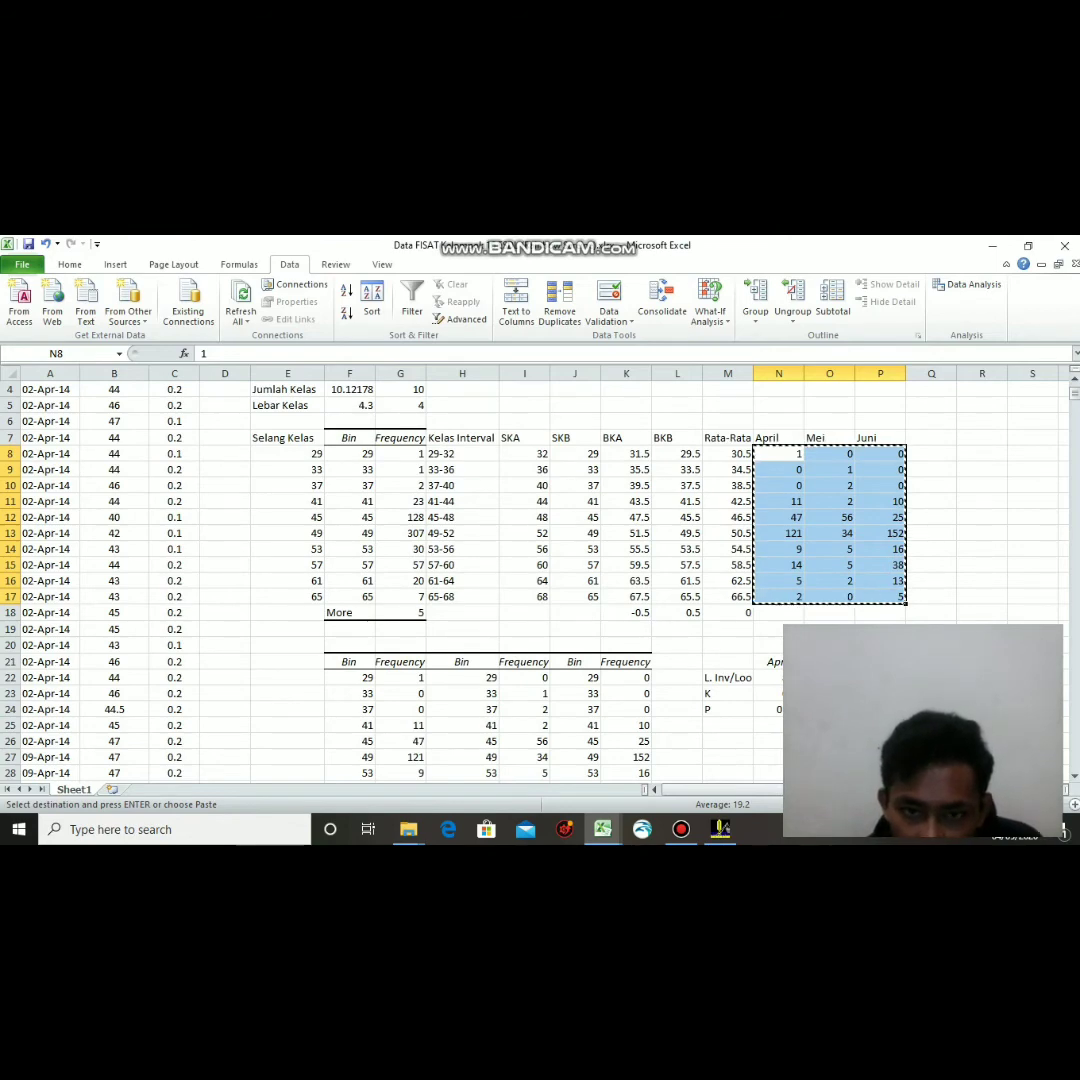
pyautogui.click(720, 829)
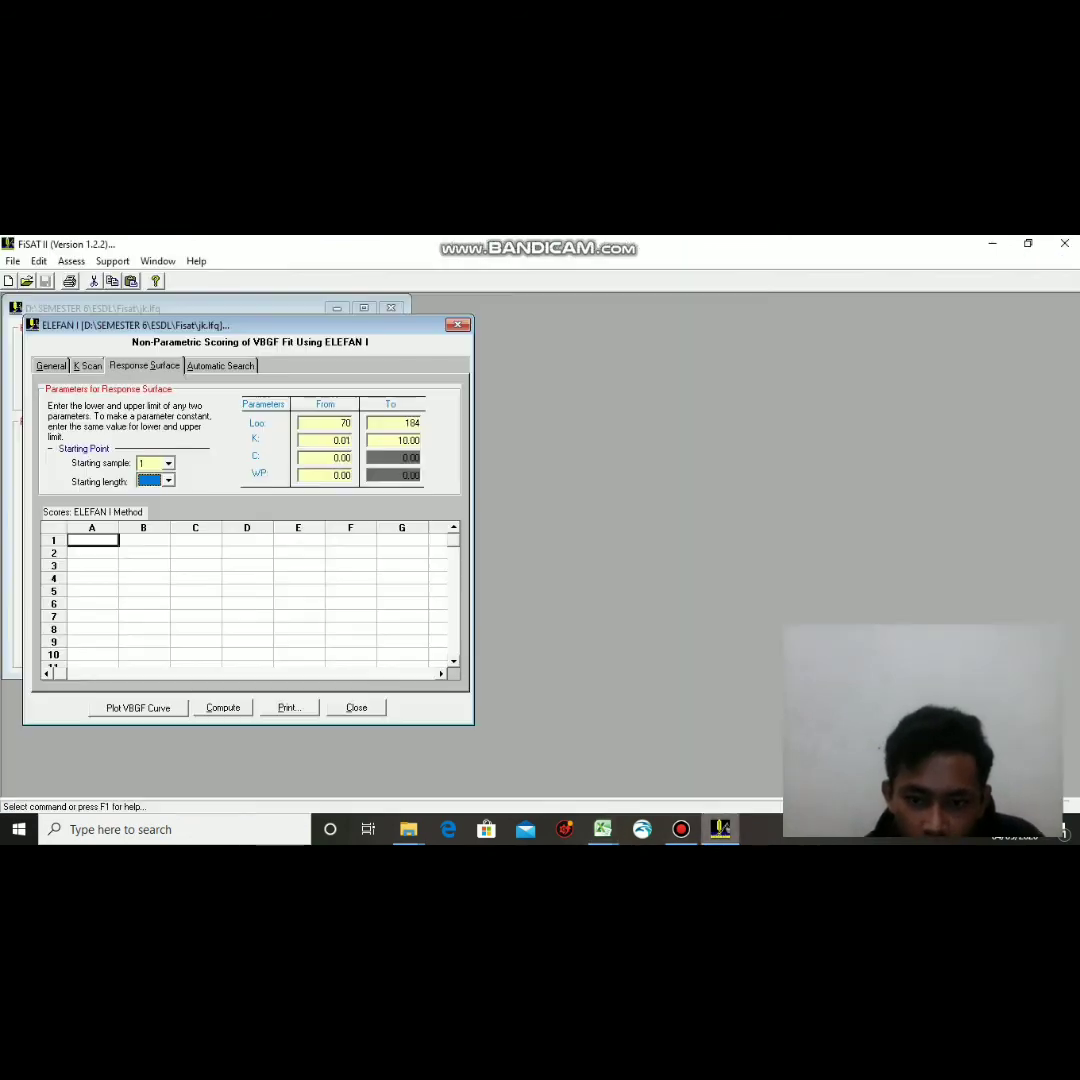
pyautogui.click(169, 482)
pyautogui.scroll(-2, 150, 518)
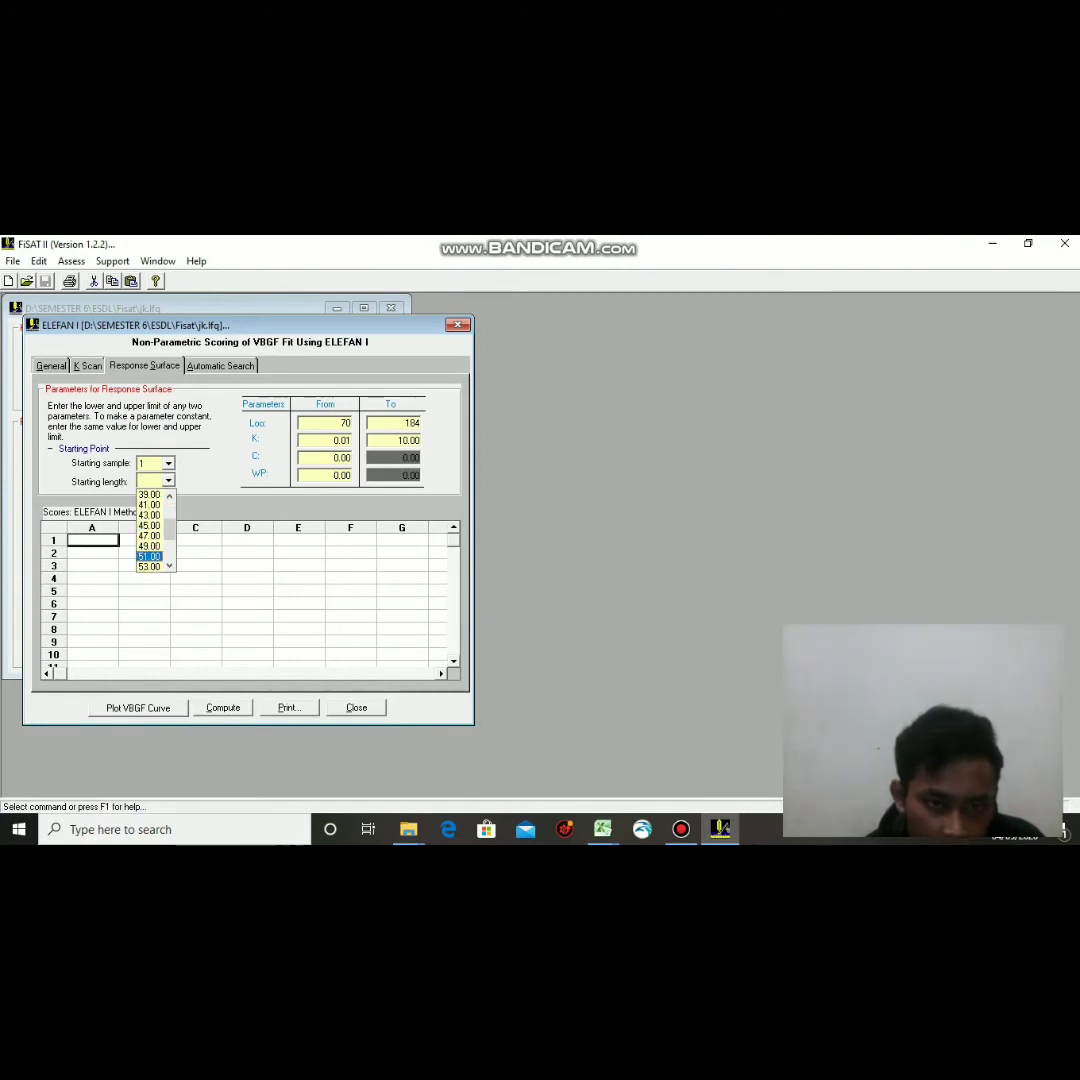
pyautogui.click(149, 556)
# Compute the ELEFAN I response surface and review the score table through the K 10.00 row.
pyautogui.click(223, 708)
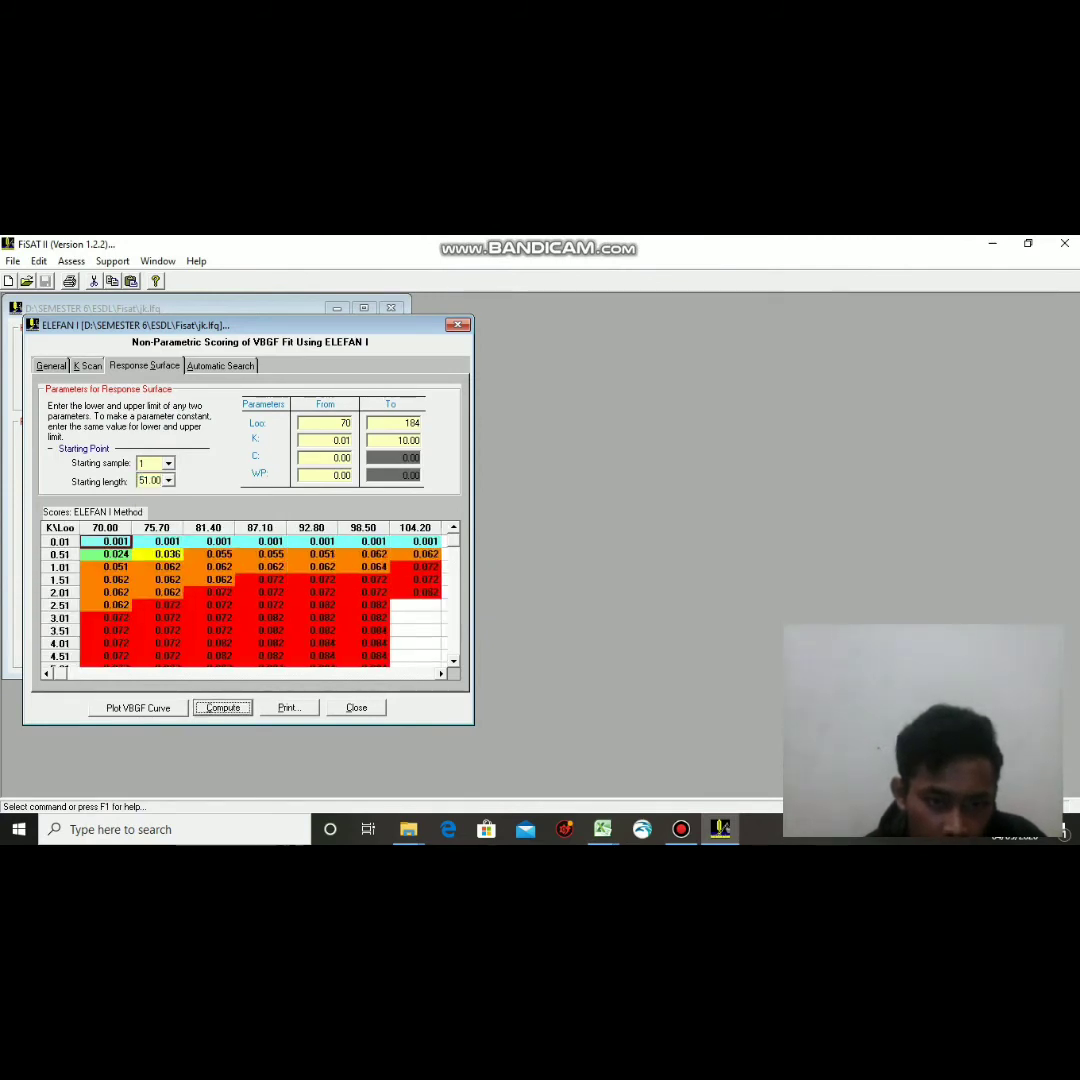
pyautogui.press('Return')
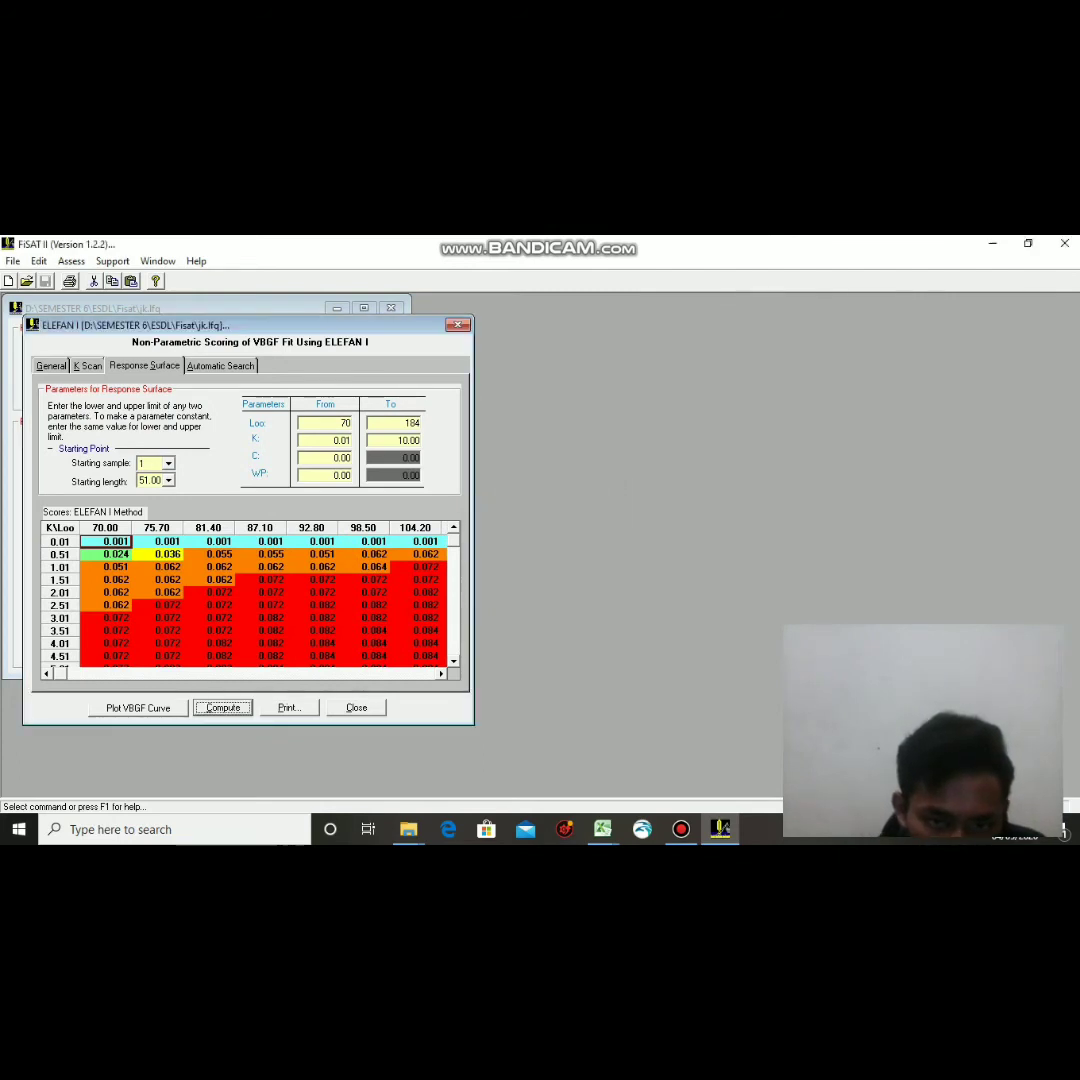
pyautogui.scroll(-4, 262, 600)
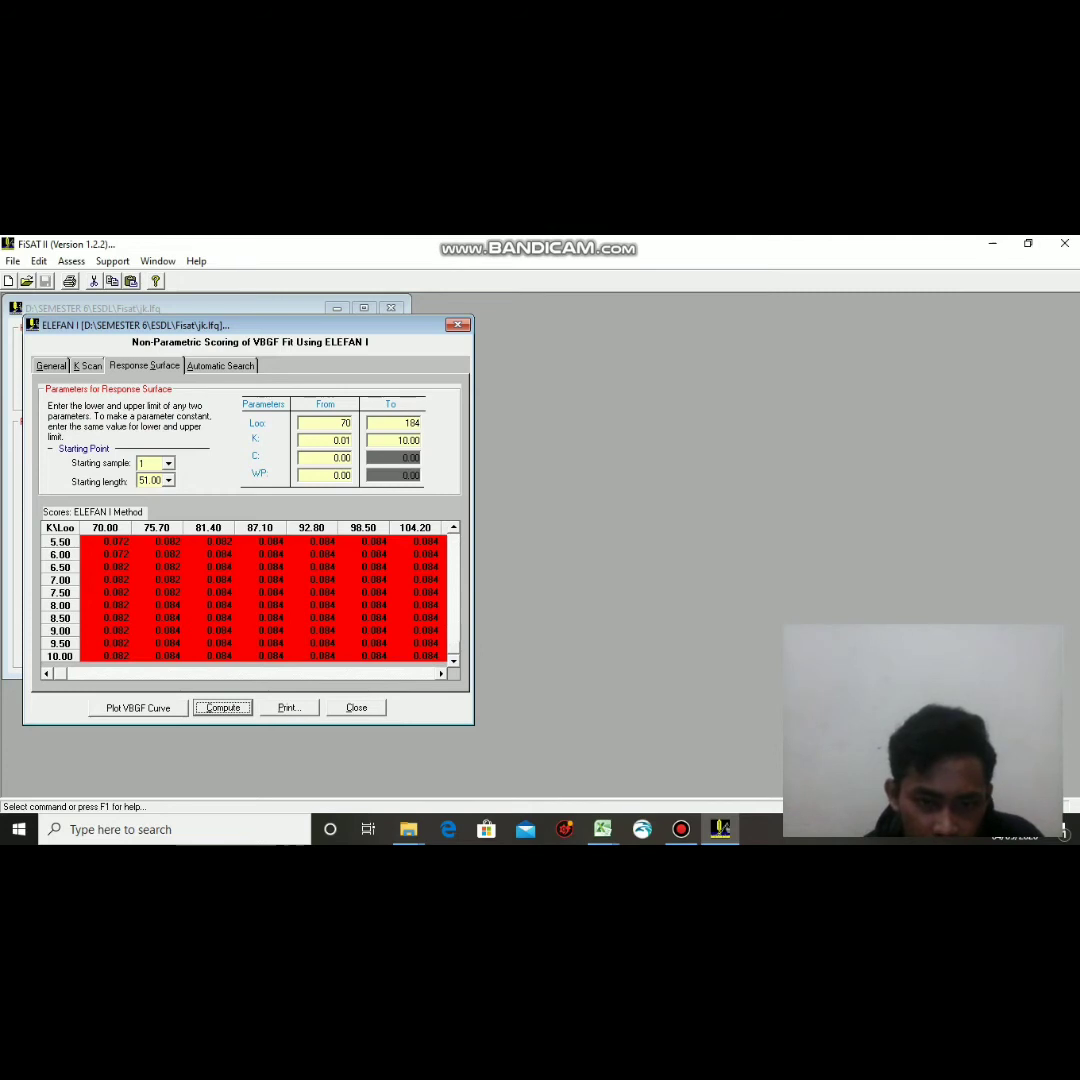
pyautogui.click(416, 656)
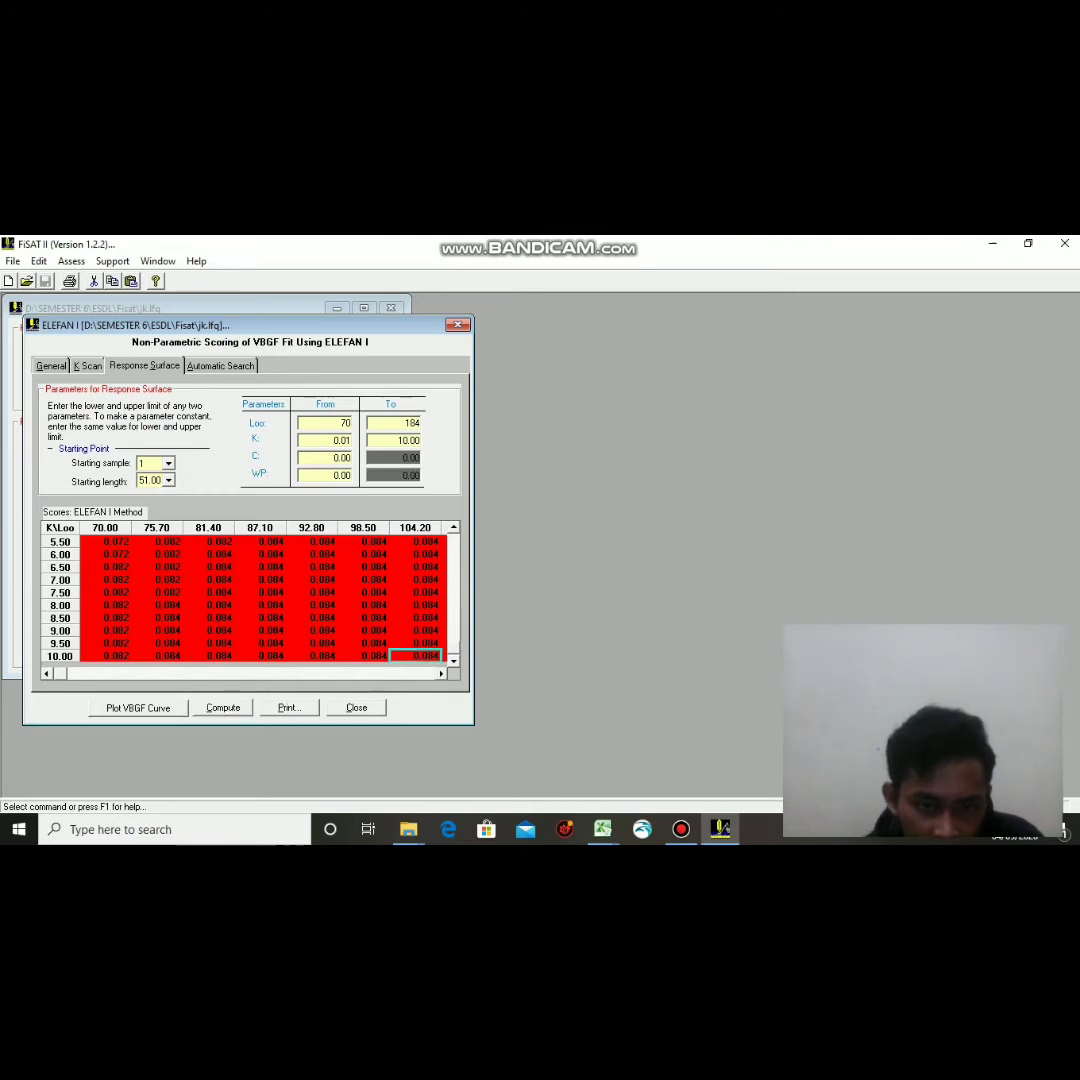
pyautogui.scroll(4, 262, 600)
pyautogui.scroll(-4, 262, 600)
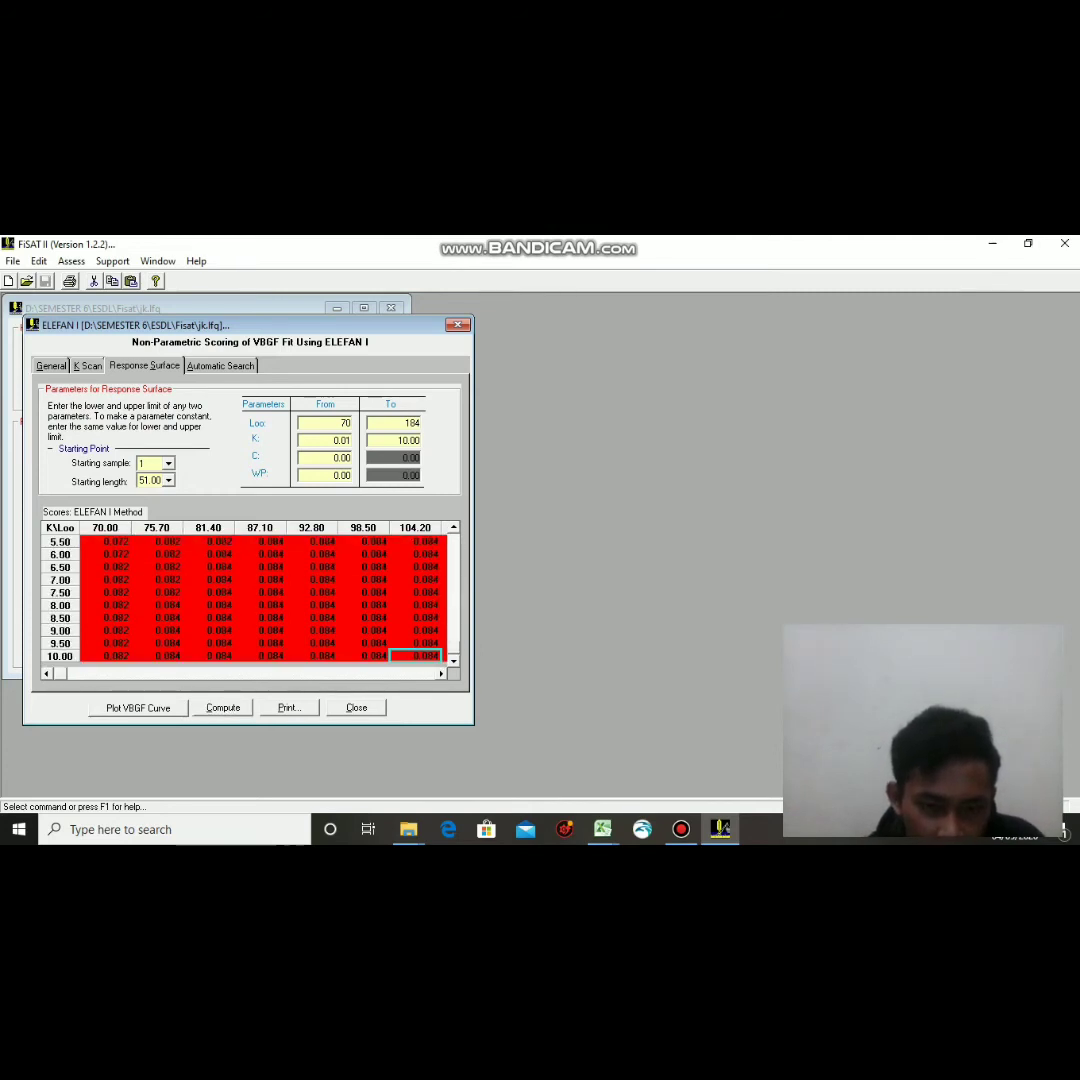
# Switch to the Book2 workbook in Excel and enter the row labels L.inv, K and P in cells M26 to M28.
pyautogui.moveTo(602, 829)
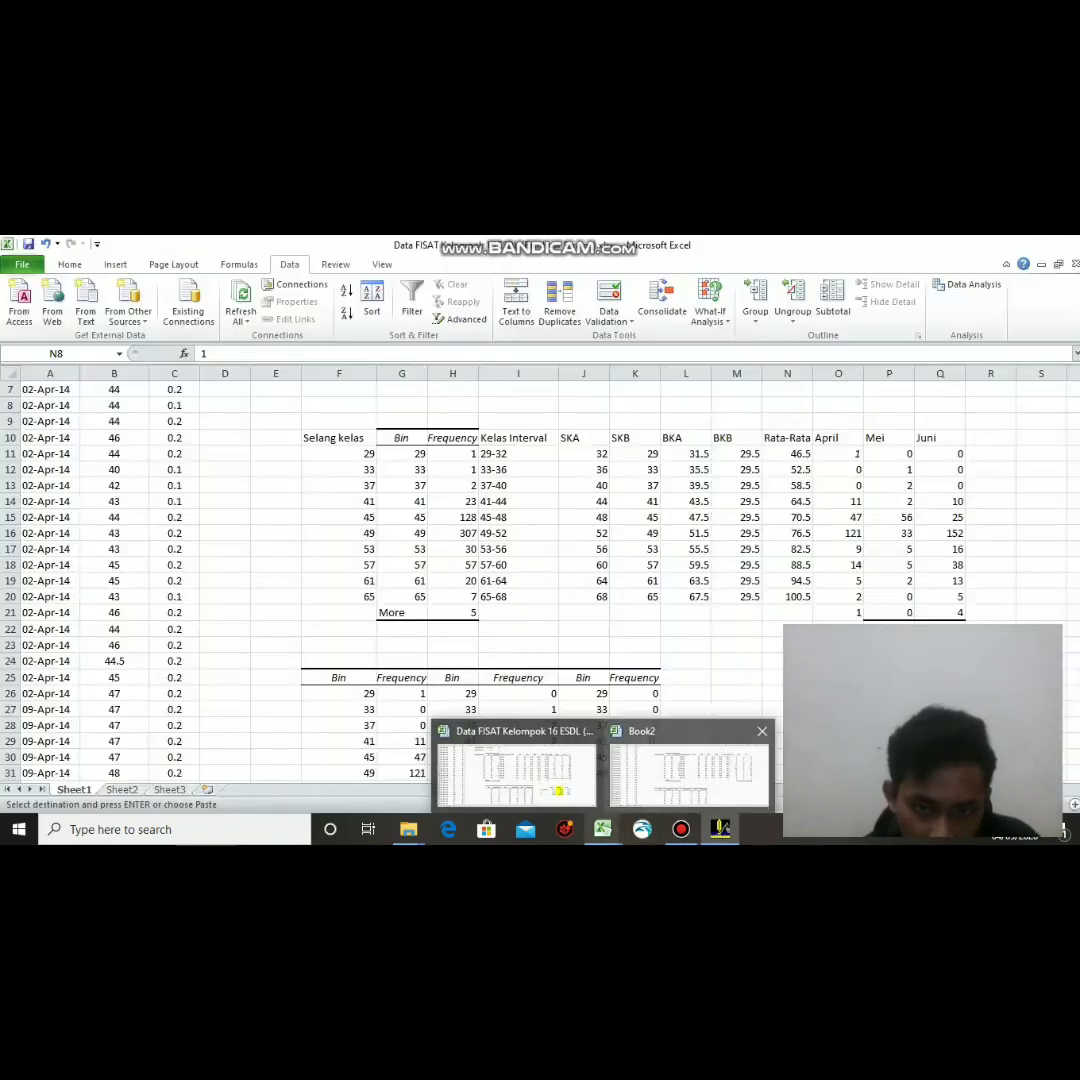
pyautogui.click(557, 790)
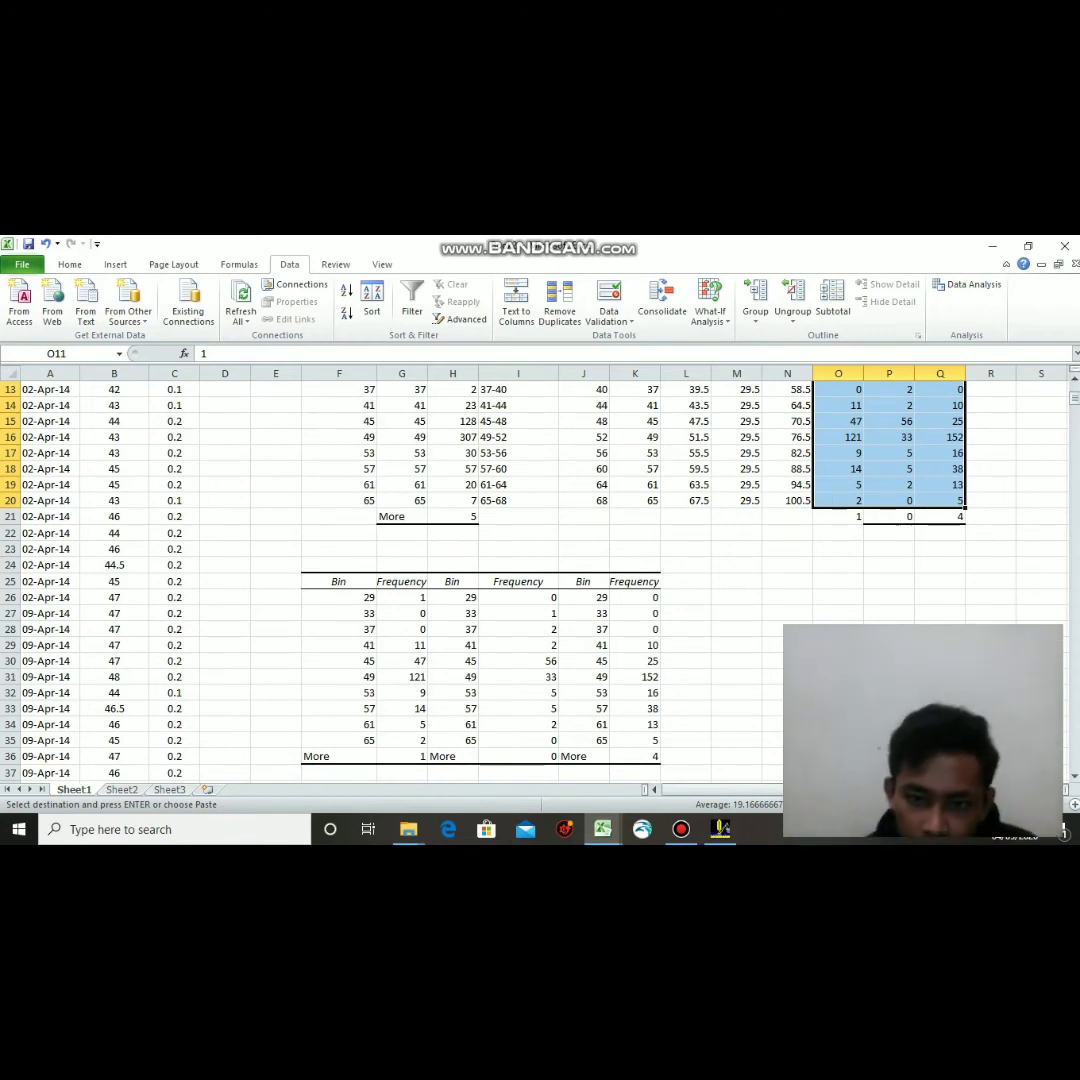
pyautogui.click(736, 597)
pyautogui.write('L')
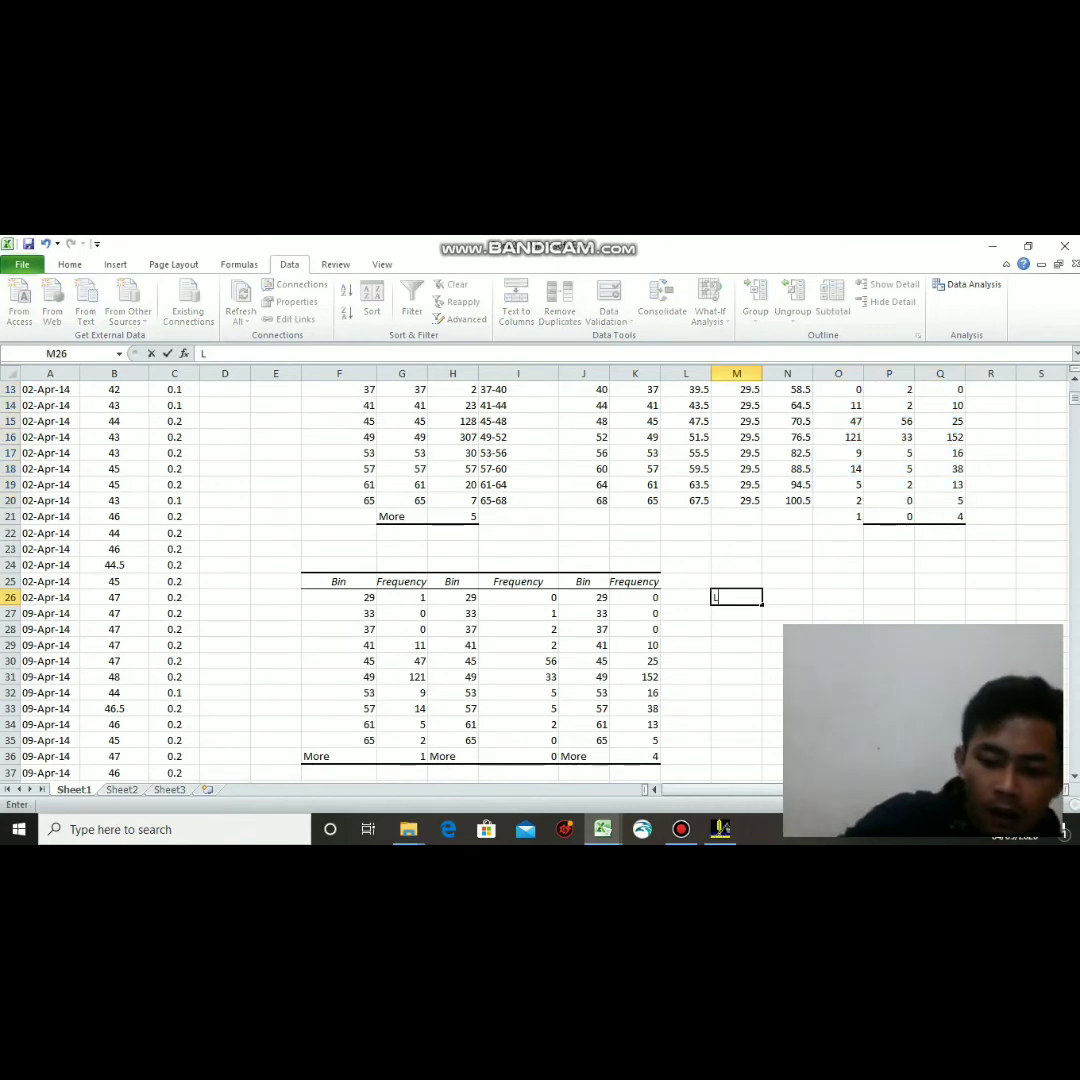
pyautogui.write('.inv')
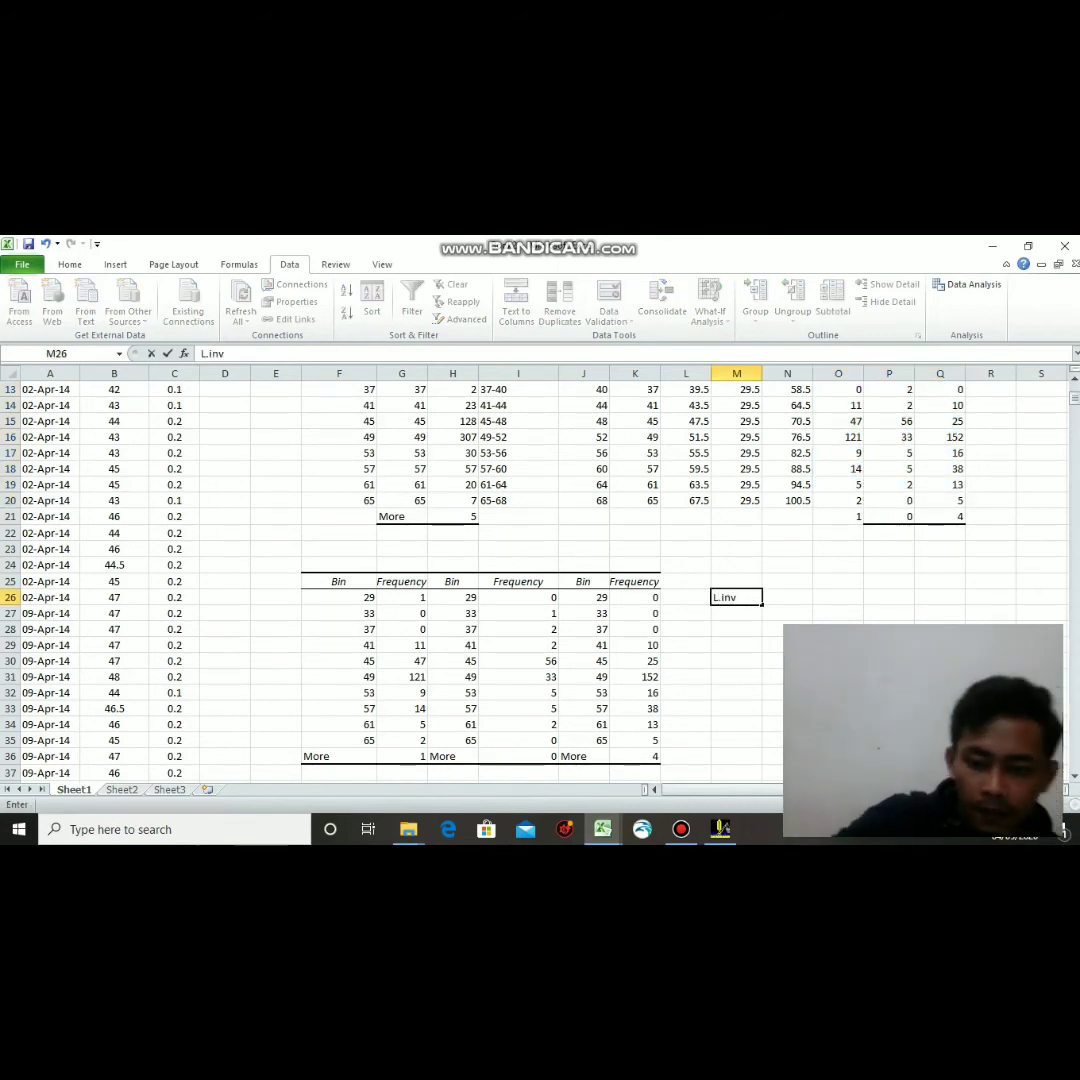
pyautogui.press('Return')
pyautogui.write('K')
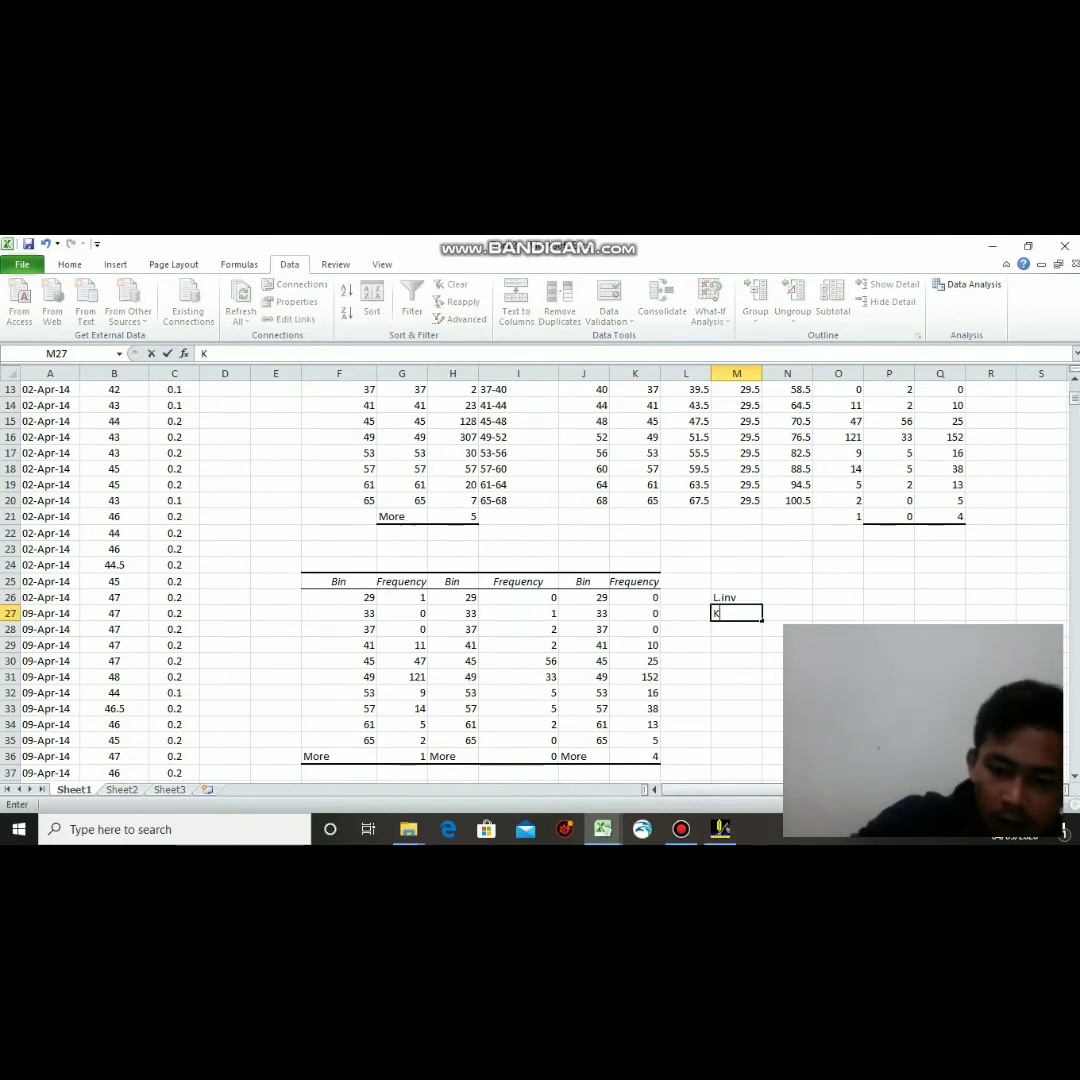
pyautogui.press('Return')
pyautogui.write('P')
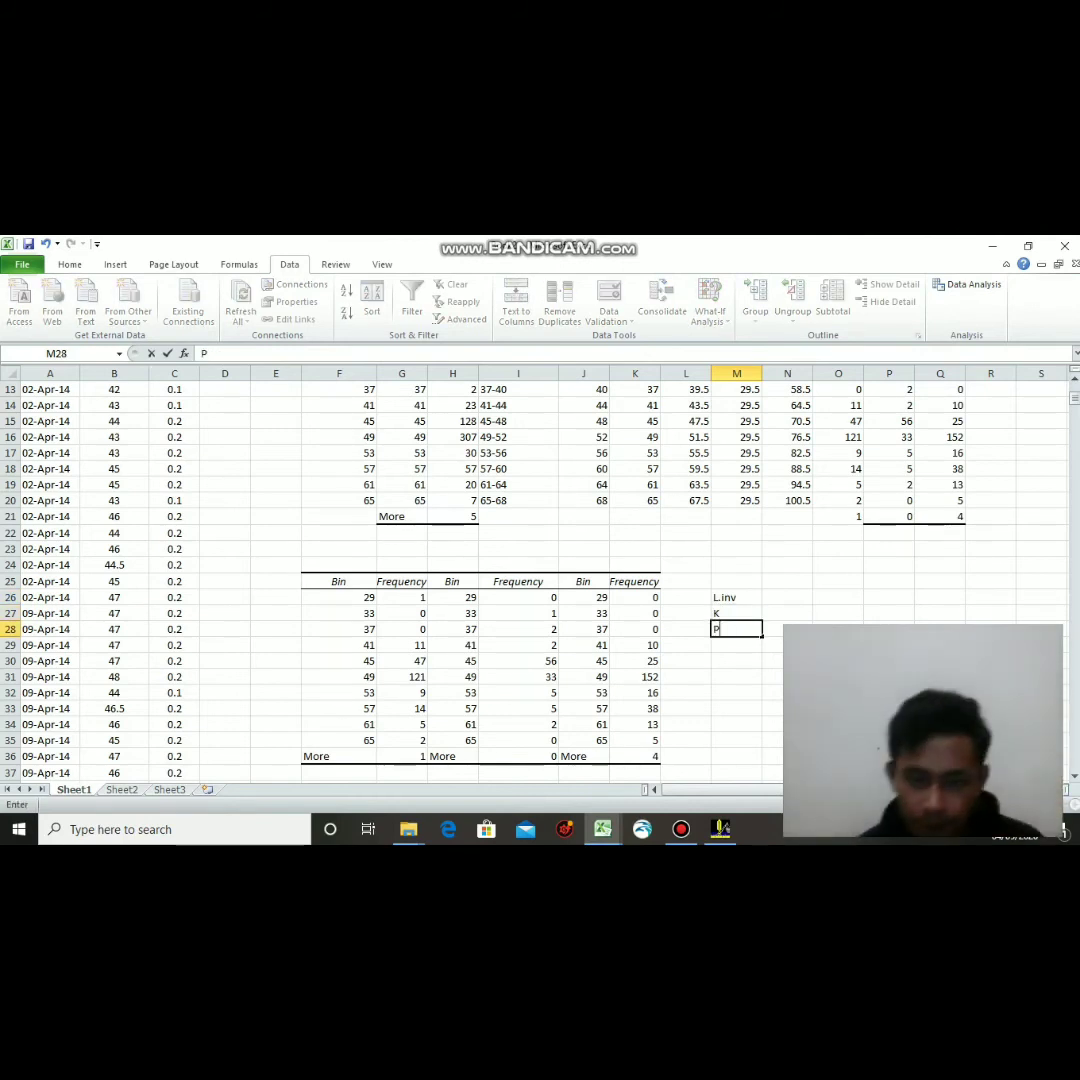
# Enter the month headings April, Mei and Juni in cells N25 to P25 above the parameter rows.
pyautogui.press('Up')
pyautogui.press('Up')
pyautogui.press('Up')
pyautogui.press('Right')
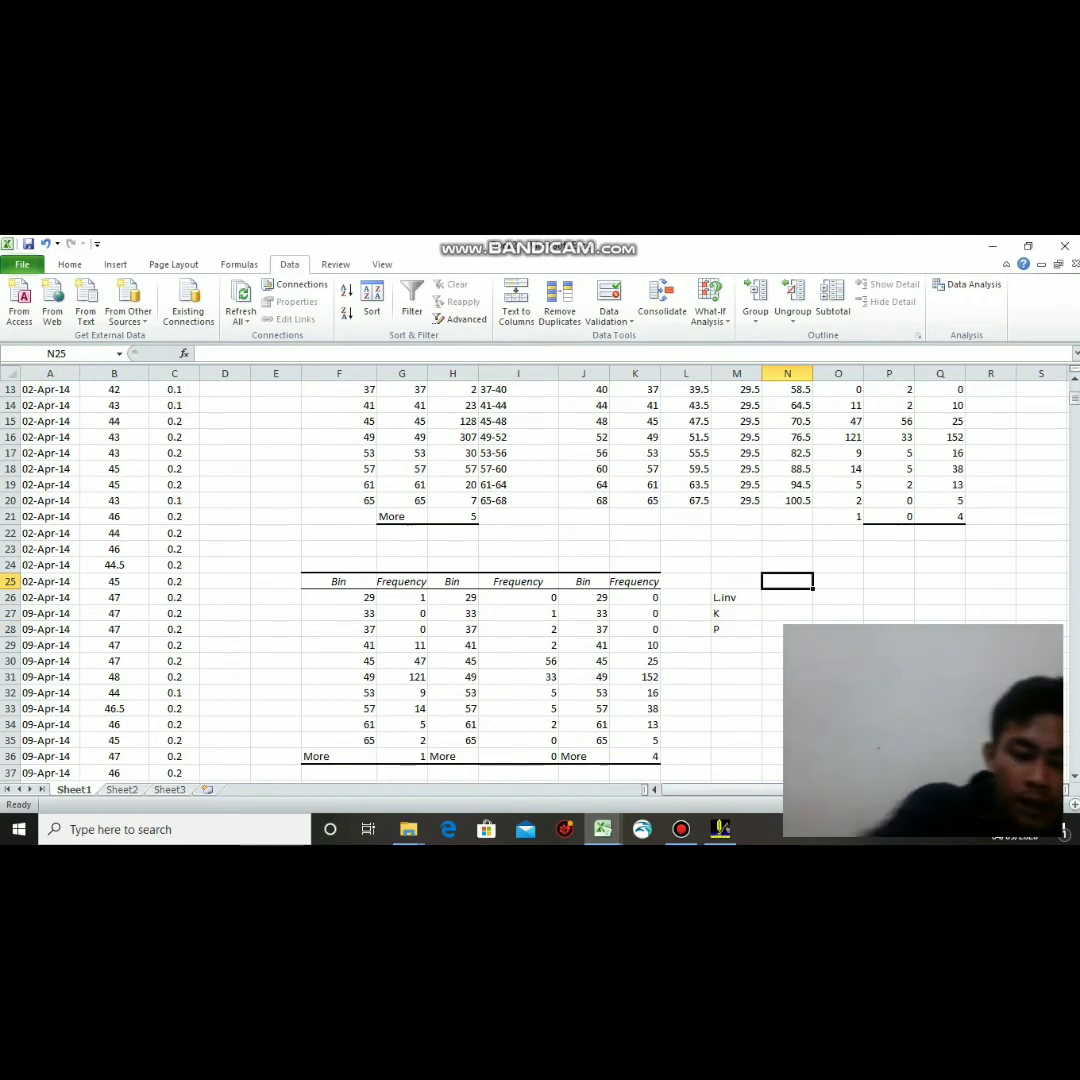
pyautogui.write('April')
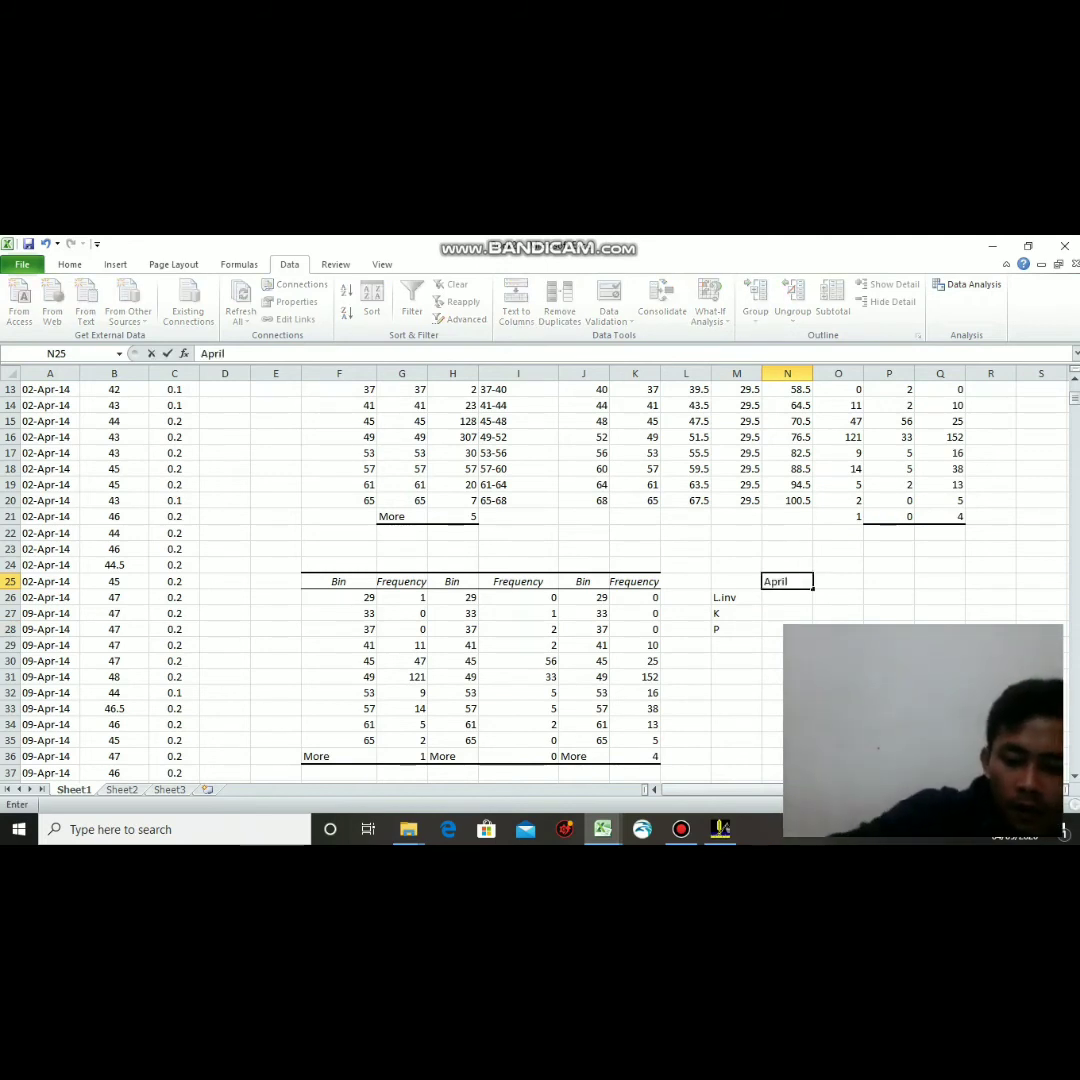
pyautogui.press('Tab')
pyautogui.write('Me')
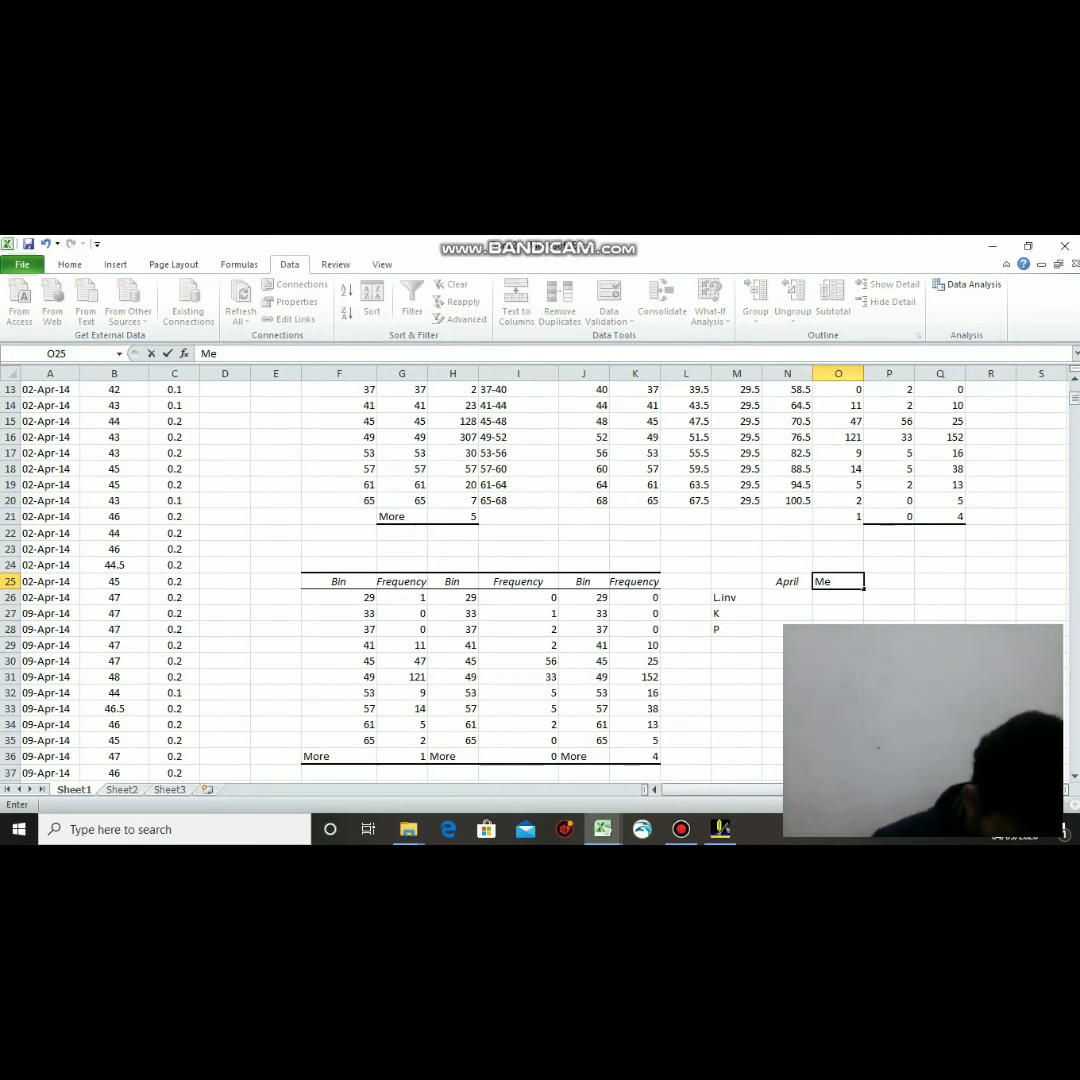
pyautogui.write('i')
pyautogui.press('Tab')
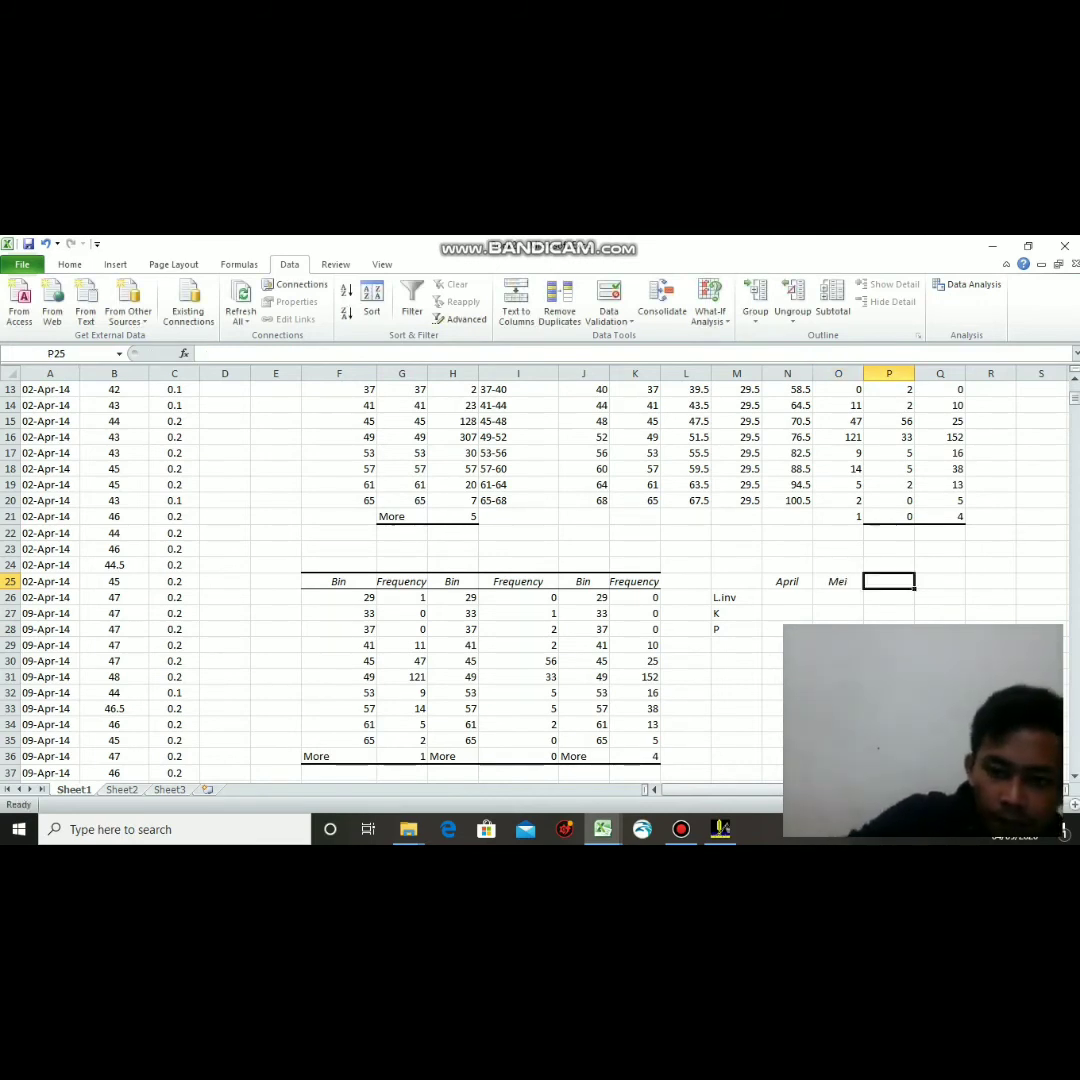
pyautogui.write('Juni')
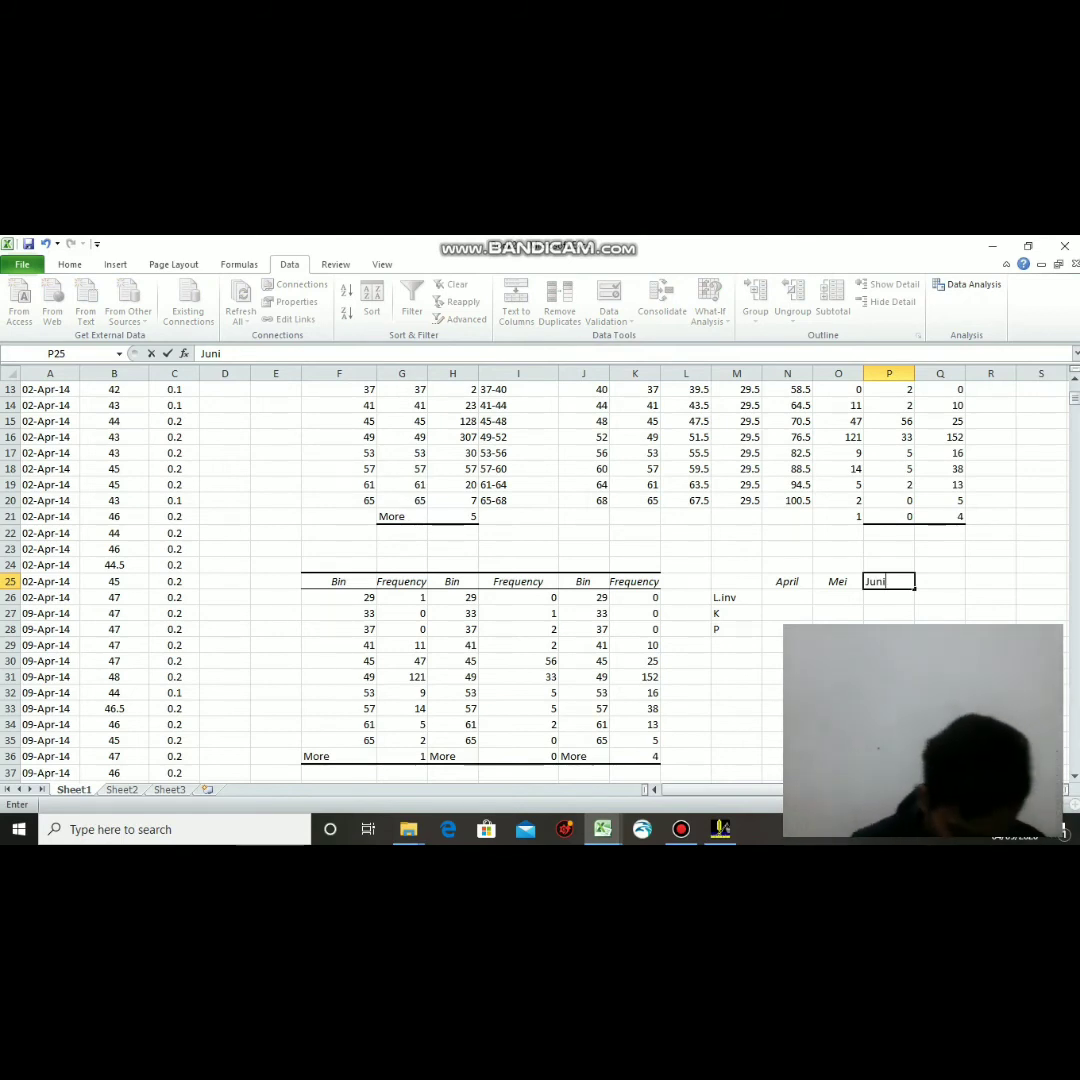
# Check the FiSAT II score table and the results in the Data FISAT workbook, then enter 10.20 as April's L.inv in Book2 cell N26.
pyautogui.moveTo(720, 829)
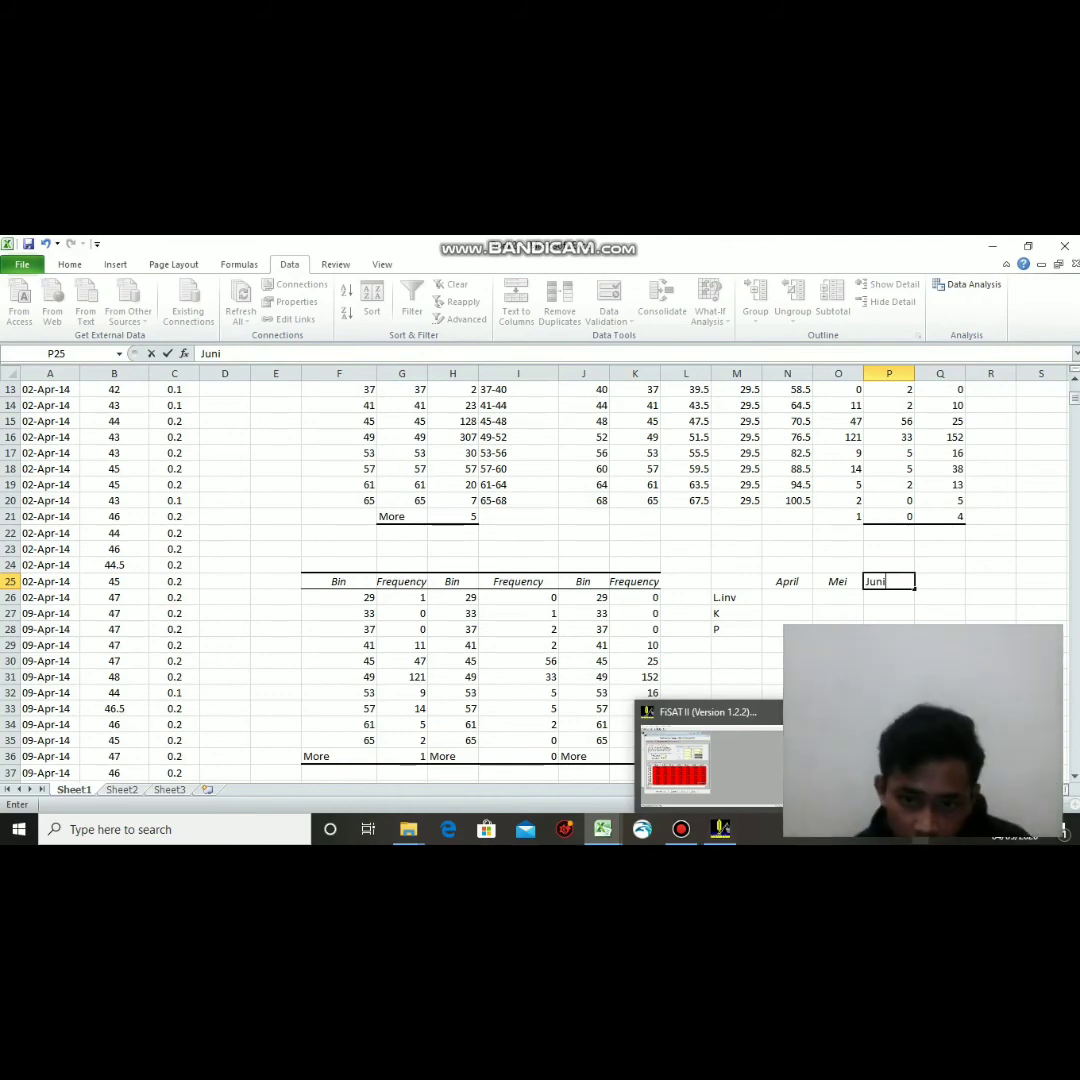
pyautogui.click(720, 829)
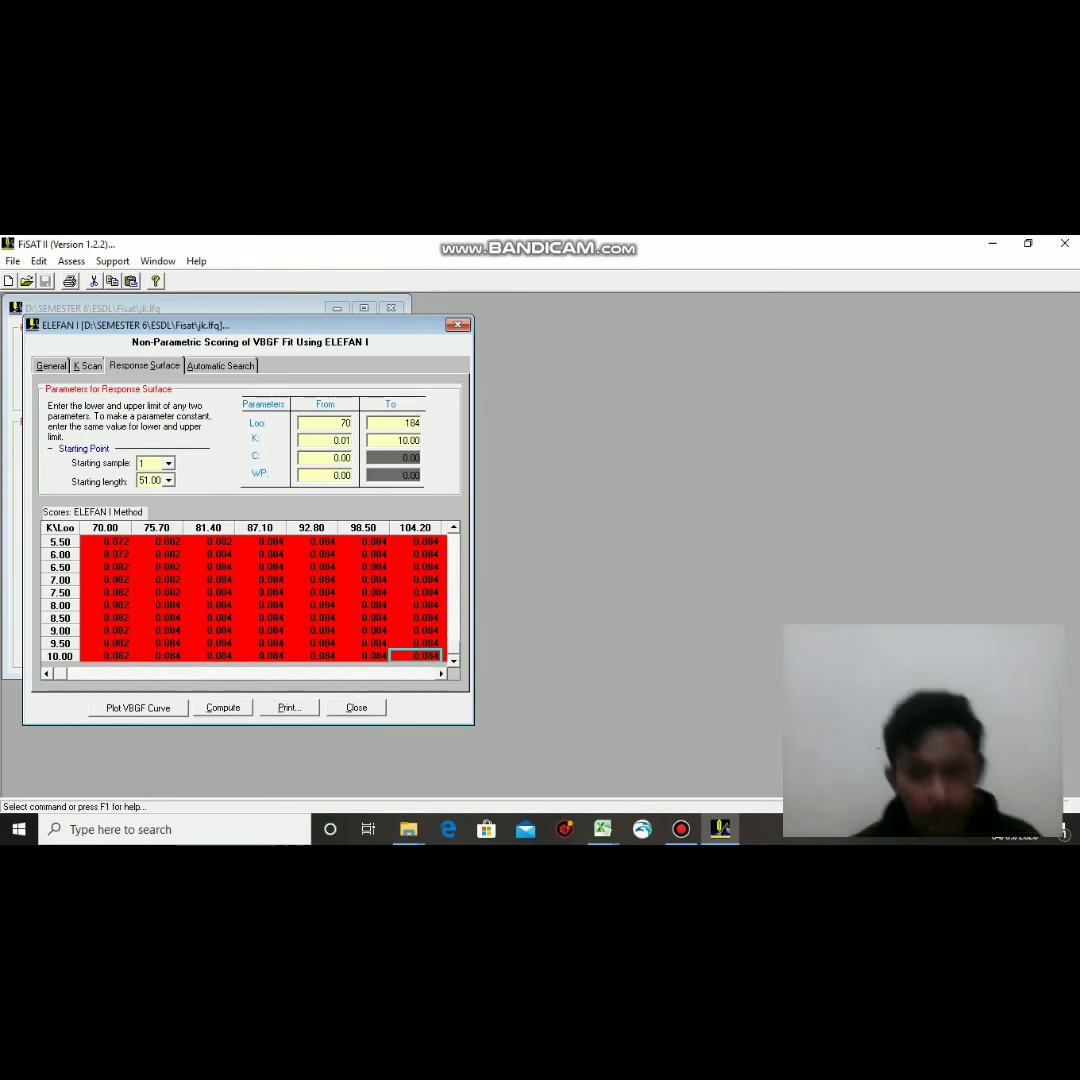
pyautogui.click(602, 829)
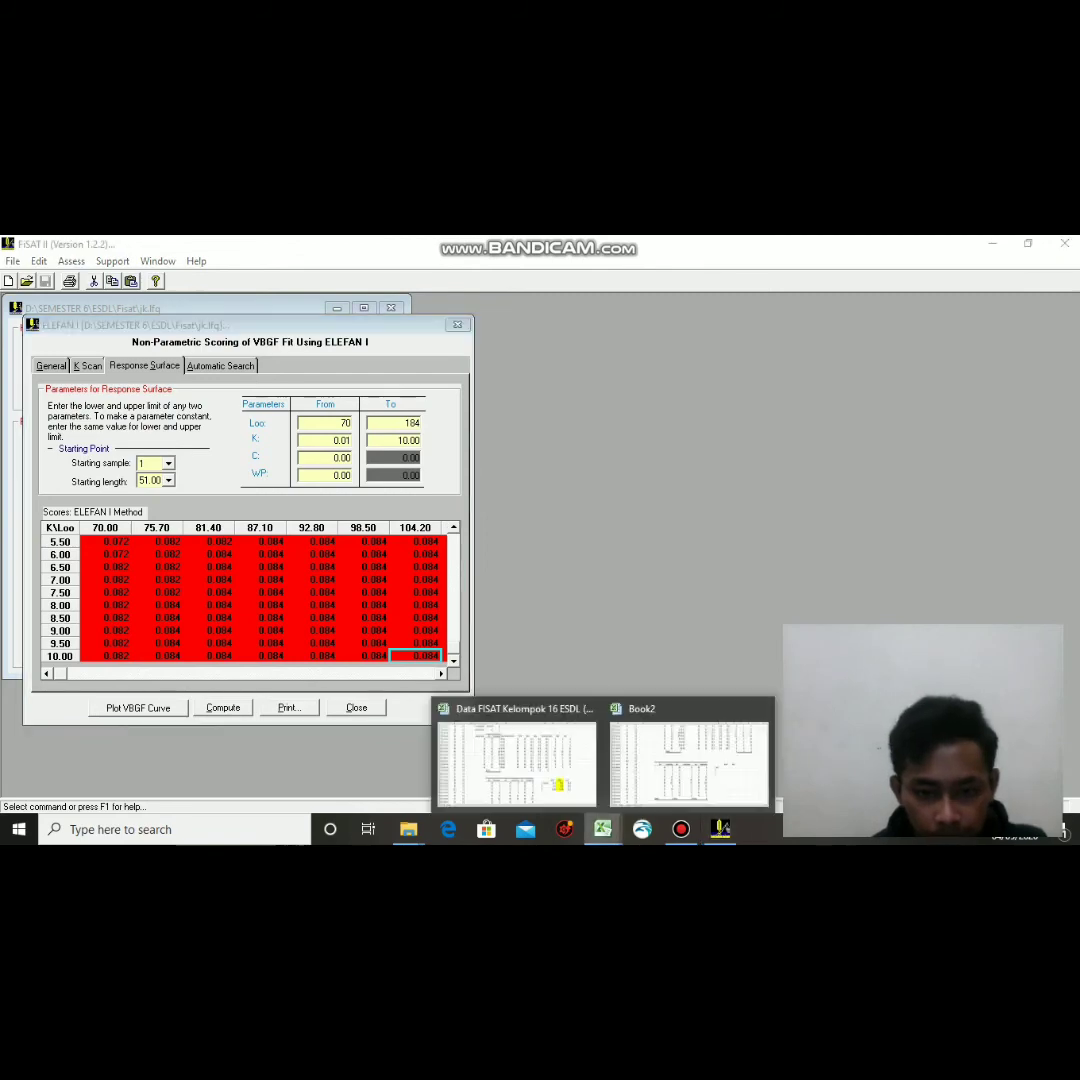
pyautogui.click(516, 760)
pyautogui.scroll(-3, 540, 560)
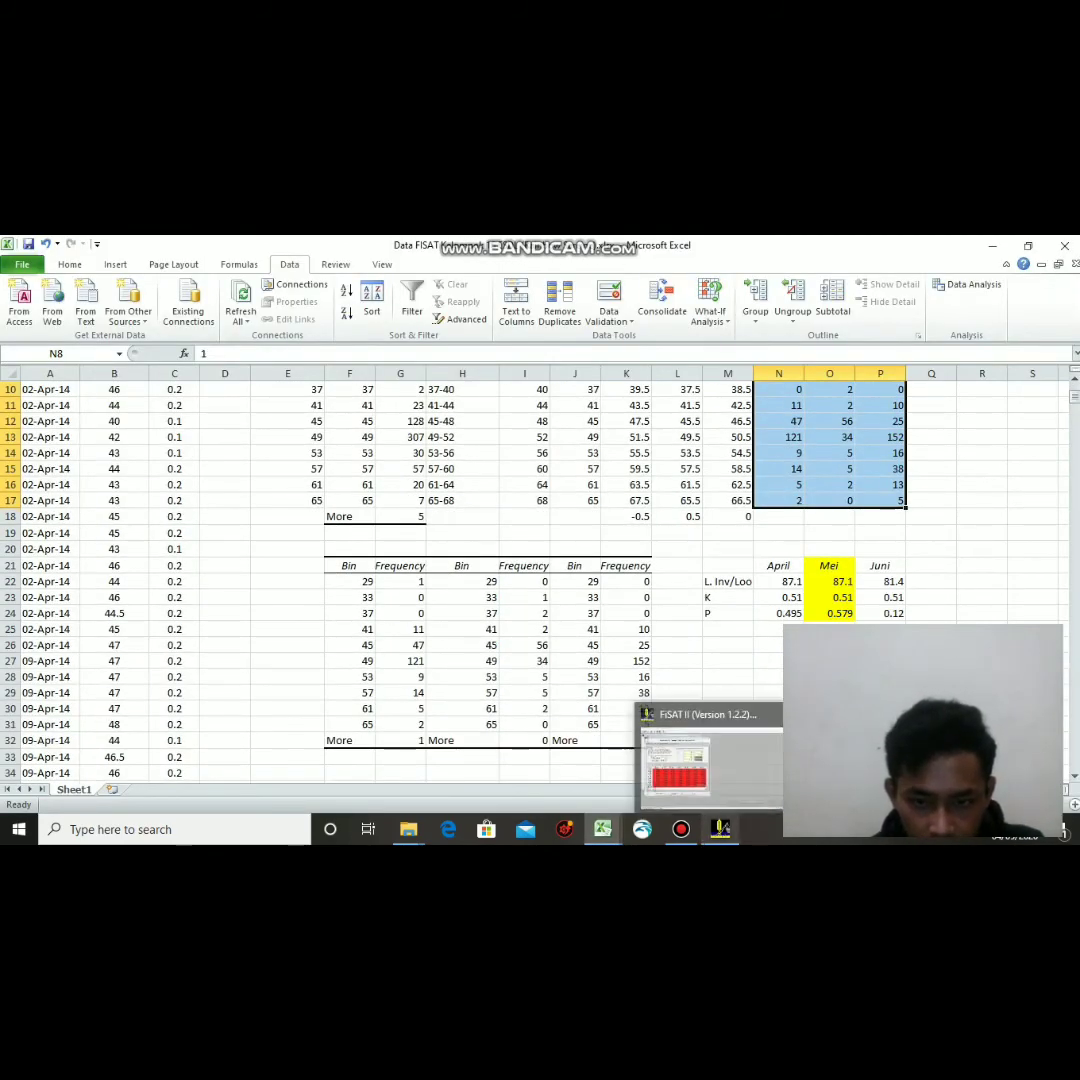
pyautogui.click(720, 829)
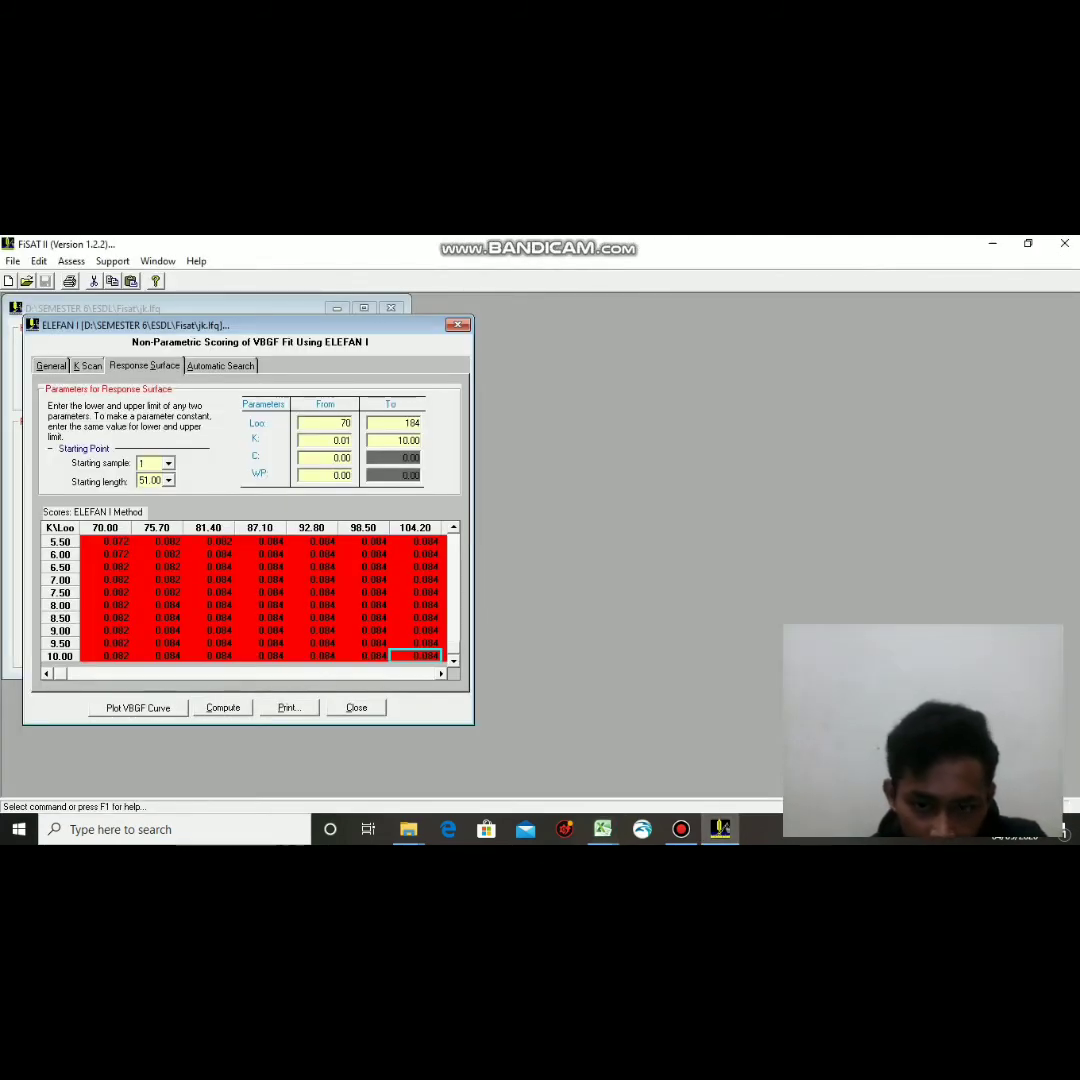
pyautogui.moveTo(602, 829)
pyautogui.click(518, 766)
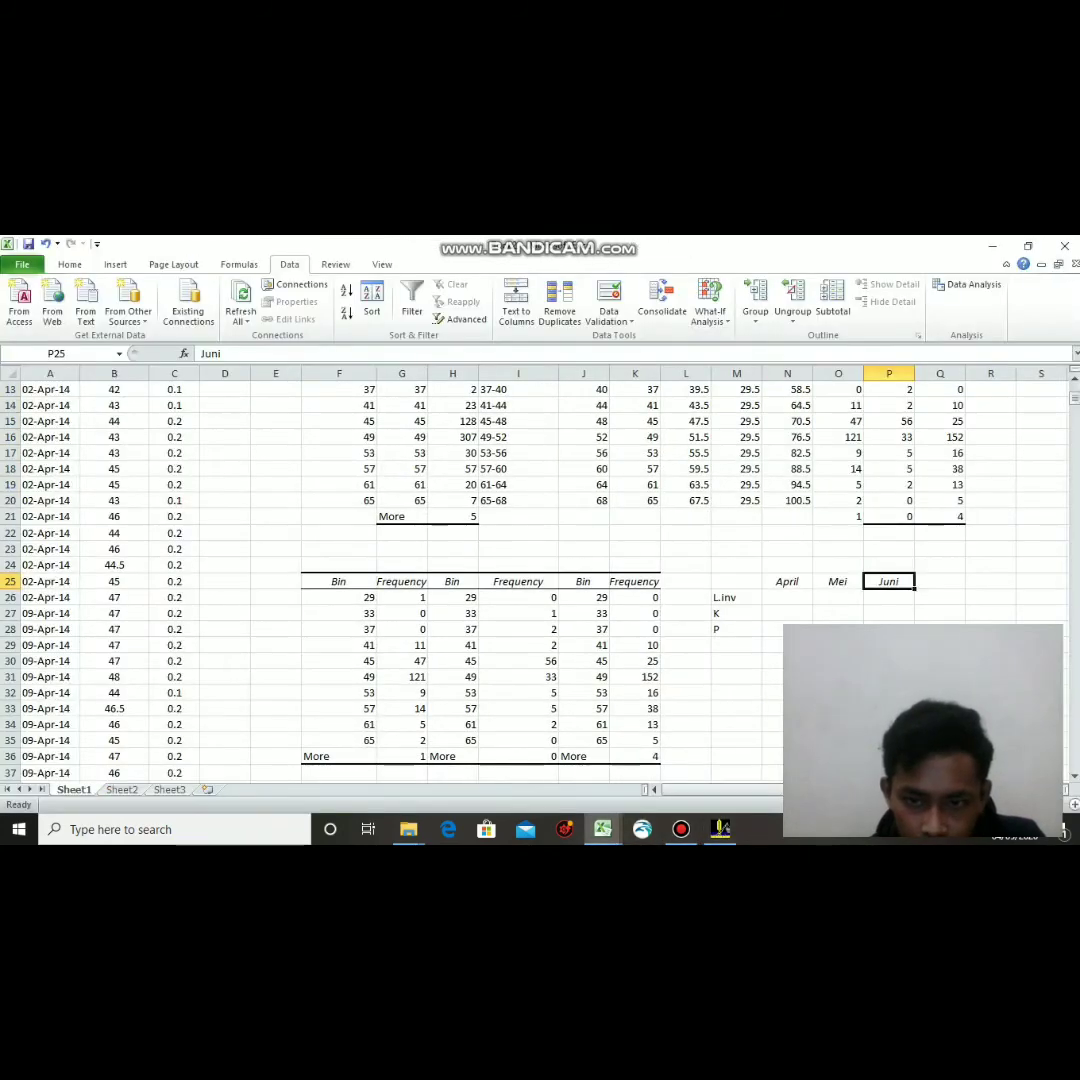
pyautogui.click(787, 597)
pyautogui.write('1')
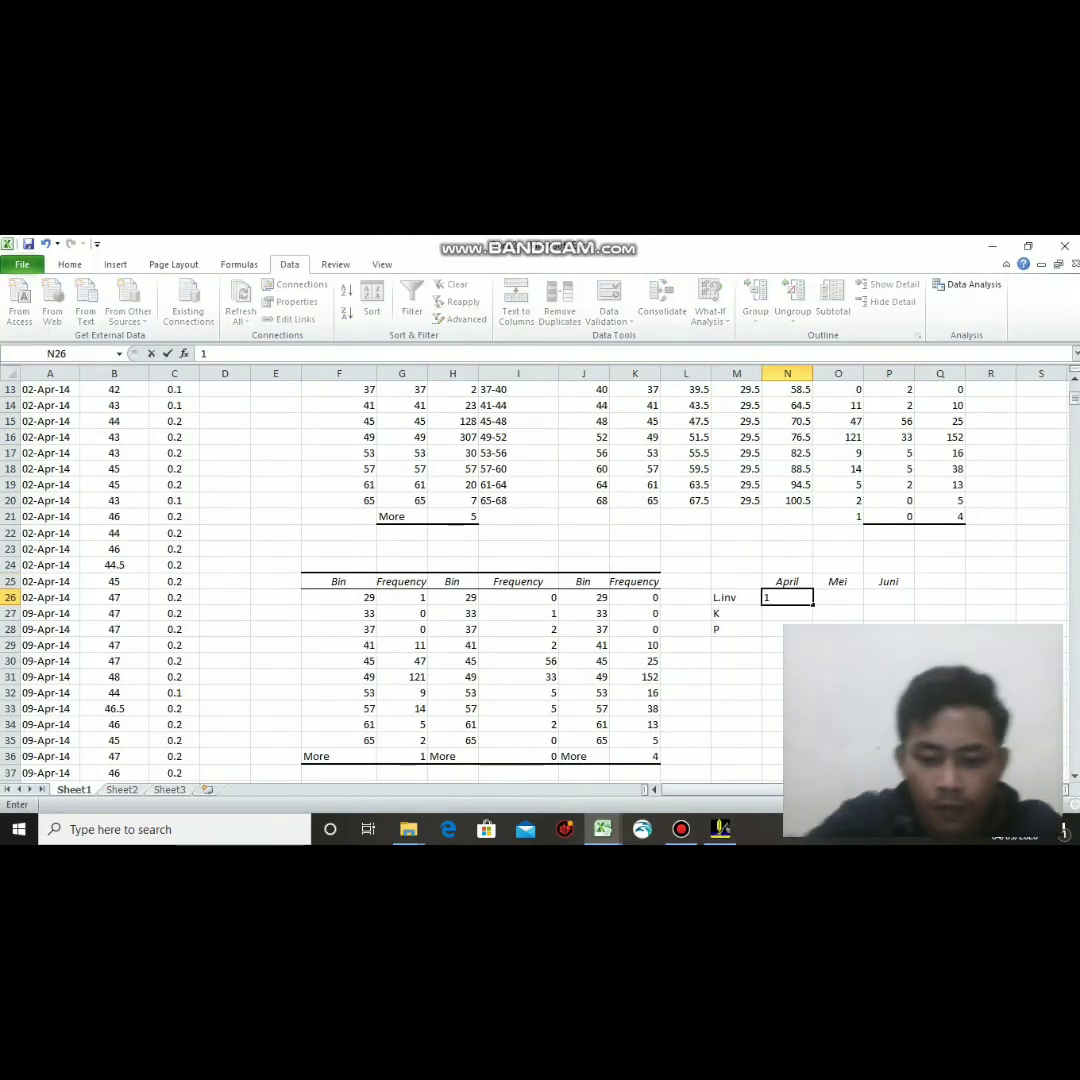
pyautogui.write('0.20')
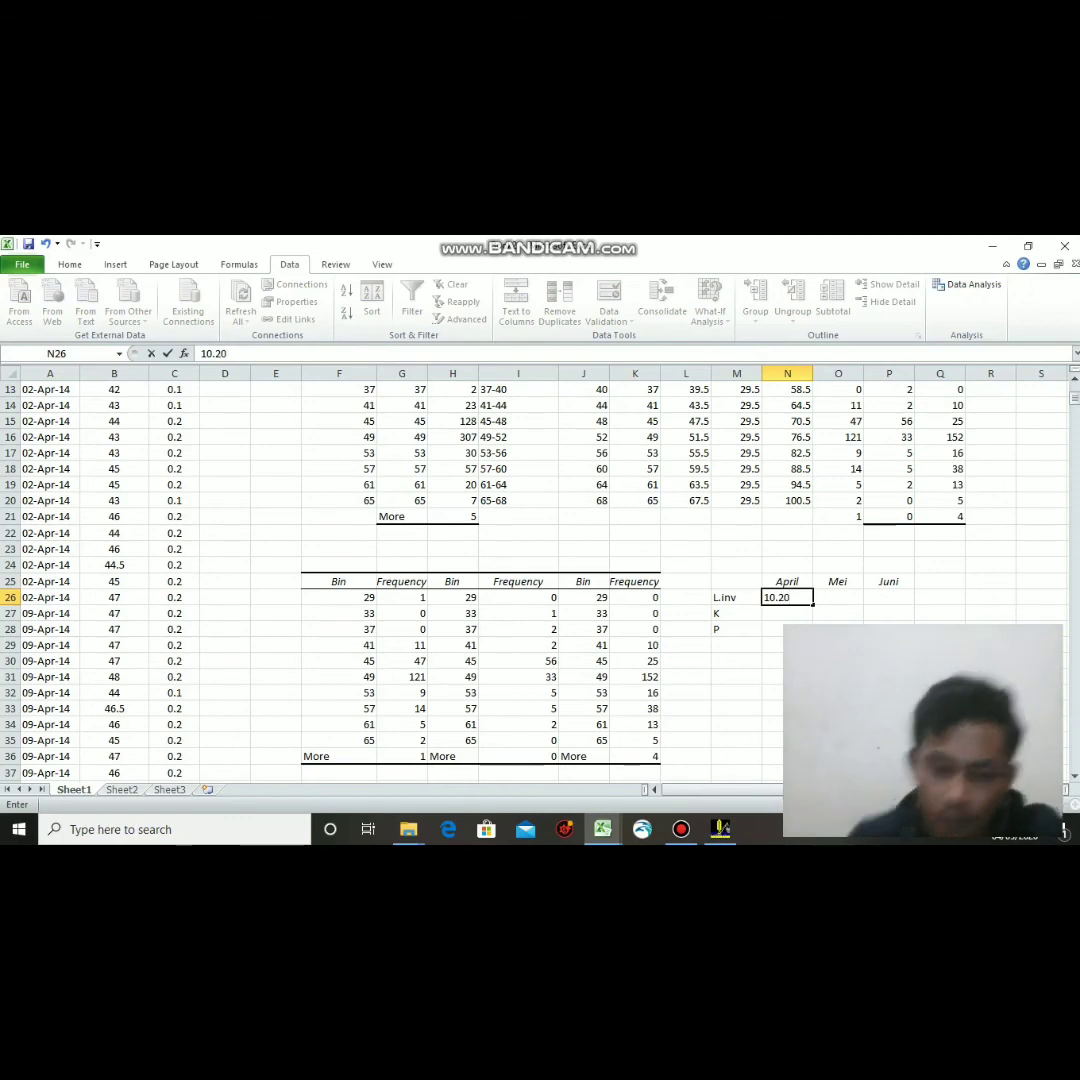
# Recheck the Data FISAT workbook and the FiSAT II score table, then enter 10 as April's K in Book2 cell N27.
pyautogui.moveTo(602, 829)
pyautogui.click(516, 757)
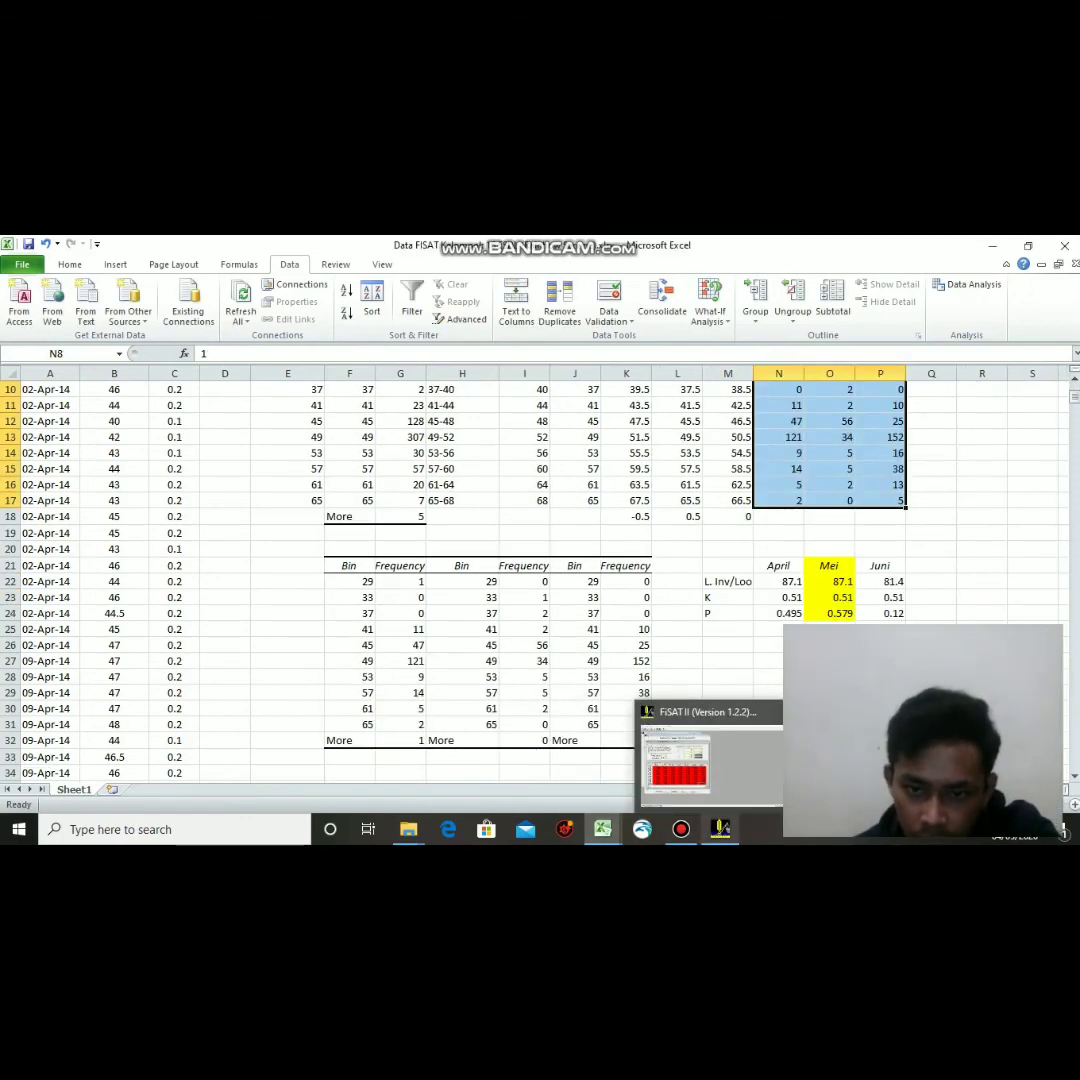
pyautogui.click(720, 829)
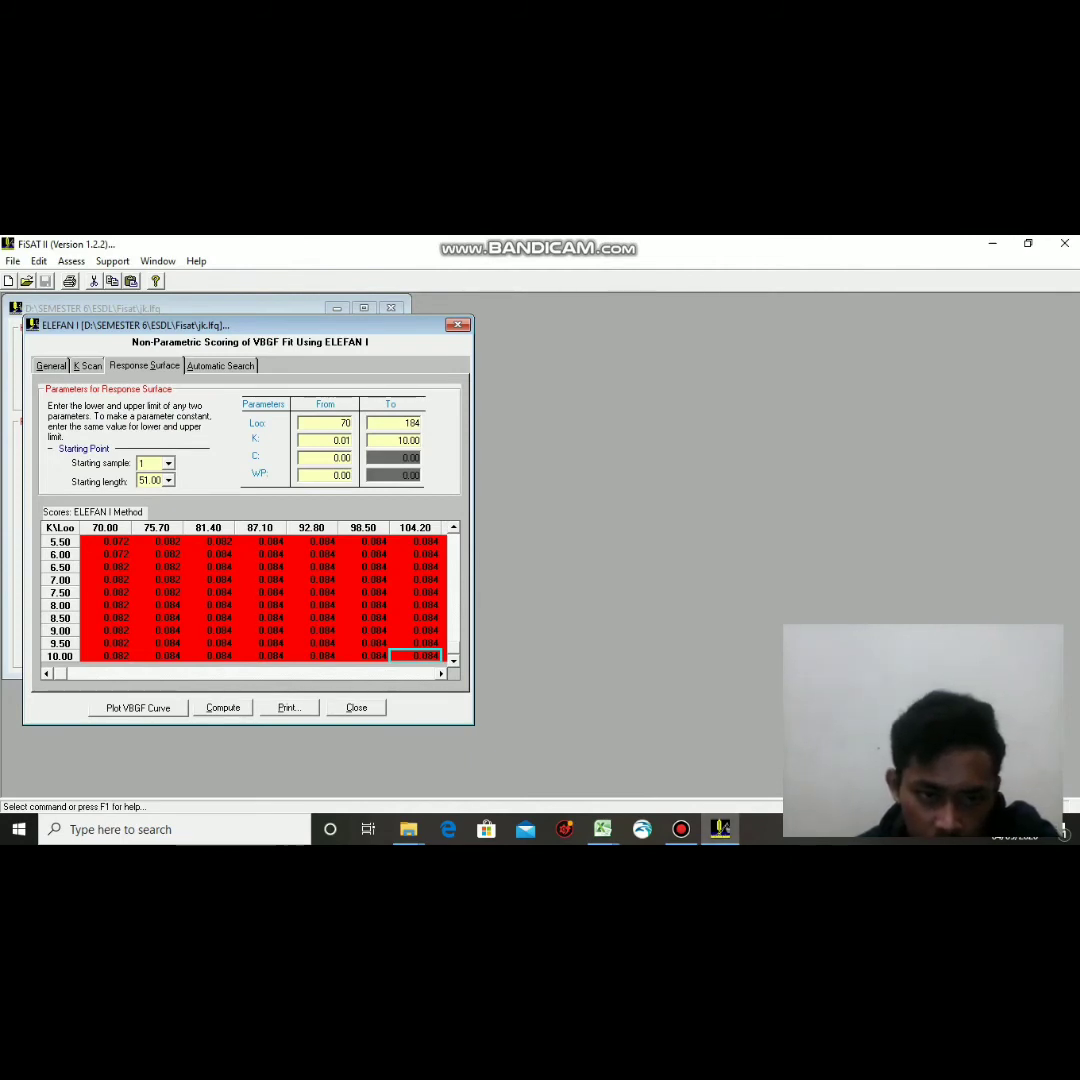
pyautogui.click(602, 829)
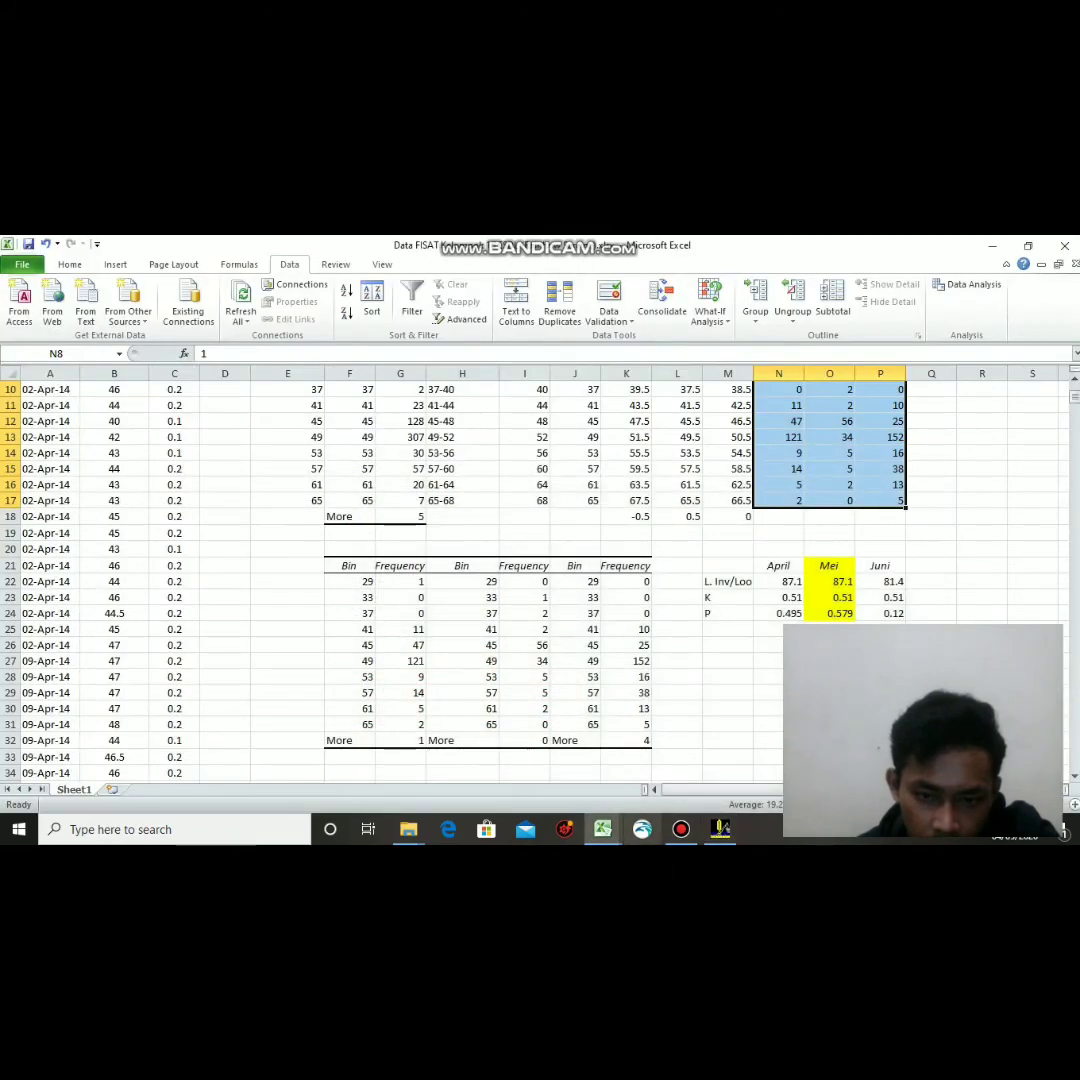
pyautogui.moveTo(602, 829)
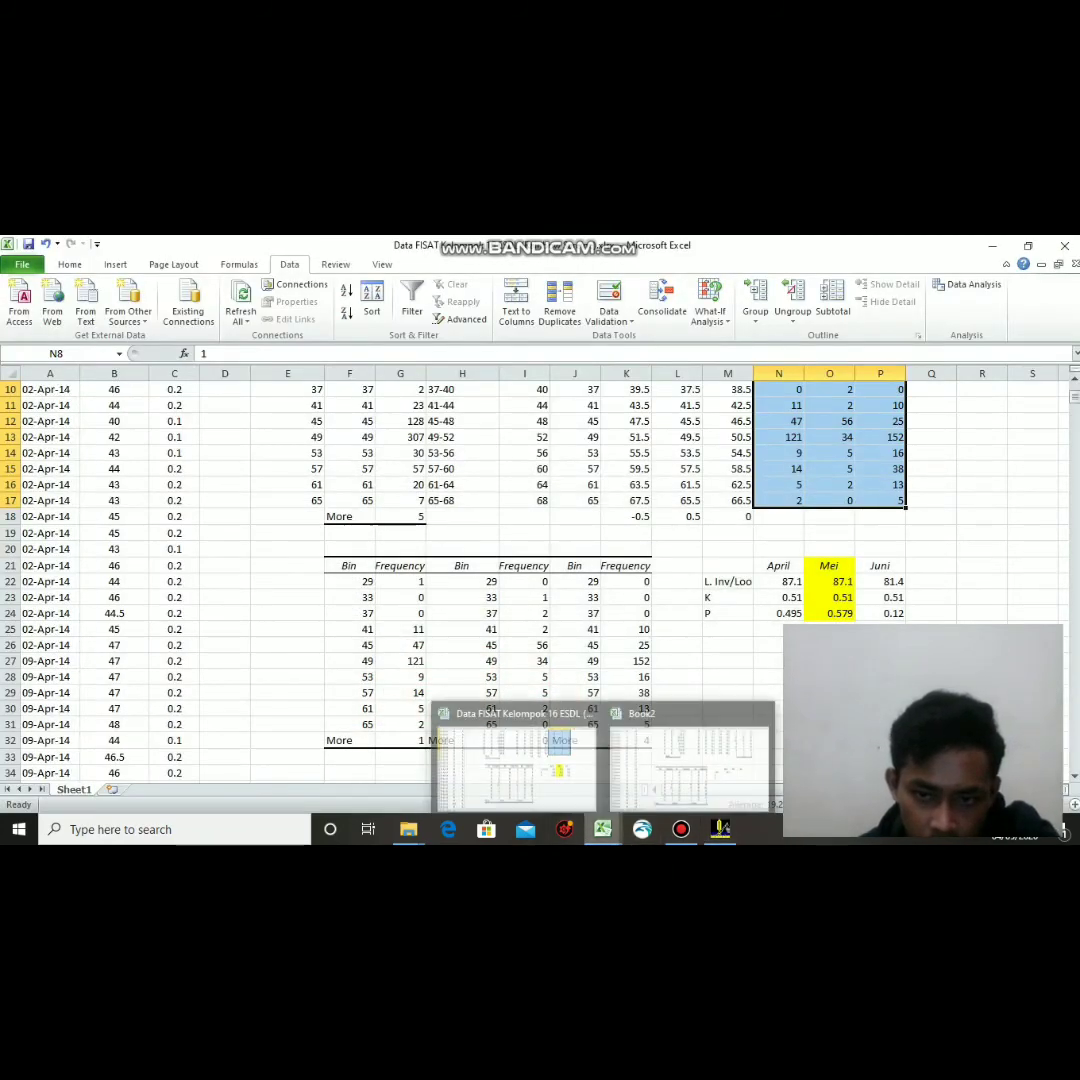
pyautogui.click(689, 763)
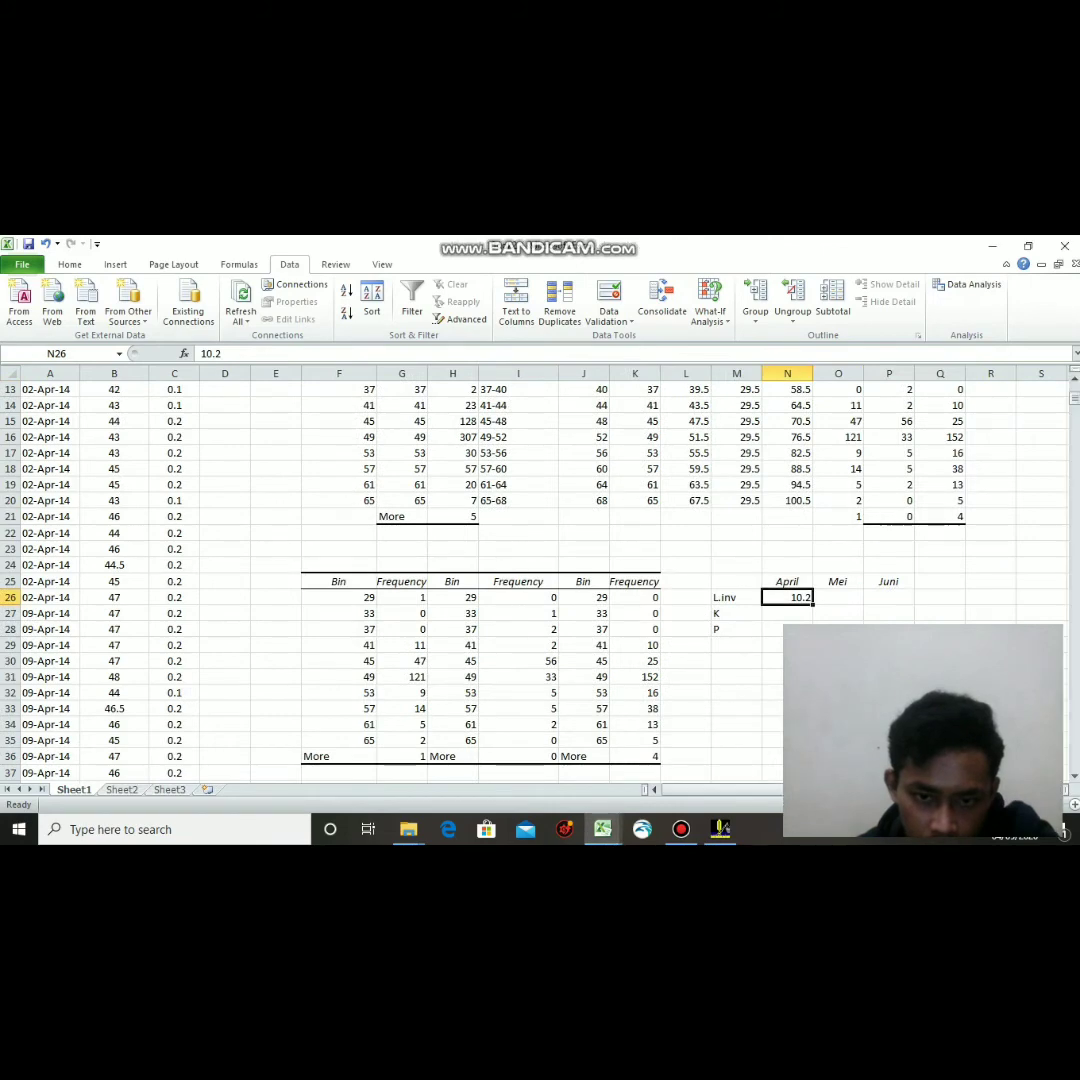
pyautogui.click(720, 829)
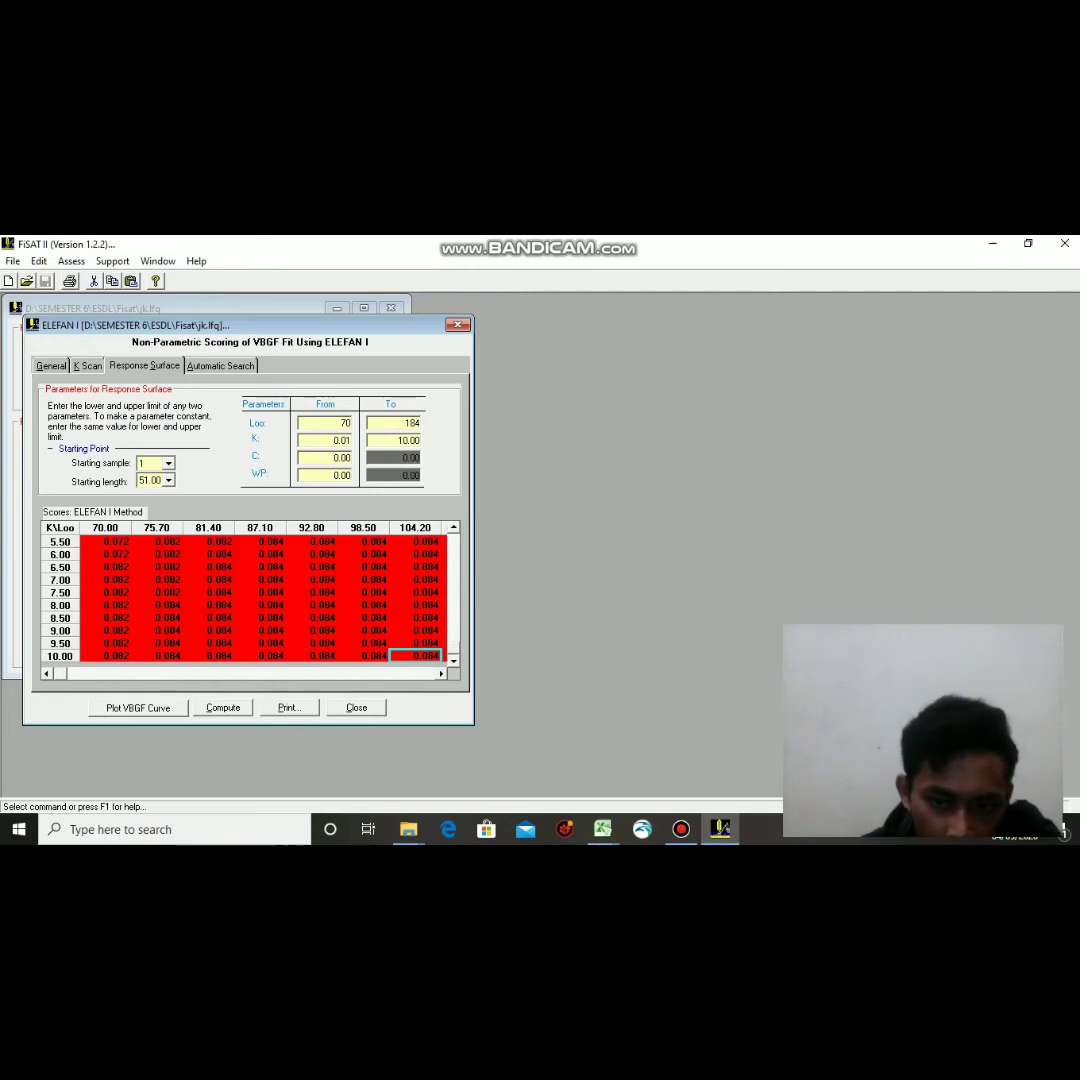
pyautogui.click(720, 829)
pyautogui.click(787, 613)
pyautogui.write('10')
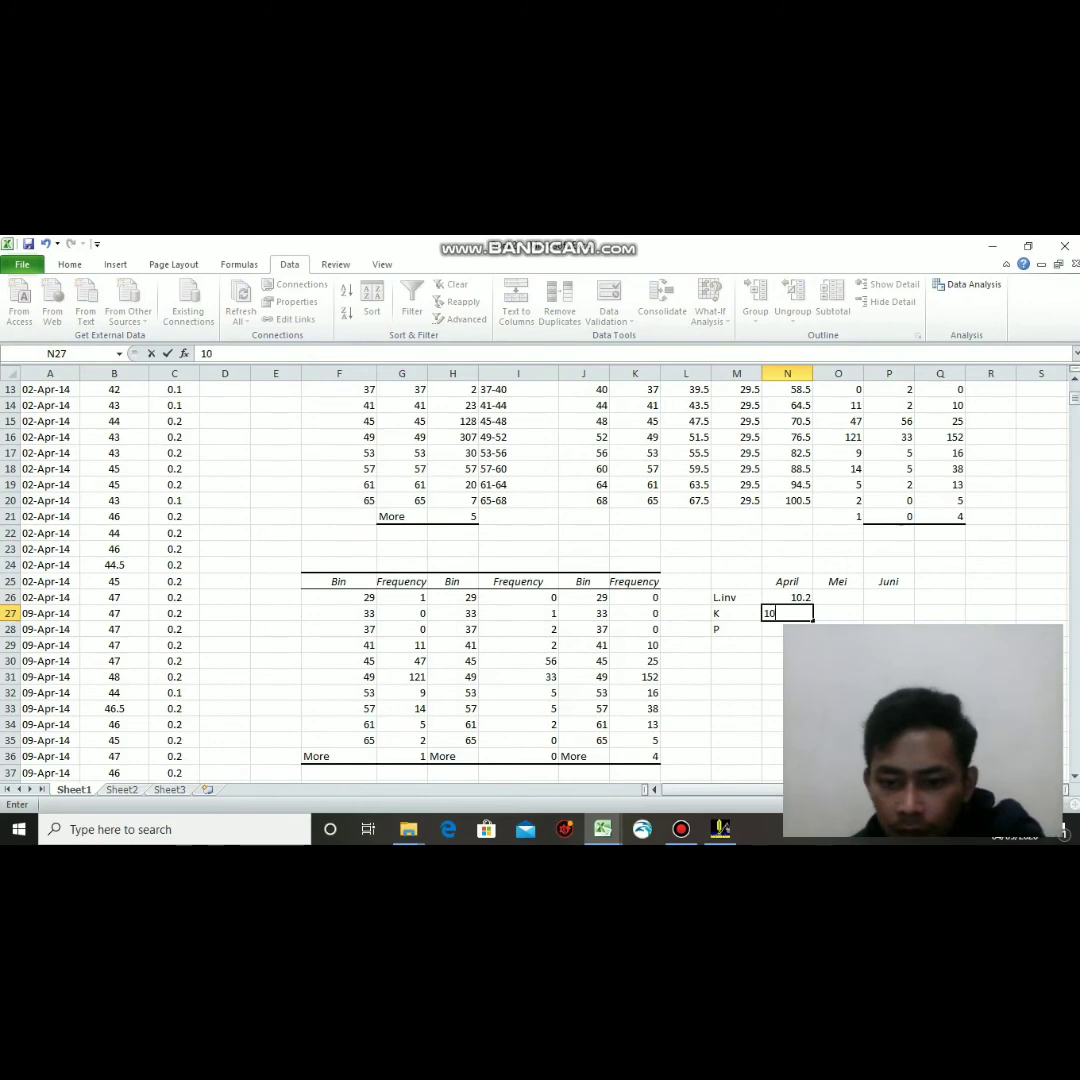
pyautogui.scroll(-2, 787, 600)
pyautogui.press('Return')
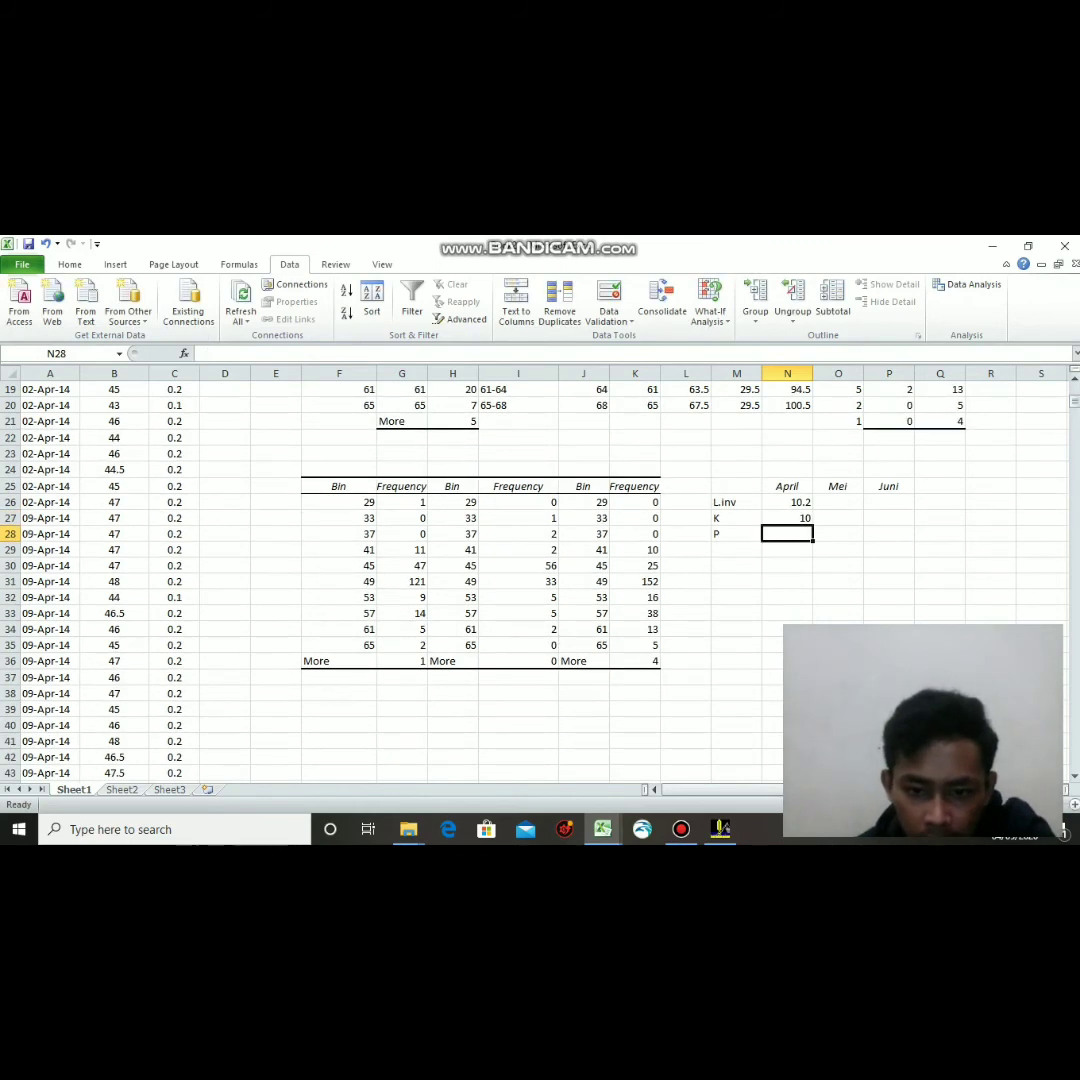
# Look up the score in the FiSAT II table and enter 0.084 as April's P in Book2 cell N28.
pyautogui.hotkey('alt', 'Tab')
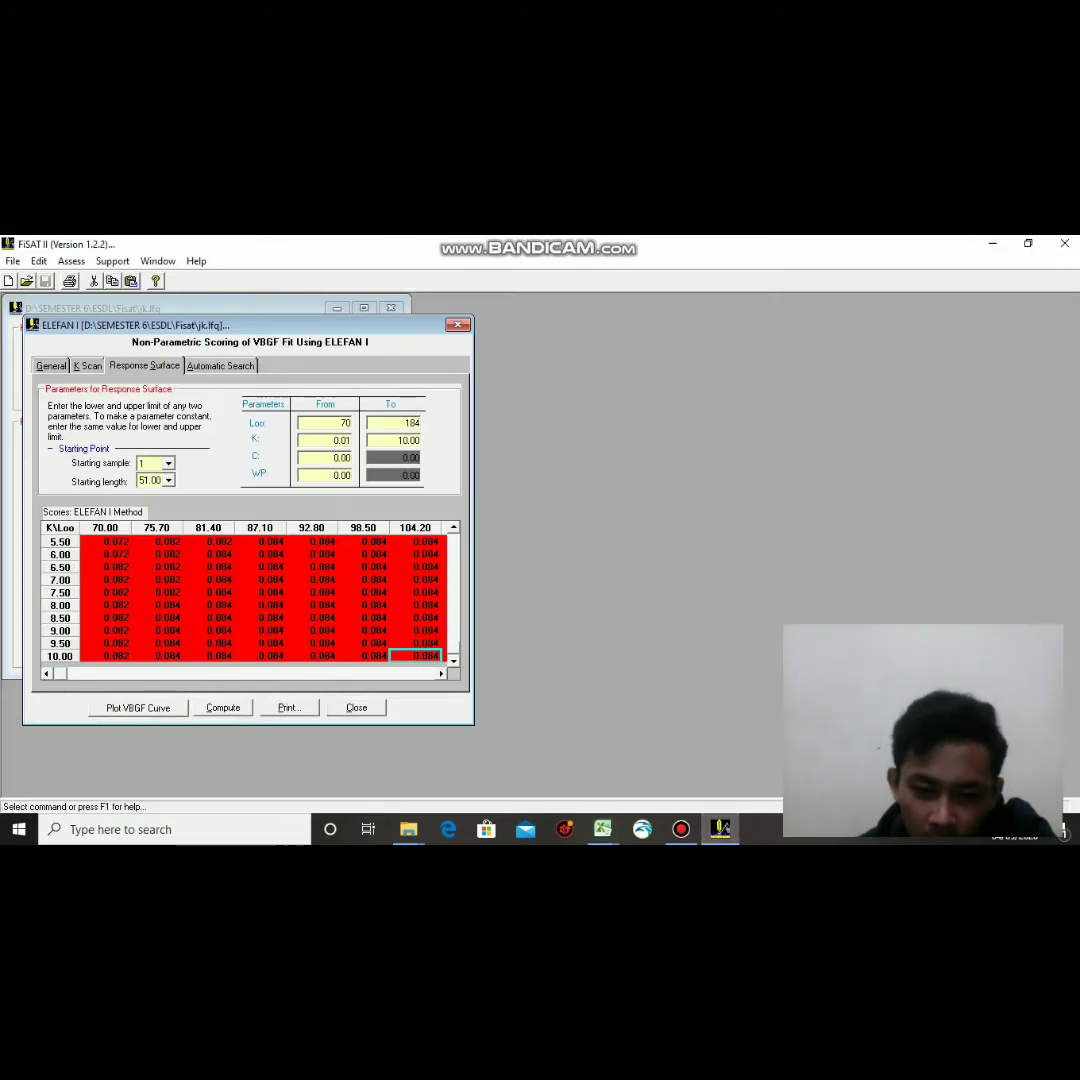
pyautogui.click(602, 829)
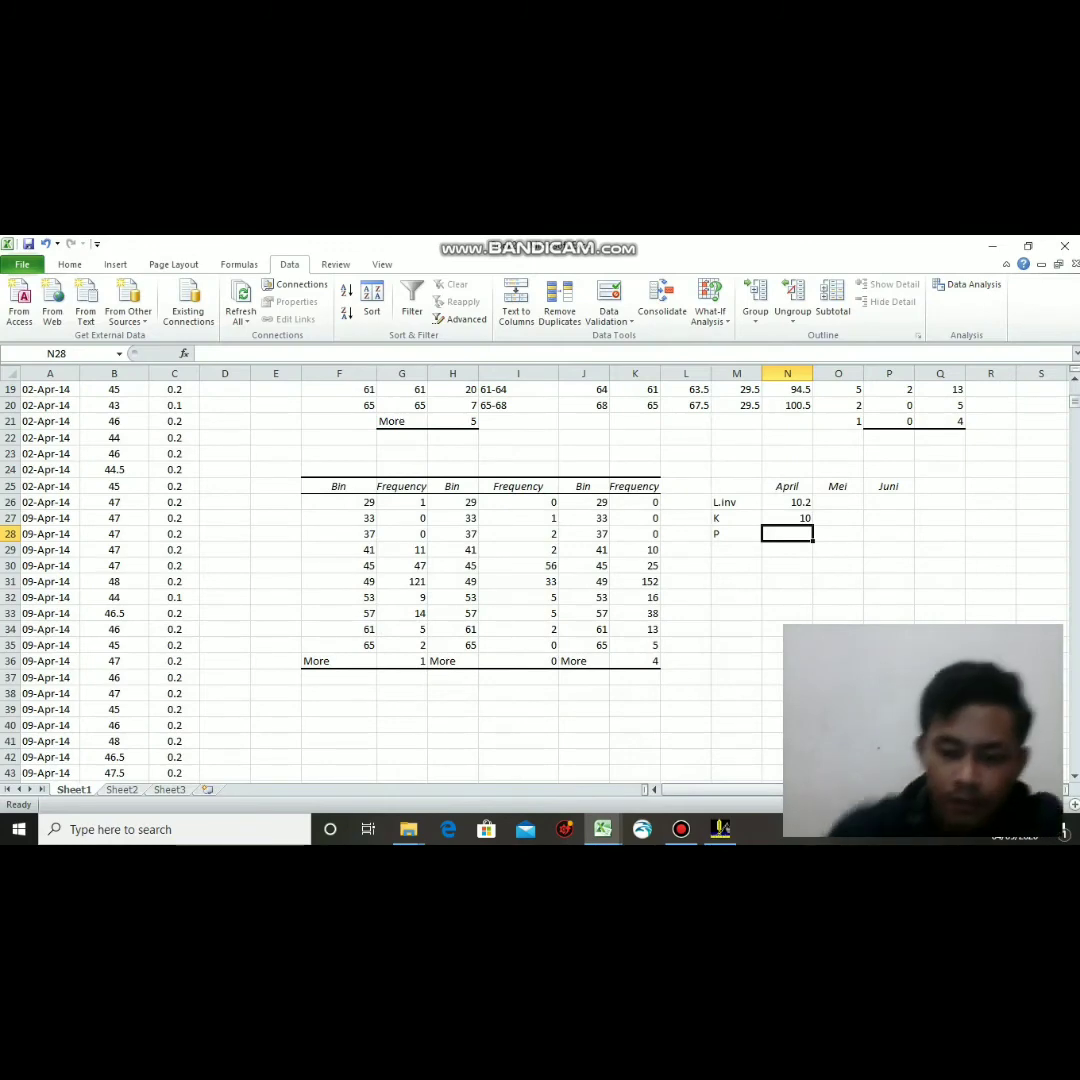
pyautogui.write('0.08')
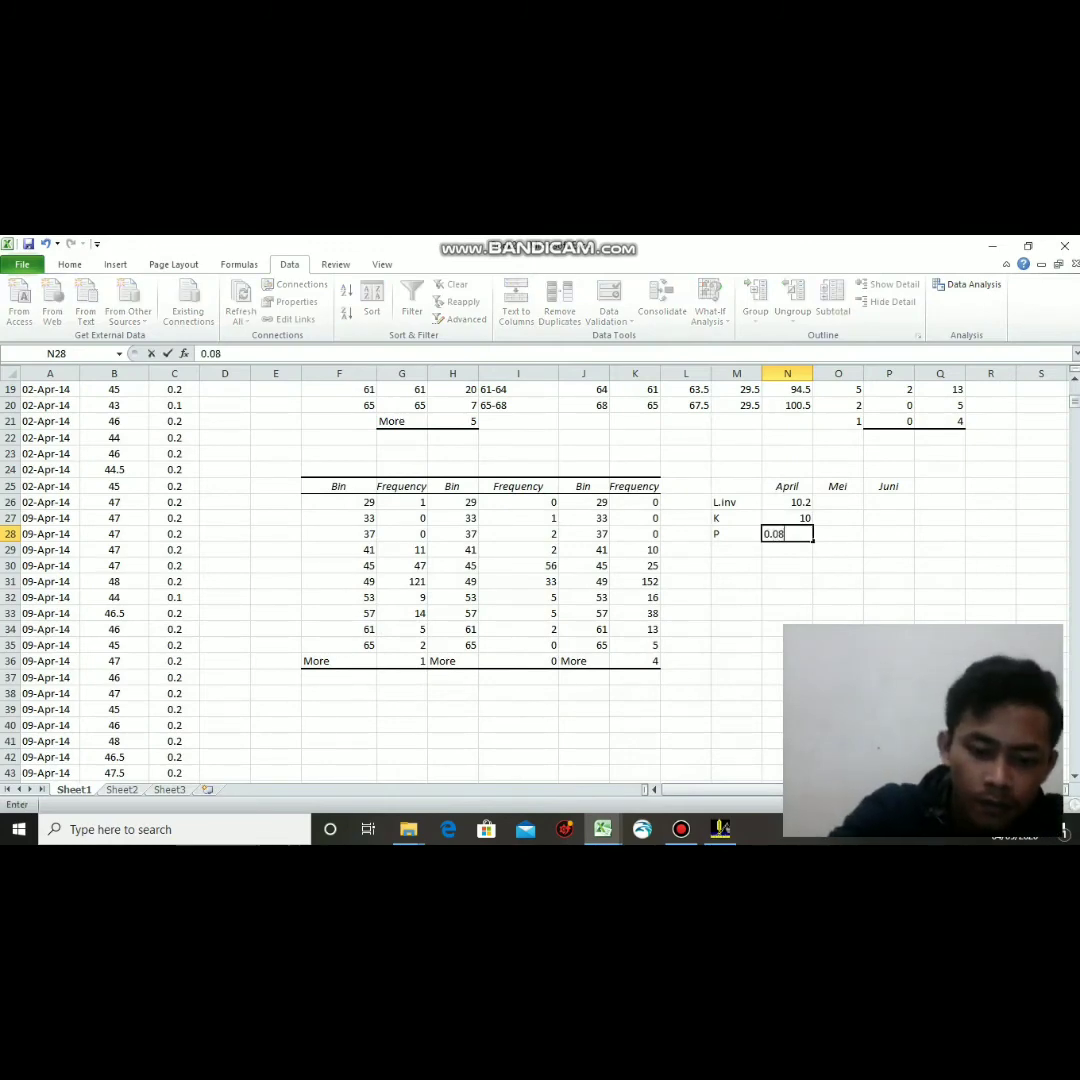
pyautogui.write('4')
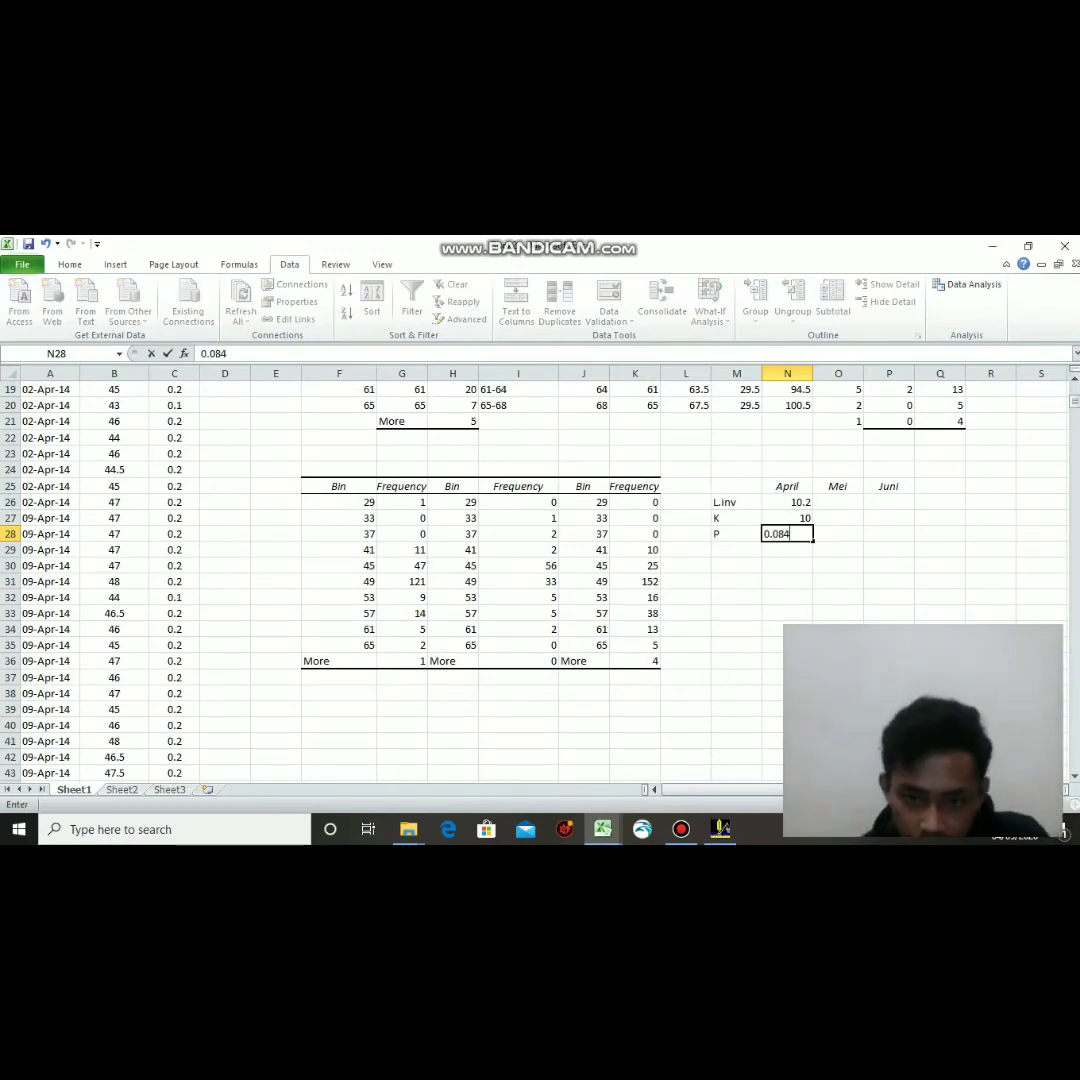
# In FiSAT II, set the starting sample to 2 and, after checking the monthly frequency table in Excel, the starting length to 47.00.
pyautogui.click(720, 829)
pyautogui.click(168, 464)
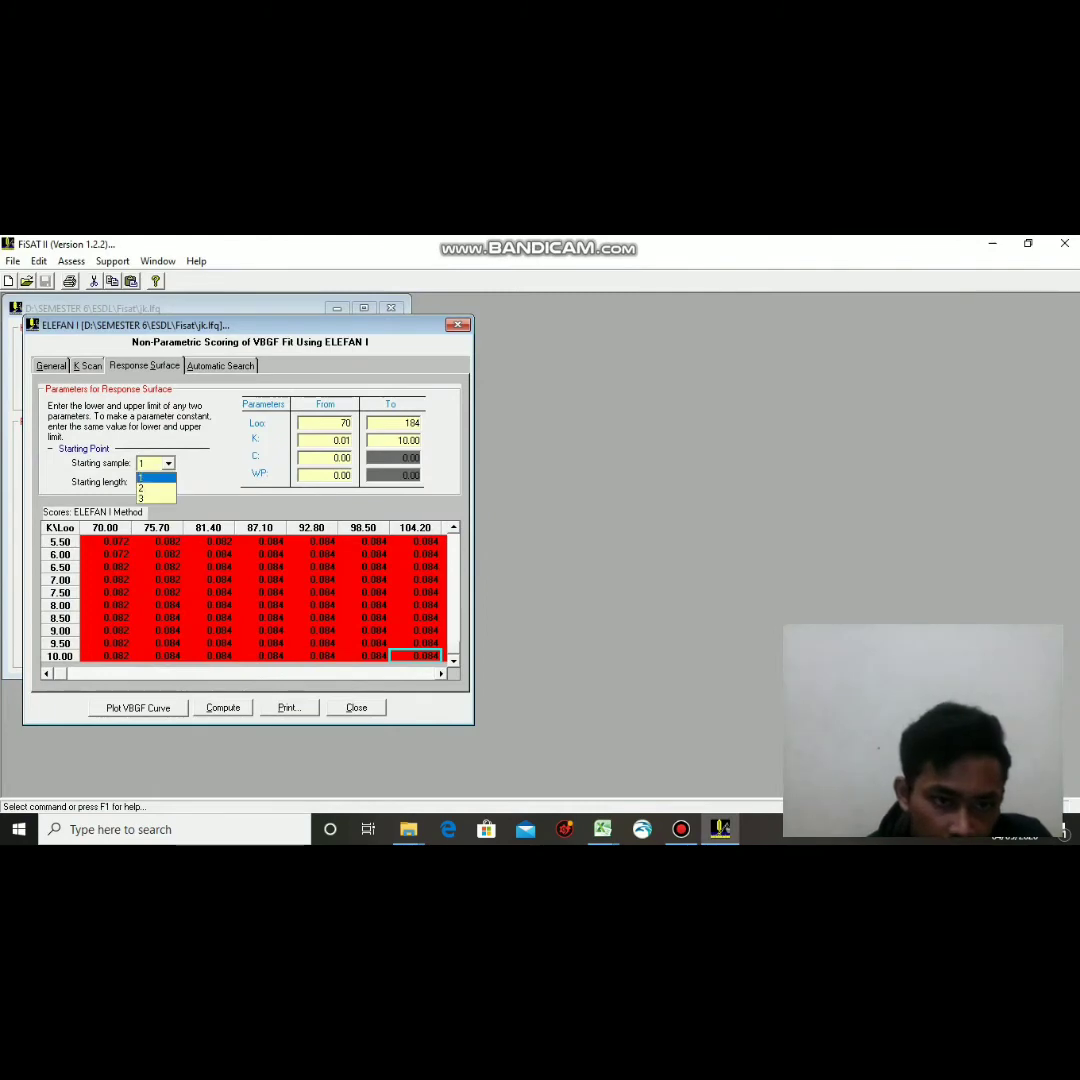
pyautogui.click(155, 488)
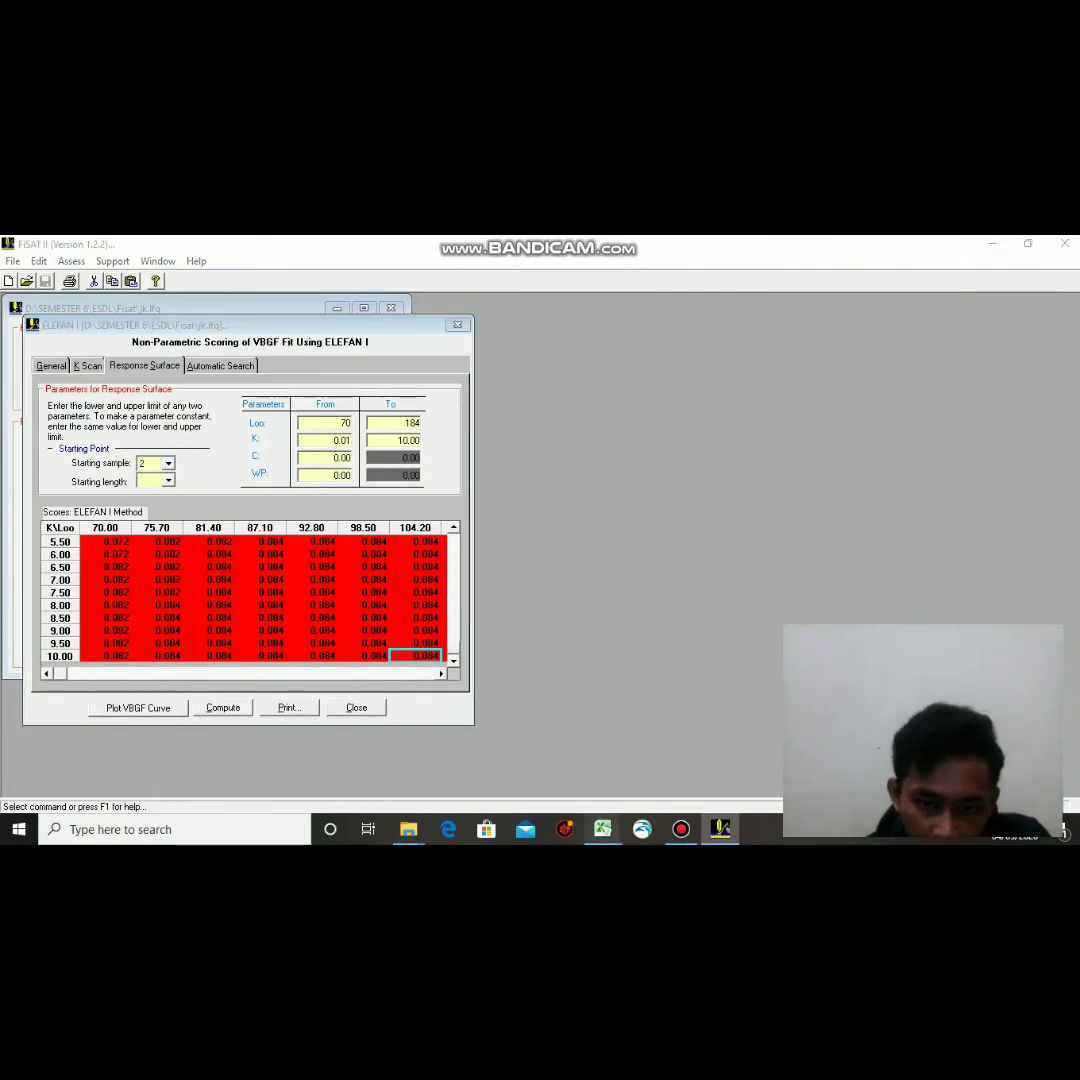
pyautogui.moveTo(602, 829)
pyautogui.click(513, 752)
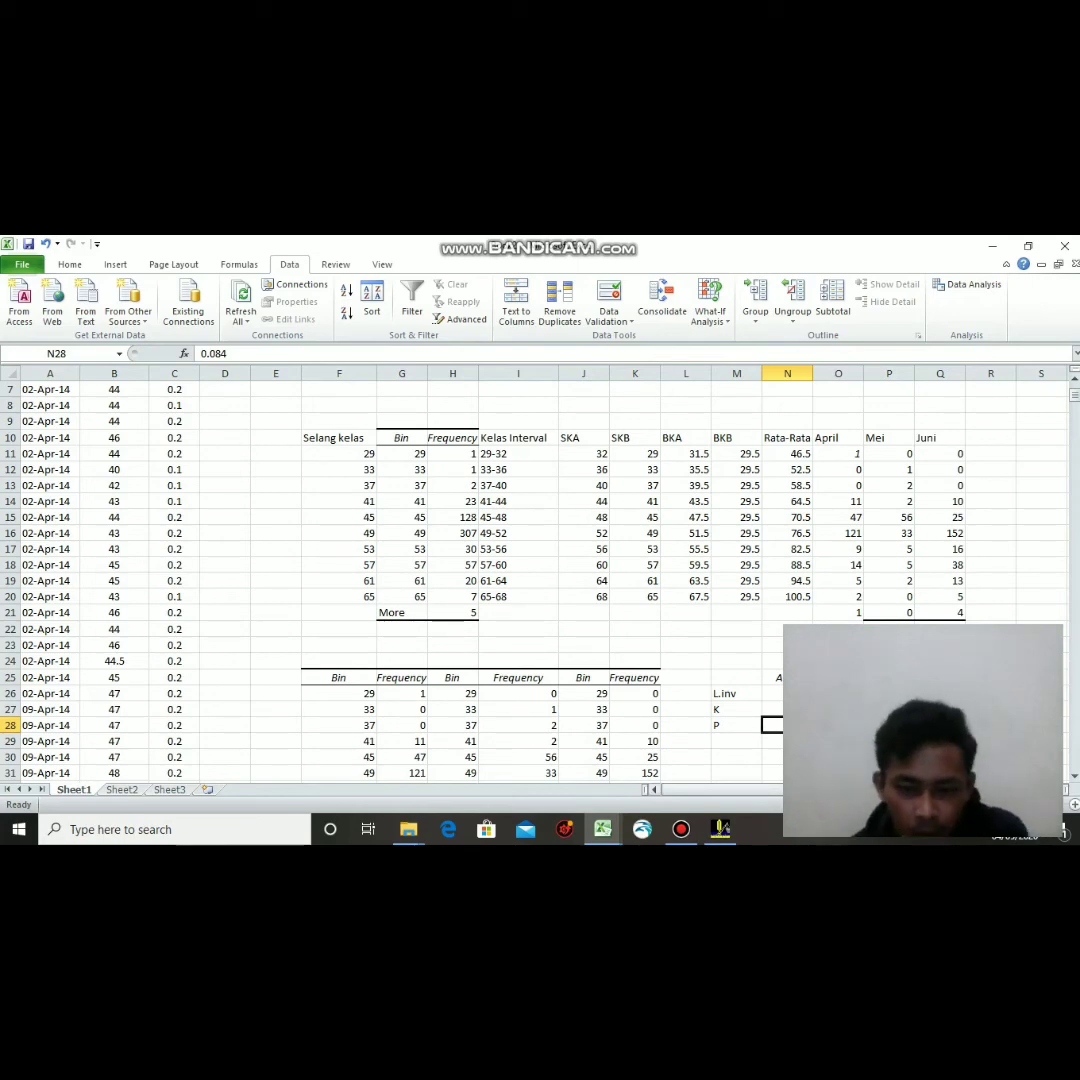
pyautogui.hotkey('alt', 'Tab')
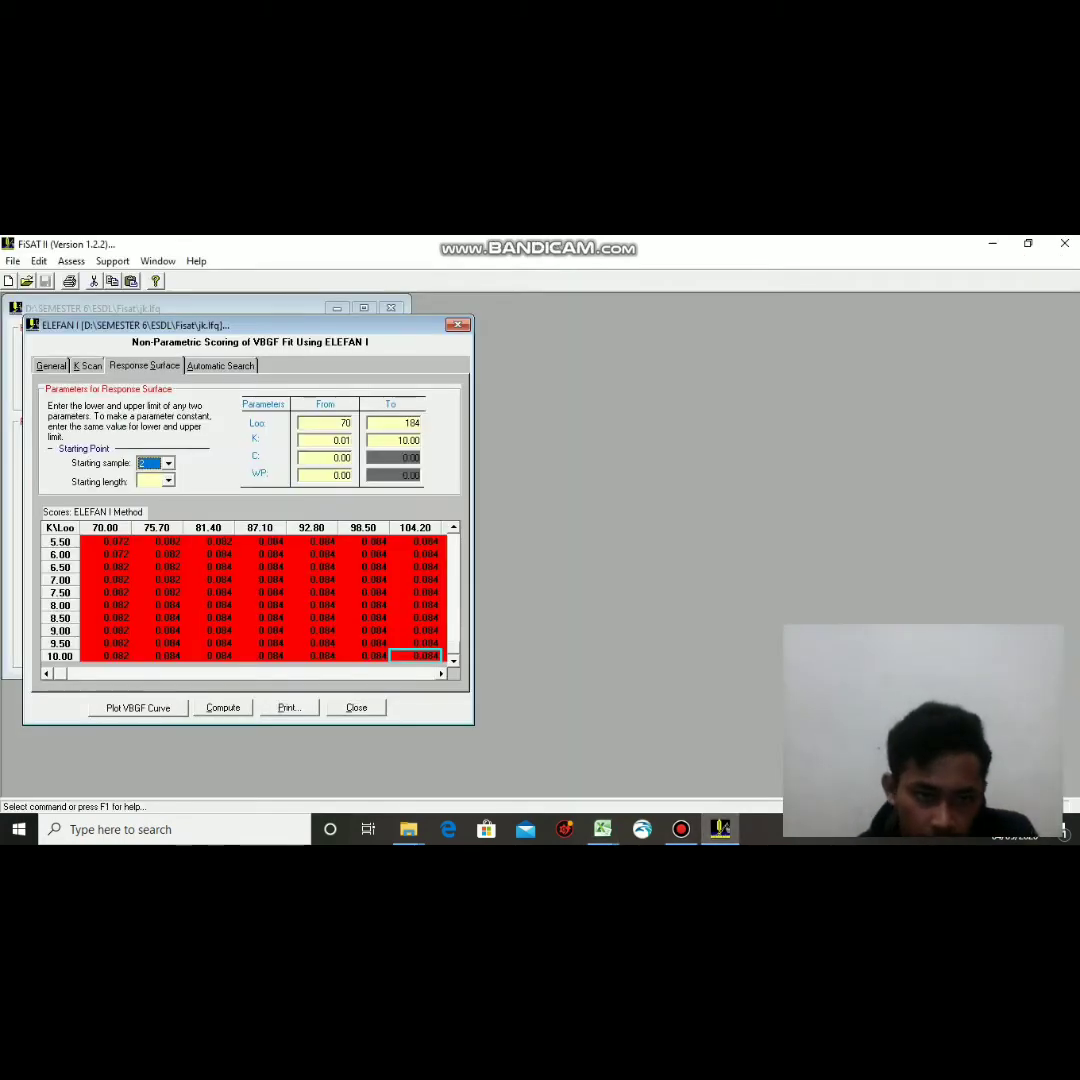
pyautogui.click(168, 481)
pyautogui.scroll(-1, 150, 565)
pyautogui.scroll(-1, 150, 545)
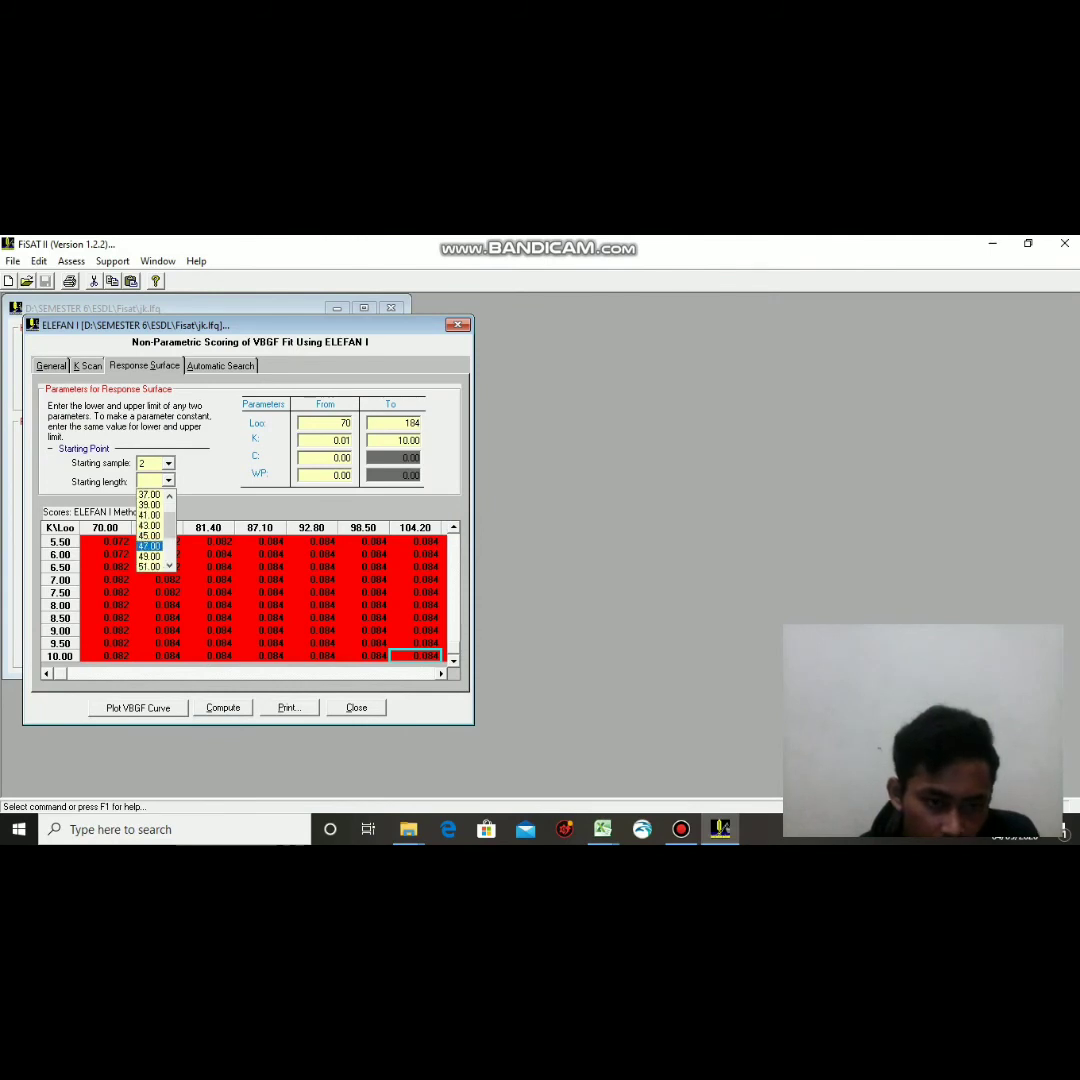
pyautogui.click(149, 545)
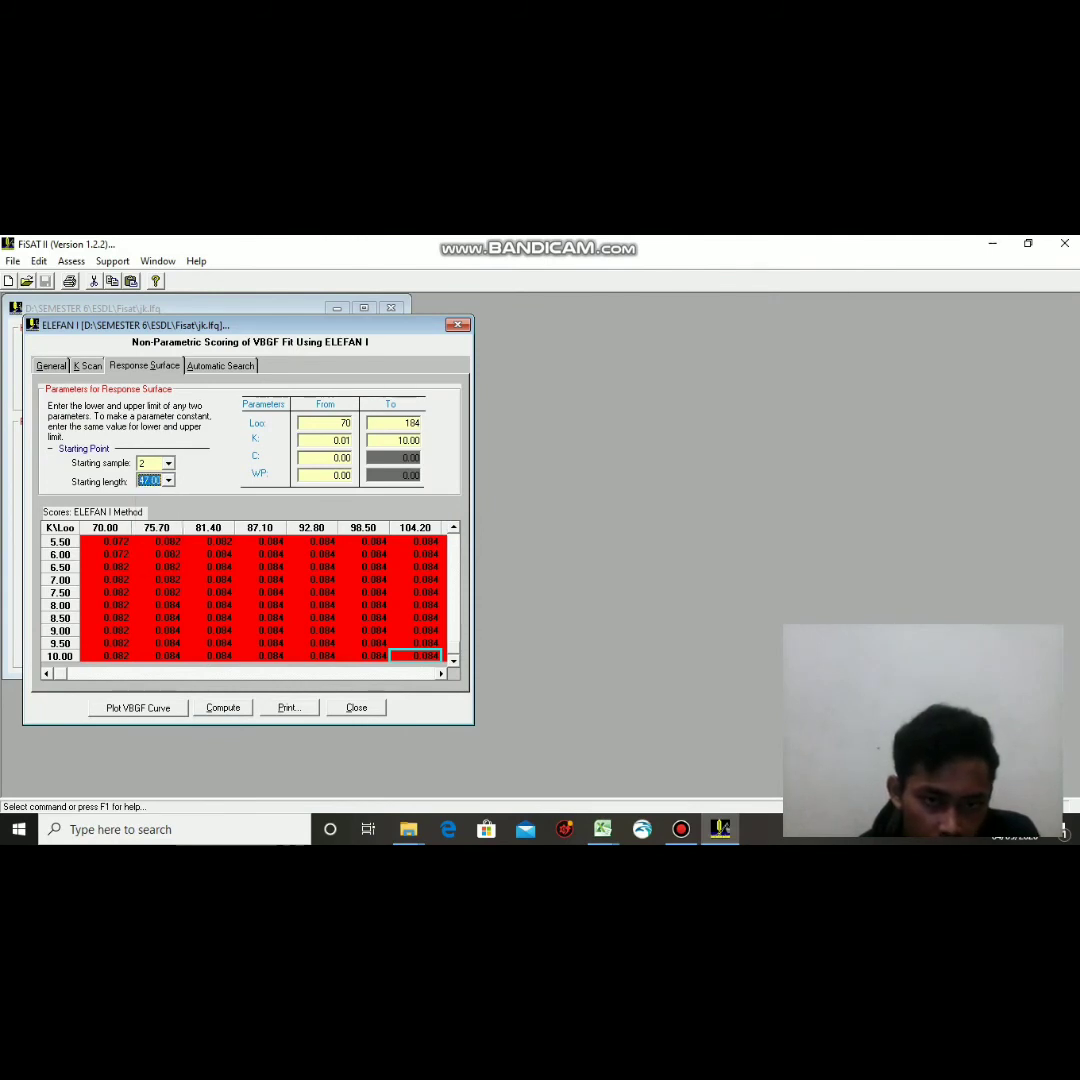
# Compute the ELEFAN I response surface, review the scores from the K 0.01 row, and return to Book2 in Excel.
pyautogui.click(223, 708)
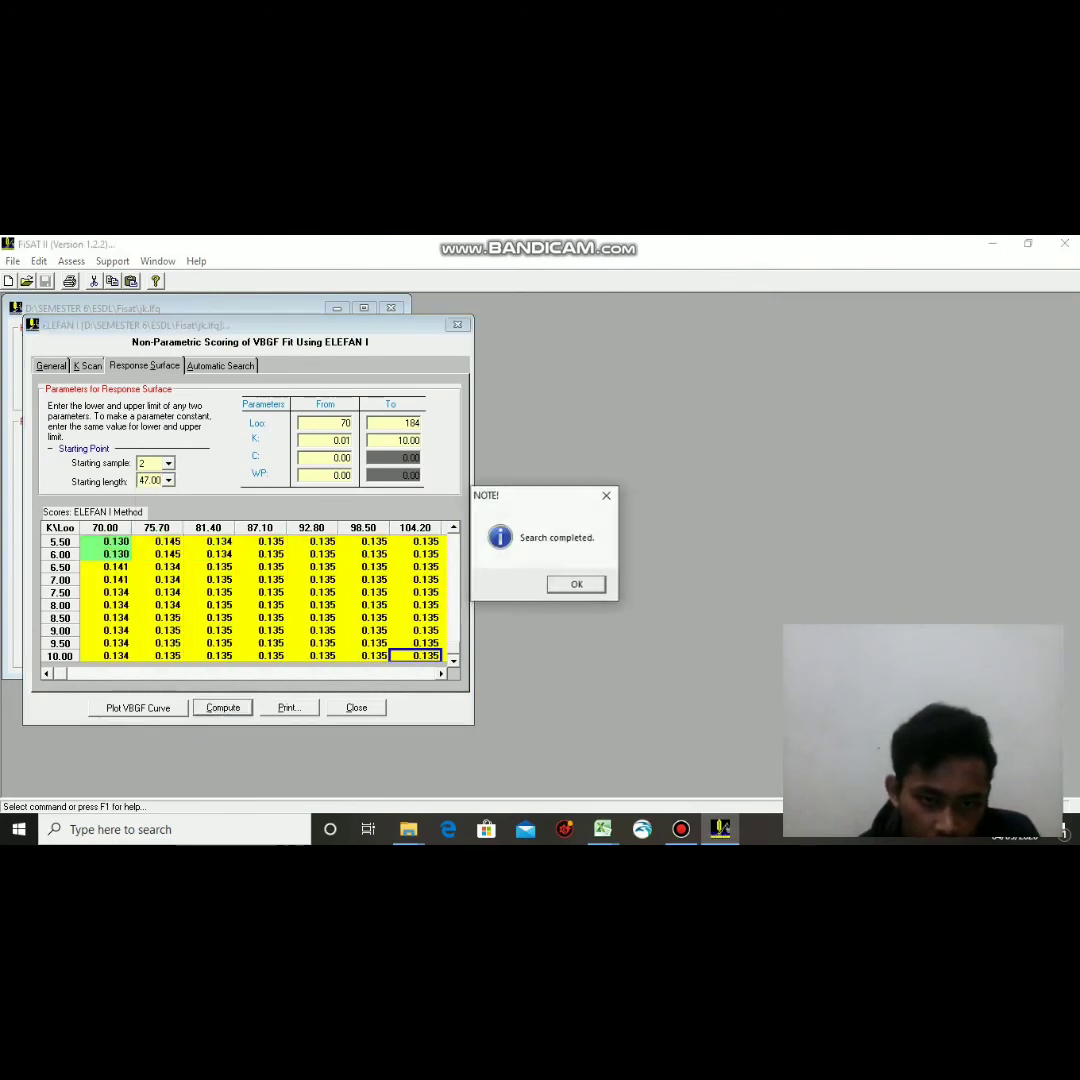
pyautogui.press('Return')
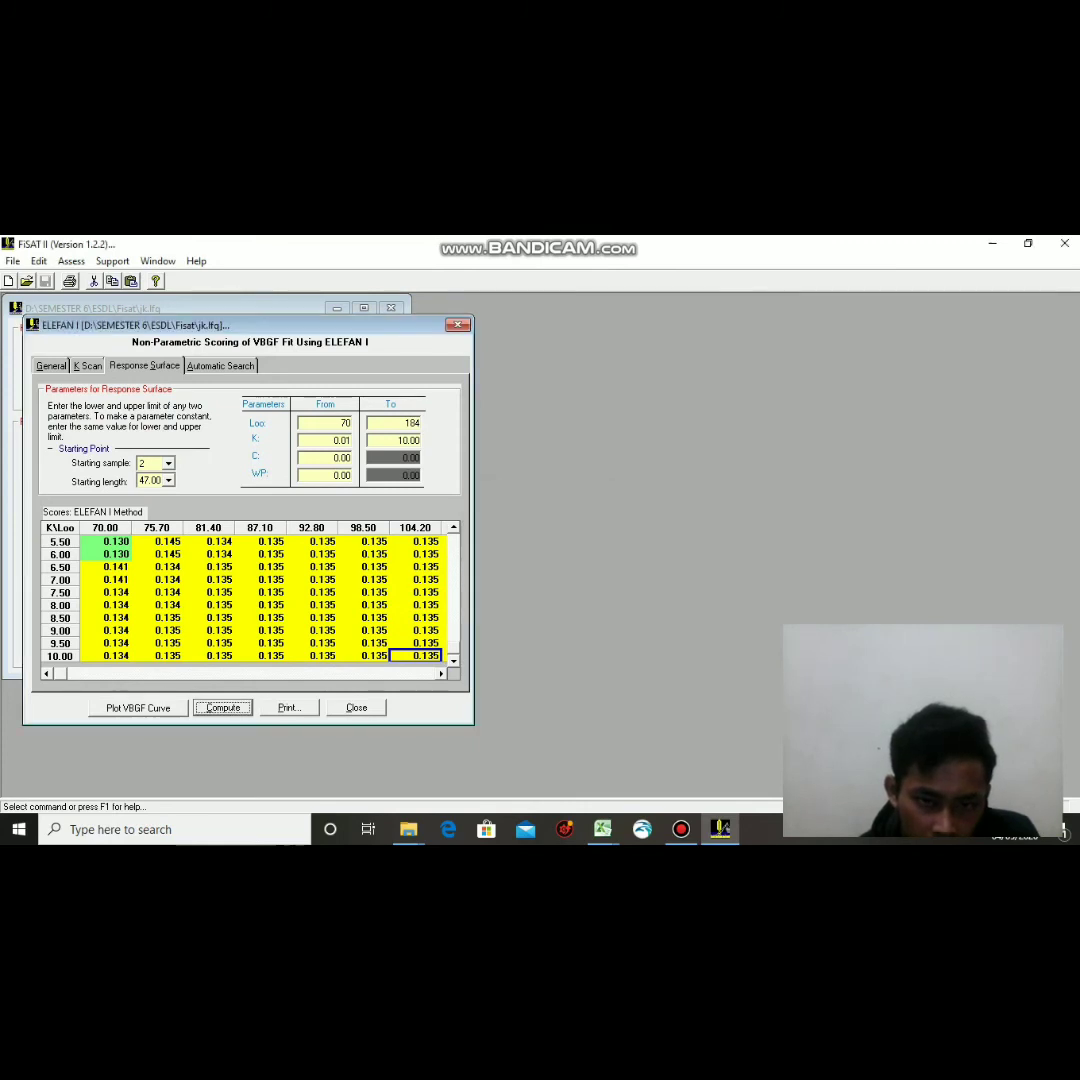
pyautogui.moveTo(453, 648); pyautogui.dragTo(453, 539)
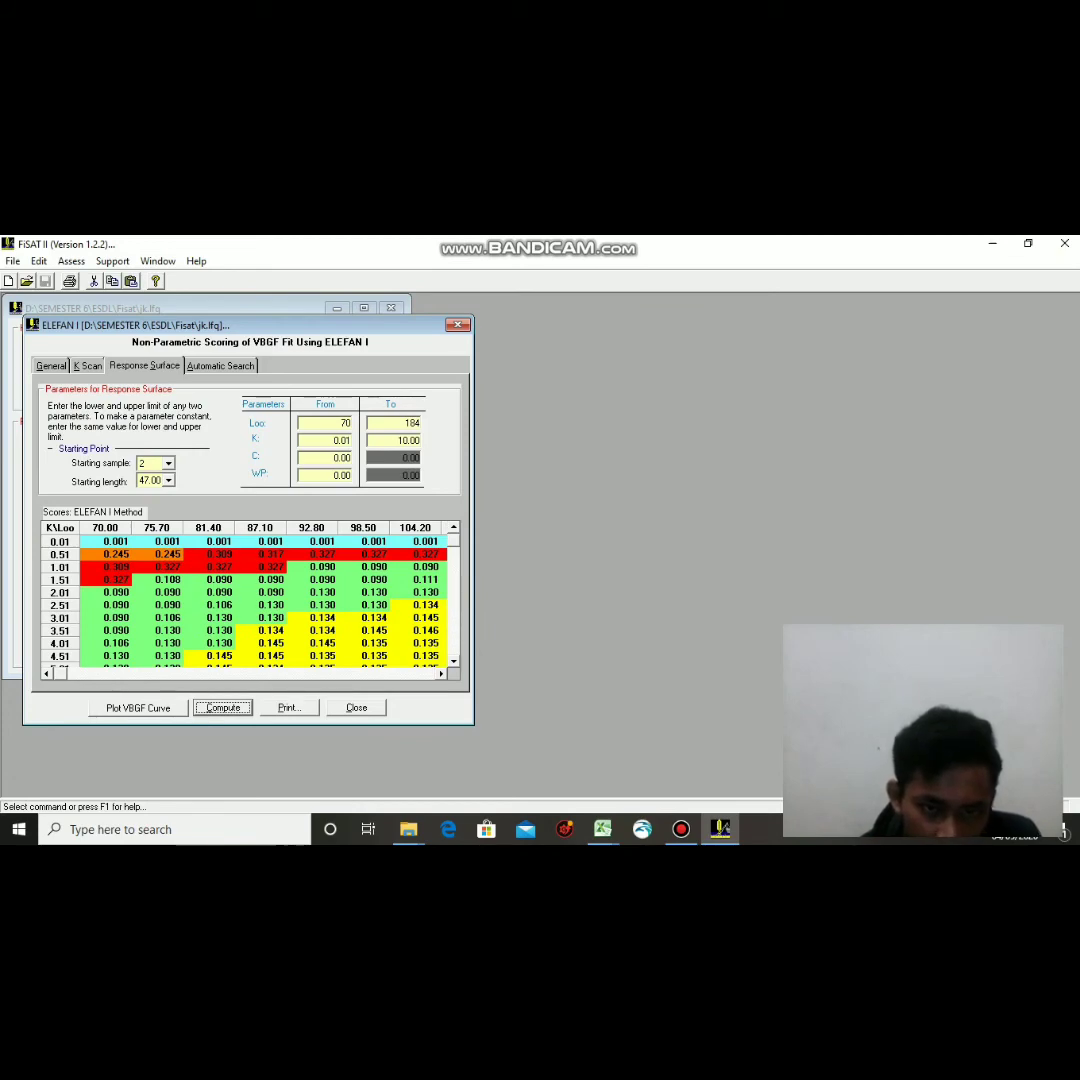
pyautogui.click(602, 829)
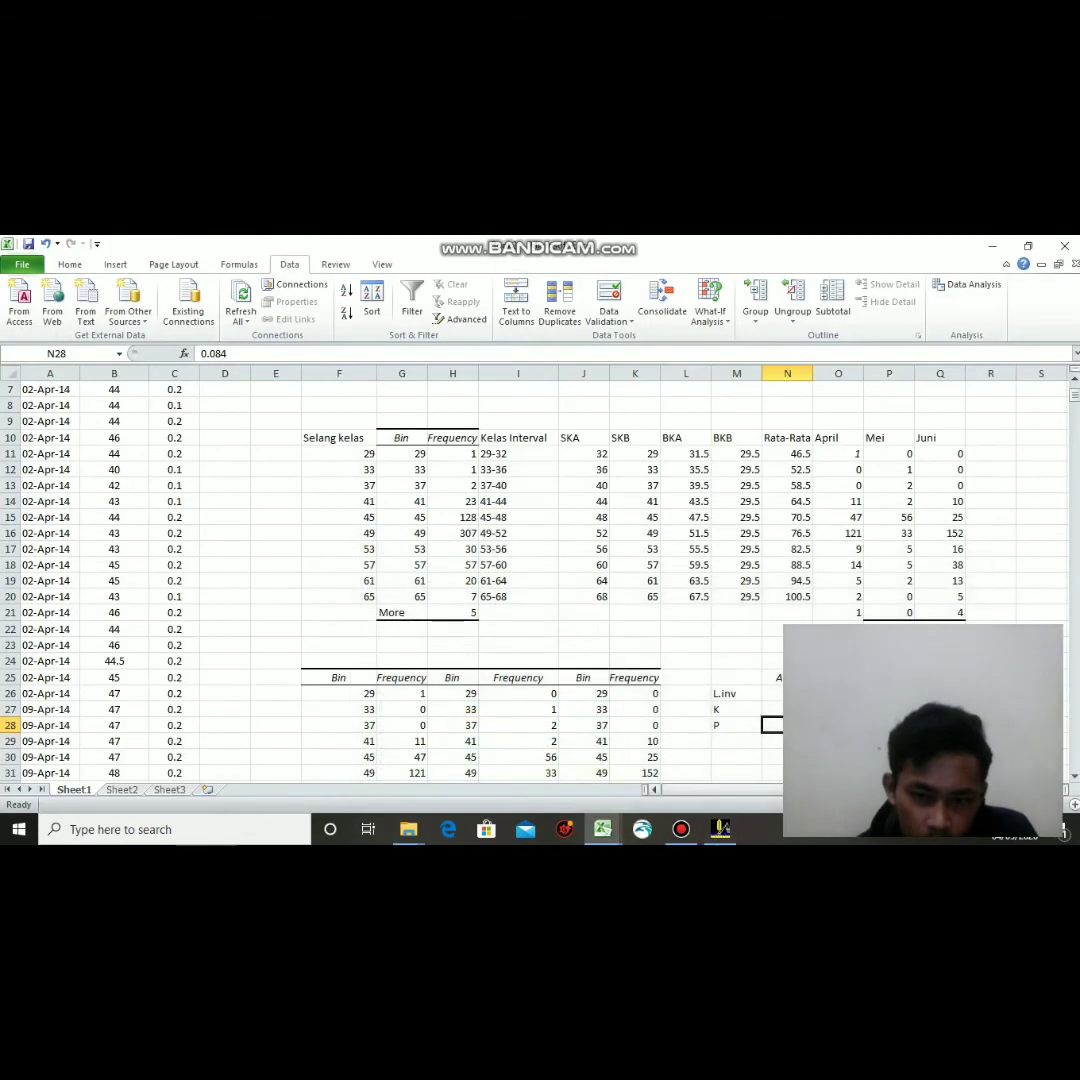
# Recheck the FiSAT II score table and enter 0.327 as Mei's P in Book2 cell O28.
pyautogui.scroll(-4, 540, 580)
pyautogui.click(838, 534)
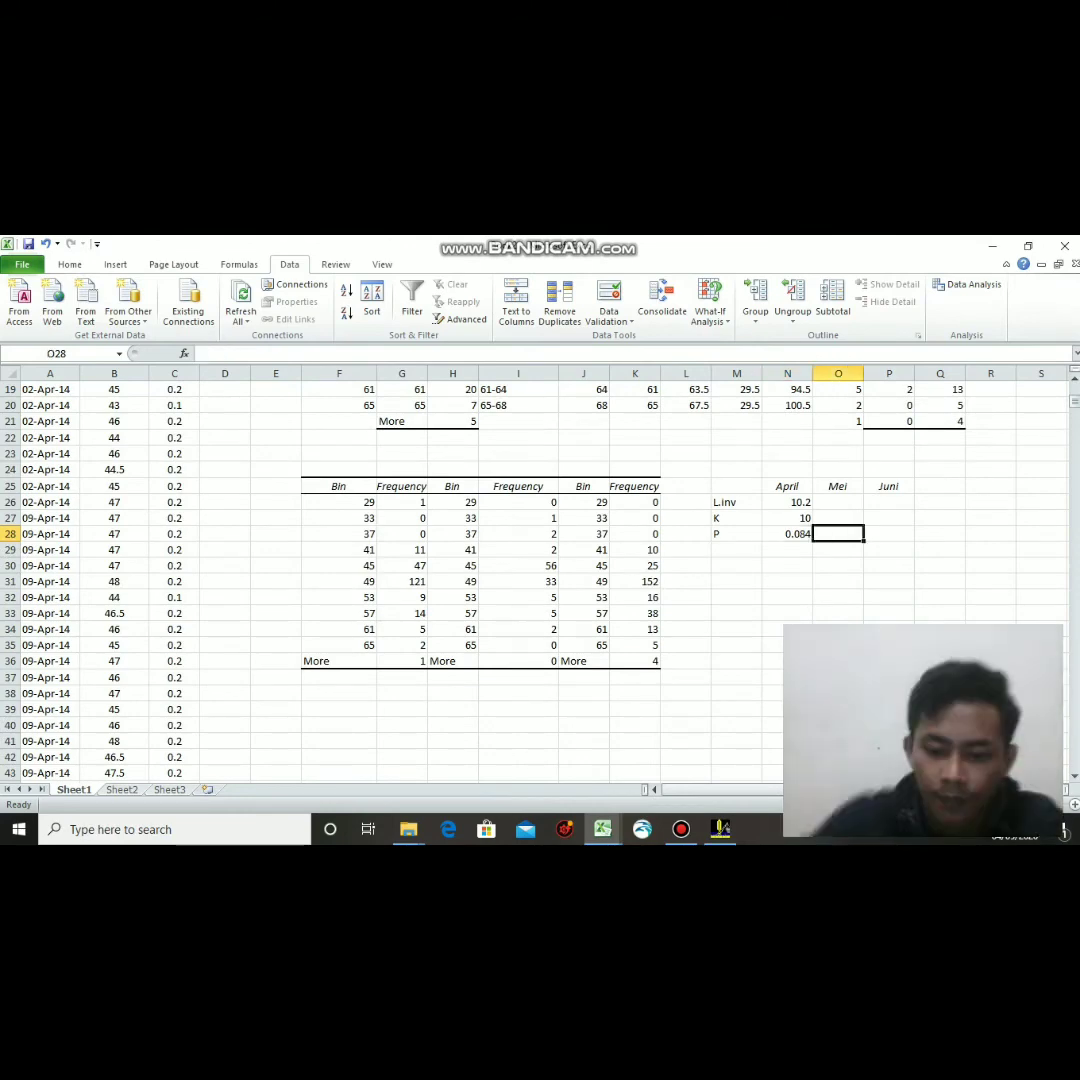
pyautogui.write('0.')
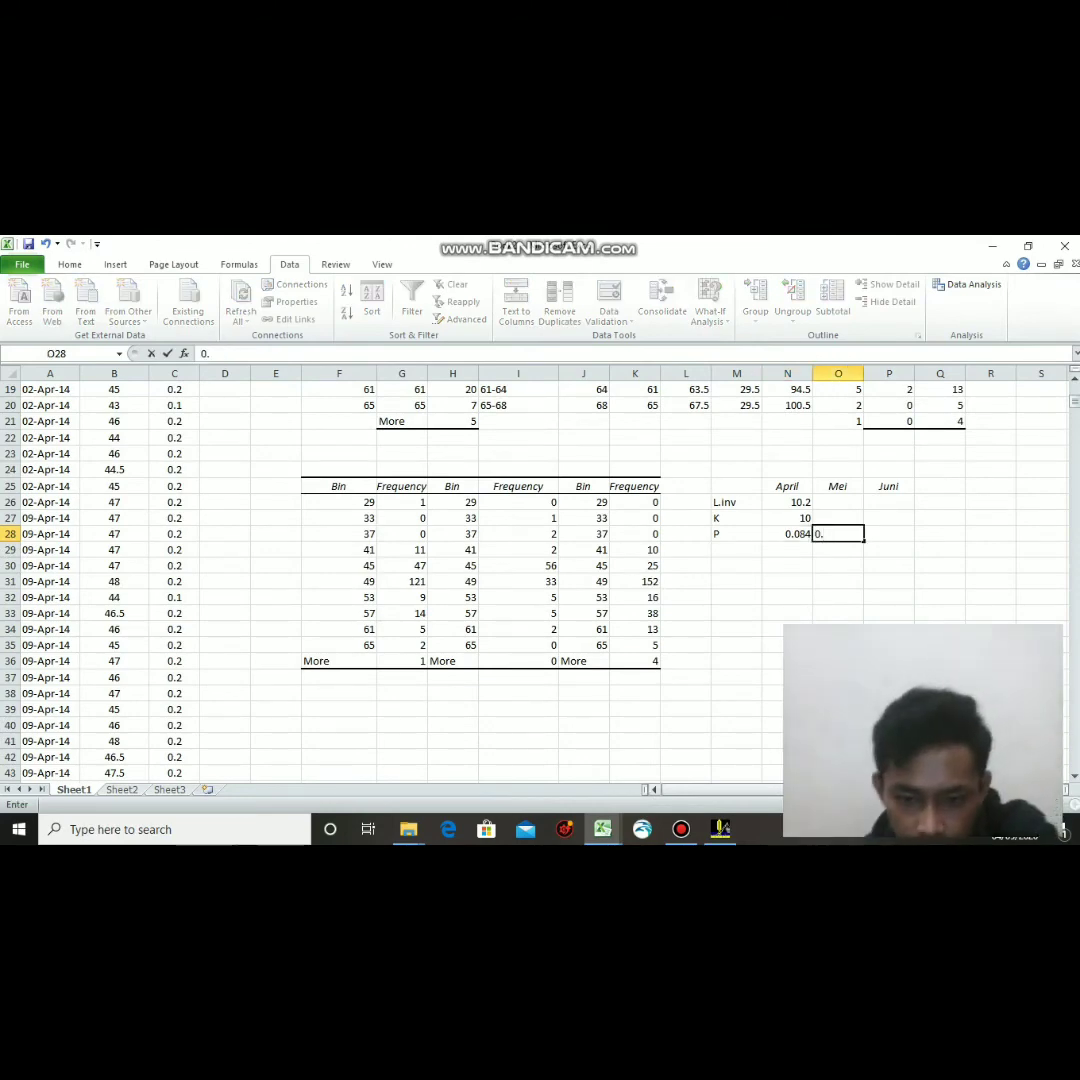
pyautogui.click(720, 829)
pyautogui.hotkey('alt', 'Tab')
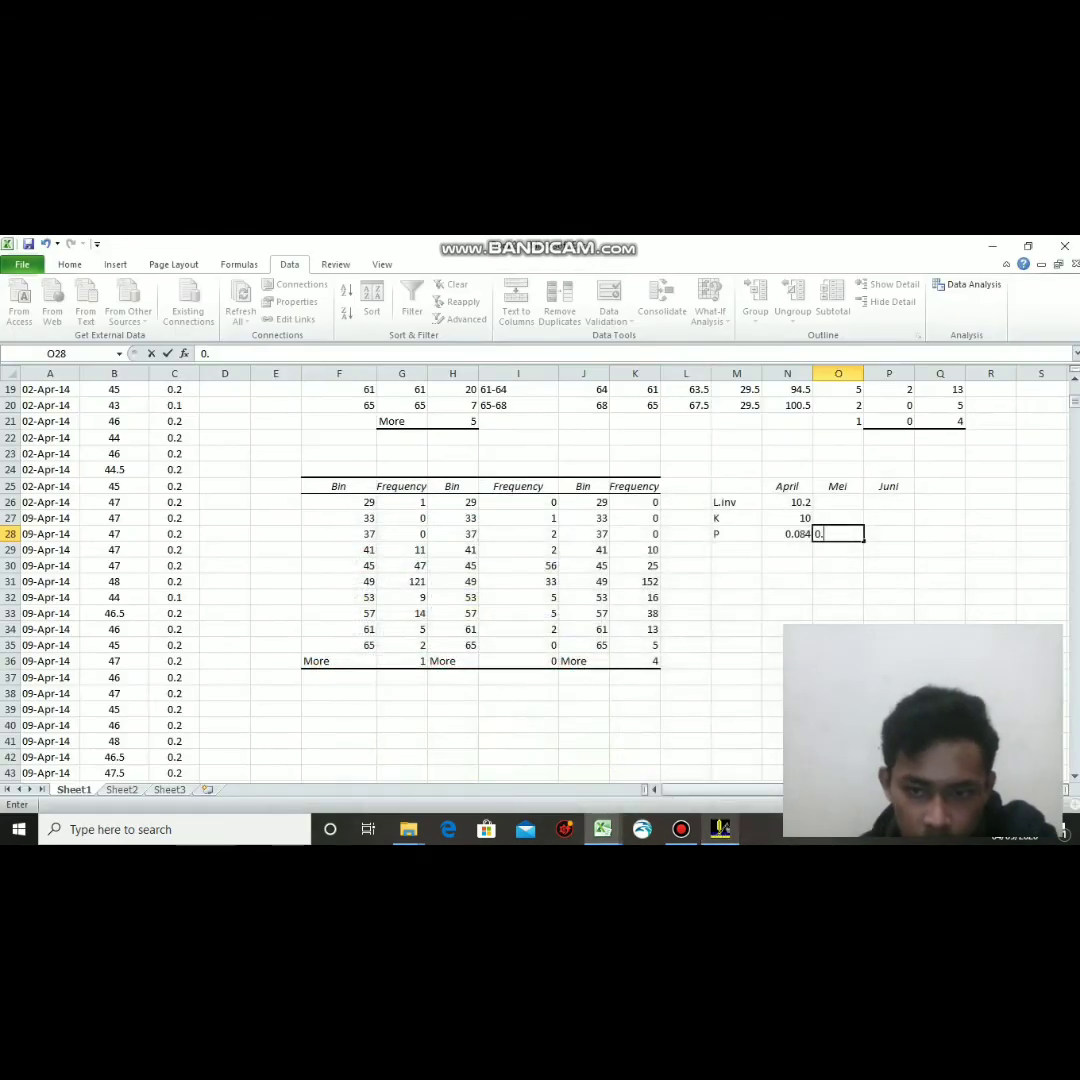
pyautogui.write('327')
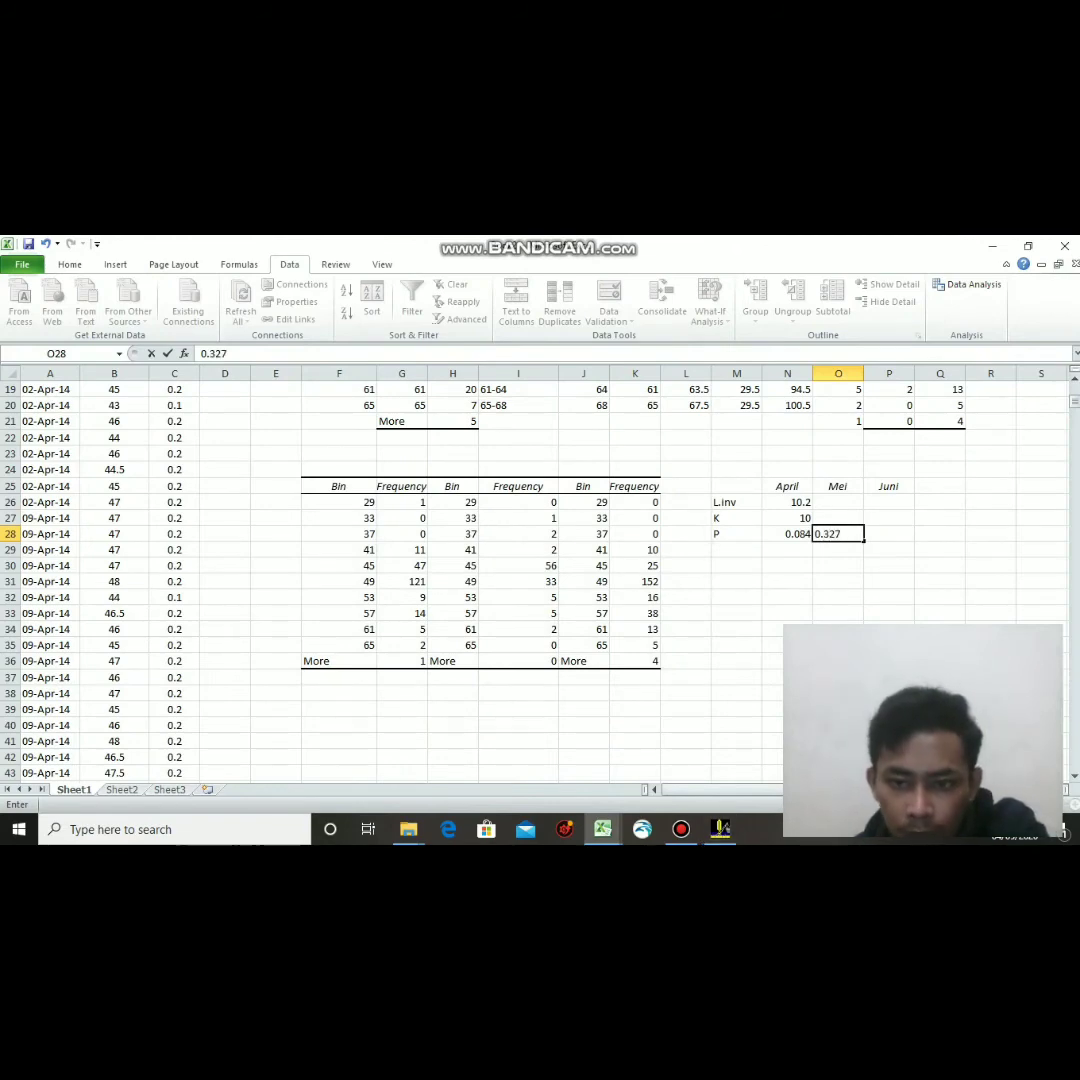
pyautogui.press('Up')
# Check the Loo headings in the FiSAT II score table and correct April's L.inv in Book2 cell N26 to 104.2.
pyautogui.hotkey('alt', 'Tab')
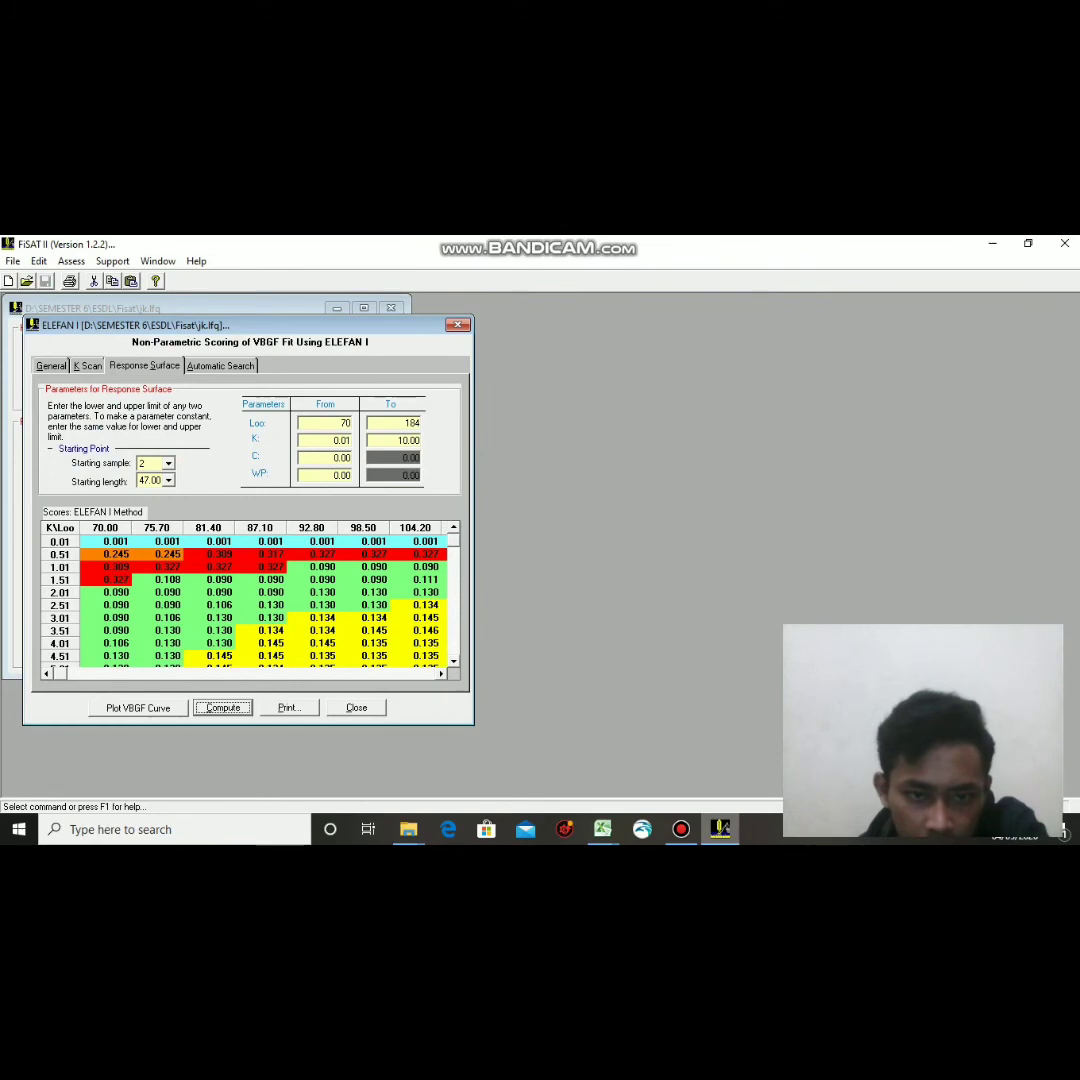
pyautogui.hotkey('alt', 'Tab')
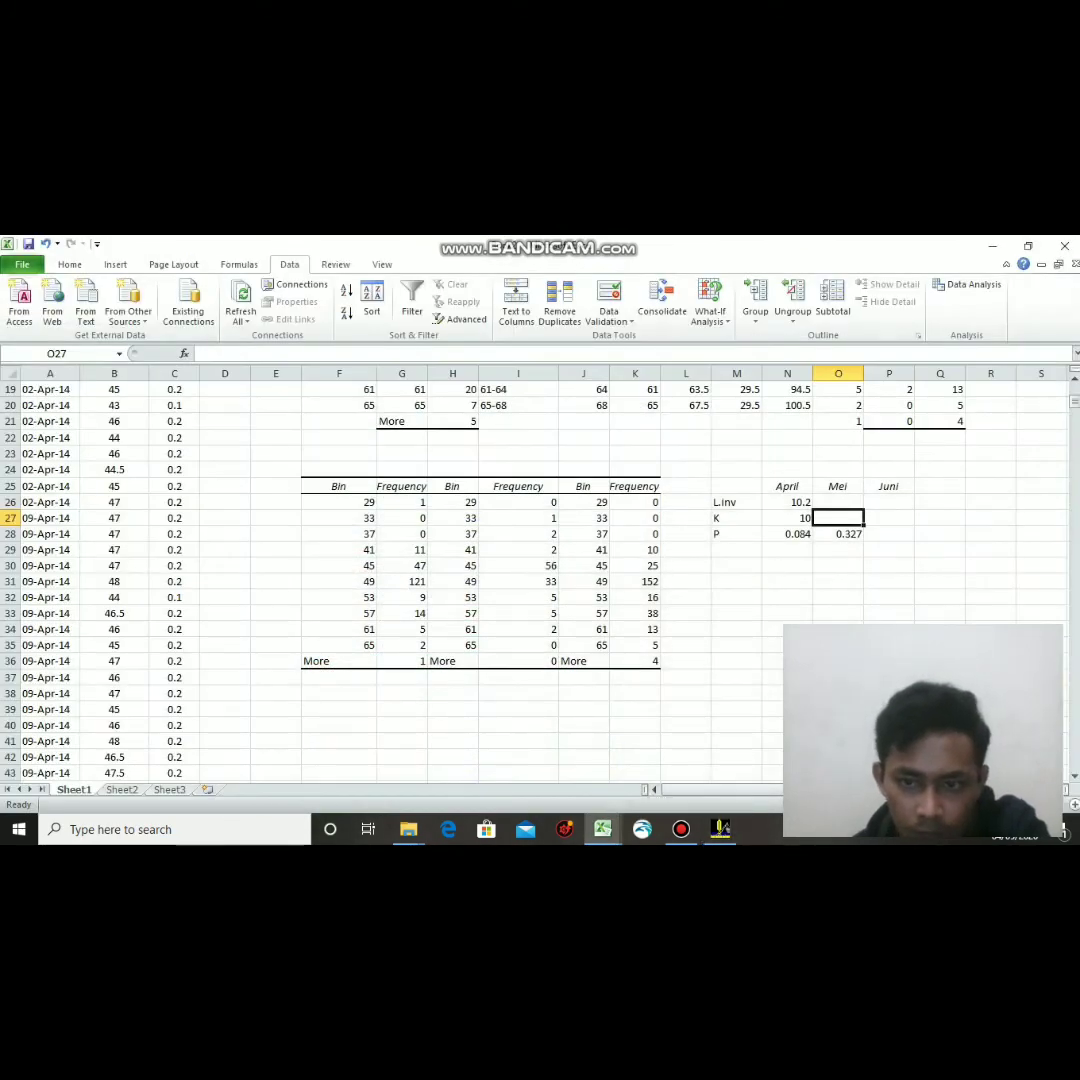
pyautogui.click(787, 502)
pyautogui.doubleClick(802, 502)
pyautogui.write('4')
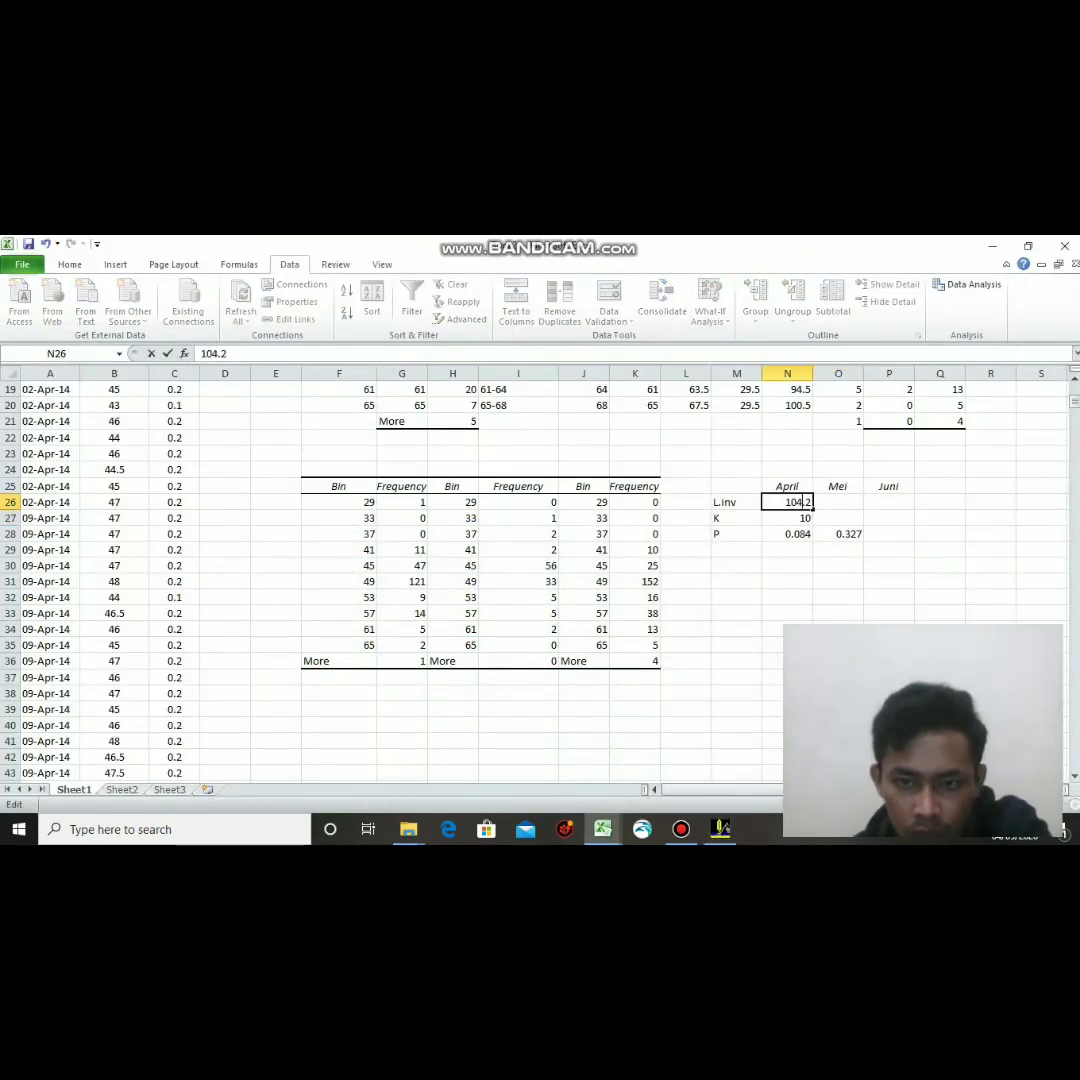
# Enter 0.51 as Mei's K in cell O27 and 104.2 as Mei's L.inv in cell O26.
pyautogui.click(838, 518)
pyautogui.write('0.')
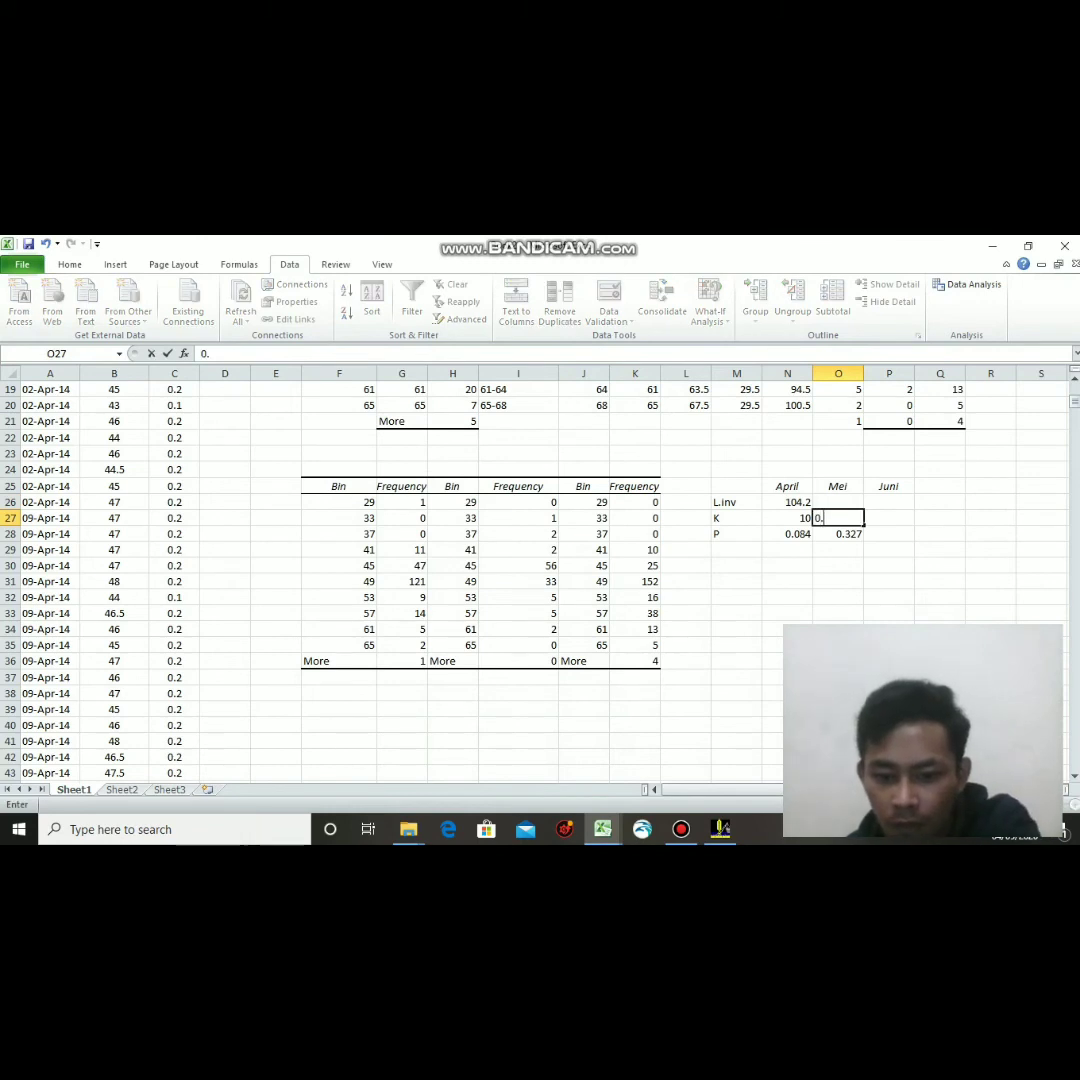
pyautogui.write('51')
pyautogui.press('Up')
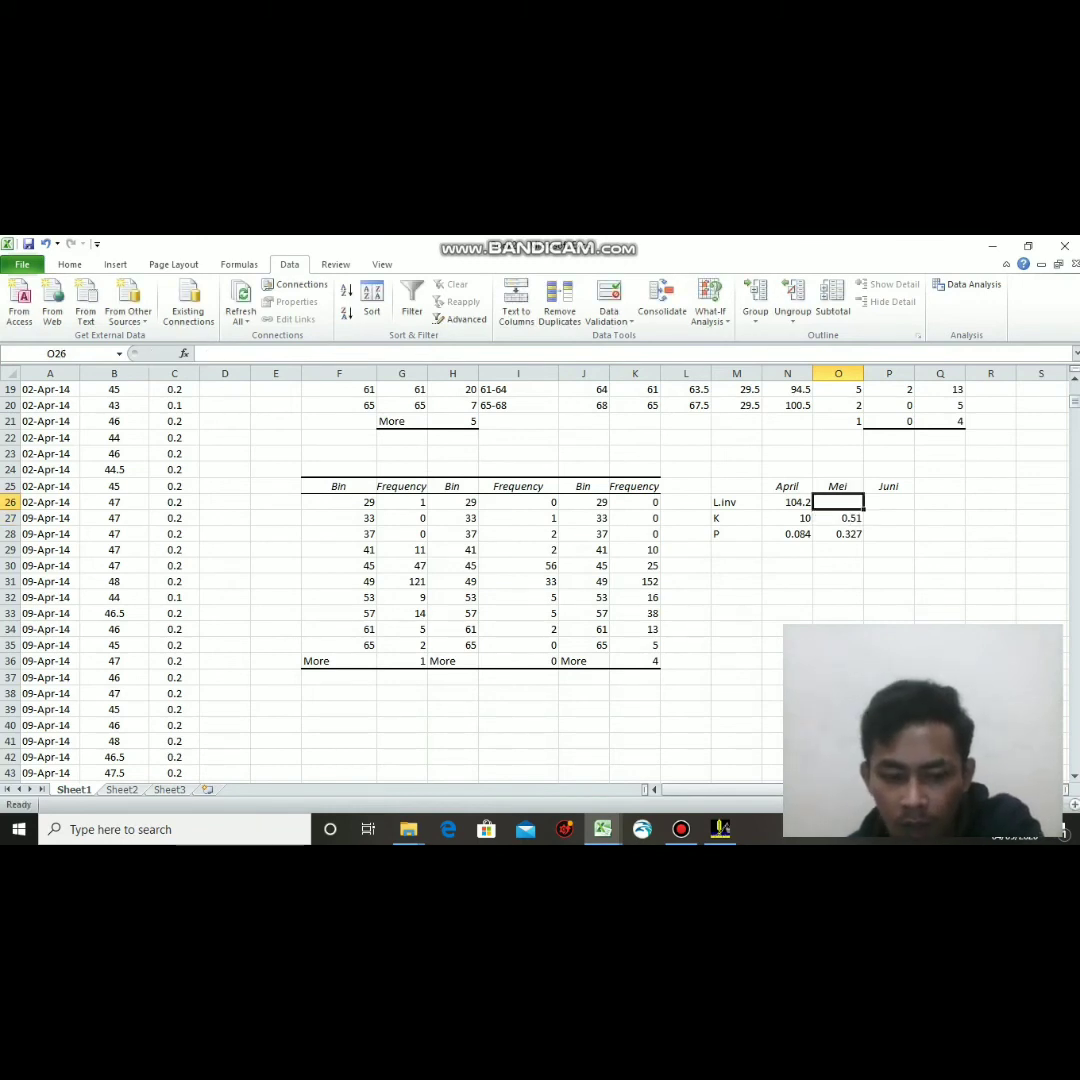
pyautogui.write('10')
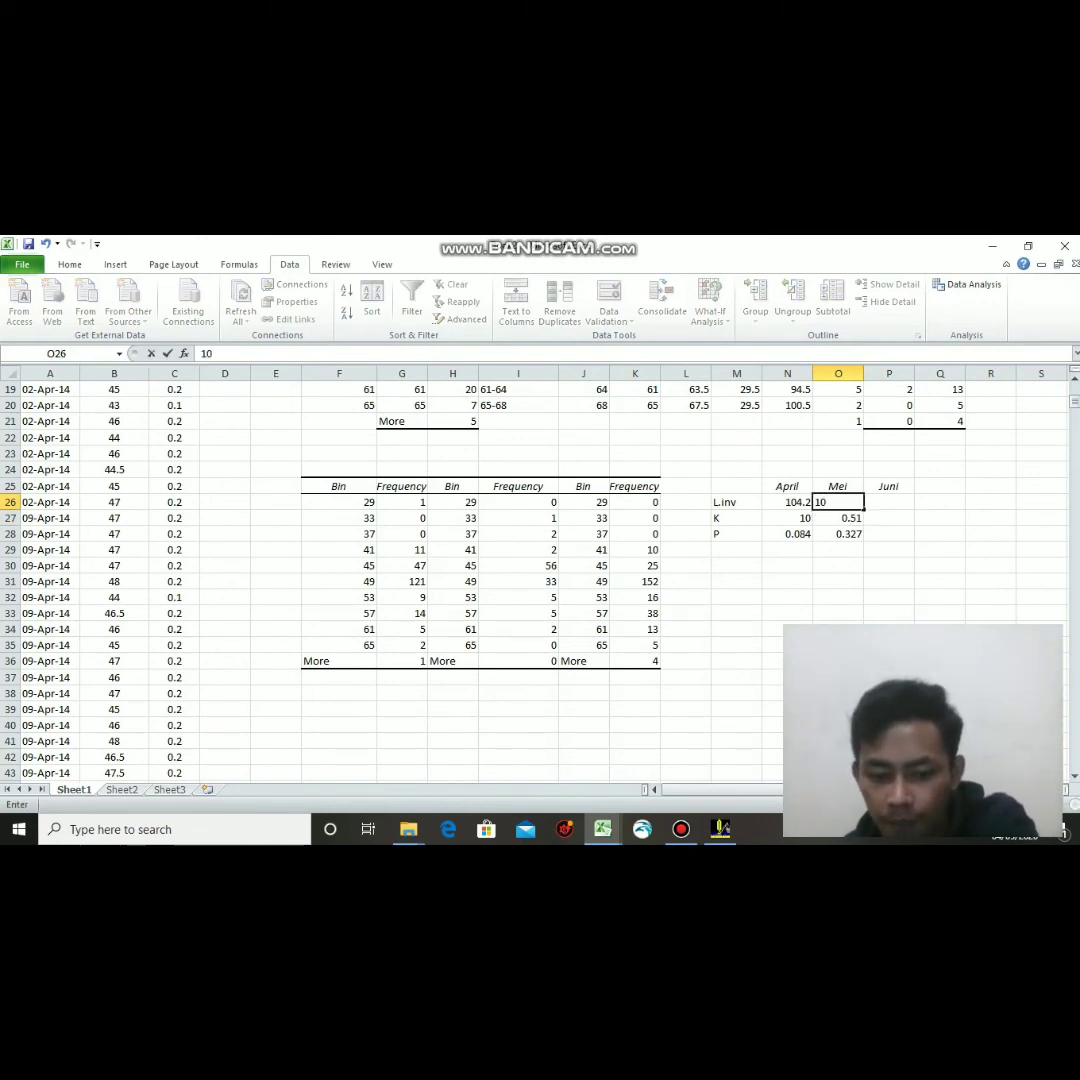
pyautogui.write('4.2')
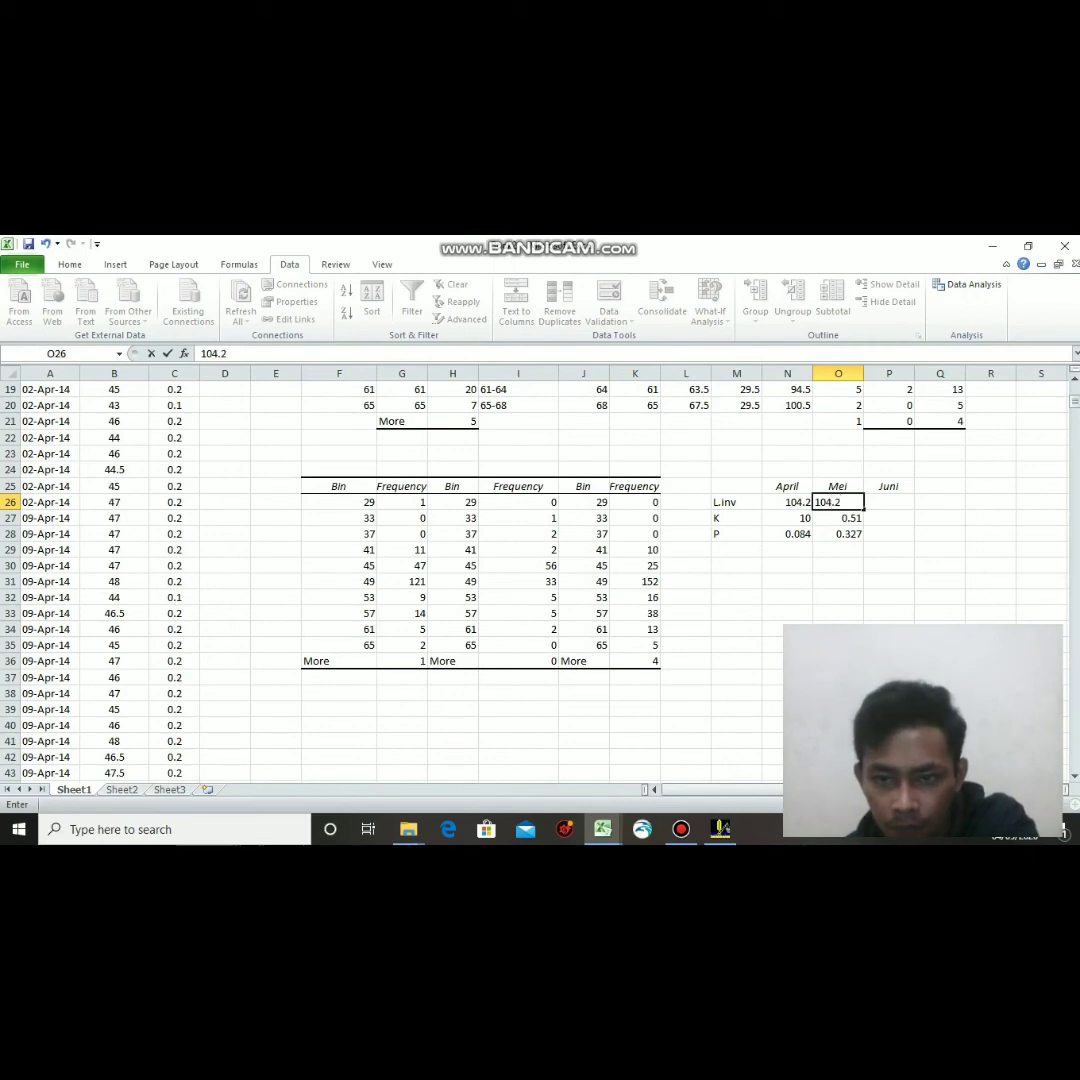
pyautogui.press('Right')
# In FiSAT II, set the starting sample to 3 and, after consulting Juni's frequencies in Excel, the starting length to 49.00.
pyautogui.hotkey('alt', 'Tab')
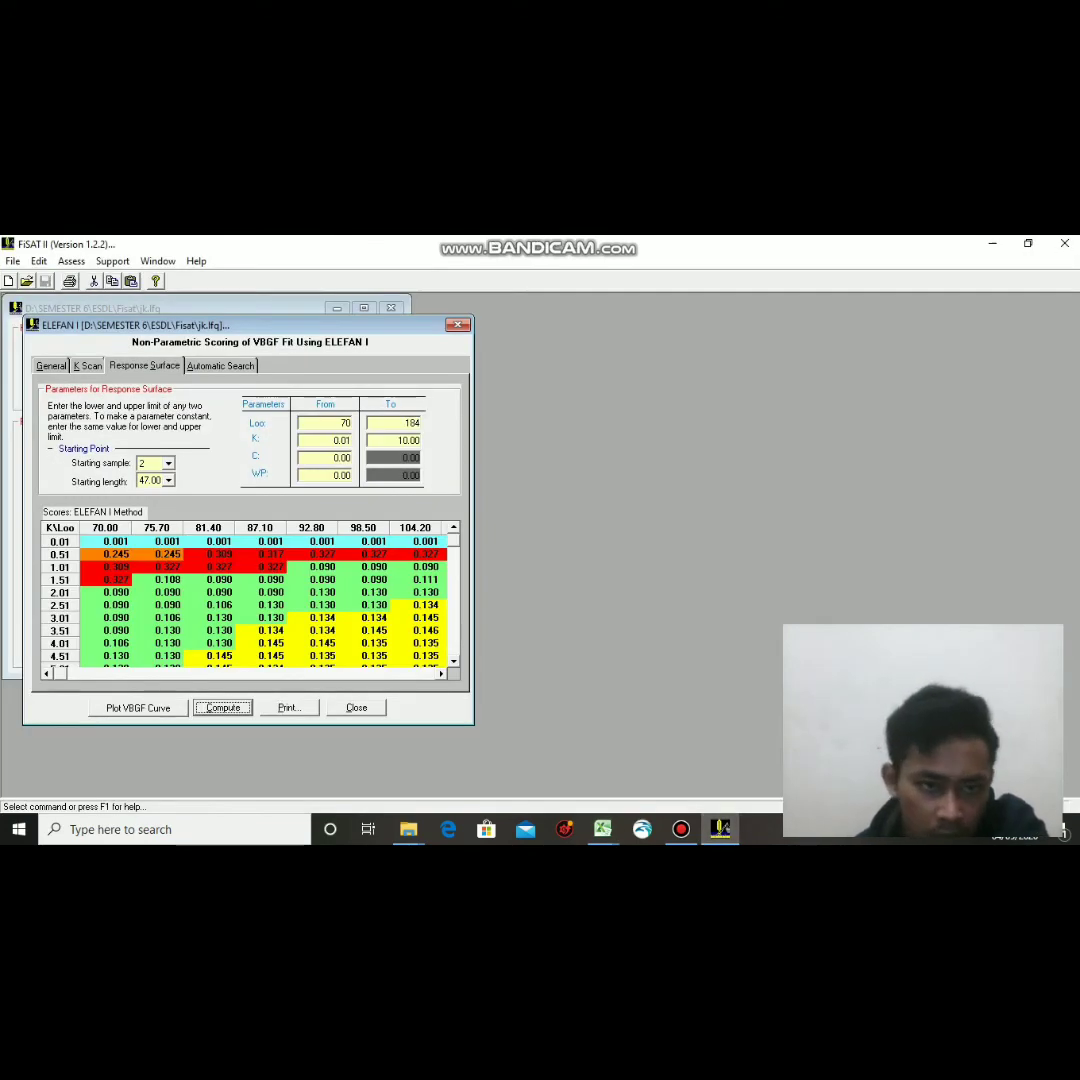
pyautogui.click(169, 463)
pyautogui.click(155, 498)
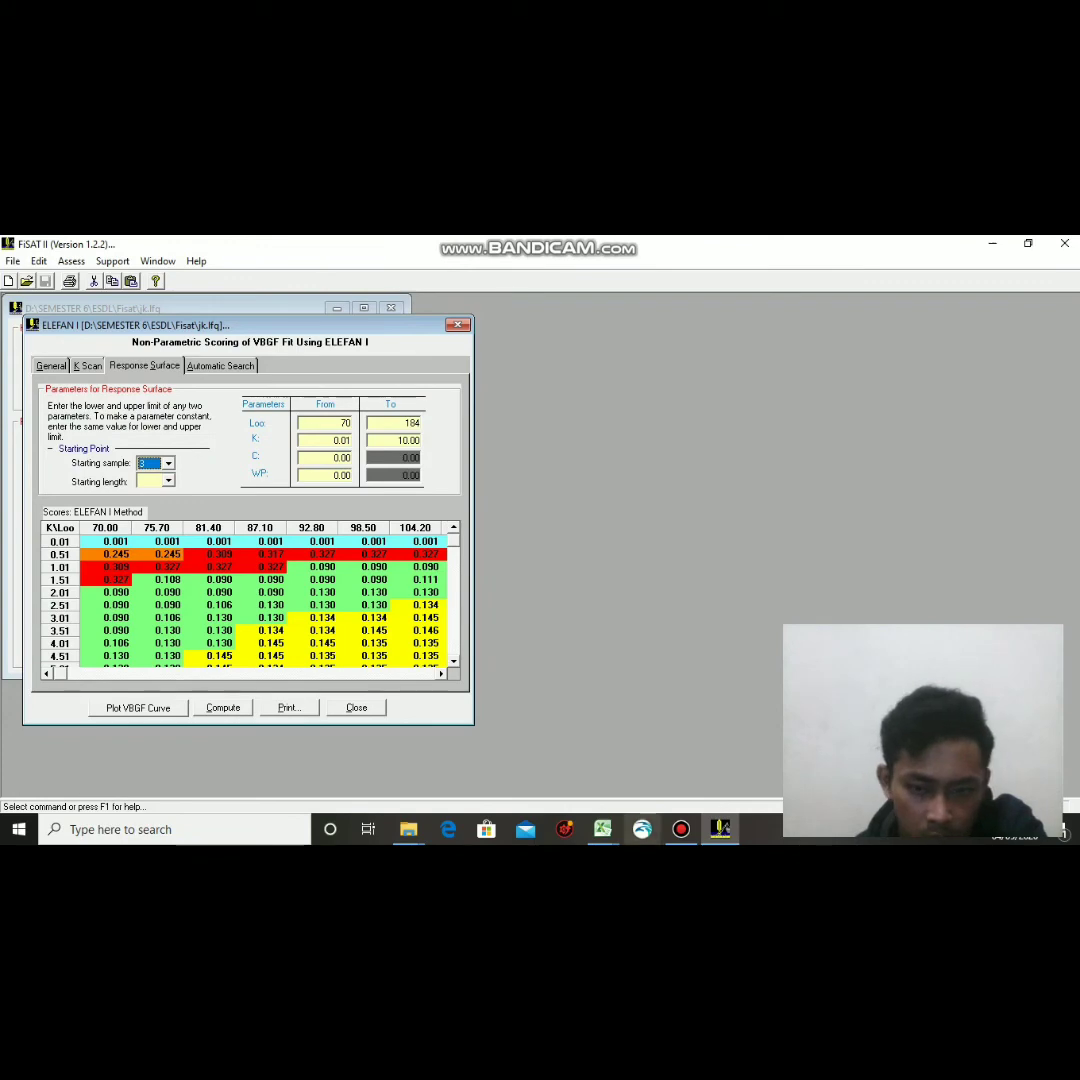
pyautogui.click(603, 829)
pyautogui.click(689, 762)
pyautogui.scroll(2, 600, 580)
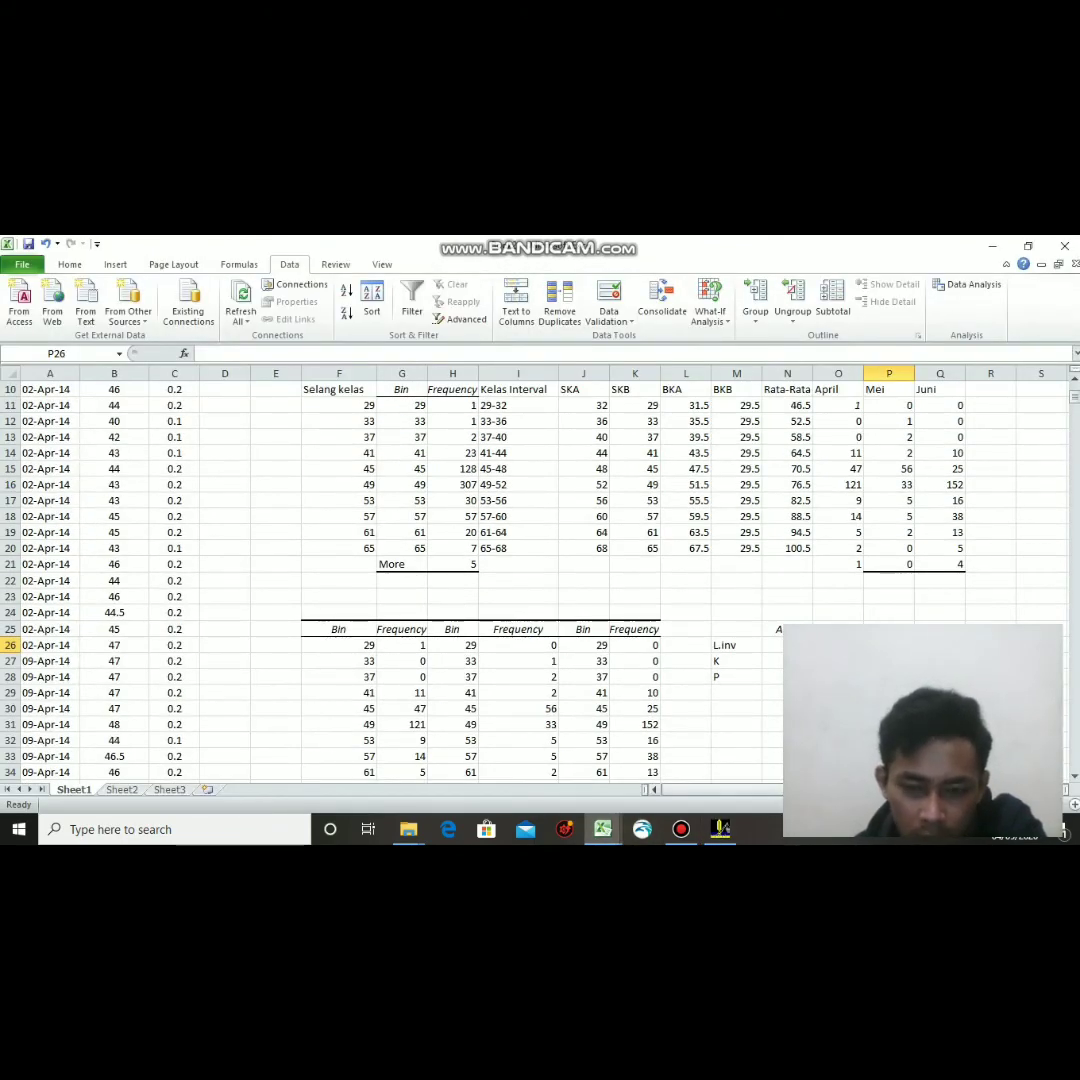
pyautogui.click(685, 760)
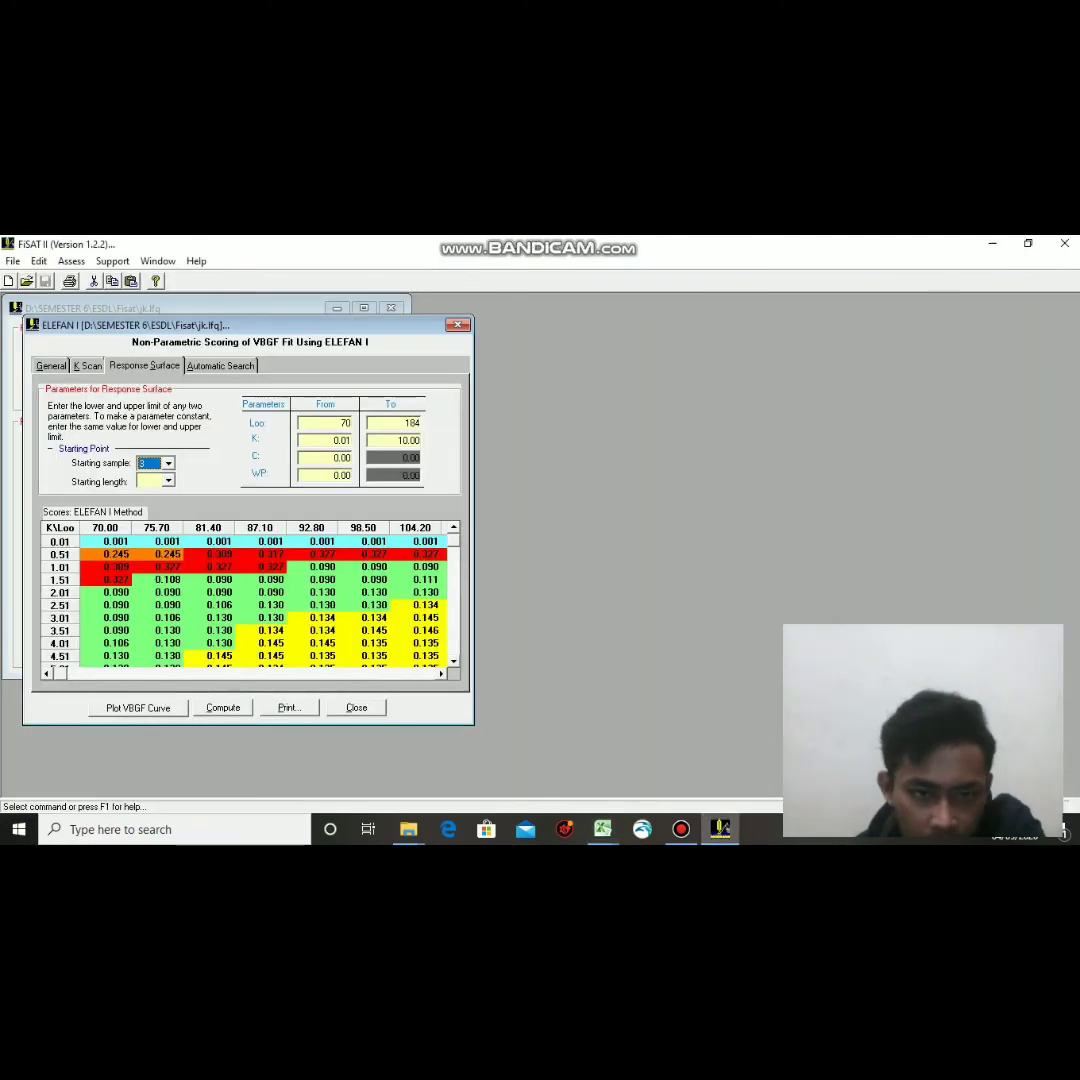
pyautogui.click(168, 481)
pyautogui.click(150, 547)
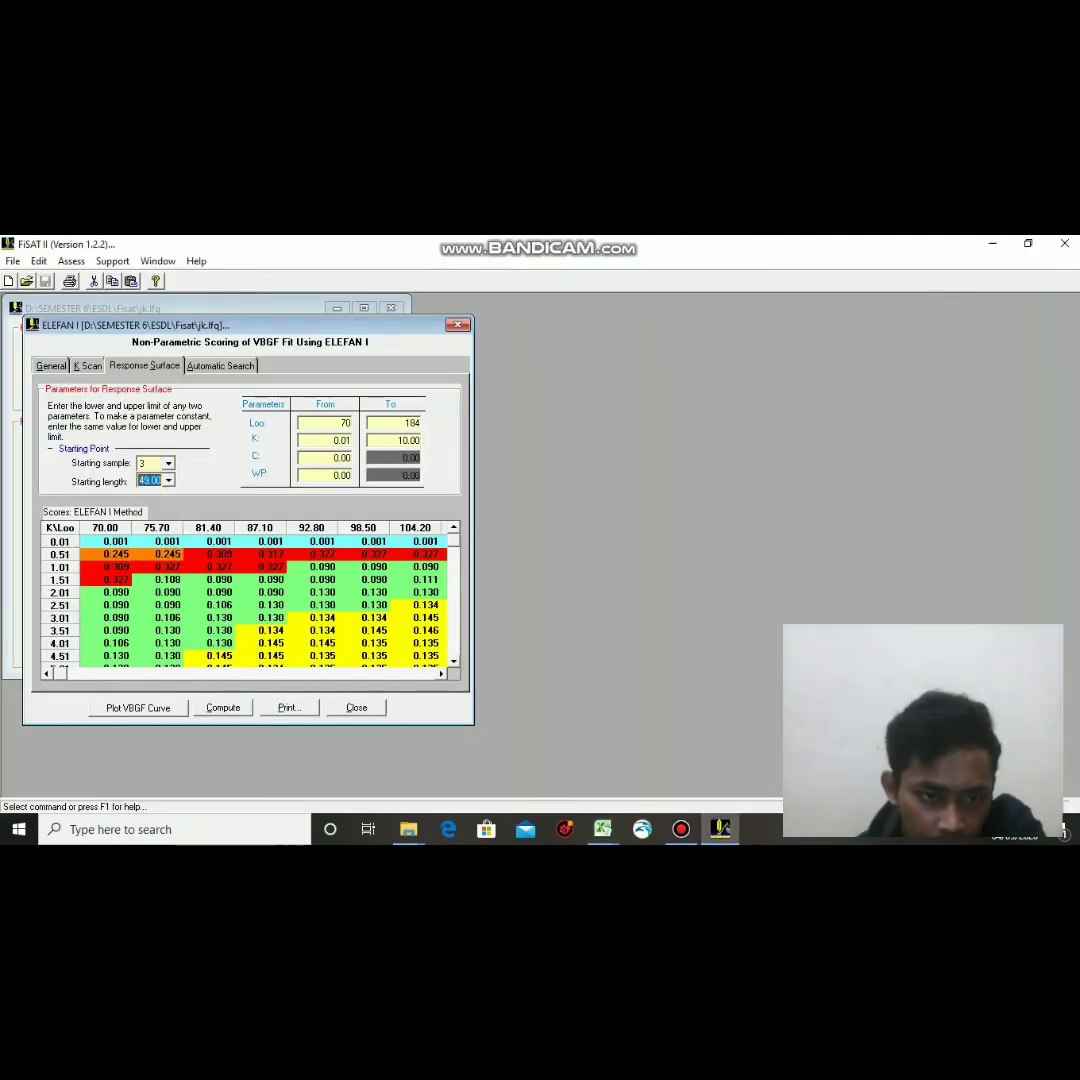
# Compute the ELEFAN I response surface for sample 3 and dismiss the completion note.
pyautogui.click(223, 707)
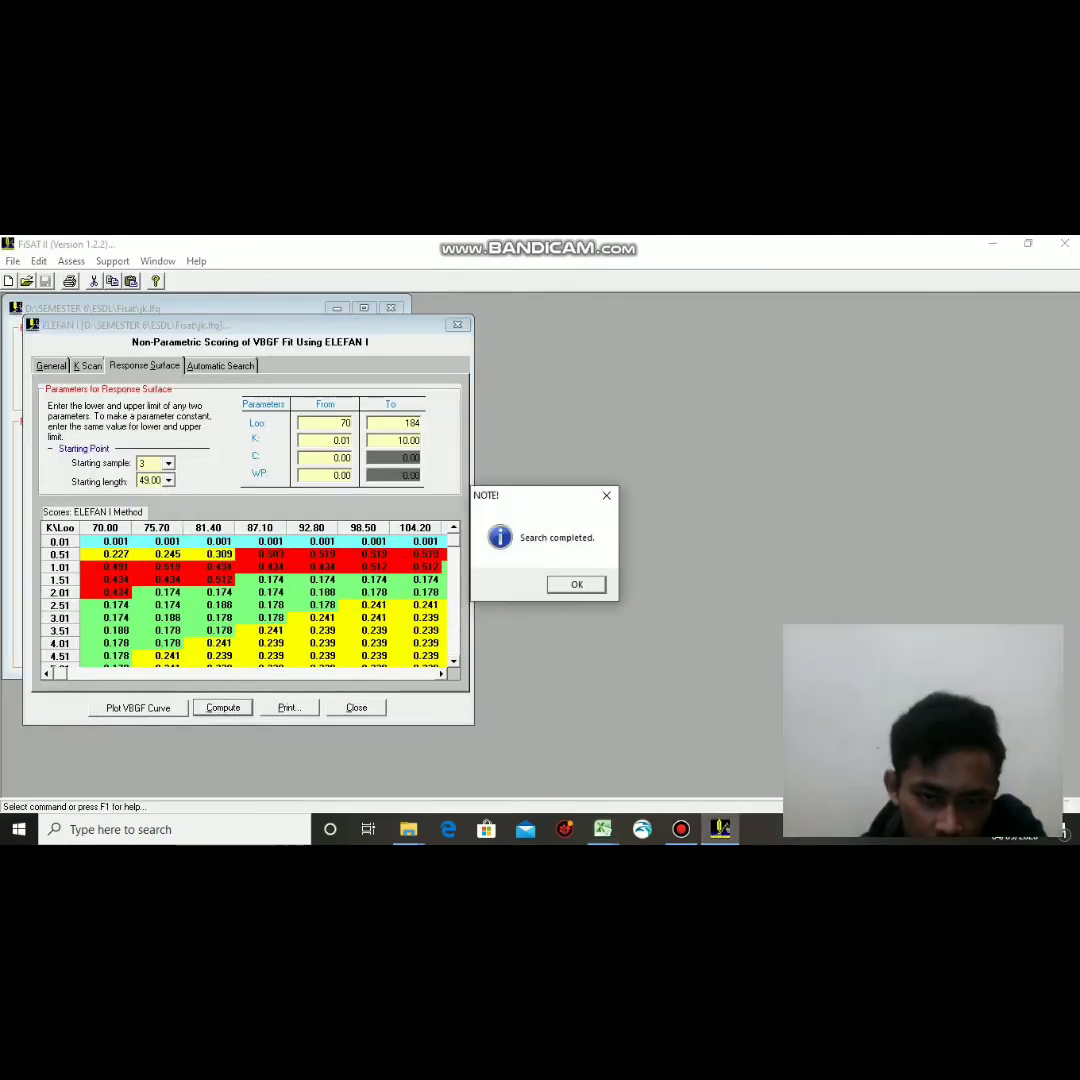
pyautogui.press('Return')
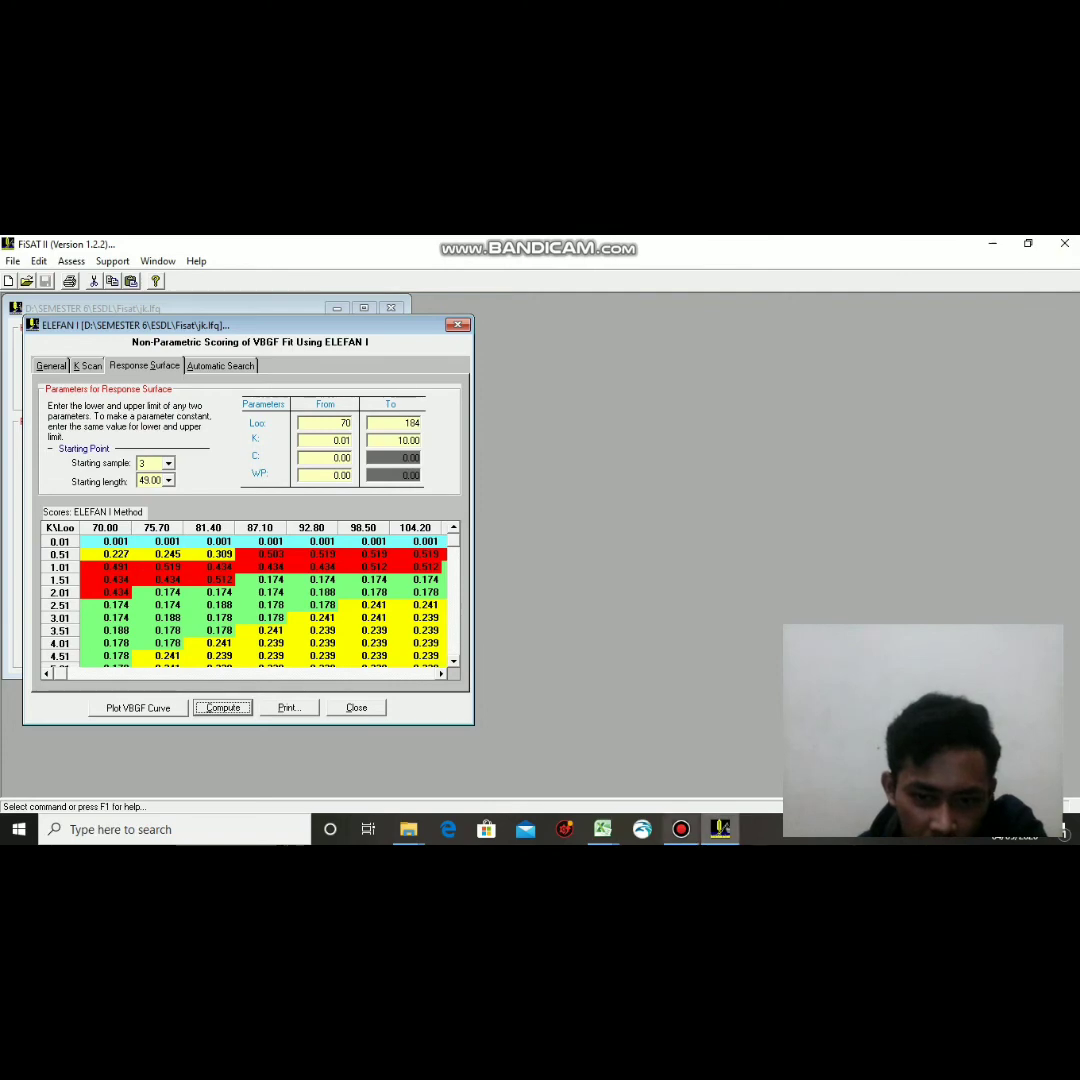
pyautogui.click(681, 829)
pyautogui.click(747, 309)
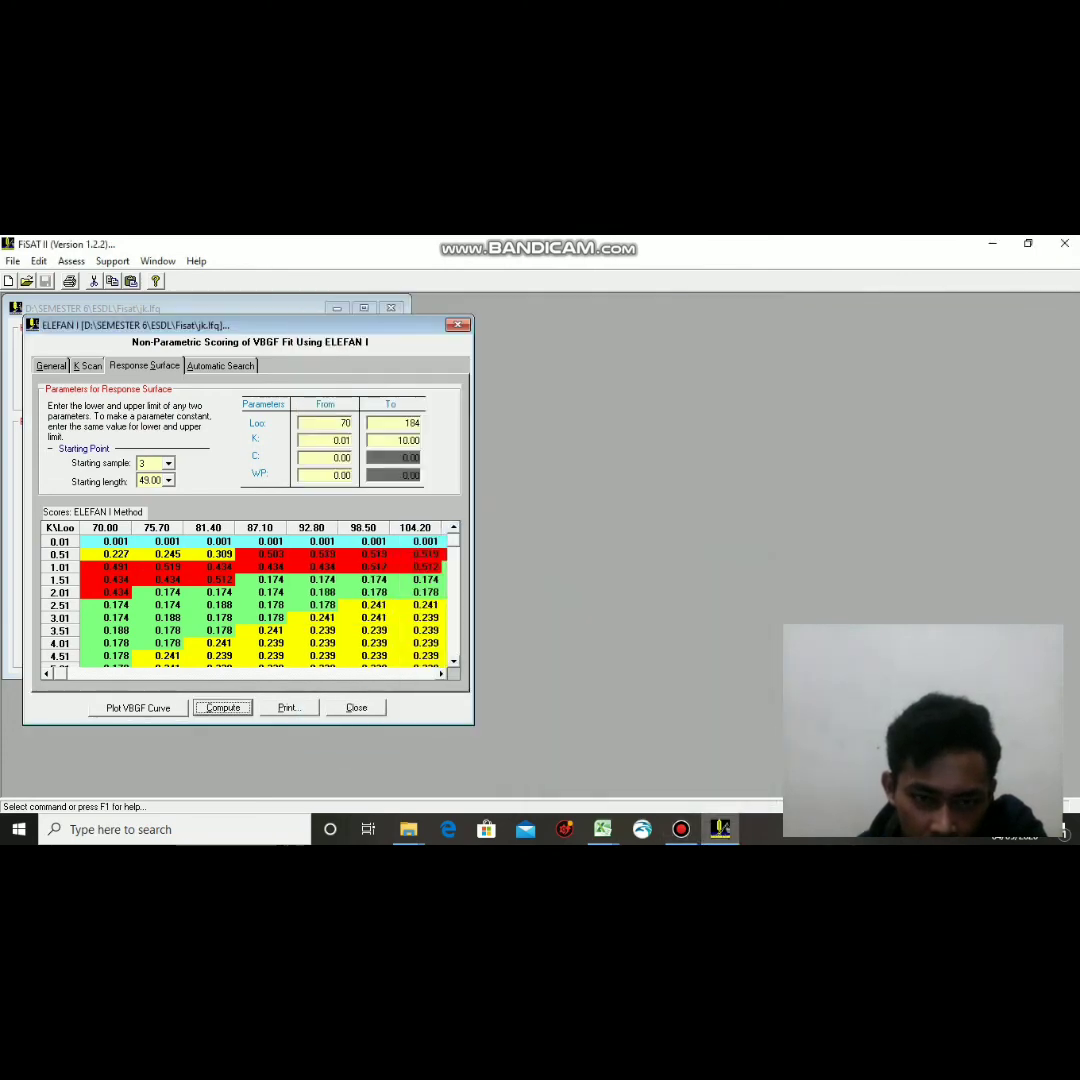
# Switch to Book2 in Excel and enter 0.519 as Juni's P in cell P28.
pyautogui.click(603, 829)
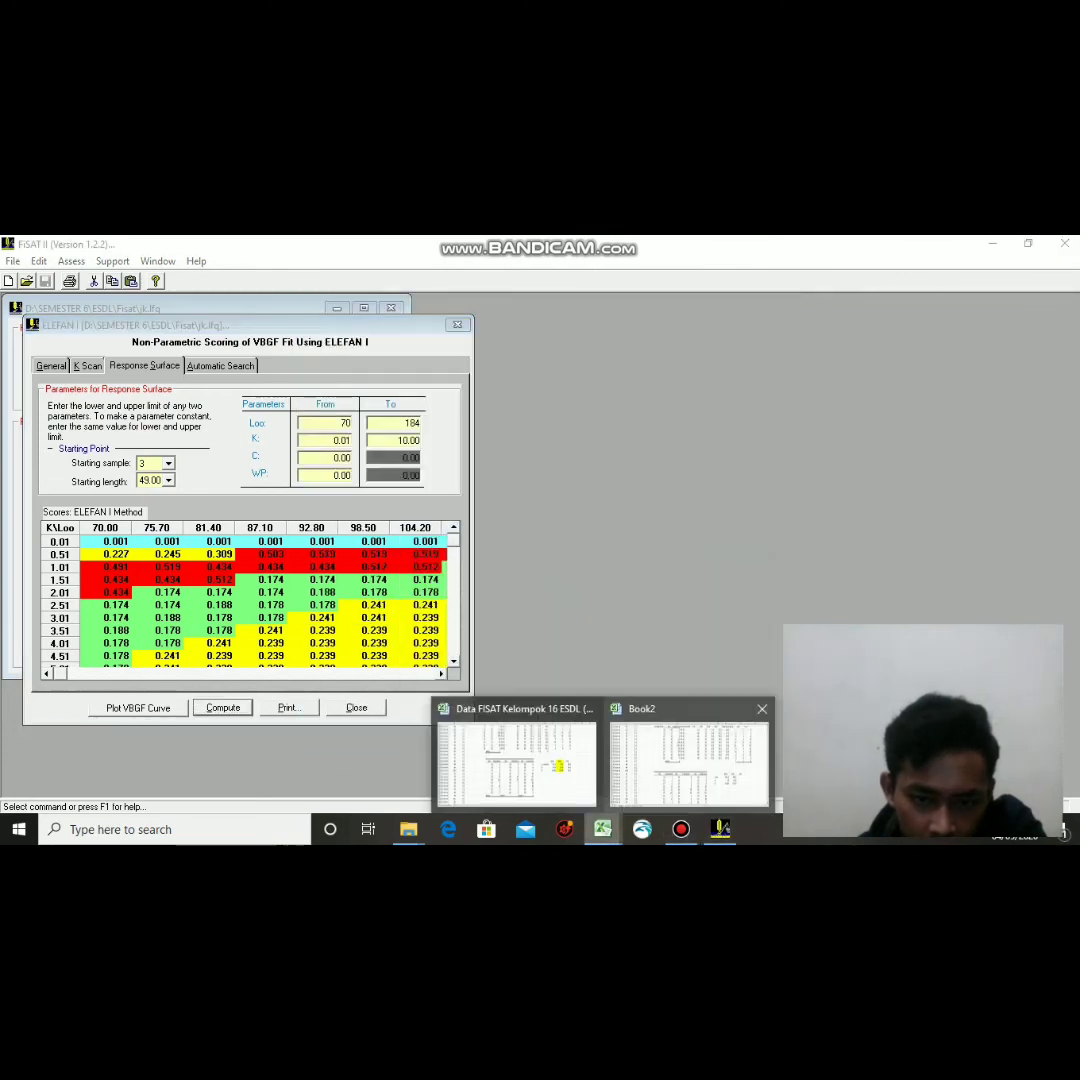
pyautogui.click(688, 766)
pyautogui.scroll(-2, 640, 600)
pyautogui.click(889, 581)
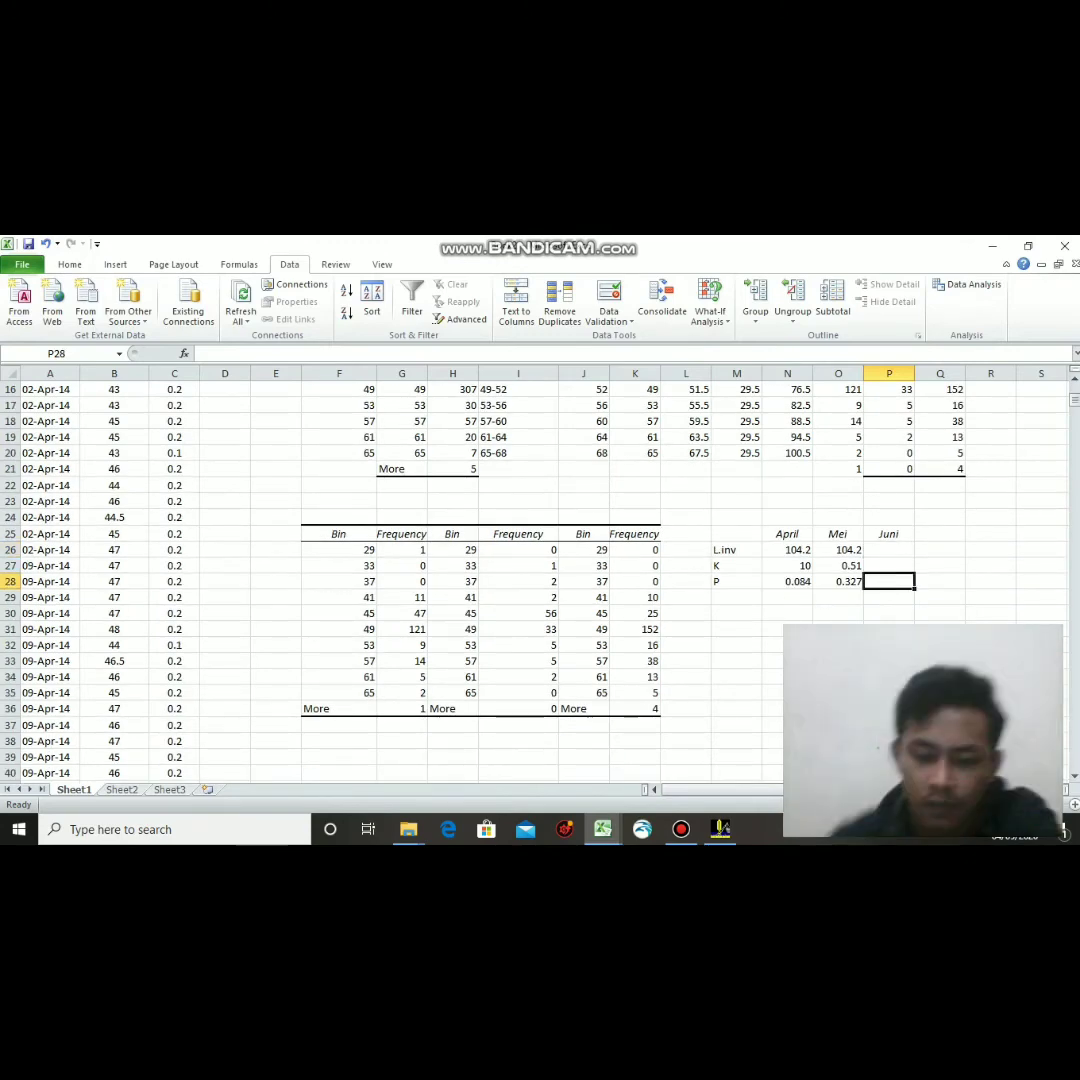
pyautogui.write('0.519')
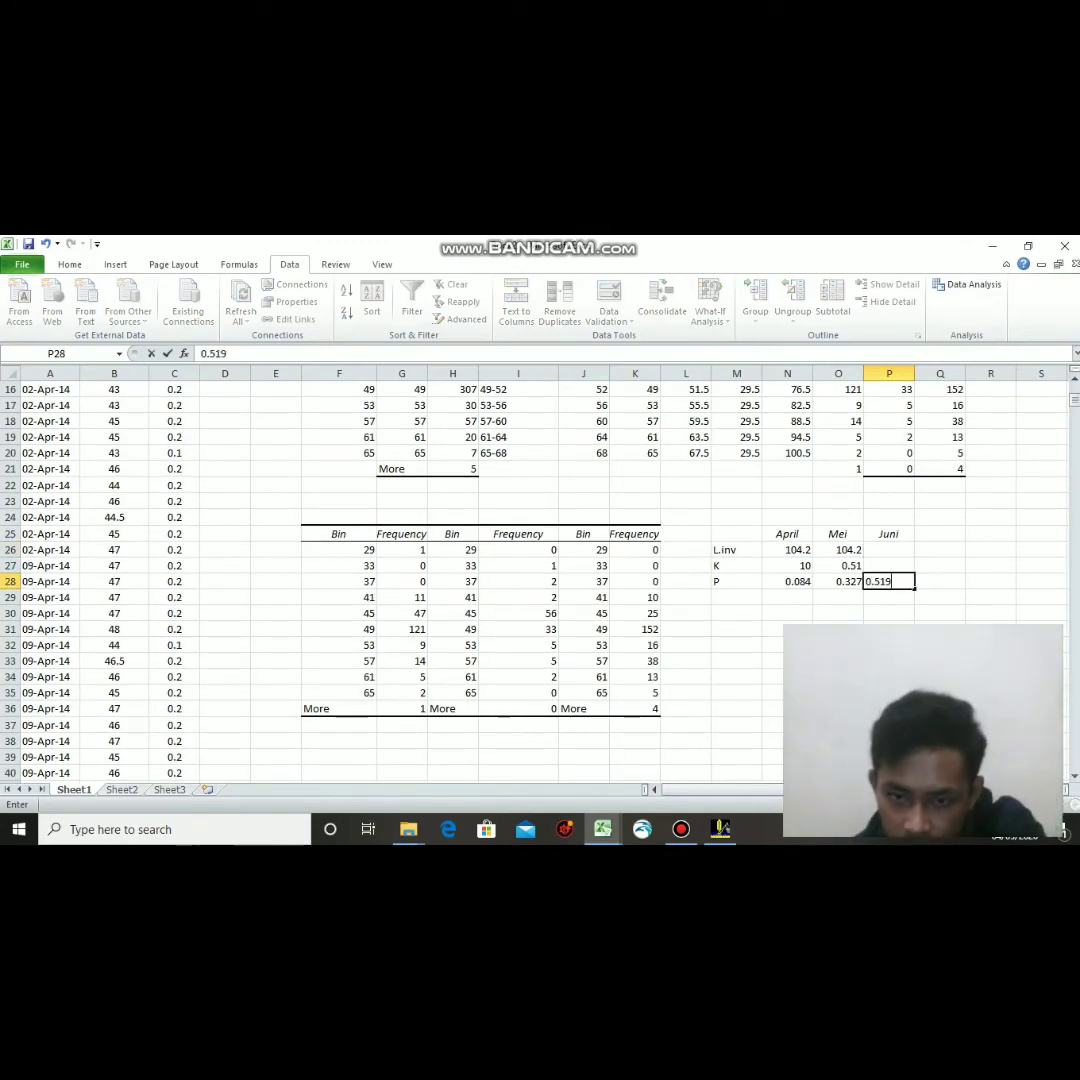
# Recheck the FiSAT II scores and copy Mei's L.inv 104.2 and K 0.51 across to Juni in Book2 cells P26:P27.
pyautogui.click(720, 829)
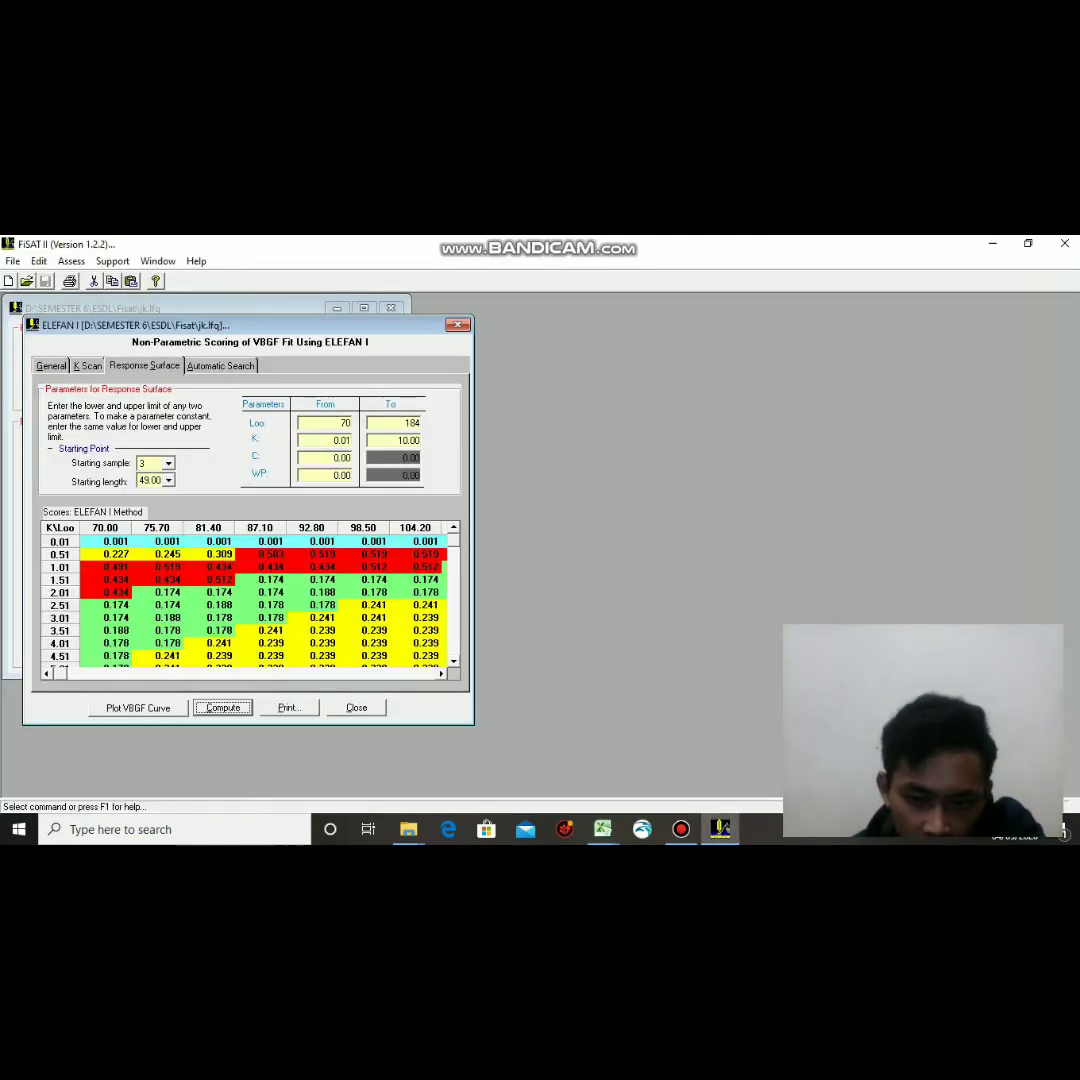
pyautogui.hotkey('alt', 'Tab')
pyautogui.moveTo(838, 550); pyautogui.dragTo(889, 574)
pyautogui.scroll(-1, 889, 574)
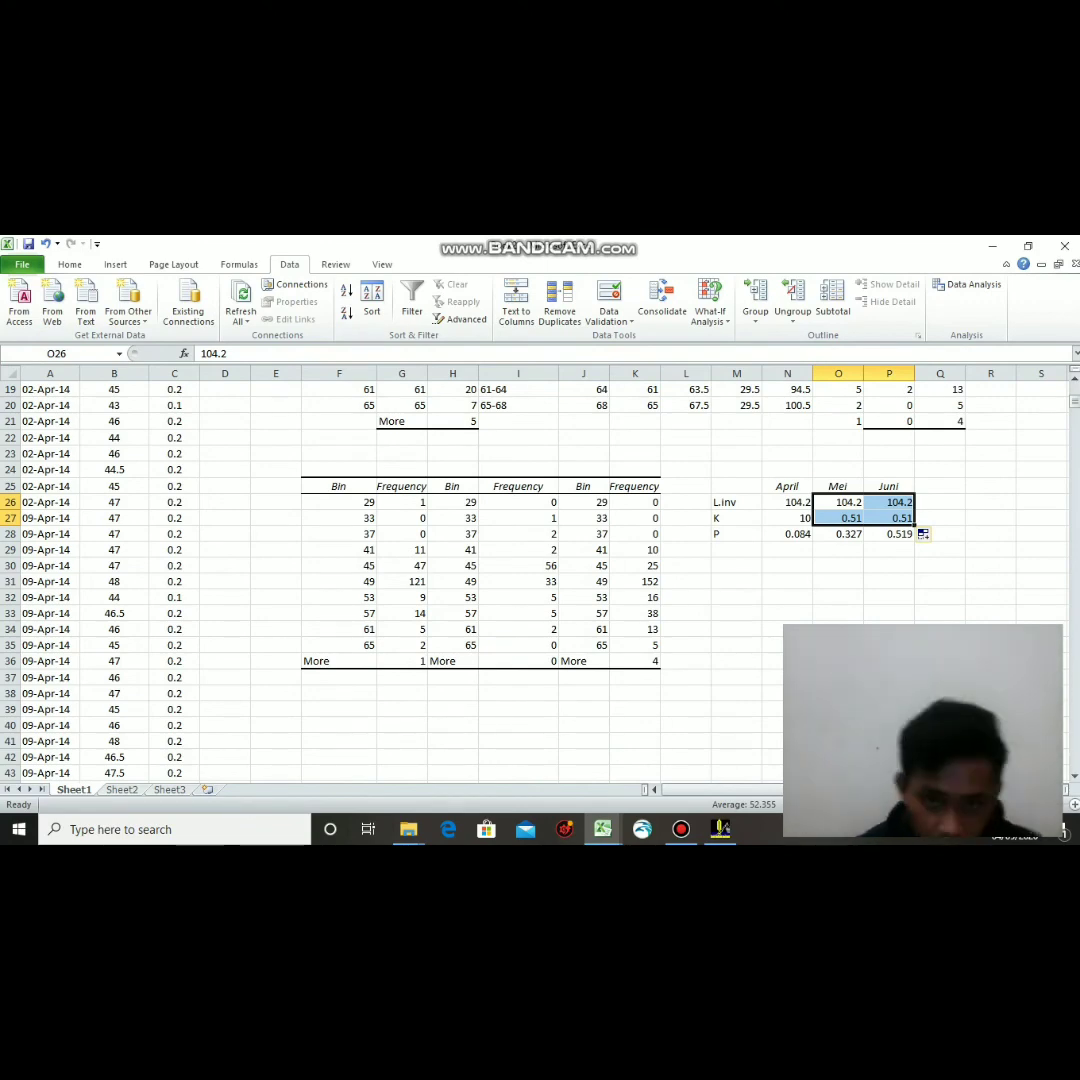
# Open the ELEFAN I K Scan settings in FiSAT II, then return to the Excel workbooks.
pyautogui.hotkey('alt', 'Tab')
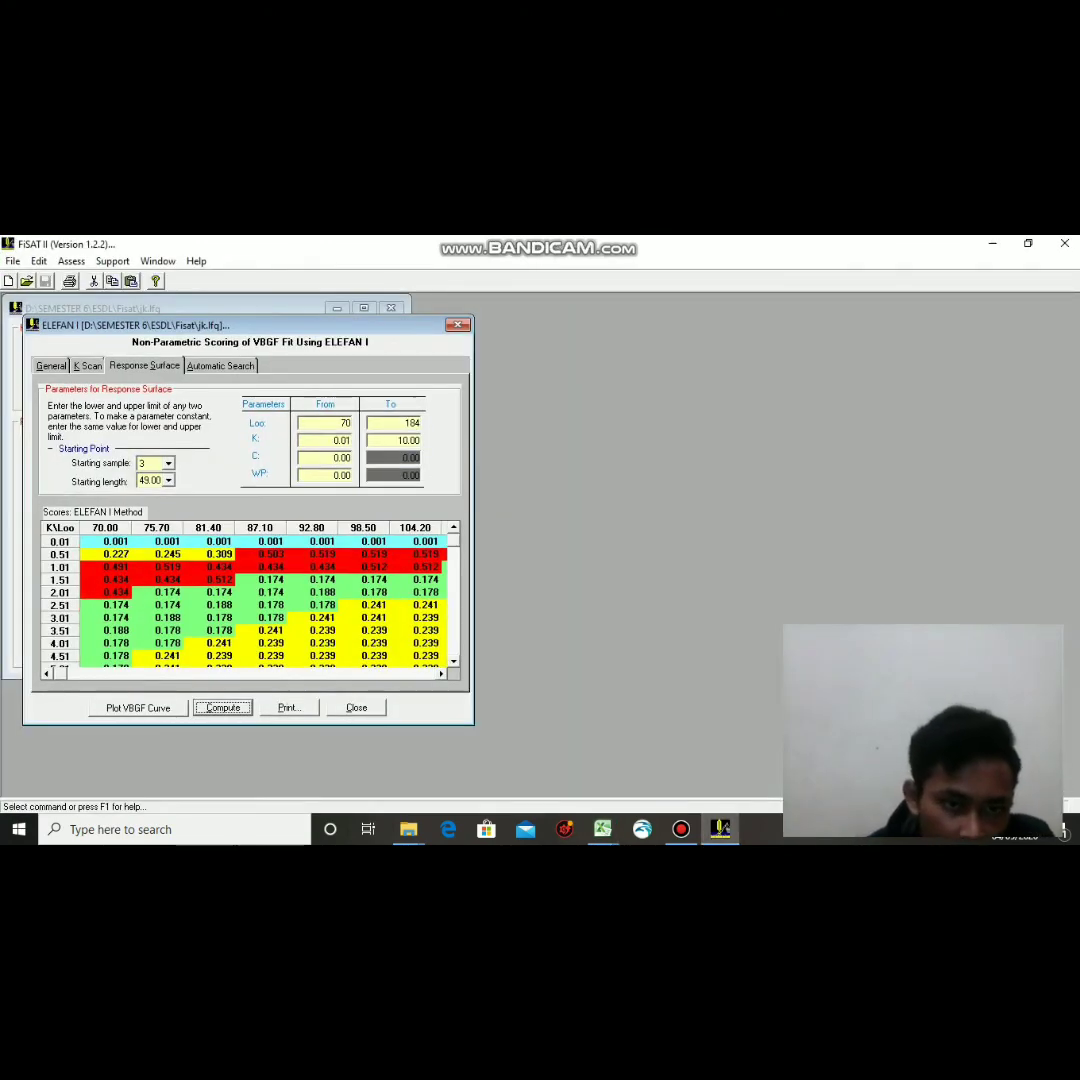
pyautogui.click(88, 366)
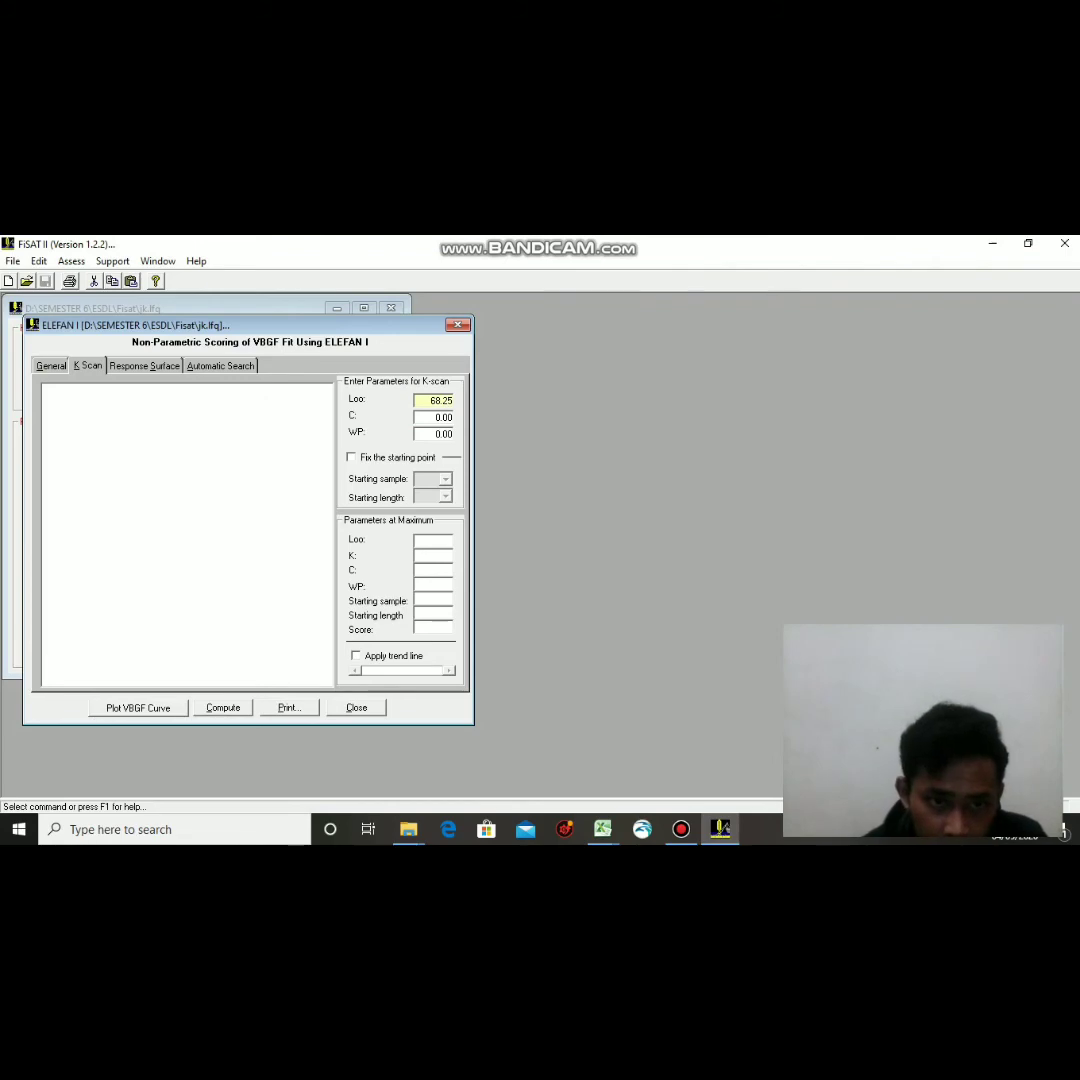
pyautogui.moveTo(602, 829)
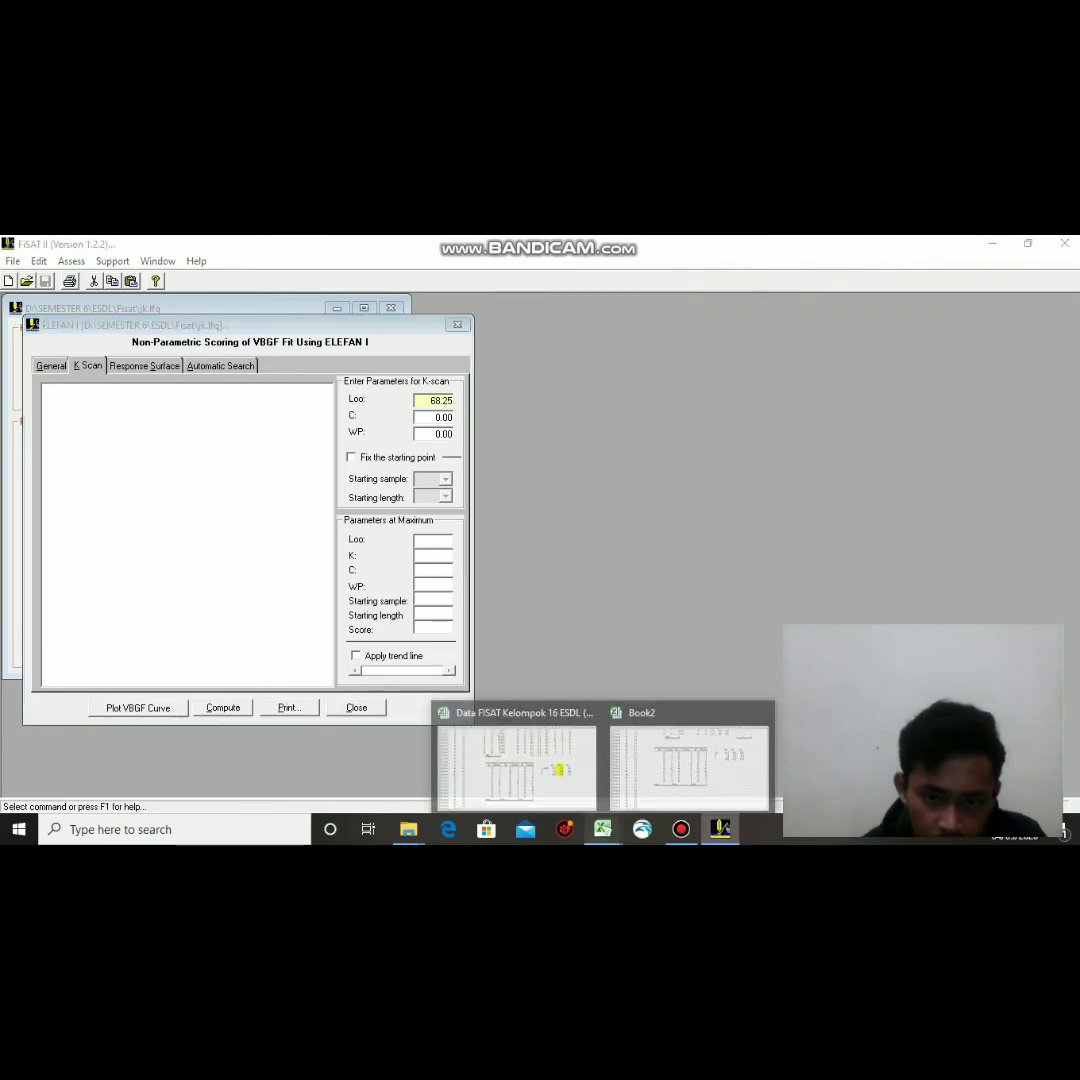
pyautogui.click(515, 760)
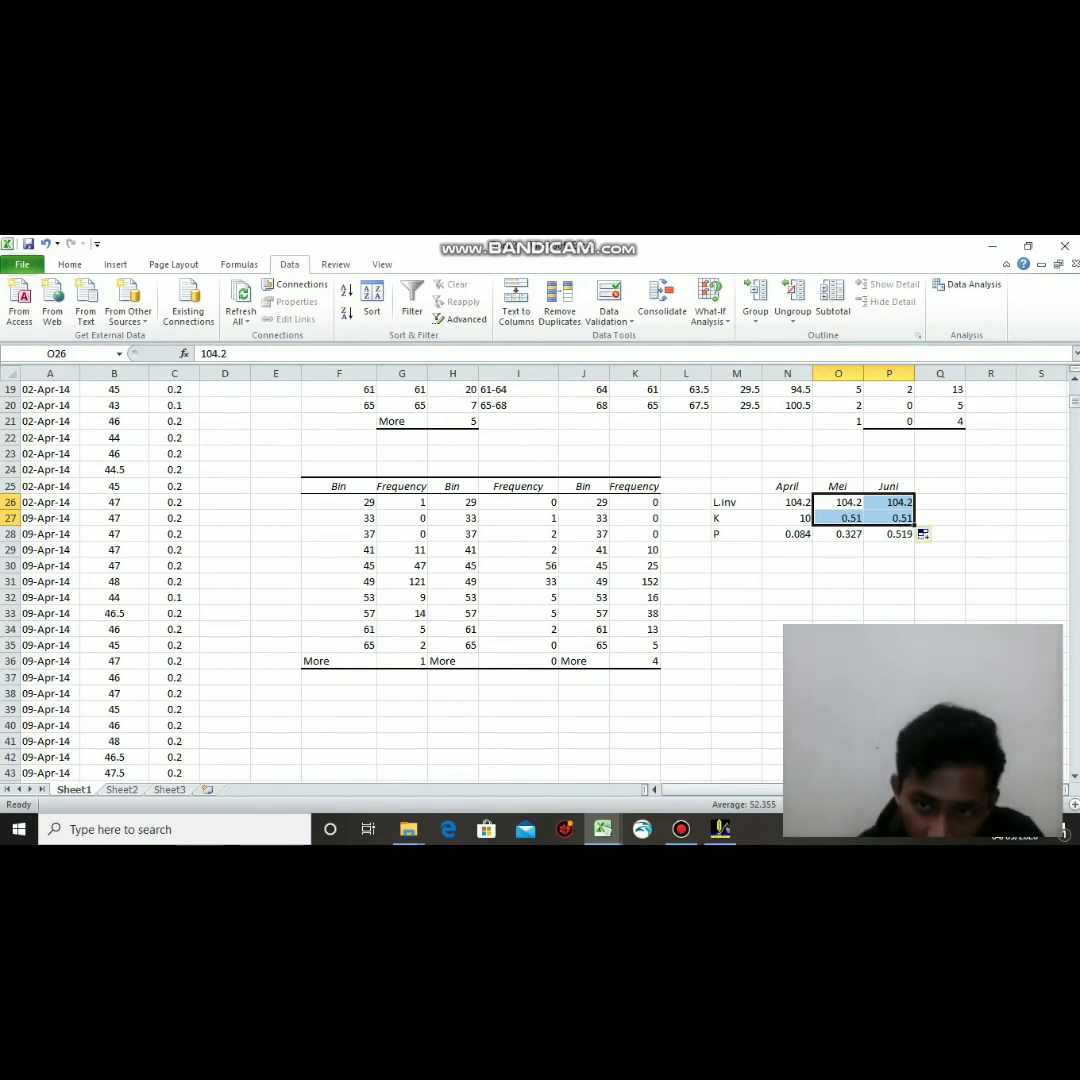
# Highlight Juni's L.inv, K and P values in Book2 cells P26:P28 with a yellow fill.
pyautogui.moveTo(889, 534); pyautogui.dragTo(889, 503)
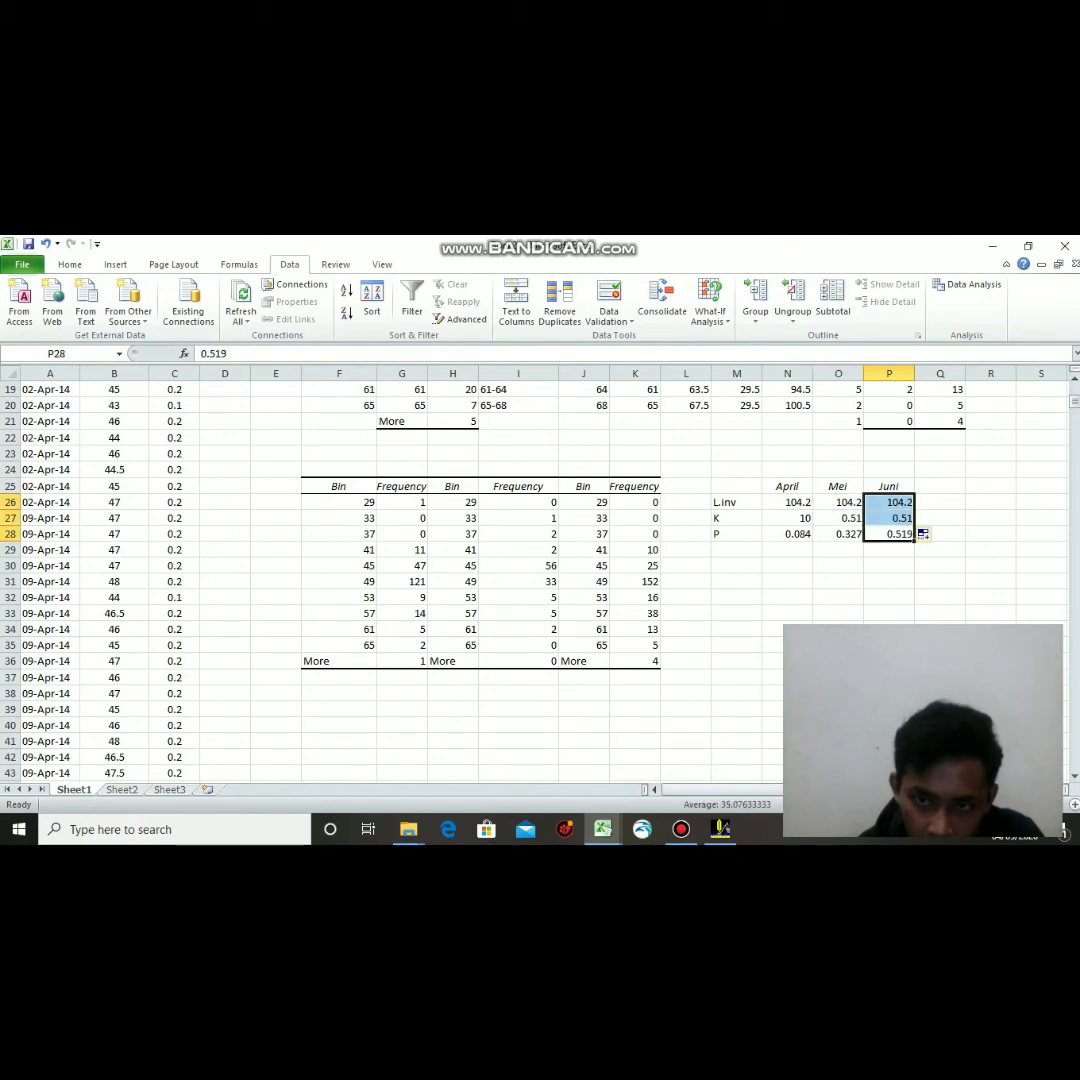
pyautogui.rightClick(893, 504)
pyautogui.click(918, 481)
pyautogui.click(991, 550)
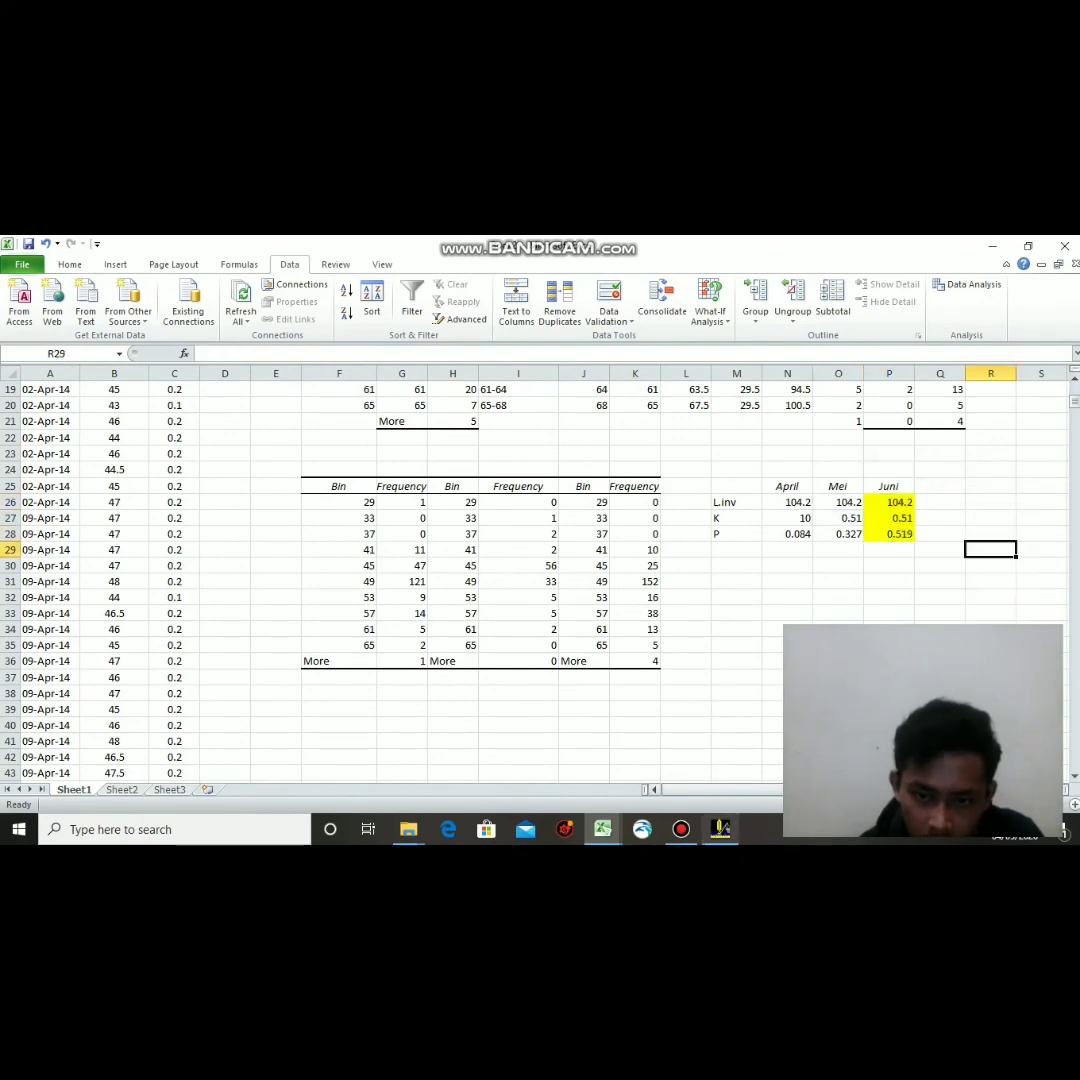
# Return to FiSAT II and set the K-scan Loo parameter to 104.20.
pyautogui.click(720, 829)
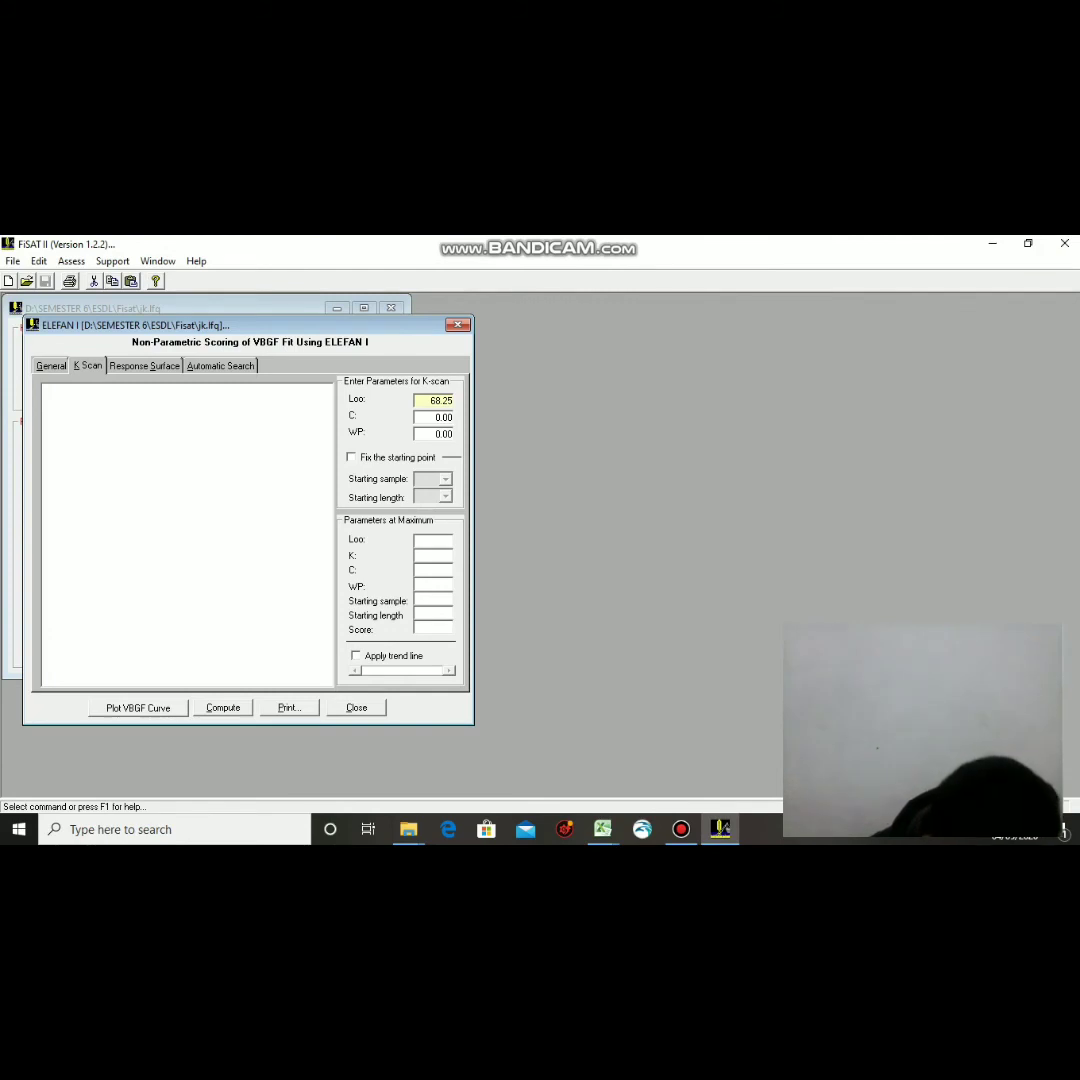
pyautogui.hotkey('shift', 'Right')
pyautogui.hotkey('shift', 'Right')
pyautogui.hotkey('shift', 'Right')
pyautogui.hotkey('shift', 'Right')
pyautogui.hotkey('shift', 'Right')
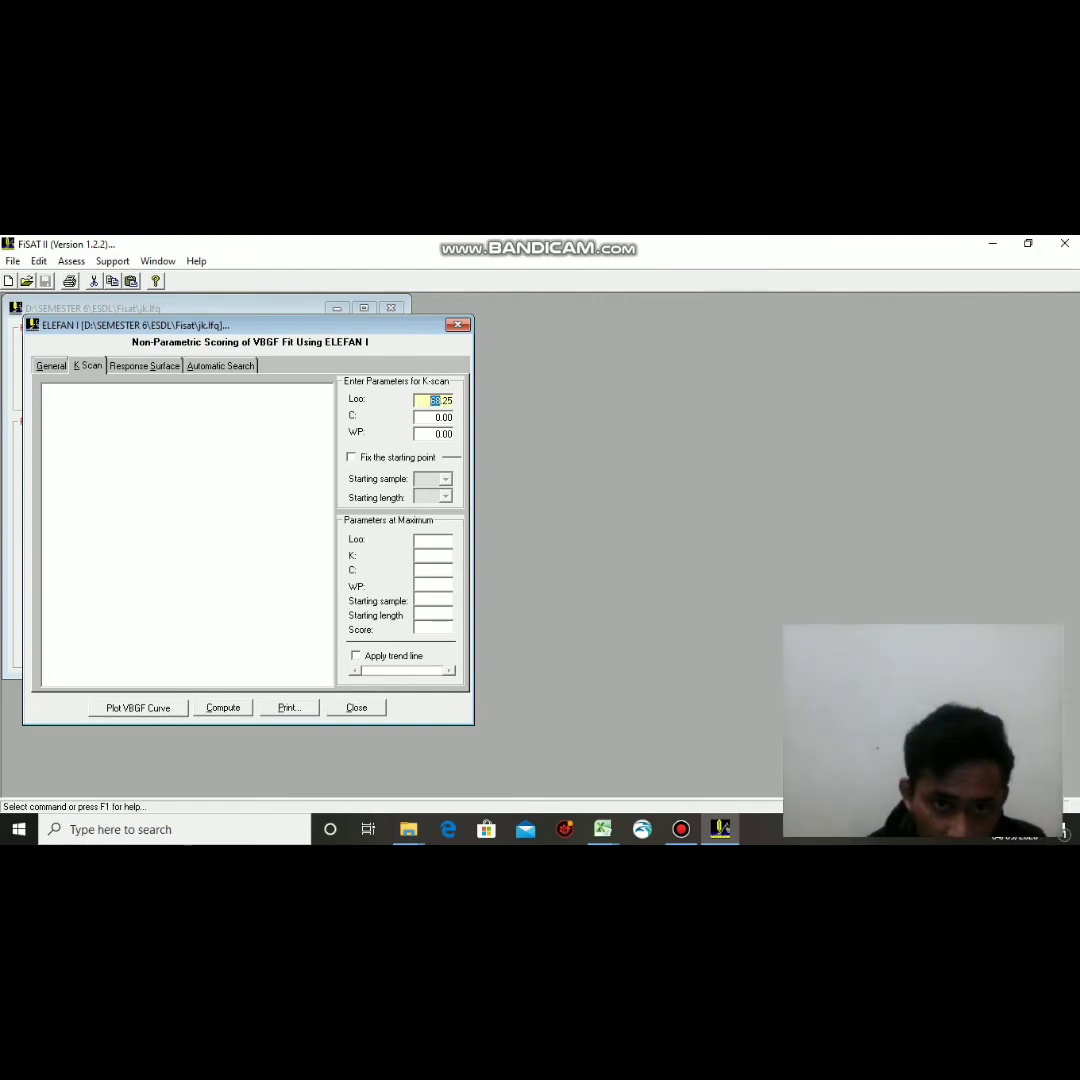
pyautogui.write('104.20')
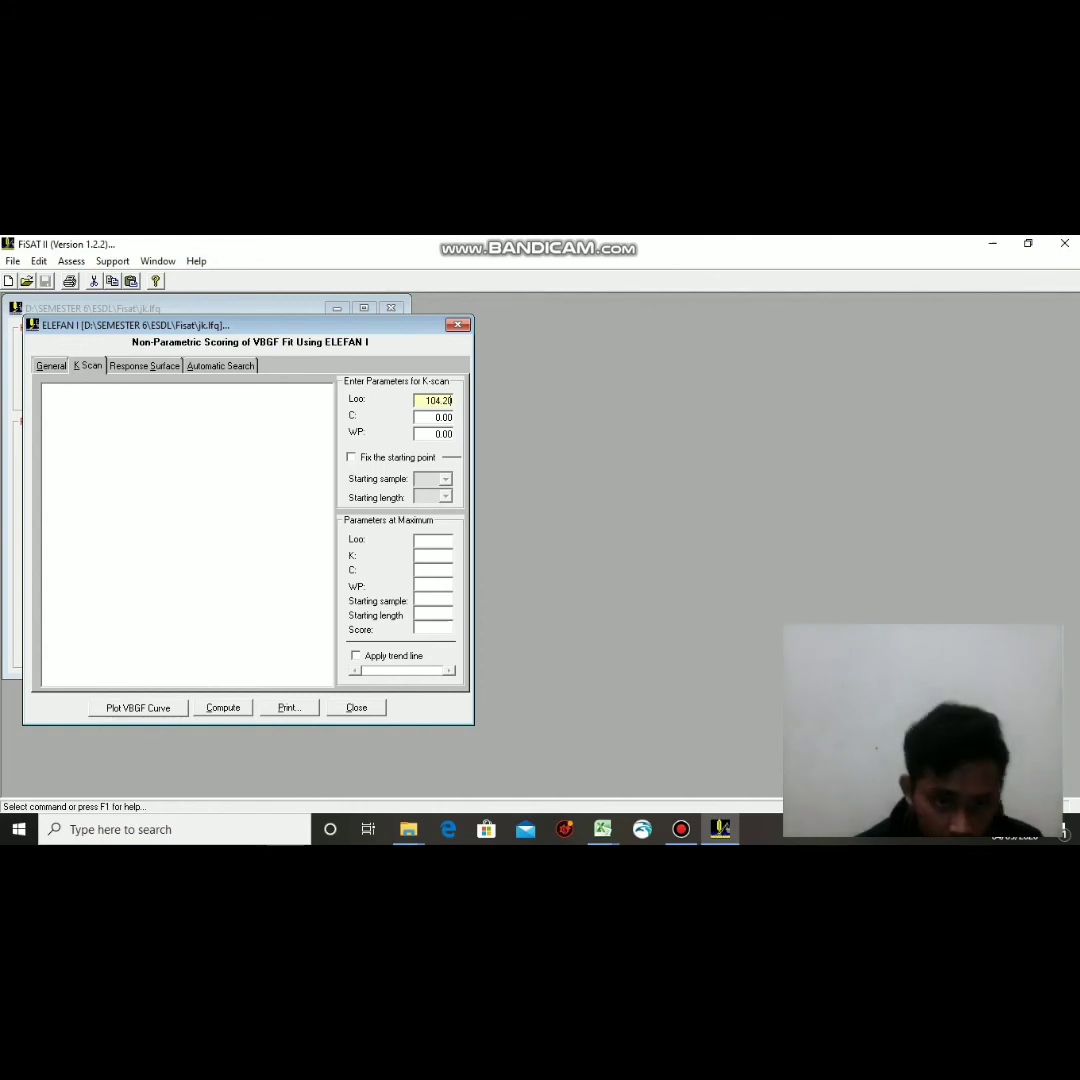
# Open the VBGF and length frequency plot and enable restructured frequencies and plotting of the VBGF curve.
pyautogui.click(138, 708)
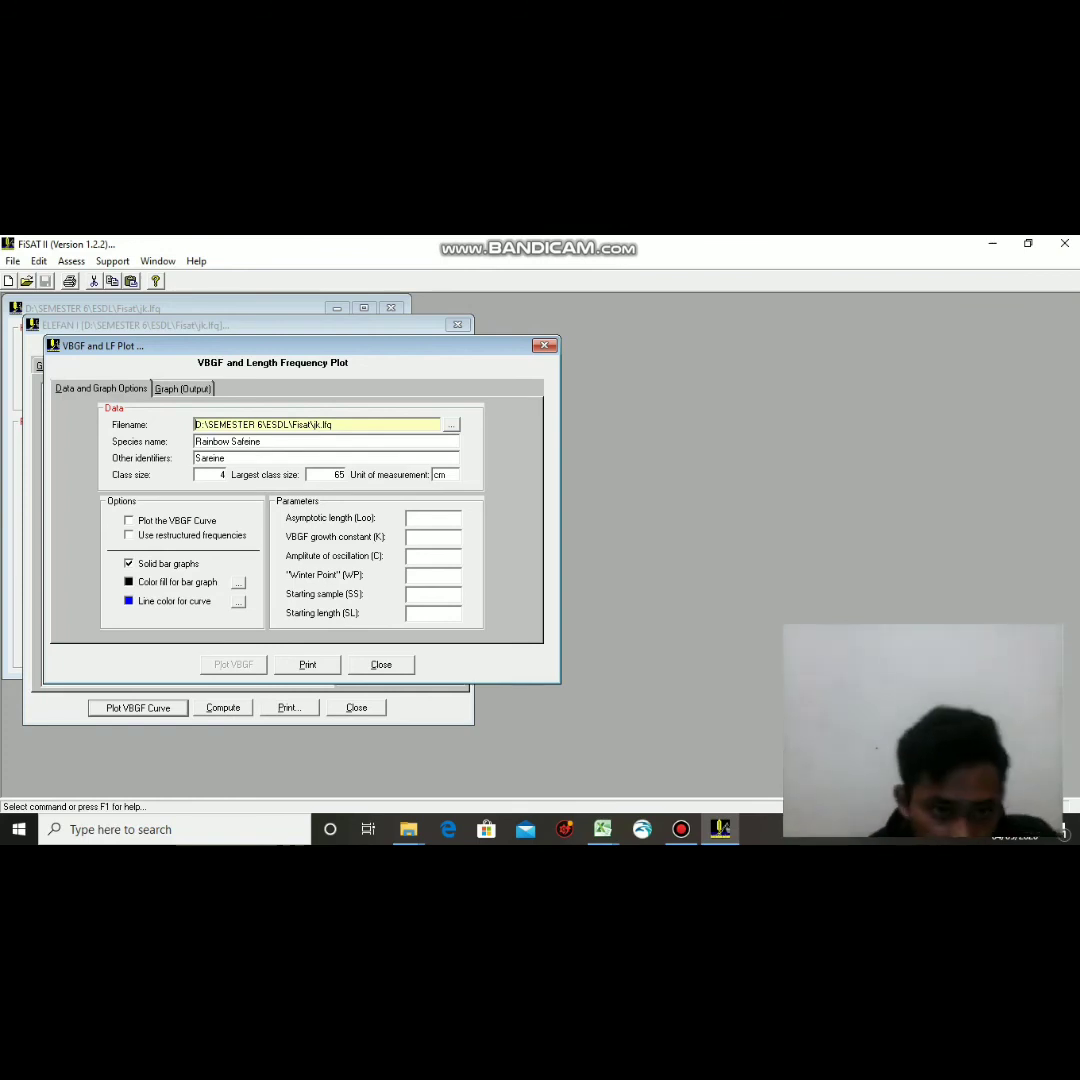
pyautogui.click(129, 536)
pyautogui.click(129, 521)
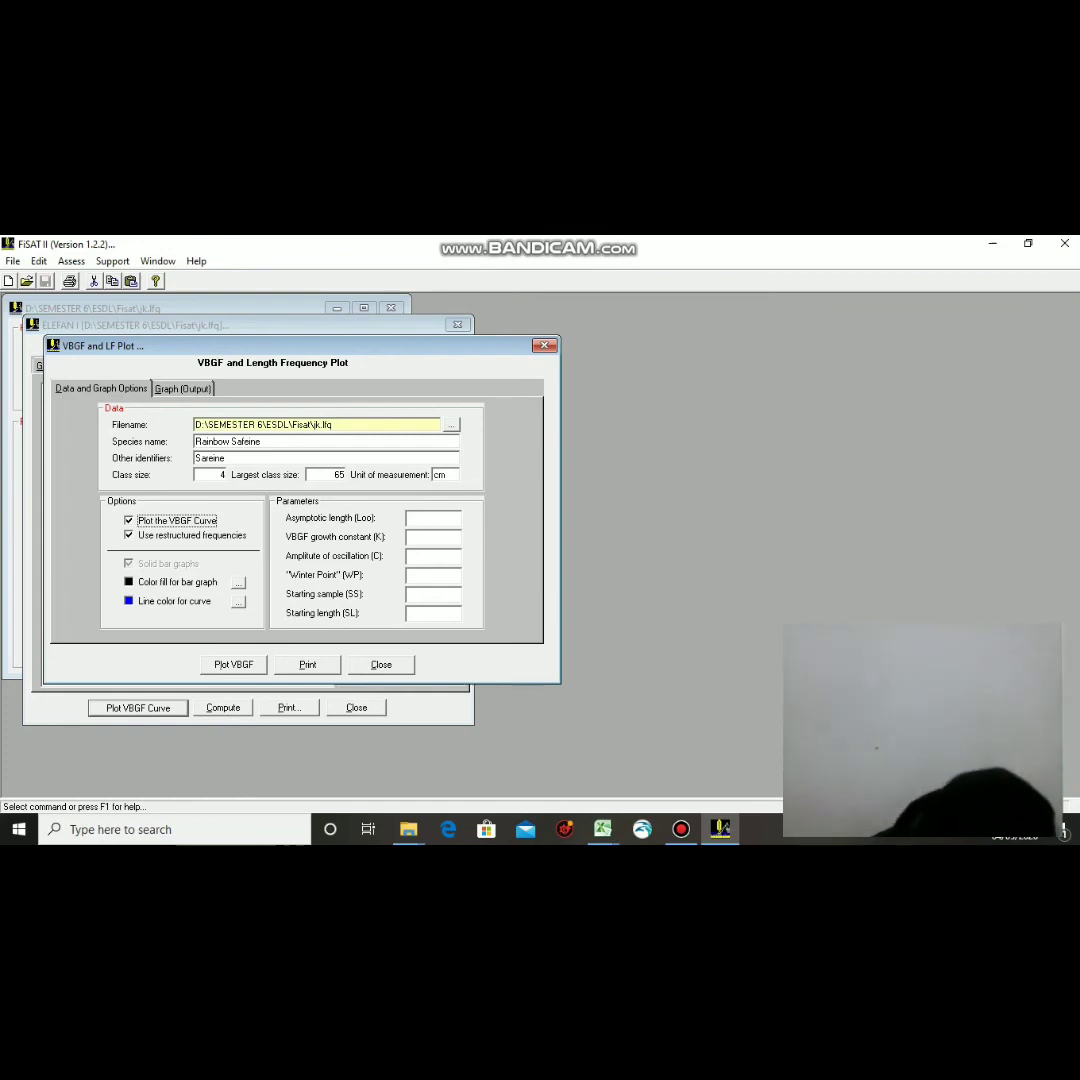
# Examine the VBGF and length frequency graph output, and close the plot and ELEFAN I windows.
pyautogui.click(183, 389)
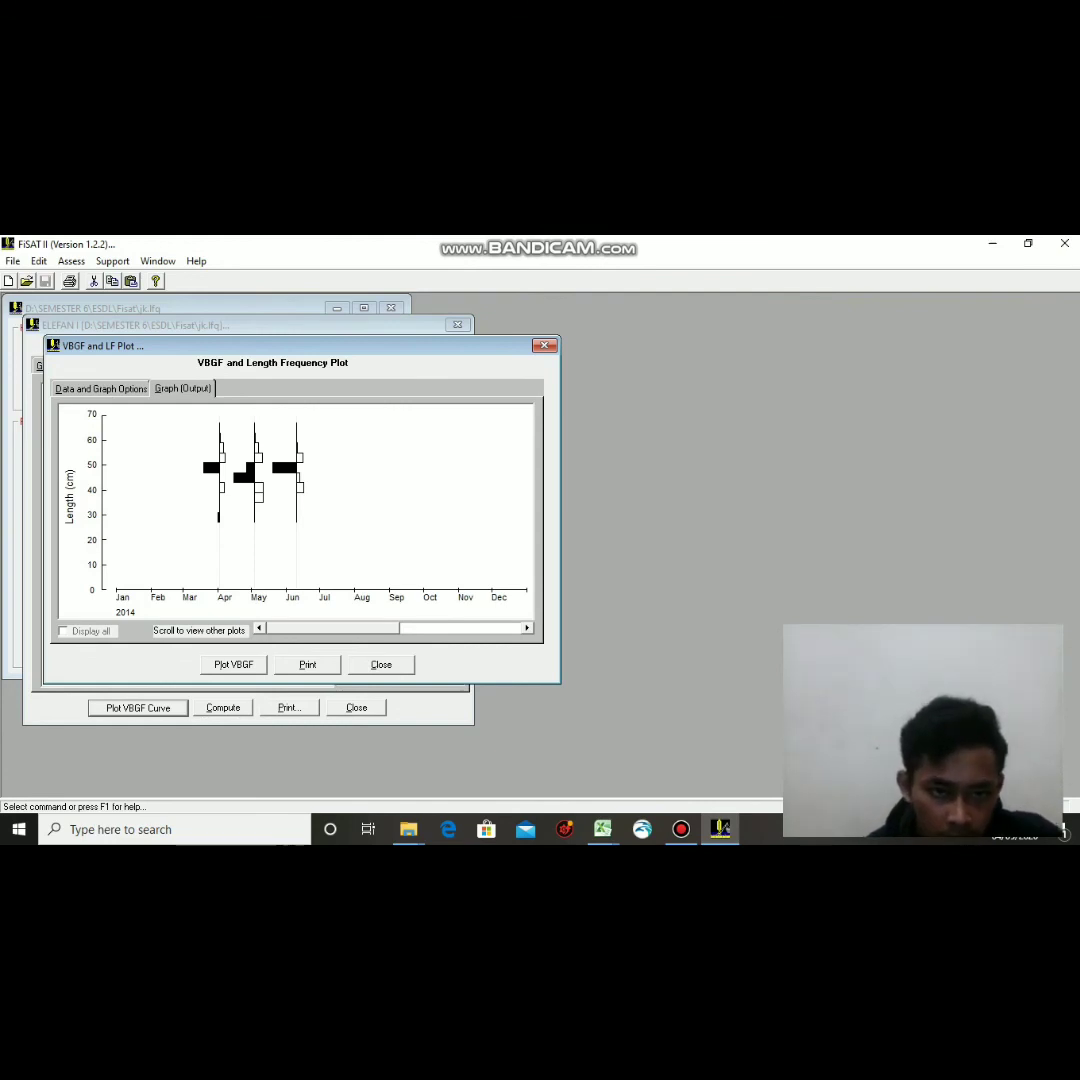
pyautogui.press('Escape')
pyautogui.press('Escape')
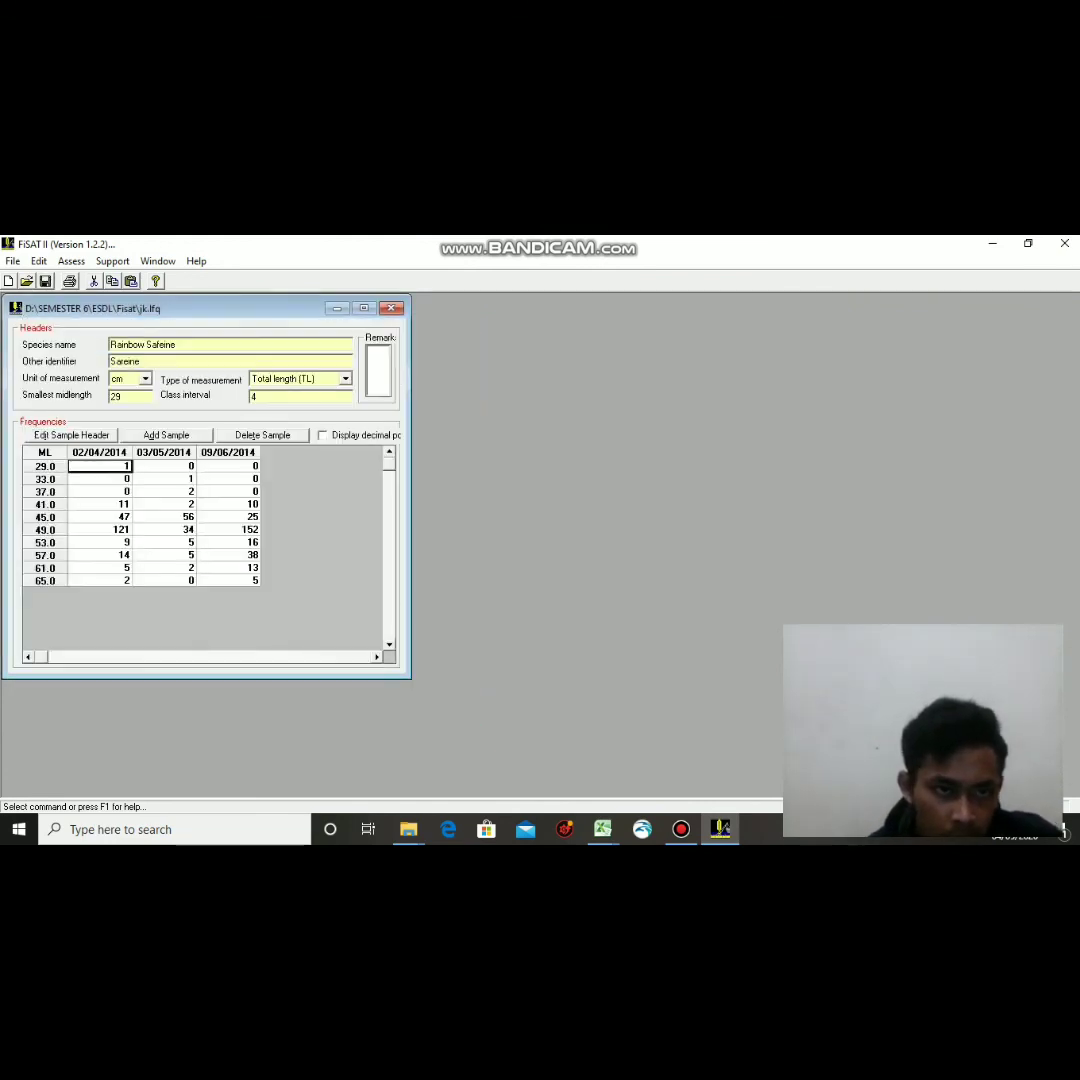
# Open the Length-converted Catch Curve mortality estimation for the jk.lfq data.
pyautogui.hotkey('alt', 'a')
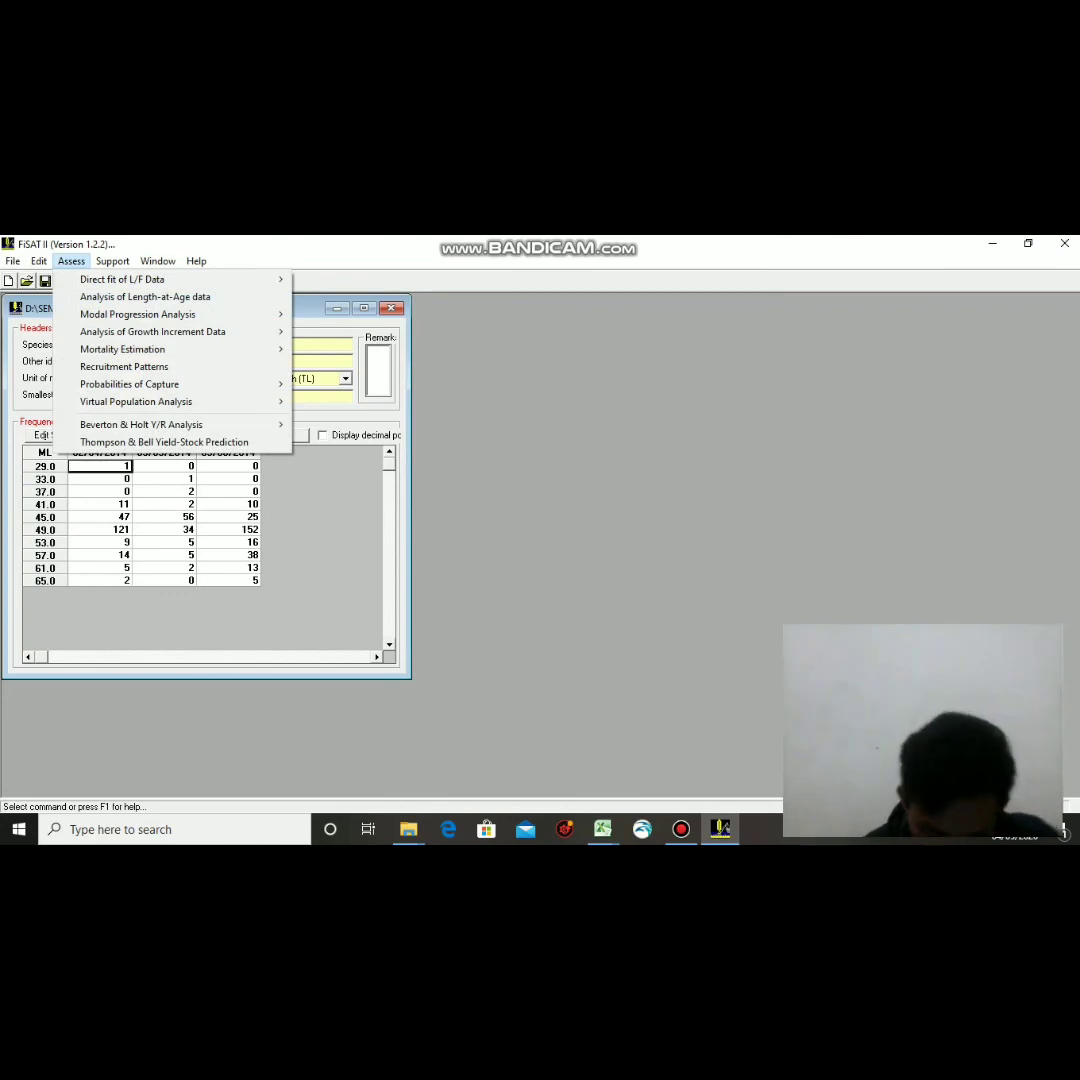
pyautogui.moveTo(138, 314)
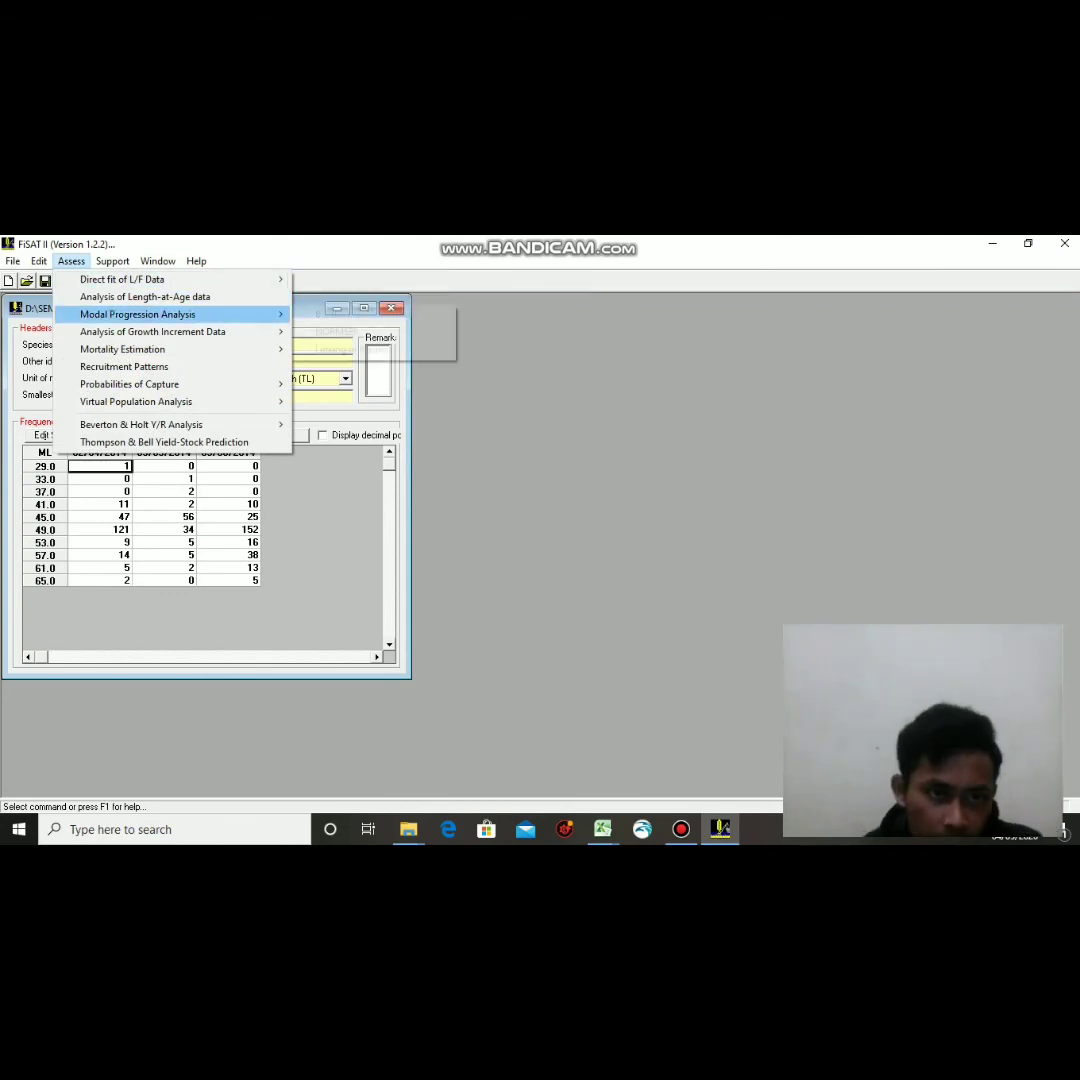
pyautogui.moveTo(122, 349)
pyautogui.moveTo(373, 349)
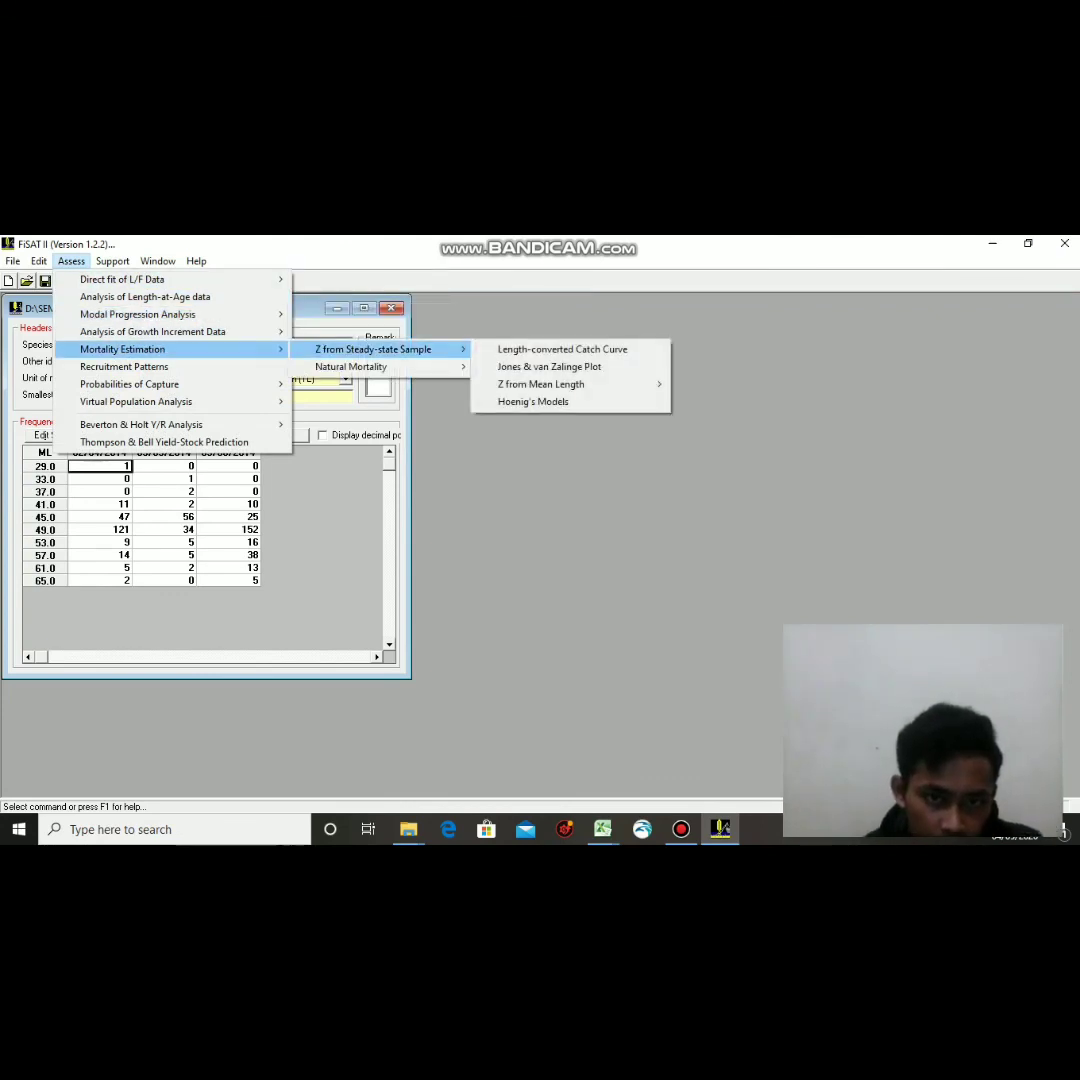
pyautogui.click(562, 349)
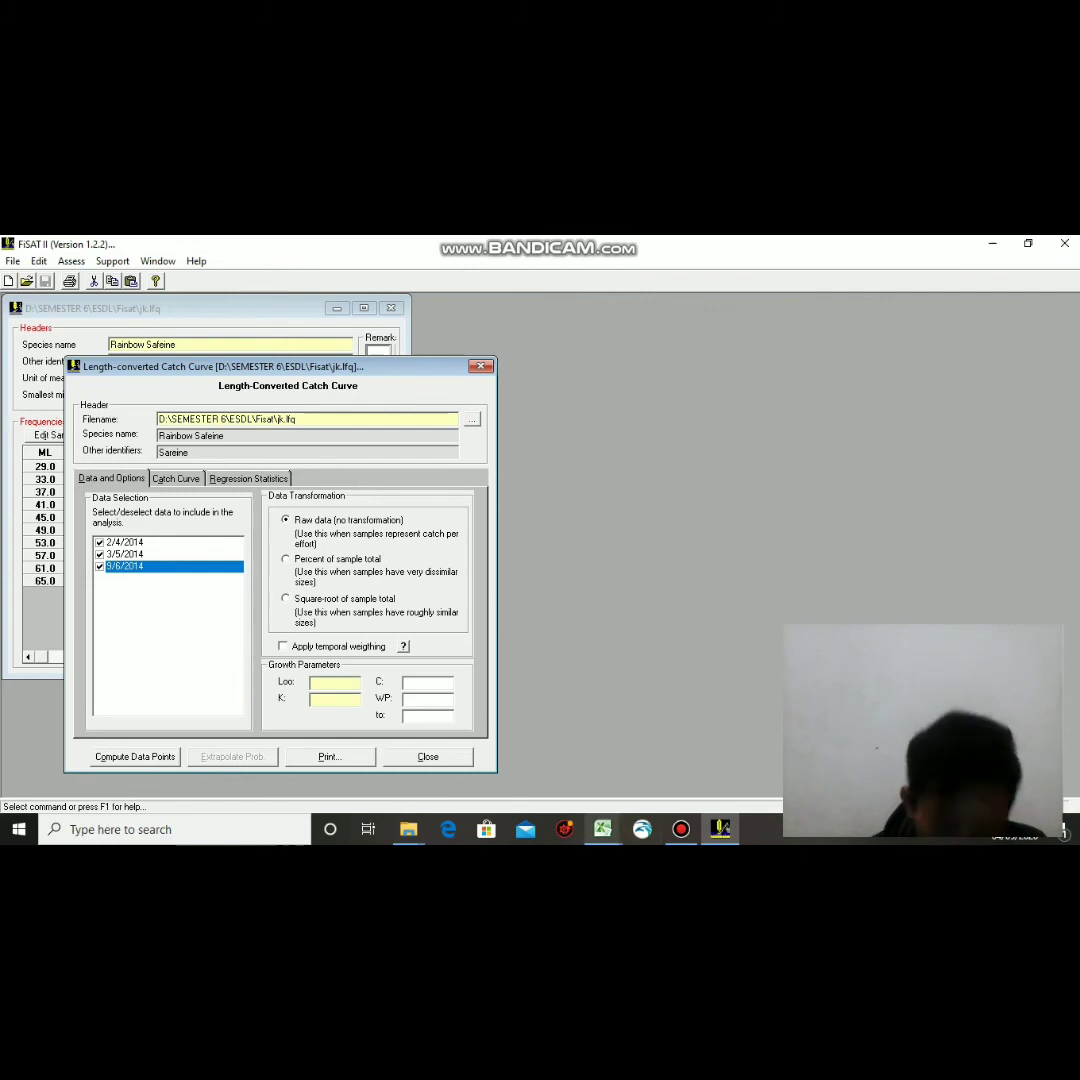
pyautogui.moveTo(602, 829)
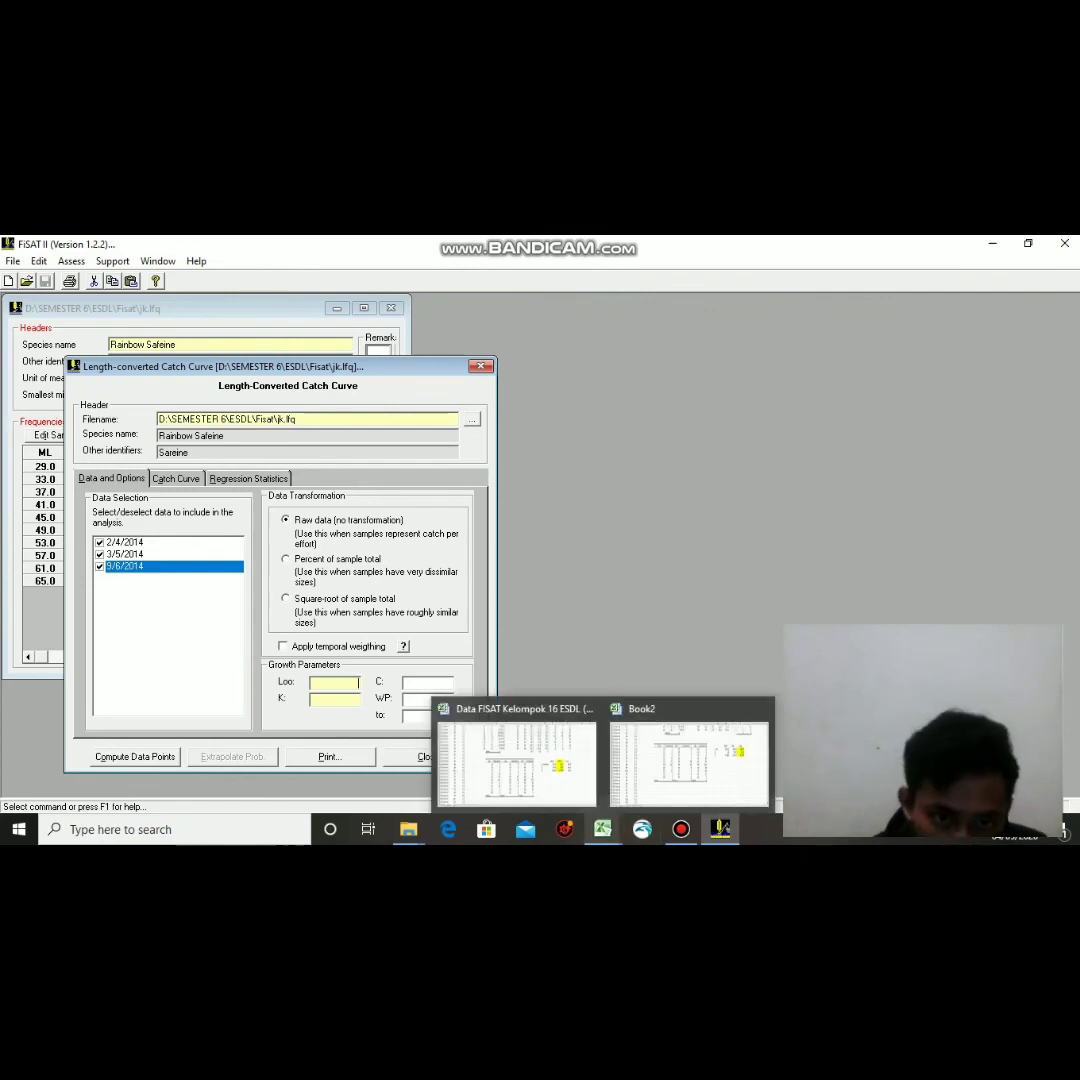
pyautogui.click(176, 479)
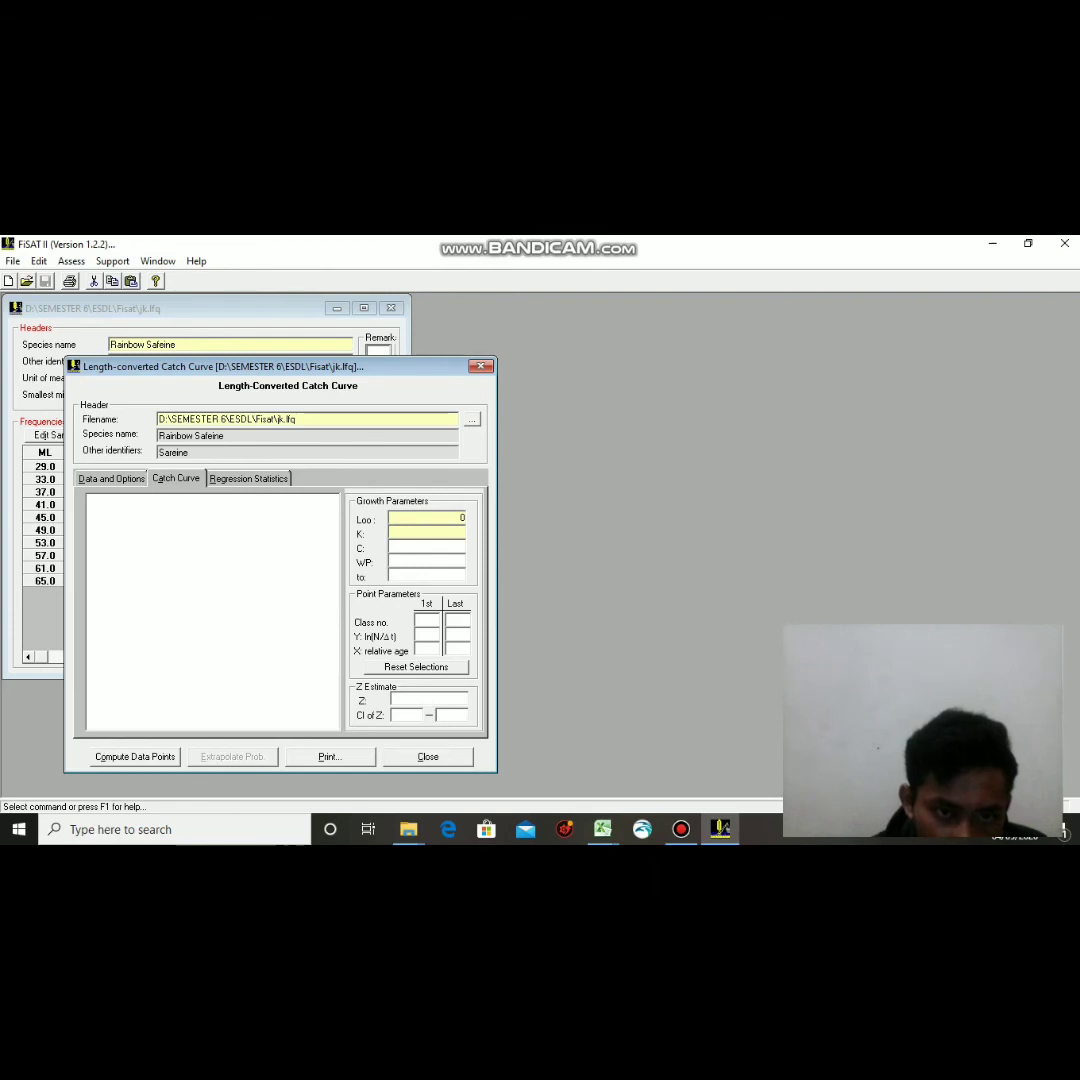
pyautogui.click(248, 479)
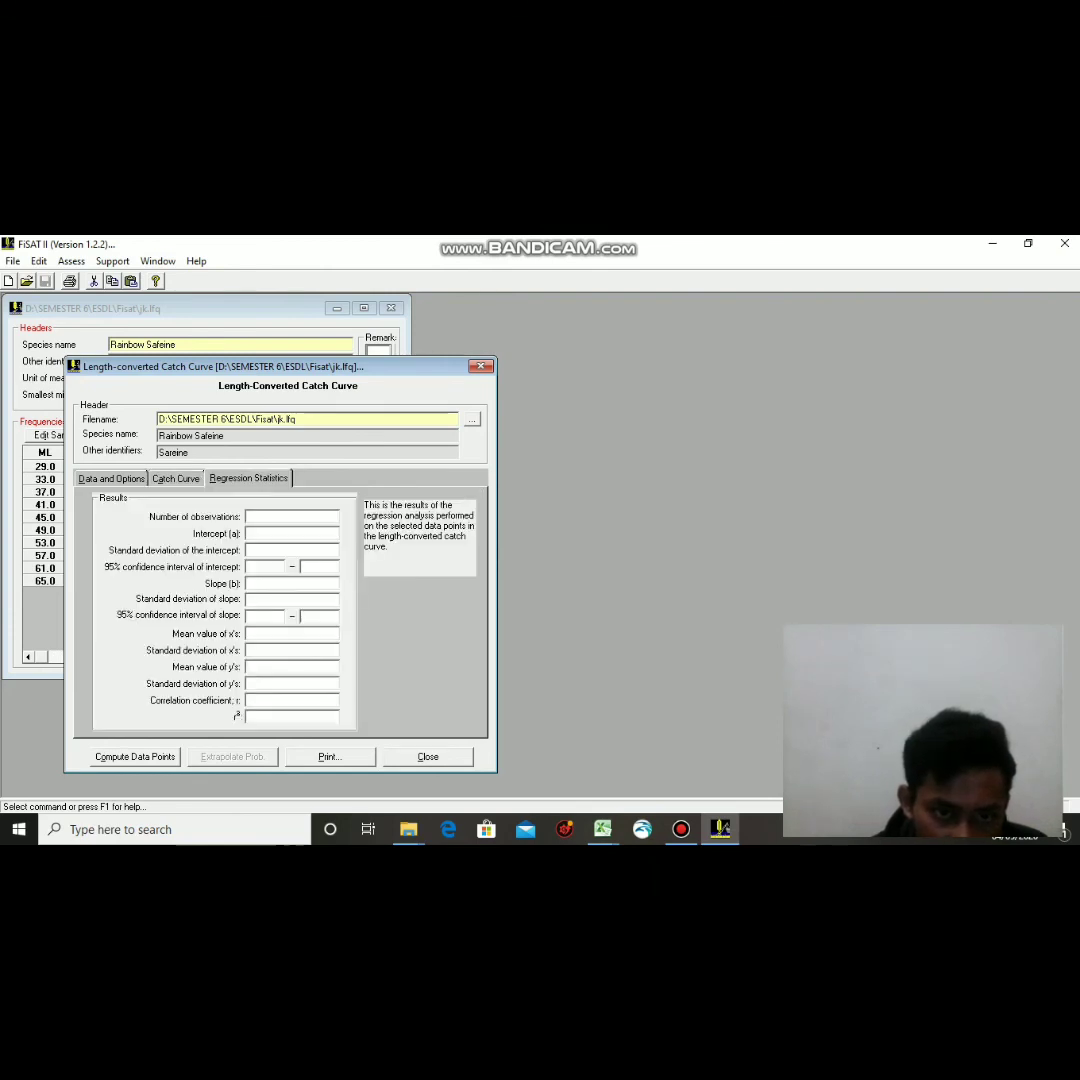
pyautogui.click(176, 479)
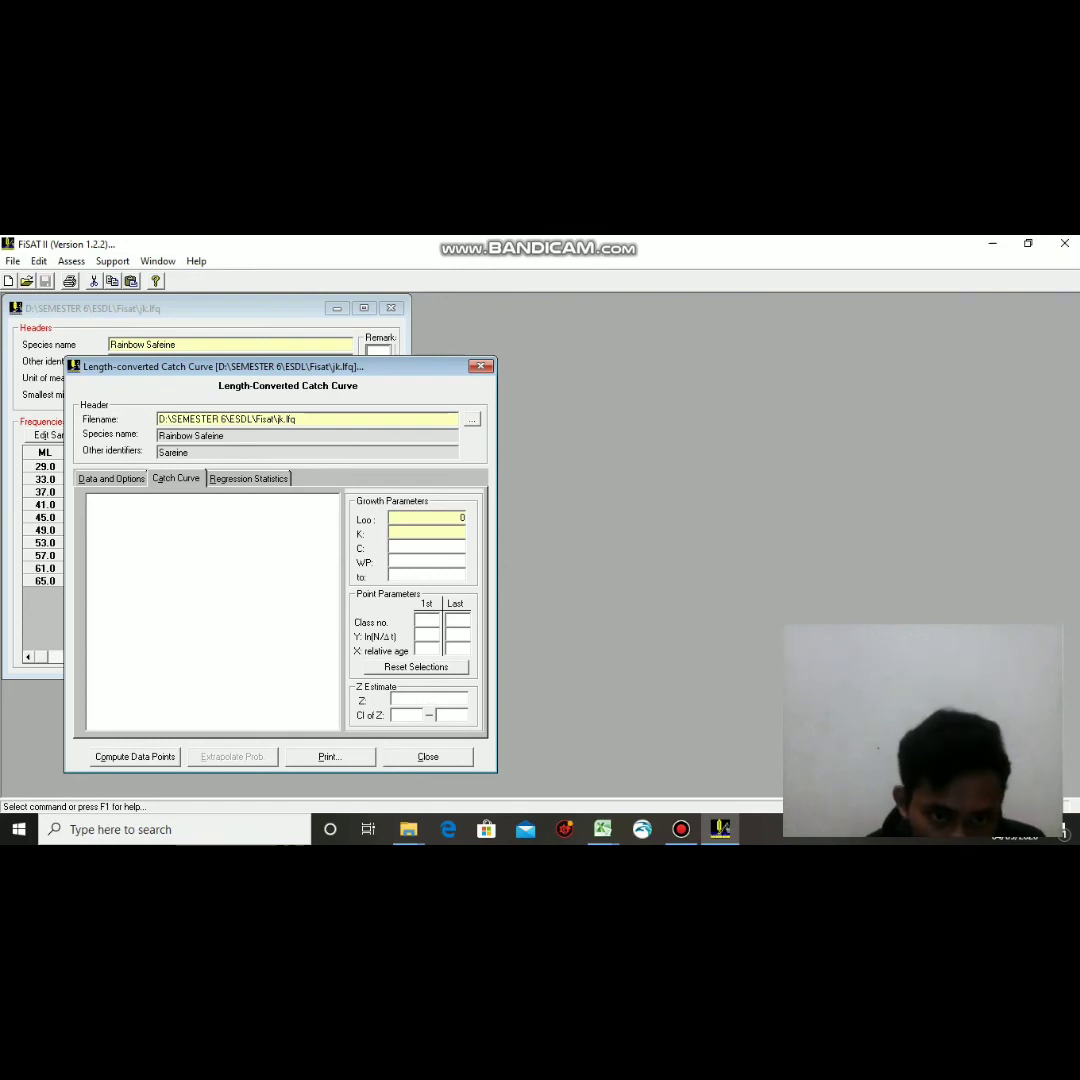
pyautogui.click(112, 479)
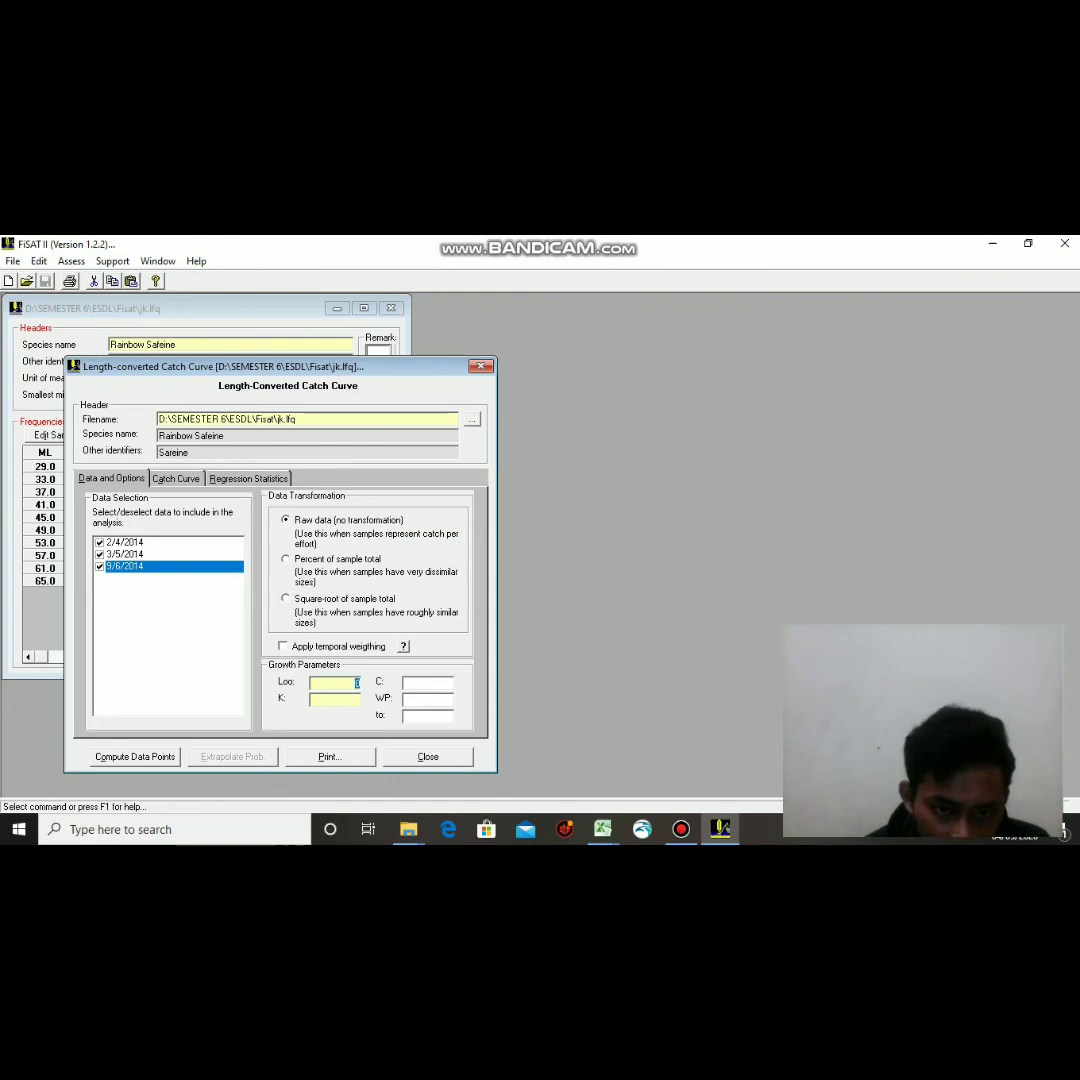
pyautogui.click(283, 646)
pyautogui.click(283, 646)
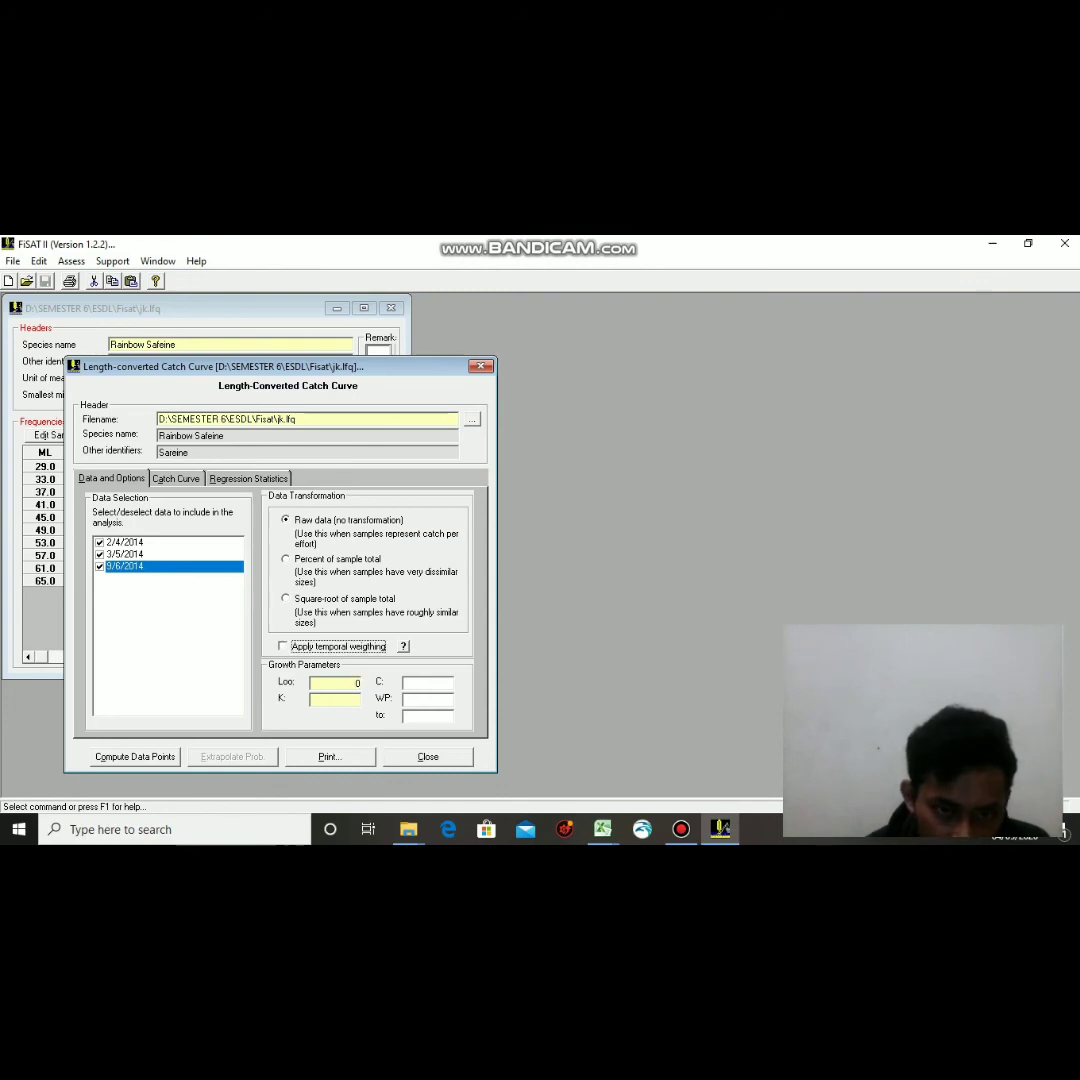
# Set the catch curve's Loo to 104.2 and K to 0.51, checking Juni's values in Excel, and compute the data points.
pyautogui.click(358, 683)
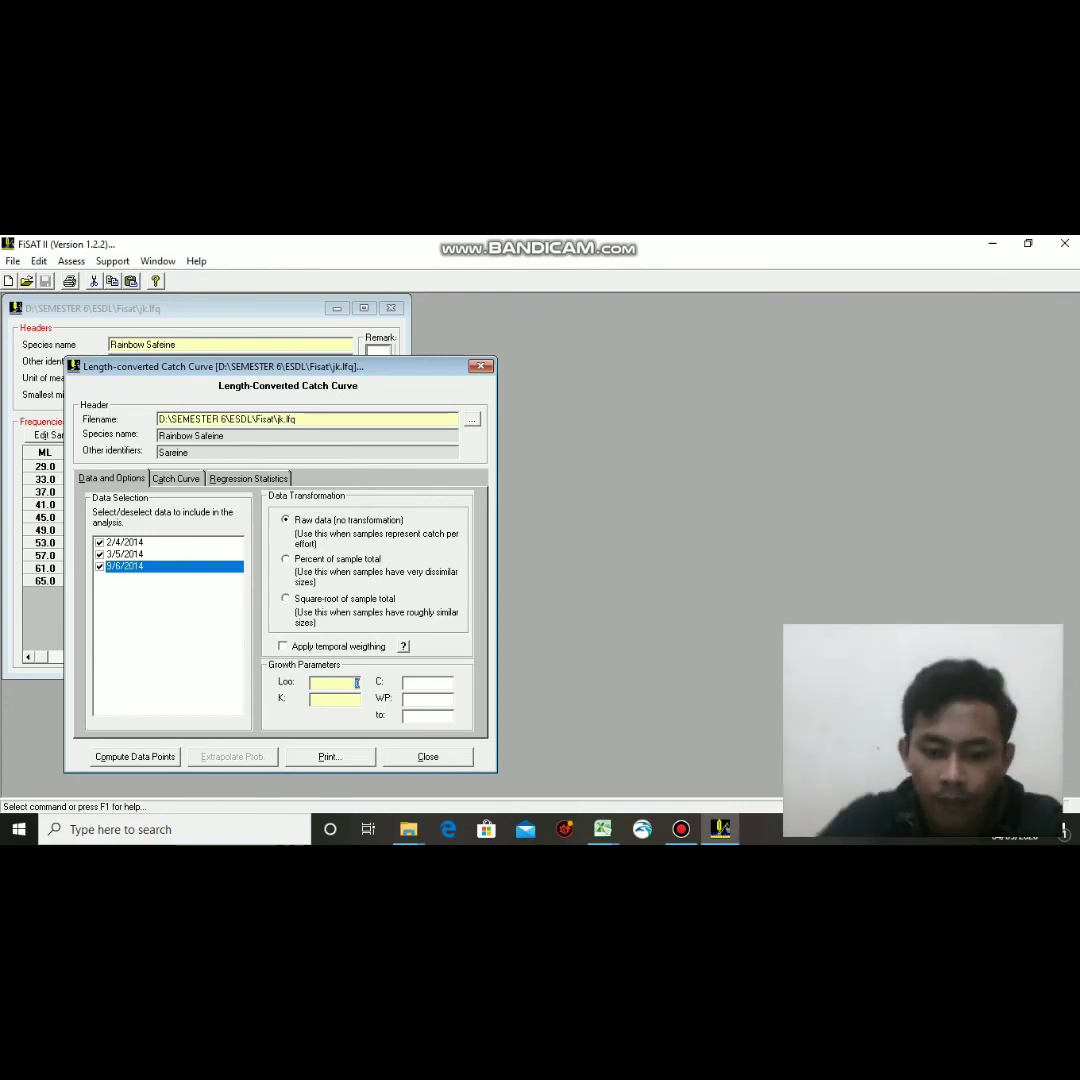
pyautogui.write('104.2')
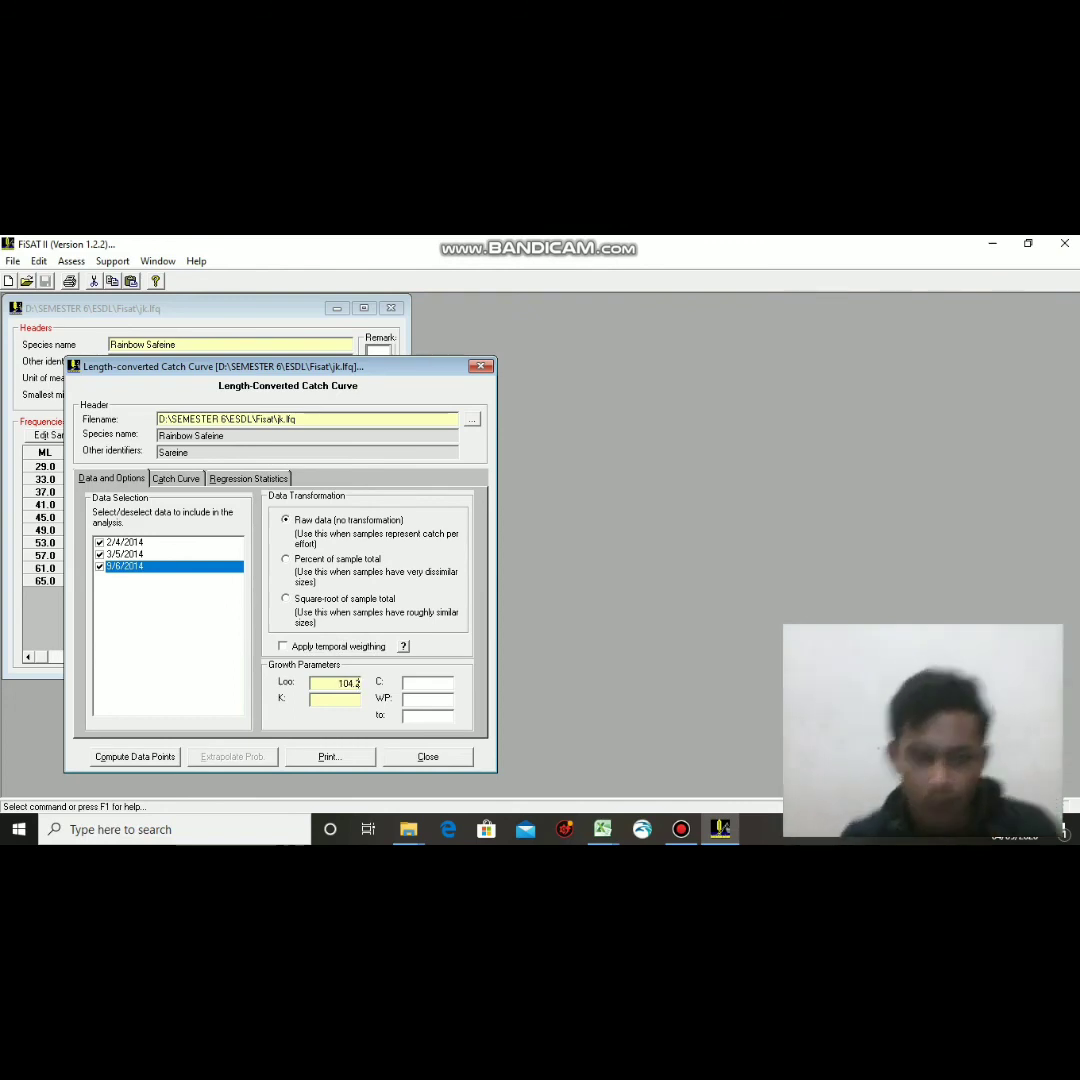
pyautogui.moveTo(602, 829)
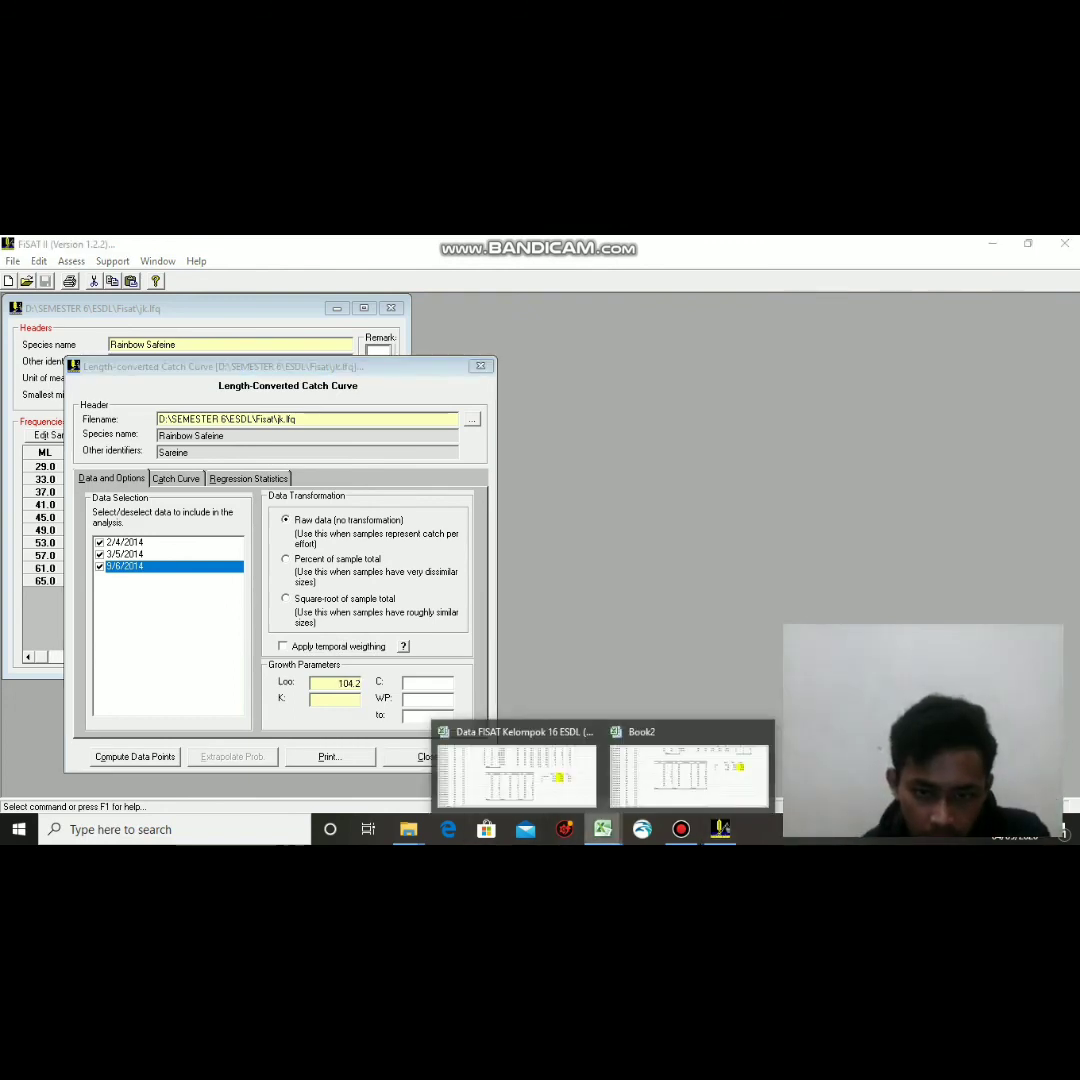
pyautogui.click(516, 770)
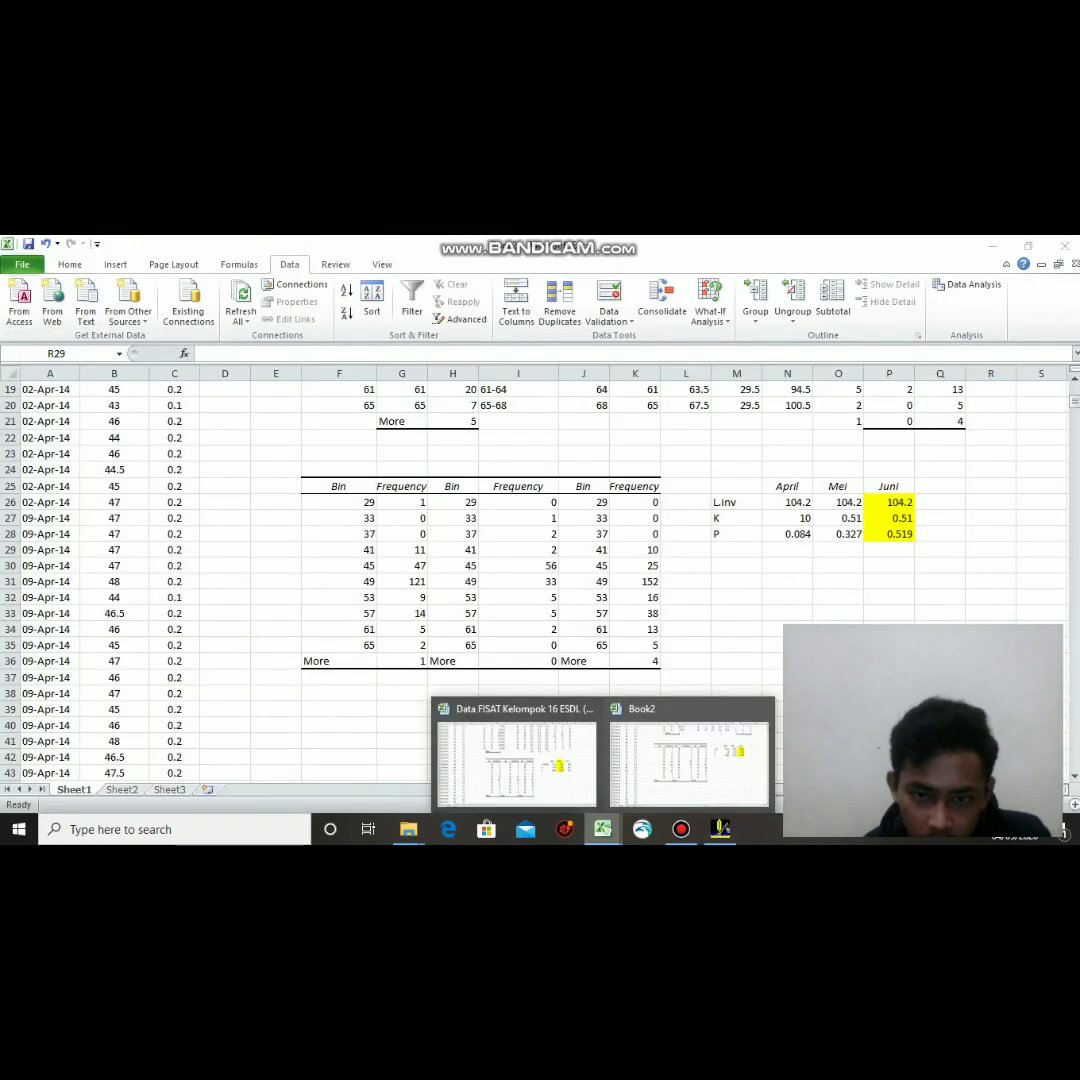
pyautogui.click(720, 829)
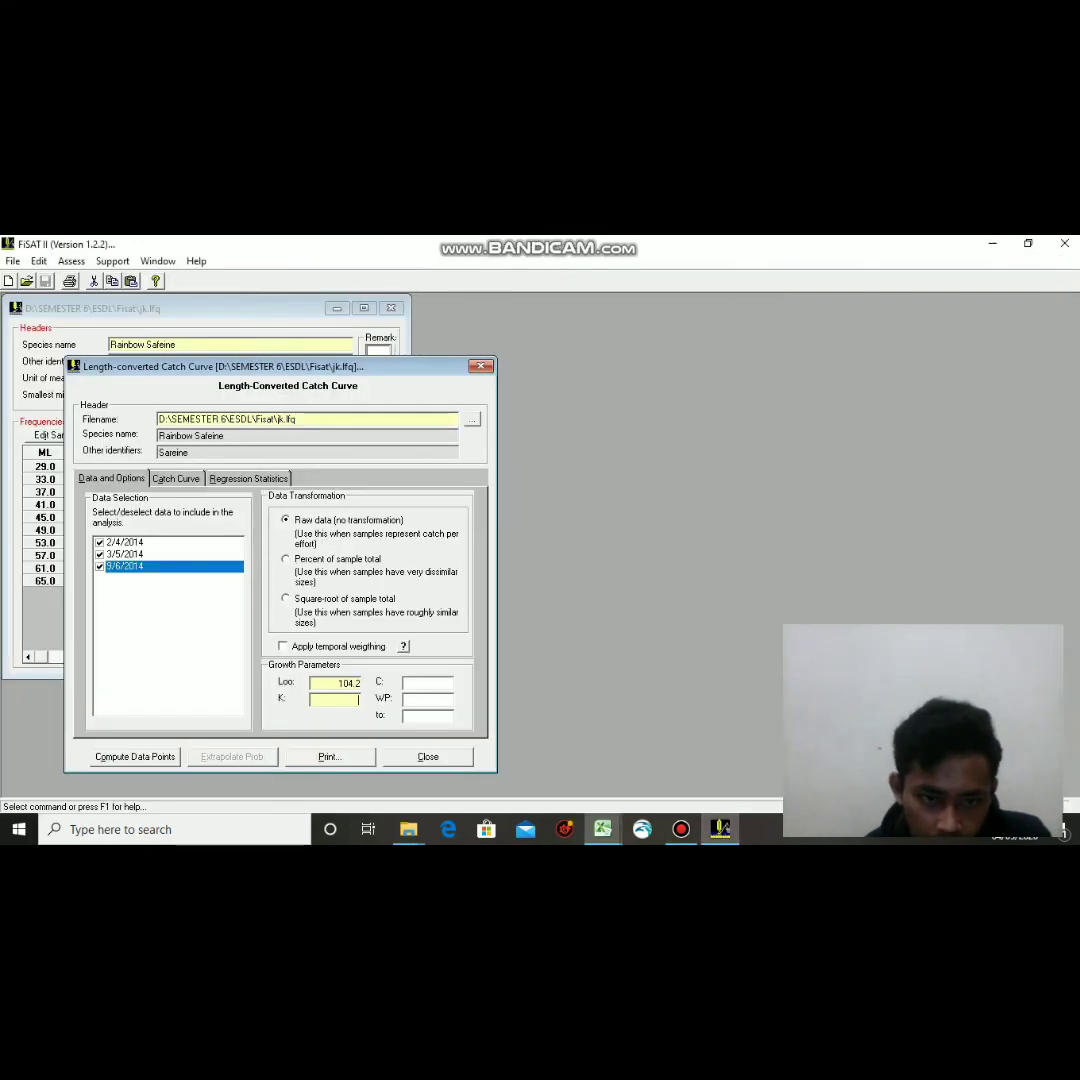
pyautogui.write('0.')
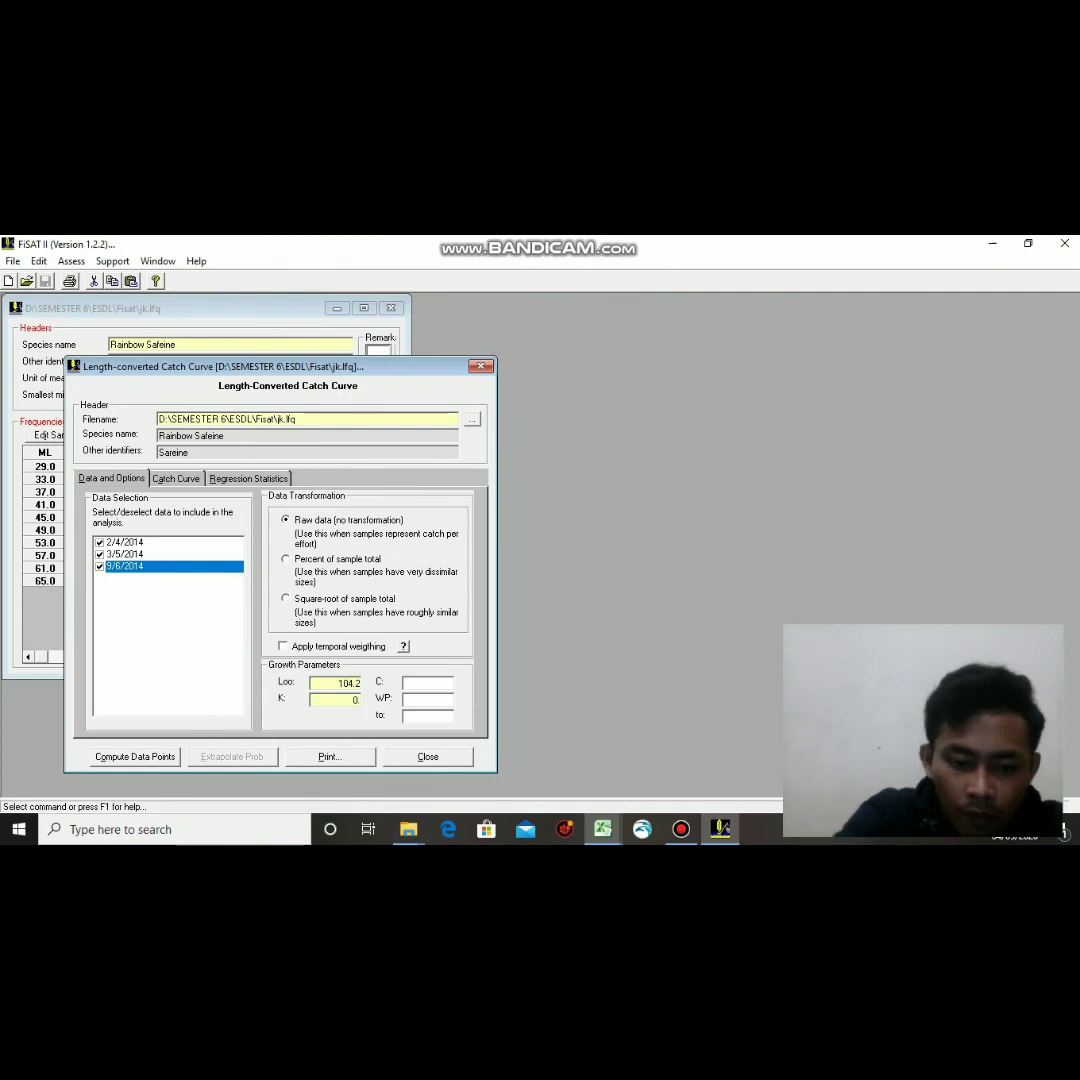
pyautogui.write('51')
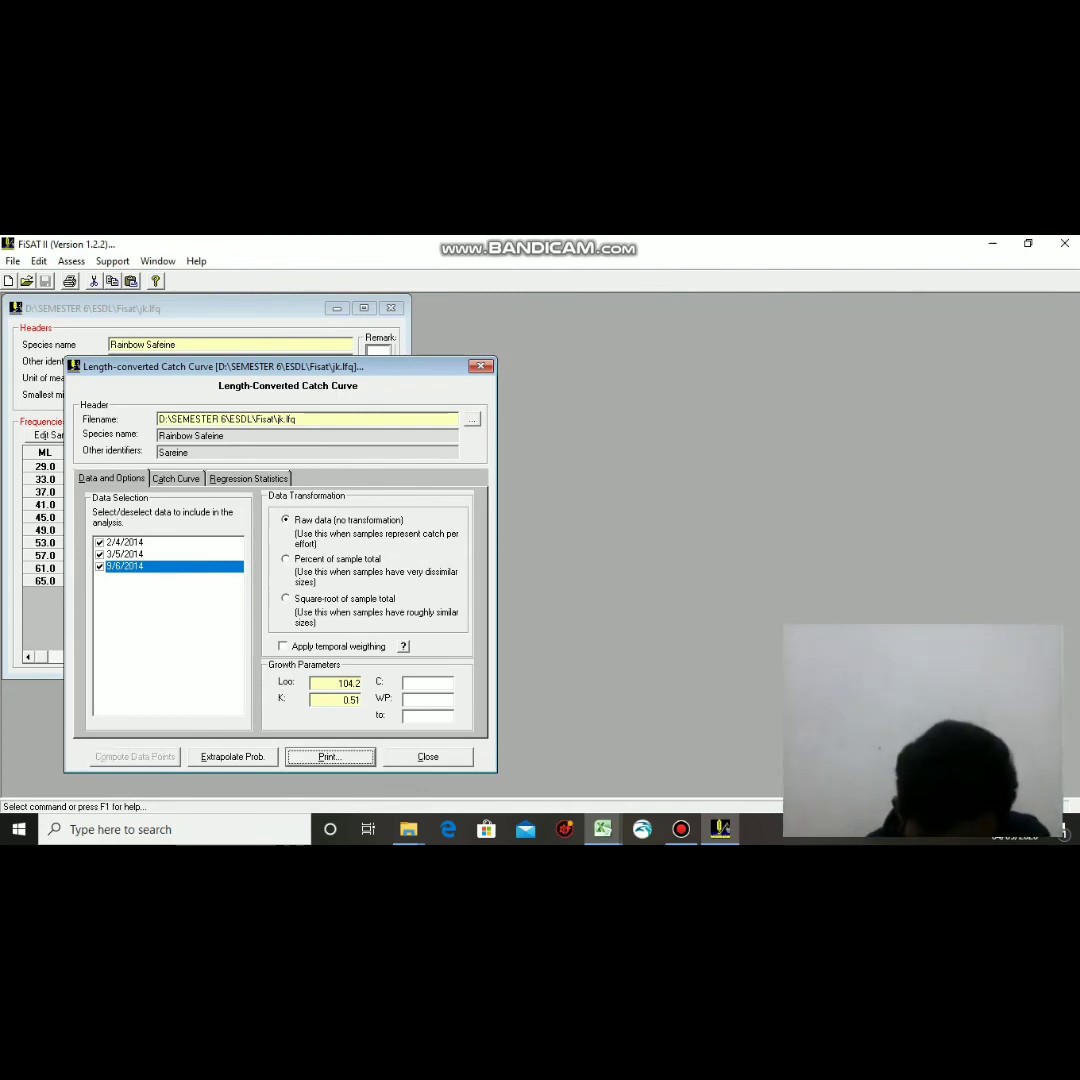
# Extrapolate the probability of capture with a mean annual habitat temperature of 29, view its plot, and close the catch curve analysis.
pyautogui.click(233, 757)
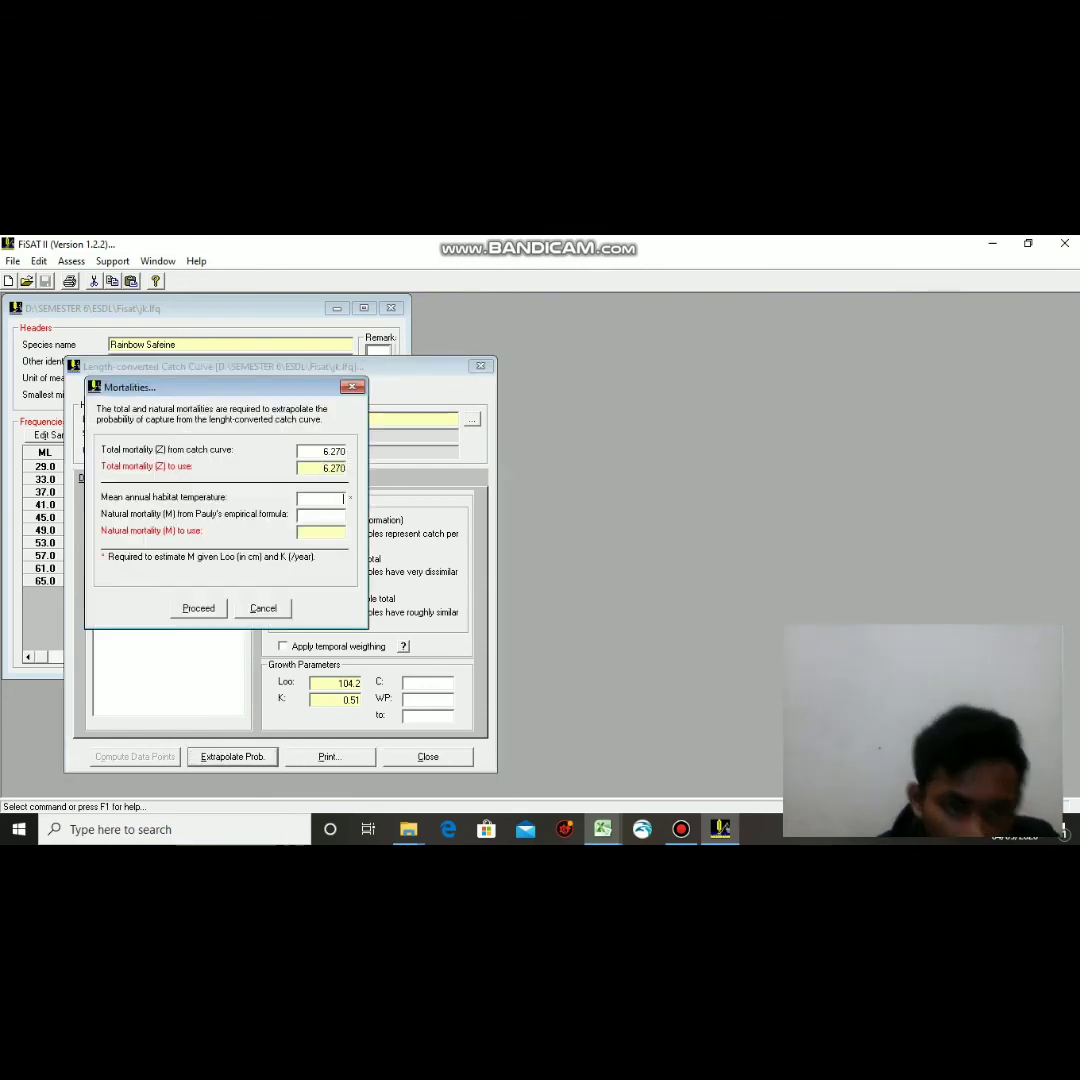
pyautogui.write('29')
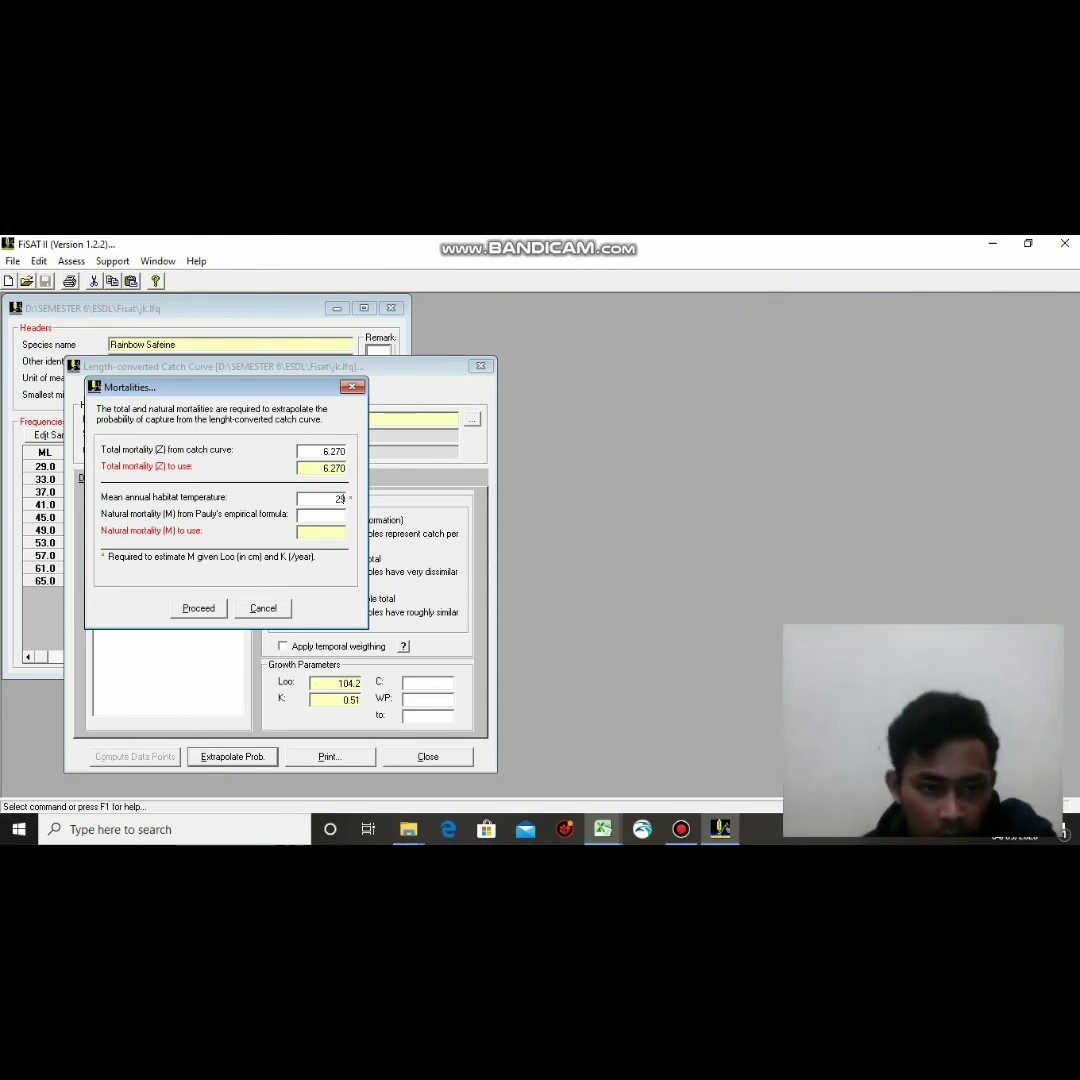
pyautogui.press('Return')
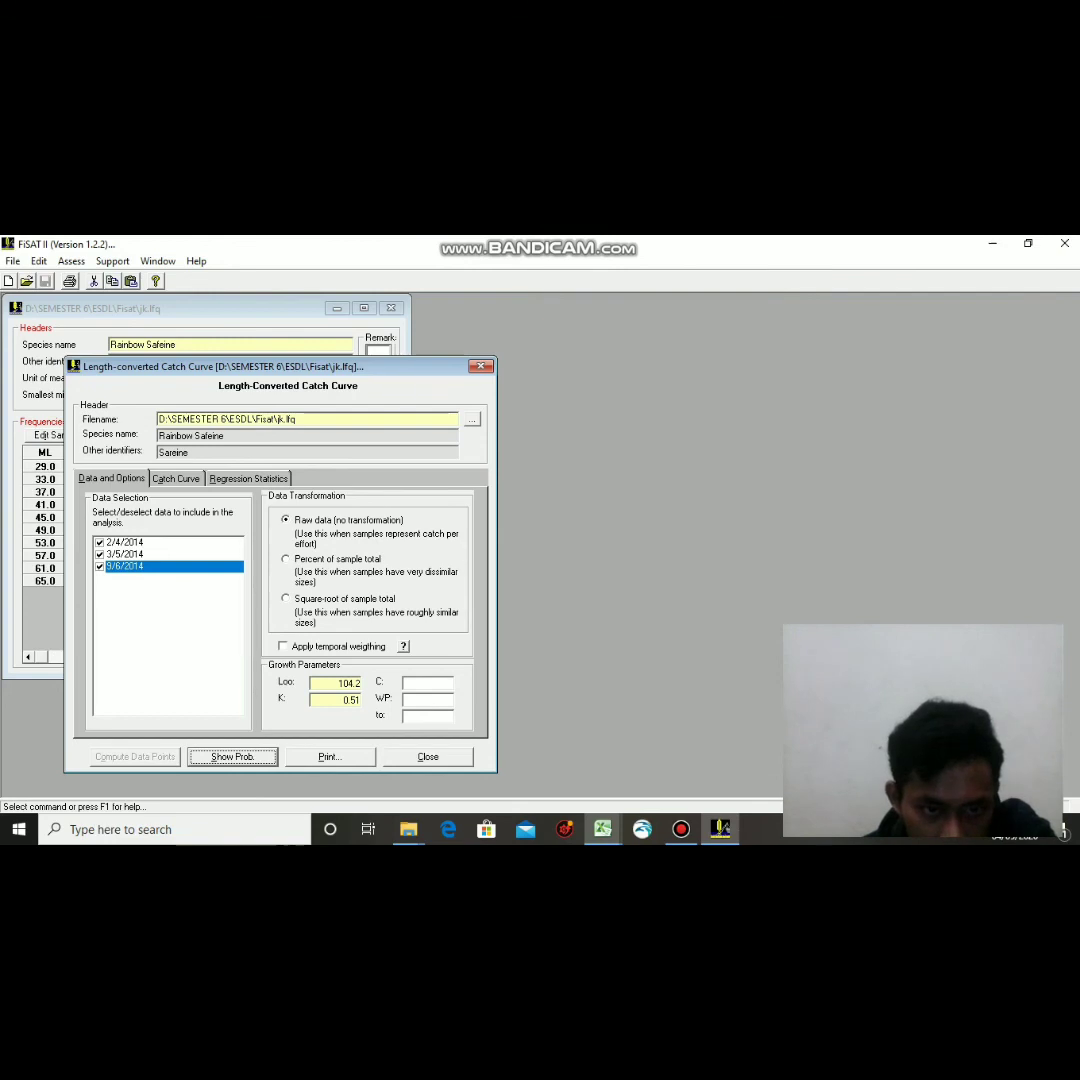
pyautogui.press('Return')
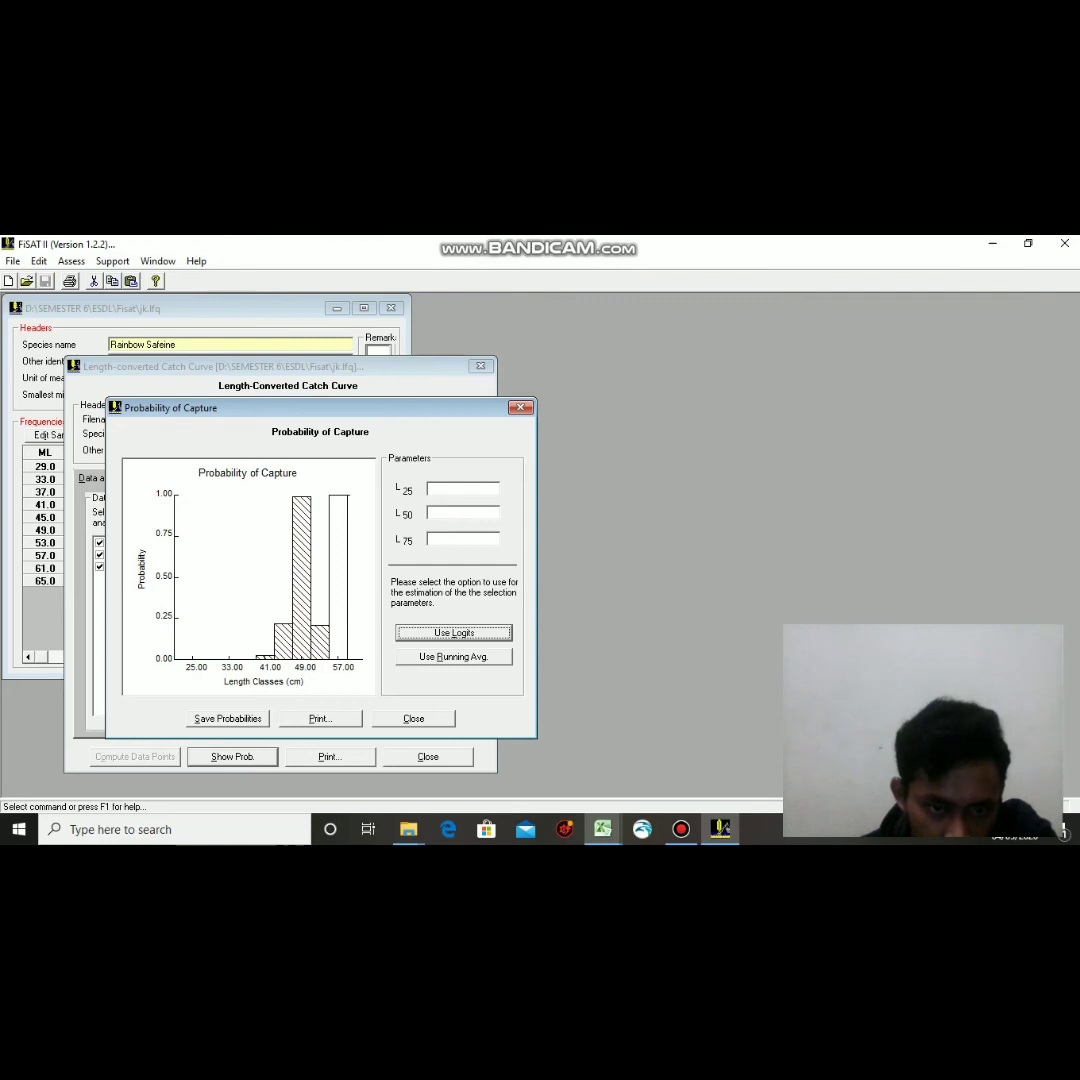
pyautogui.press('Escape')
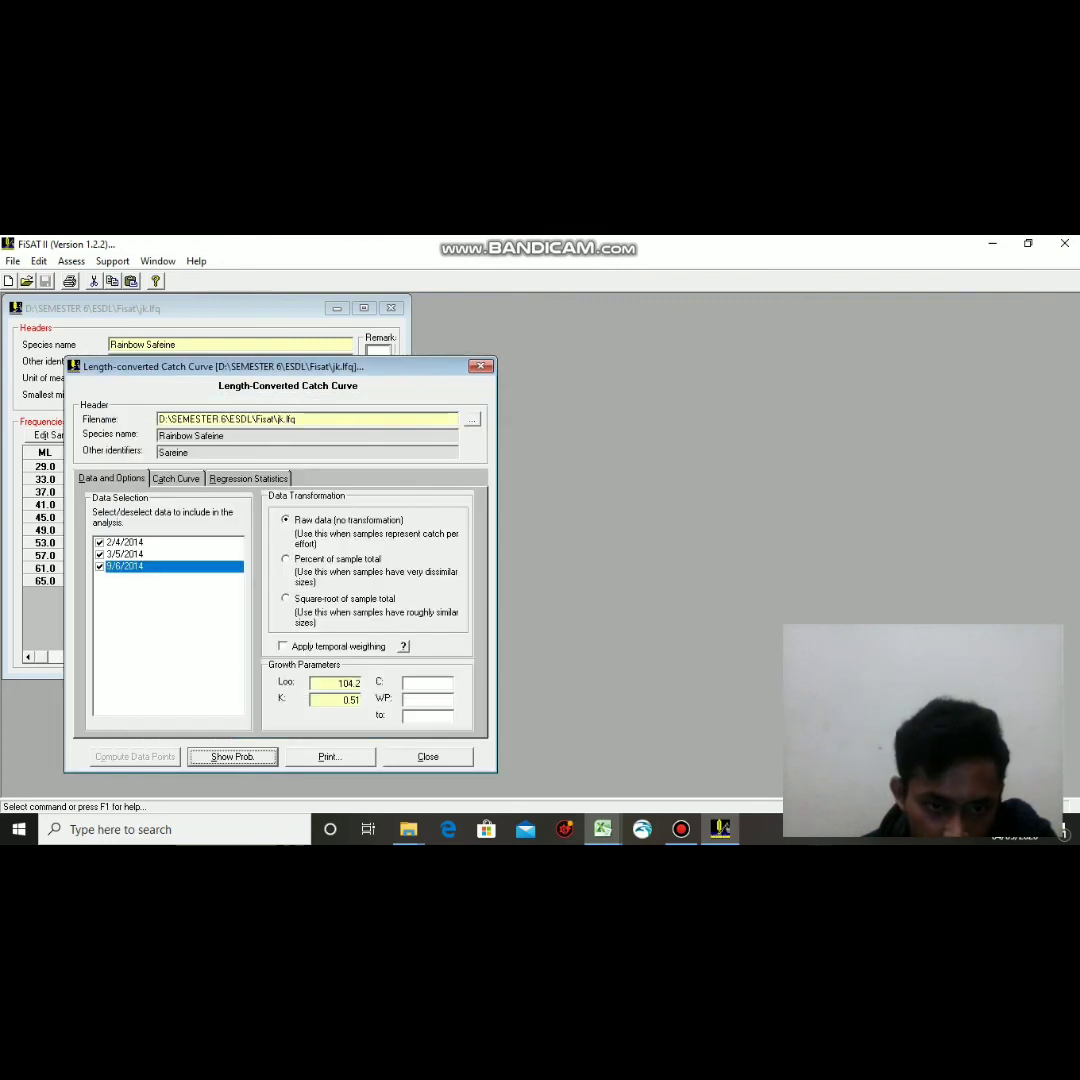
pyautogui.click(354, 684)
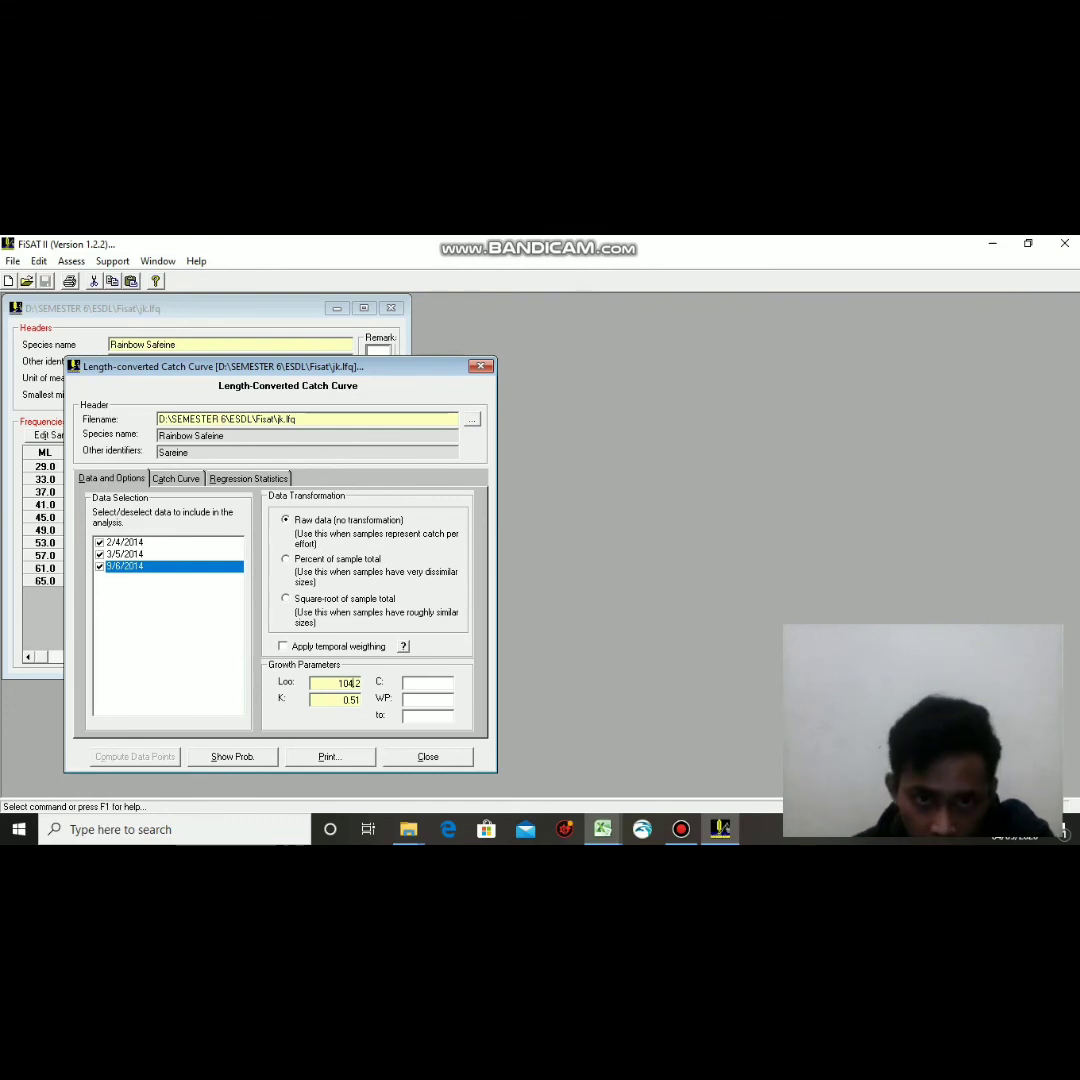
pyautogui.click(481, 366)
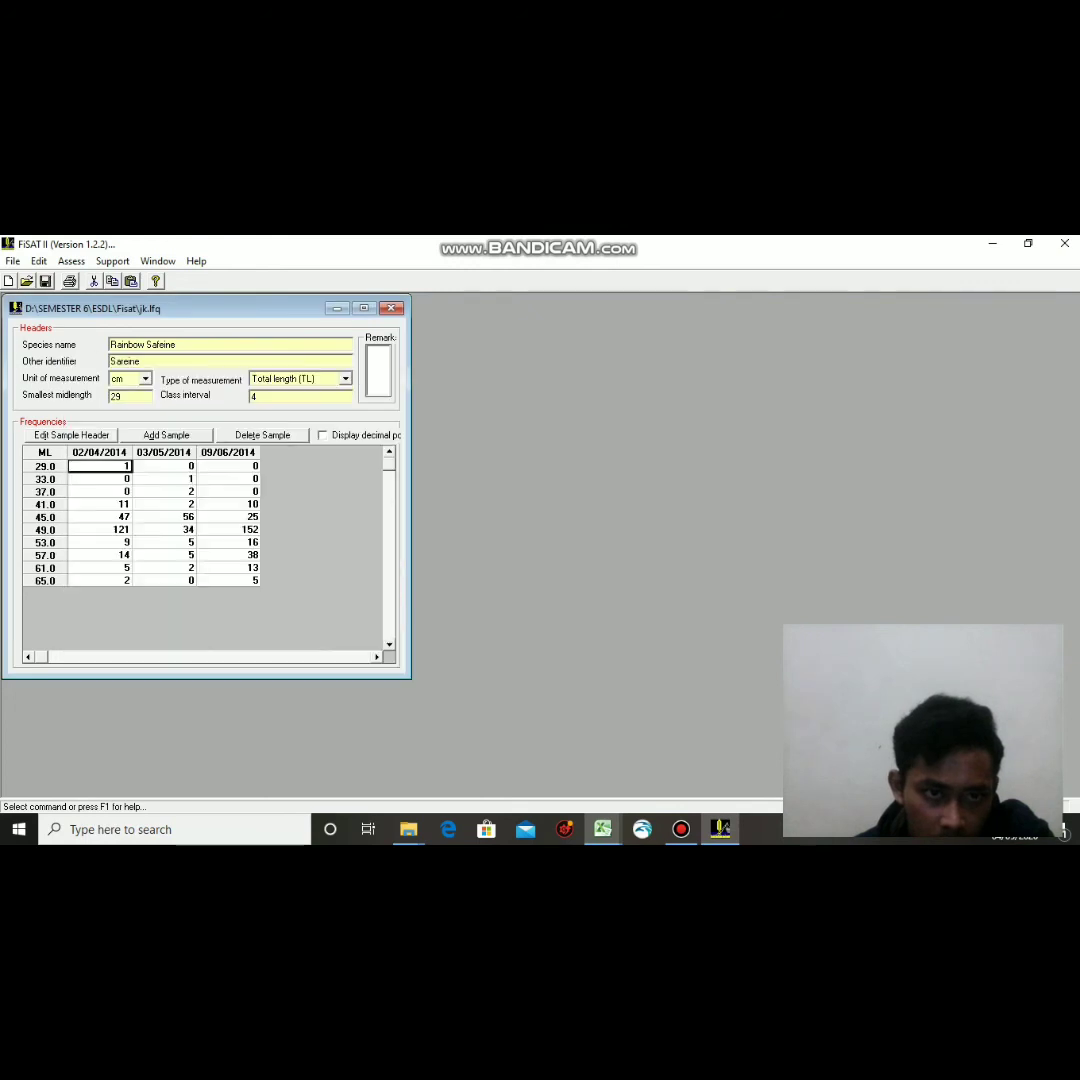
# Open the Recruitment Patterns analysis for the jk.lfq data and show its growth parameter inputs.
pyautogui.click(71, 261)
pyautogui.moveTo(130, 384)
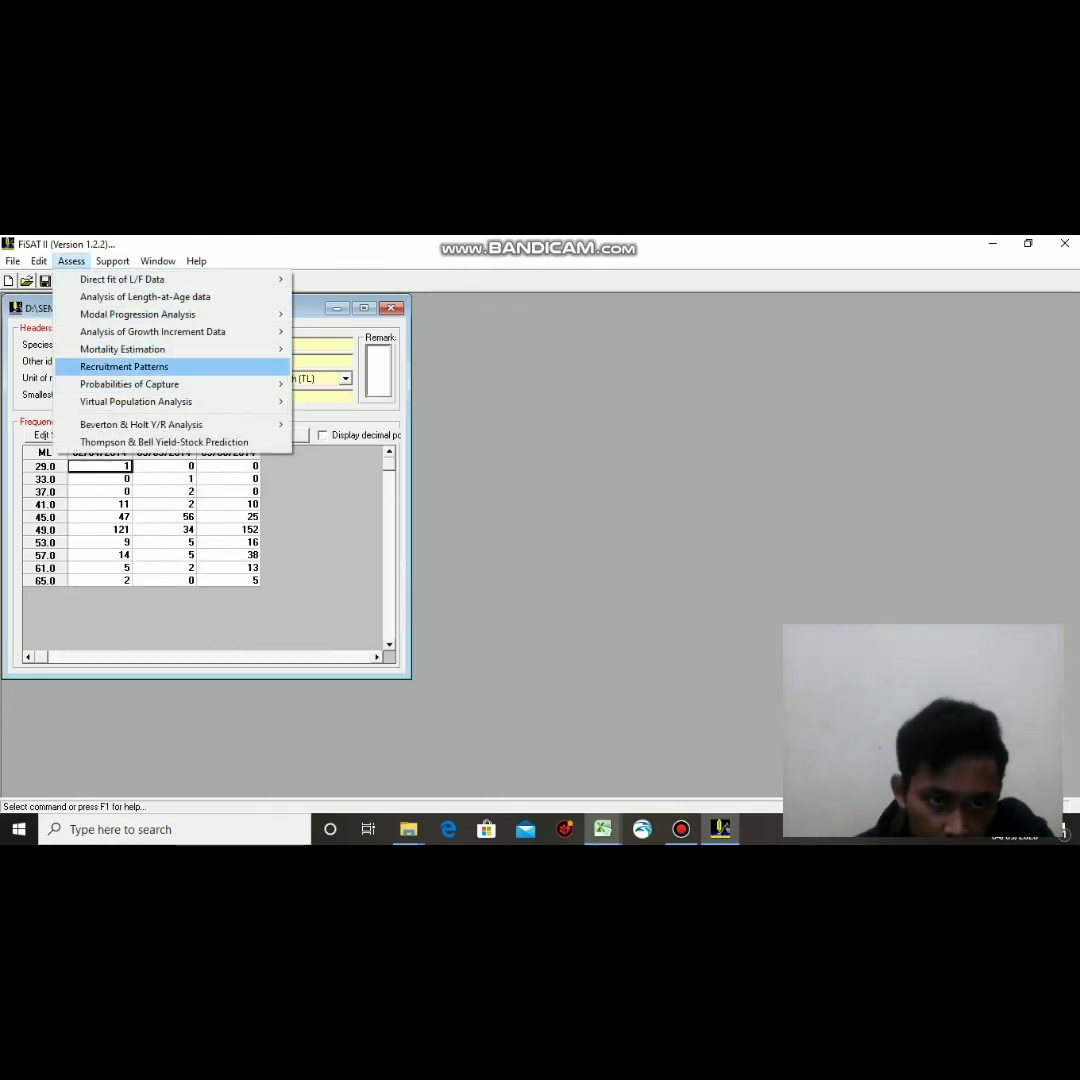
pyautogui.click(124, 366)
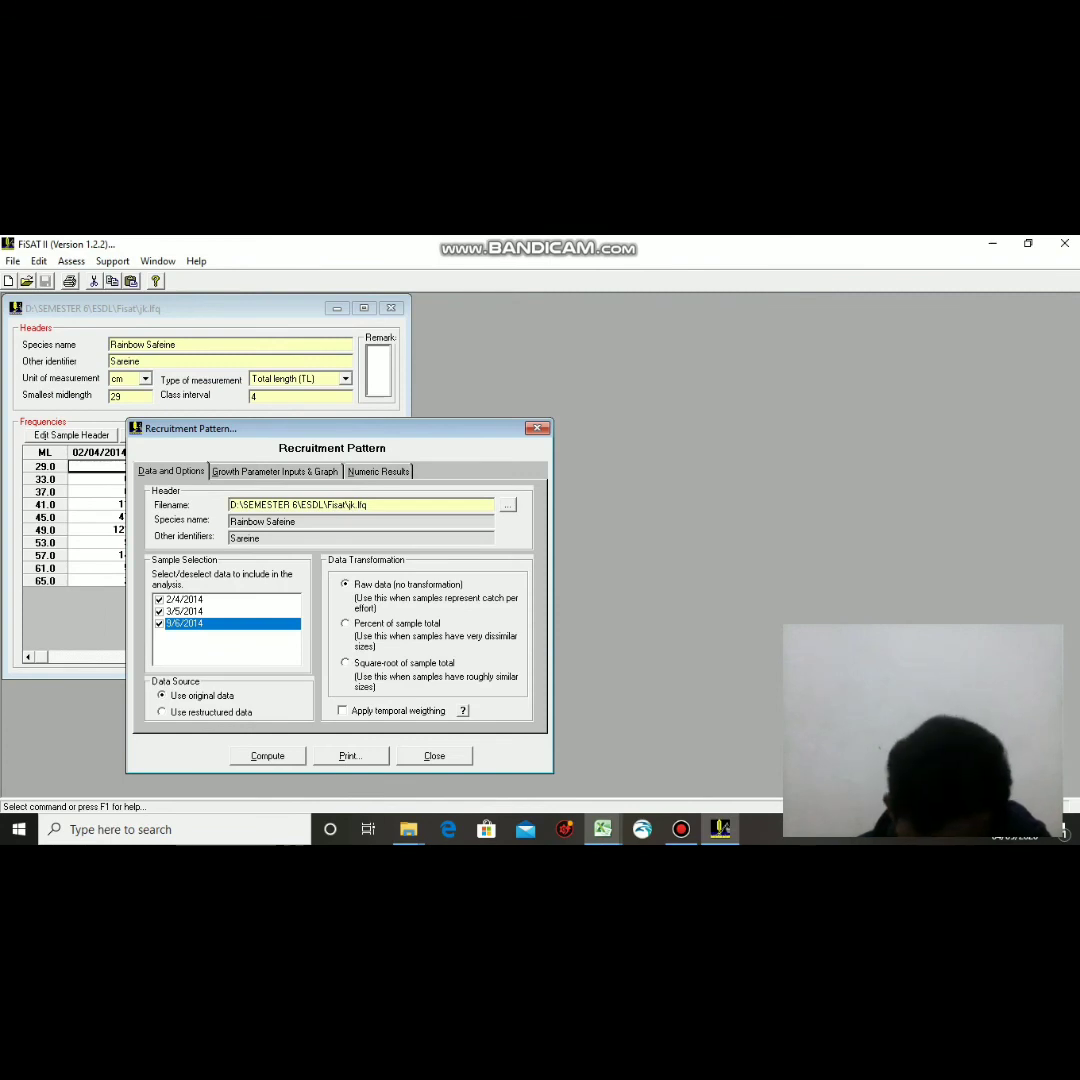
pyautogui.click(275, 471)
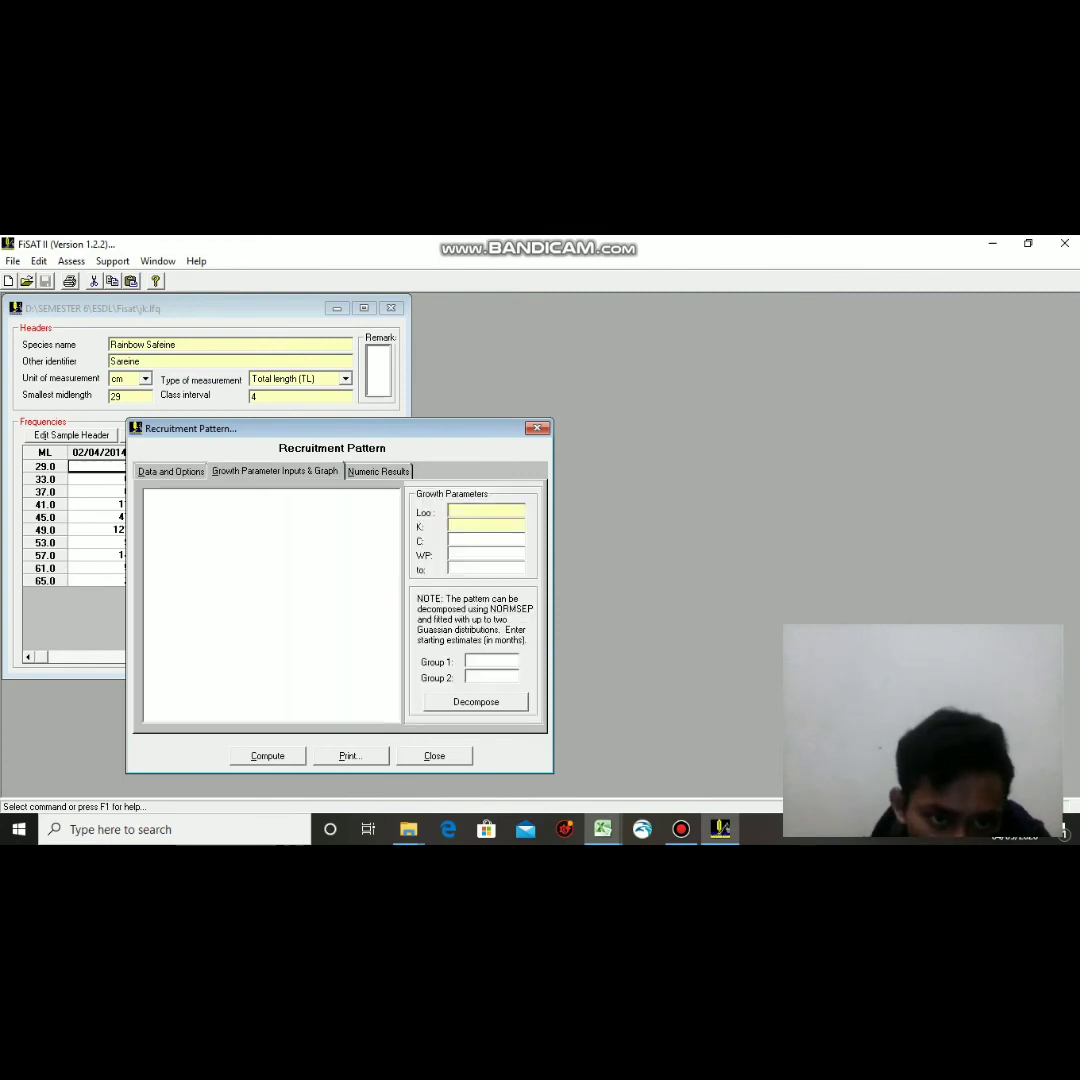